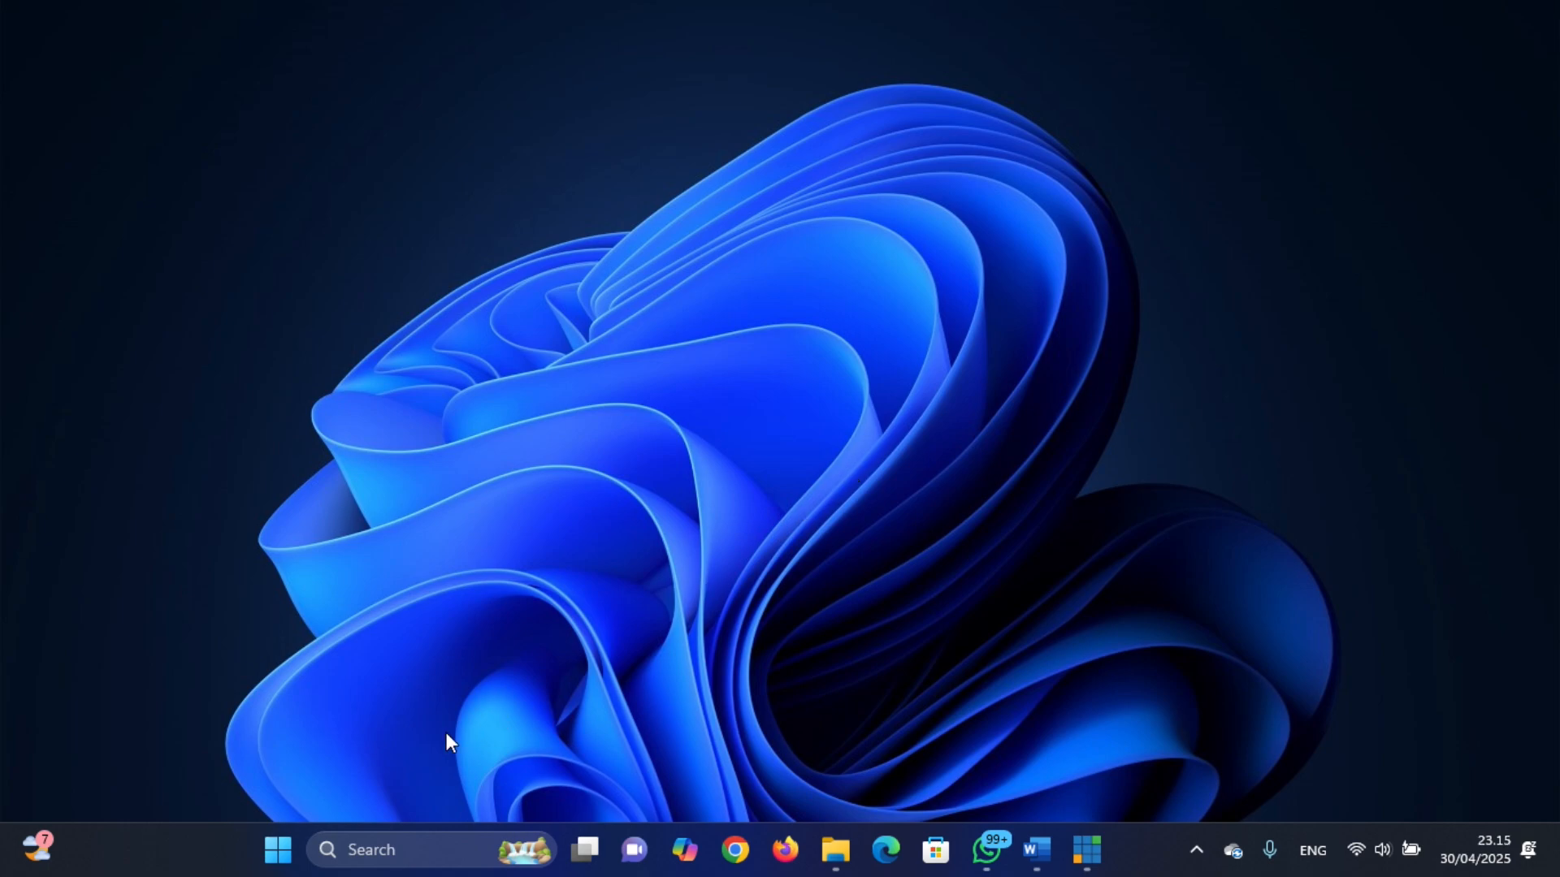
# Launch Excel and create a new blank workbook
pyautogui.click(278, 861)
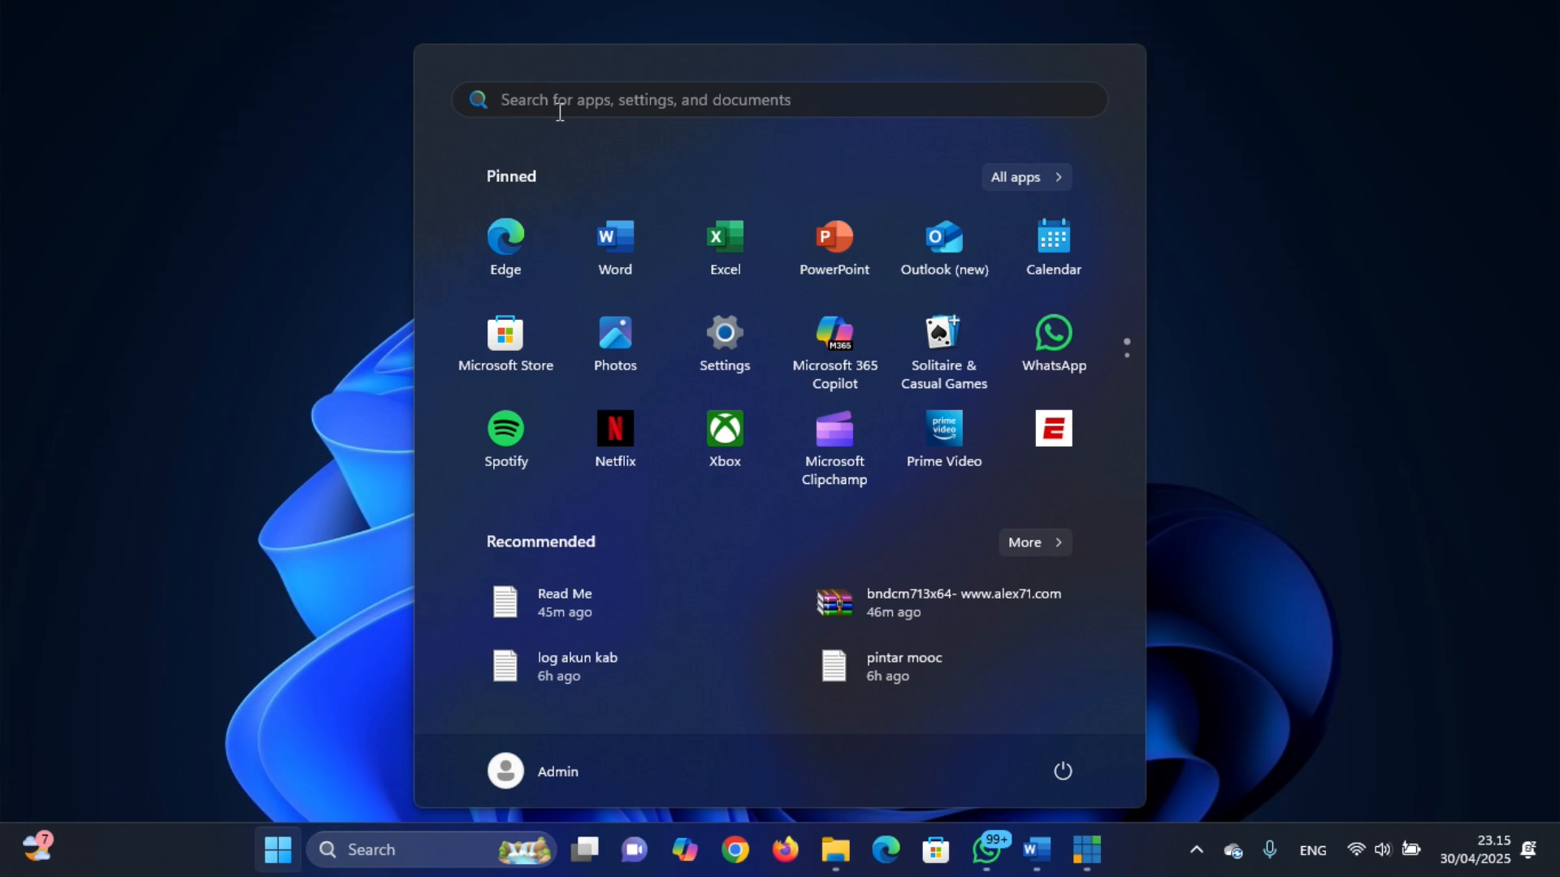
pyautogui.write('exe')
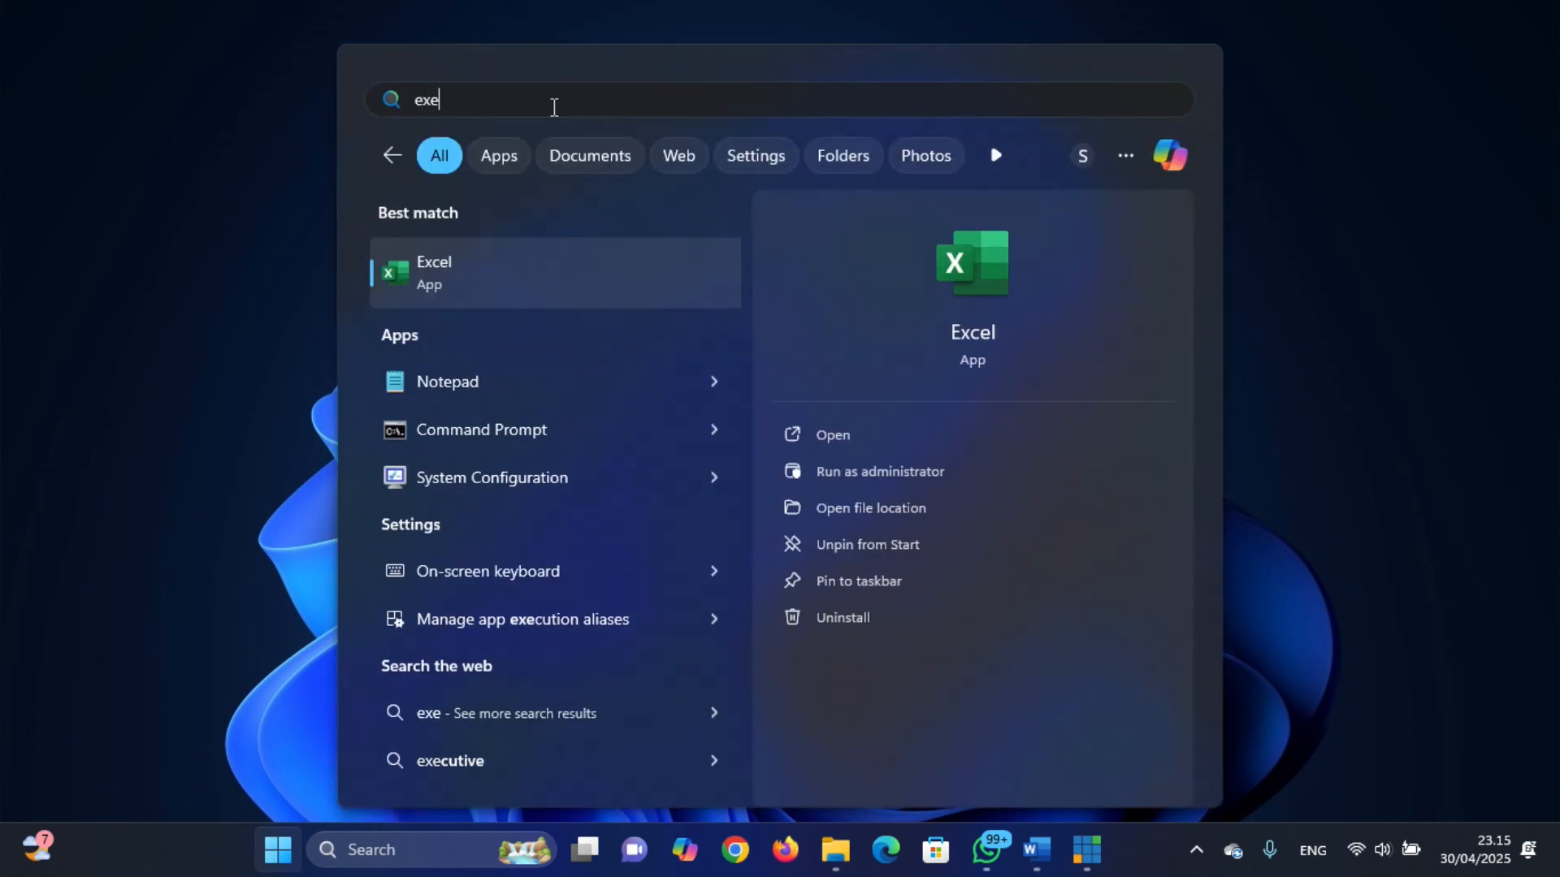
pyautogui.click(469, 279)
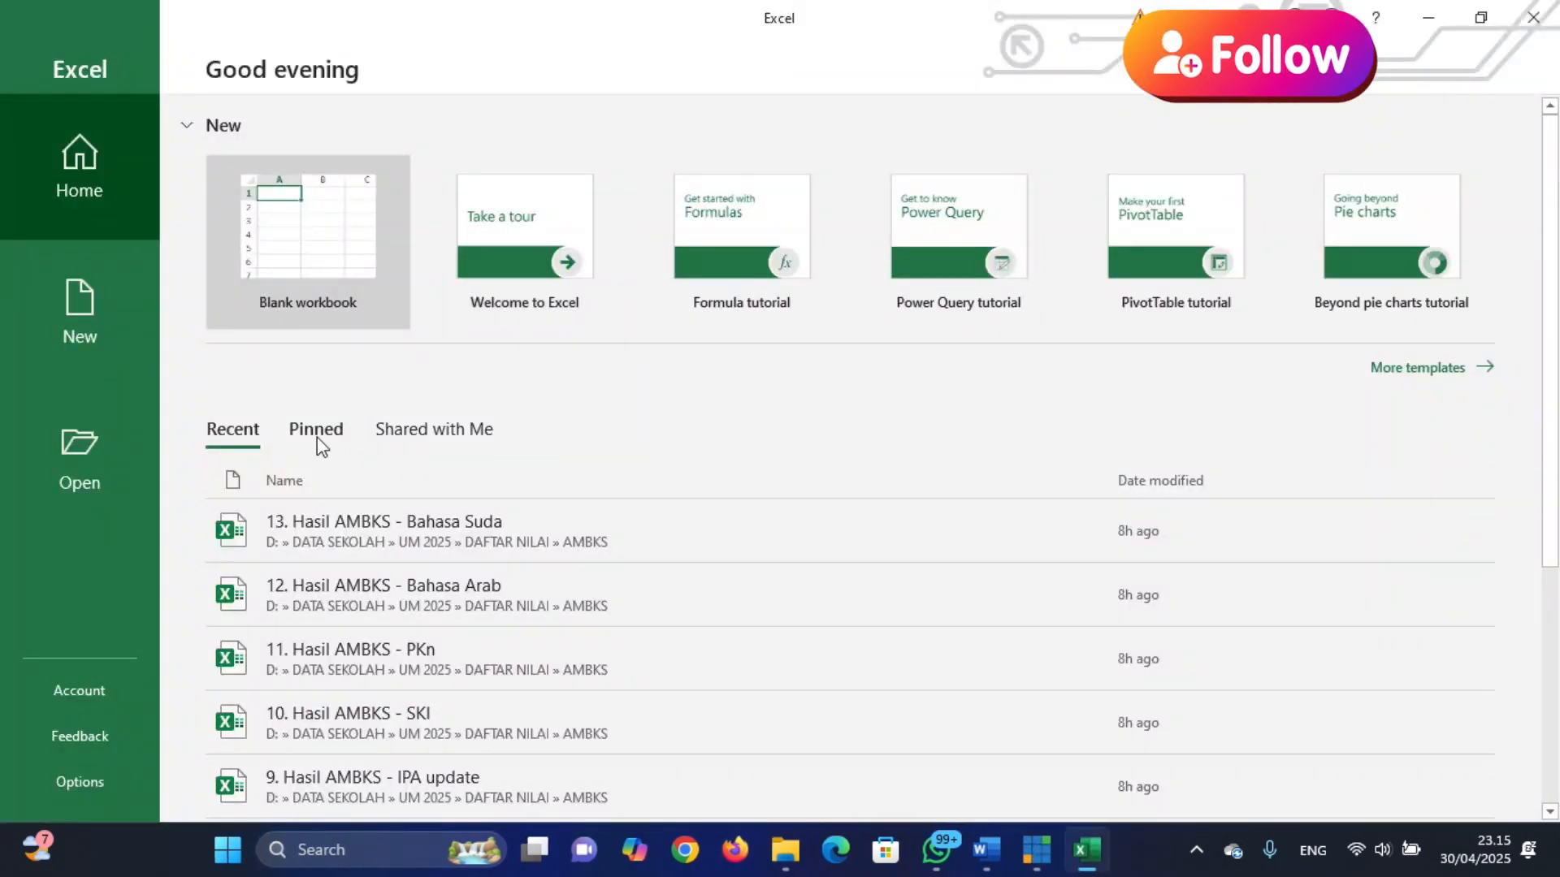
pyautogui.click(317, 430)
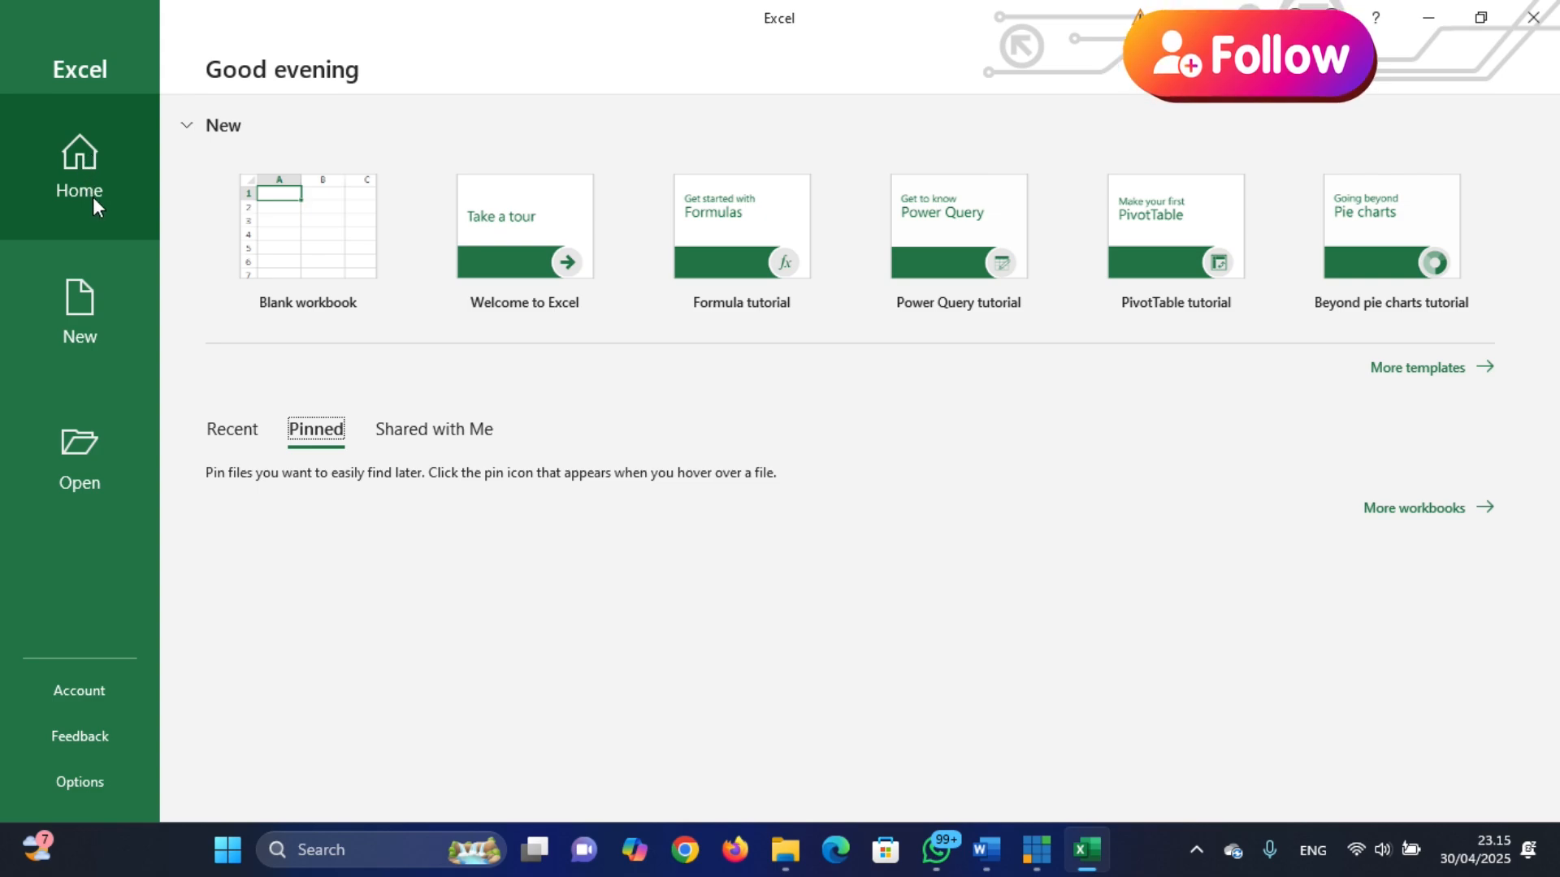
pyautogui.click(284, 236)
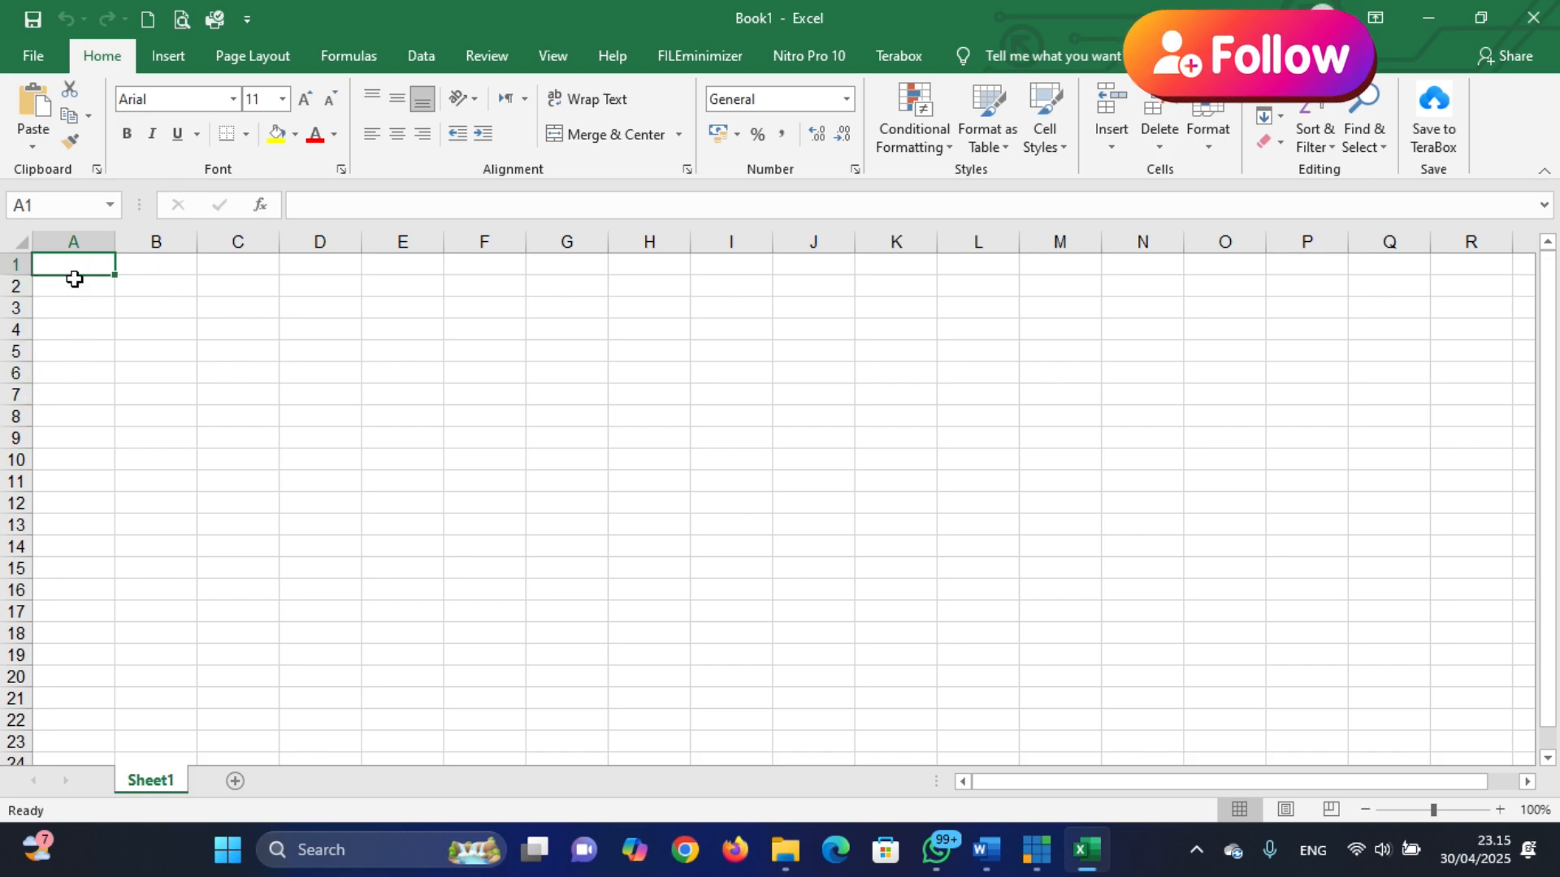
# Extend the selection from cell B2 along row 2 to the sheet's last column, and back to column A
pyautogui.click(137, 286)
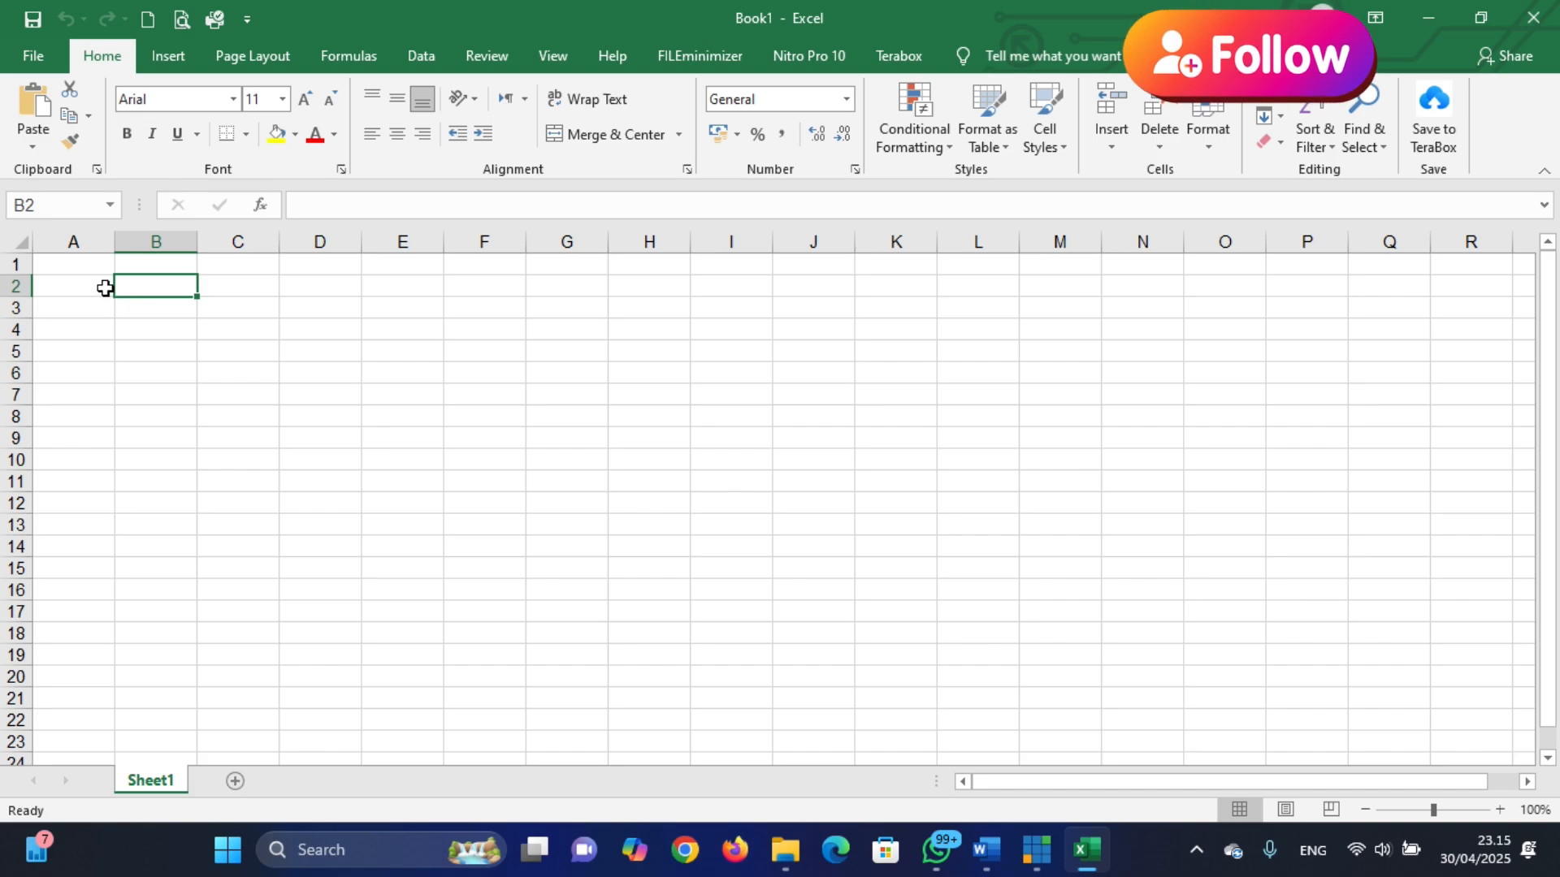
pyautogui.click(86, 264)
pyautogui.click(146, 288)
pyautogui.hotkey('ctrl', 'shift', 'Right')
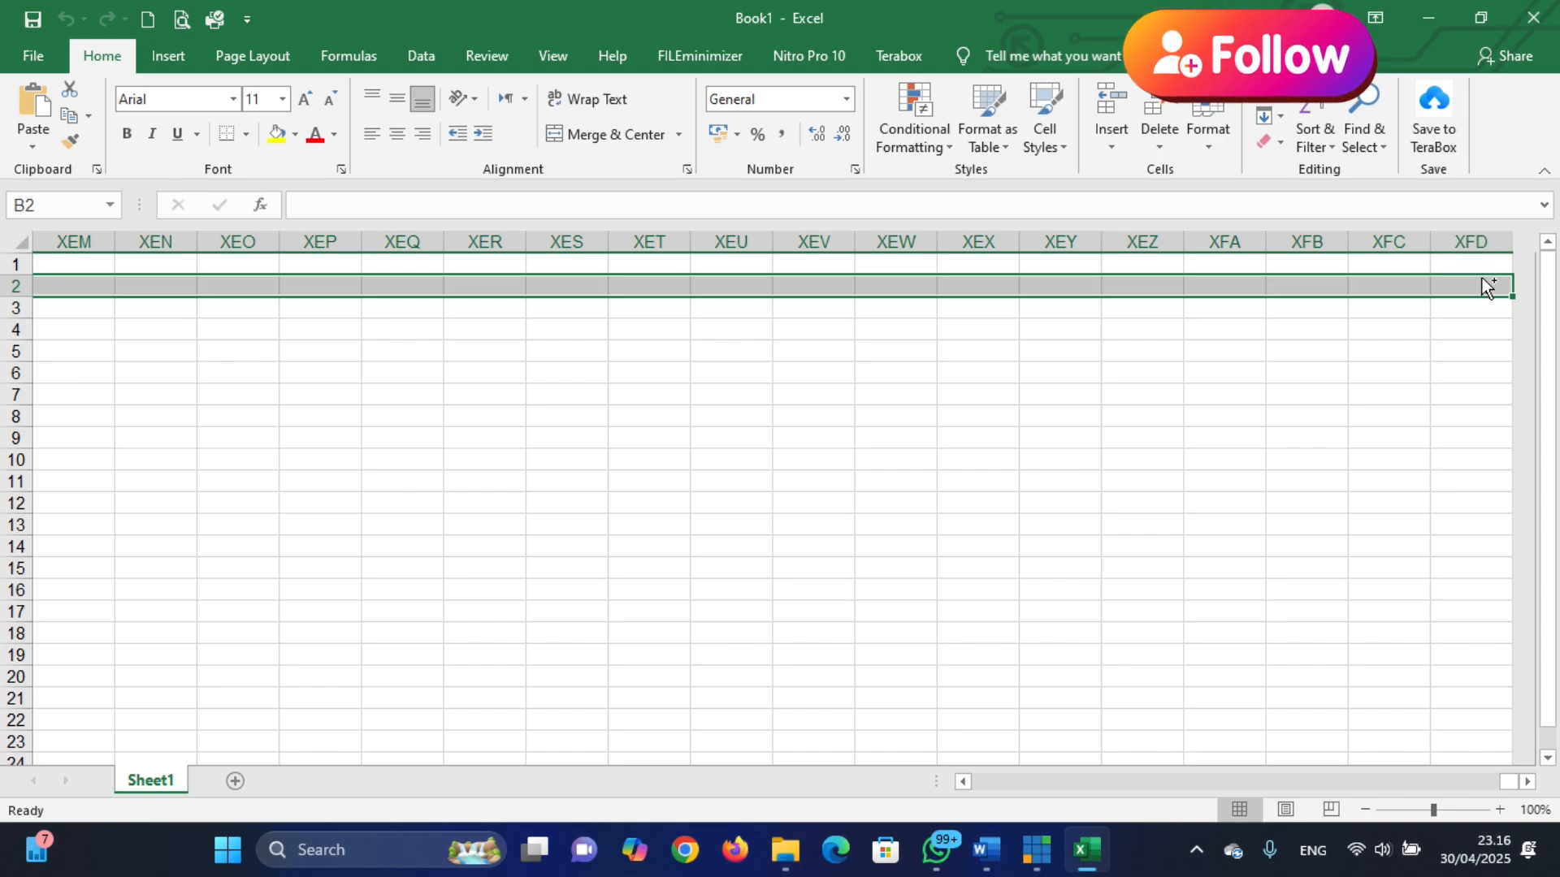
pyautogui.hotkey('ctrl', 'shift', 'Left')
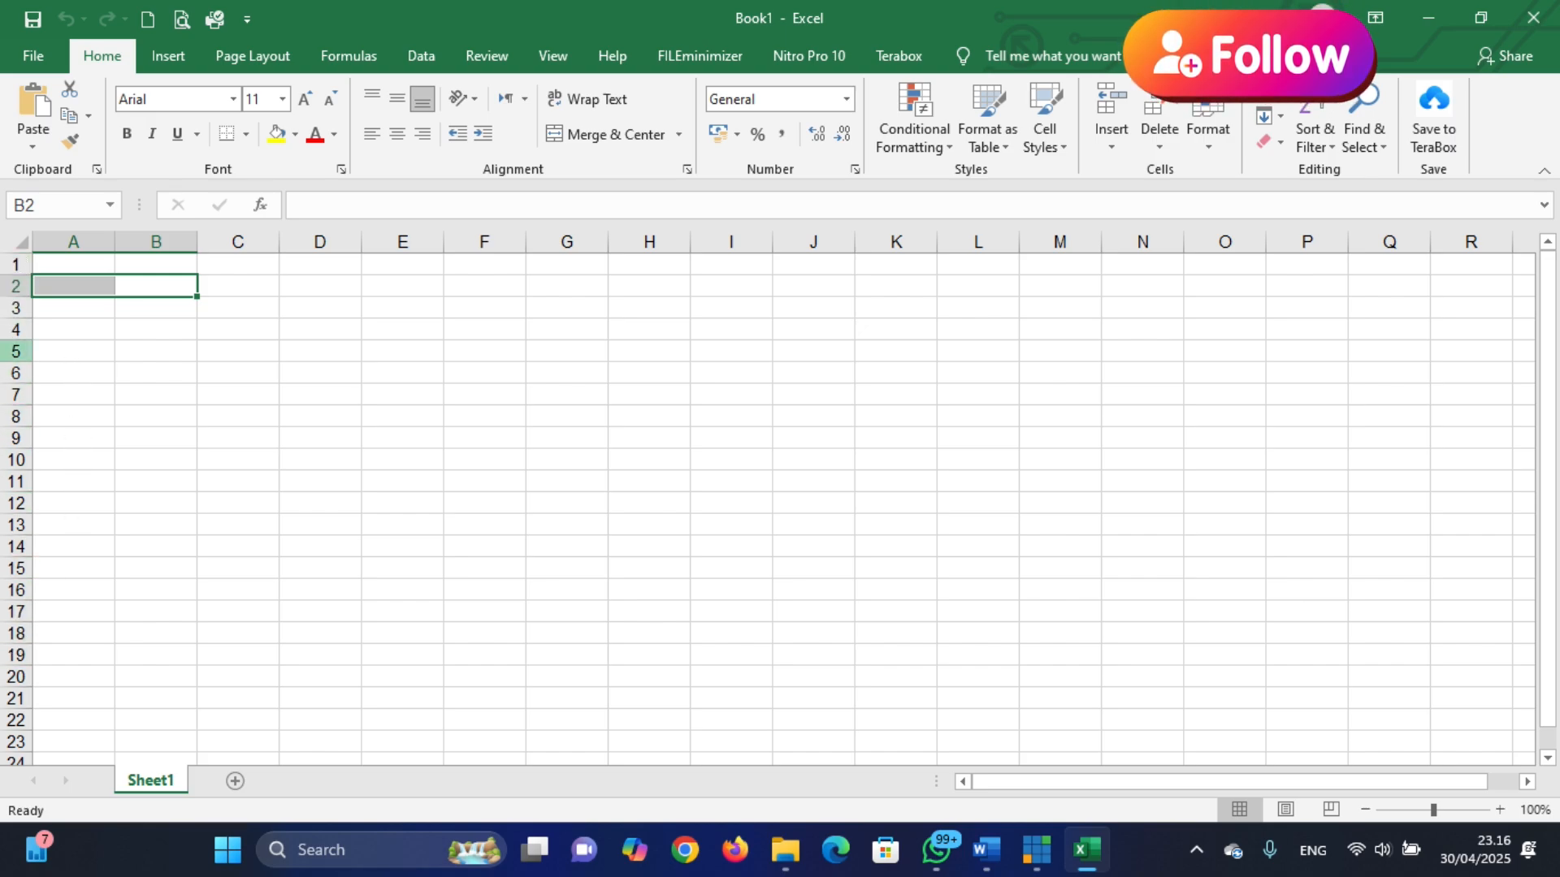
# Extend the selection down column A to the sheet's last row, and back up to the first row
pyautogui.click(70, 264)
pyautogui.hotkey('ctrl', 'shift', 'Down')
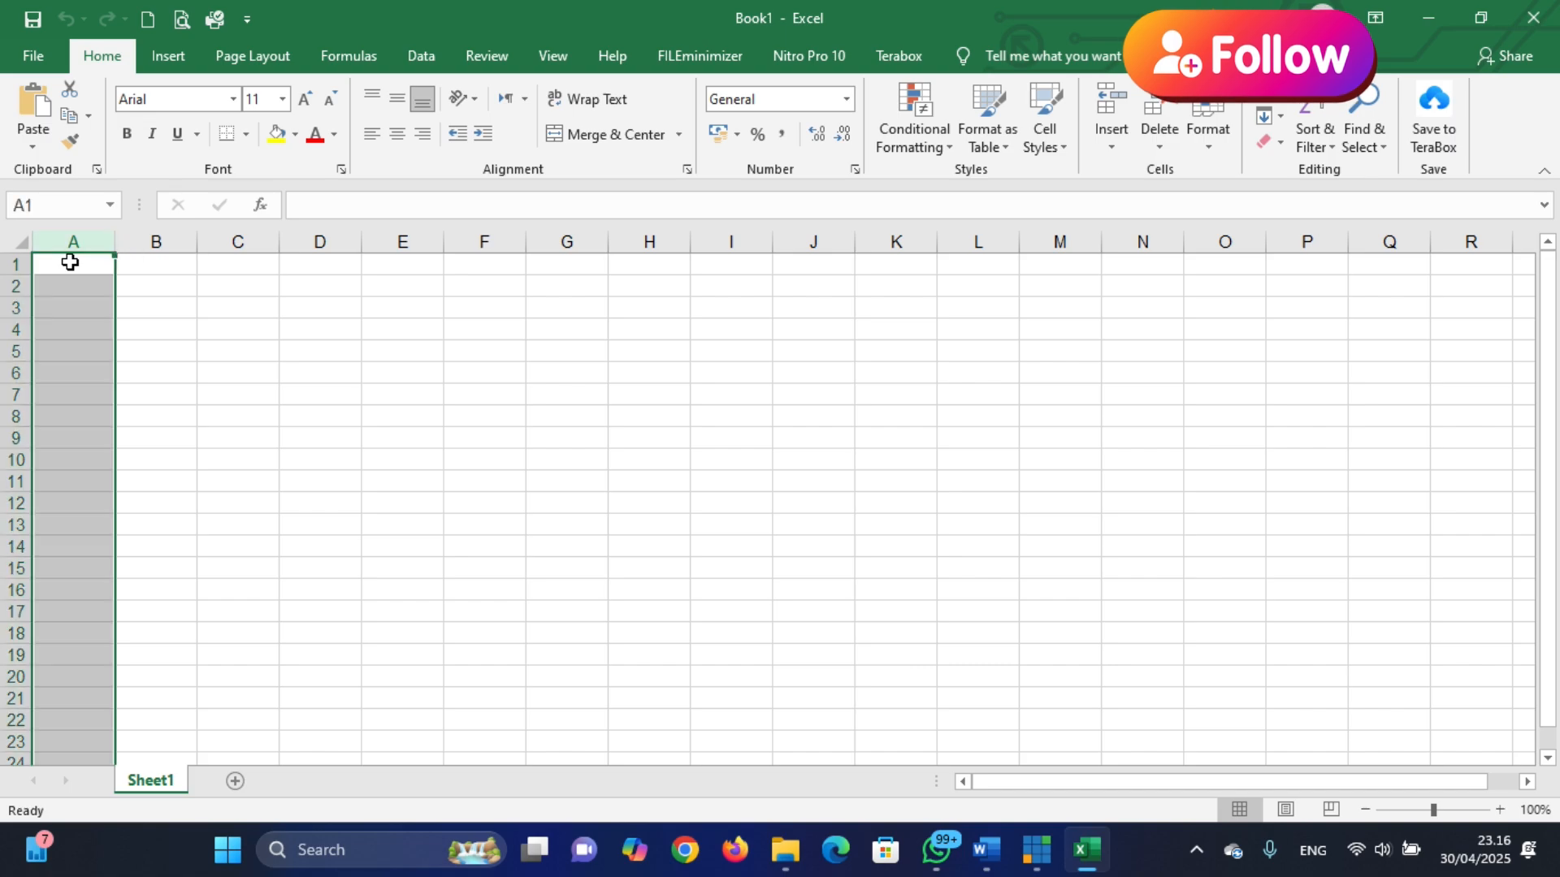
pyautogui.press('Down')
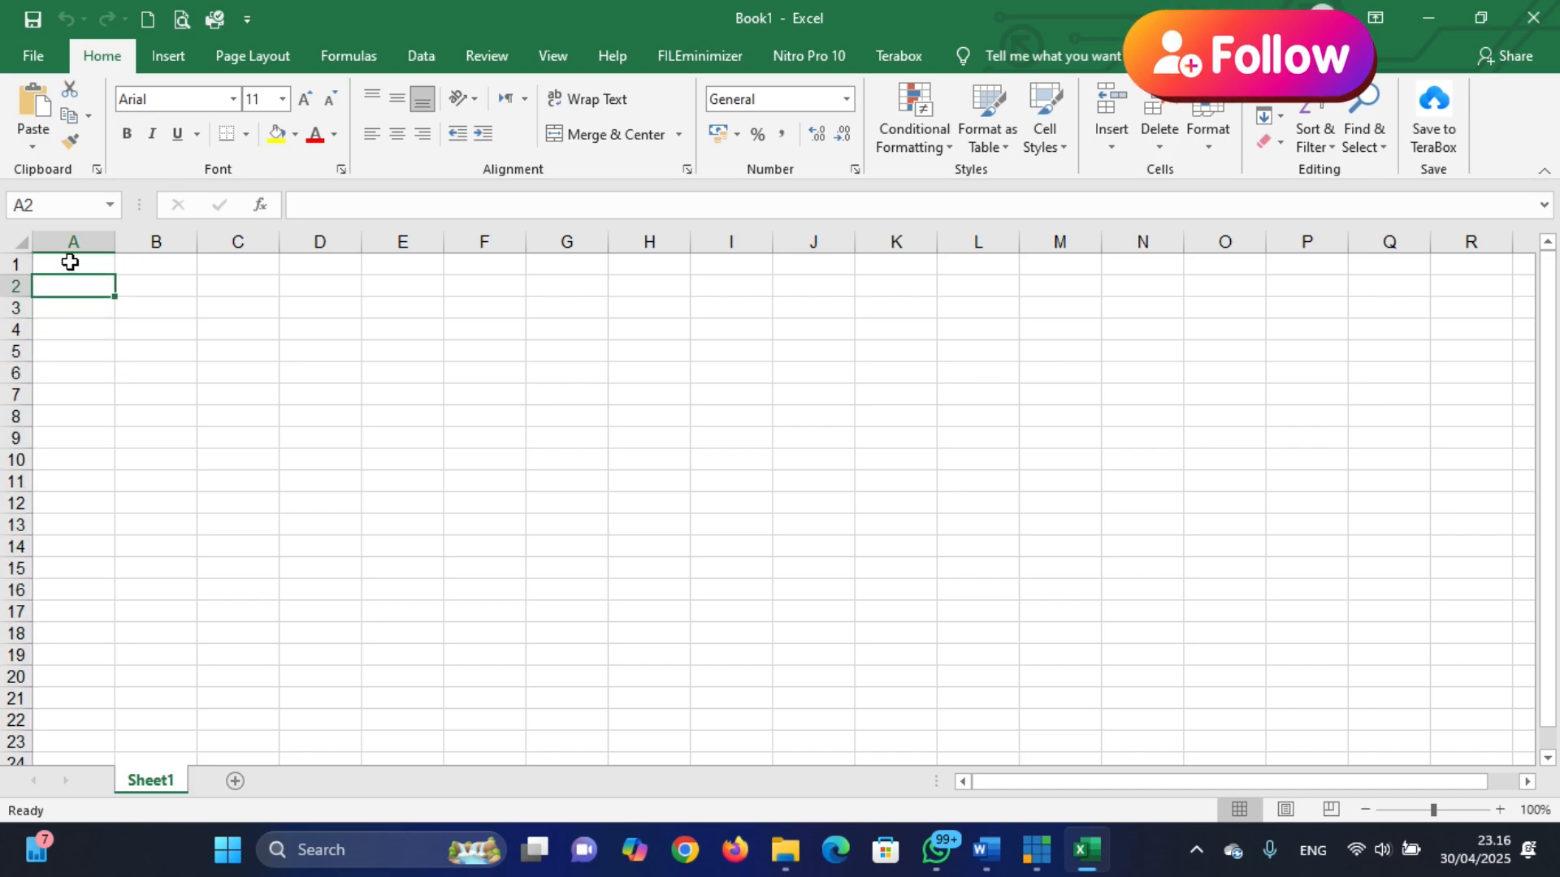
pyautogui.hotkey('ctrl', 'shift', 'Down')
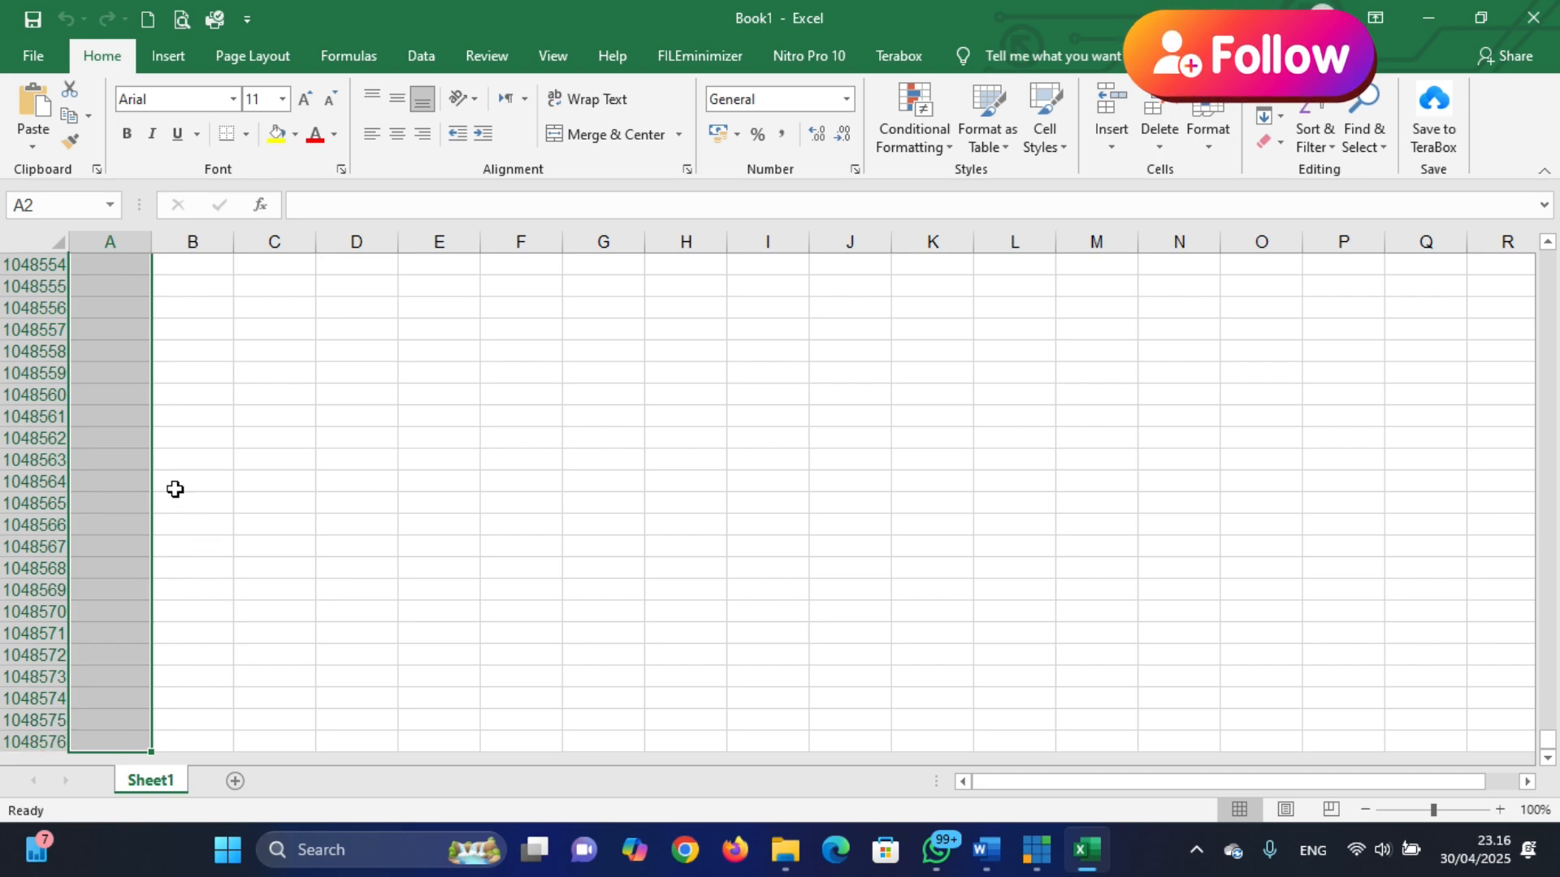
pyautogui.scroll(7, 182, 478)
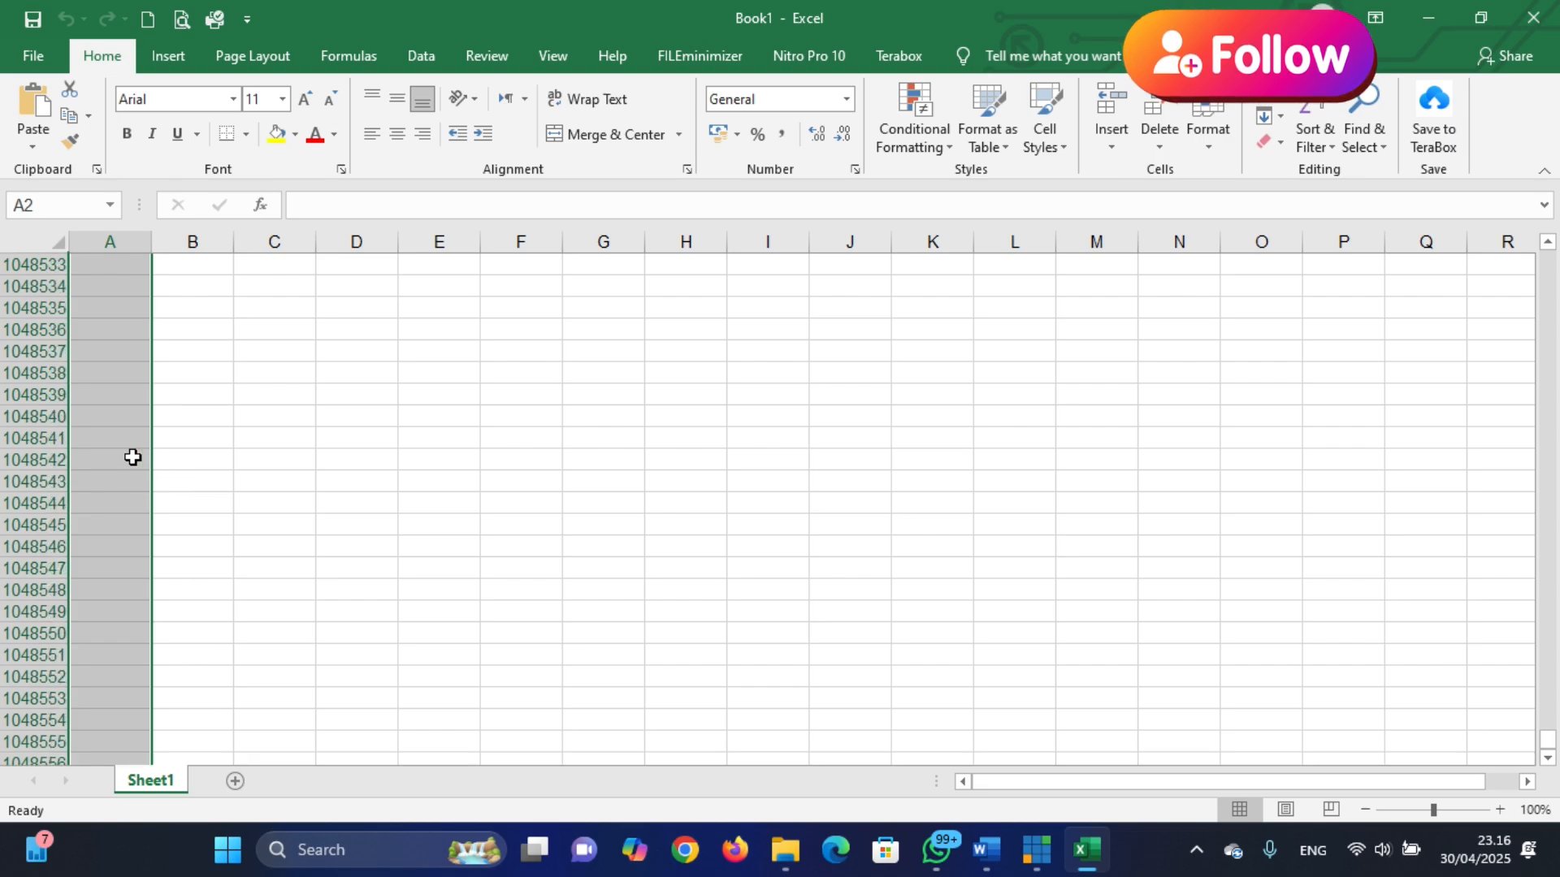
pyautogui.hotkey('ctrl', 'shift', 'Up')
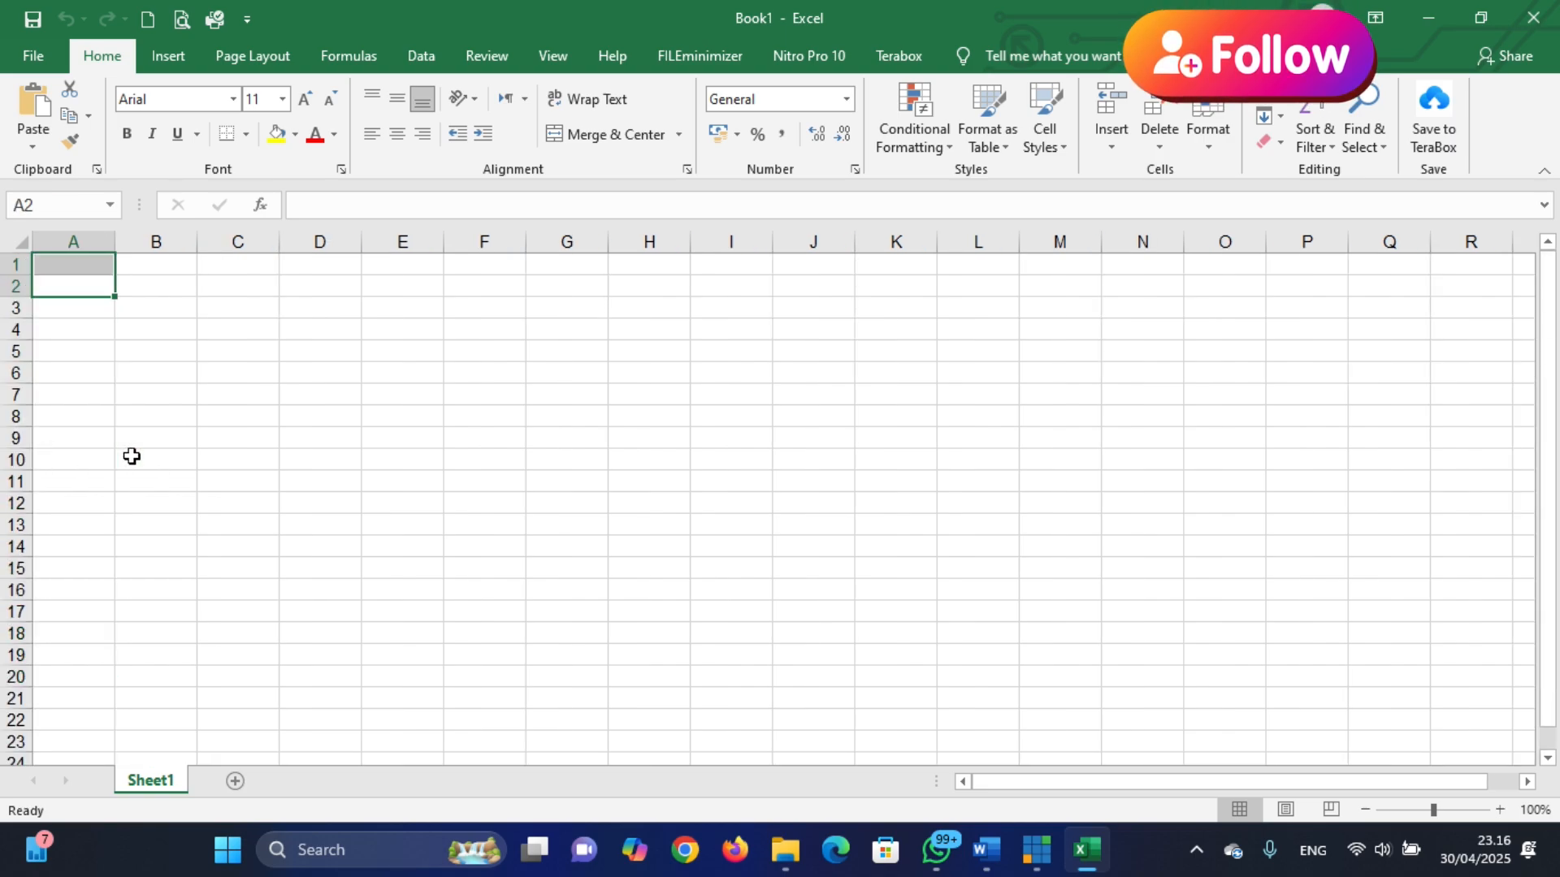
pyautogui.click(131, 457)
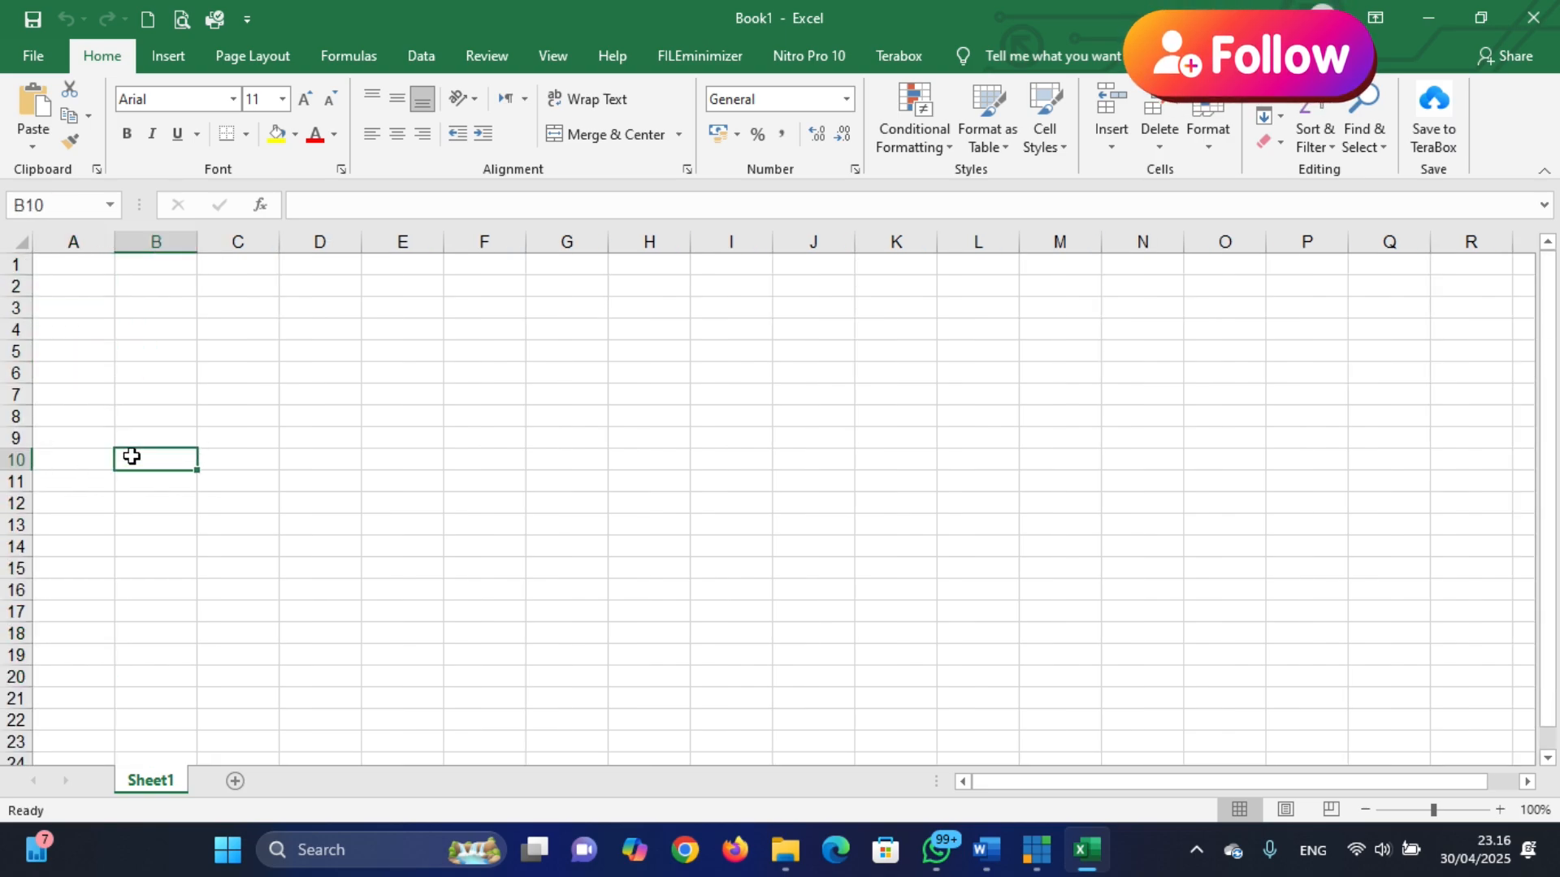
# Examine how cell addresses combine column letter and row number by selecting A1, B2, C2, C3, the whole column C and A3
pyautogui.click(79, 263)
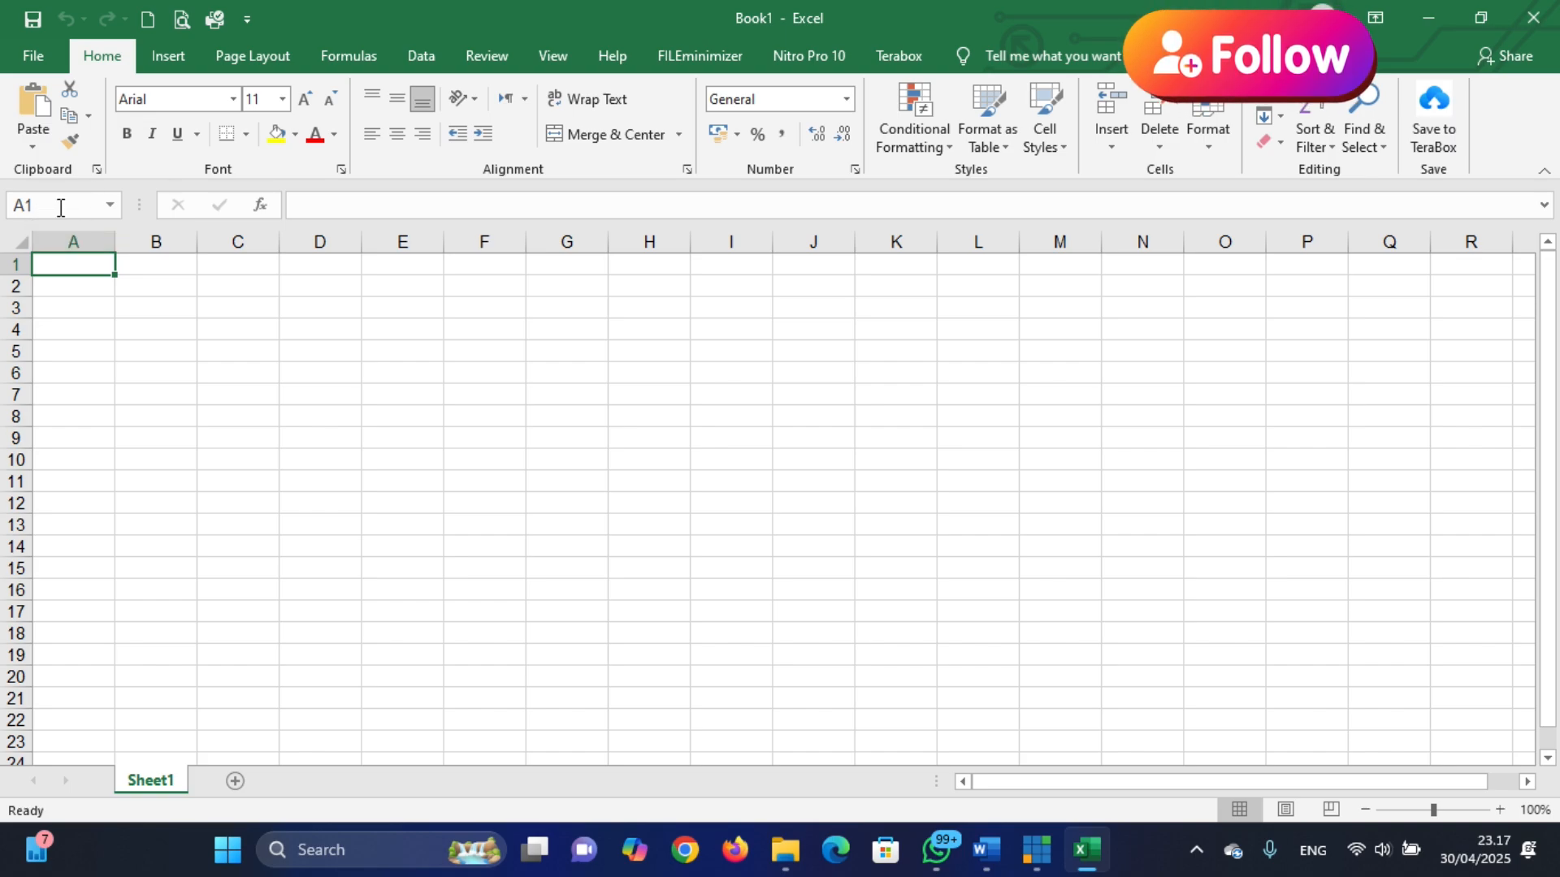
pyautogui.click(112, 204)
pyautogui.click(104, 209)
pyautogui.click(173, 285)
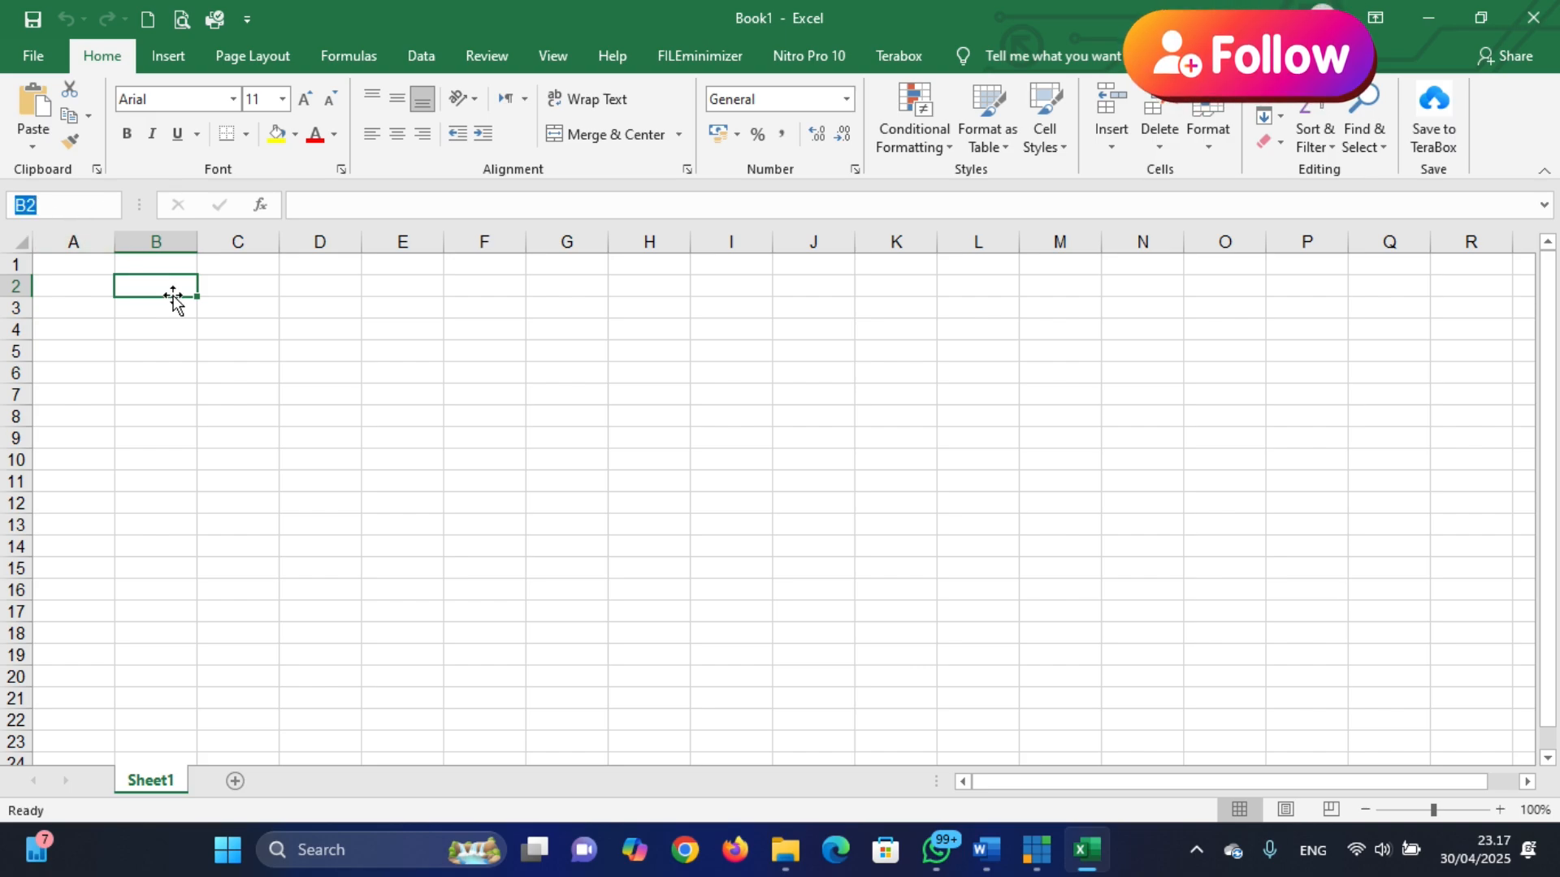
pyautogui.click(242, 281)
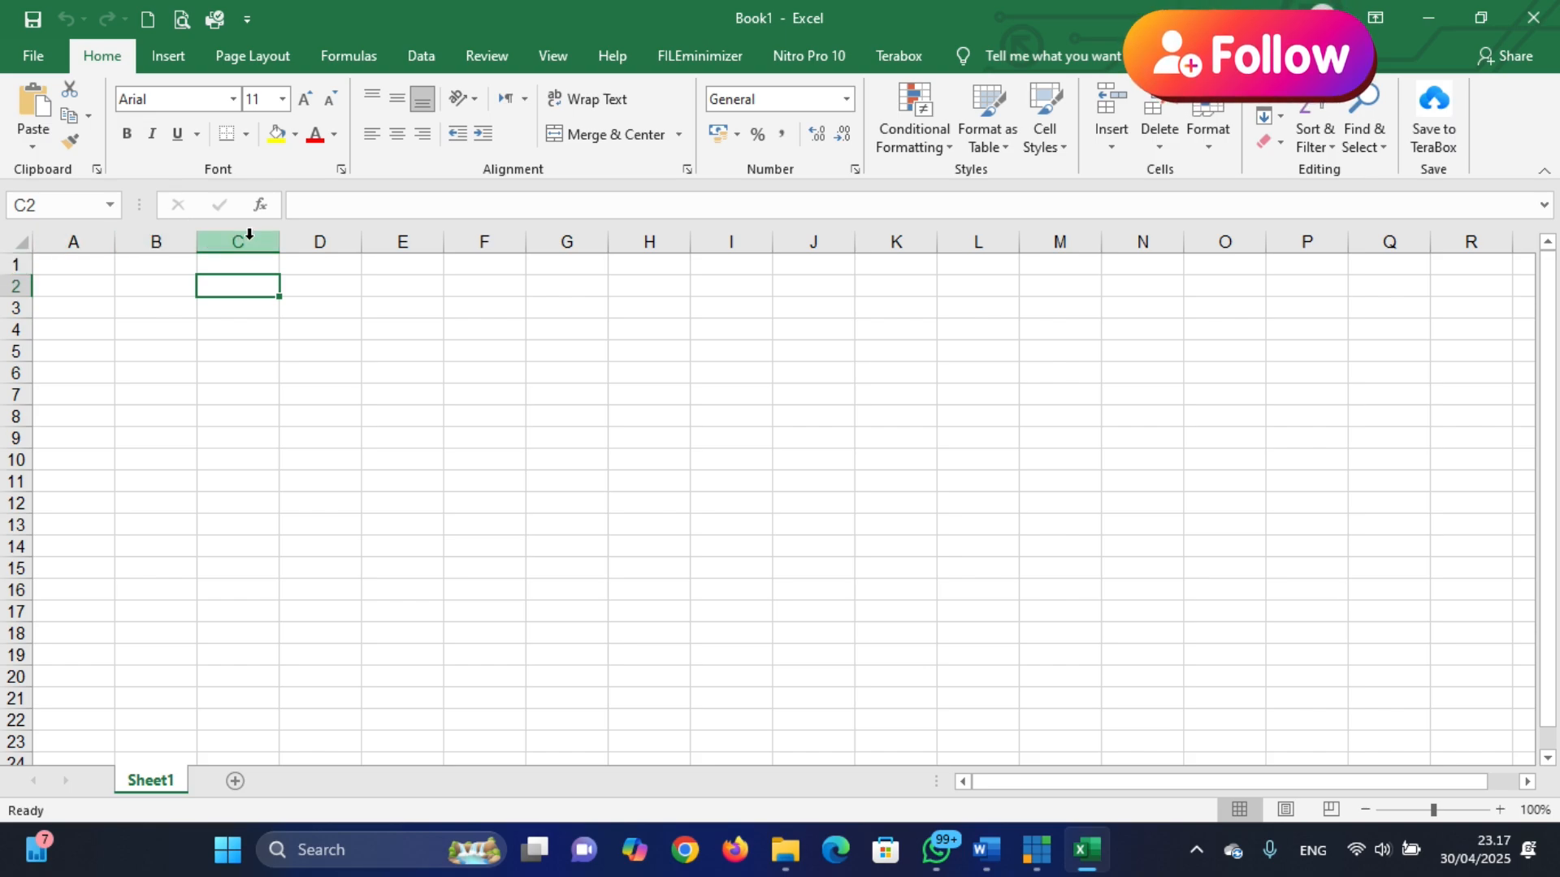
pyautogui.click(218, 304)
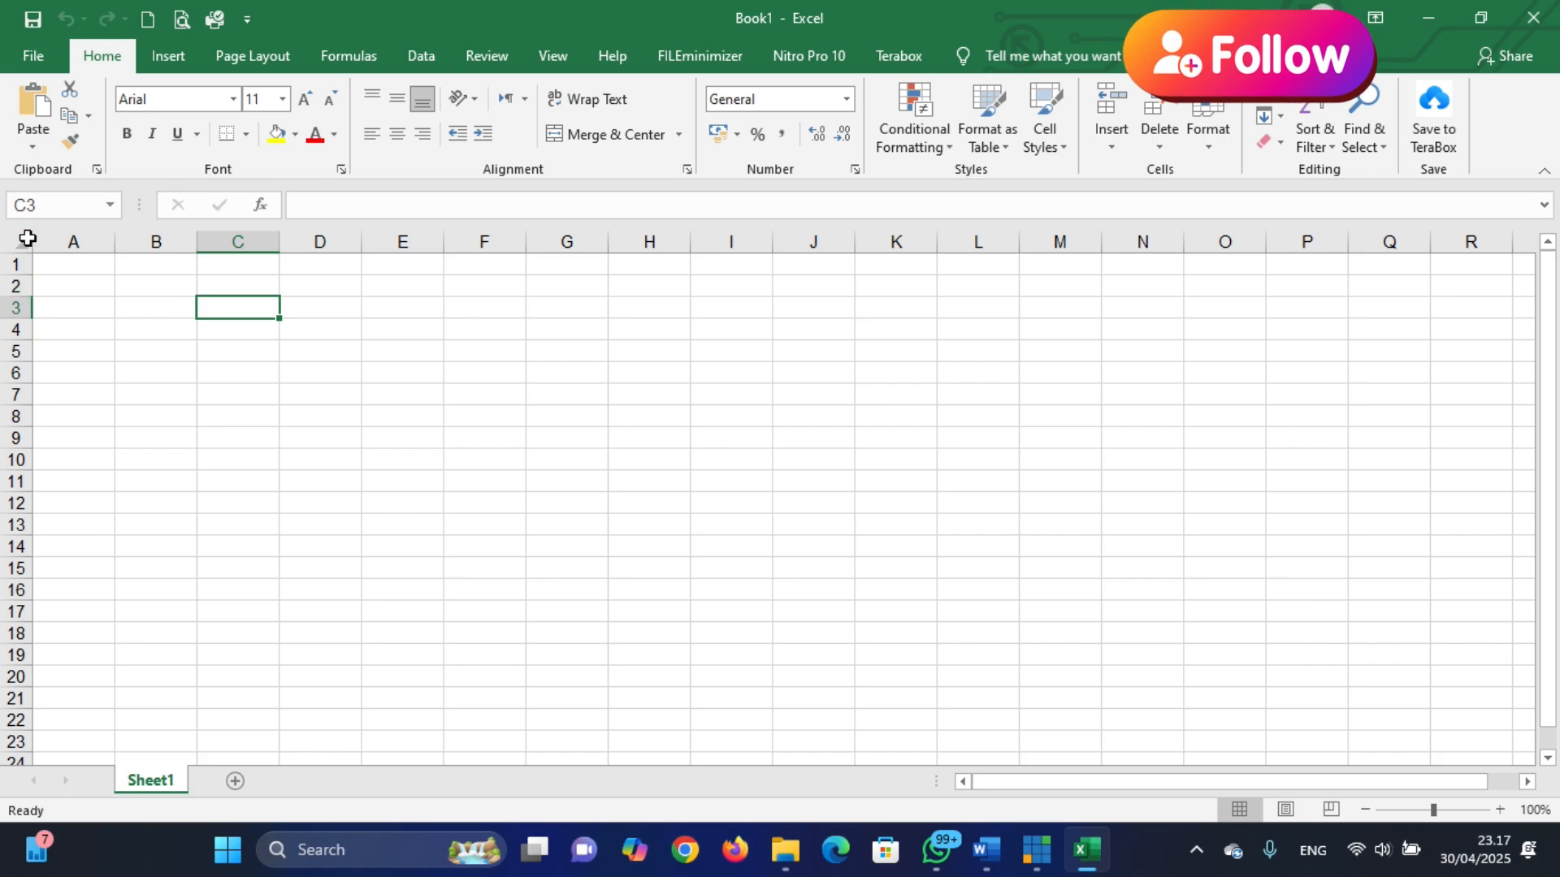
pyautogui.click(242, 236)
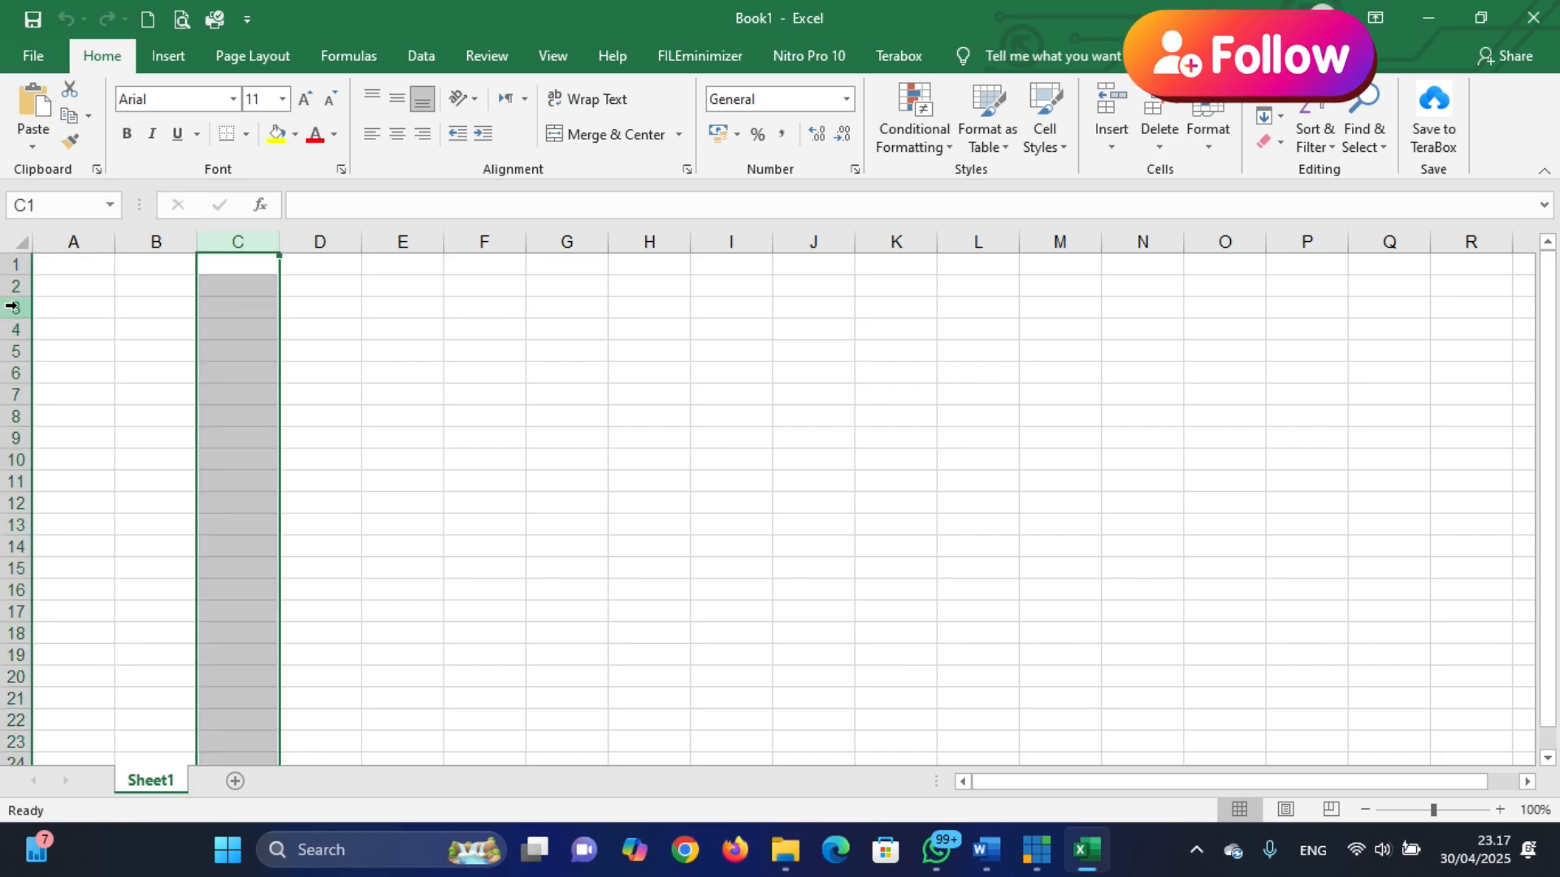
pyautogui.click(101, 305)
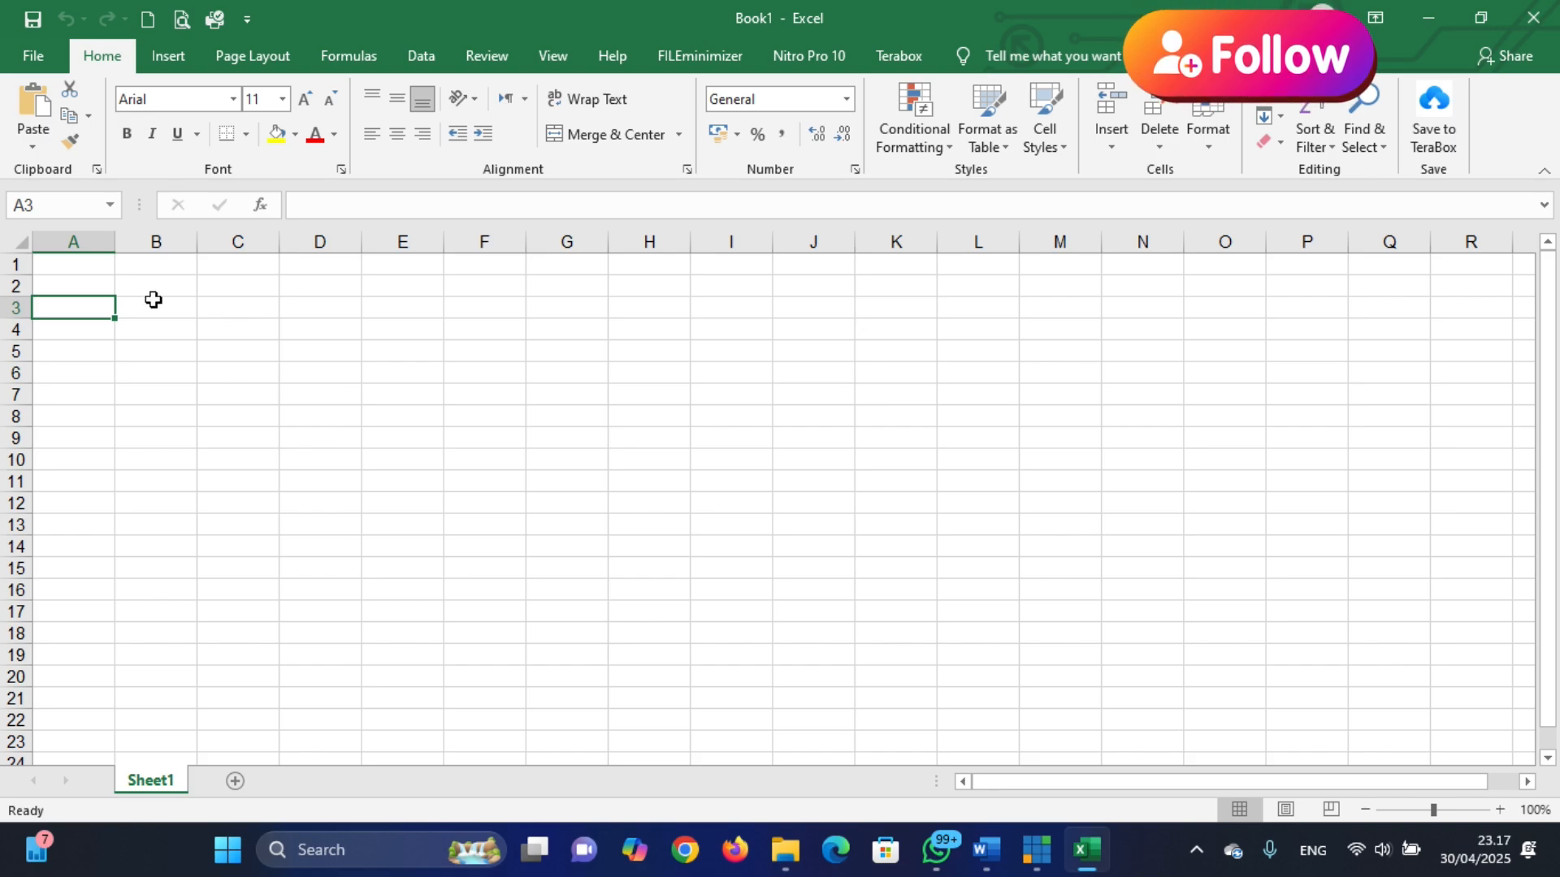
# Enter the title "DAFTAR NILAI UJIAN" in cell A1
pyautogui.click(93, 267)
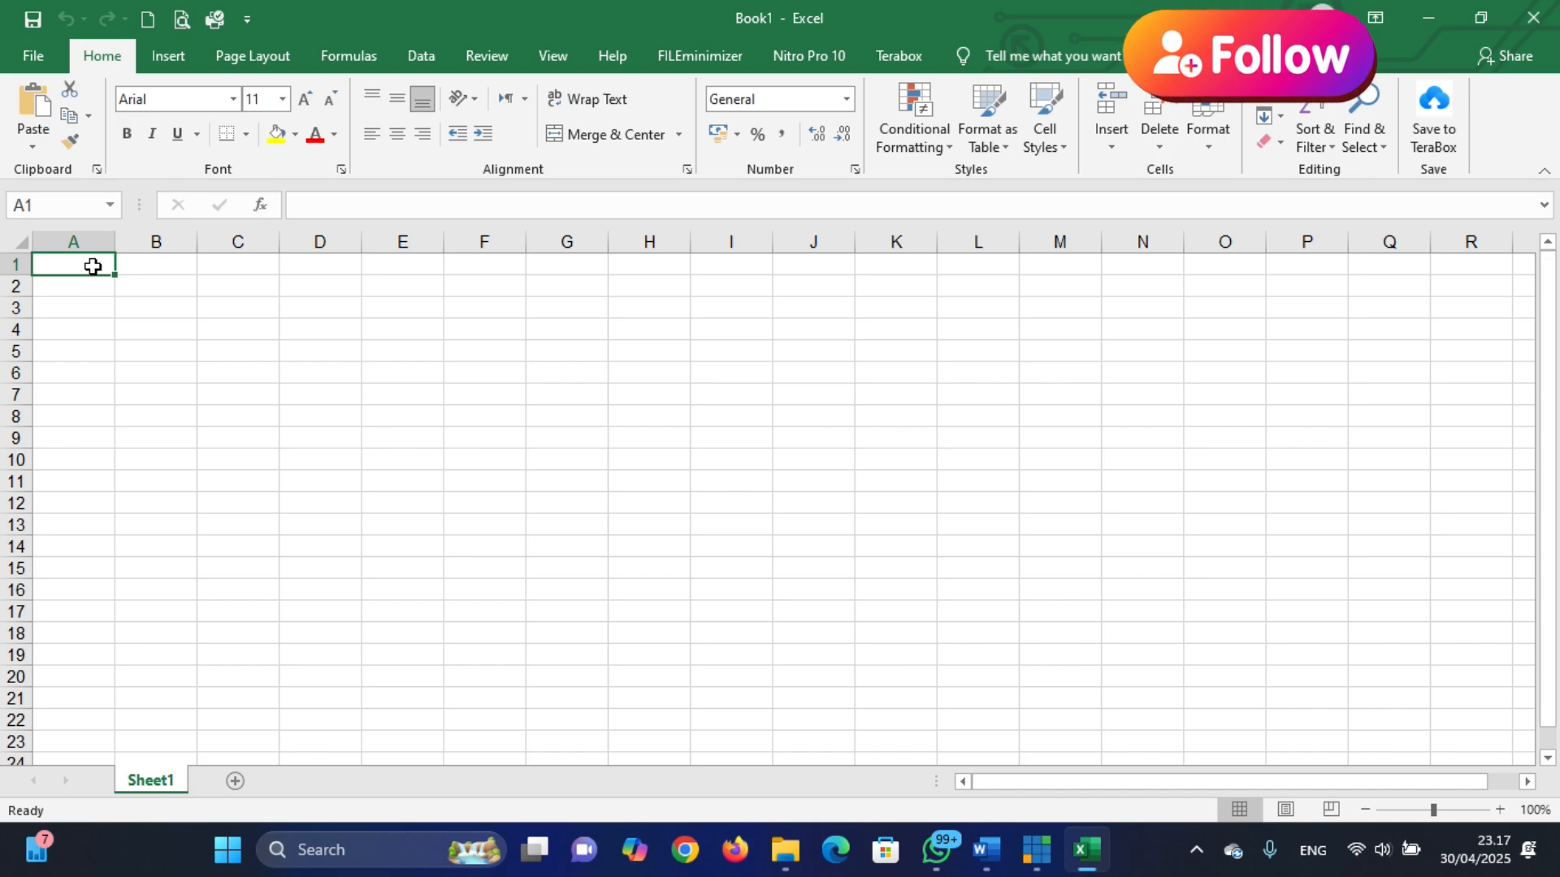
pyautogui.write('DAFTAR')
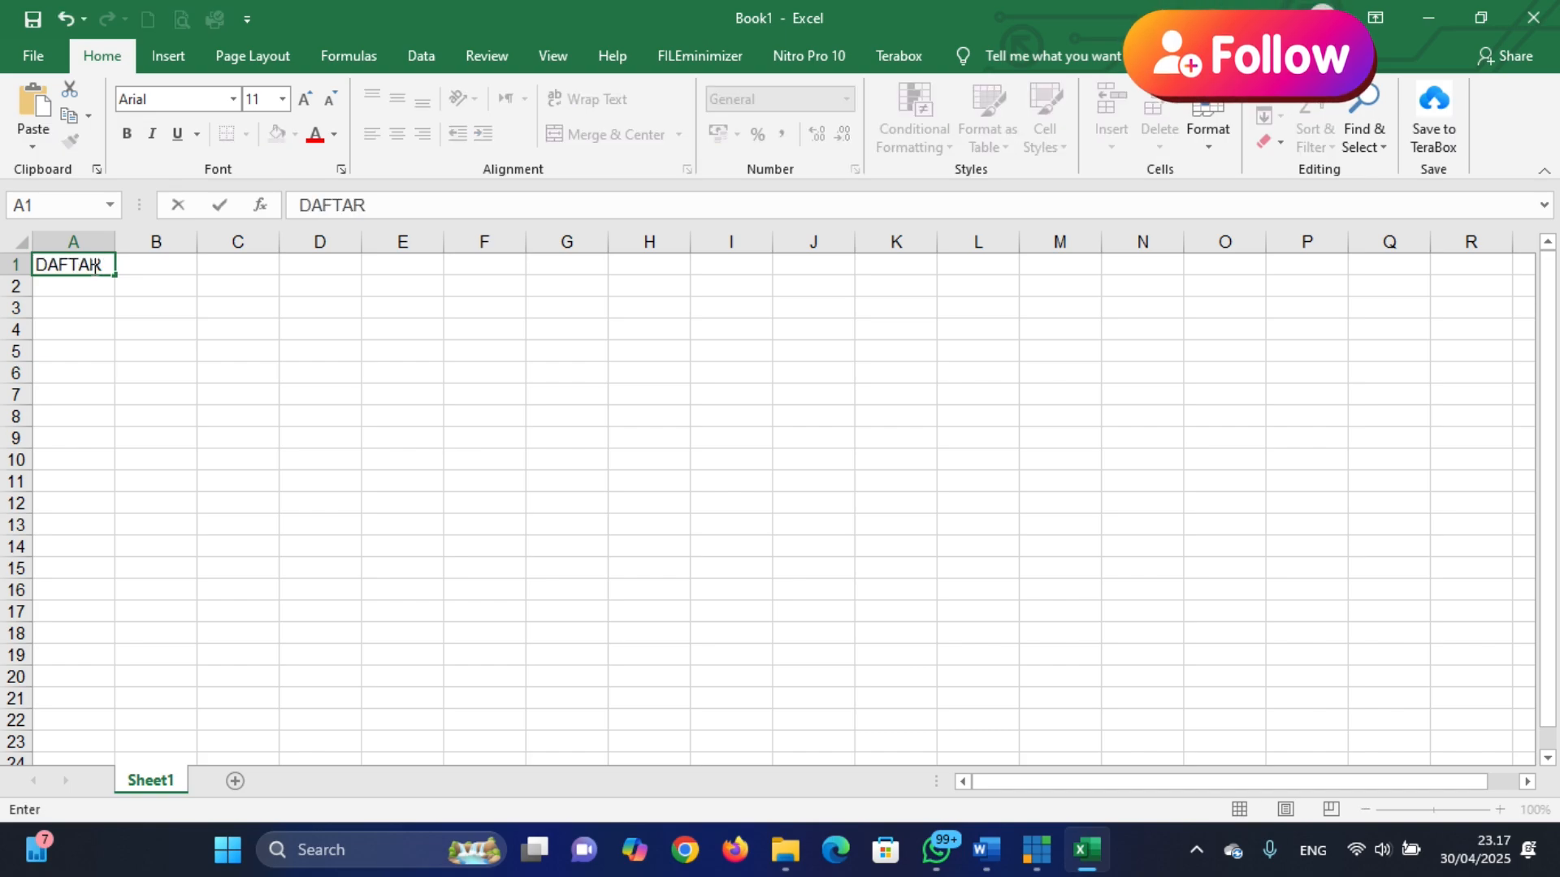
pyautogui.write(' NILAI UJIAN')
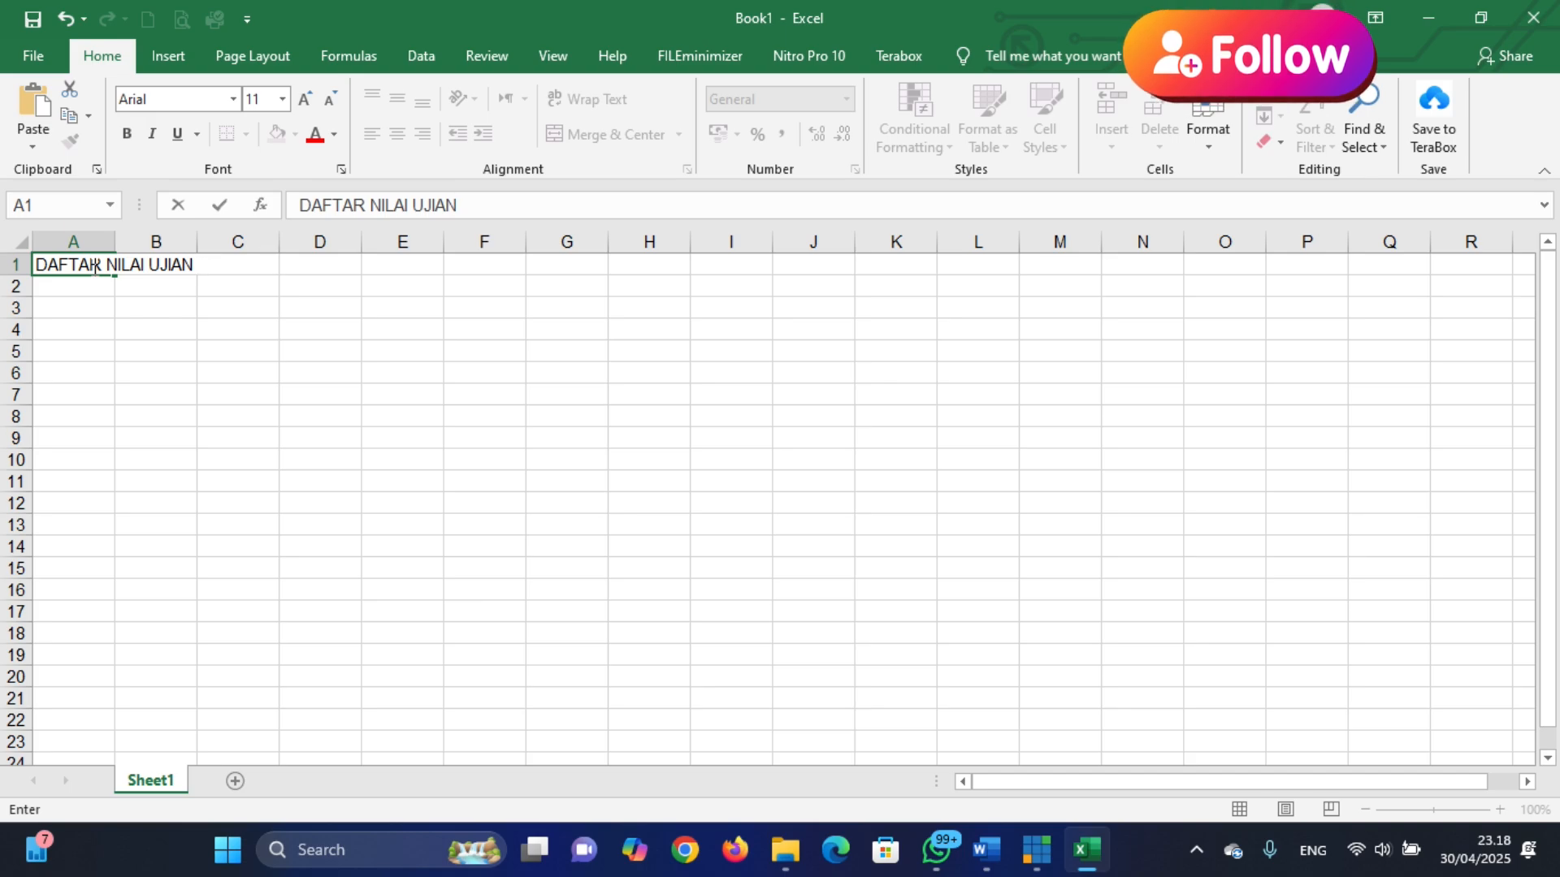
pyautogui.press('BackSpace')
pyautogui.press('Return')
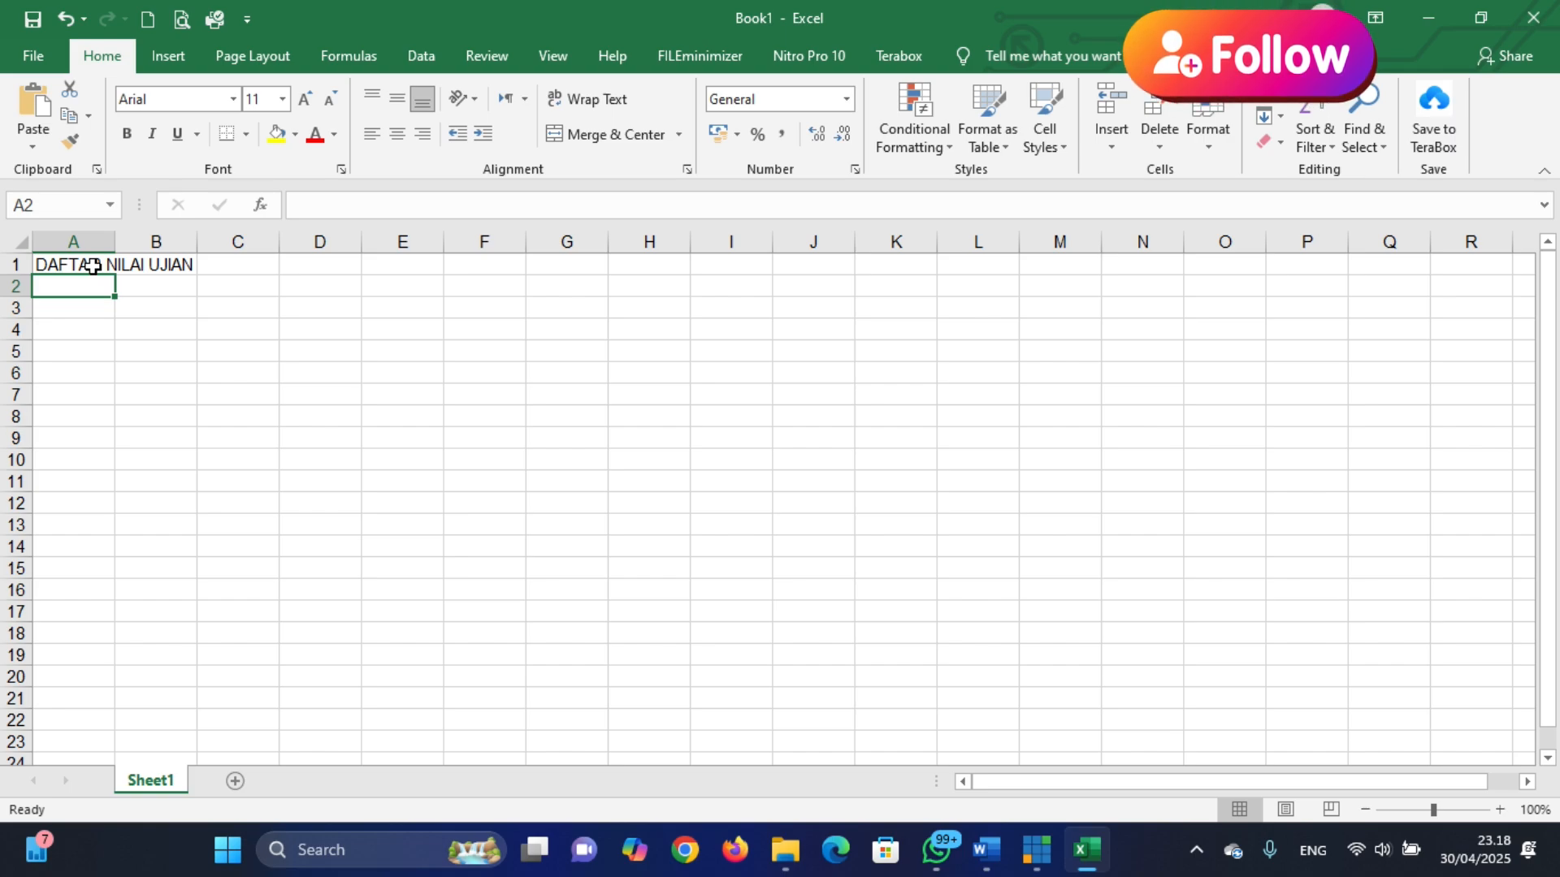
# Enter the subtitle "TAHUN PELAJARAN 2024/2025" in cell A2
pyautogui.write('TAHUN PEA')
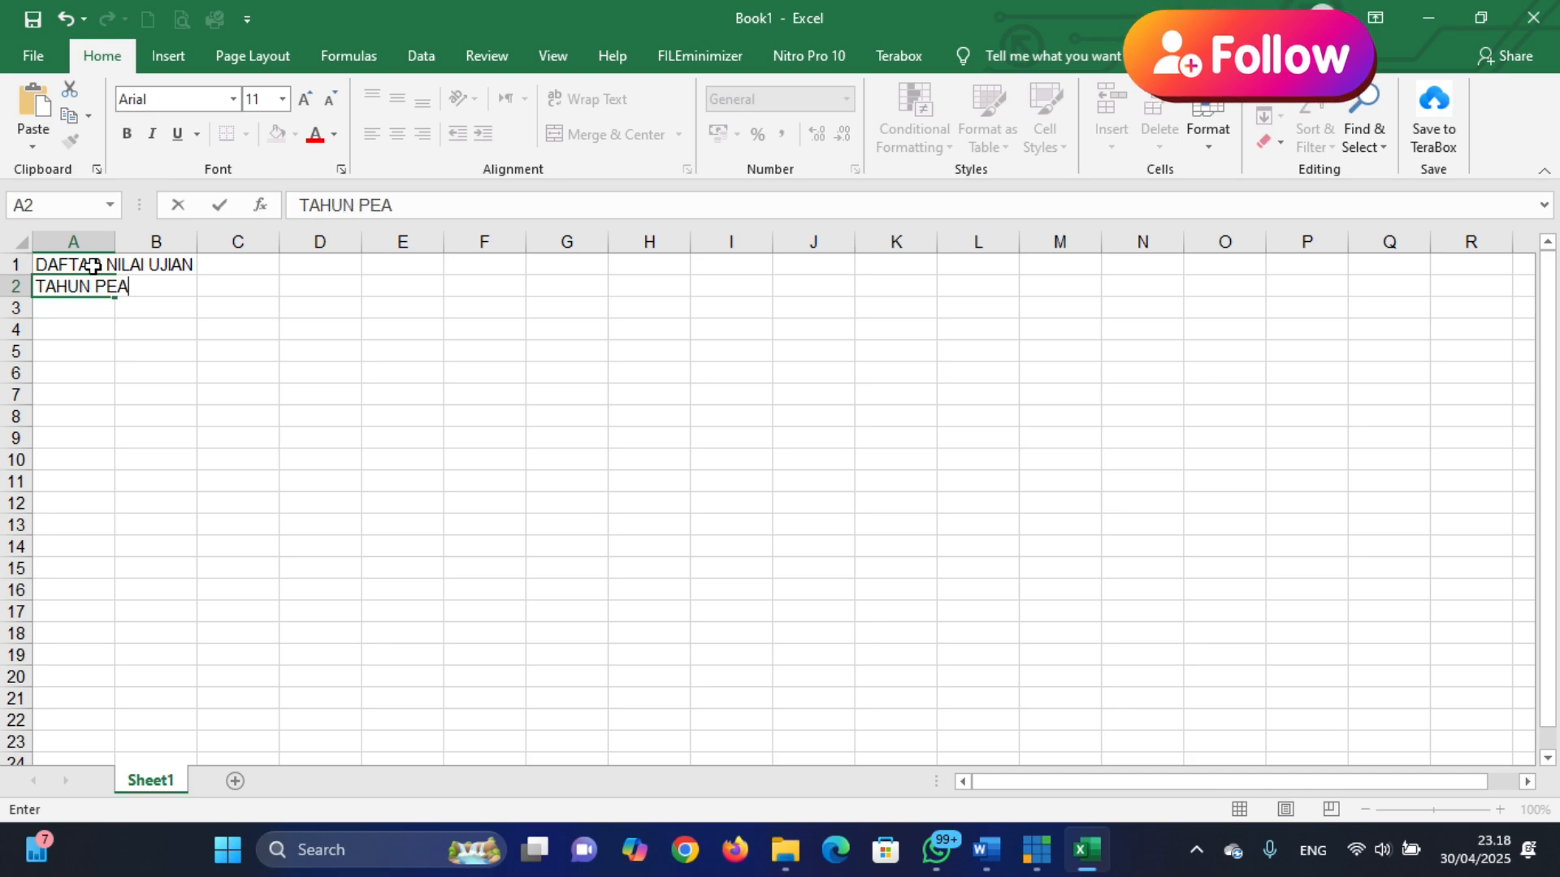
pyautogui.press('BackSpace')
pyautogui.write('LAJARAN')
pyautogui.write('202')
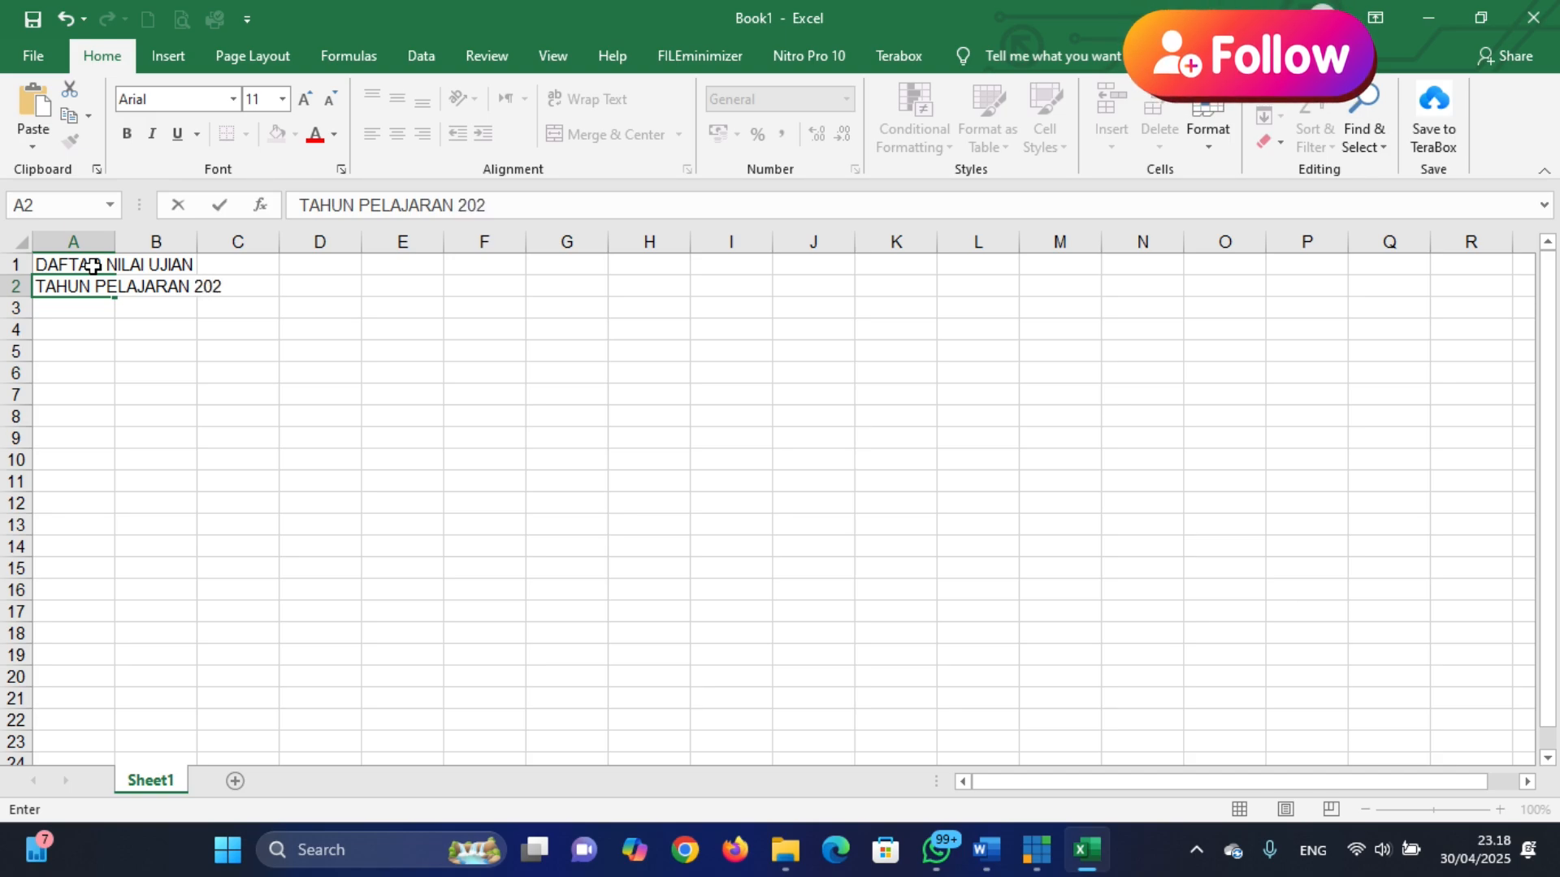
pyautogui.write('4/2025')
pyautogui.hotkey('ctrl', 'Return')
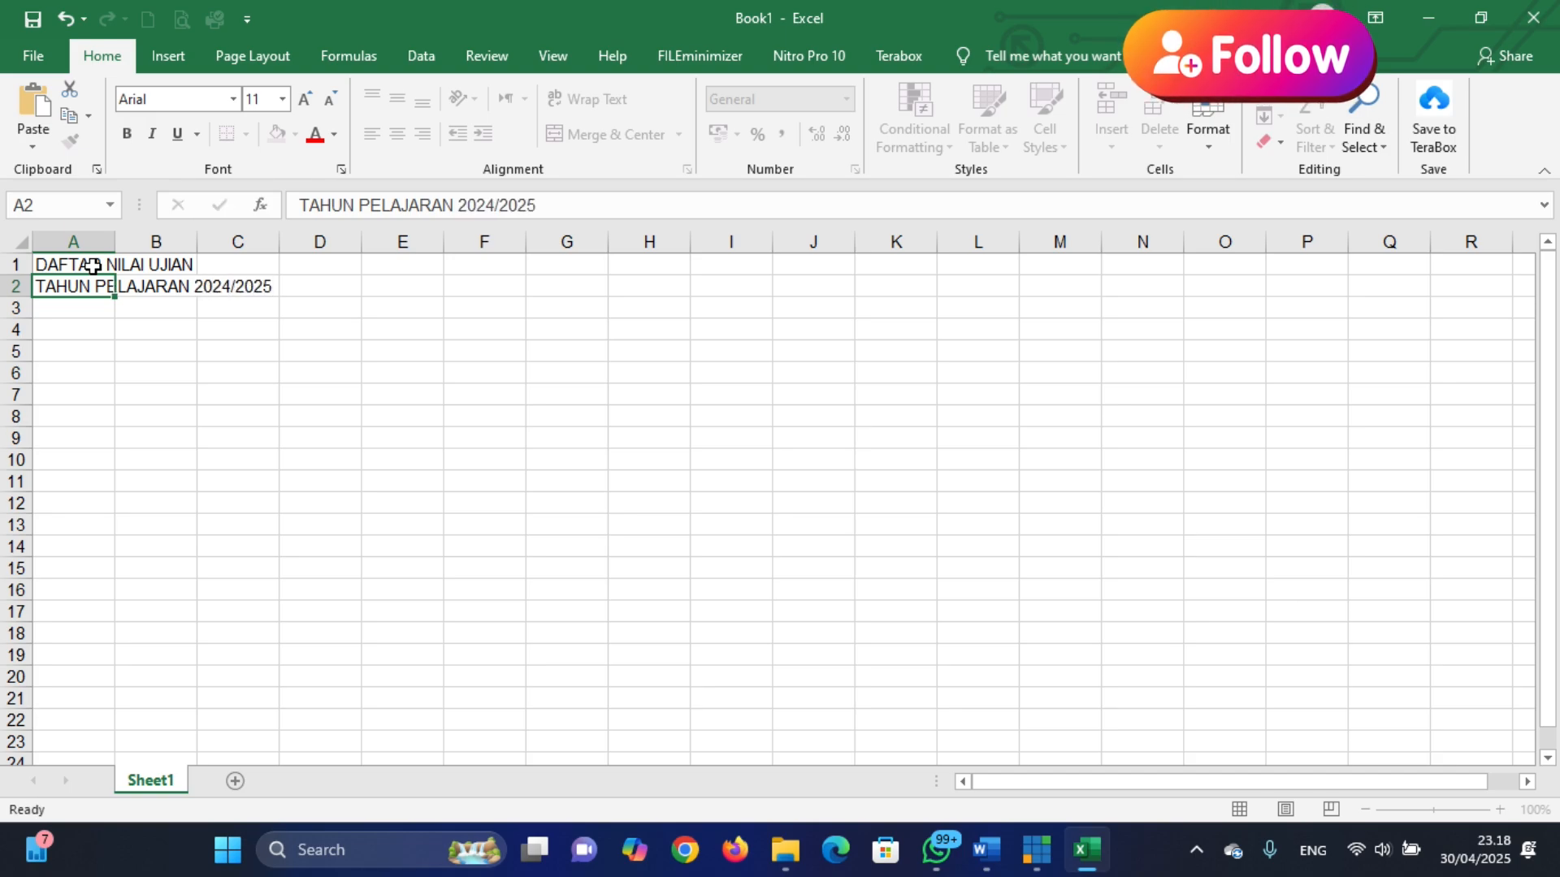
pyautogui.press('Return')
pyautogui.press('Down')
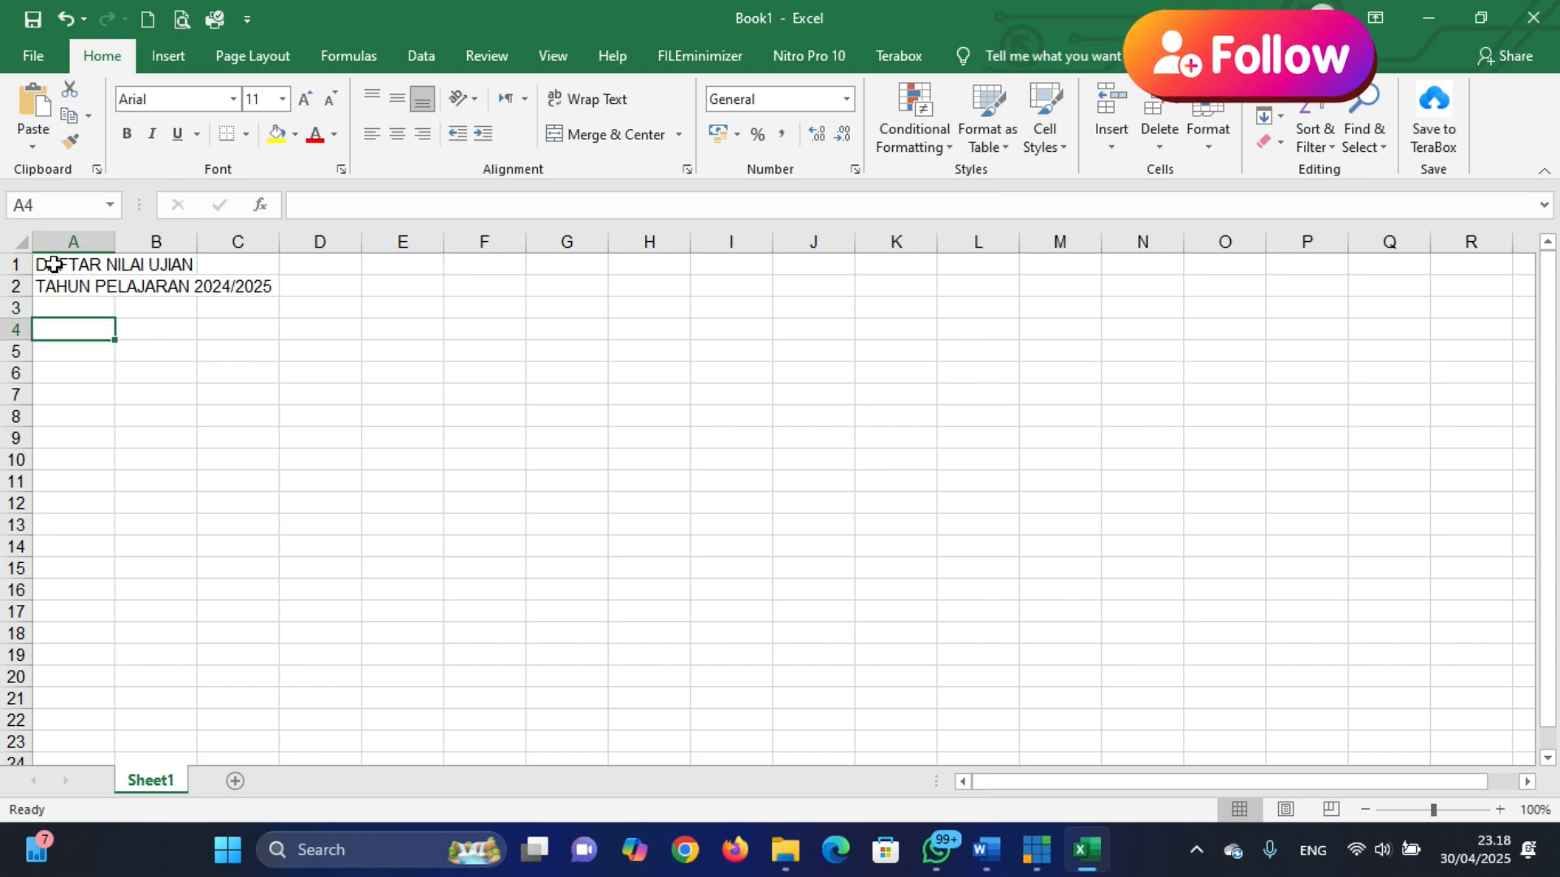
# Enter the column headers "NO" in cell A4 and "NAMA SISWA" in cell B4
pyautogui.click(53, 264)
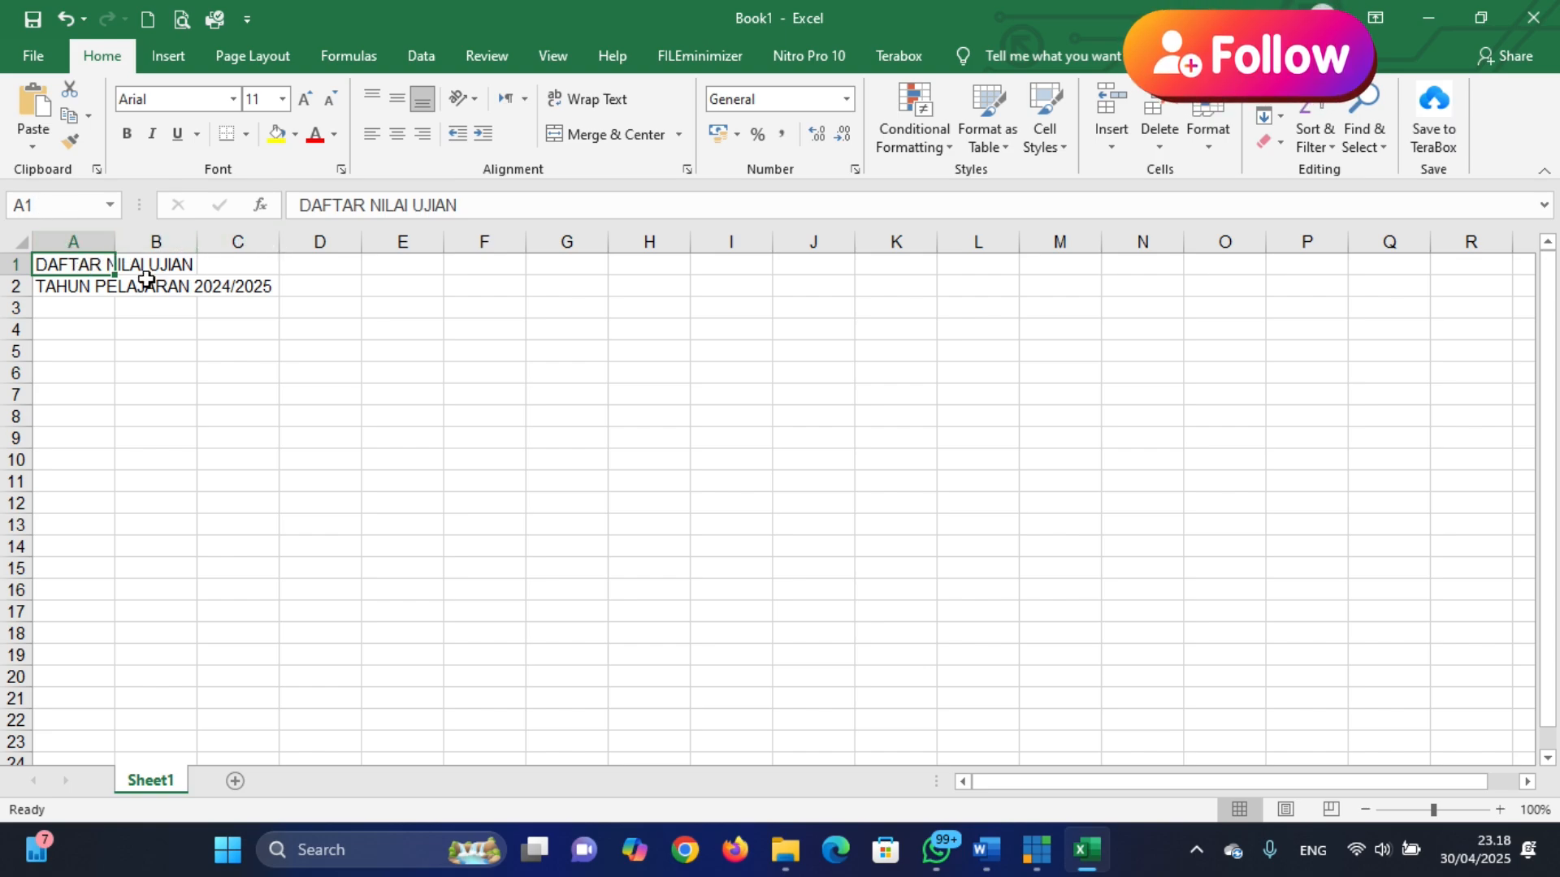
pyautogui.click(70, 286)
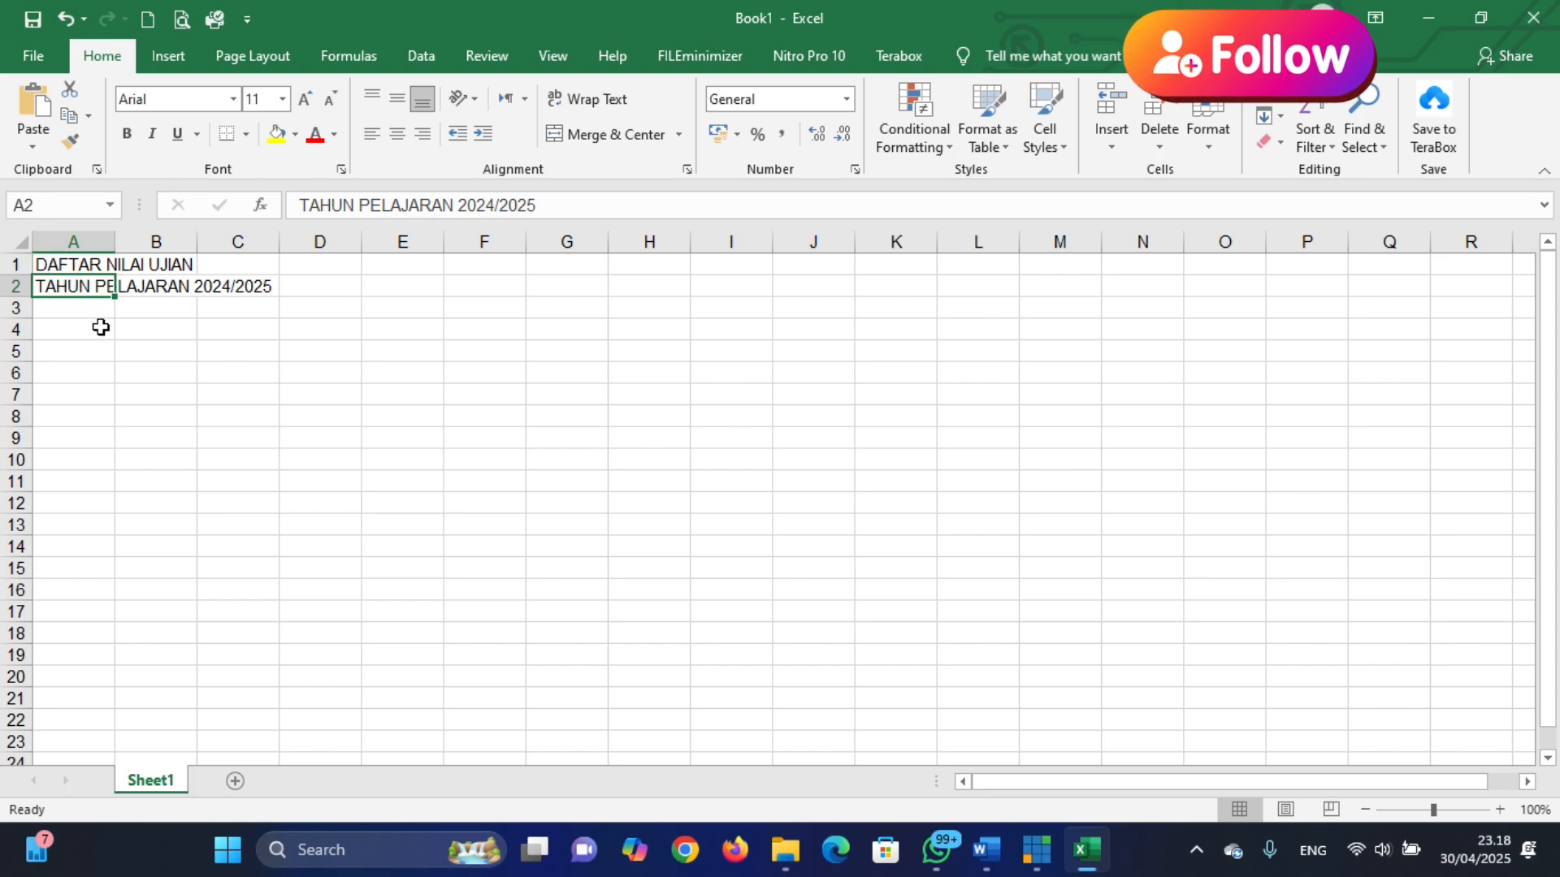
pyautogui.press('Down')
pyautogui.press('Down')
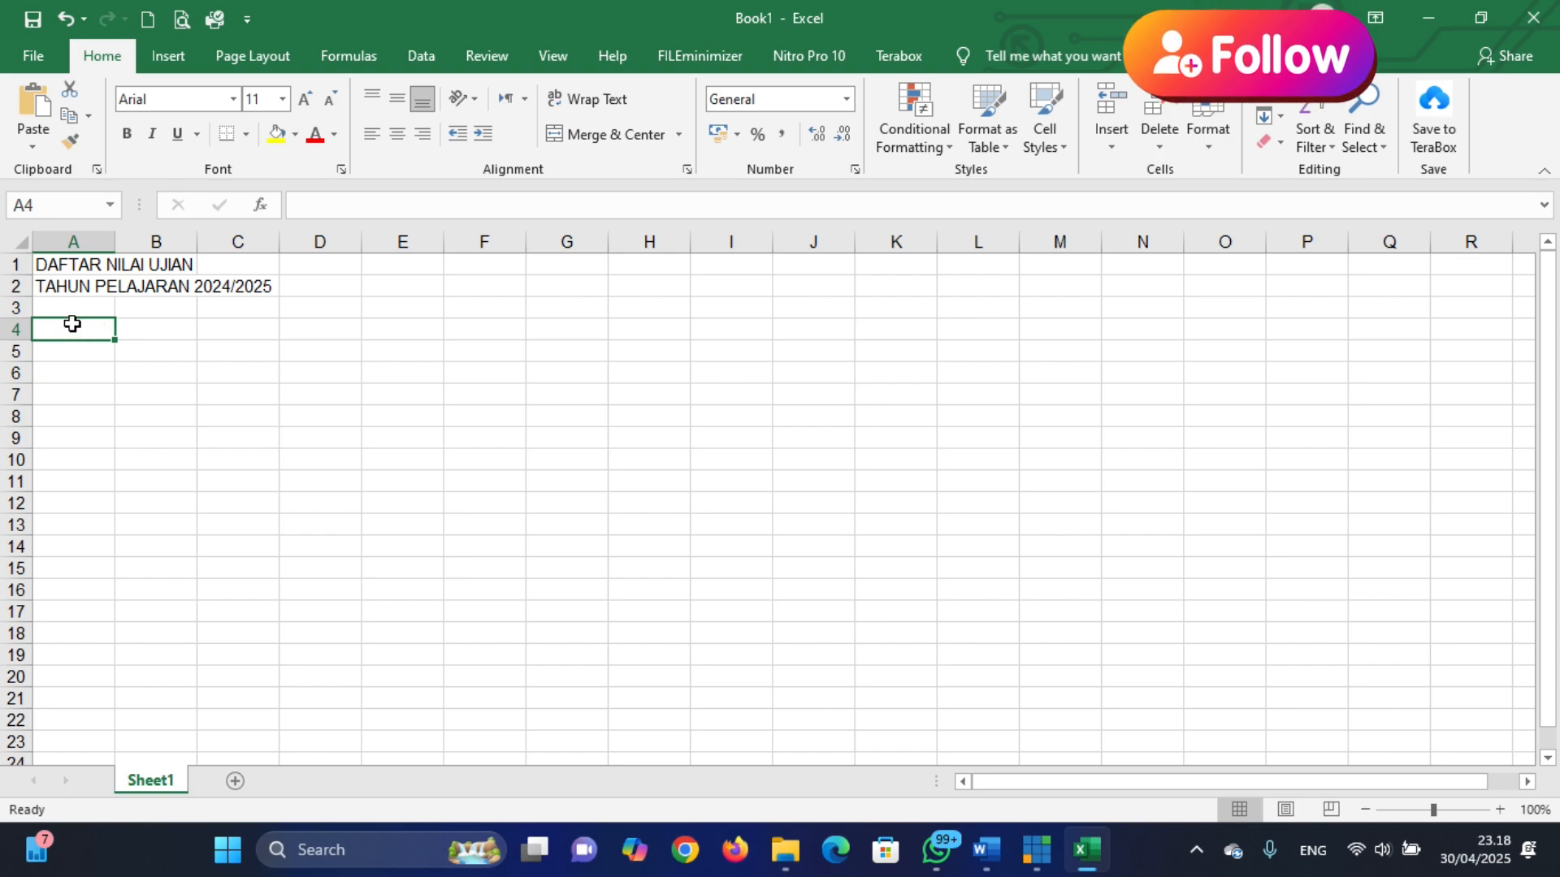
pyautogui.write('NO')
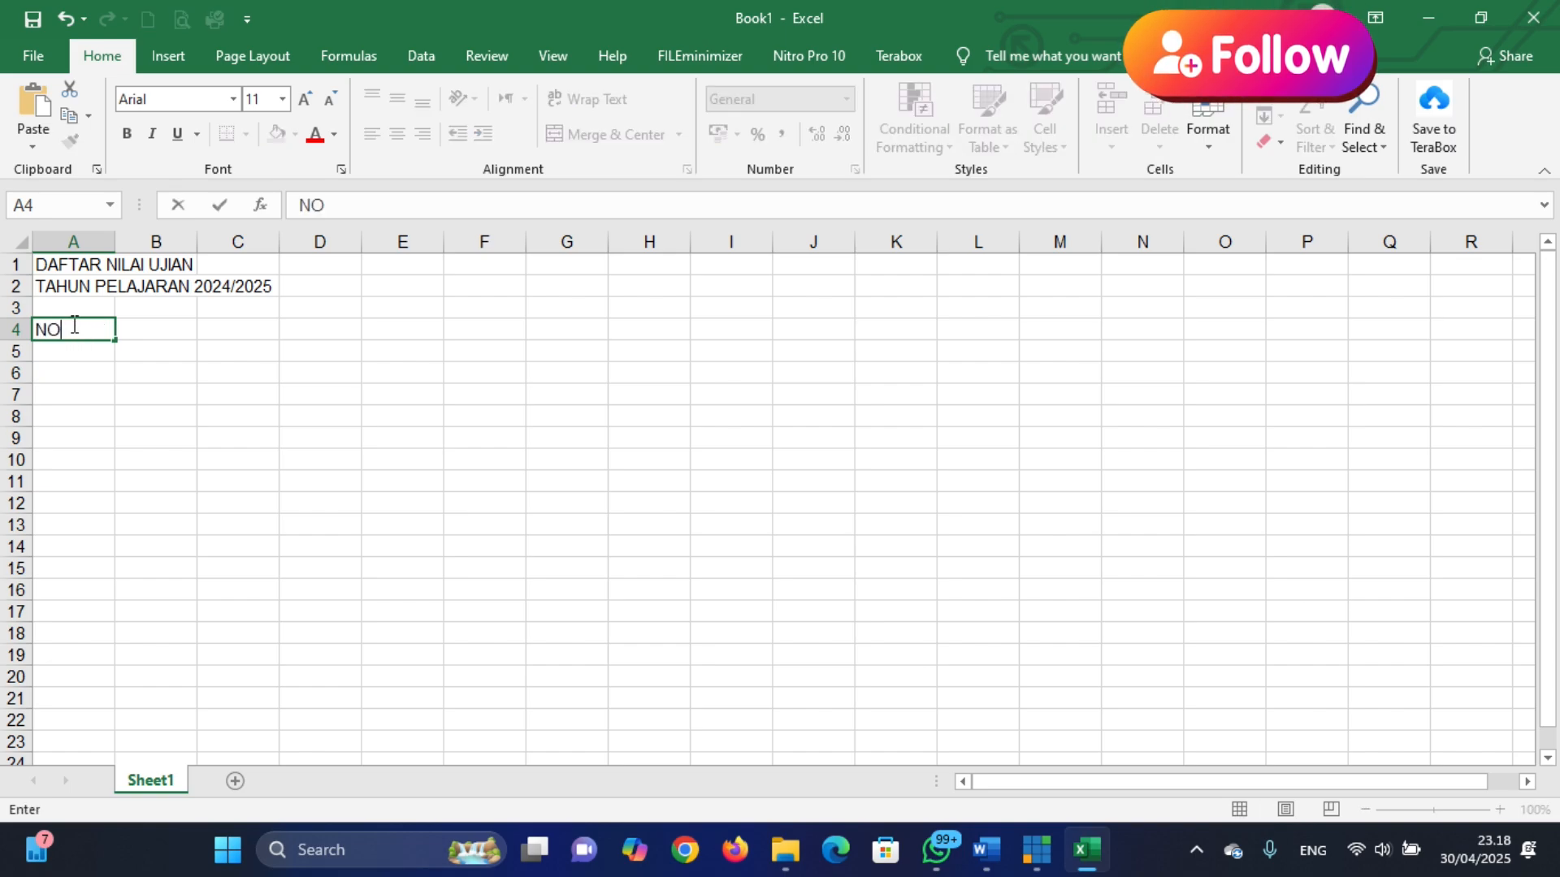
pyautogui.press('Tab')
pyautogui.write('NAM')
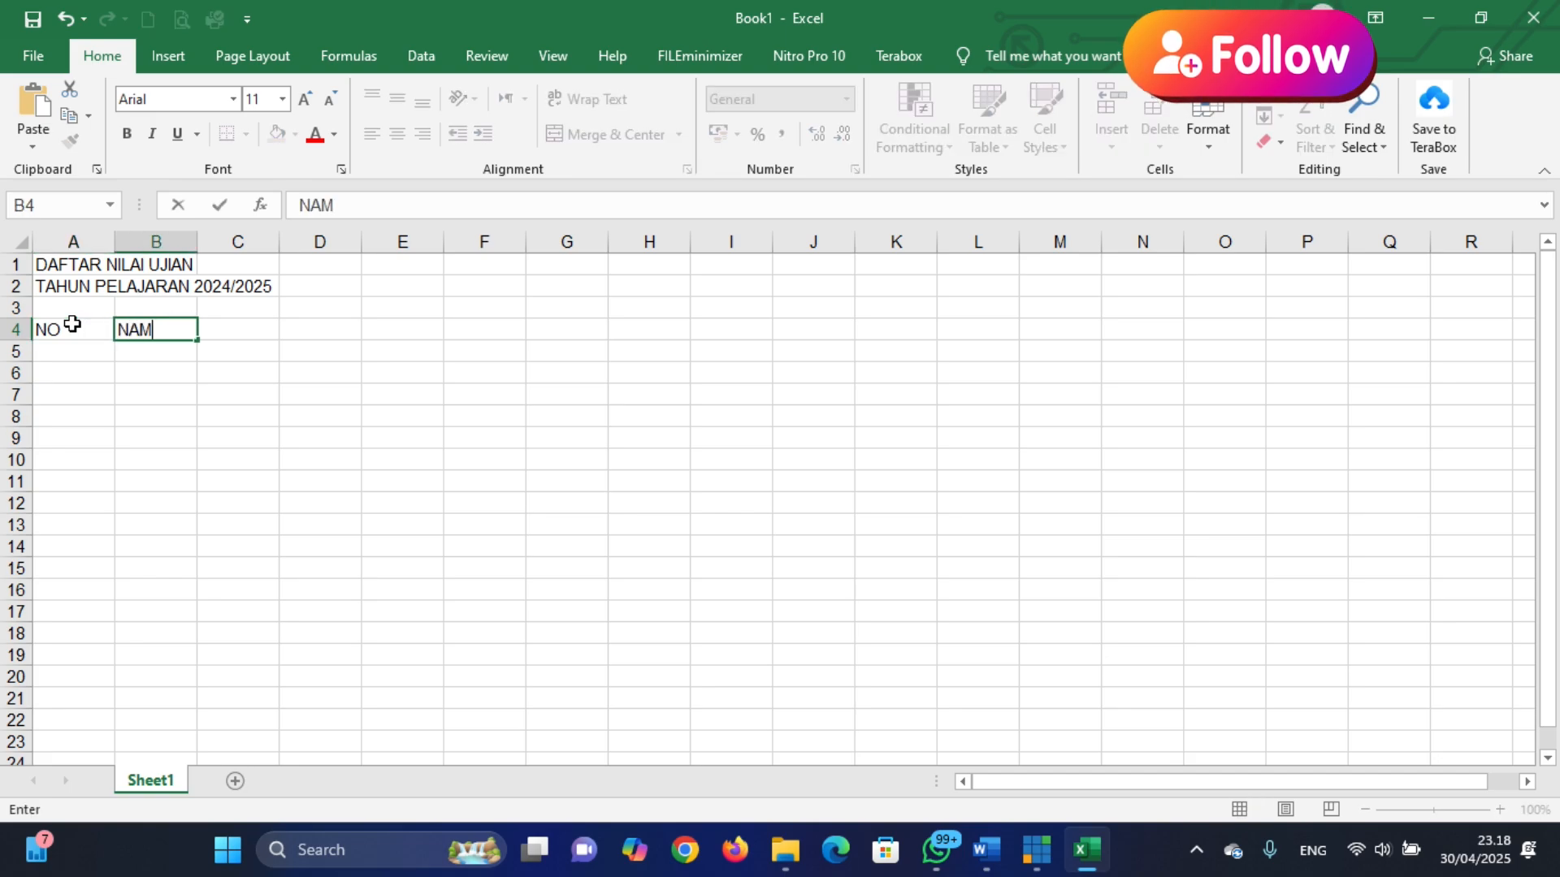
pyautogui.write('A PESE')
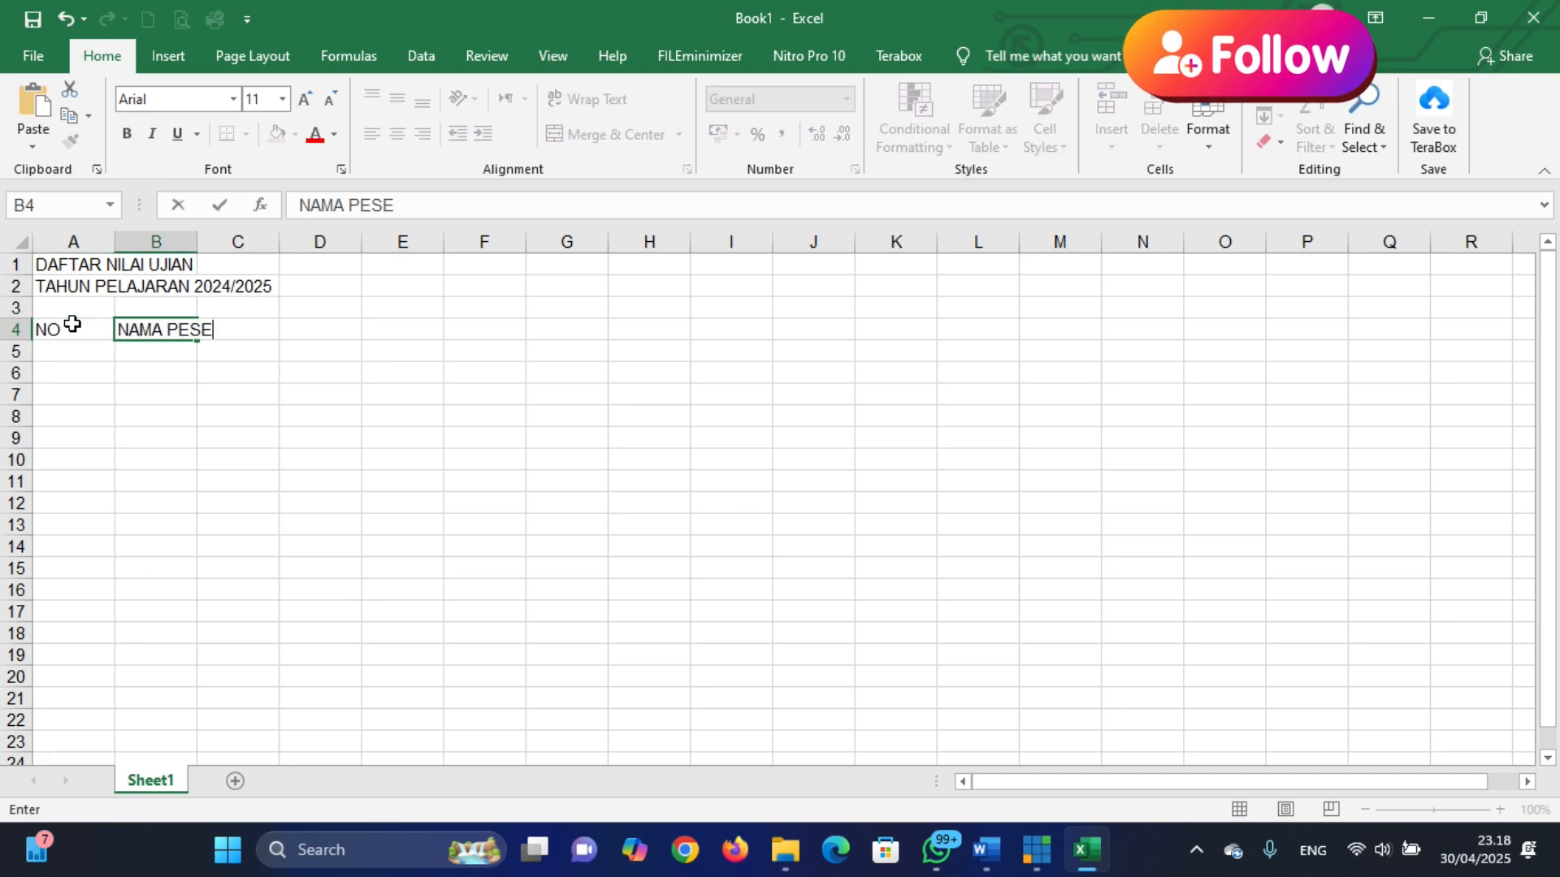
pyautogui.press('BackSpace')
pyautogui.press('BackSpace')
pyautogui.press('BackSpace')
pyautogui.press('BackSpace')
pyautogui.write('SISW')
pyautogui.write('A')
pyautogui.press('Tab')
# Enter the column headers "KELAS" in cell C4 and "NILAI" in cell D4
pyautogui.write('K')
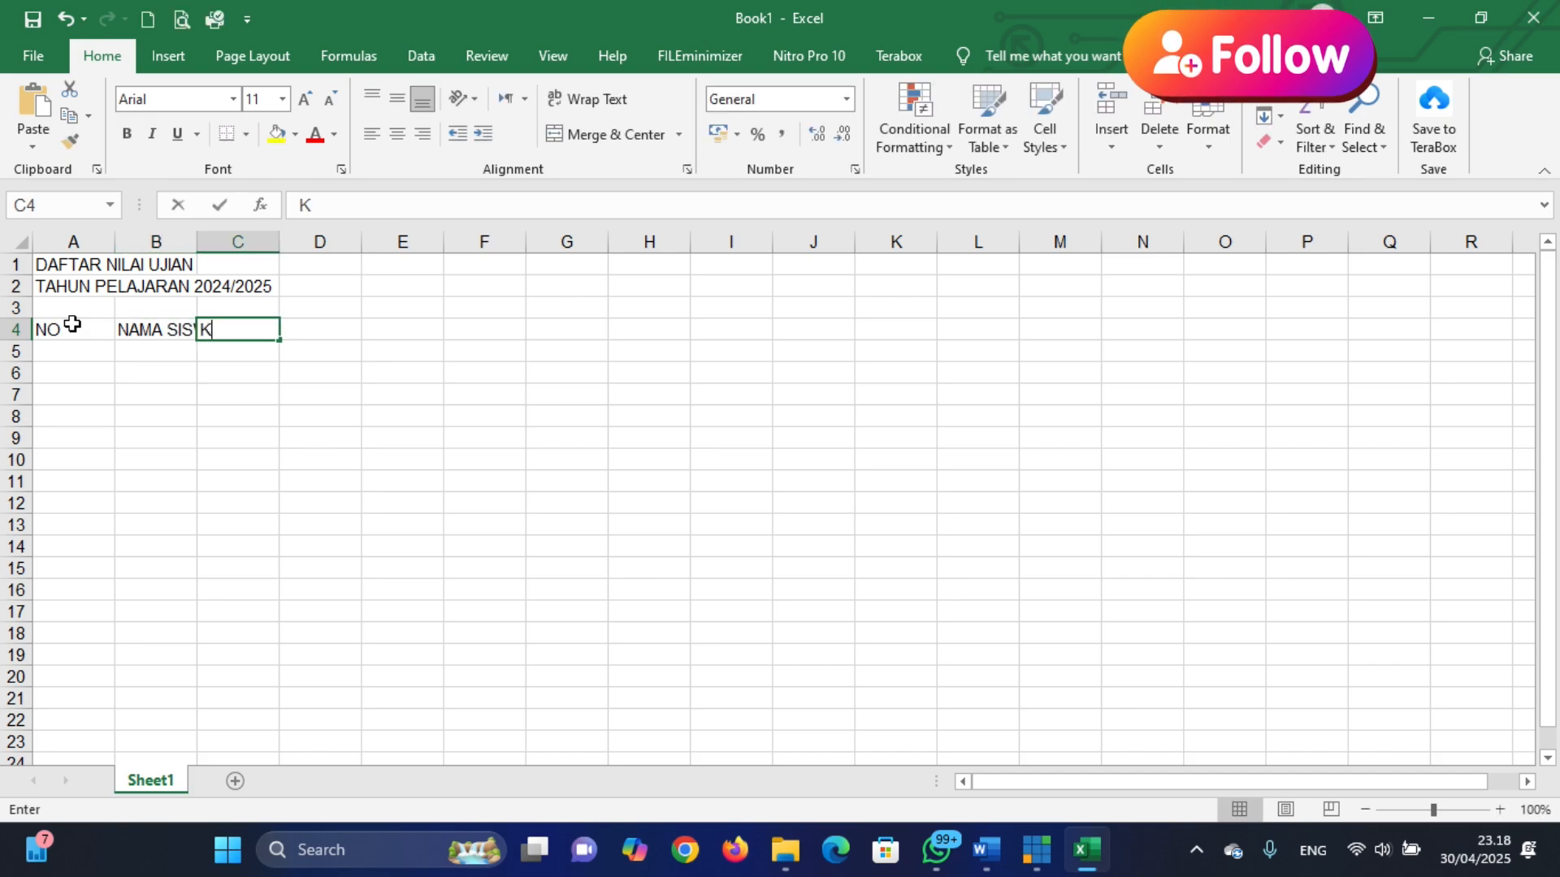
pyautogui.write('ELAS')
pyautogui.press('Tab')
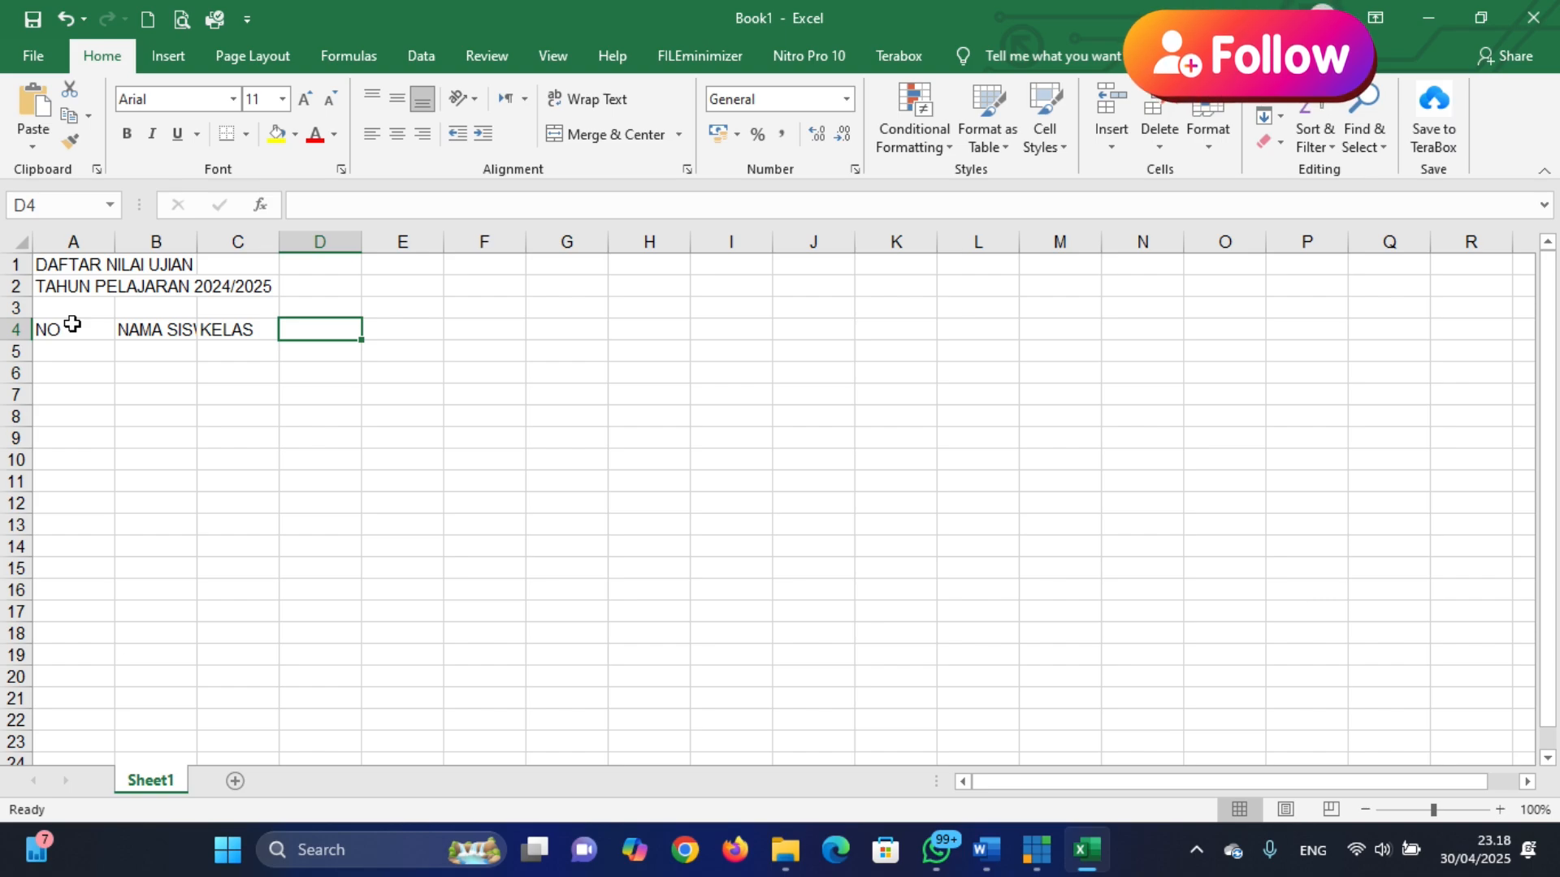
pyautogui.write('NILA')
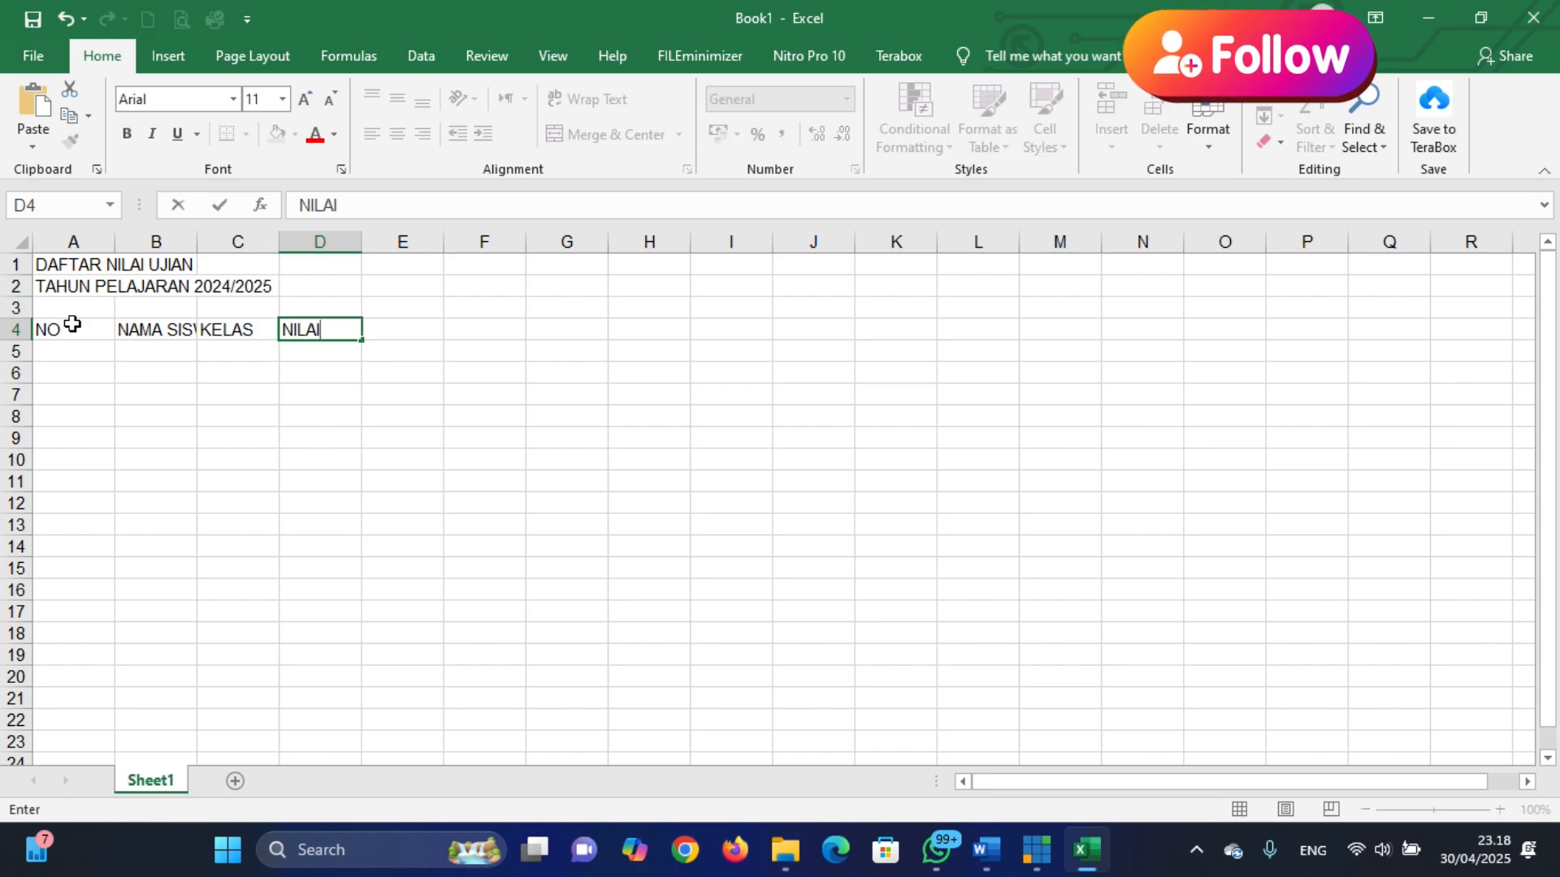
pyautogui.write('I UJIAN')
pyautogui.press('BackSpace')
pyautogui.press('BackSpace')
pyautogui.press('BackSpace')
pyautogui.press('BackSpace')
pyautogui.press('BackSpace')
pyautogui.press('BackSpace')
pyautogui.press('Return')
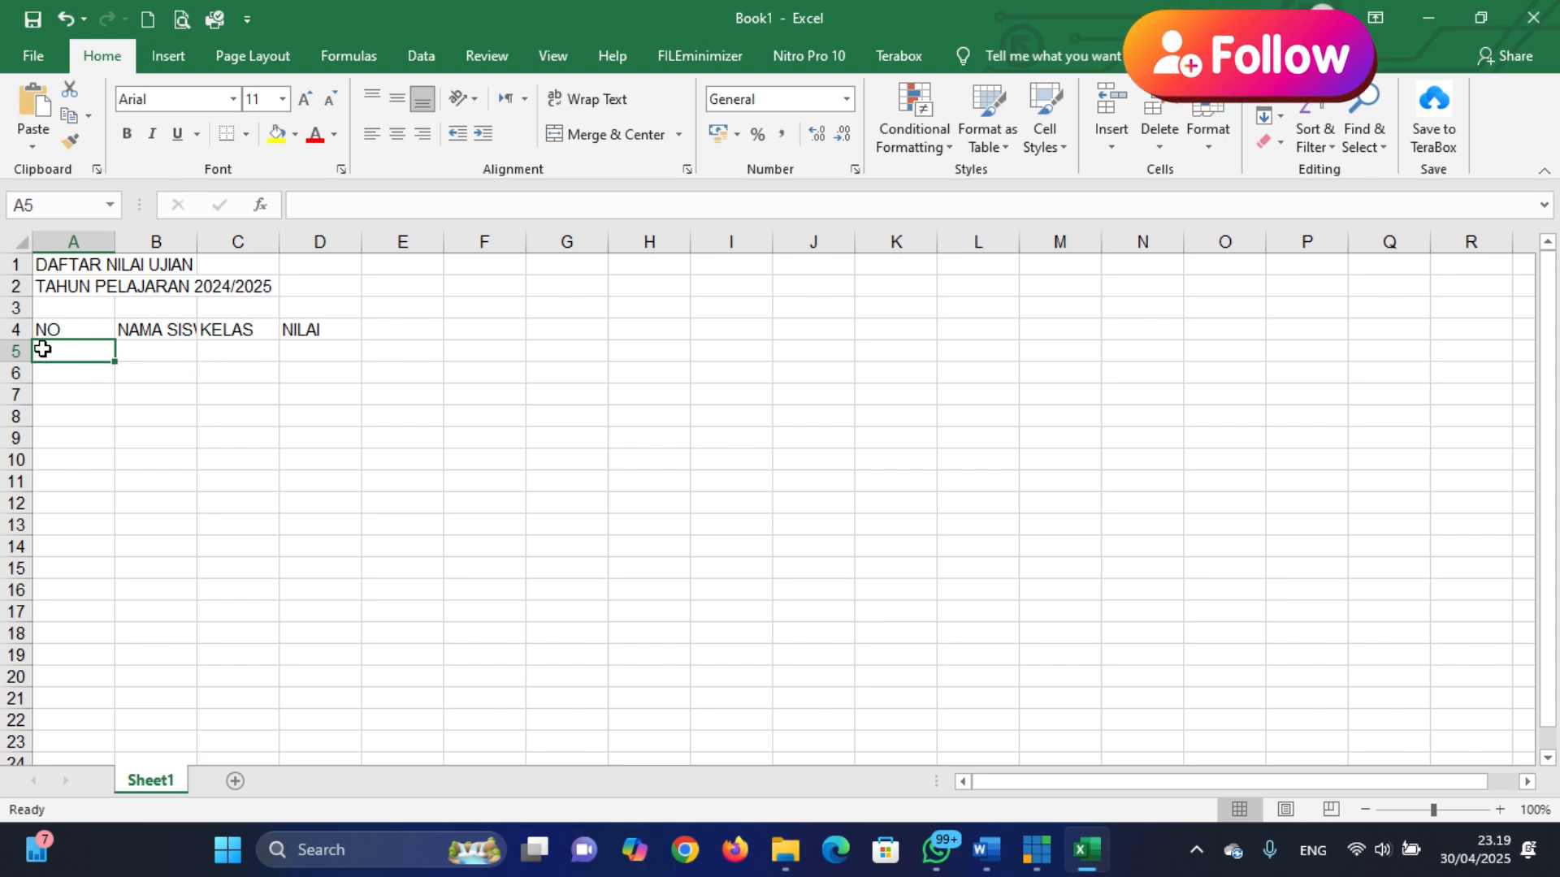
# Enter the subject subheaders "MATE", "IPA", "INDO", "INGGRIS" and "IPS" in cells D5 through H5, under NILAI
pyautogui.click(319, 351)
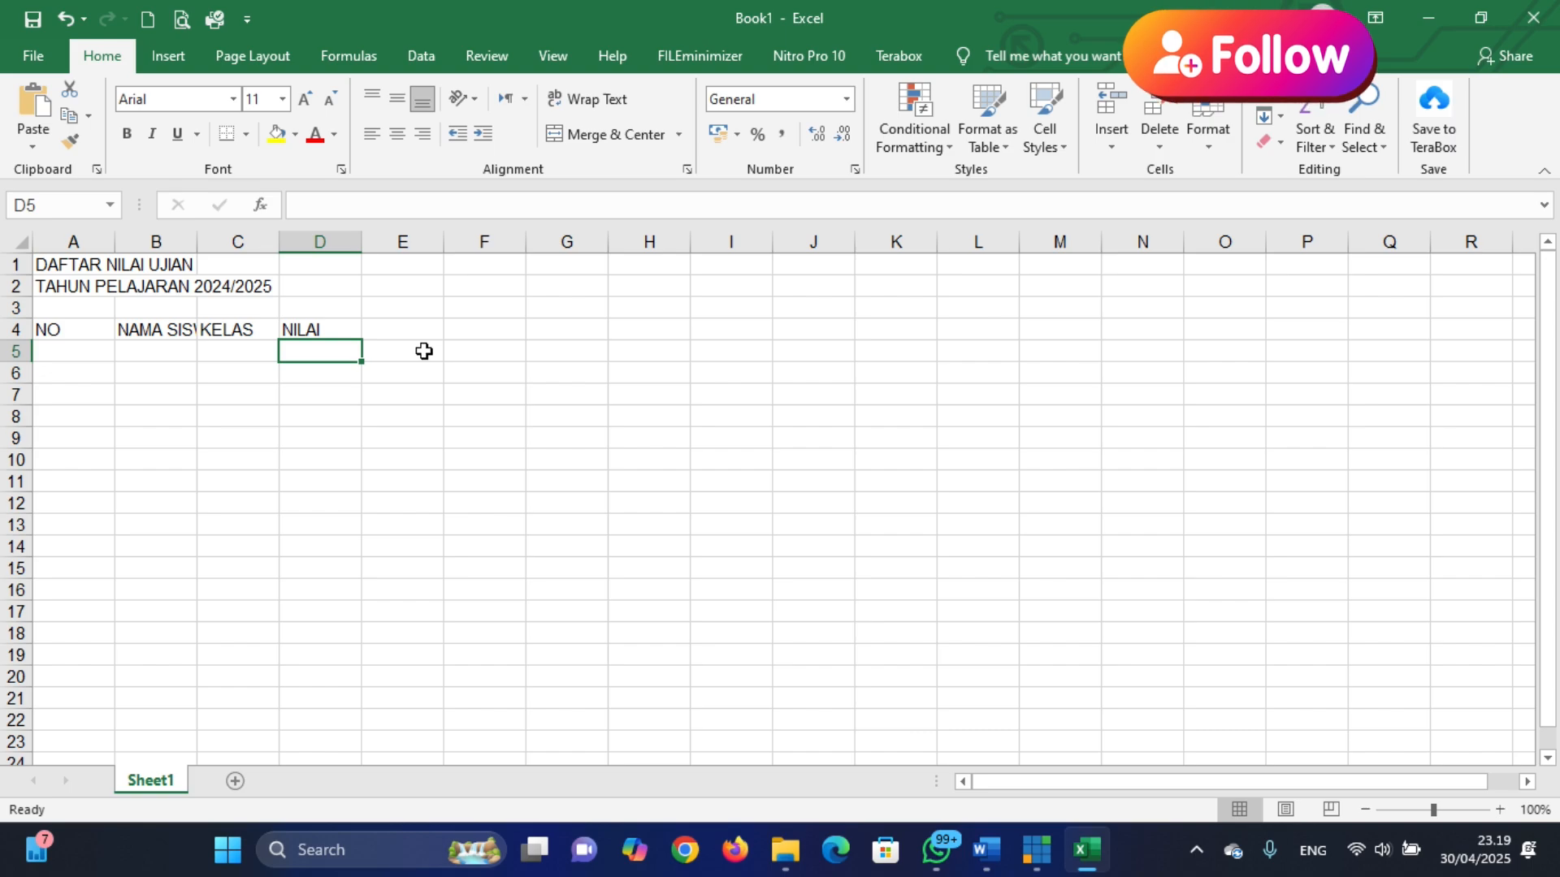
pyautogui.write('MATE')
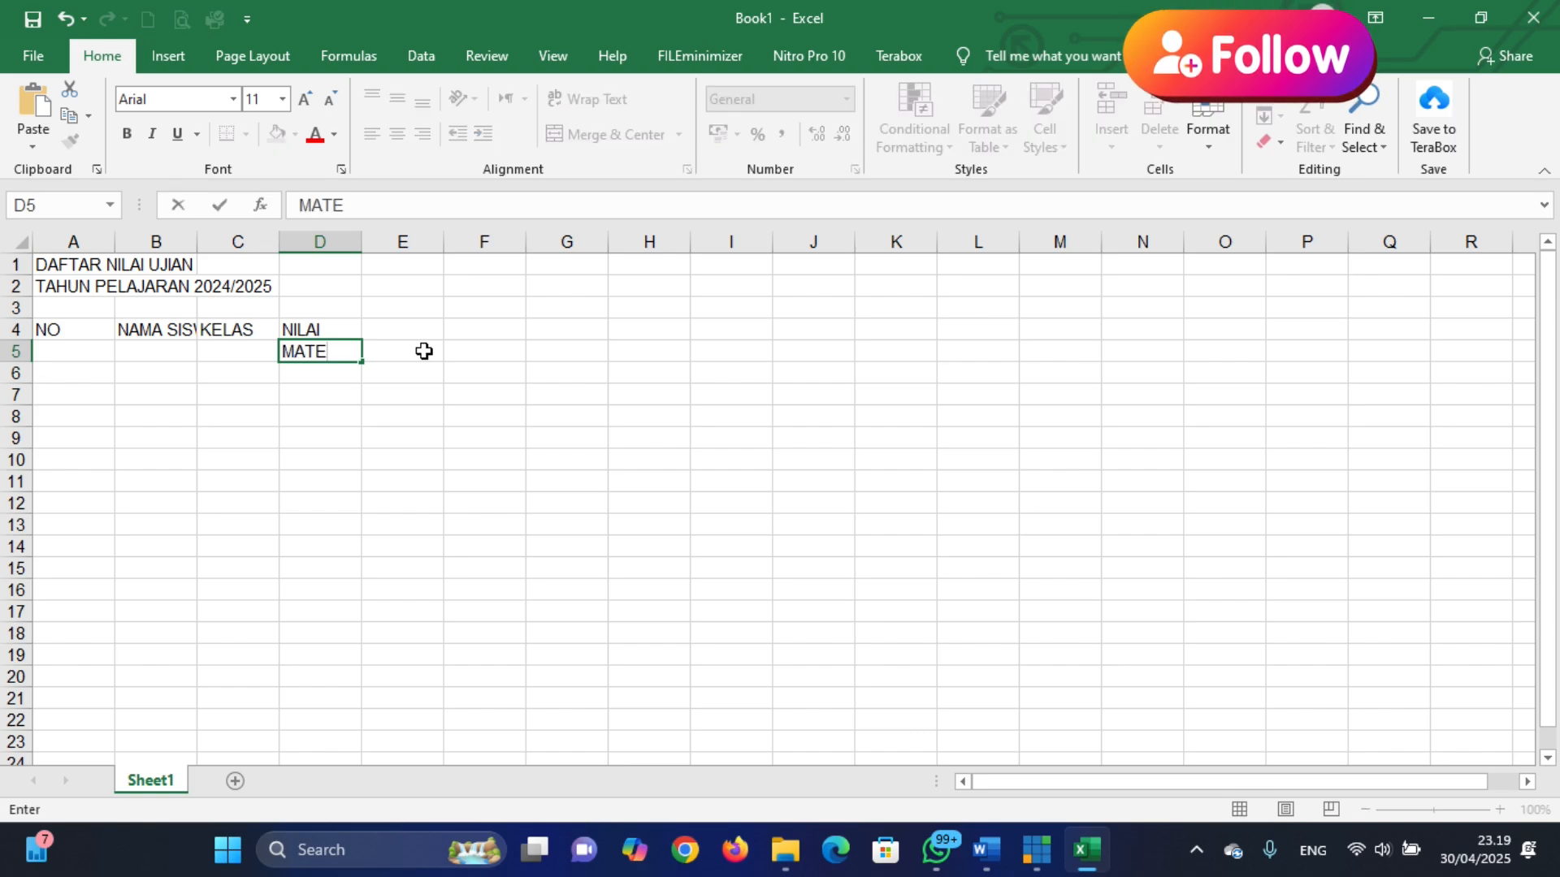
pyautogui.click(424, 351)
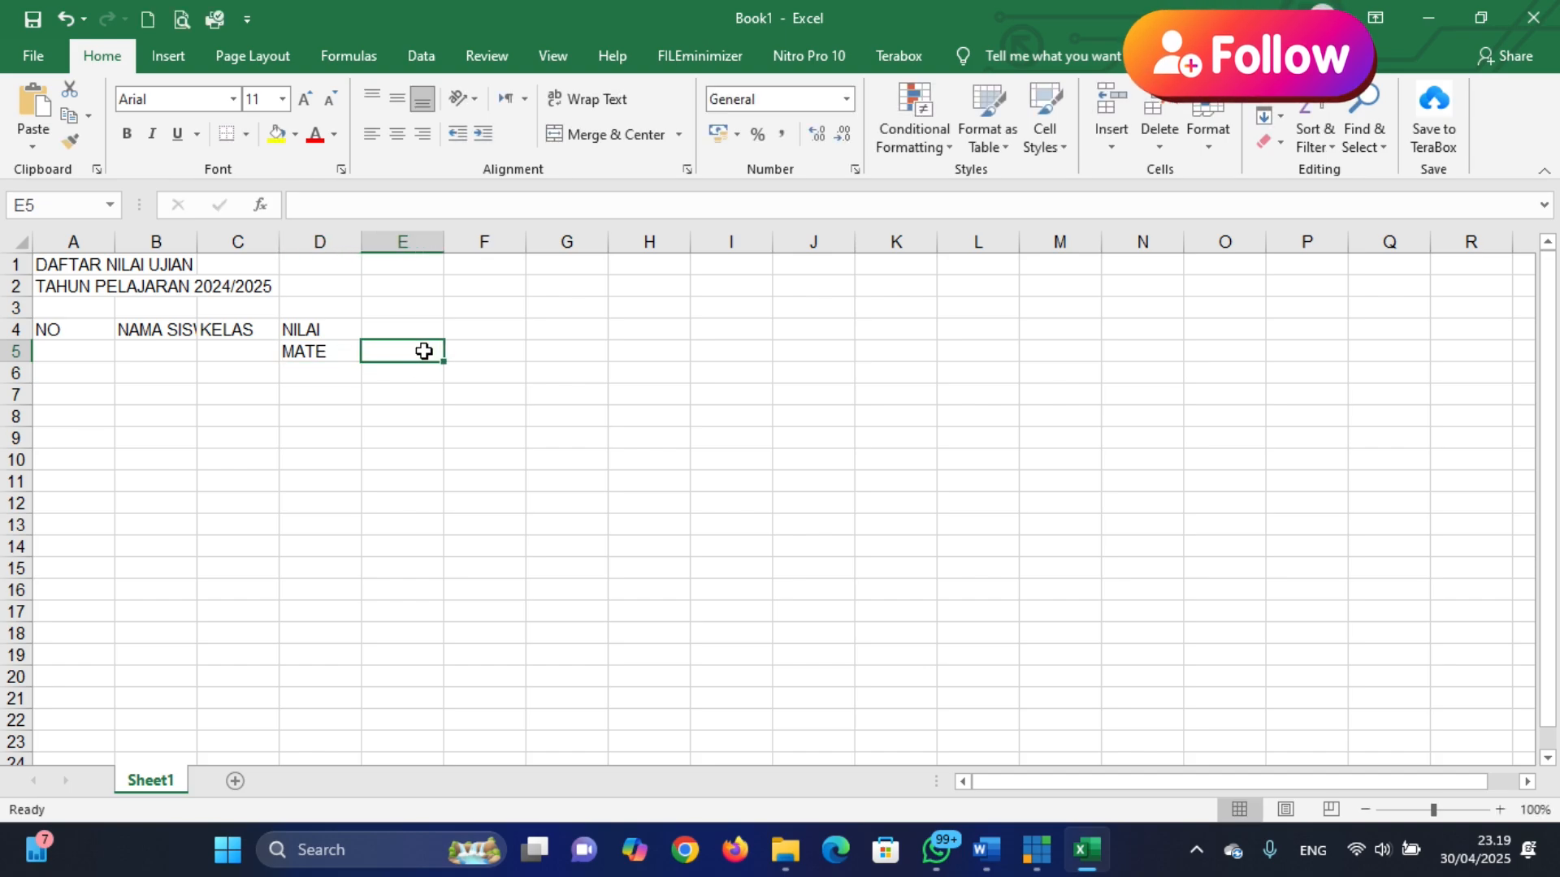
pyautogui.write('IPA')
pyautogui.press('Tab')
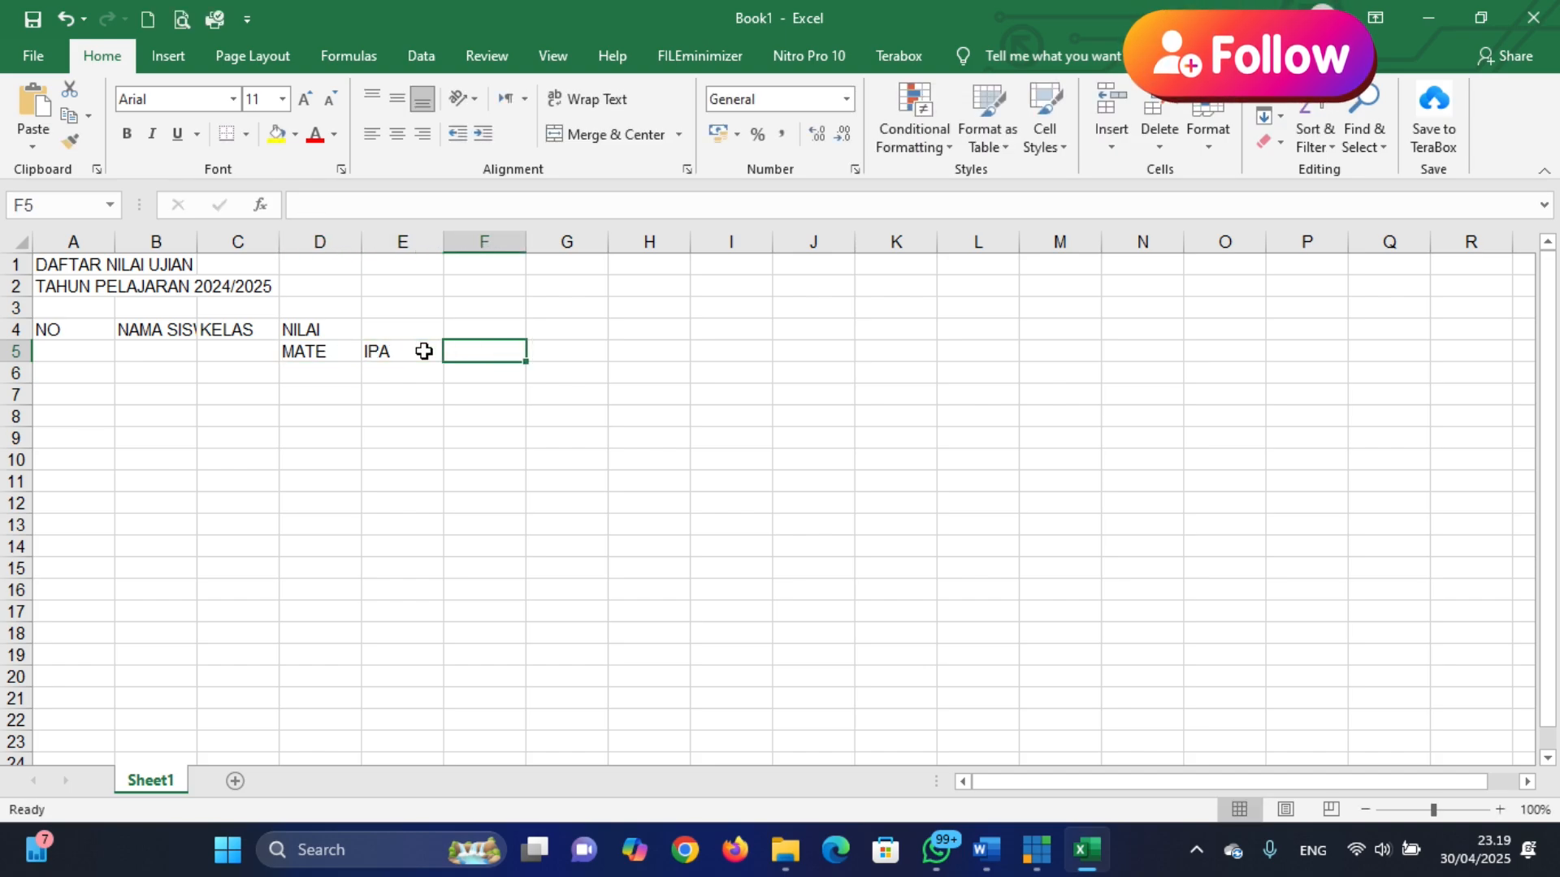
pyautogui.write('IN')
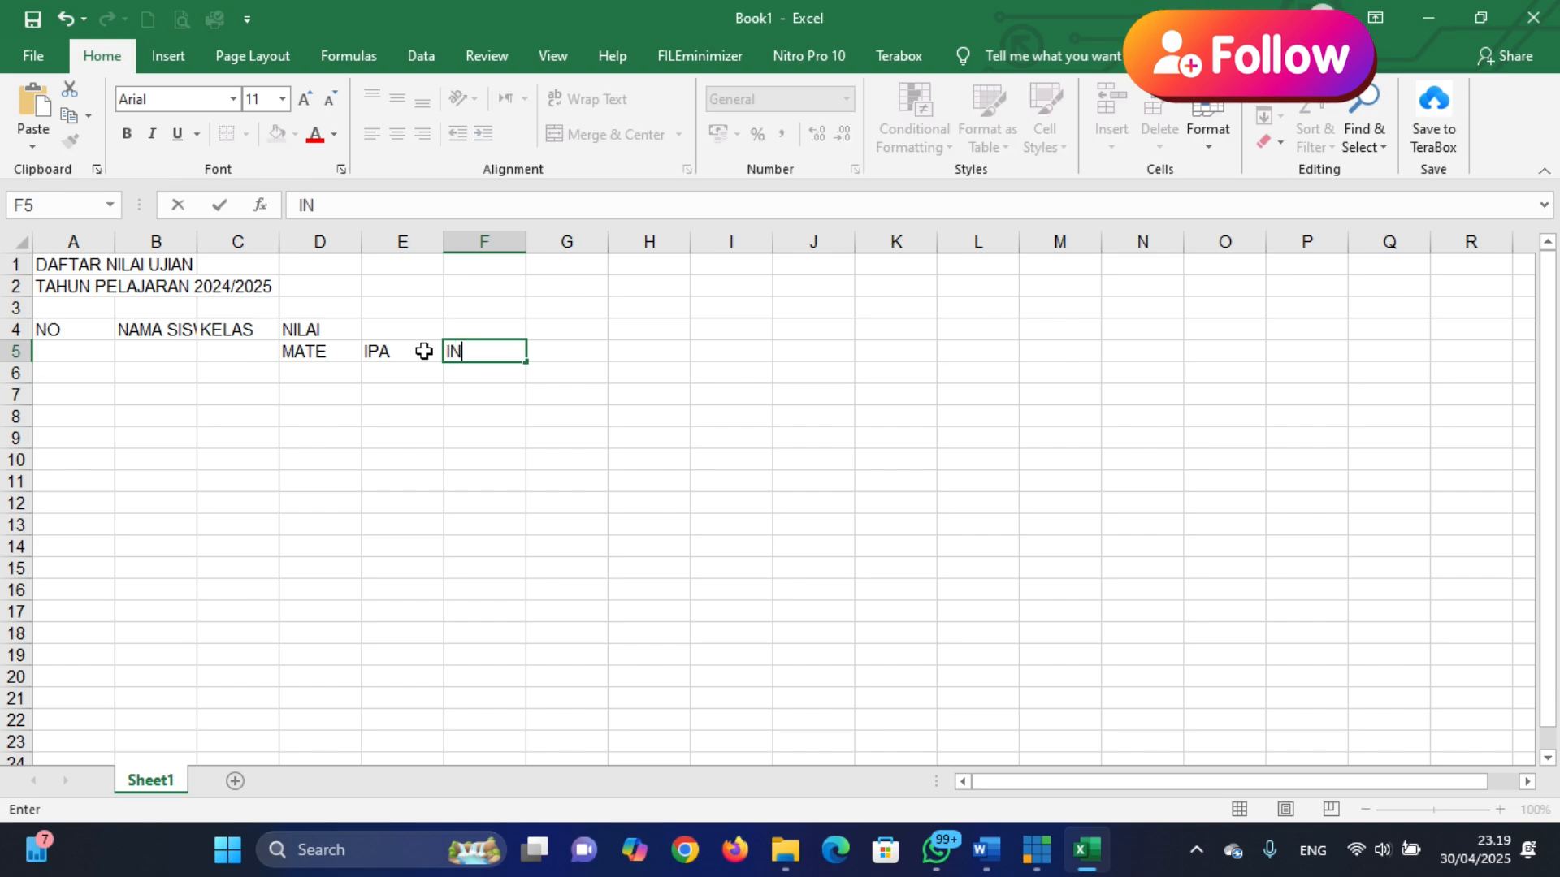
pyautogui.write('DO')
pyautogui.press('Tab')
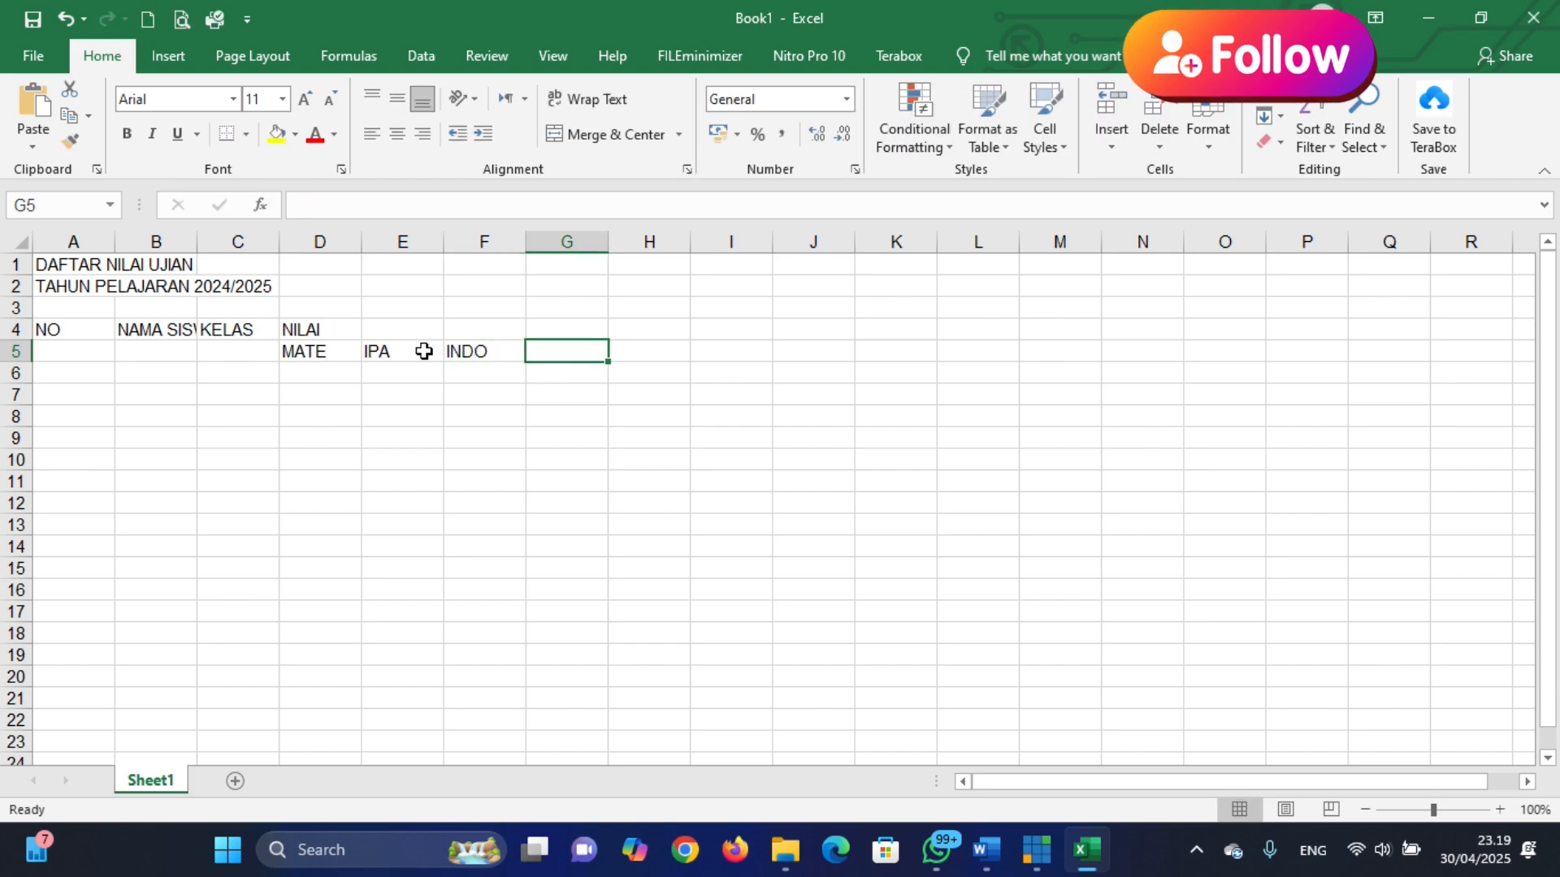
pyautogui.write('INGGRIS')
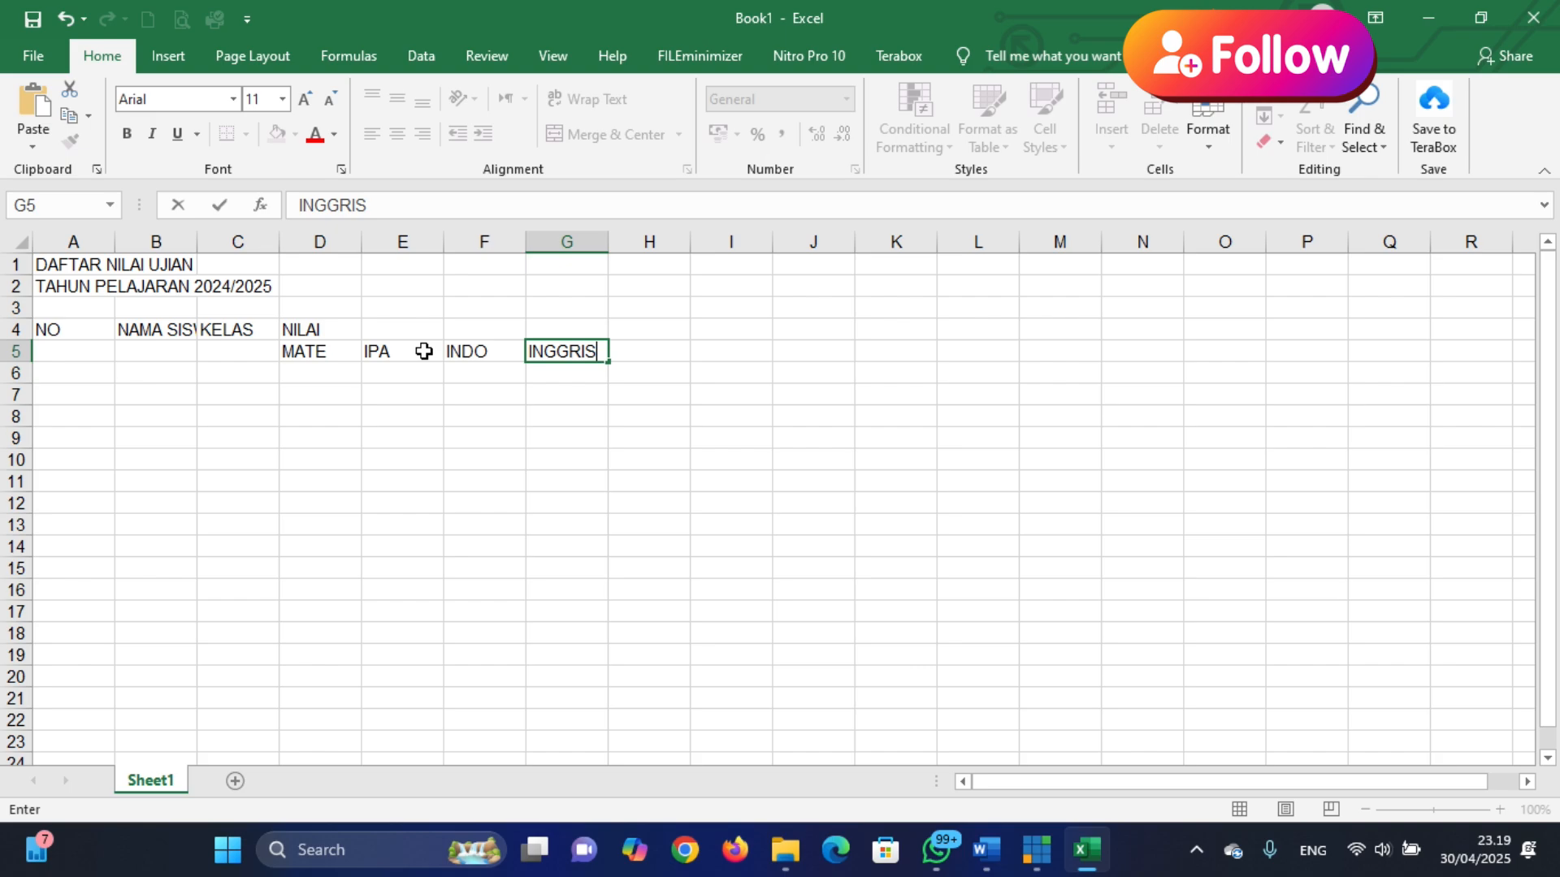
pyautogui.press('Tab')
pyautogui.write('IPS')
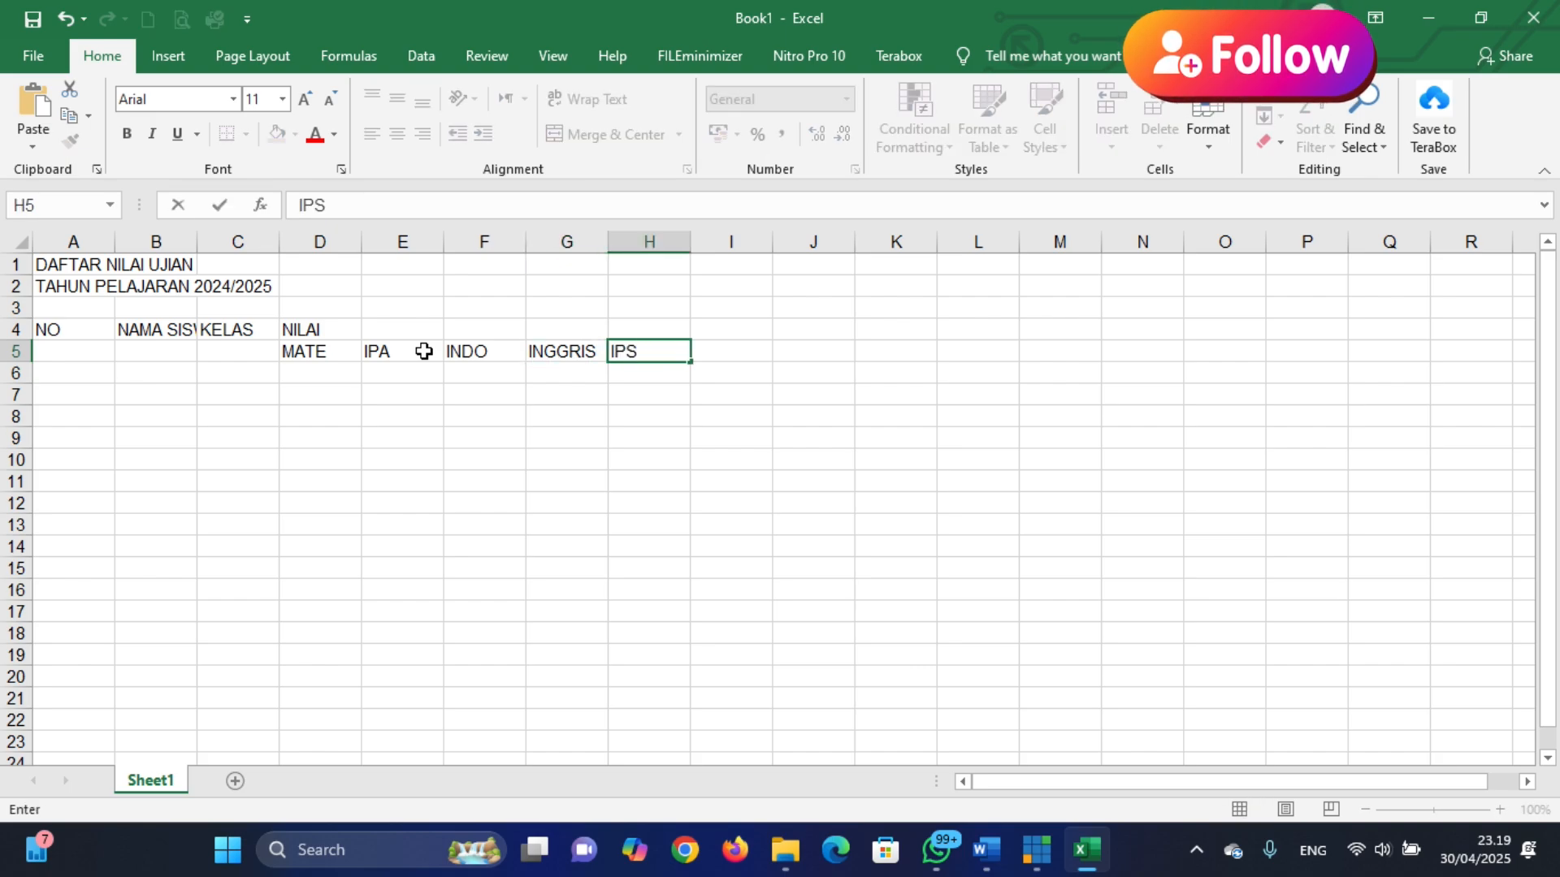
pyautogui.click(421, 368)
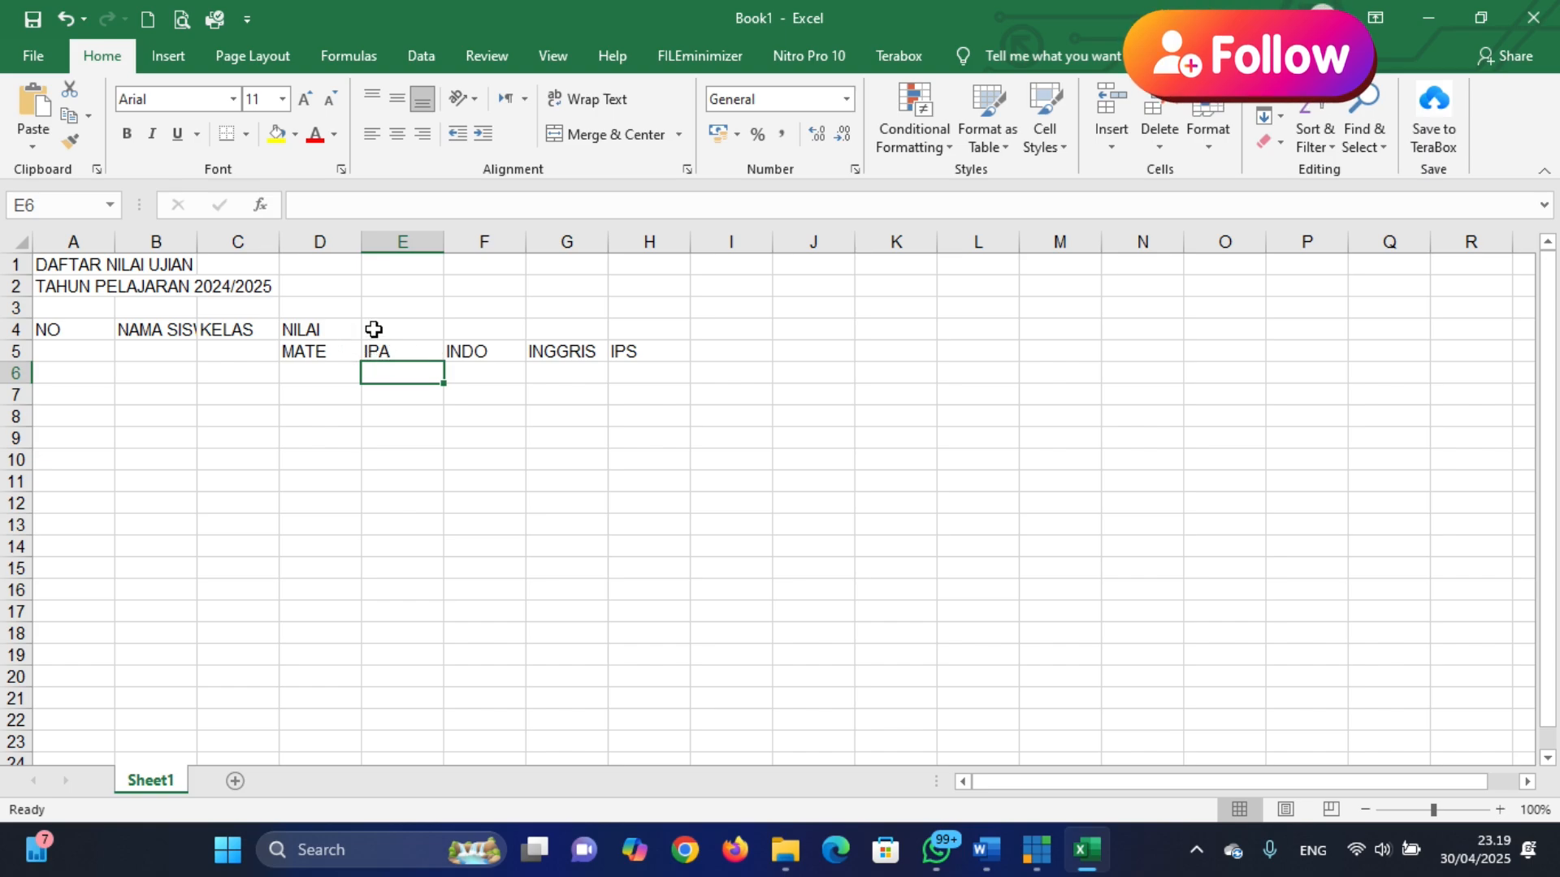
# Enter the column header "JUMLAH NILAI" in cell I4
pyautogui.moveTo(329, 331); pyautogui.dragTo(710, 329)
pyautogui.click(688, 386)
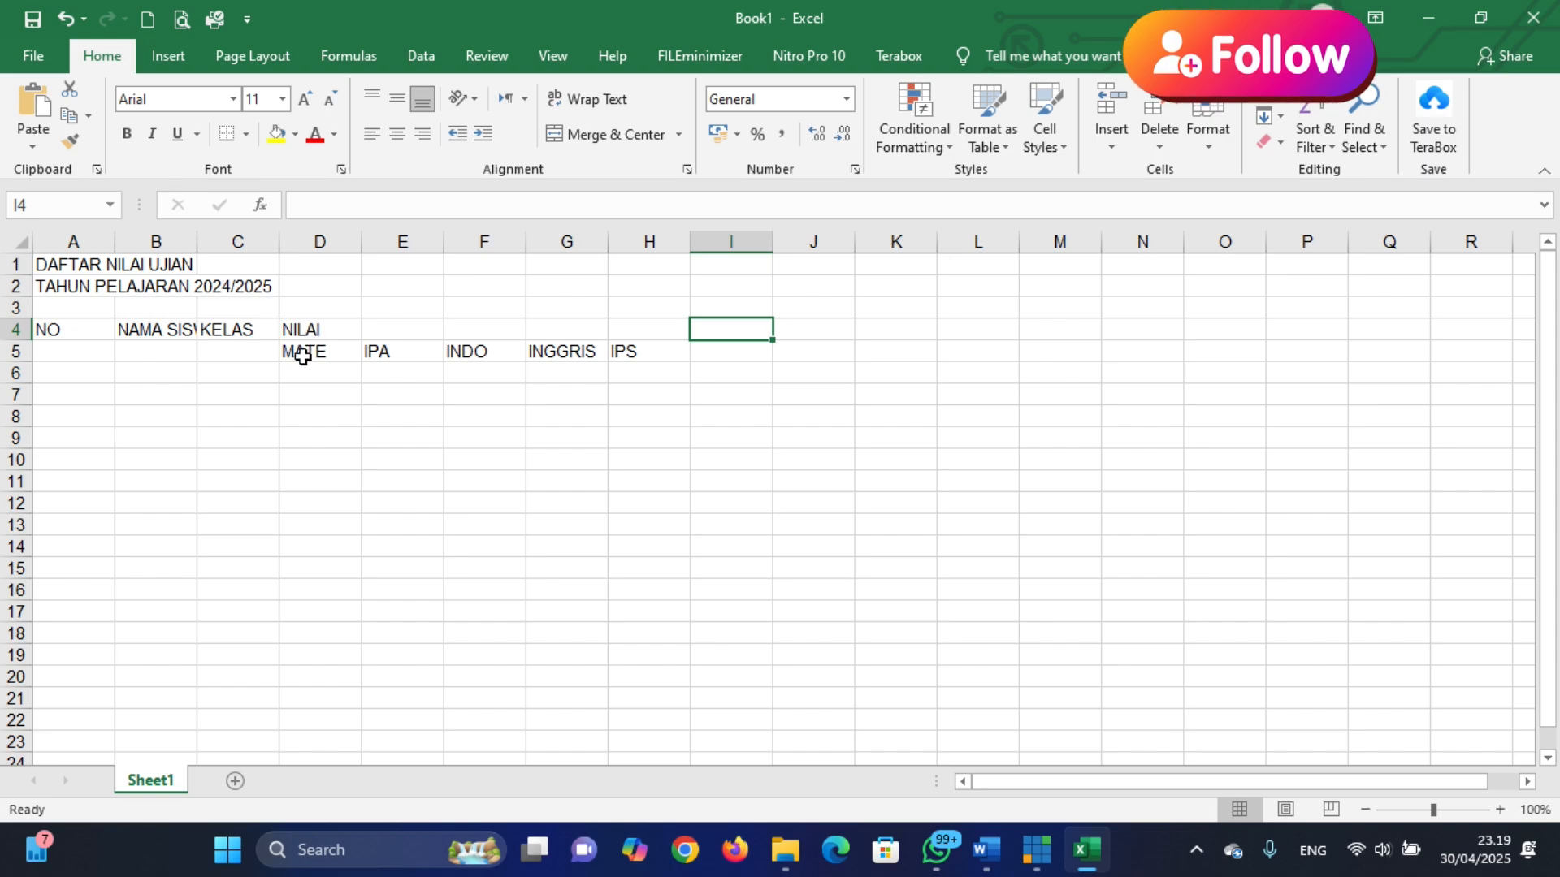
pyautogui.moveTo(338, 348); pyautogui.dragTo(654, 351)
pyautogui.click(710, 330)
pyautogui.write('JU')
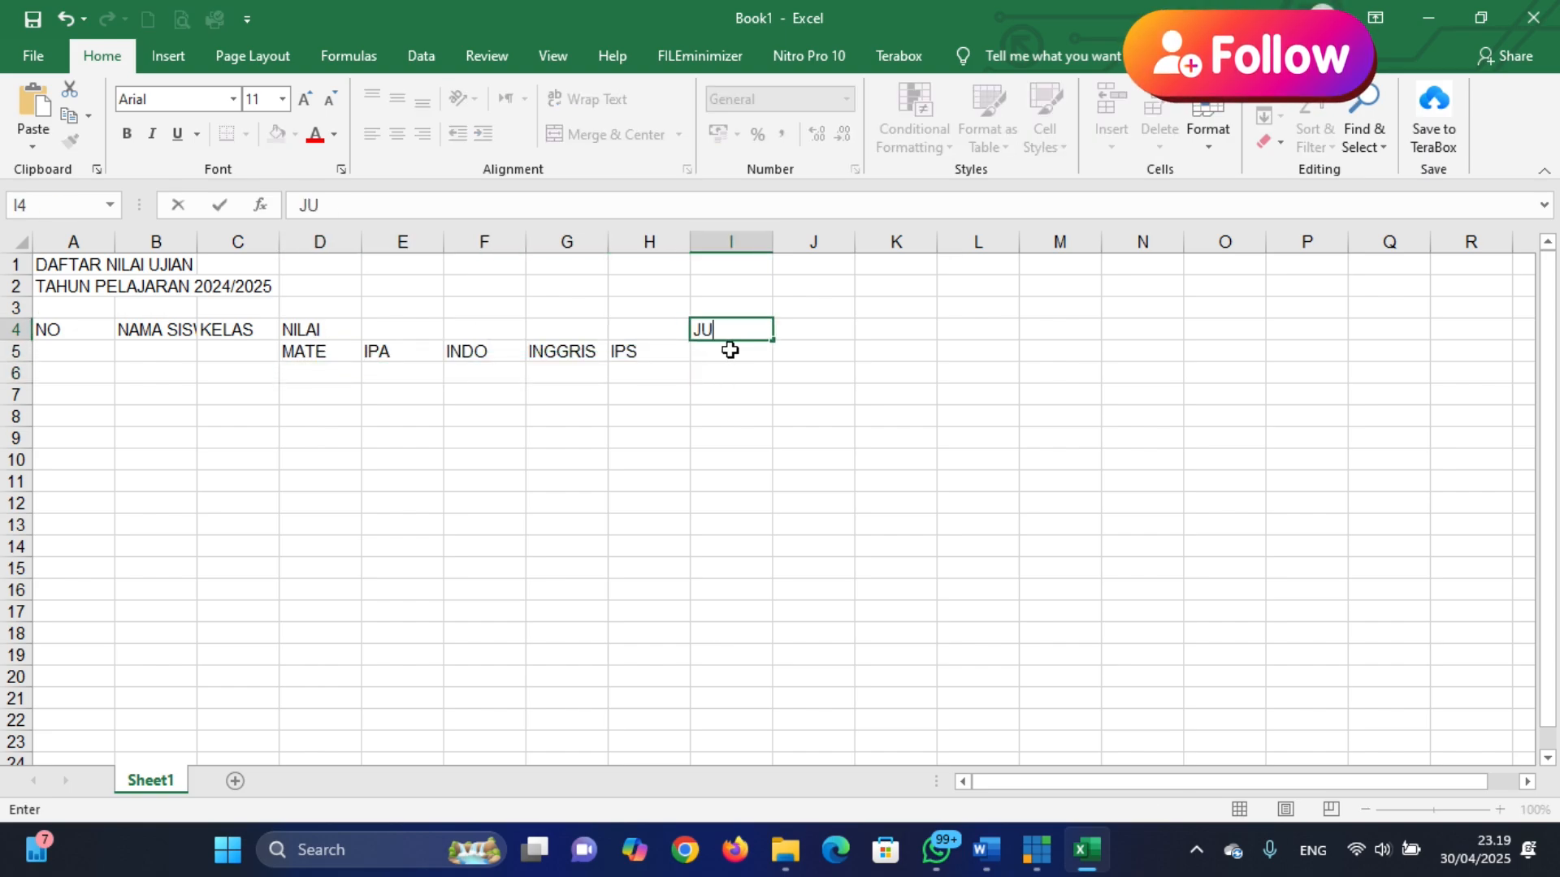
pyautogui.write('MLAH NILAI')
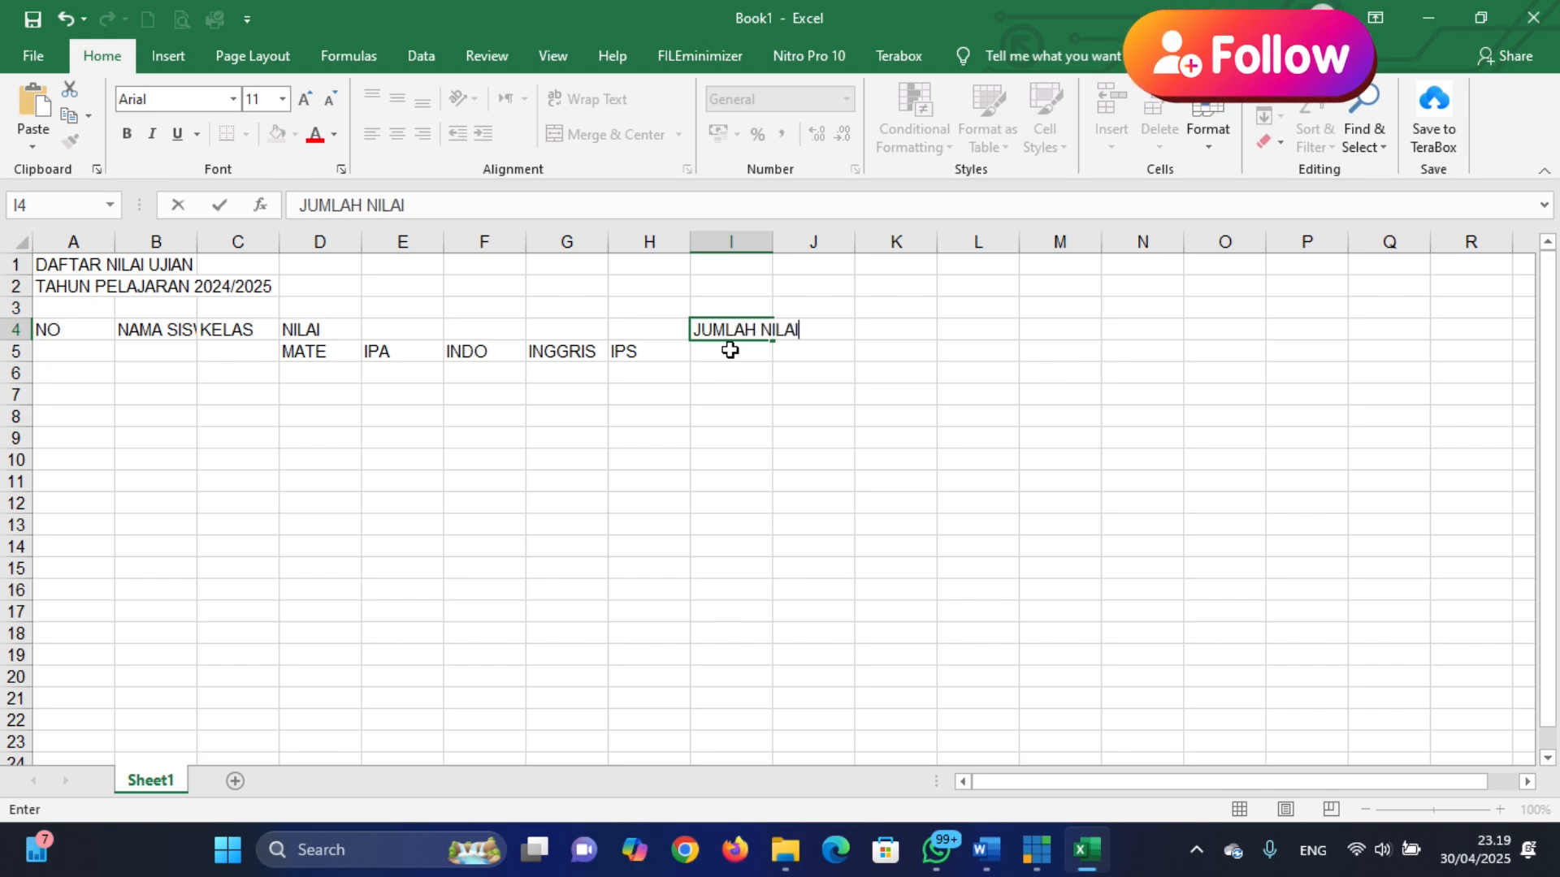
pyautogui.press('Tab')
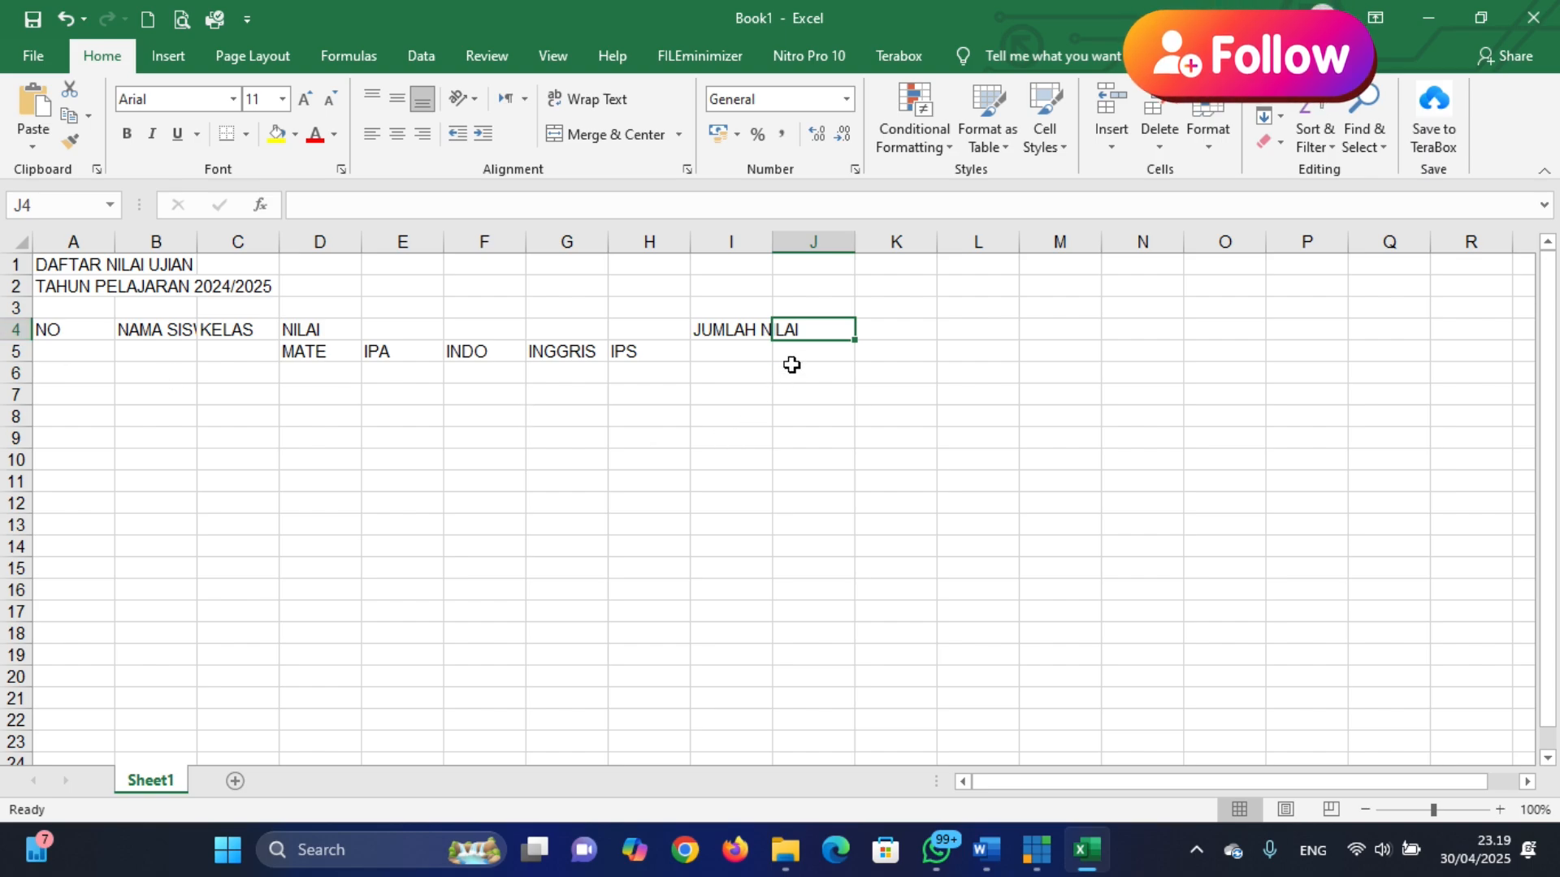
# Enter the column headers "RATA-RATA" in cell J4 and "RANKING" in cell K4
pyautogui.write('R')
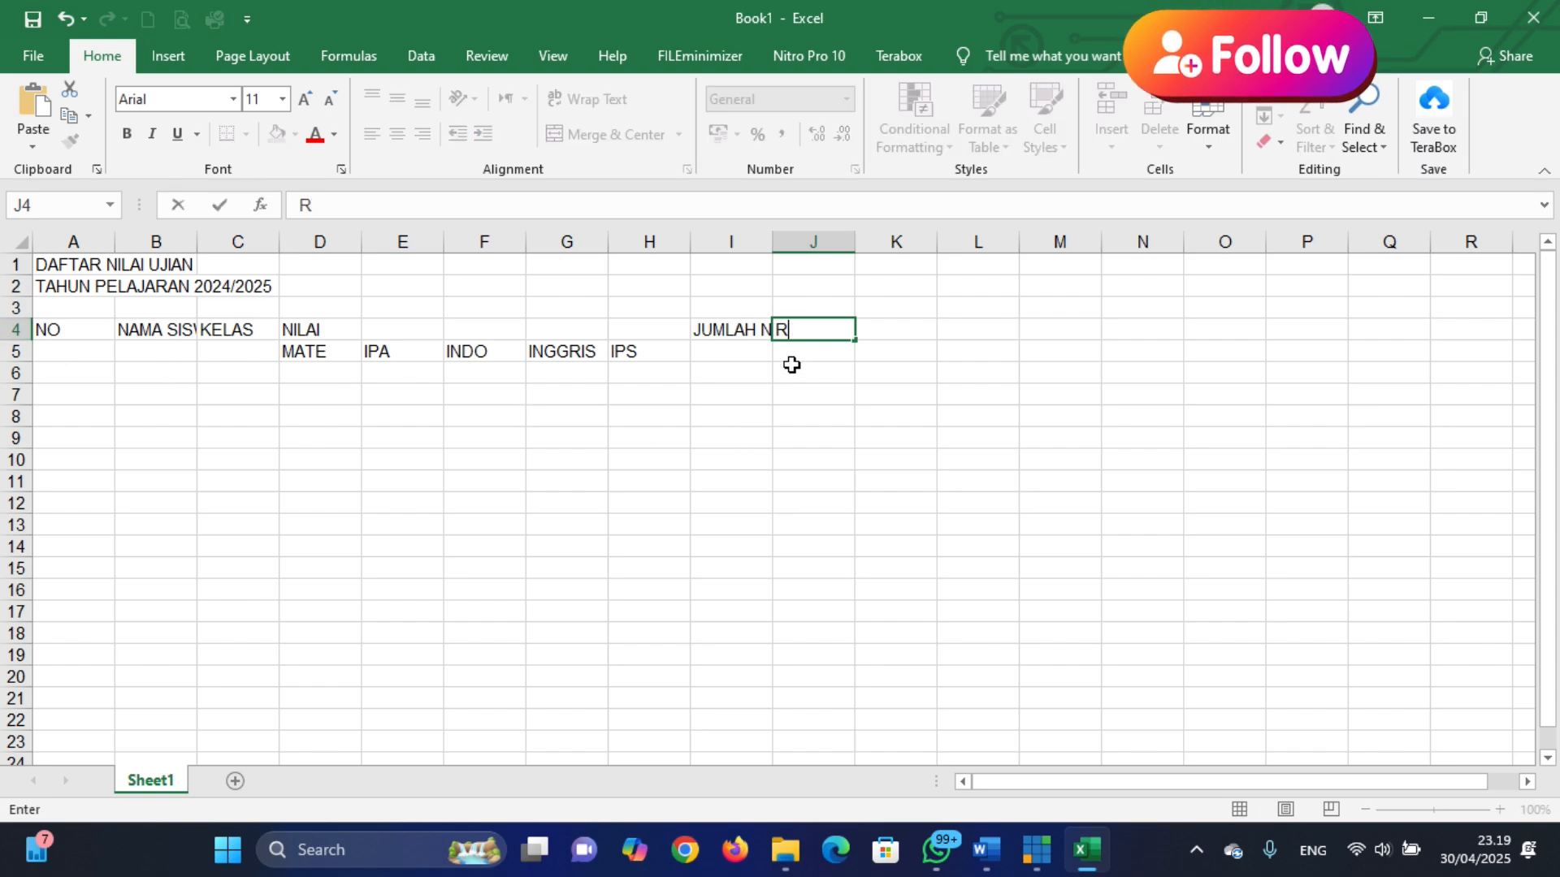
pyautogui.write('TATA-RATA')
pyautogui.press('Tab')
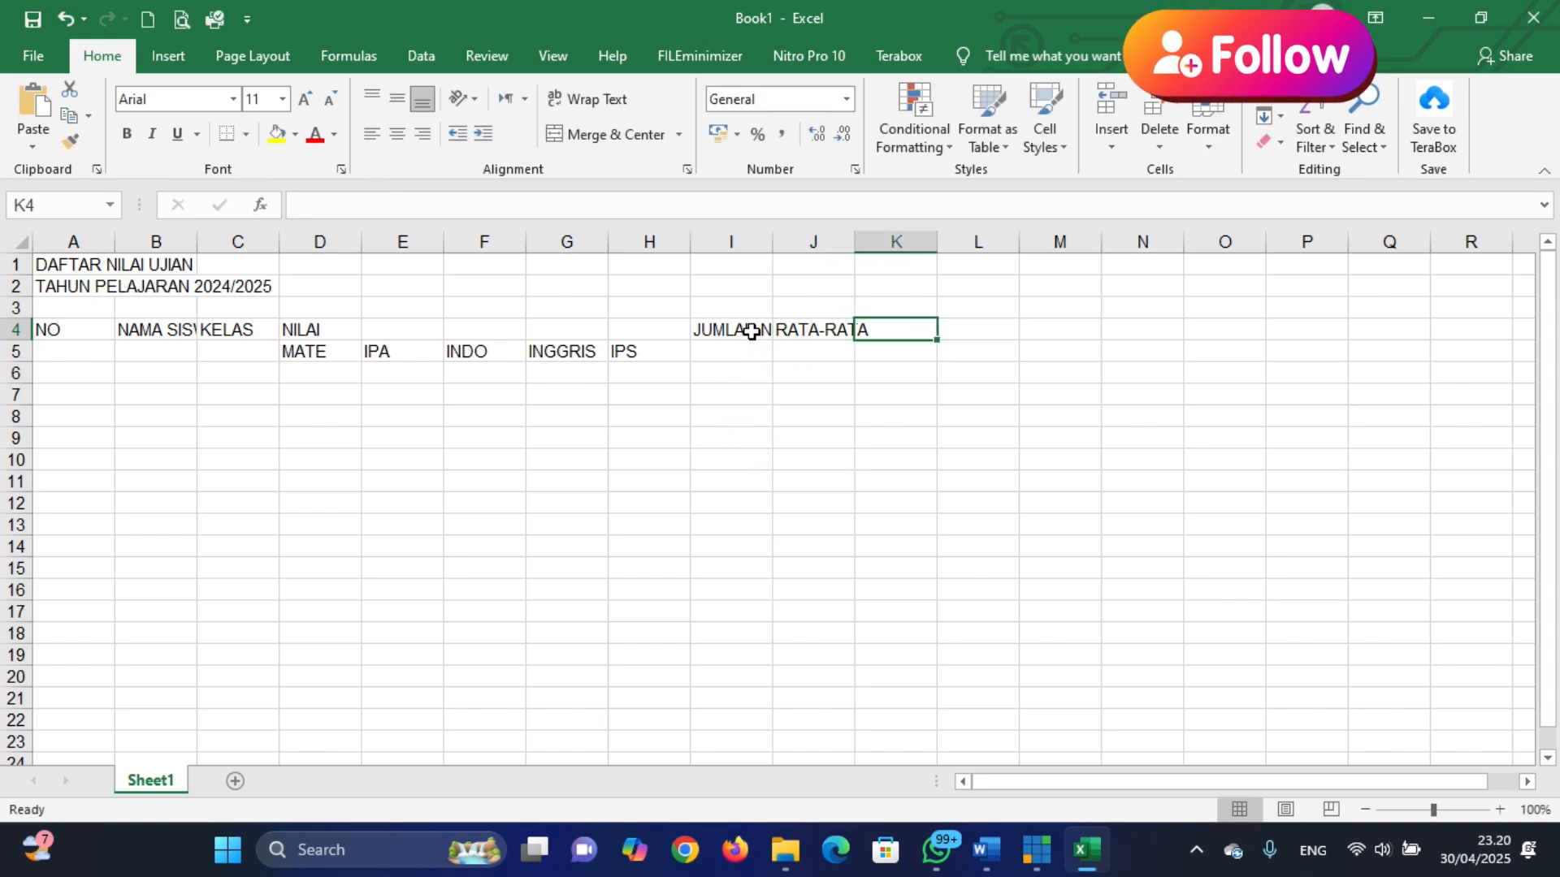
pyautogui.click(752, 333)
pyautogui.click(804, 333)
pyautogui.click(886, 325)
pyautogui.write('RA')
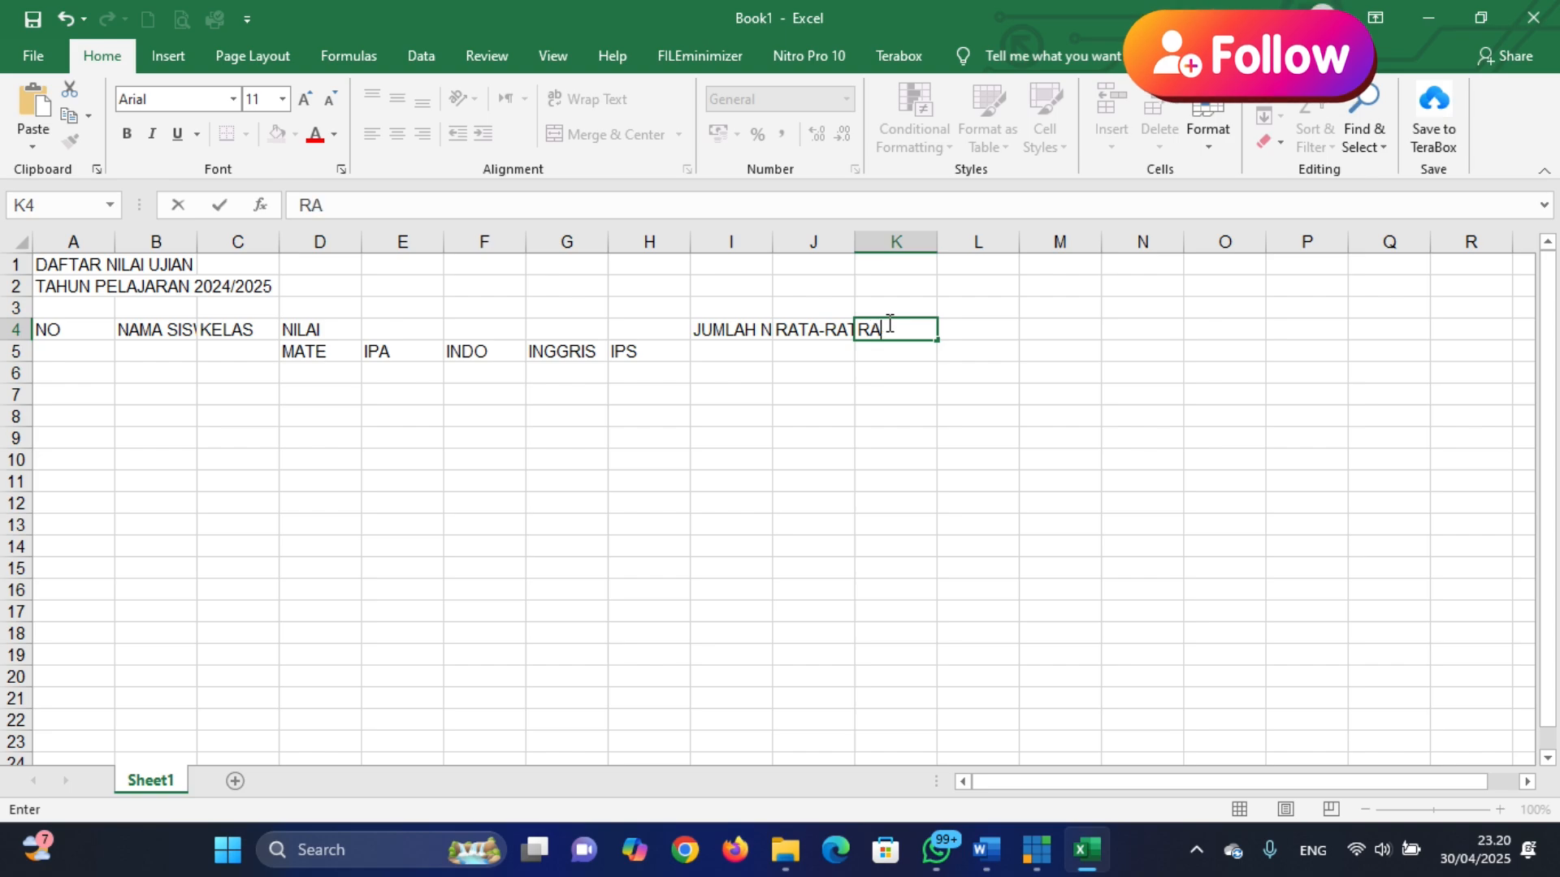
pyautogui.write('NKING')
pyautogui.click(892, 390)
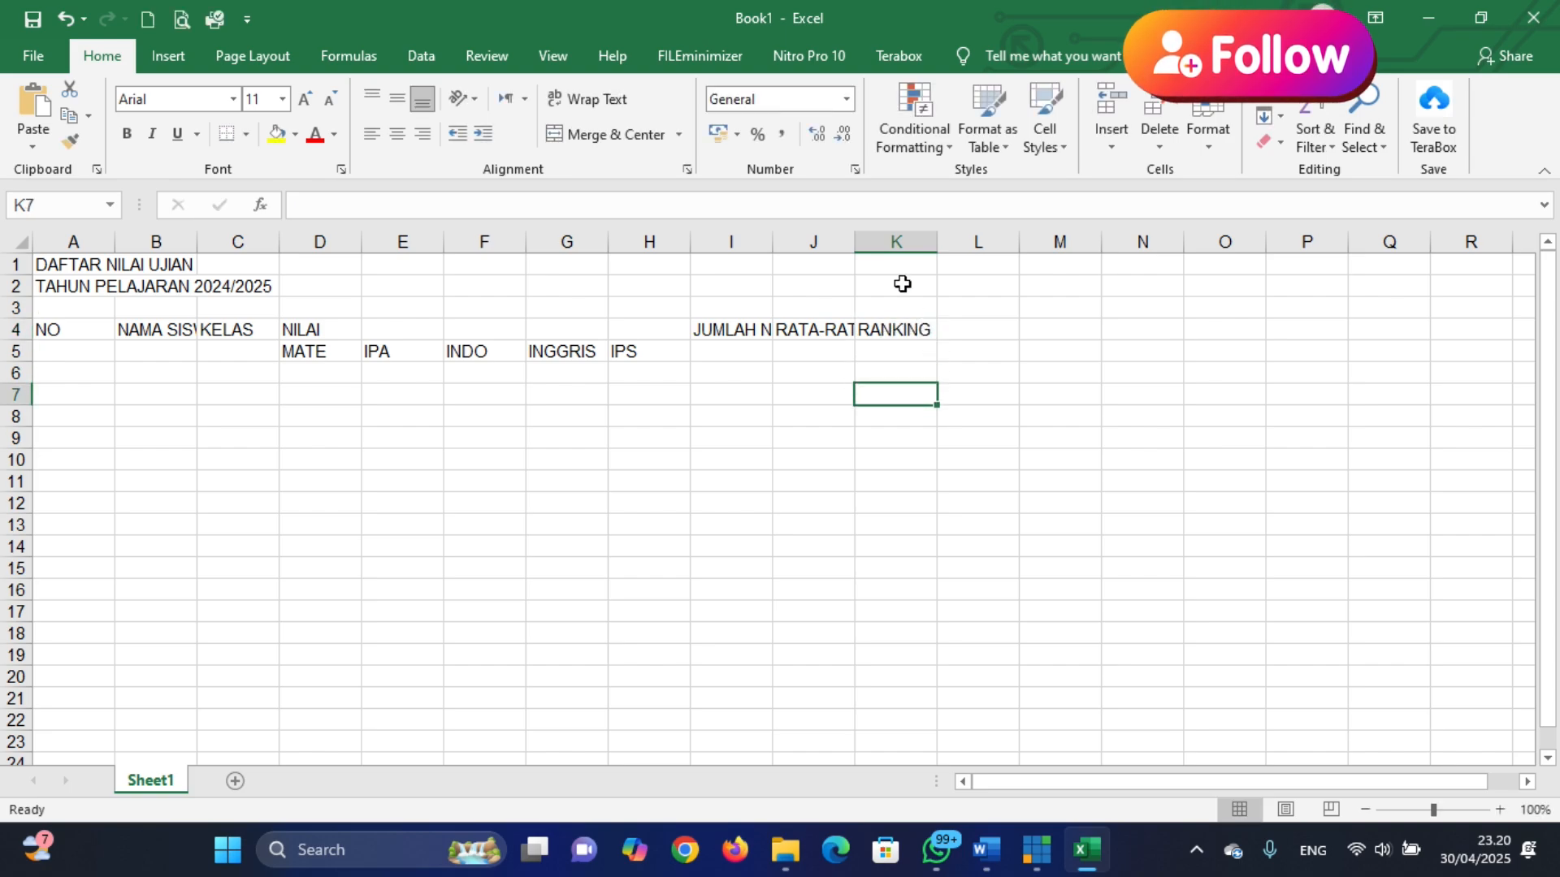
# Autofit columns J, I and B to their headers and narrow column A
pyautogui.doubleClick(848, 242)
pyautogui.doubleClick(772, 242)
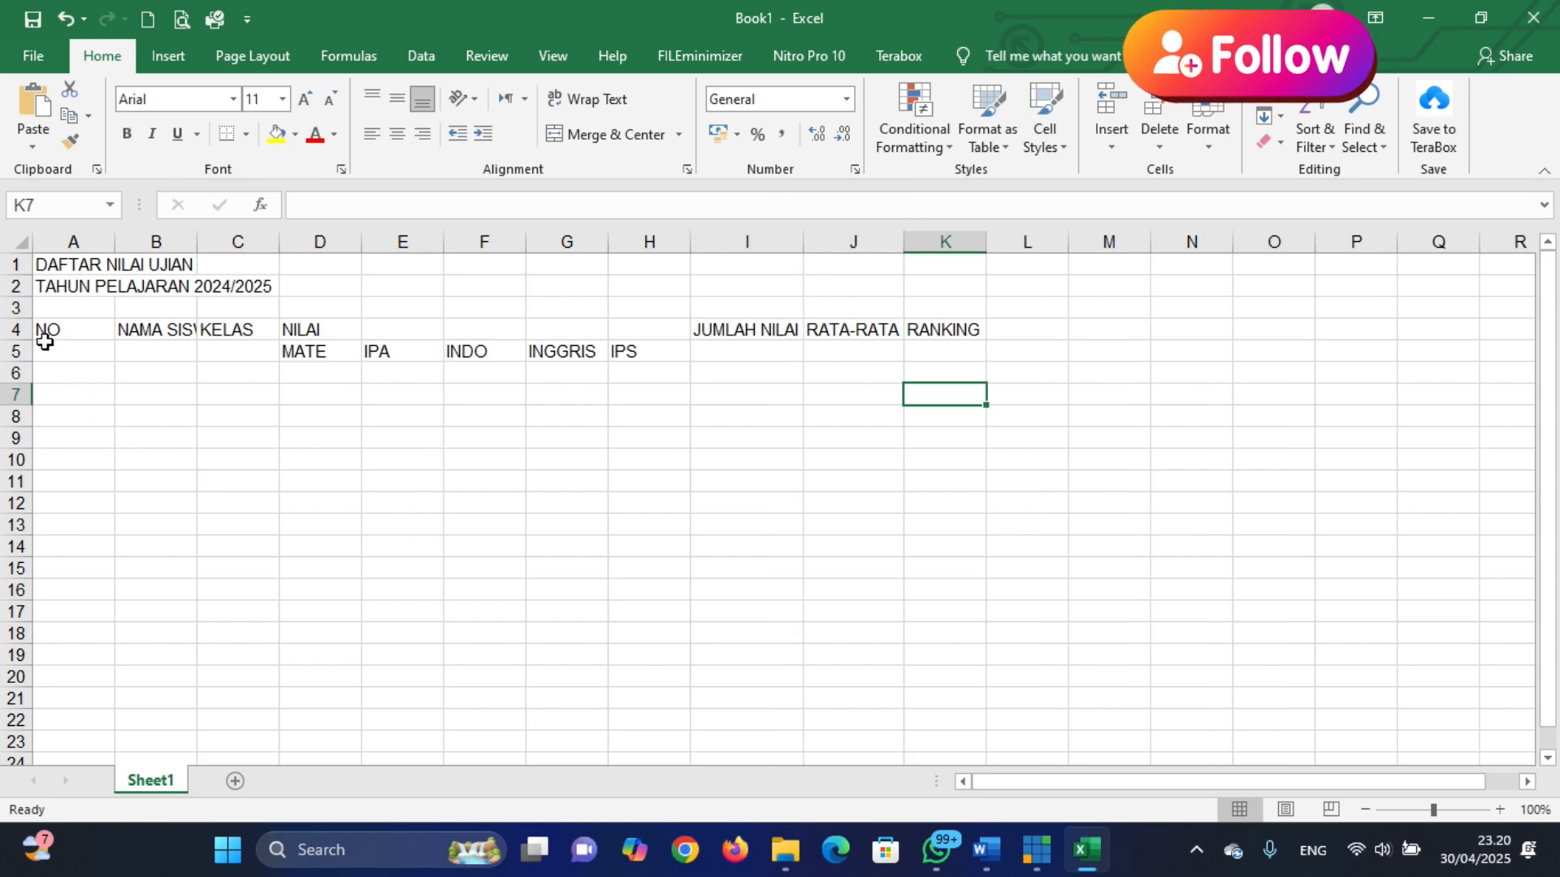
pyautogui.doubleClick(198, 242)
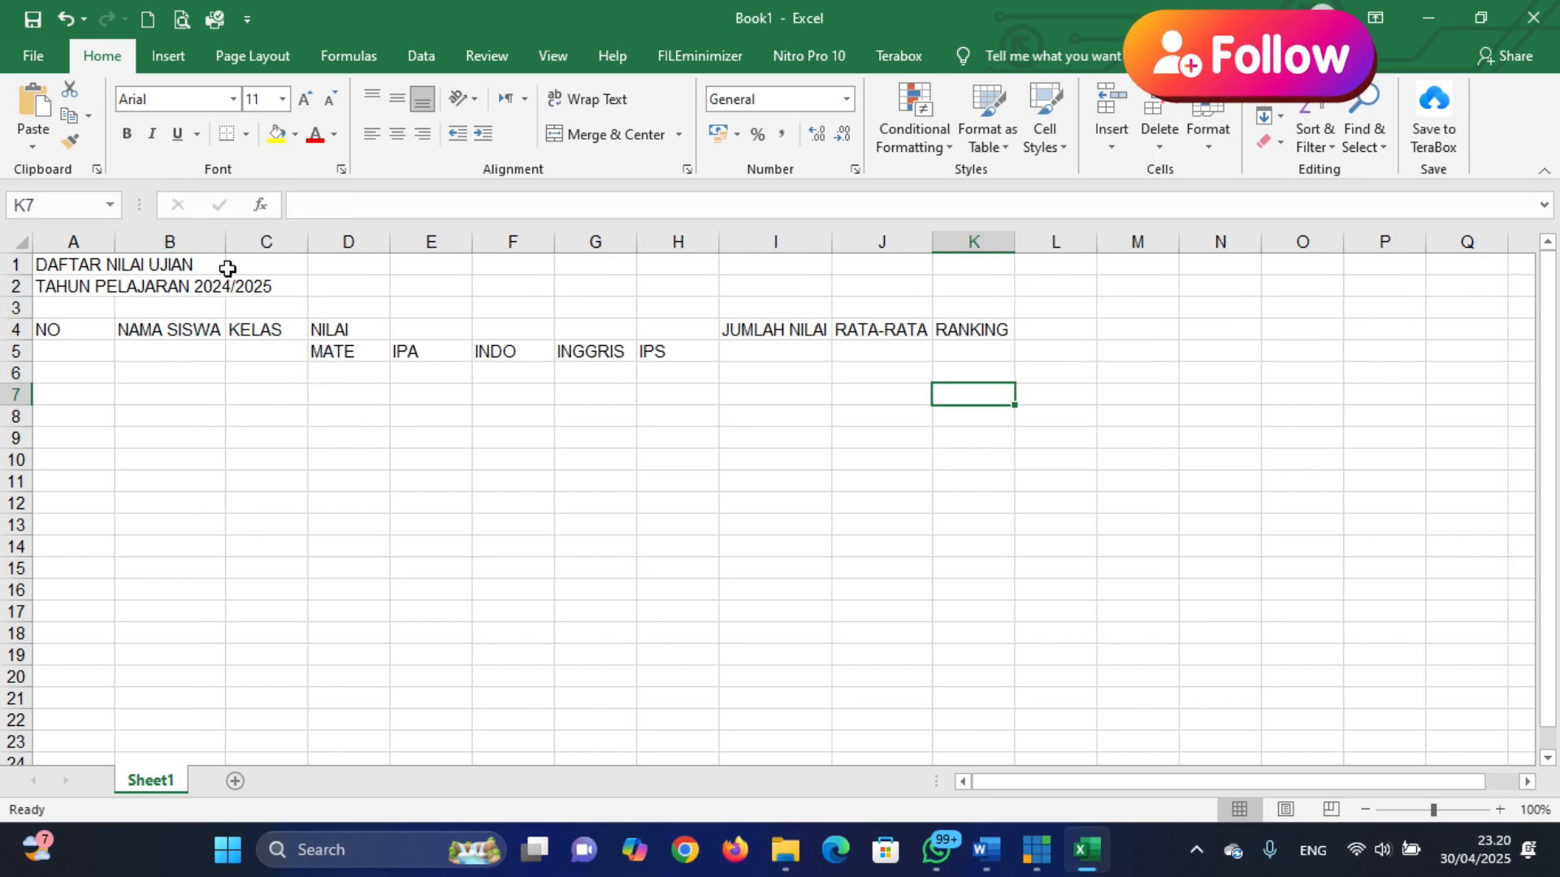
pyautogui.moveTo(115, 242); pyautogui.dragTo(79, 249)
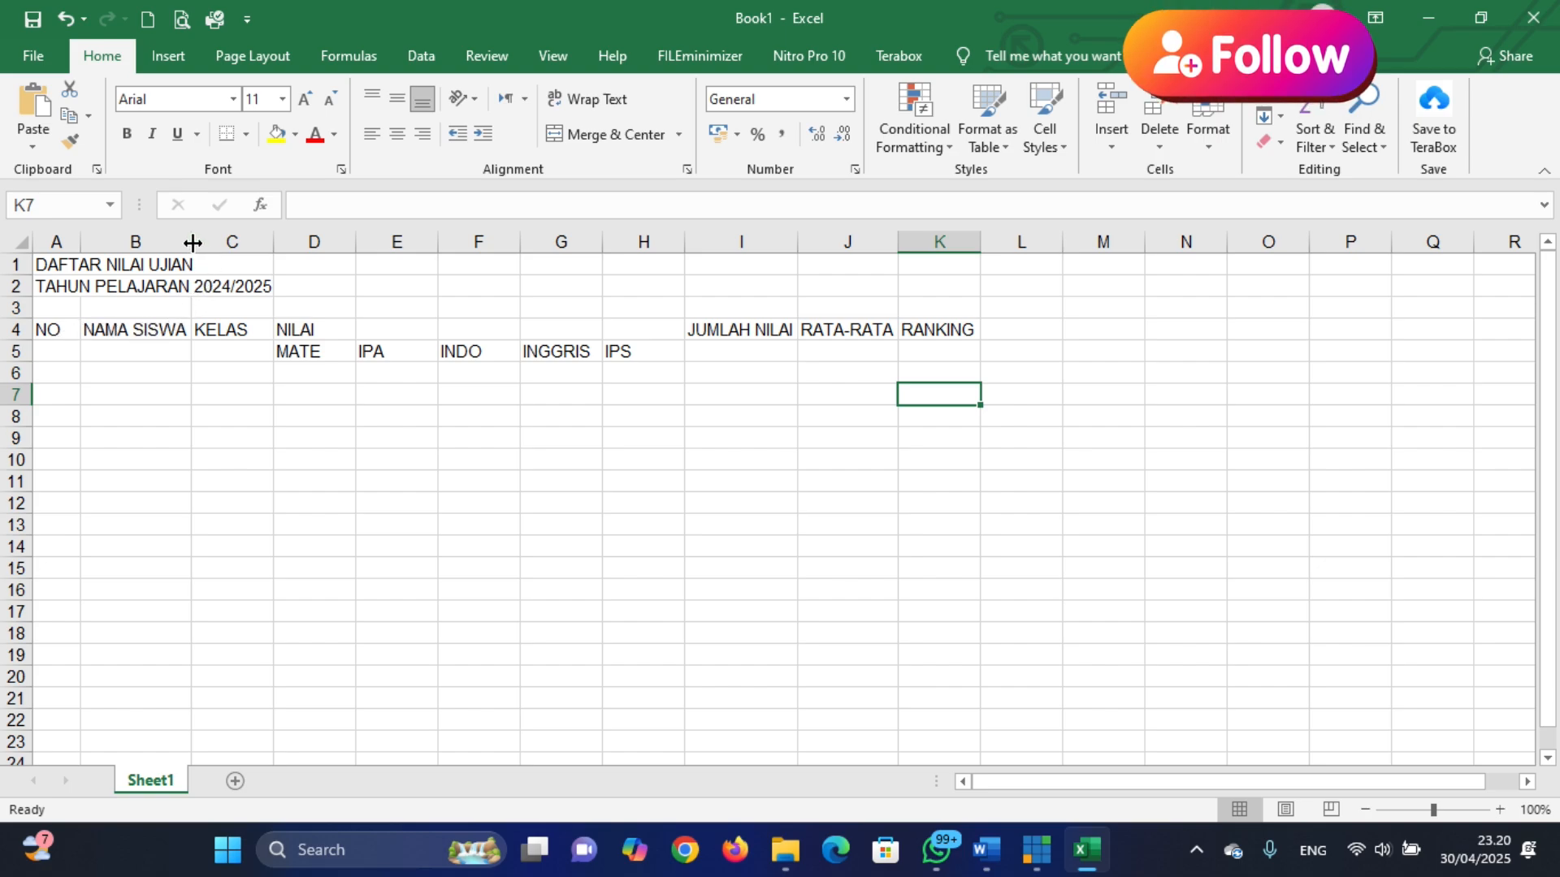
# Set the width of column A to exactly 5
pyautogui.click(61, 375)
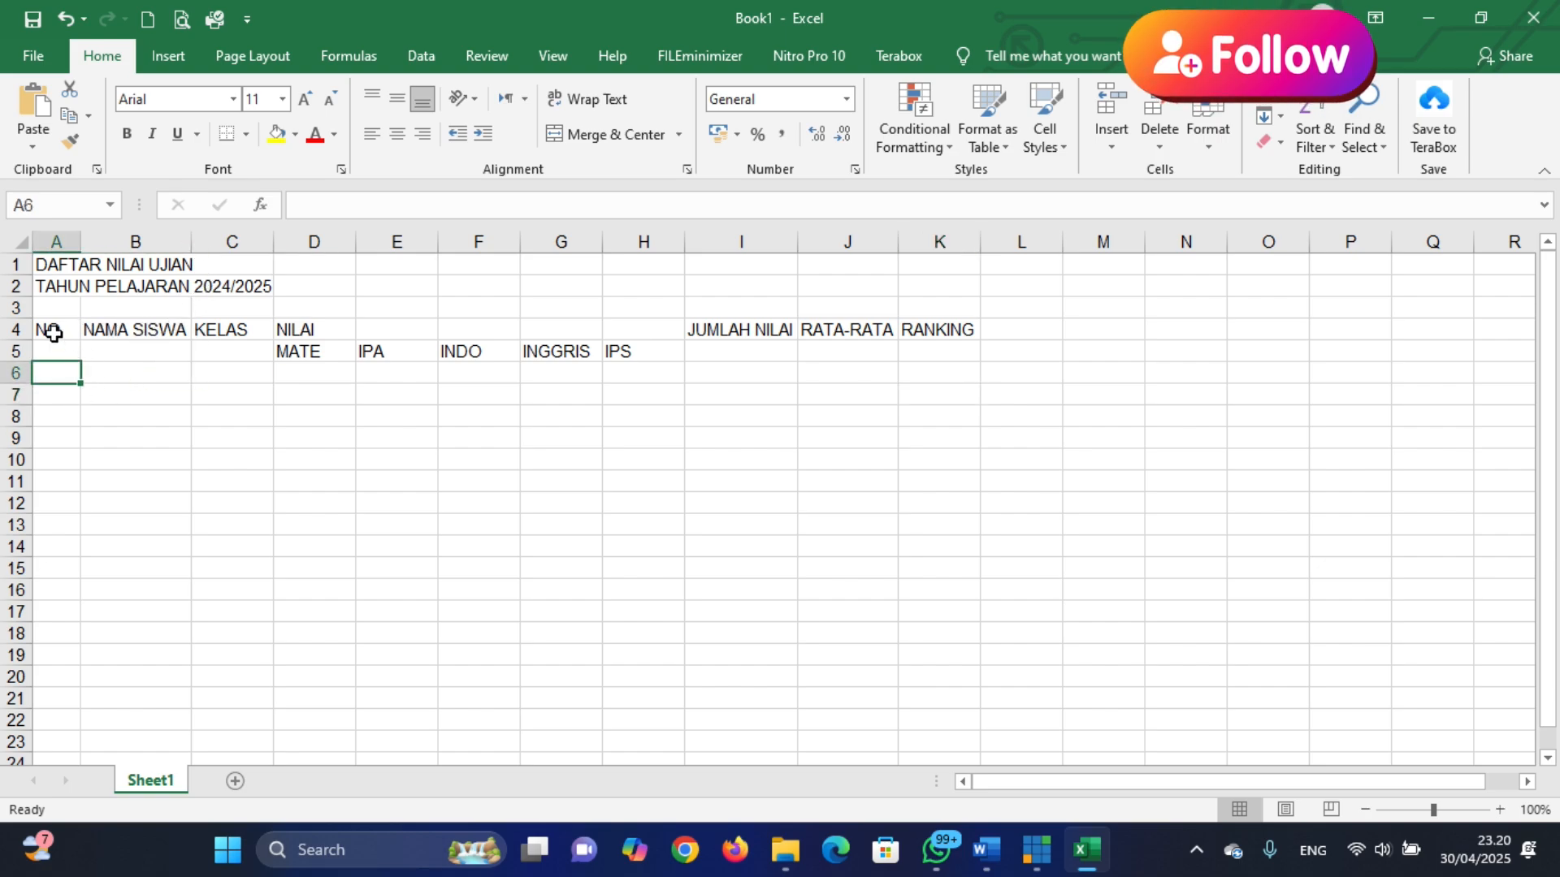
pyautogui.click(56, 239)
pyautogui.rightClick(57, 242)
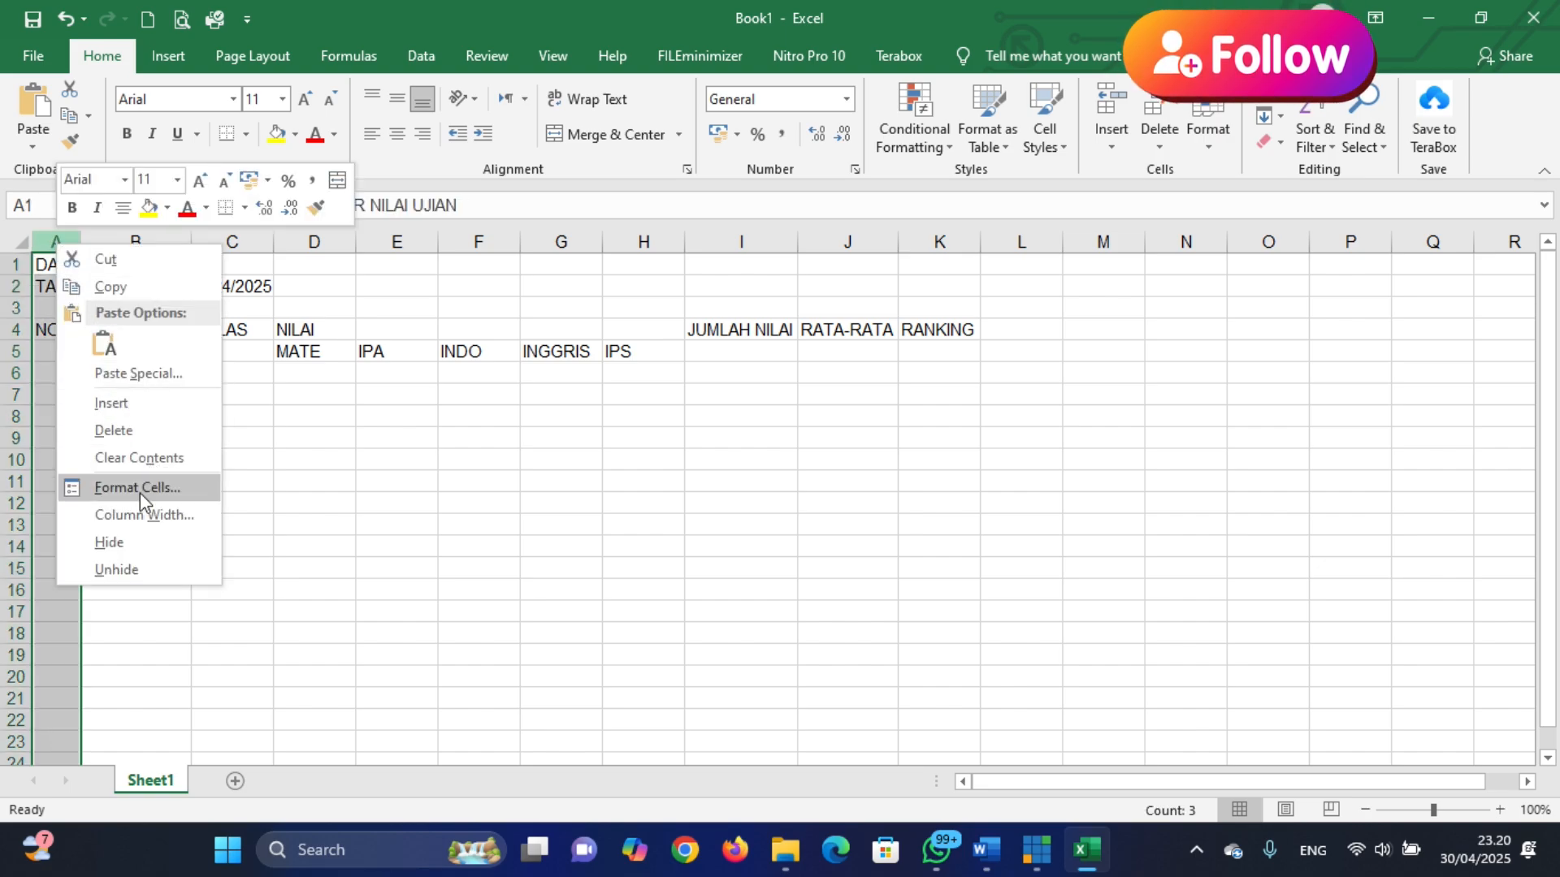
pyautogui.click(135, 524)
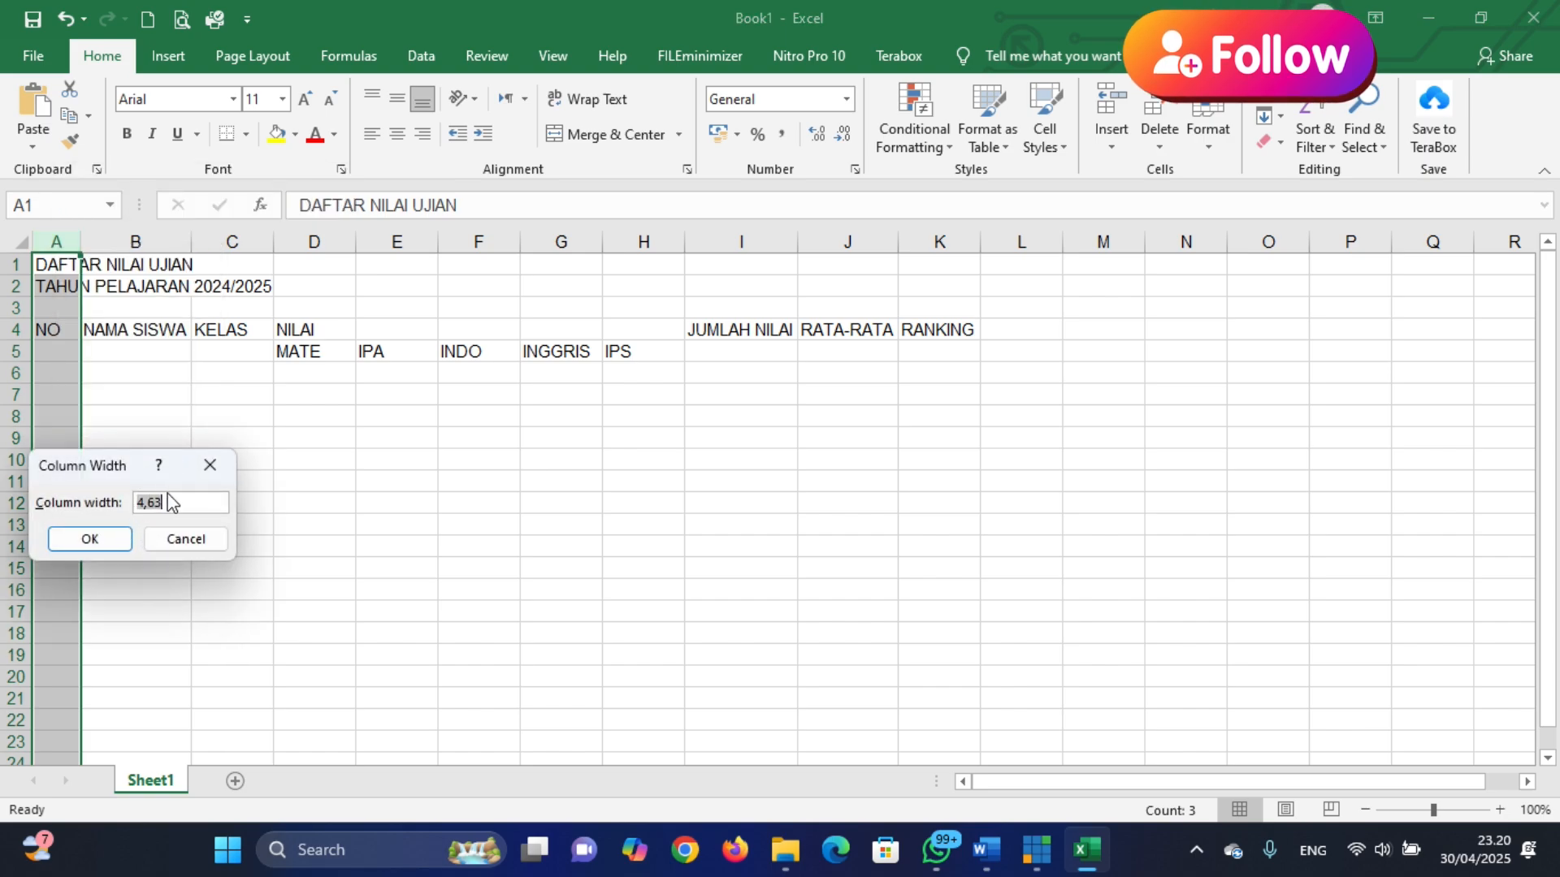
pyautogui.click(163, 503)
pyautogui.moveTo(177, 503); pyautogui.dragTo(125, 505)
pyautogui.write('5')
pyautogui.press('Return')
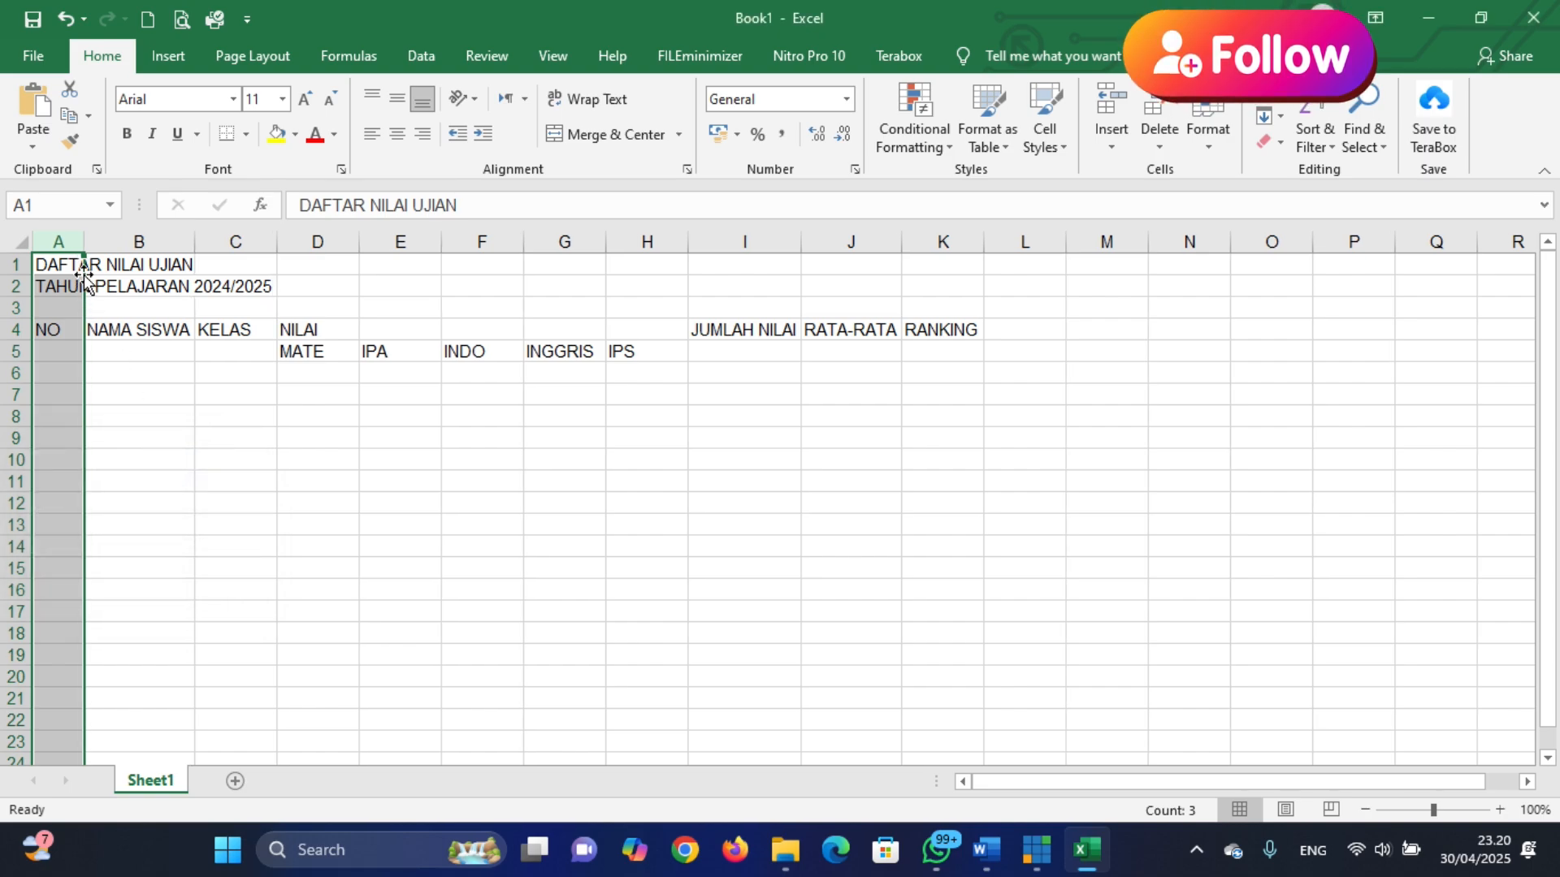
# Narrow column A by hand so it closely fits the "NO" header
pyautogui.moveTo(82, 238)
pyautogui.mouseDown()
pyautogui.moveTo(288, 230)
pyautogui.moveTo(74, 238)
pyautogui.mouseUp()
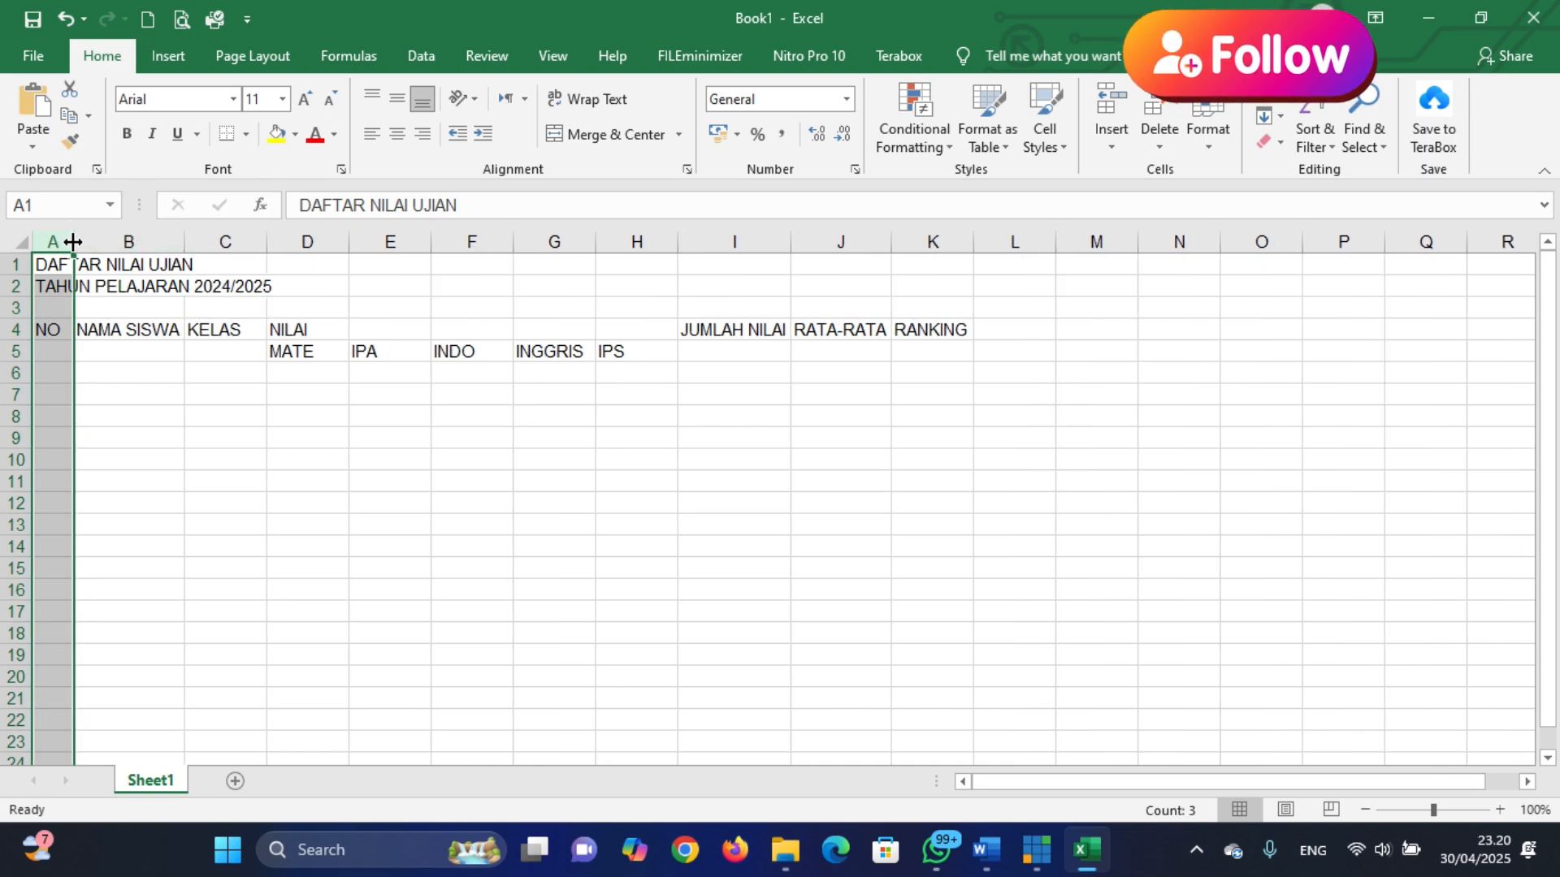
pyautogui.click(118, 242)
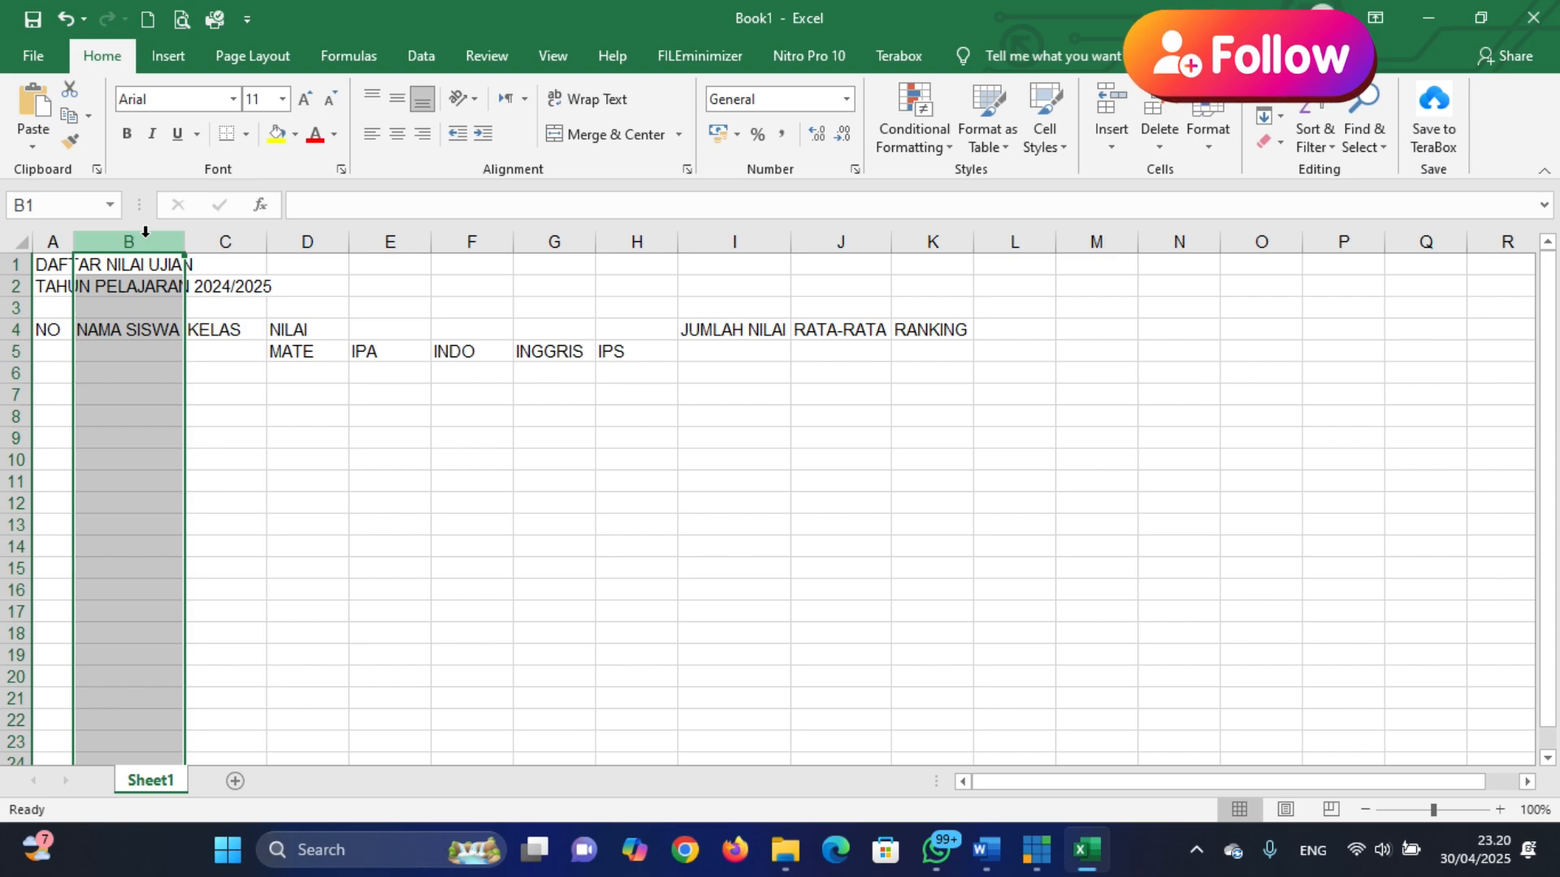
pyautogui.click(198, 420)
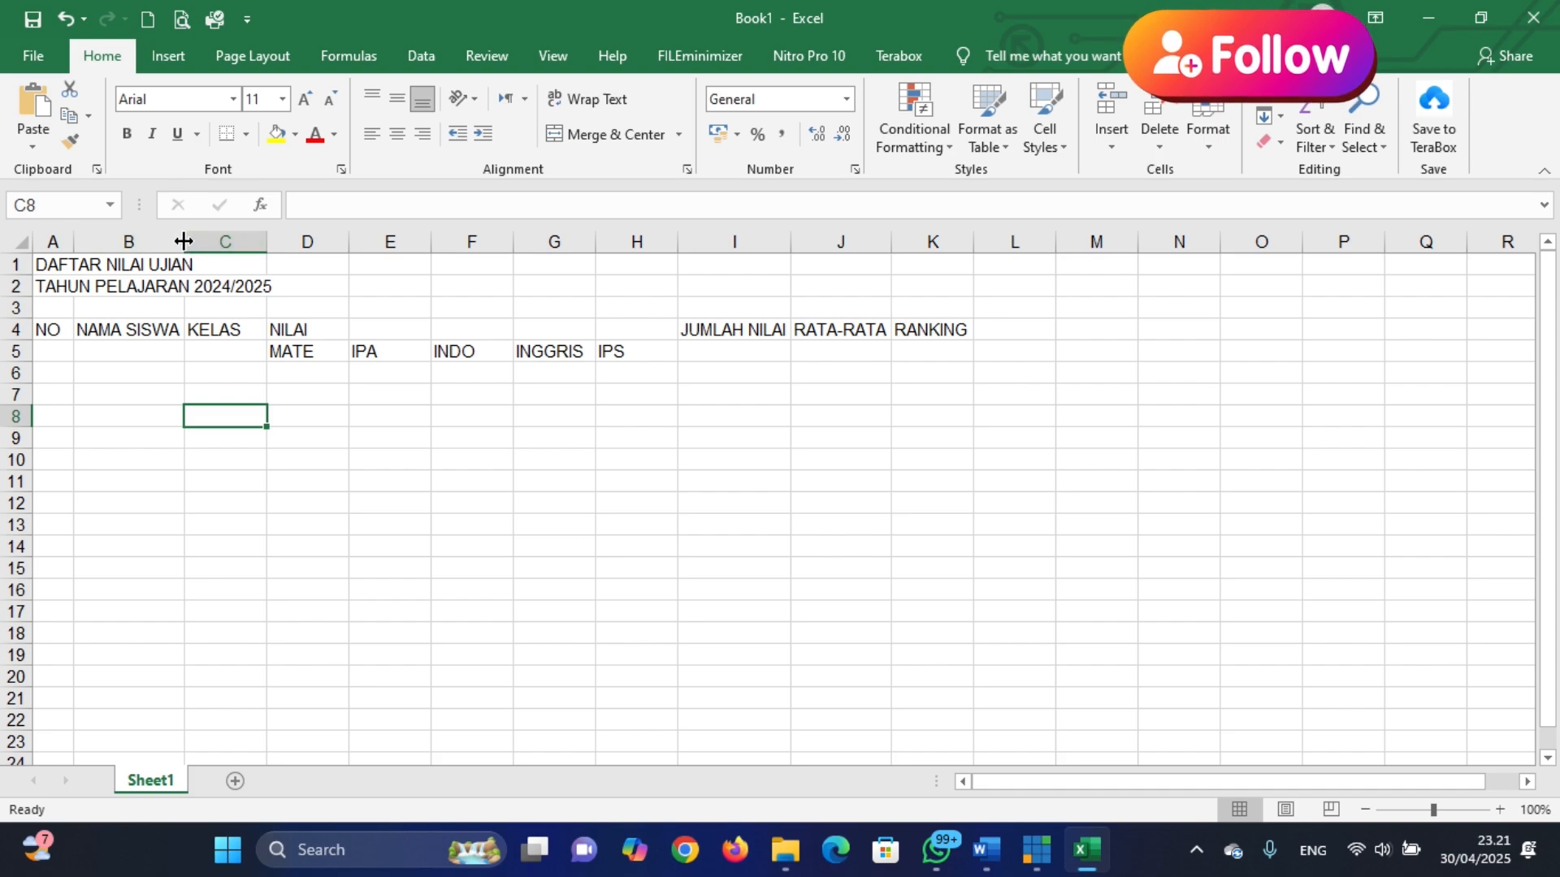
# Widen the NAMA SISWA column B and set its column width to 30
pyautogui.moveTo(184, 241); pyautogui.dragTo(319, 249)
pyautogui.rightClick(209, 239)
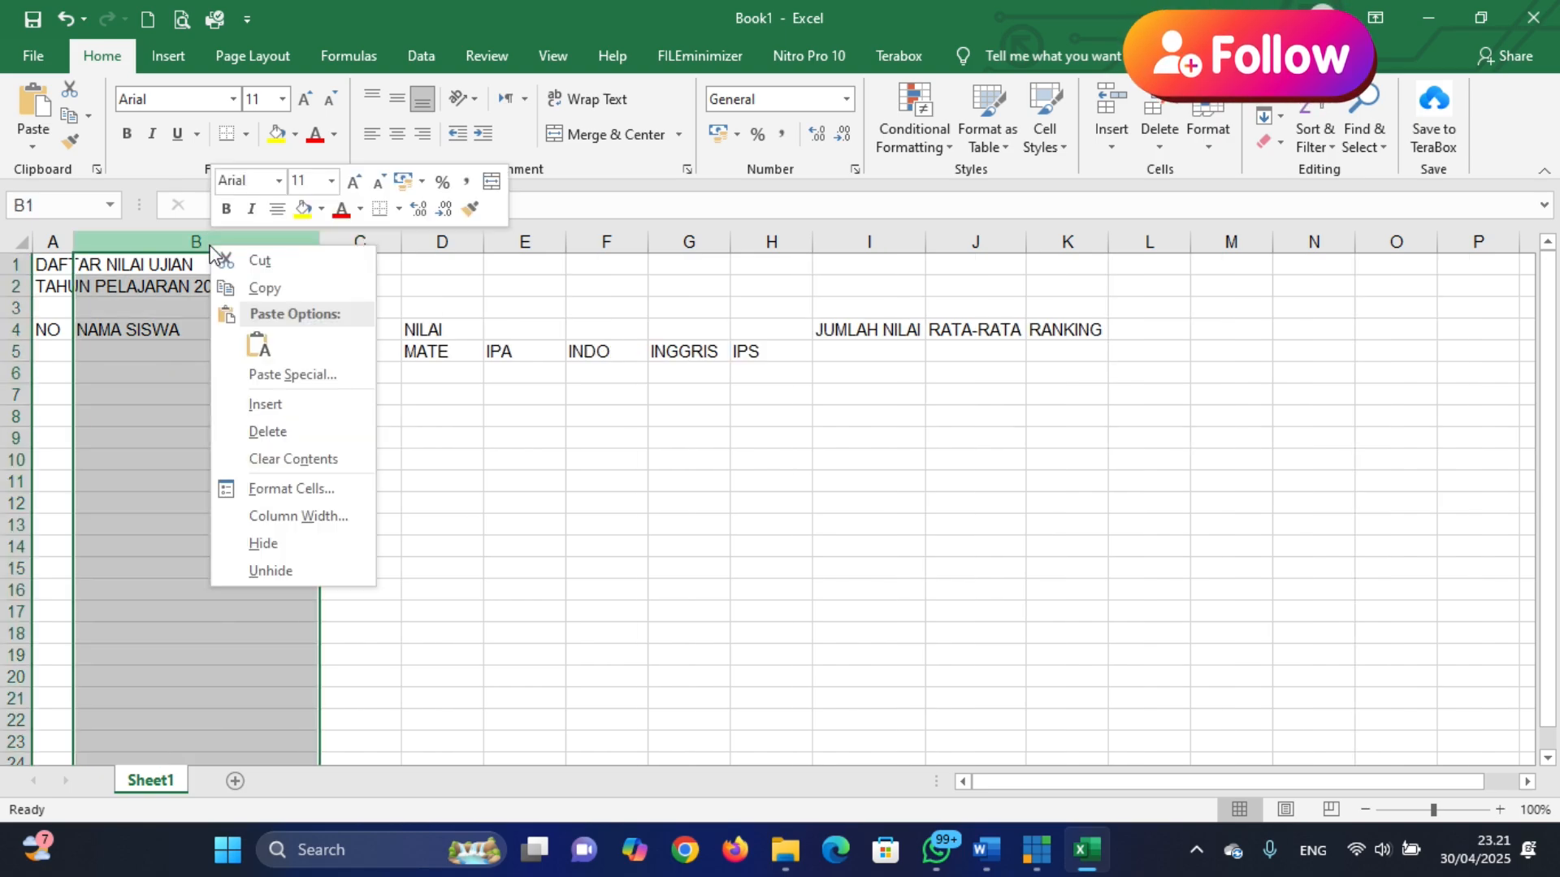
pyautogui.click(310, 515)
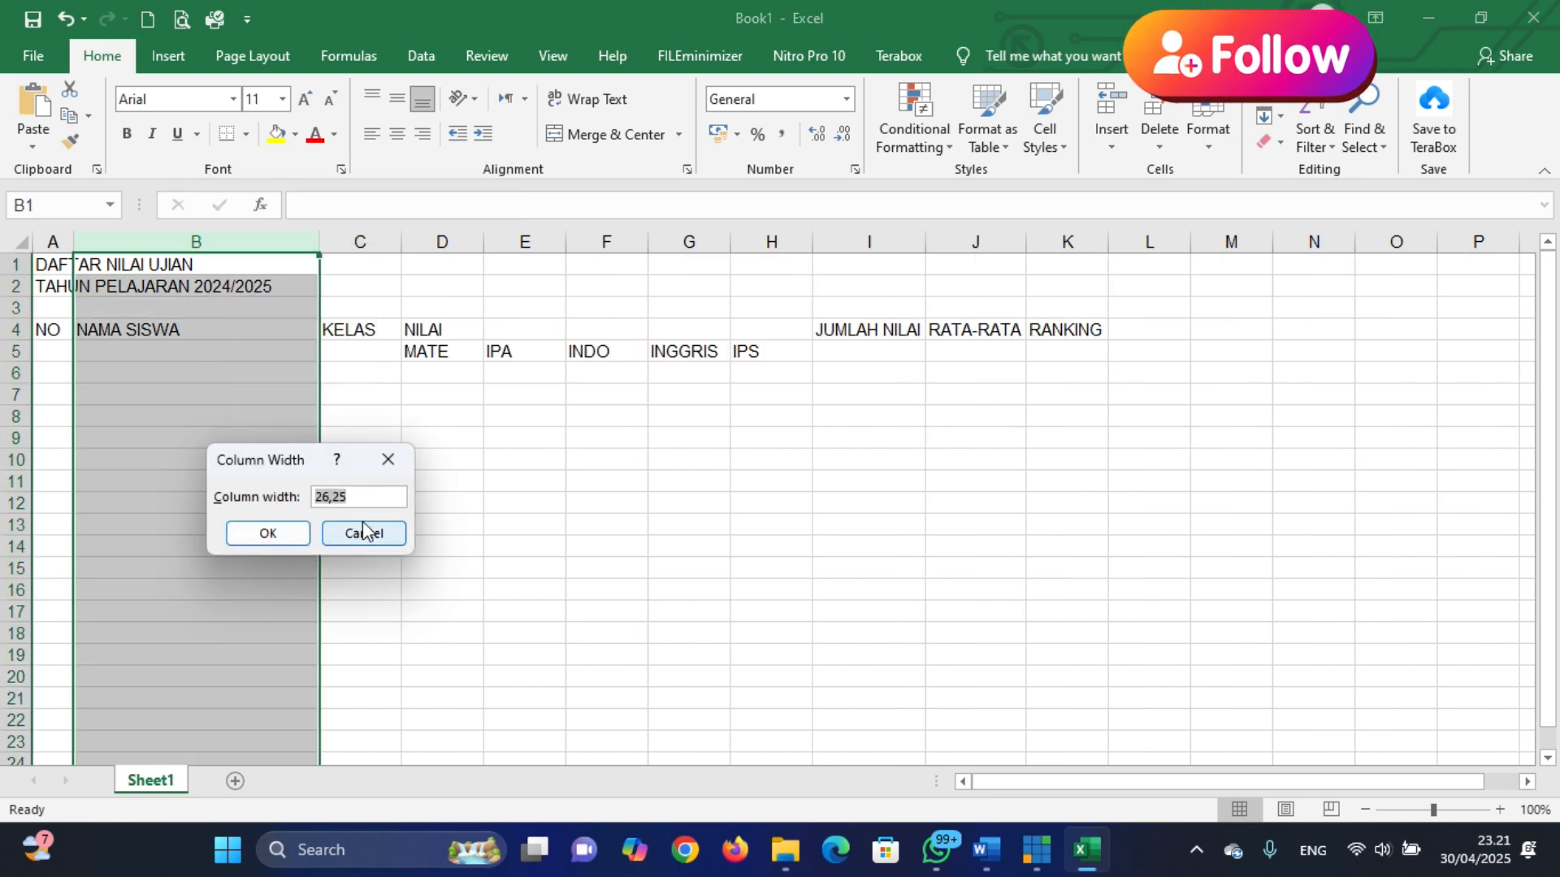
pyautogui.moveTo(361, 497); pyautogui.dragTo(313, 493)
pyautogui.write('30')
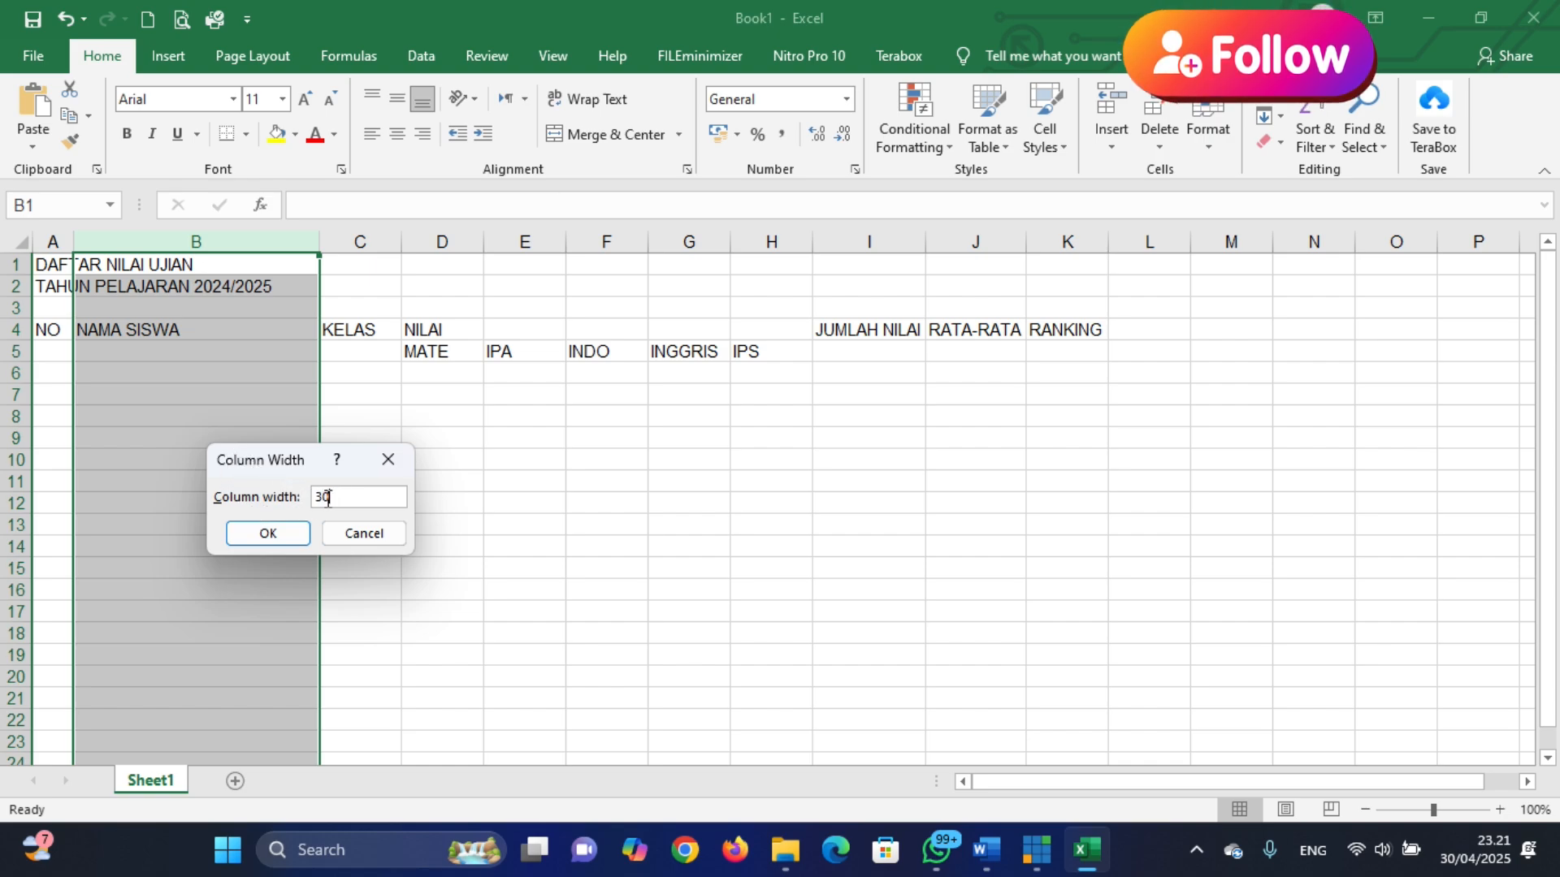
pyautogui.press('Return')
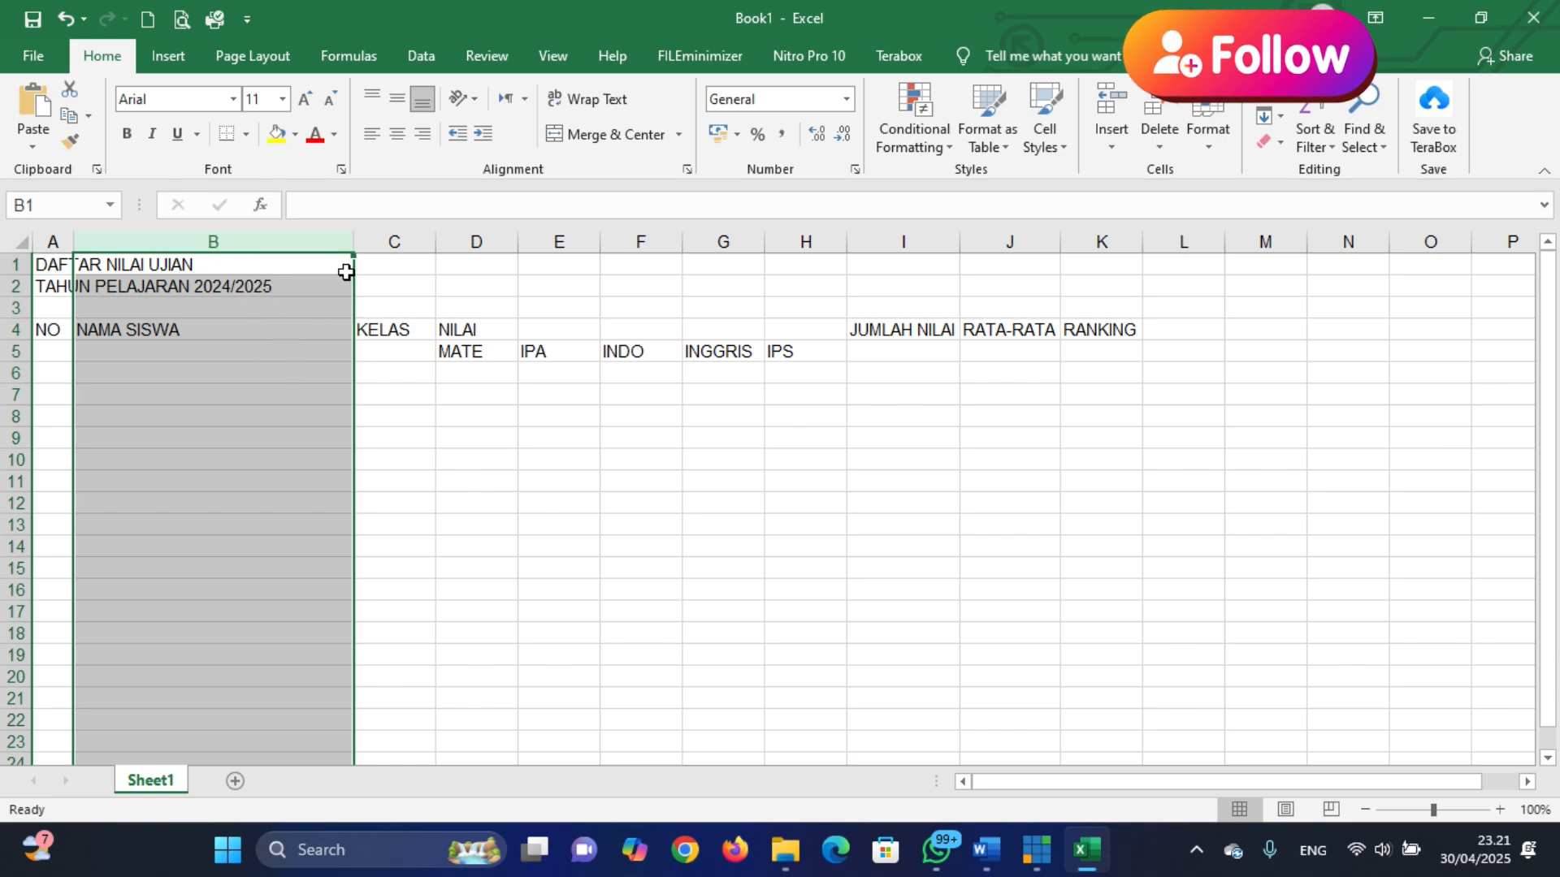
# Narrow the NAMA SISWA column B by hand, leaving room for full student names beyond the header
pyautogui.moveTo(354, 242); pyautogui.dragTo(320, 250)
pyautogui.click(364, 331)
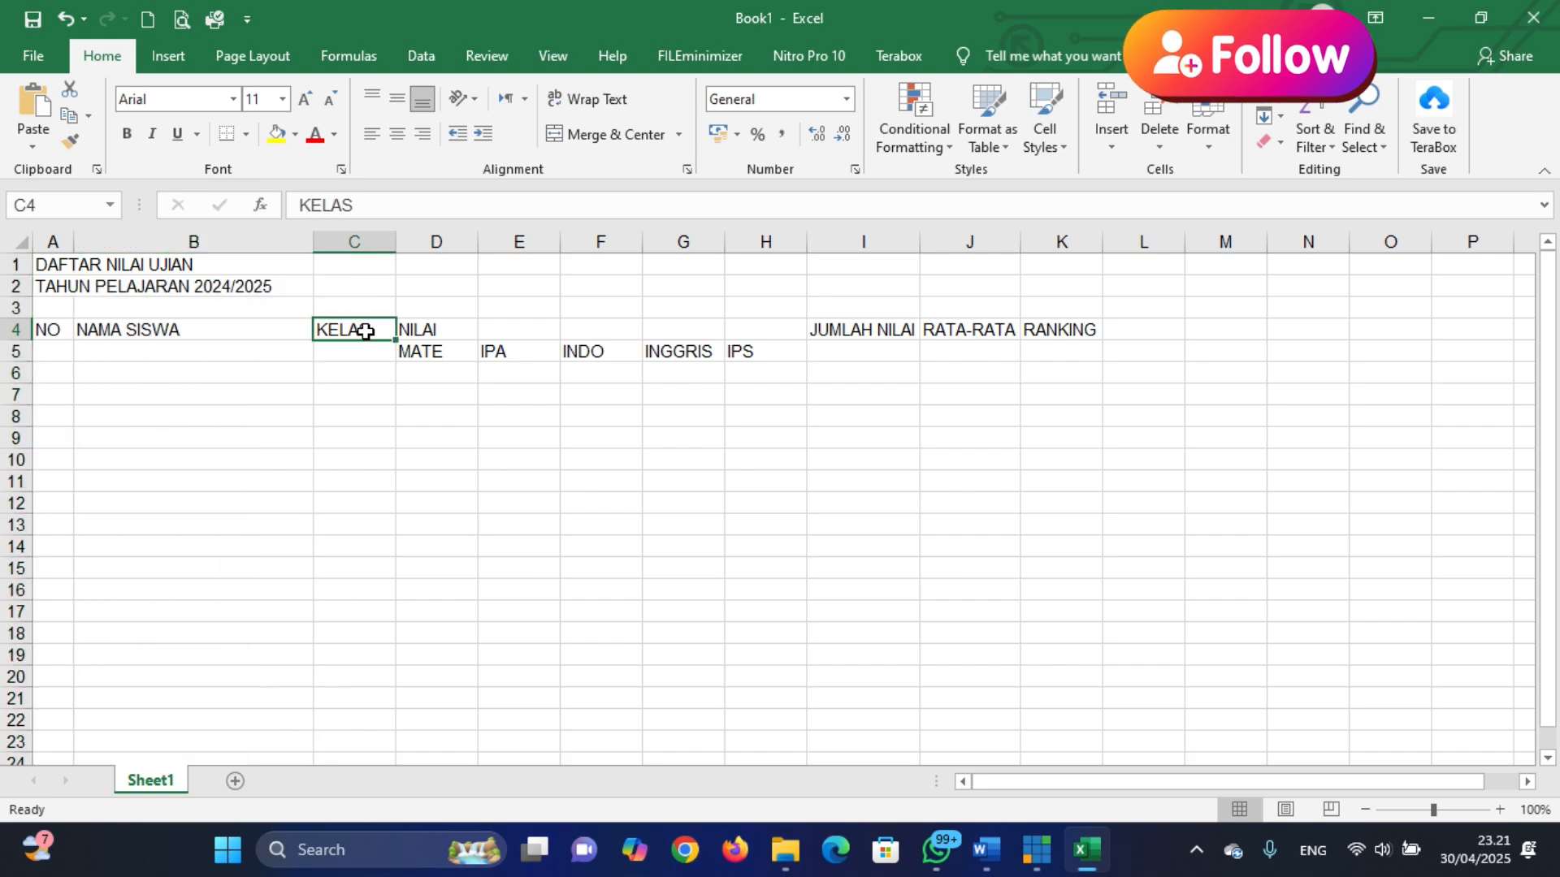
pyautogui.moveTo(394, 249); pyautogui.dragTo(720, 260)
pyautogui.click(565, 392)
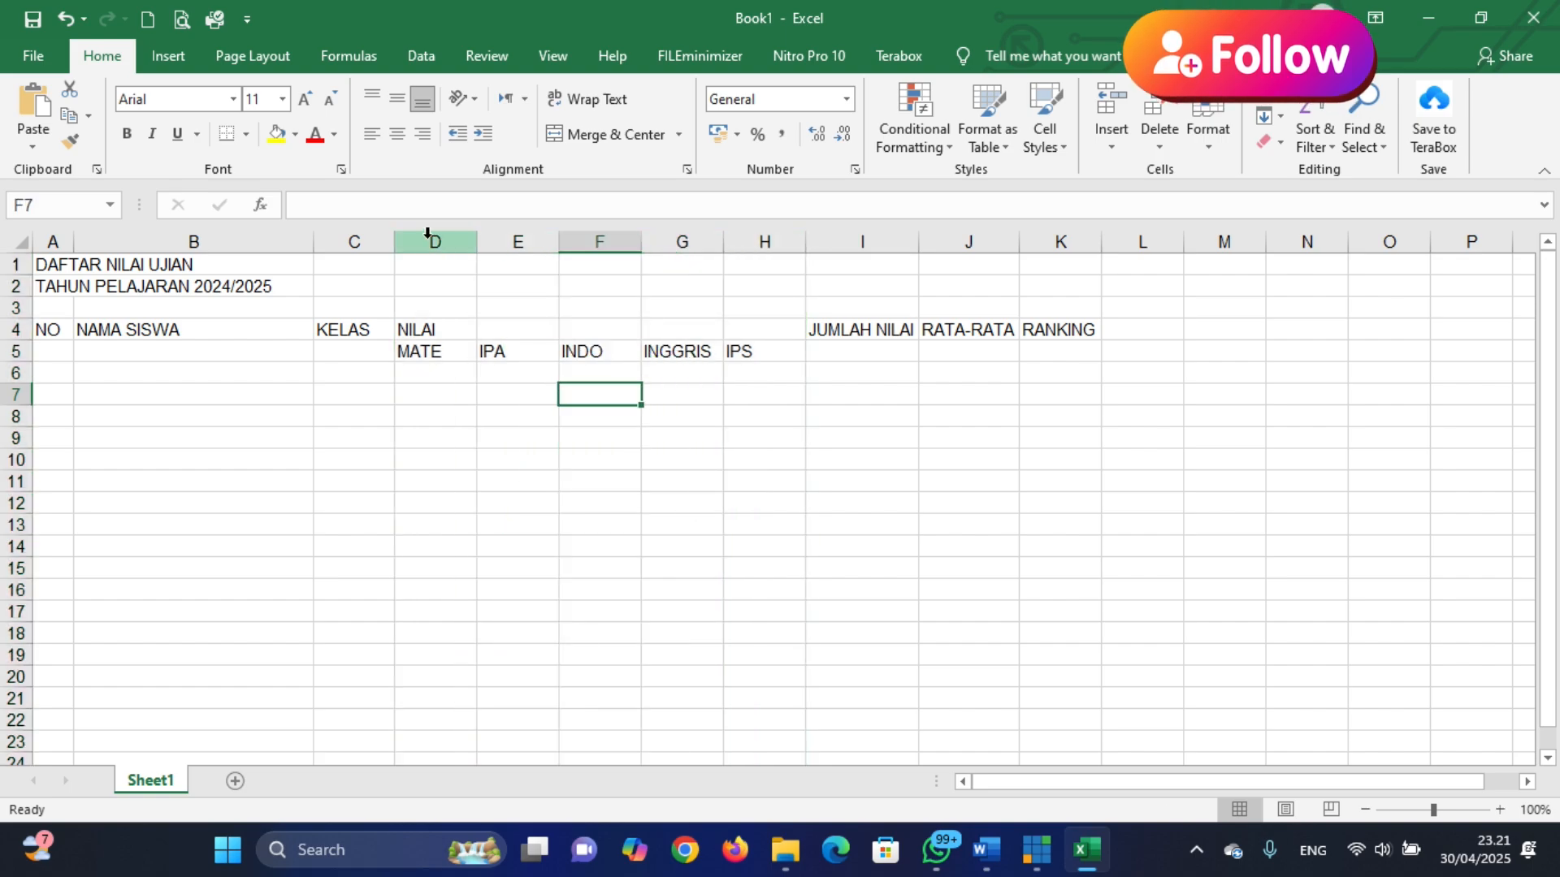
pyautogui.click(187, 241)
pyautogui.moveTo(314, 241); pyautogui.dragTo(317, 241)
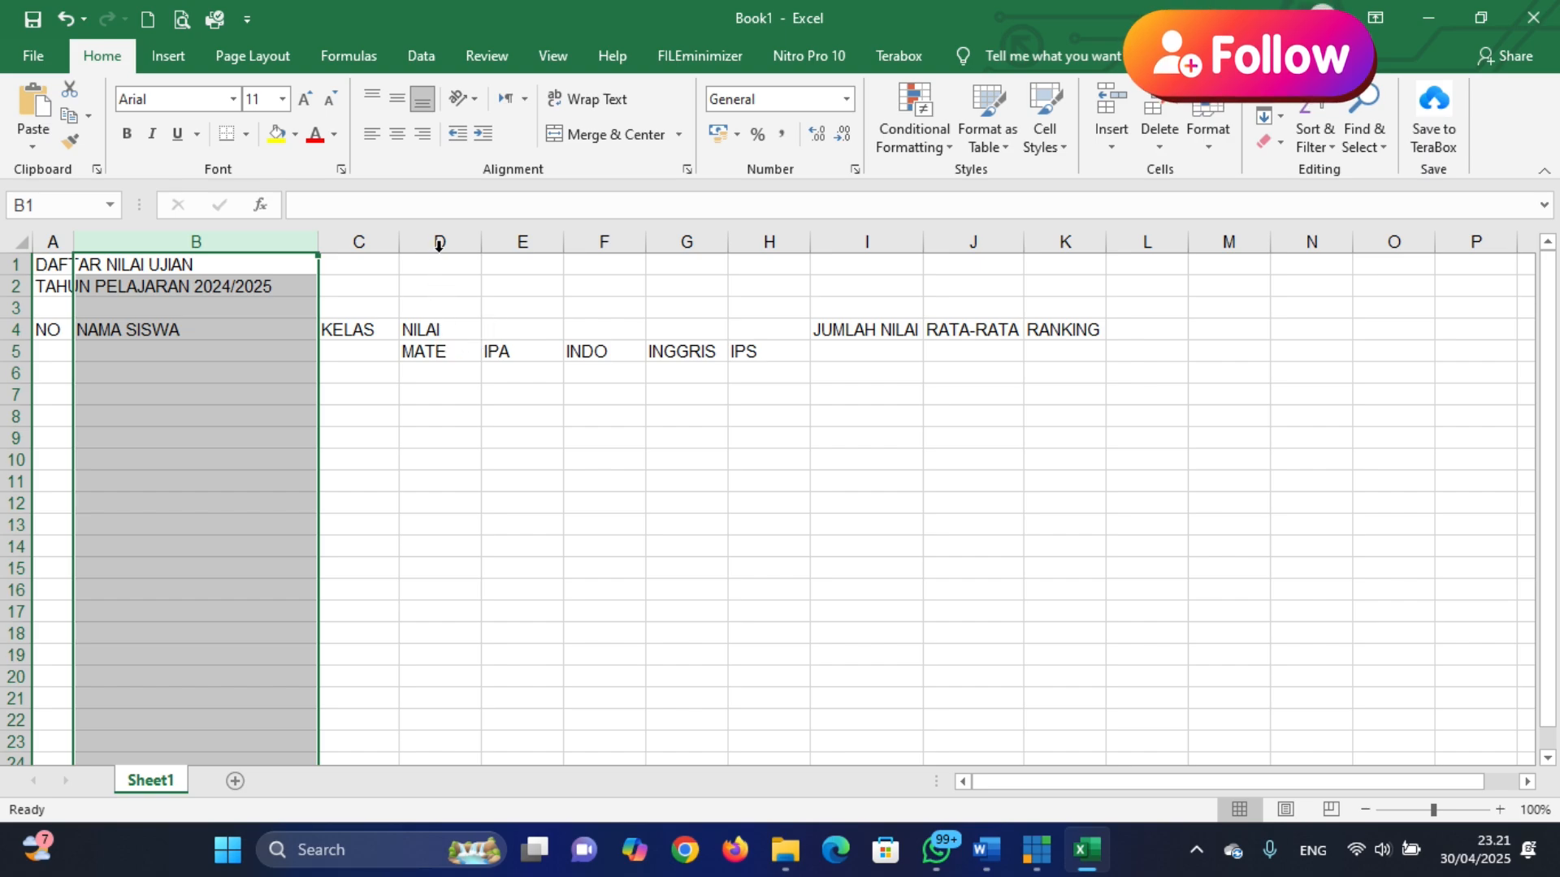
# Resize the score columns D through H together to one equal, narrower width that still fits the INGGRIS header
pyautogui.moveTo(439, 241); pyautogui.dragTo(735, 337)
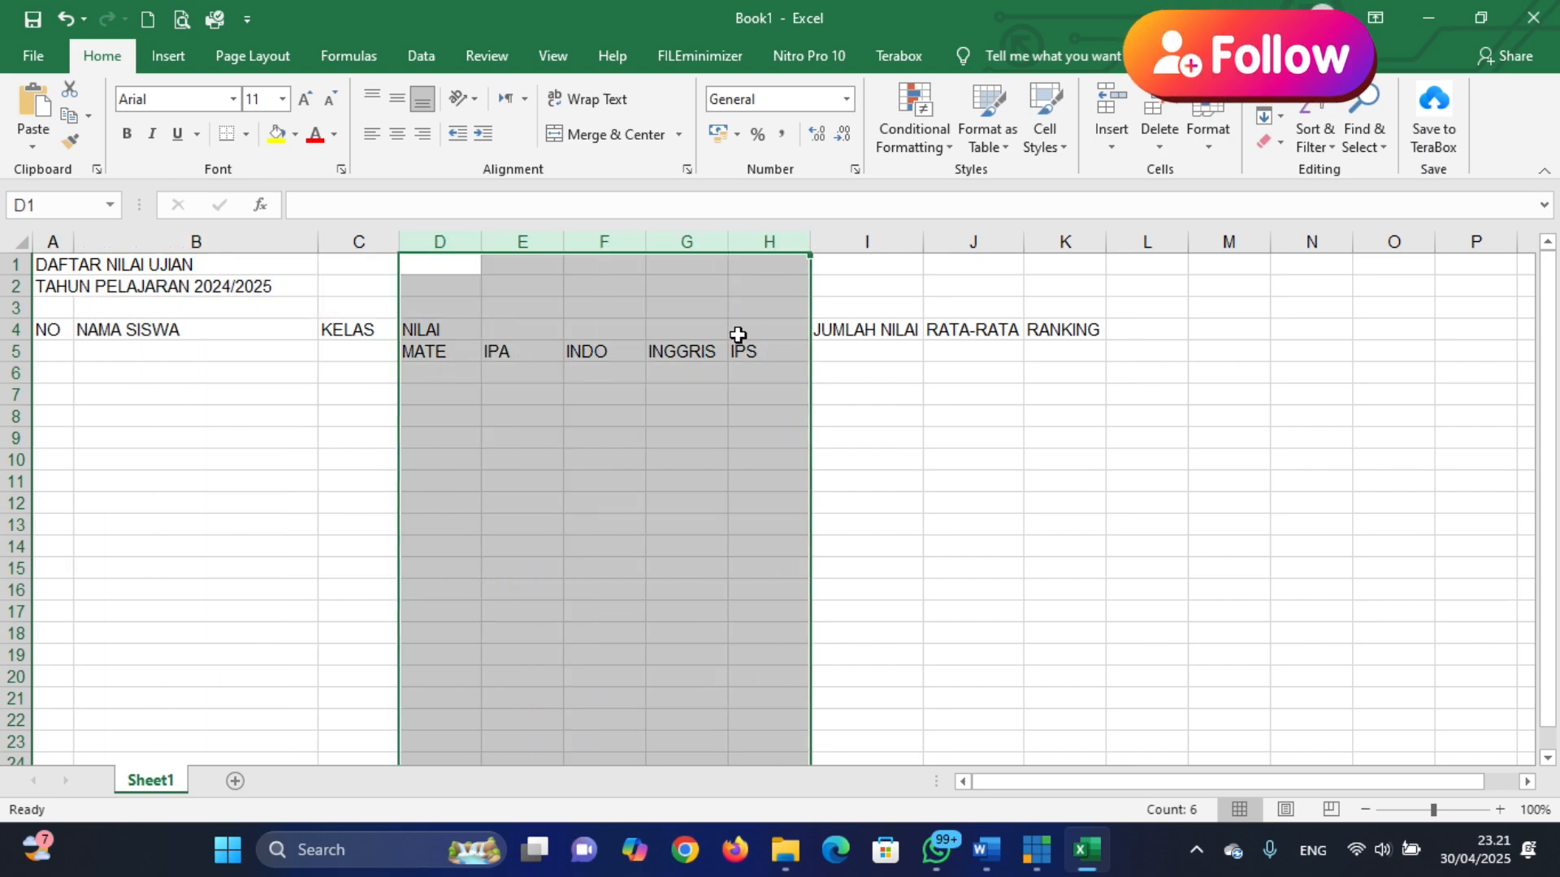
pyautogui.click(687, 438)
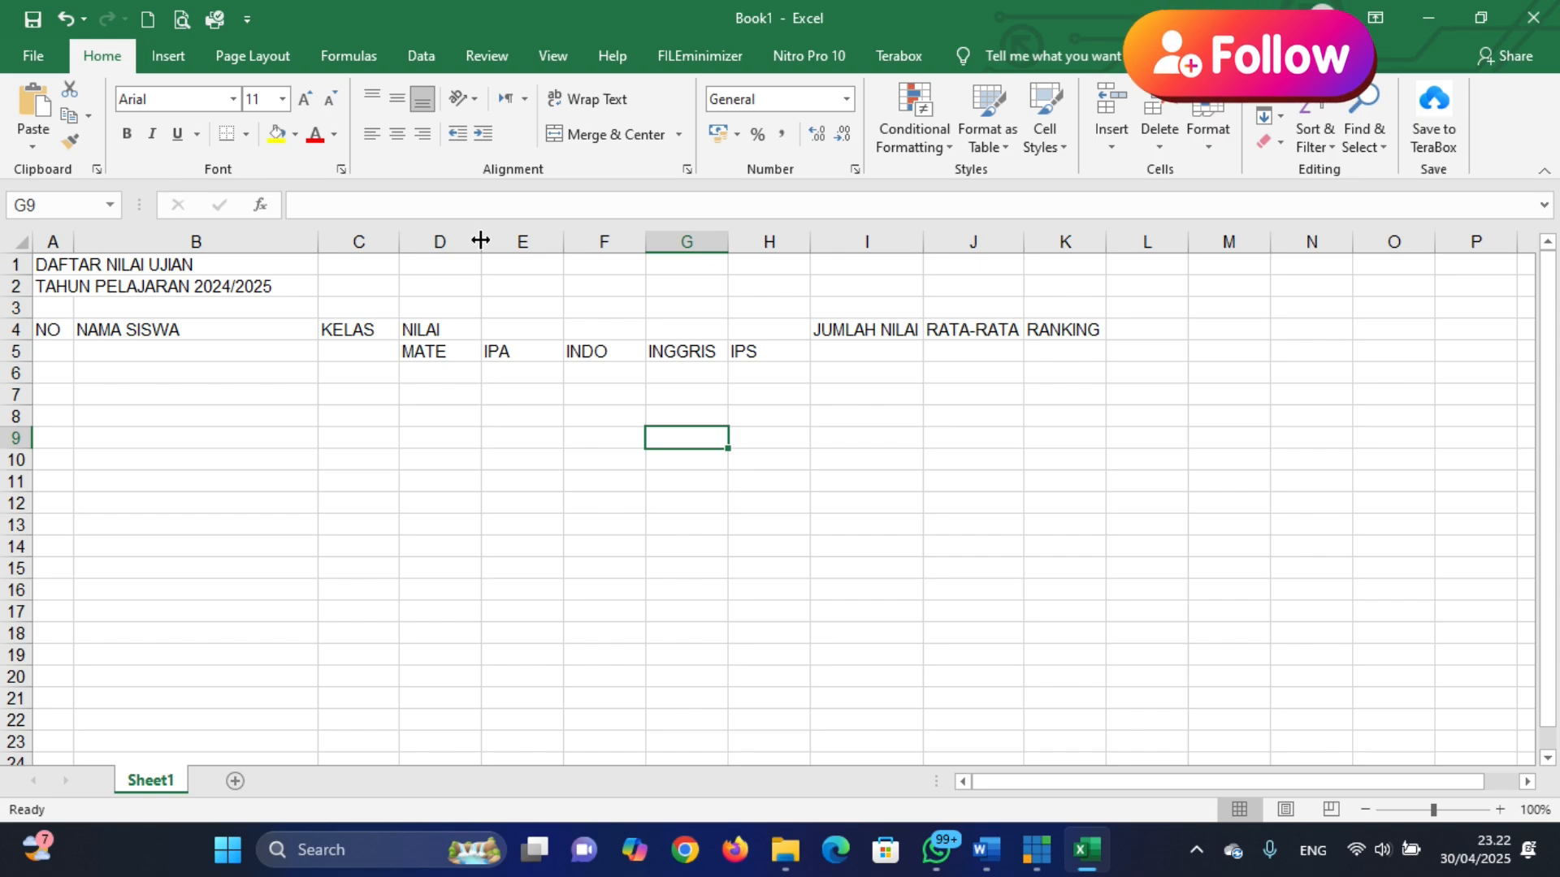
pyautogui.click(429, 233)
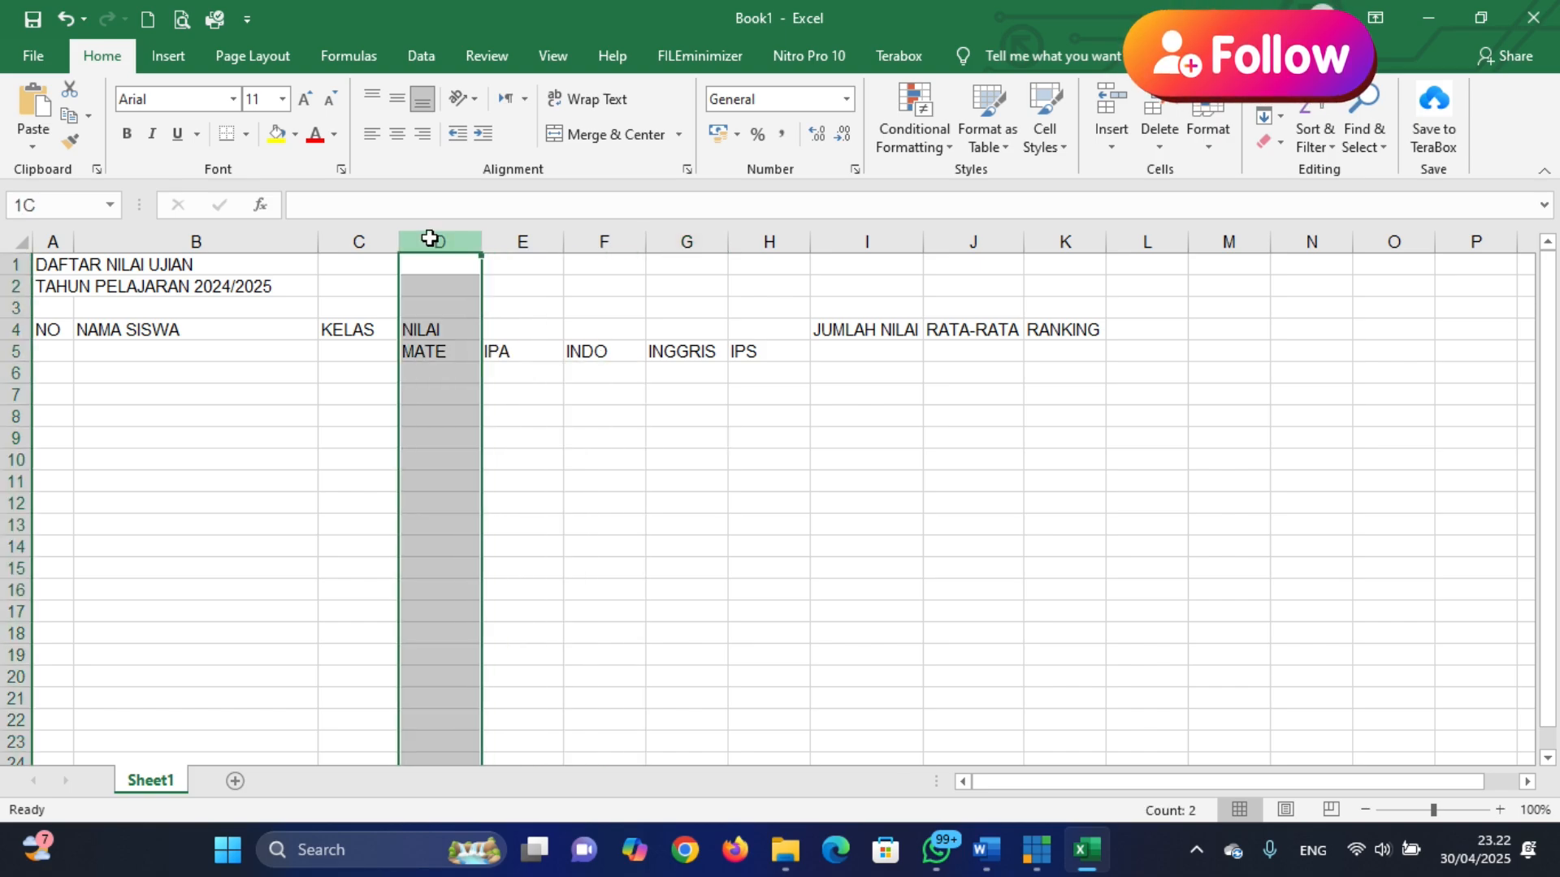
pyautogui.moveTo(439, 241); pyautogui.dragTo(739, 258)
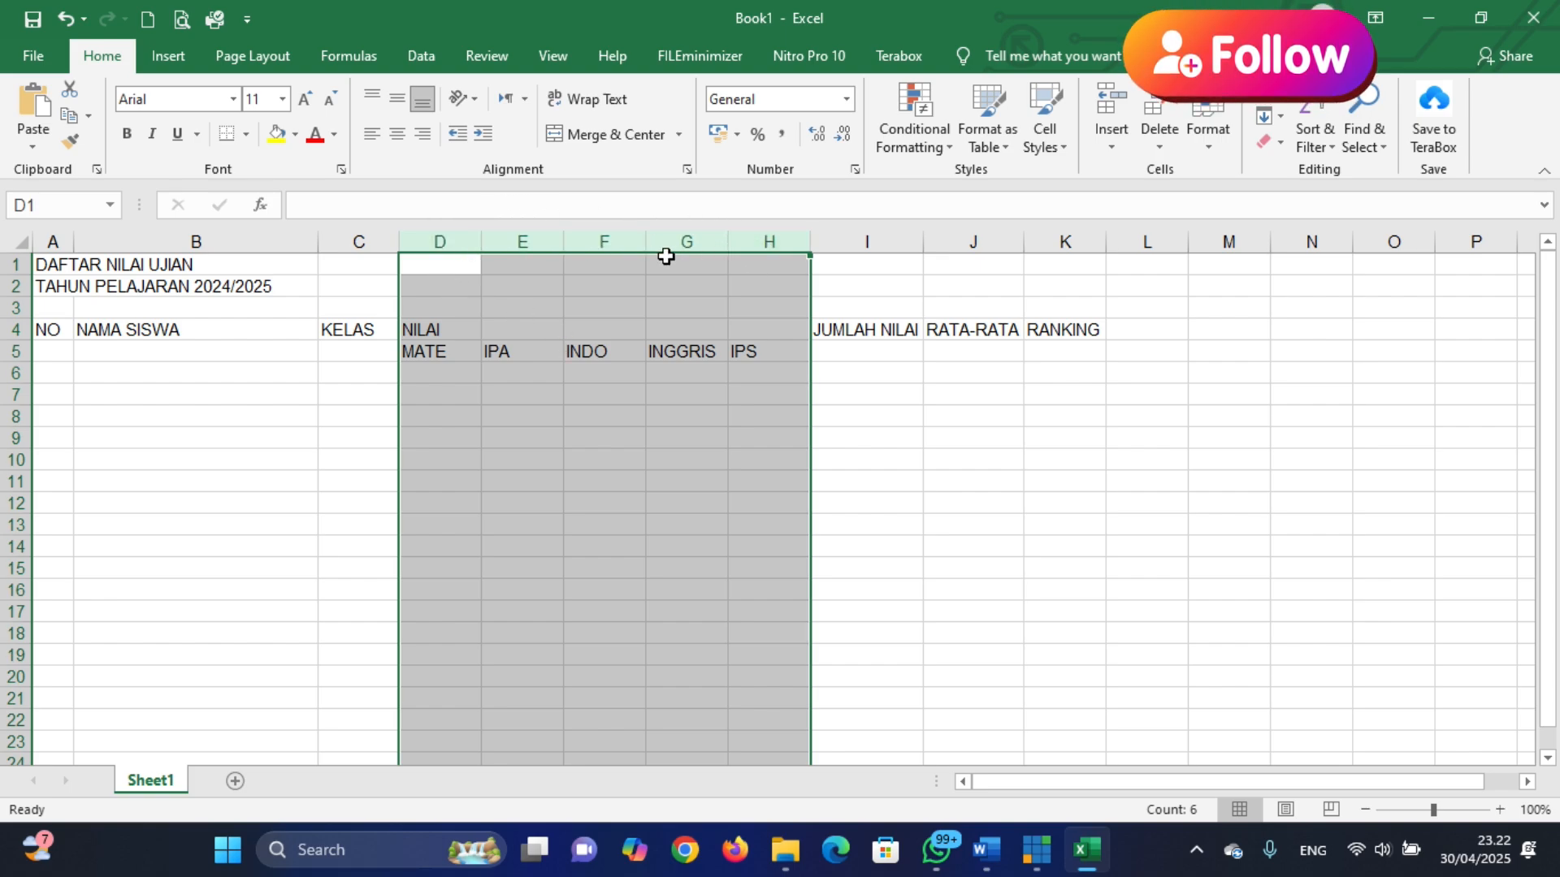
pyautogui.moveTo(481, 242); pyautogui.dragTo(456, 248)
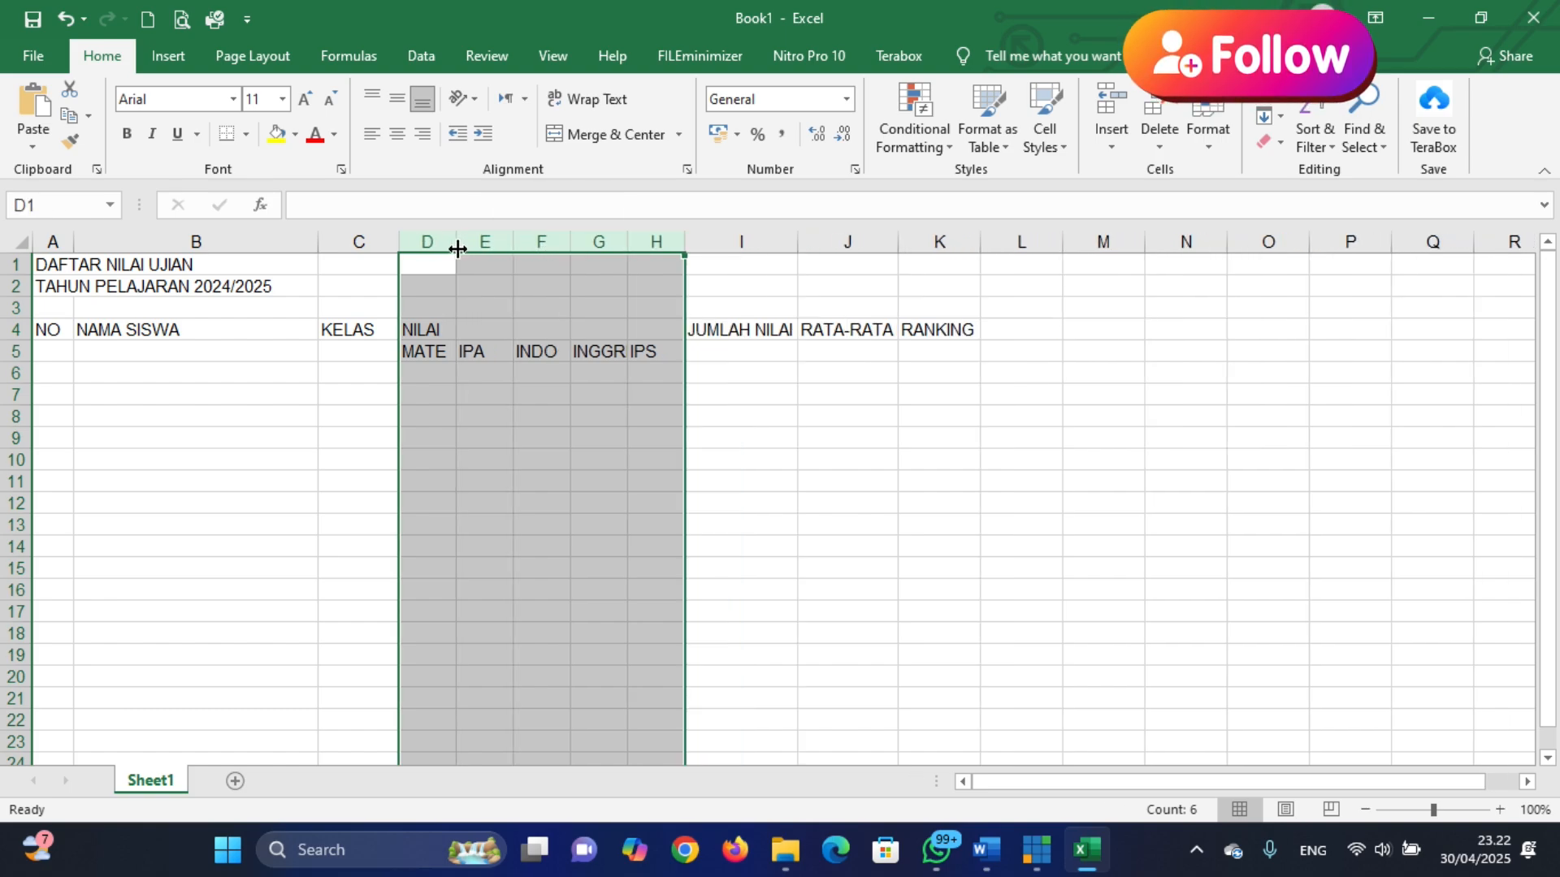
pyautogui.moveTo(630, 241); pyautogui.dragTo(638, 240)
pyautogui.click(641, 240)
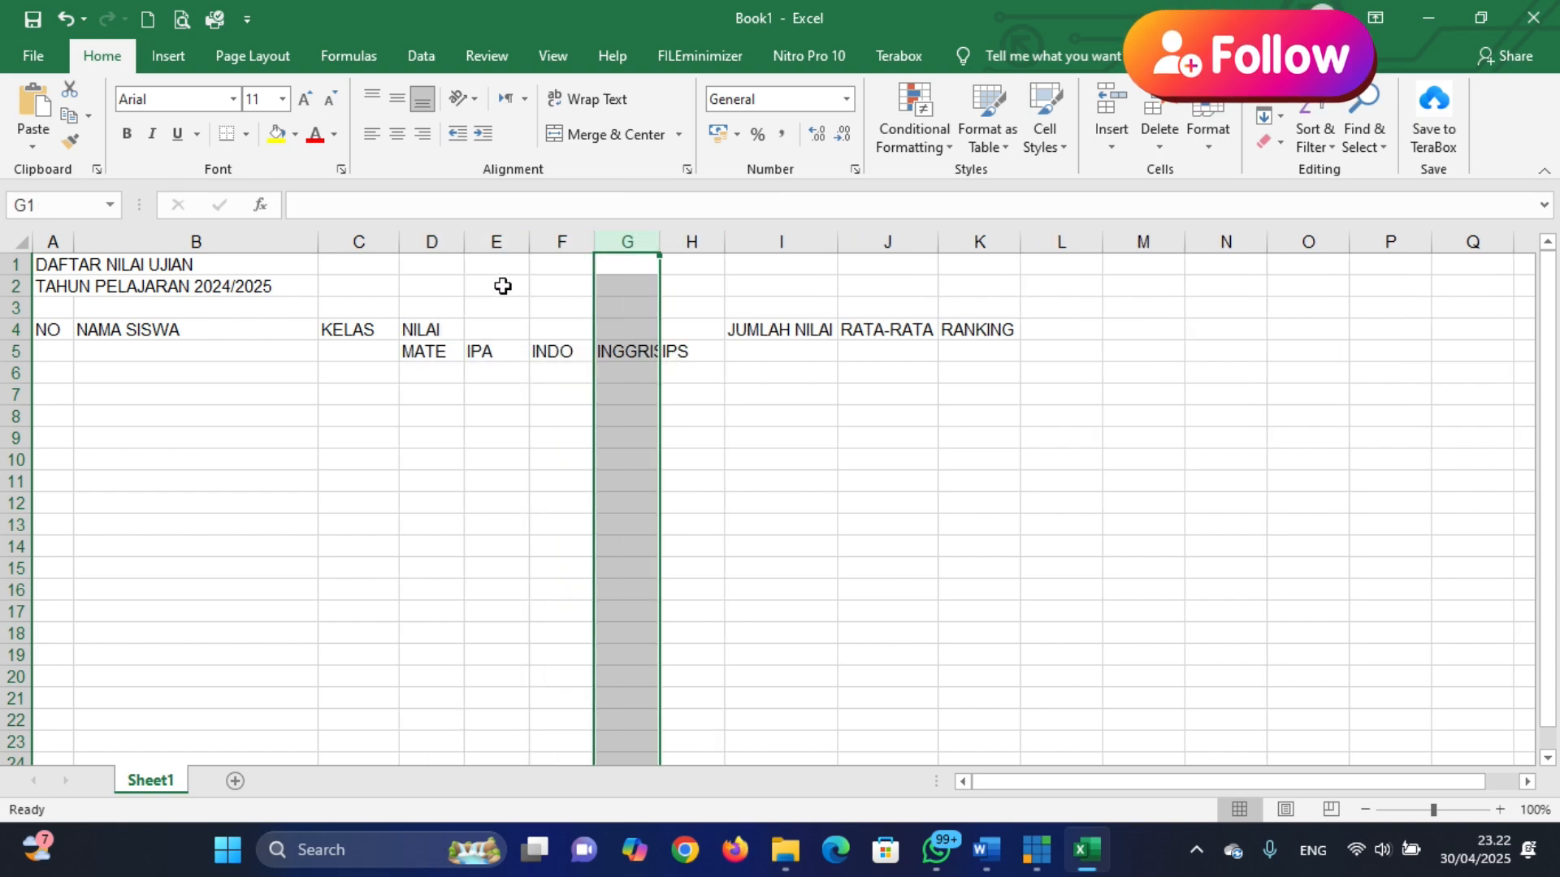
pyautogui.click(435, 240)
pyautogui.moveTo(464, 241); pyautogui.dragTo(716, 246)
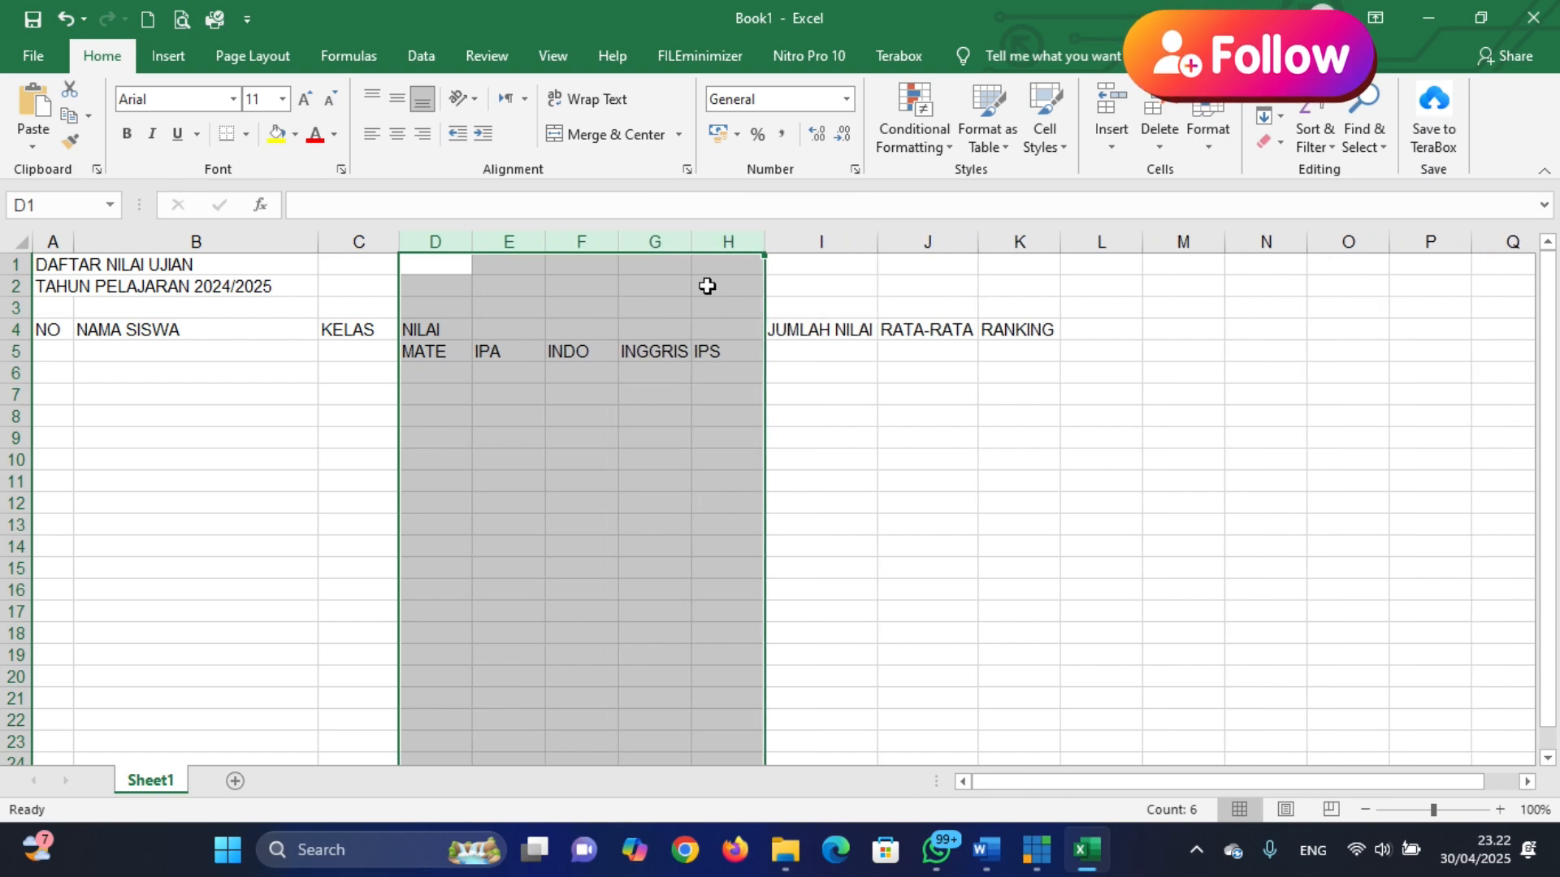
pyautogui.click(863, 486)
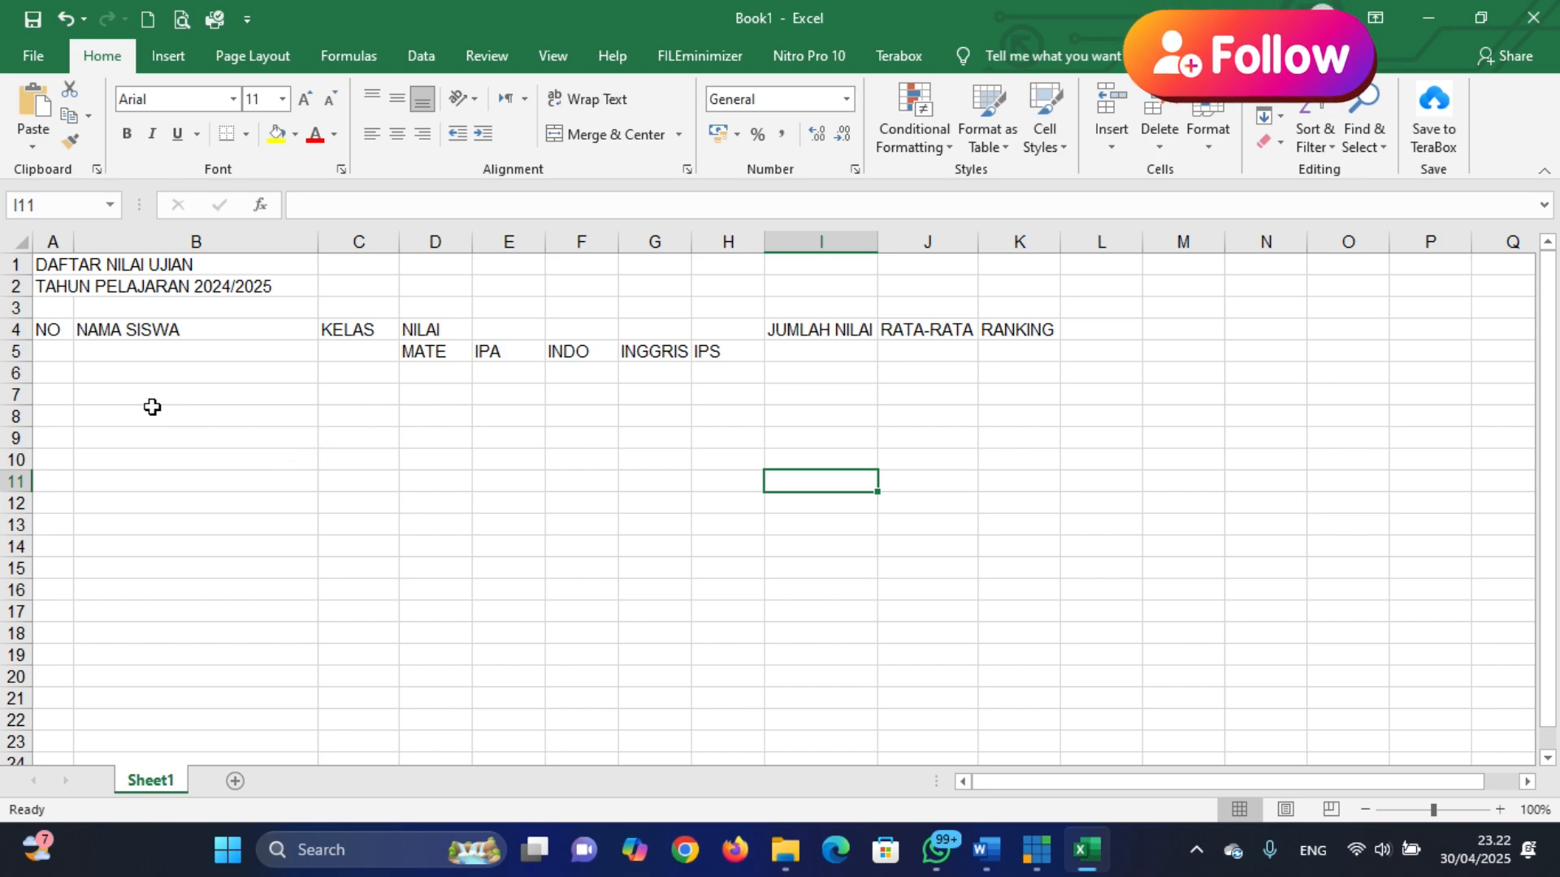
pyautogui.click(355, 411)
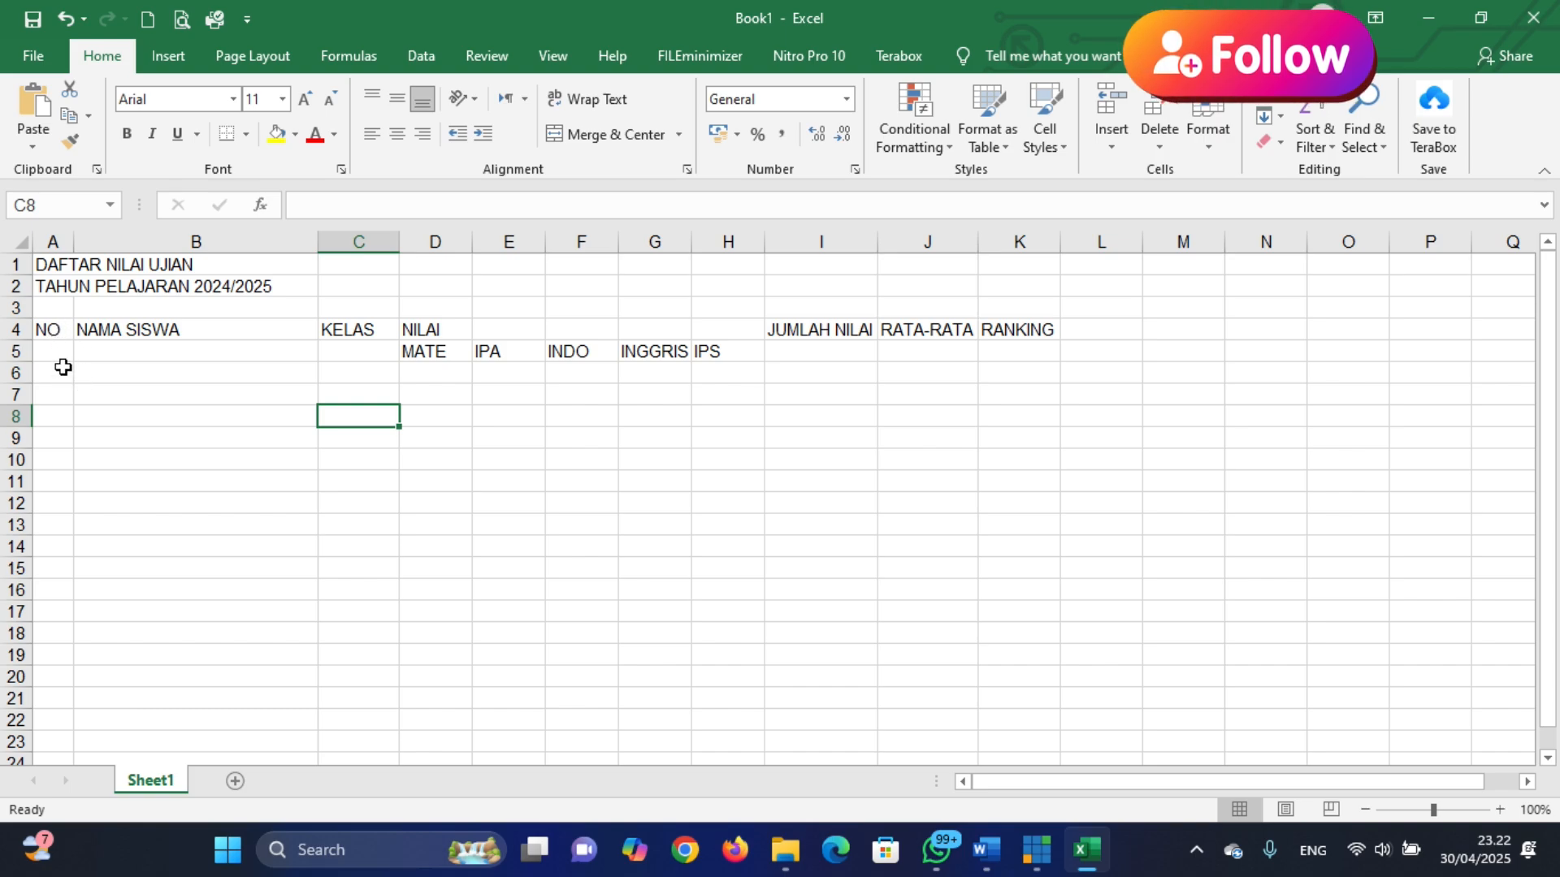
# Enter number 1 in A6 and the first student's name in B6
pyautogui.click(62, 370)
pyautogui.write('1')
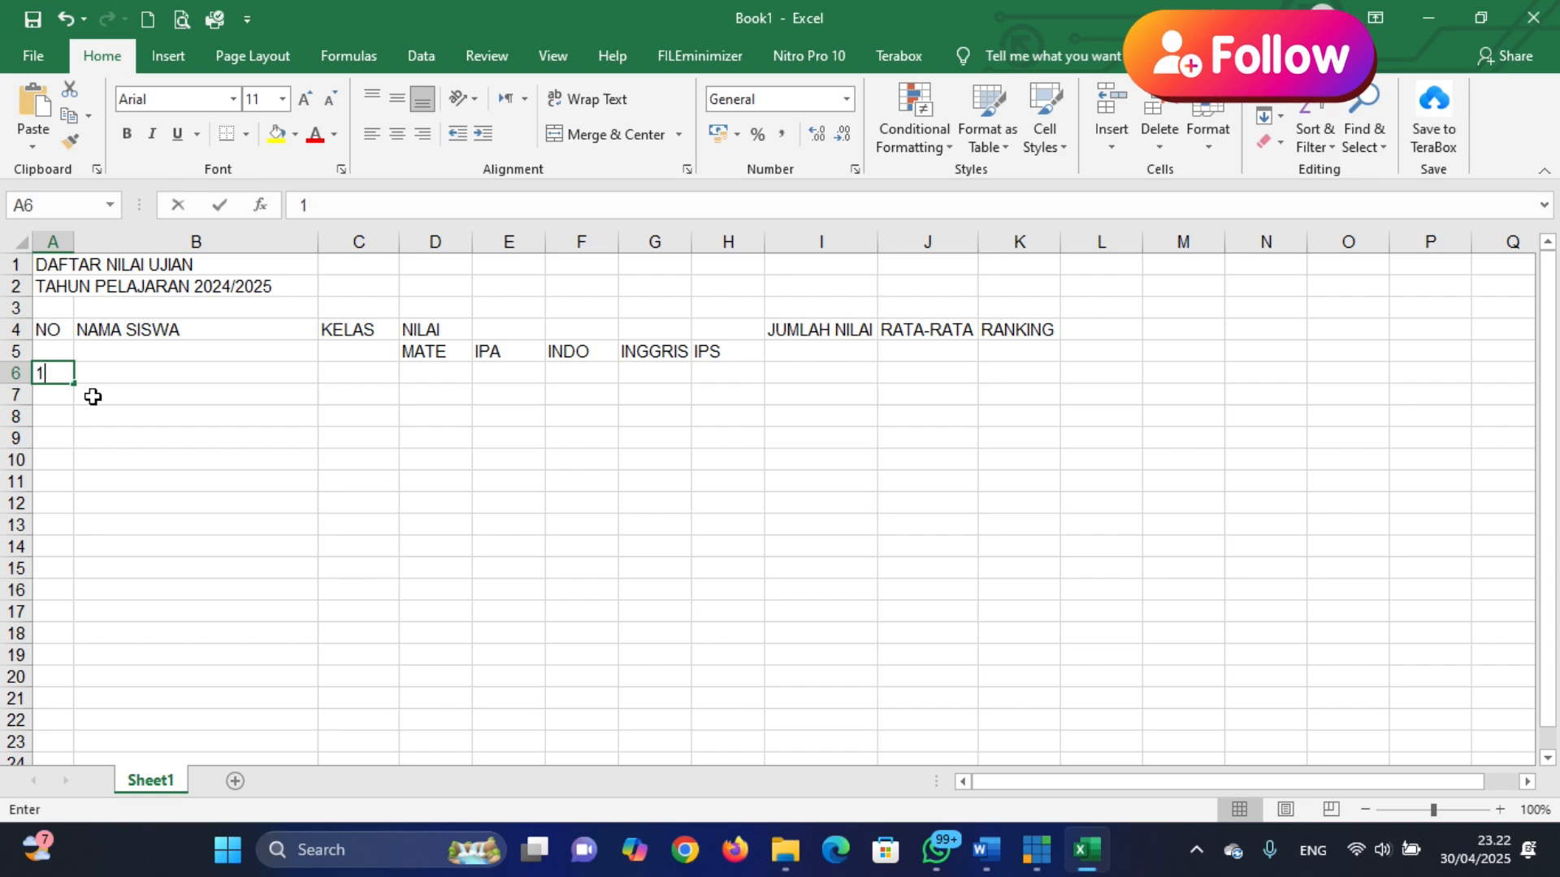
pyautogui.press('Tab')
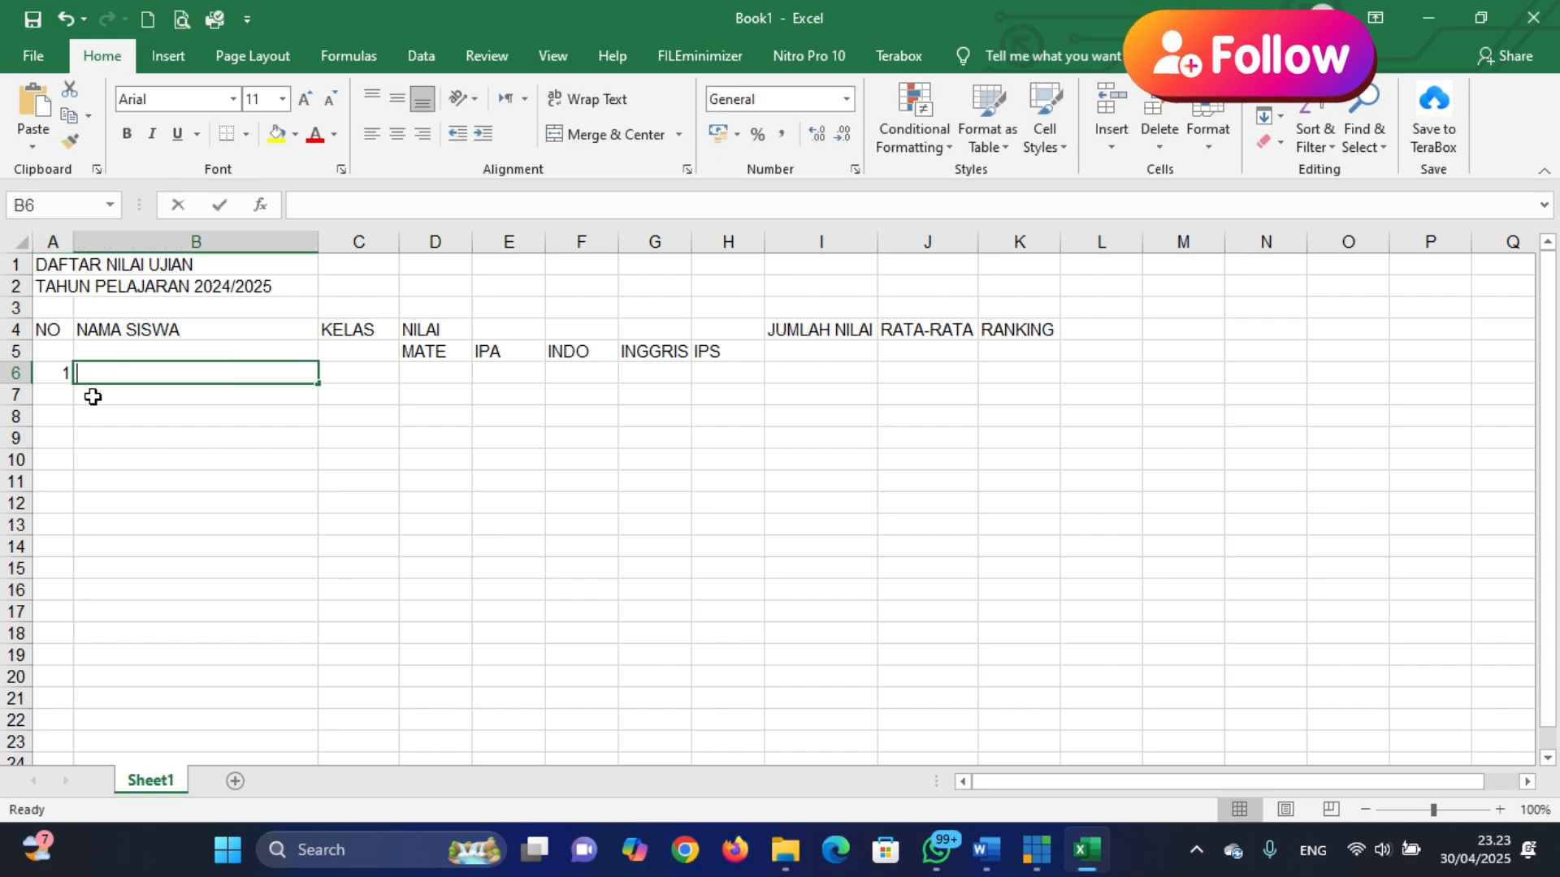
pyautogui.write('DADAP')
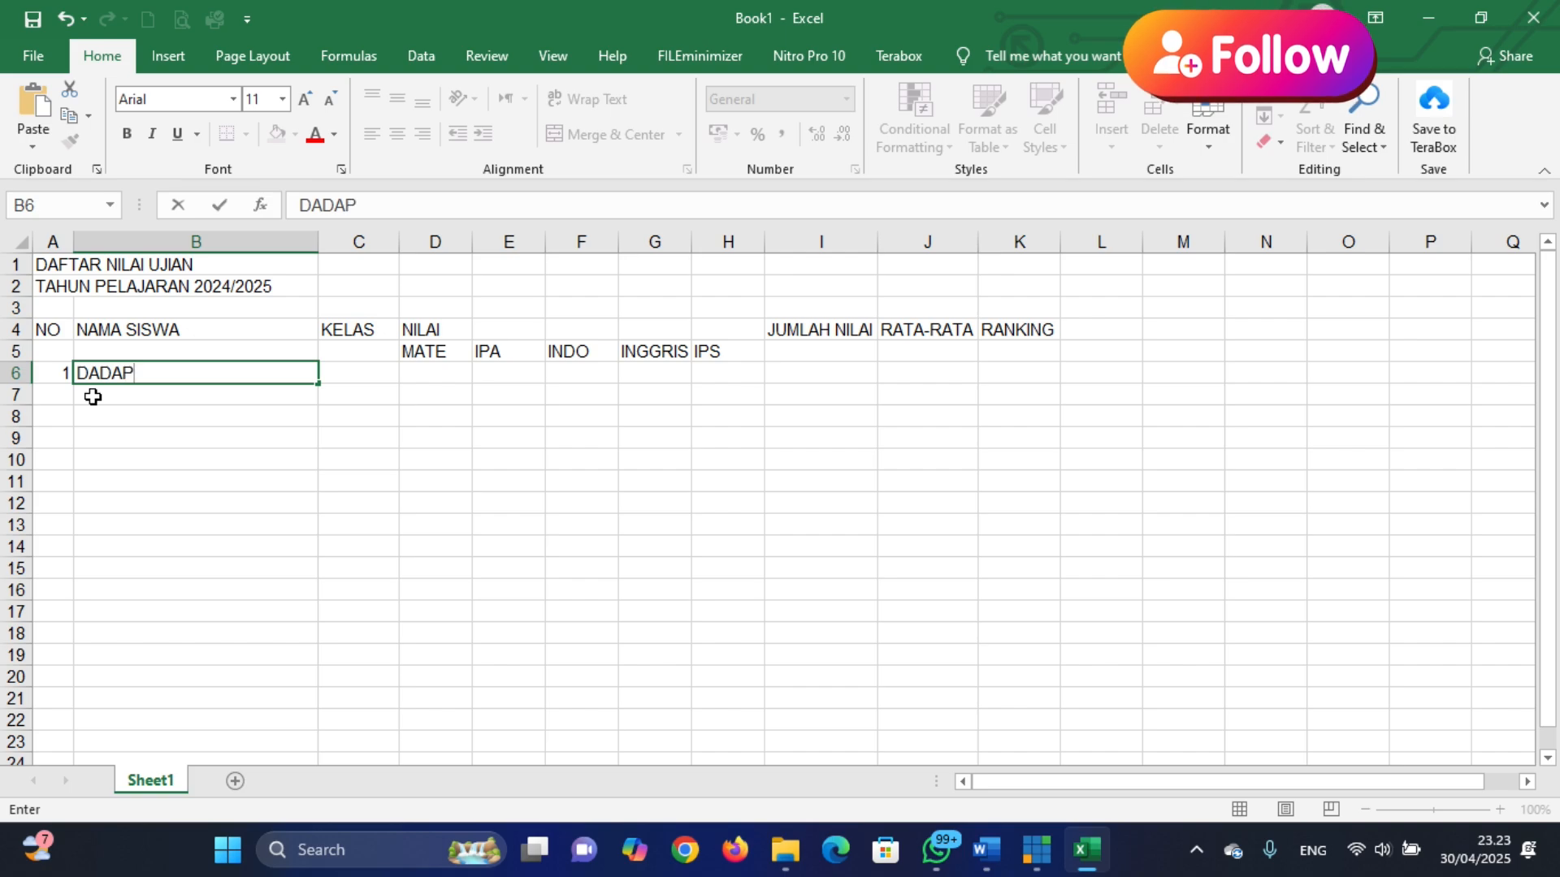
pyautogui.press('Return')
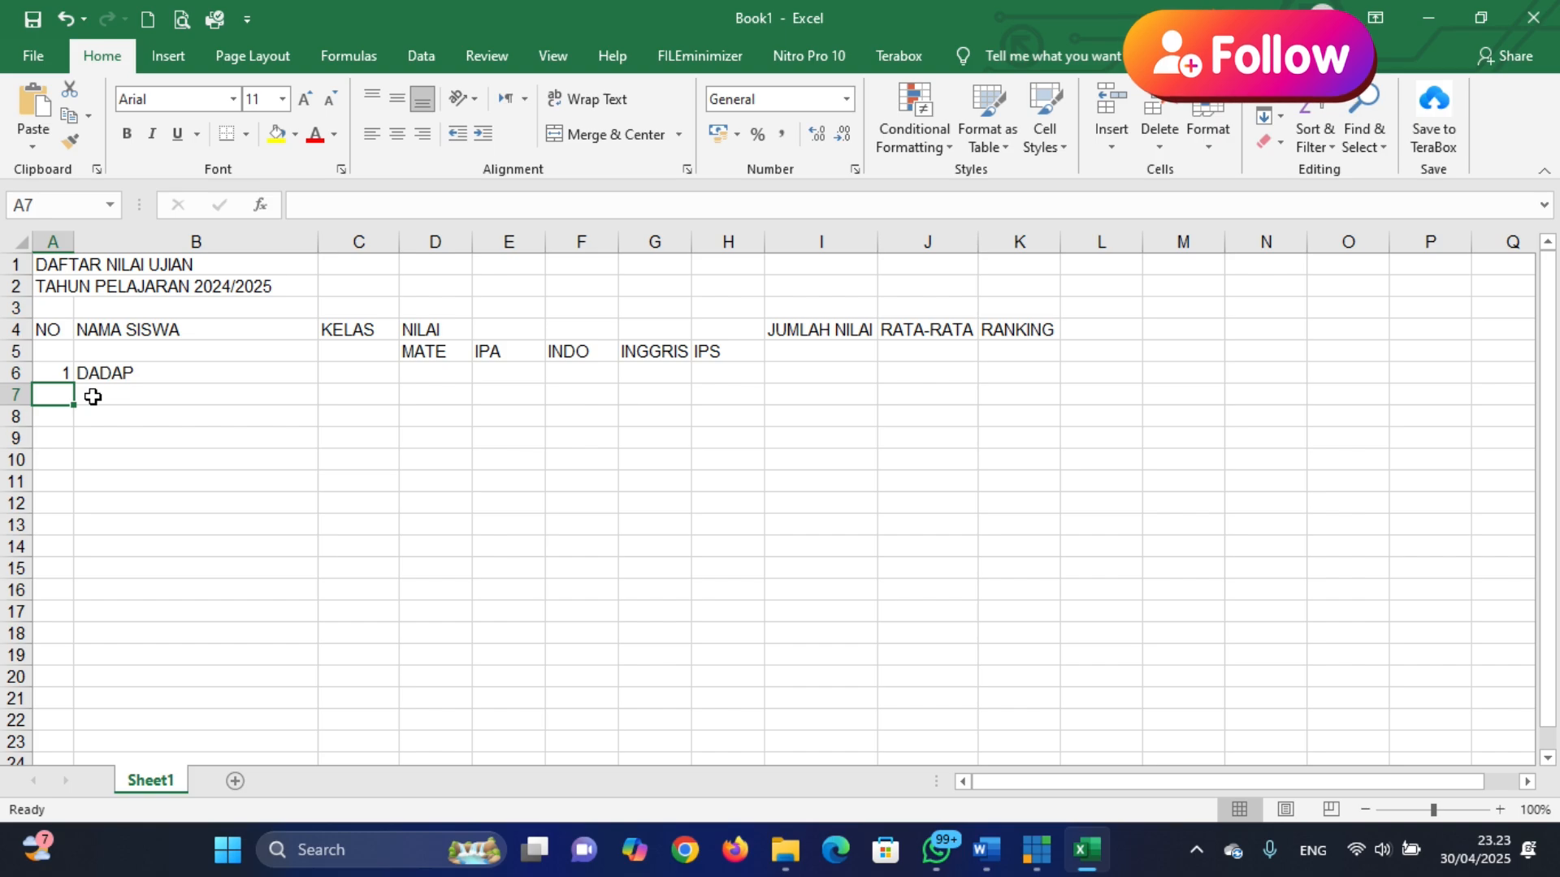
# Enter 2 in A7 and extend the NO numbering from A6:A7 as a series down to 5 in A10
pyautogui.write('2')
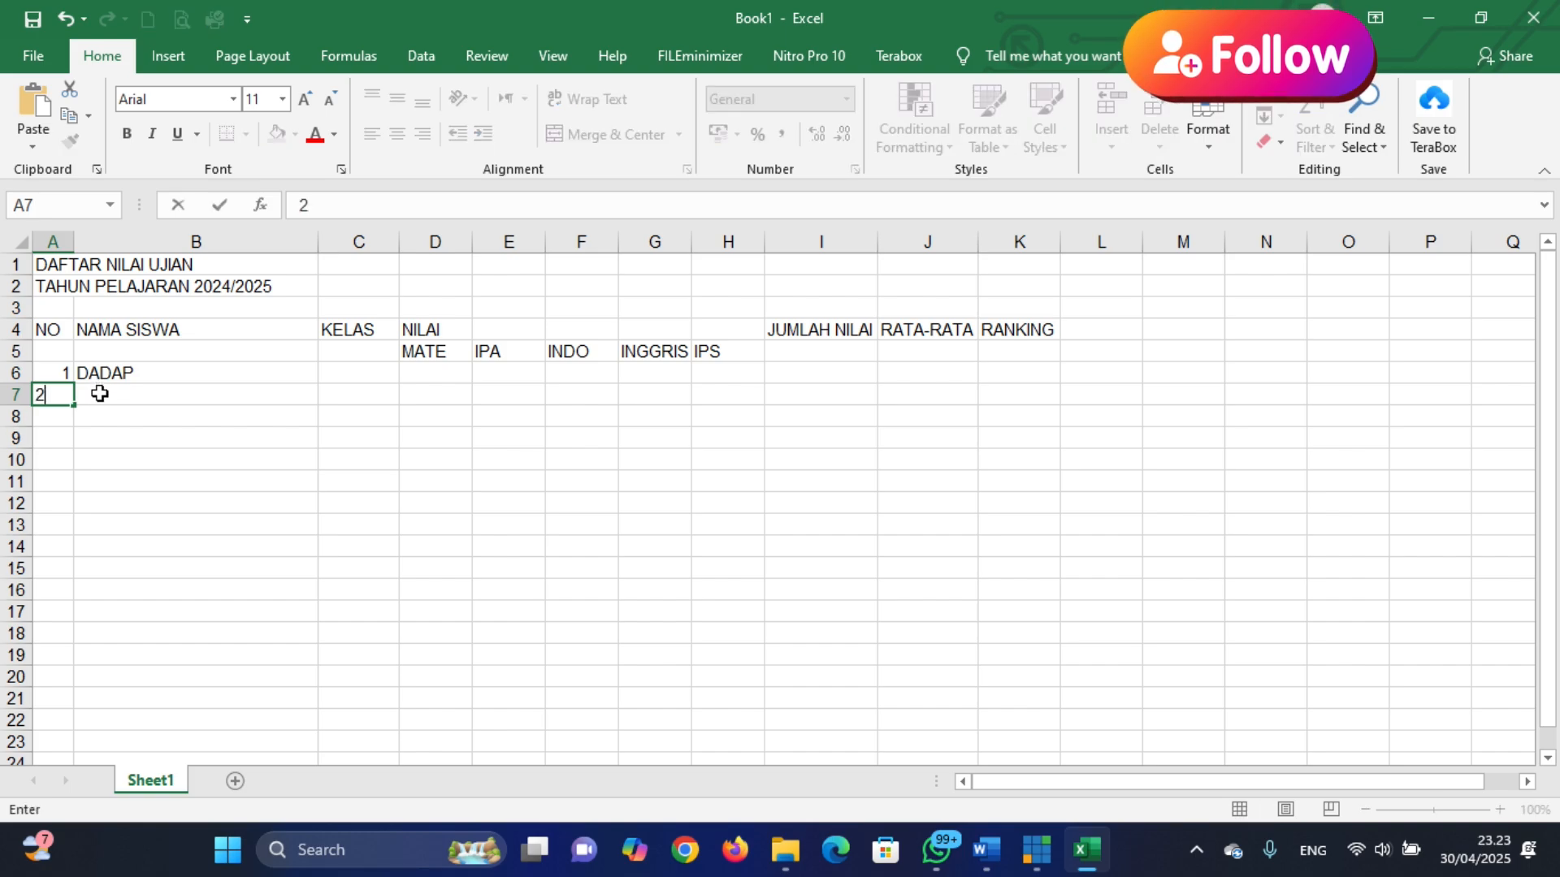
pyautogui.click(93, 410)
pyautogui.moveTo(54, 374); pyautogui.dragTo(13, 699)
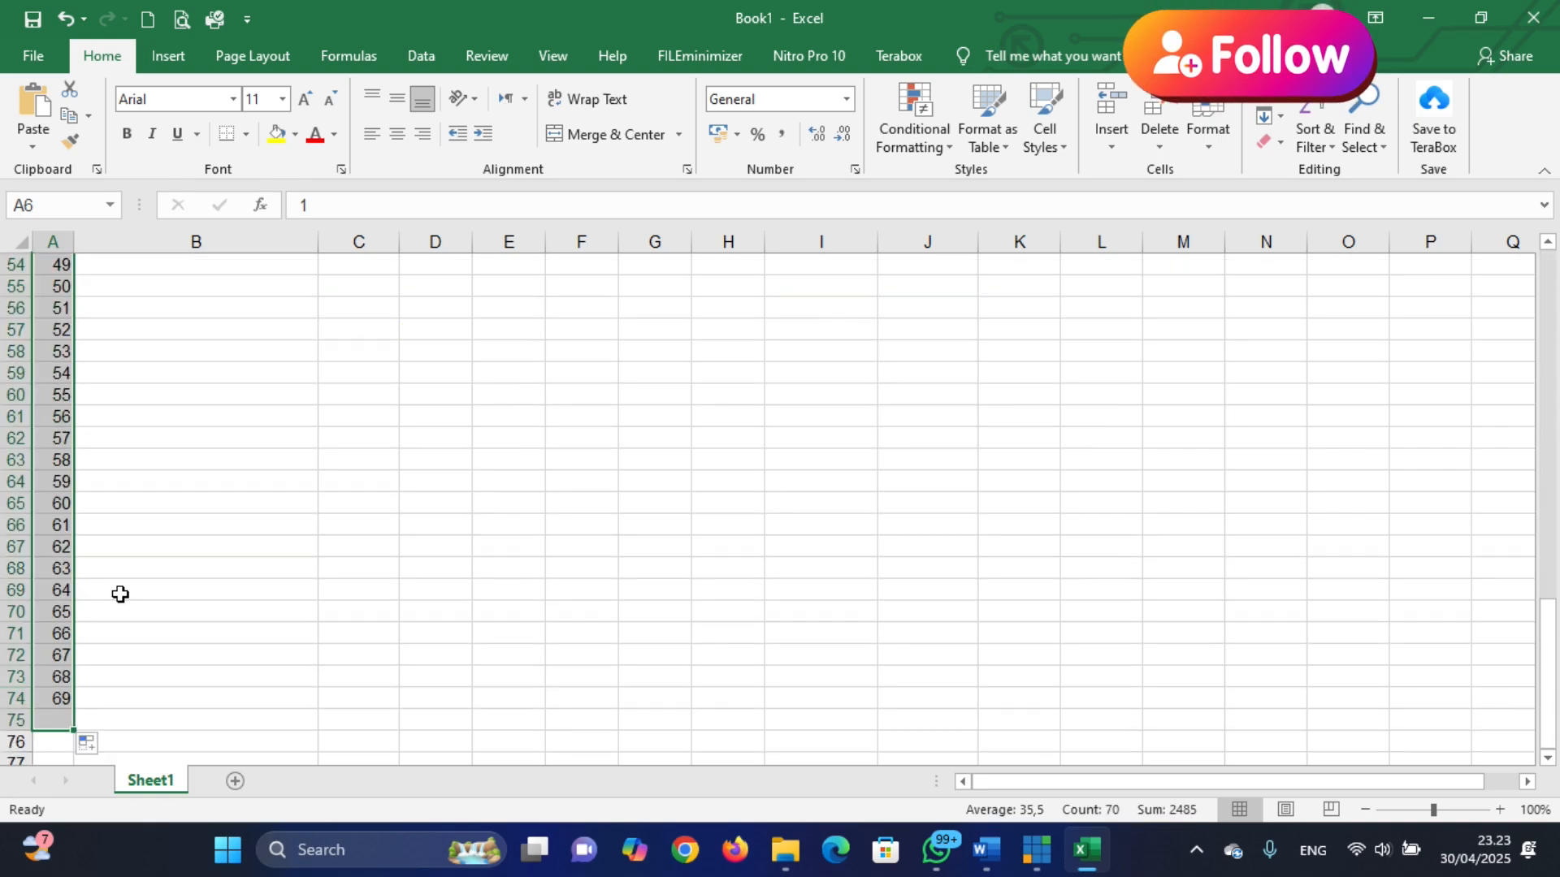
pyautogui.hotkey('ctrl', 'z')
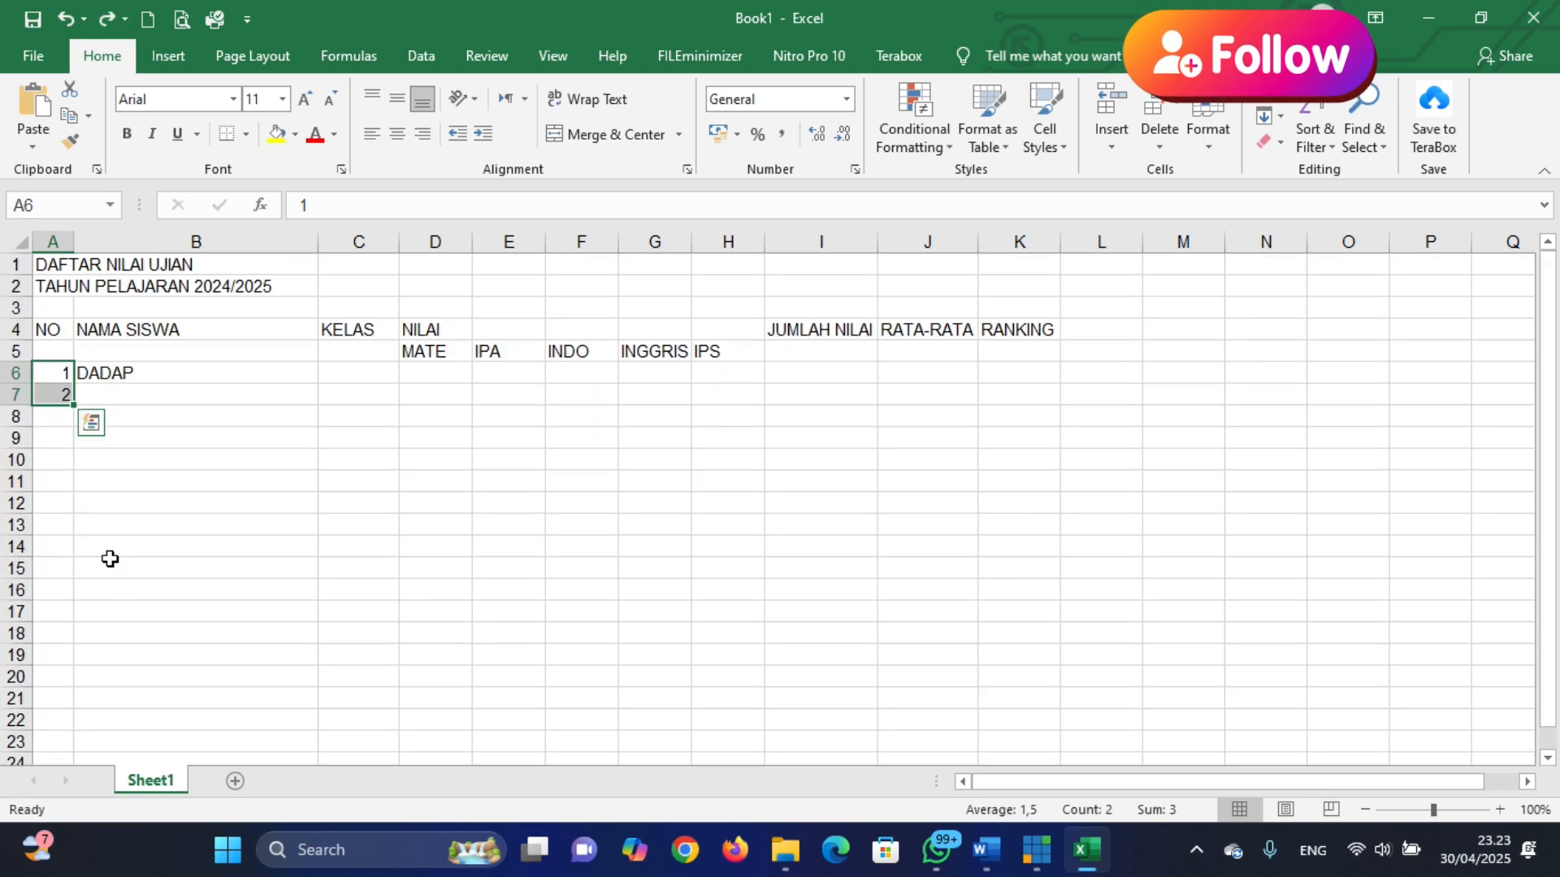
pyautogui.click(59, 419)
pyautogui.click(61, 377)
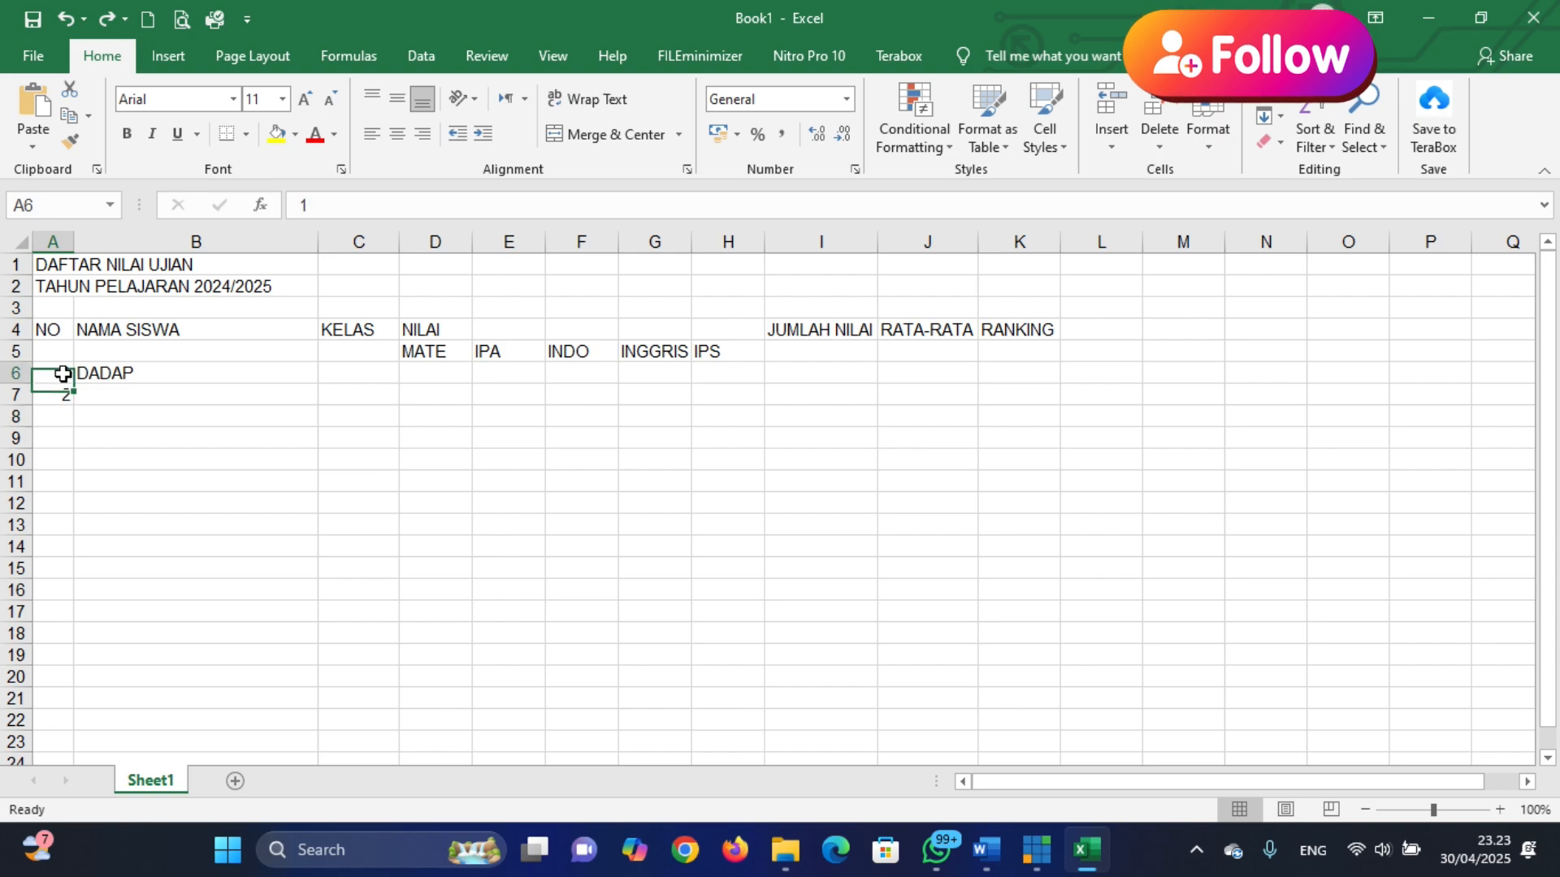
pyautogui.moveTo(61, 377); pyautogui.dragTo(63, 467)
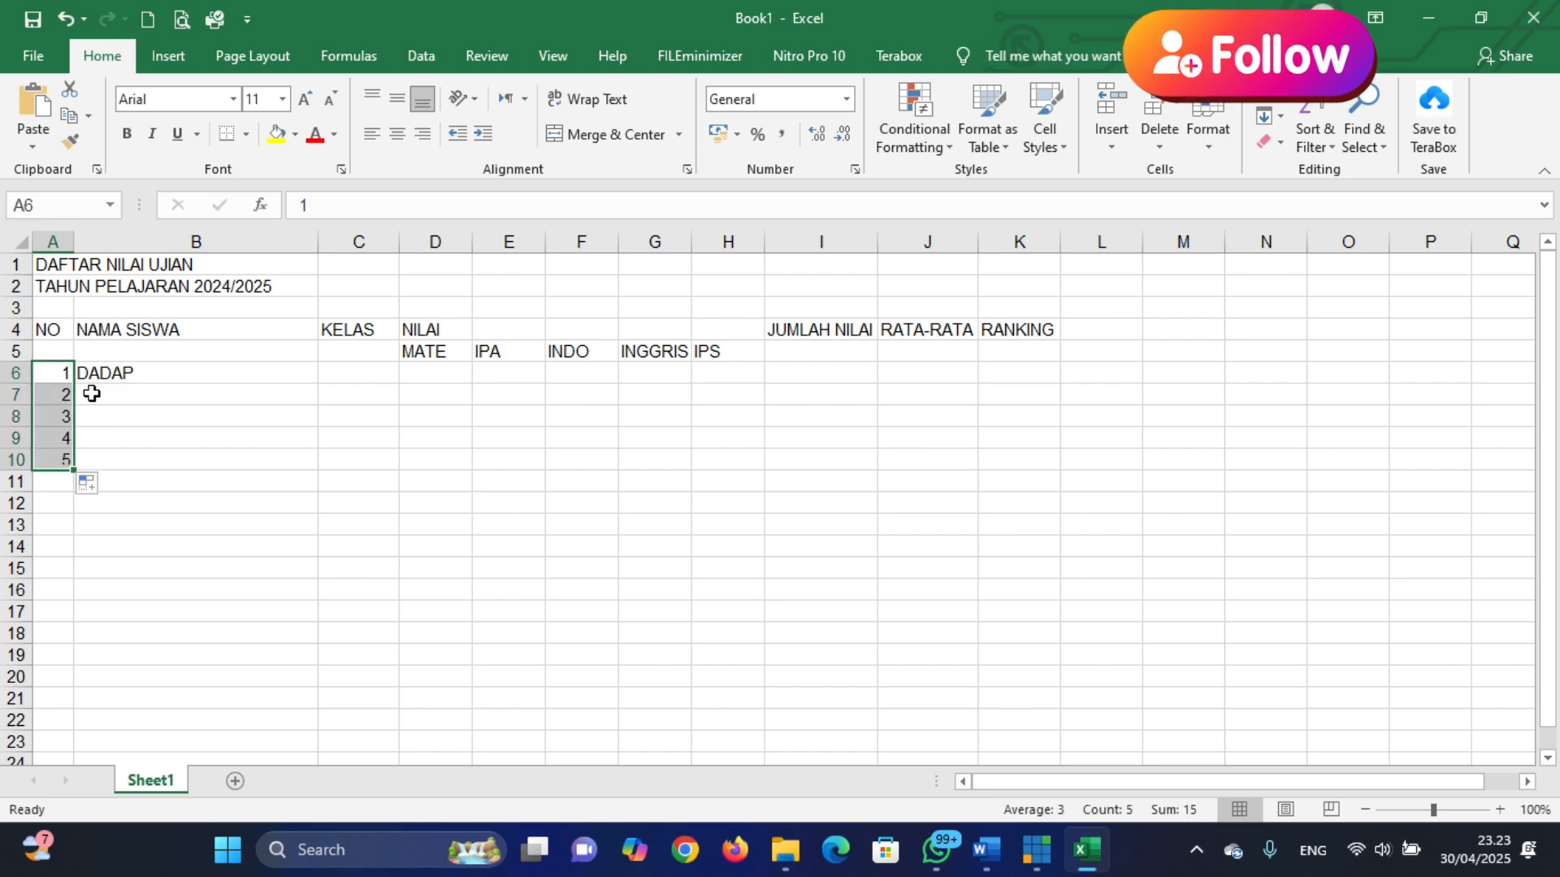
# Enter the names of the remaining four students in B7 through B10 of the NAMA SISWA column
pyautogui.click(99, 394)
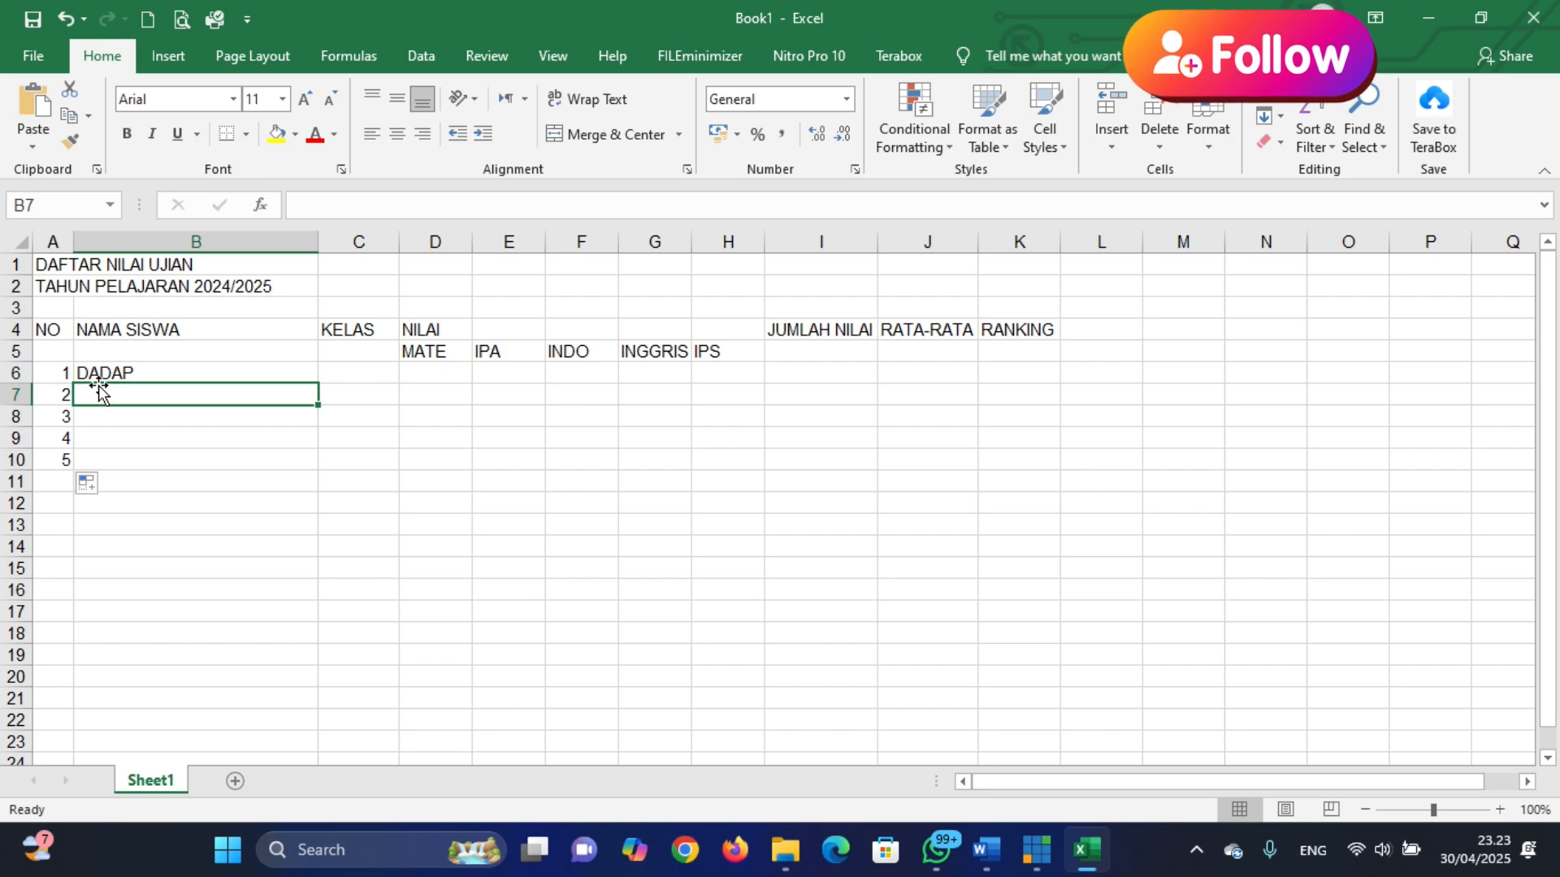
pyautogui.write('RARAP')
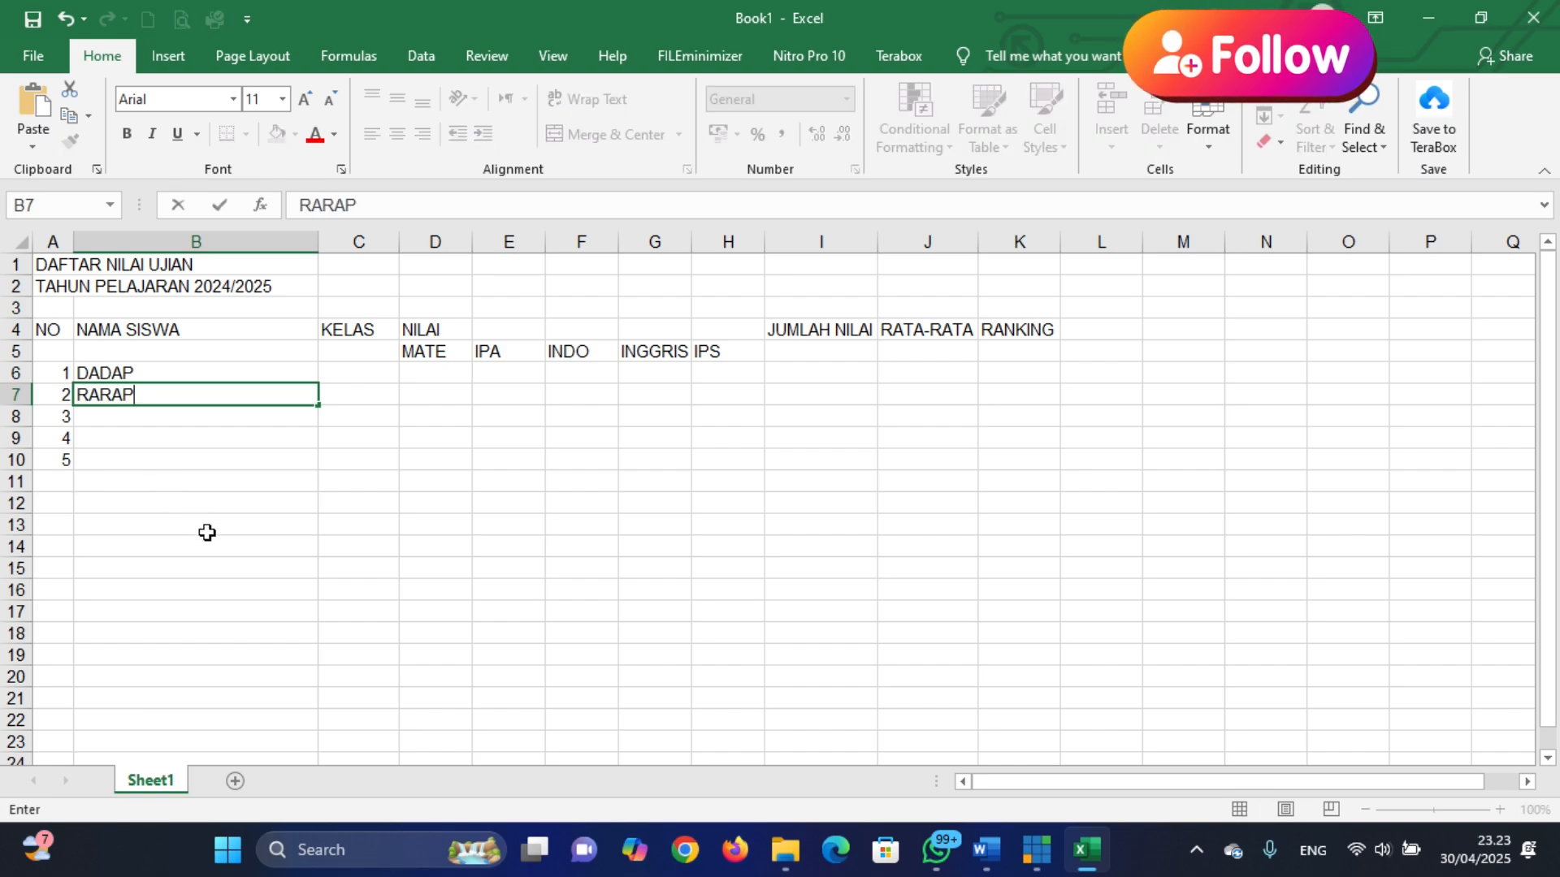
pyautogui.press('Return')
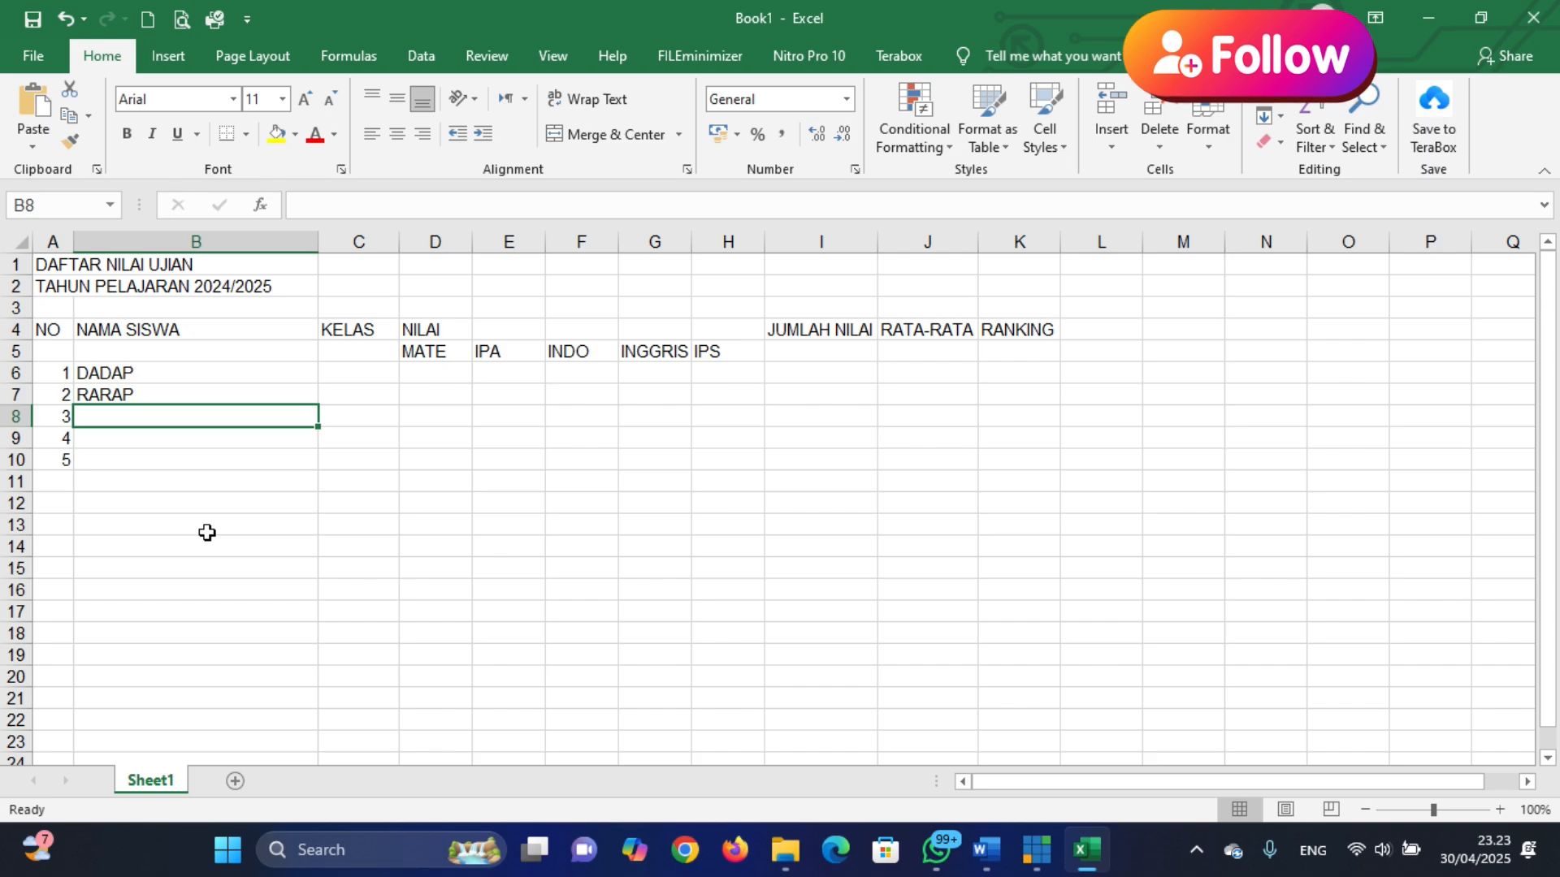
pyautogui.write('KAKAP')
pyautogui.press('Return')
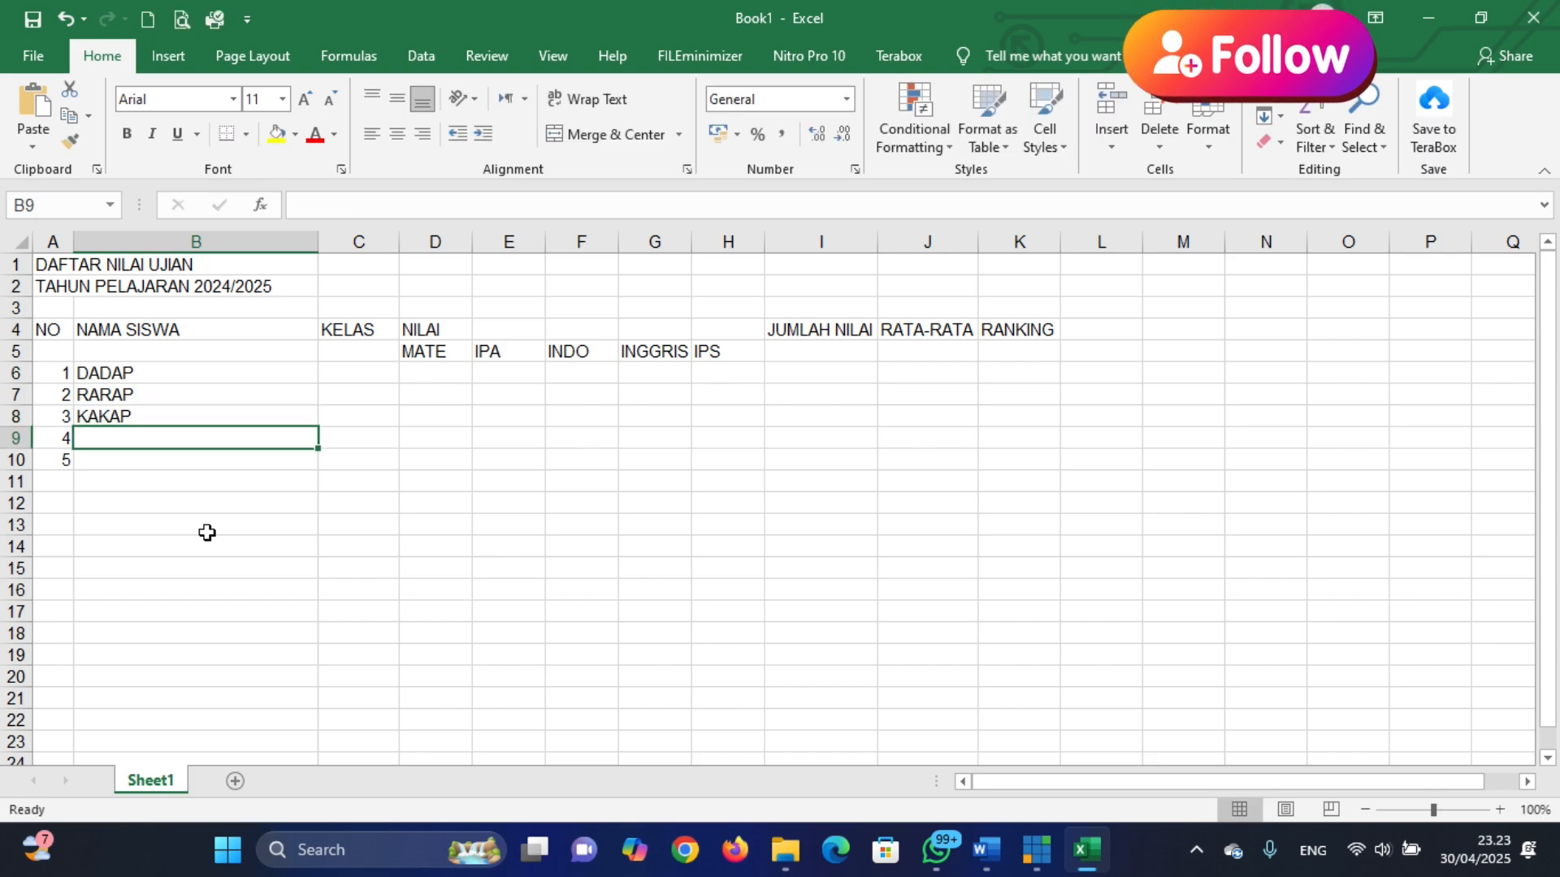
pyautogui.write('KIKIP')
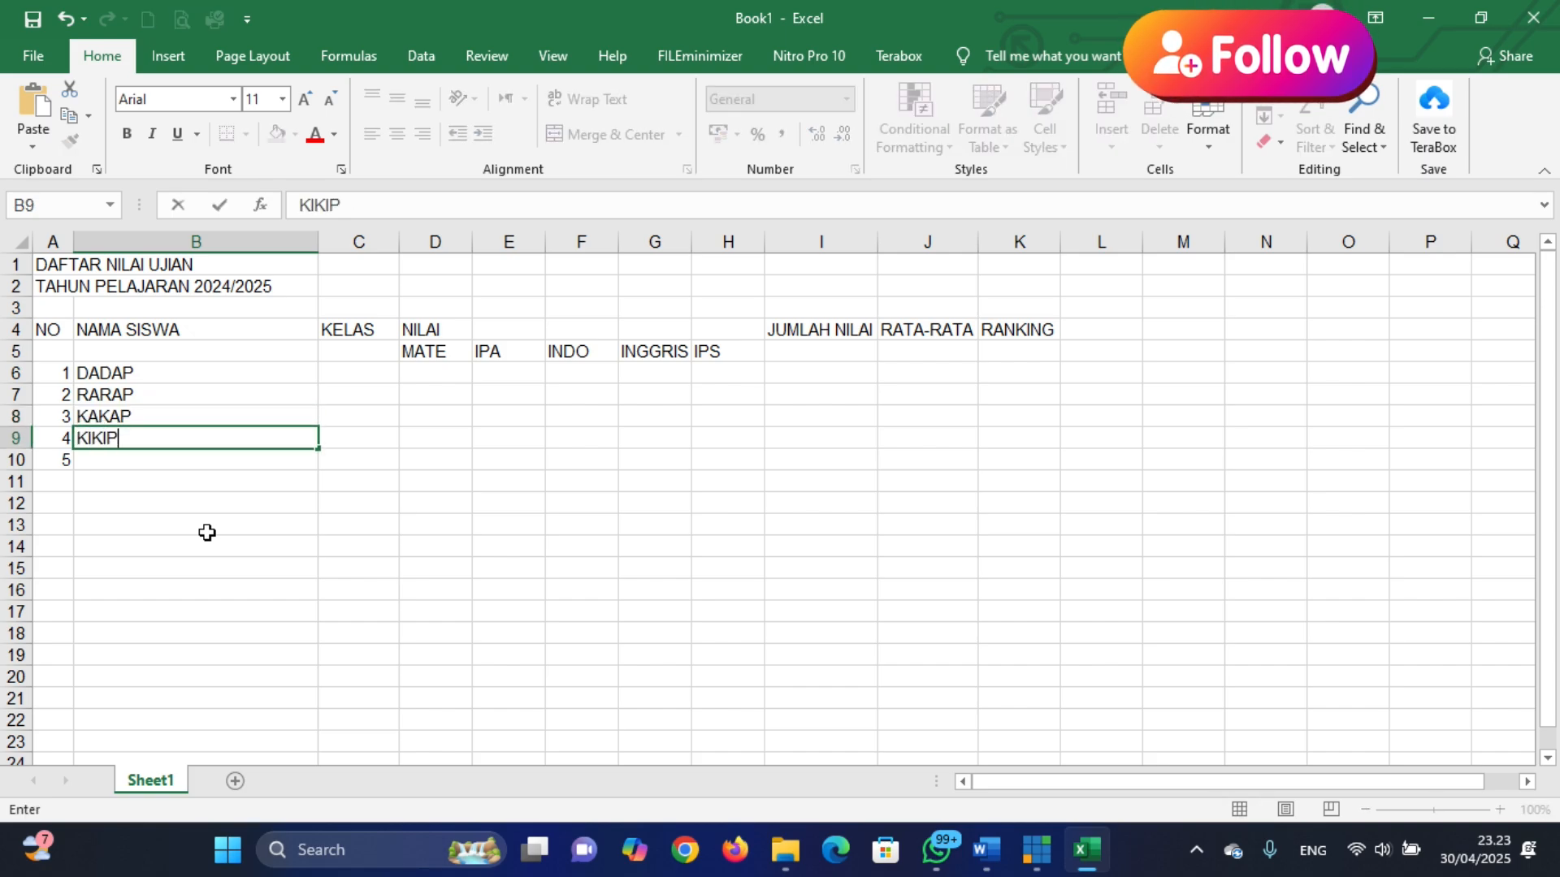
pyautogui.press('Return')
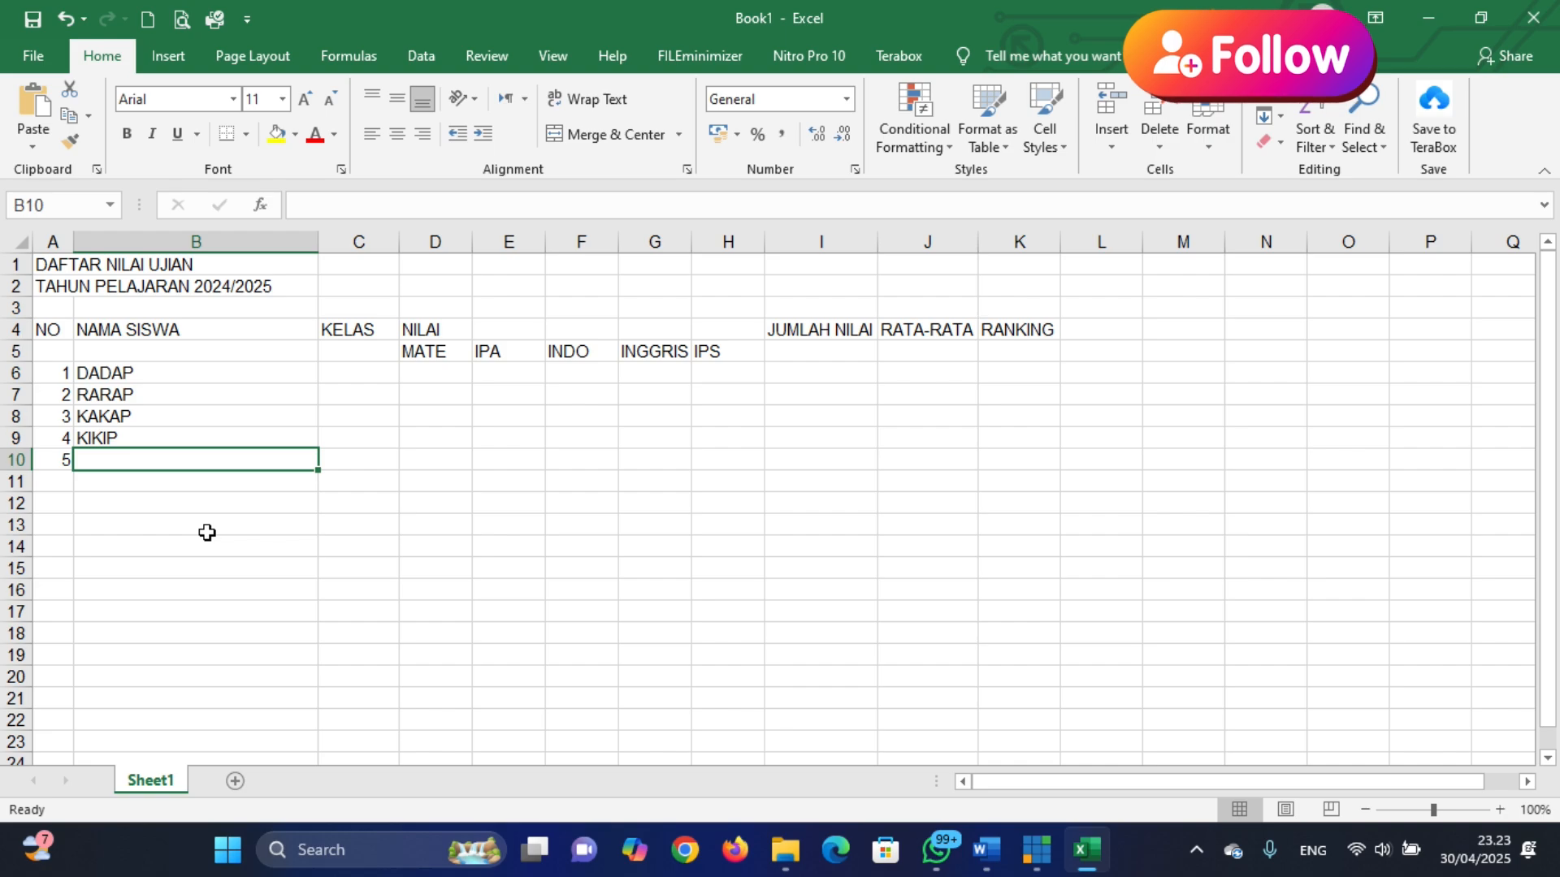
pyautogui.write('DEDEP')
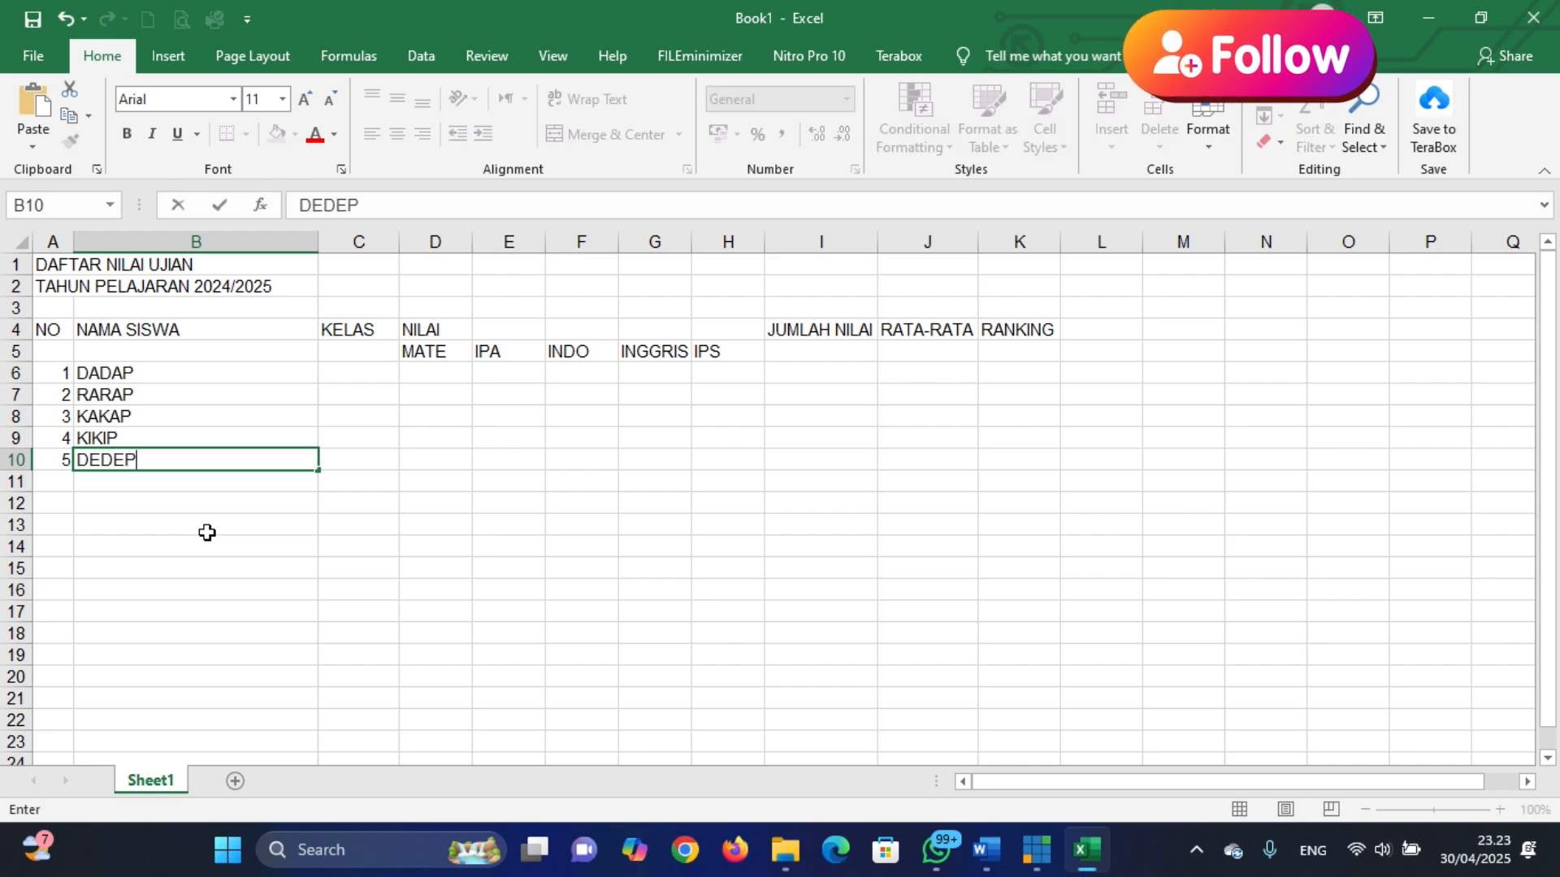
pyautogui.click(231, 609)
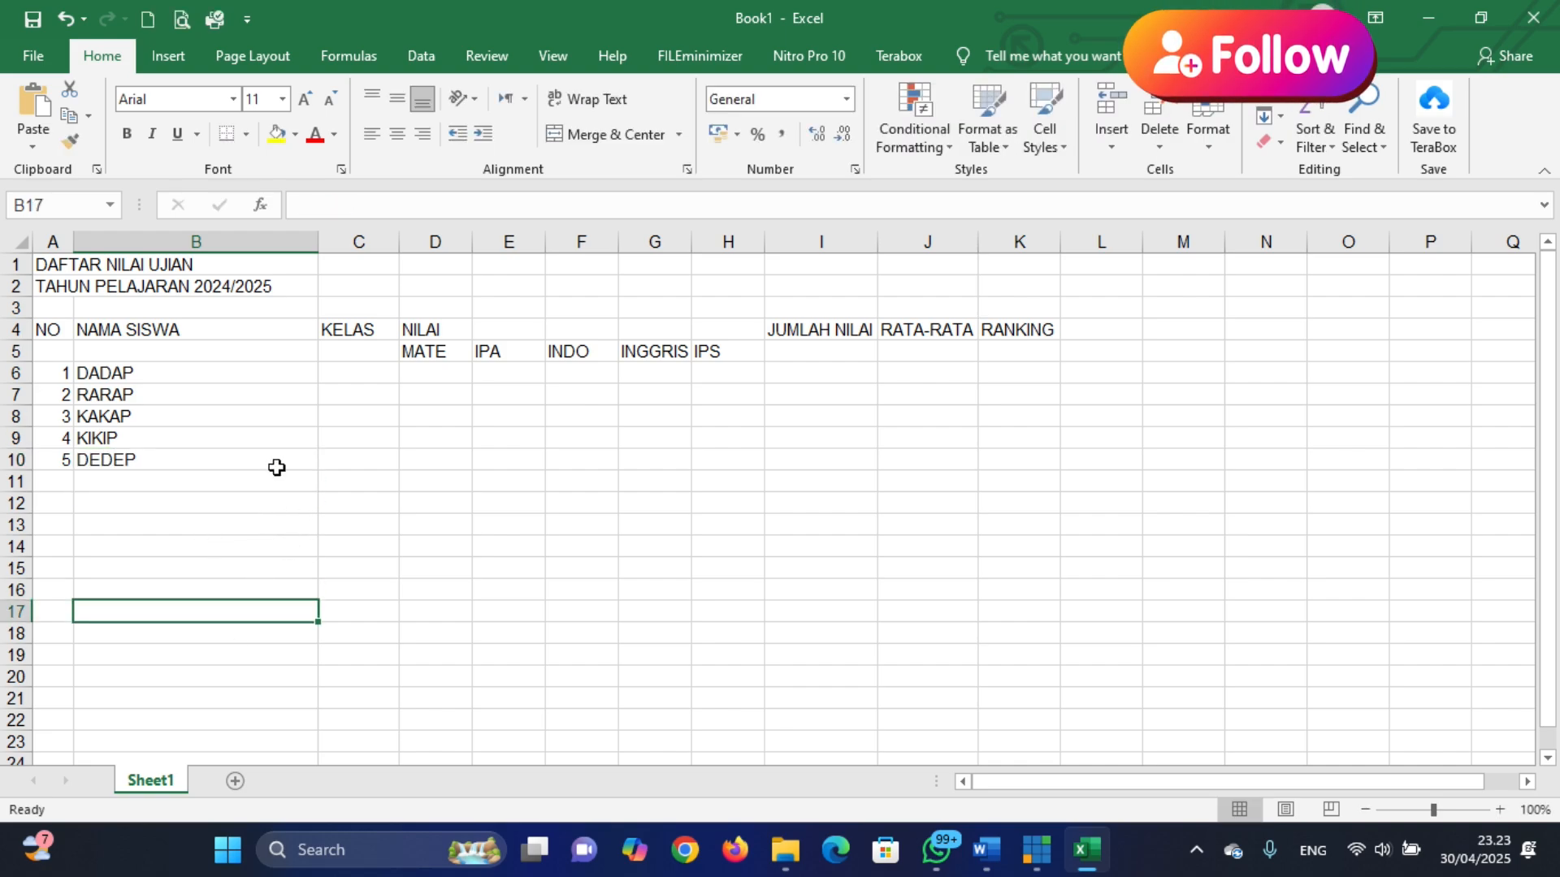
# Fill the KELAS column in C6 through C10 with the classes 9A, 9B, 9C, 9D and 9E
pyautogui.click(347, 370)
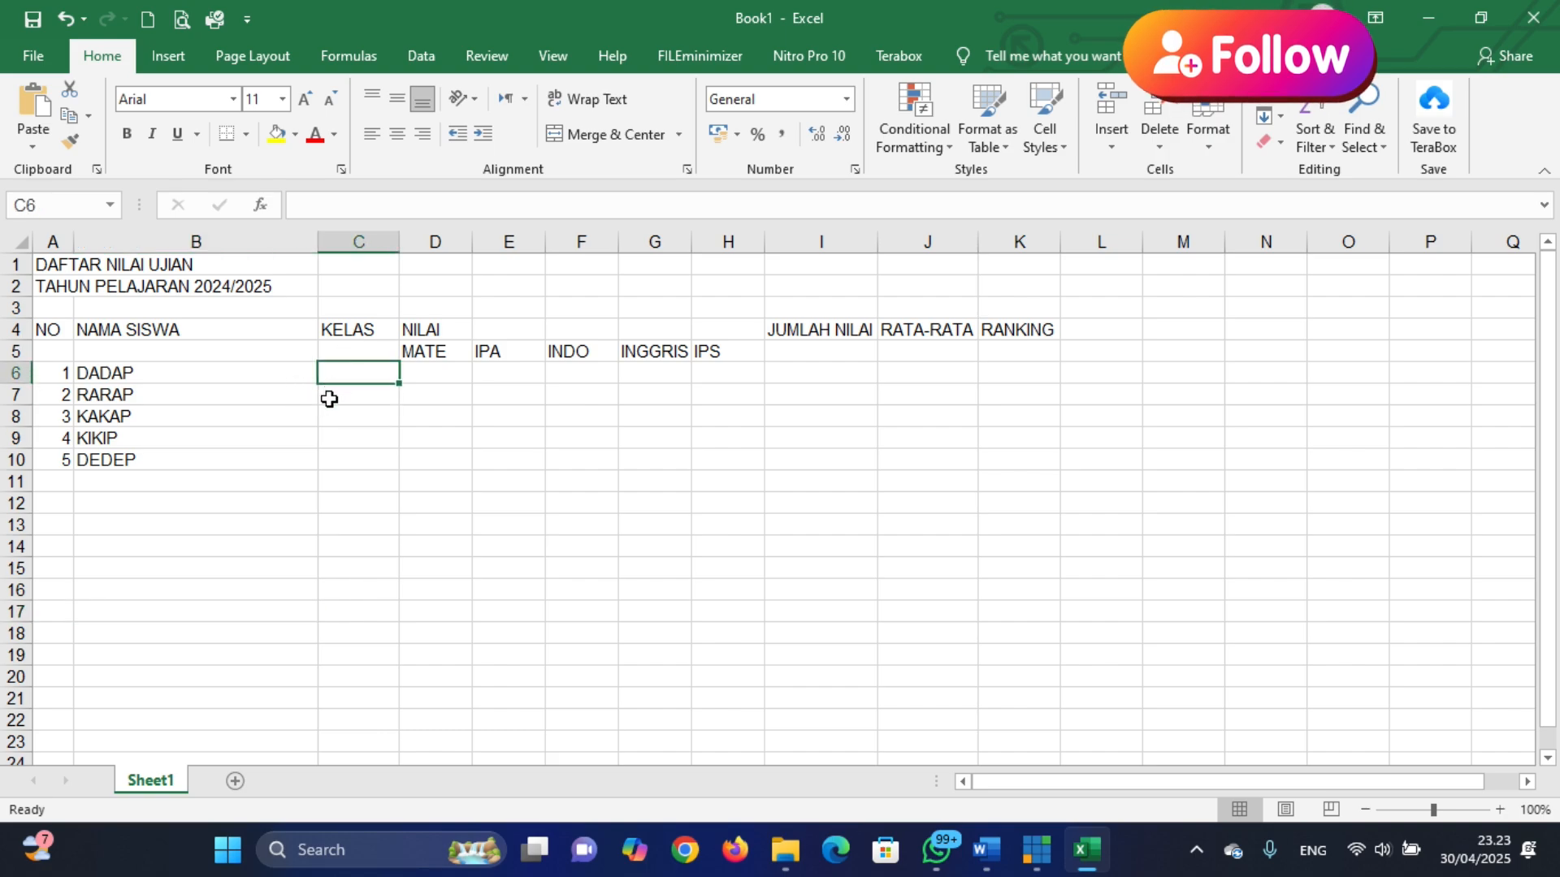
pyautogui.write('9A')
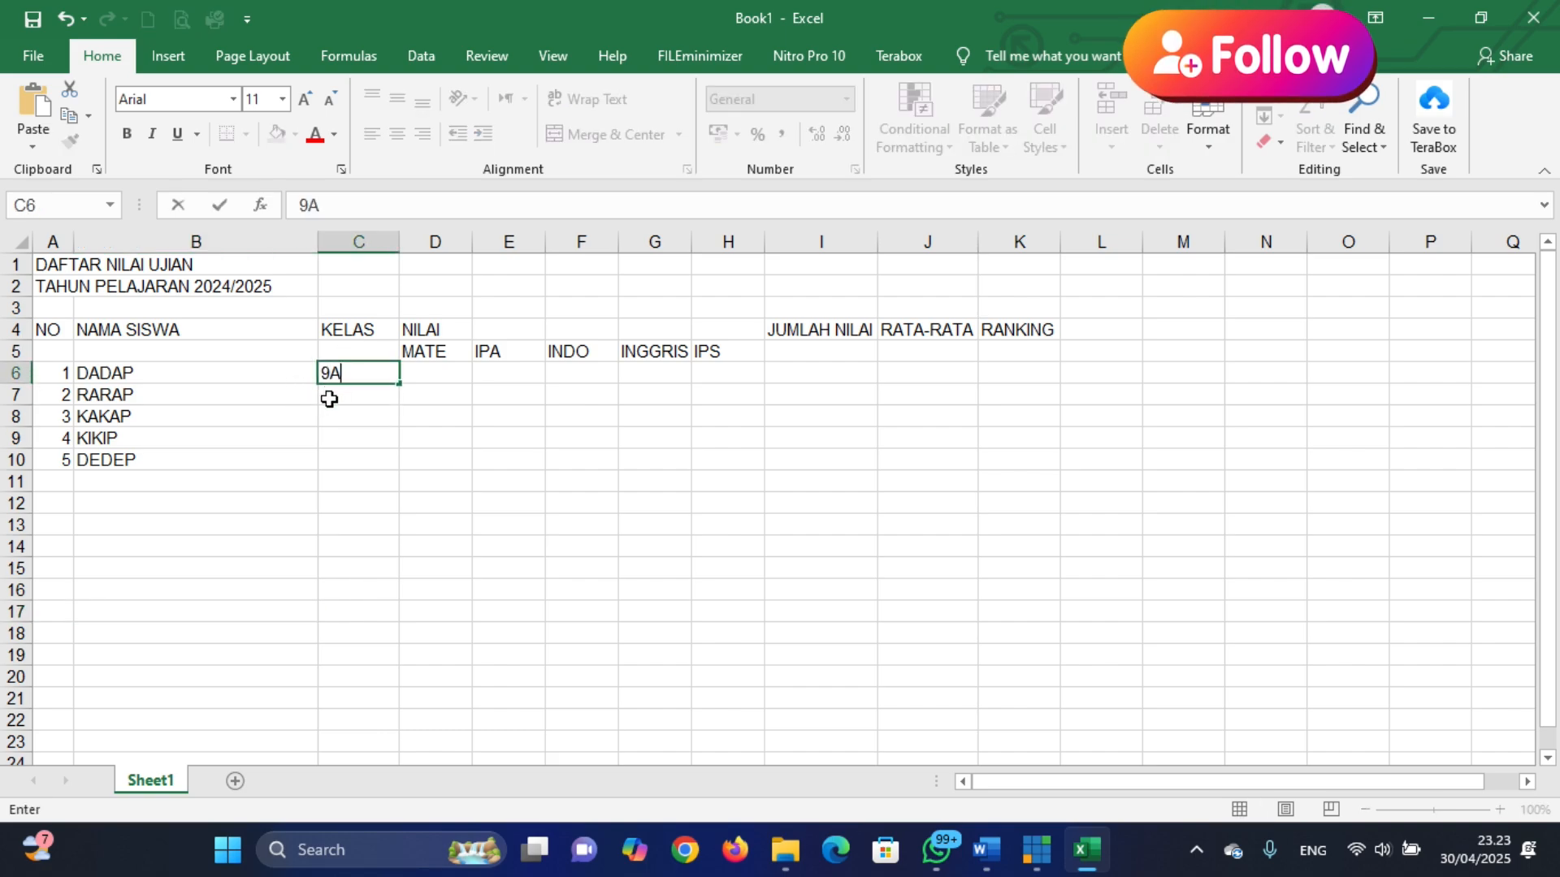
pyautogui.click(329, 399)
pyautogui.write('9')
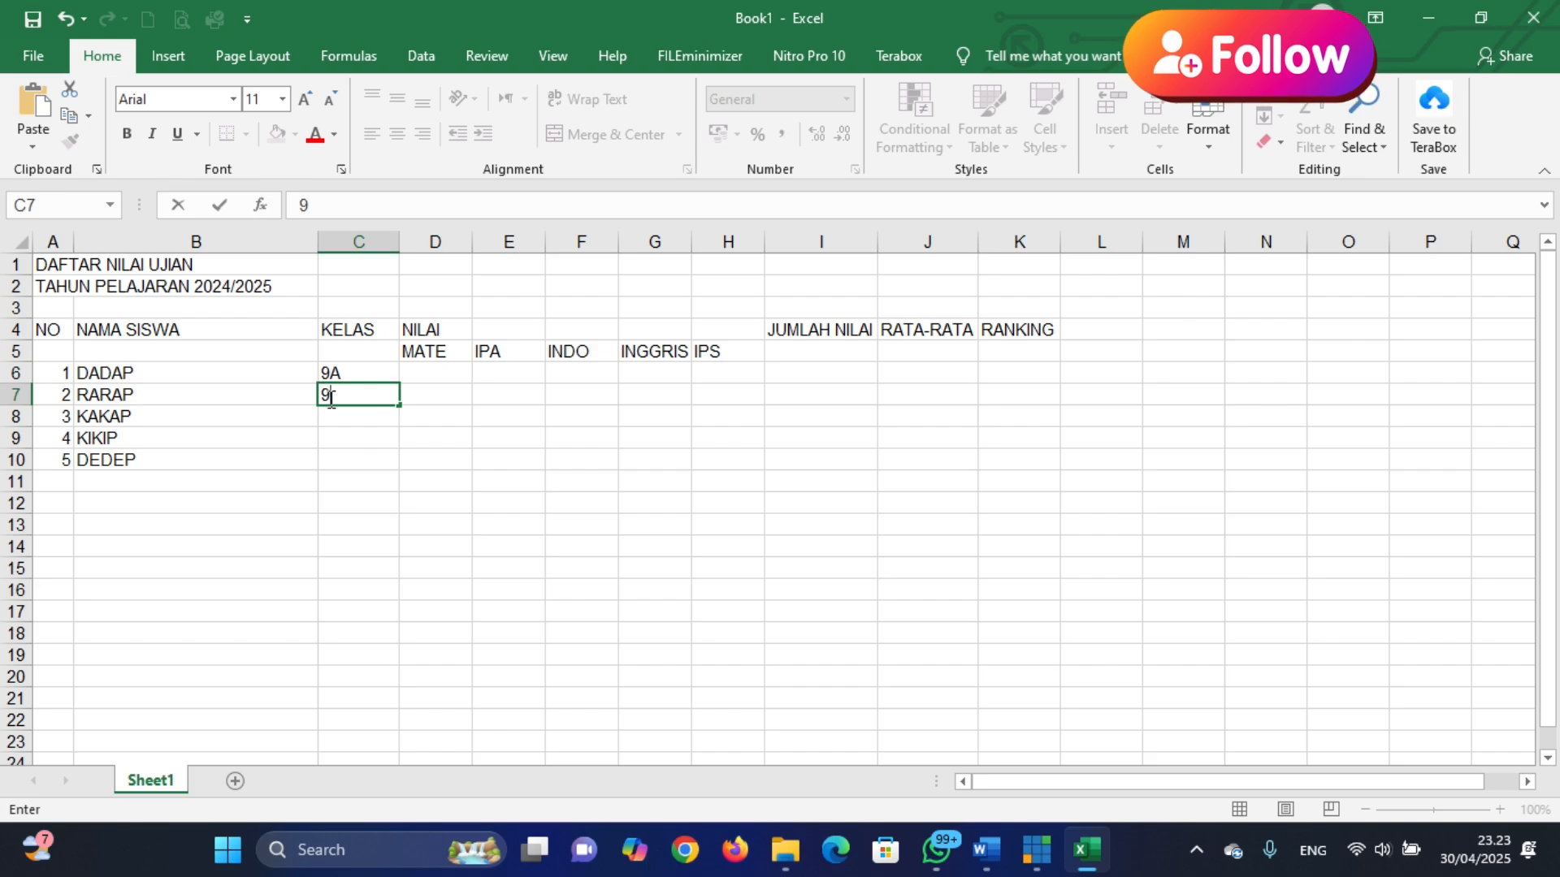
pyautogui.write('B')
pyautogui.press('Return')
pyautogui.write('9C')
pyautogui.press('Return')
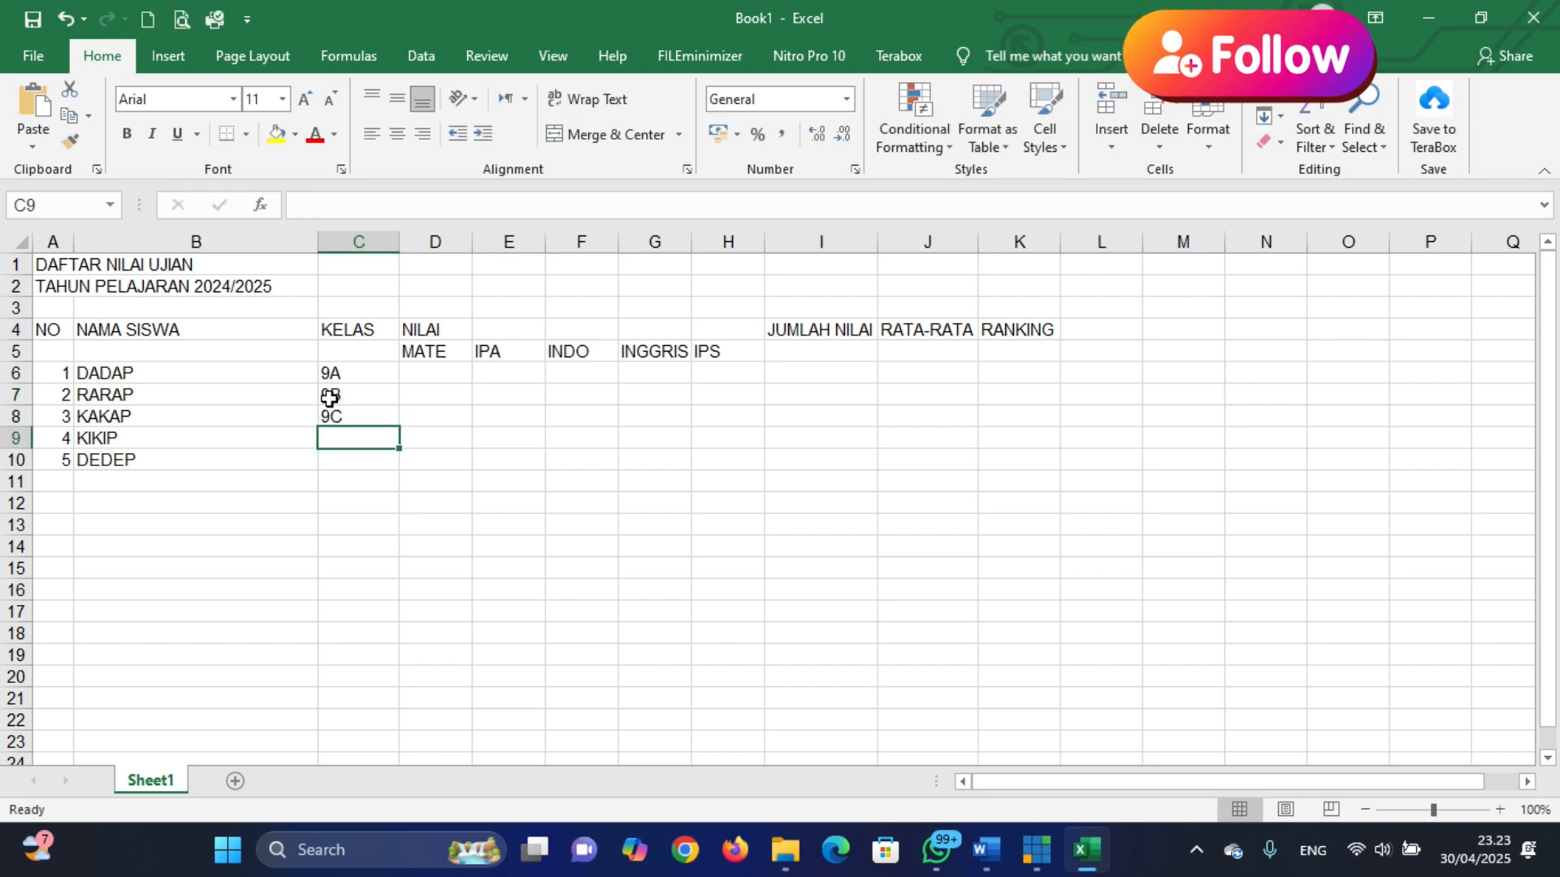
pyautogui.write('9D')
pyautogui.press('Return')
pyautogui.write('9')
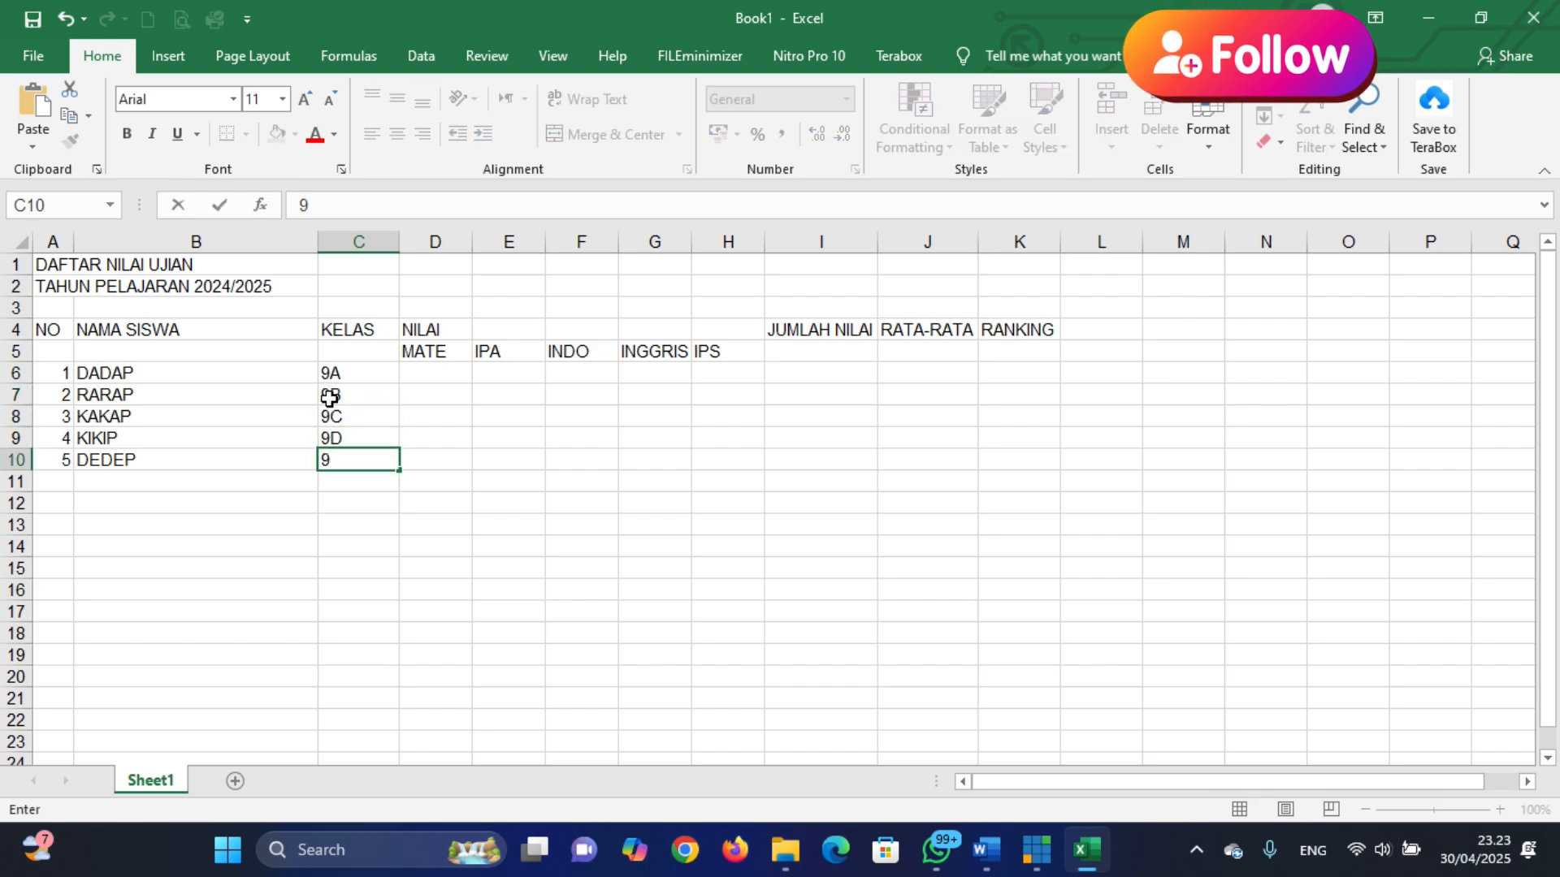
pyautogui.write('E')
pyautogui.click(428, 370)
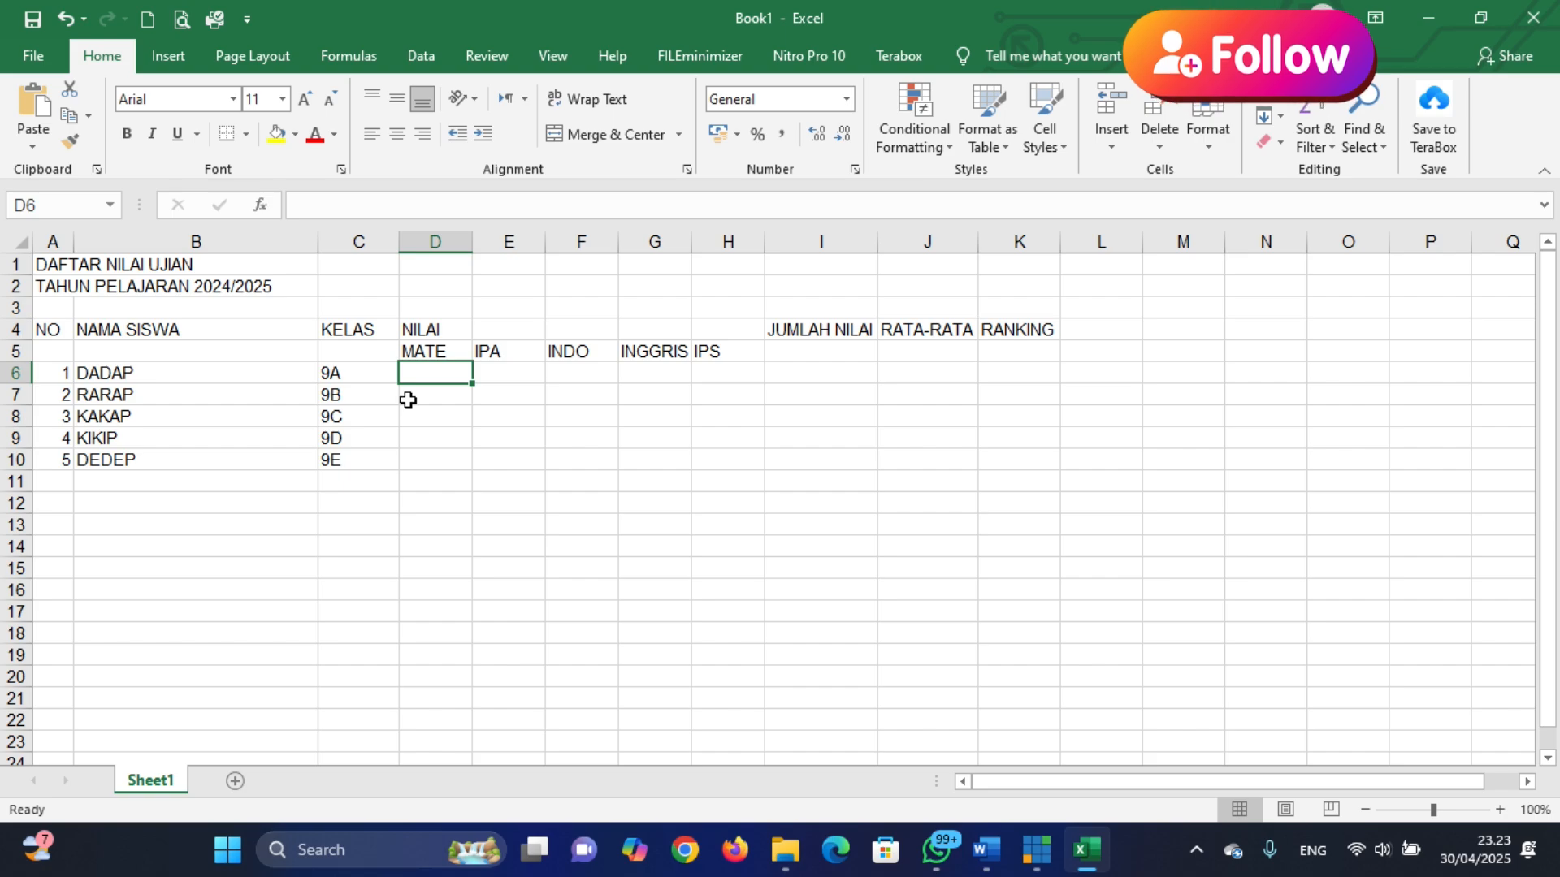
# Enter the first student's scores in D6 through H6: 85, 84, 88, 86 and 90
pyautogui.write('85')
pyautogui.press('Tab')
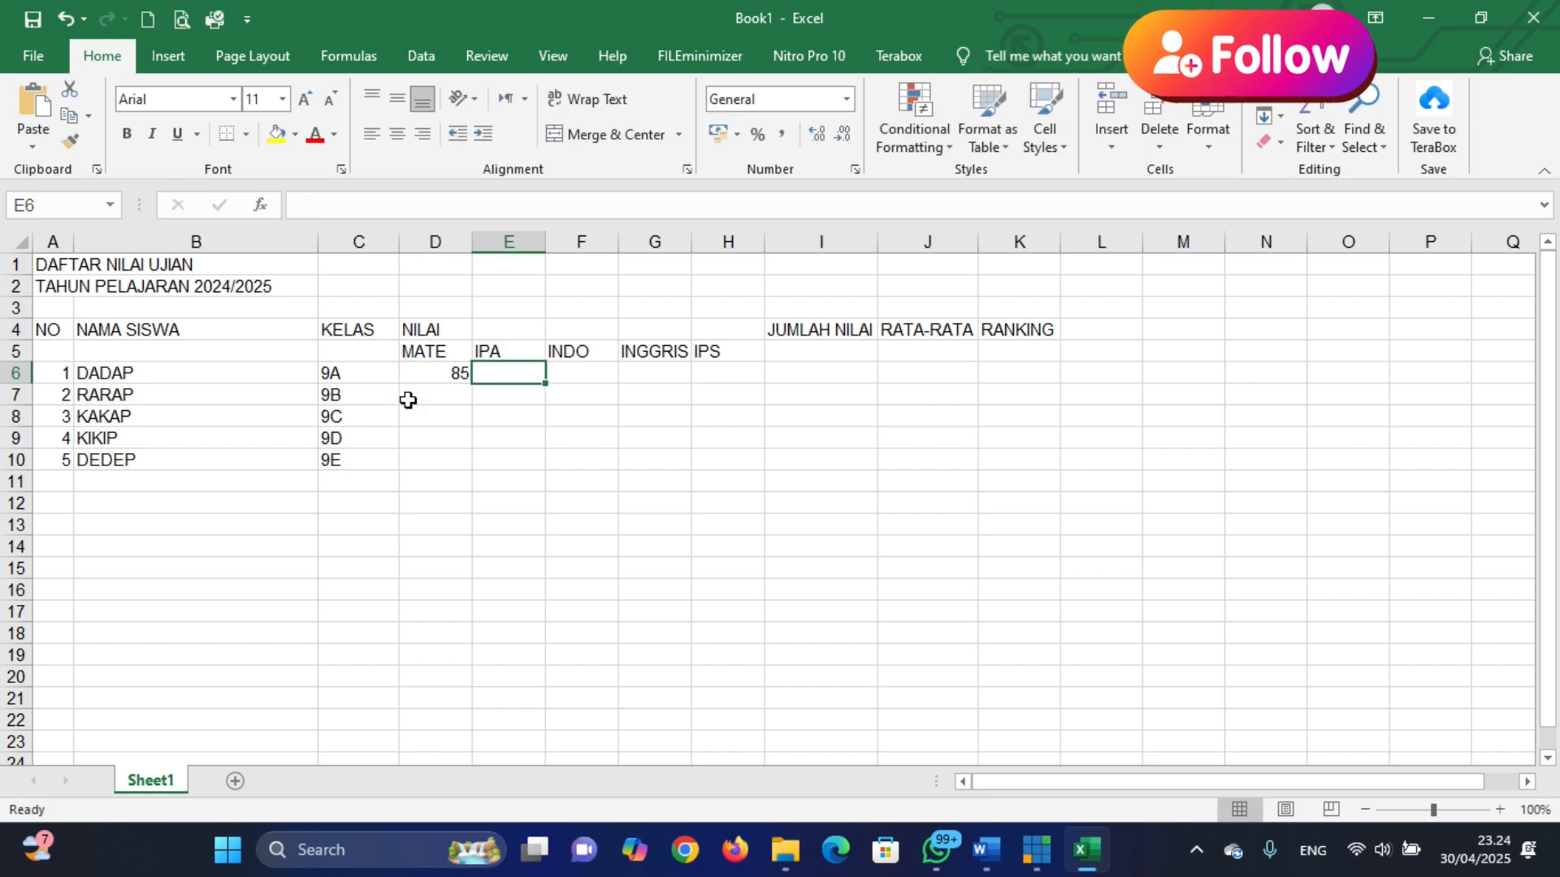
pyautogui.write('84')
pyautogui.press('Tab')
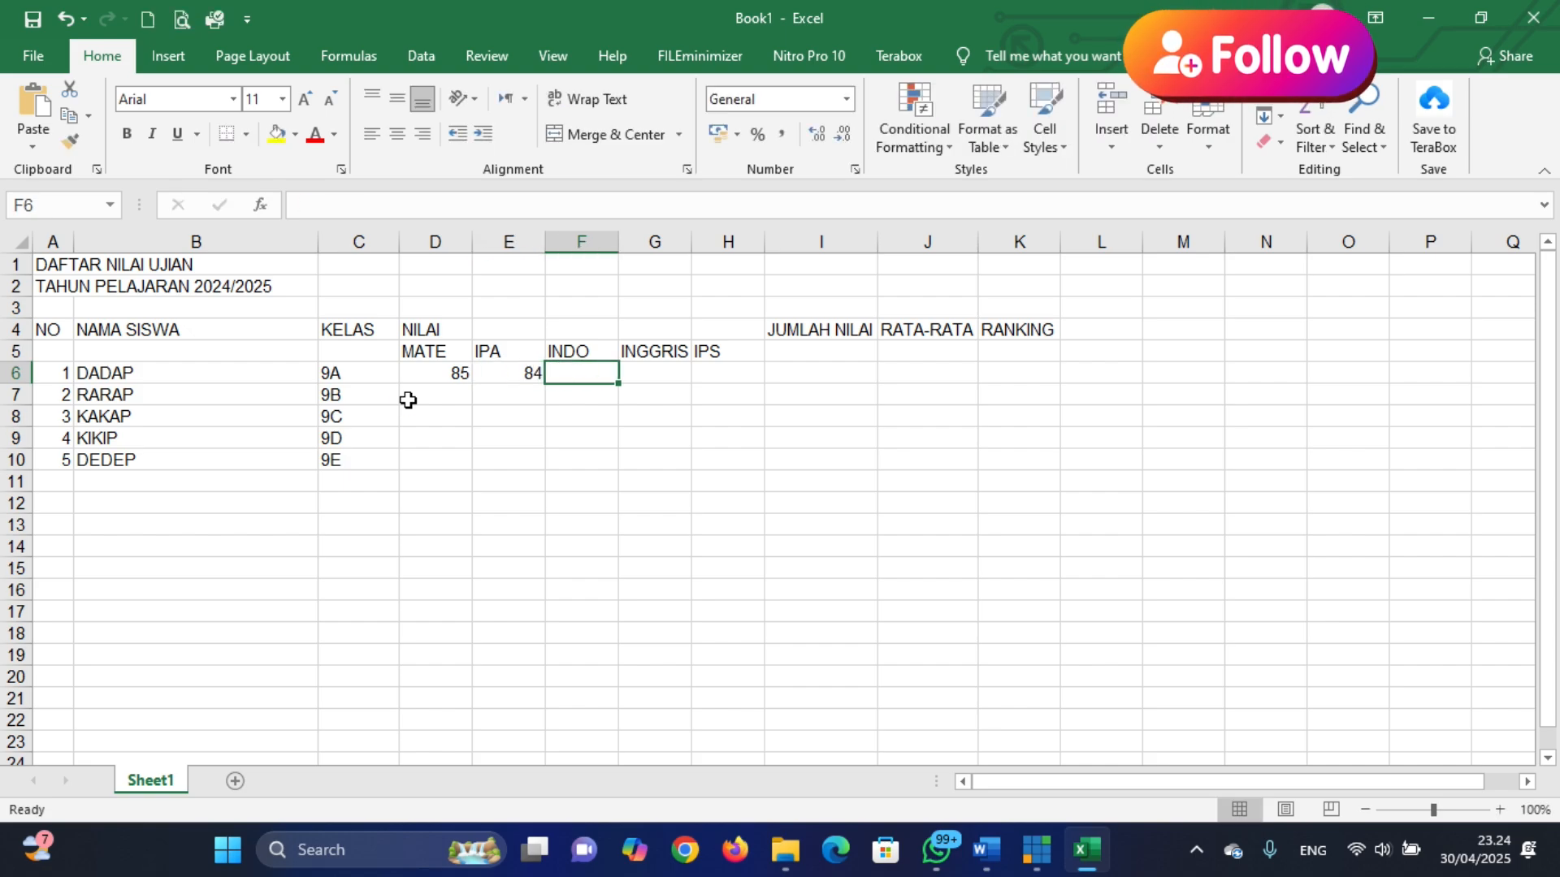
pyautogui.write('88')
pyautogui.press('Tab')
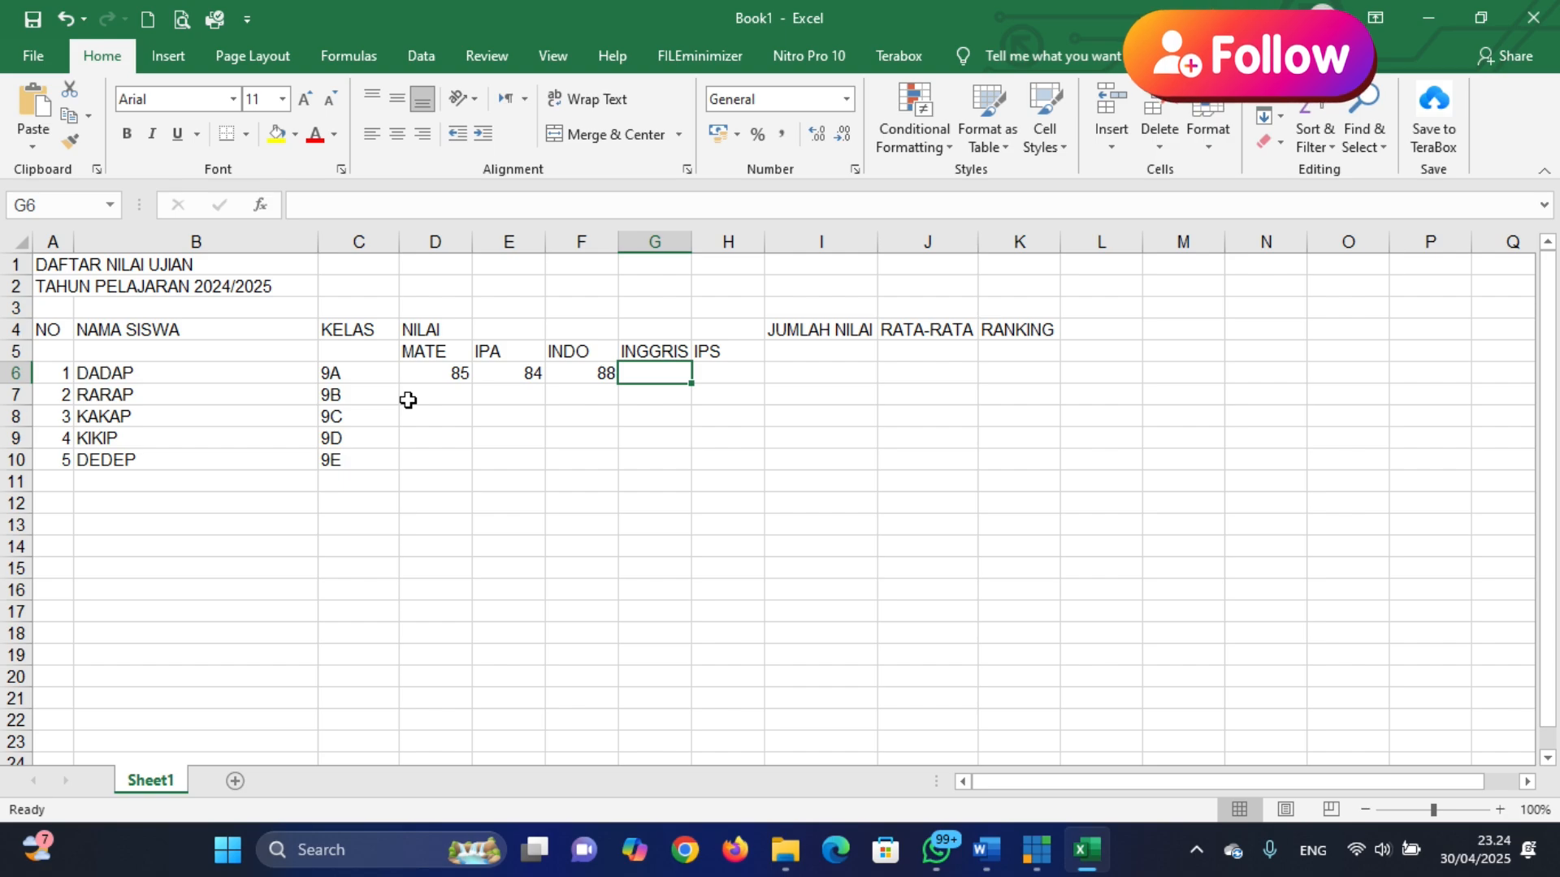
pyautogui.write('86')
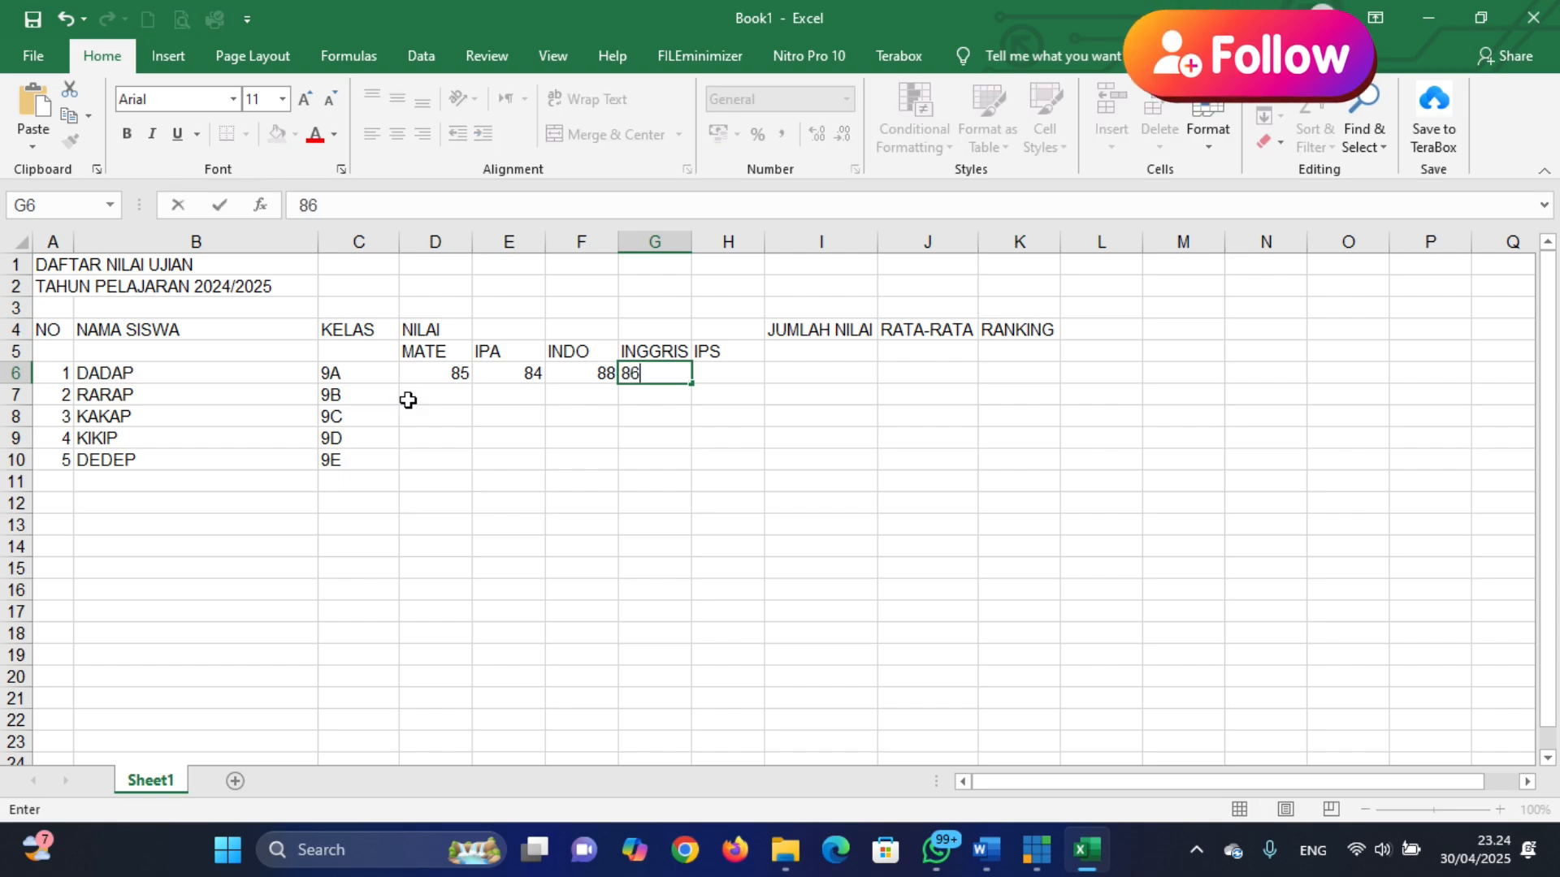
pyautogui.press('Tab')
pyautogui.write('90')
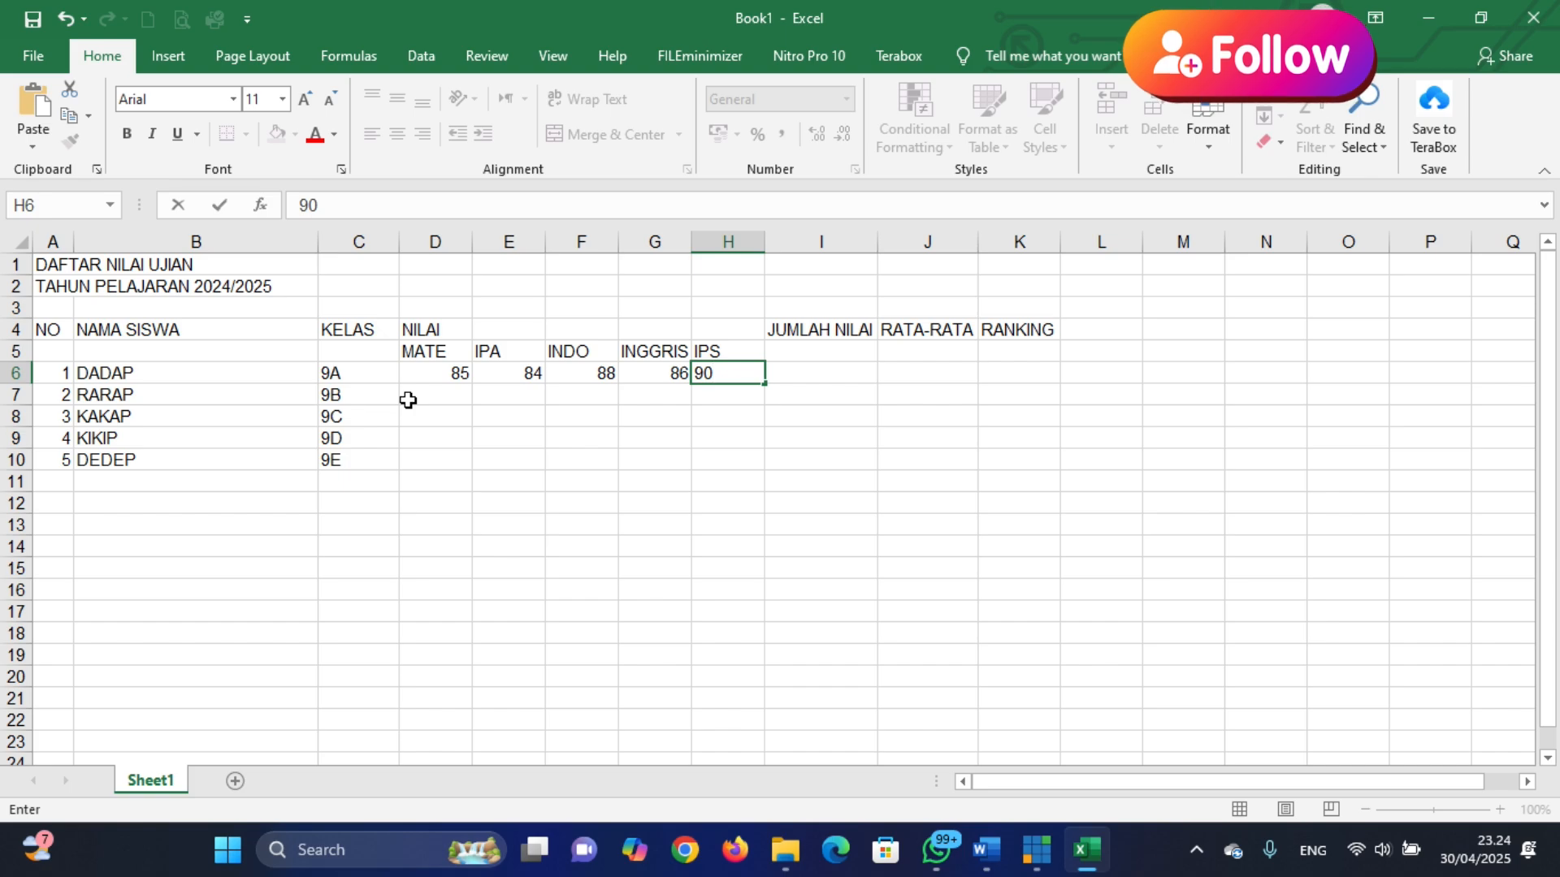
pyautogui.press('Return')
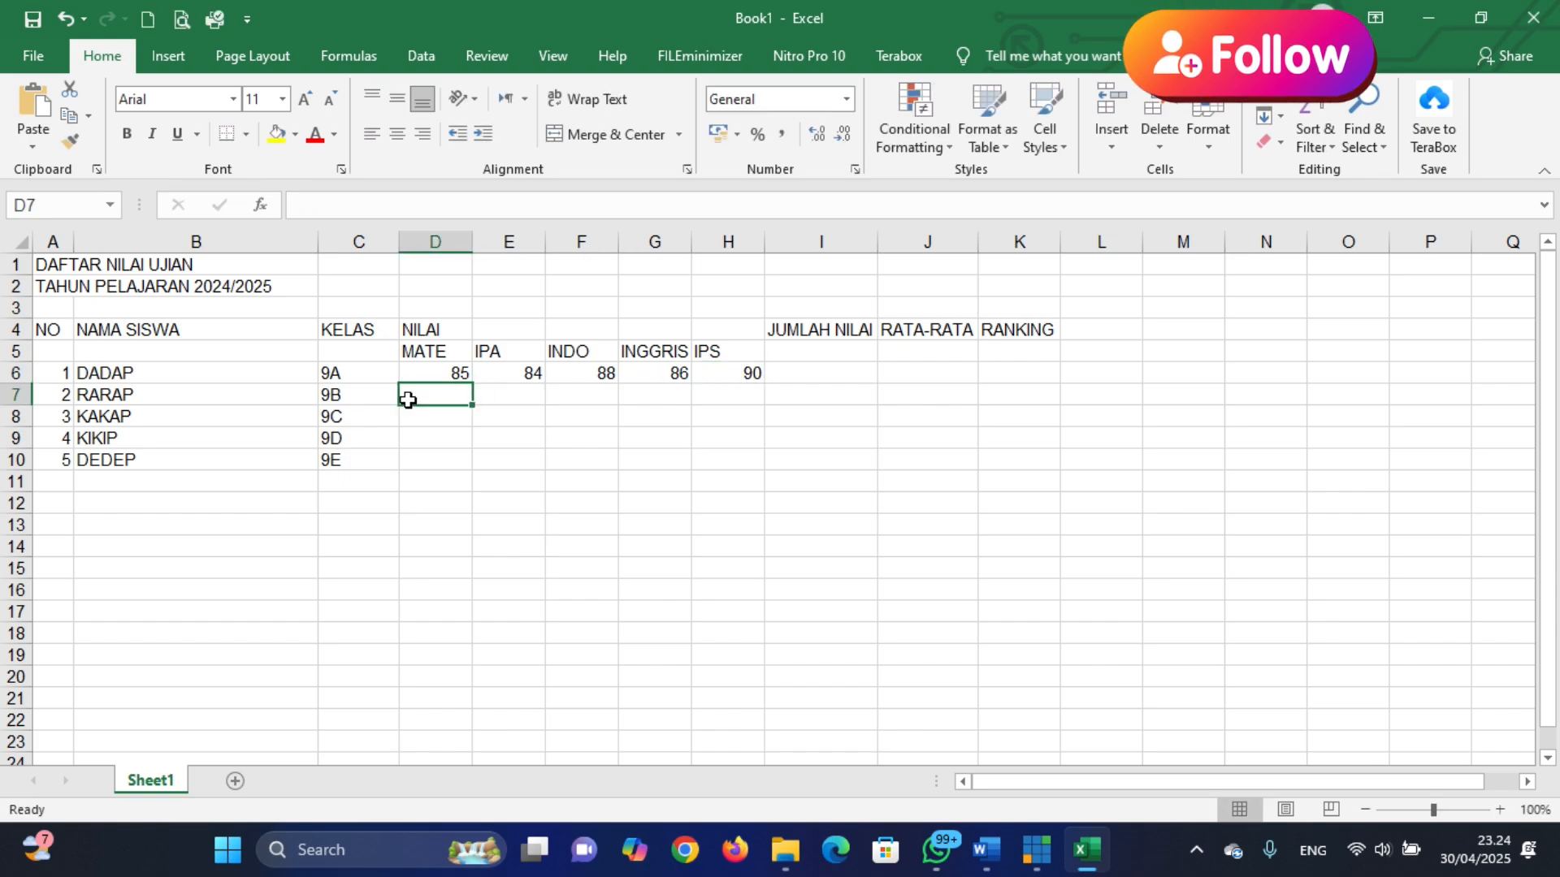
# Enter the second student's scores in D7 through H7: 80, 70, 80, 81 and 72
pyautogui.write('80')
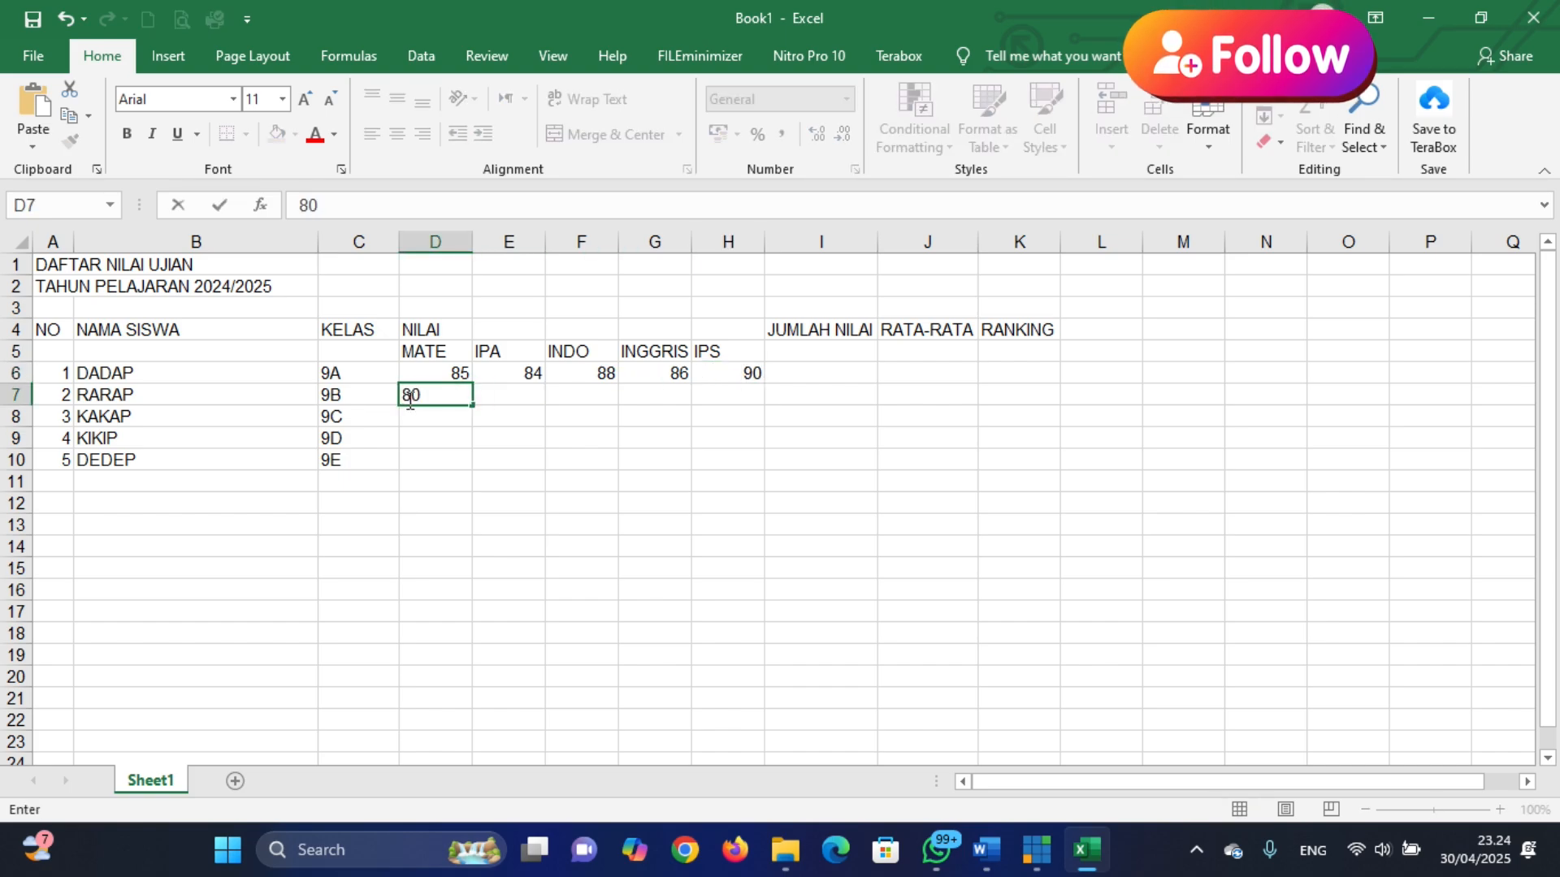
pyautogui.press('Tab')
pyautogui.write('70')
pyautogui.press('Tab')
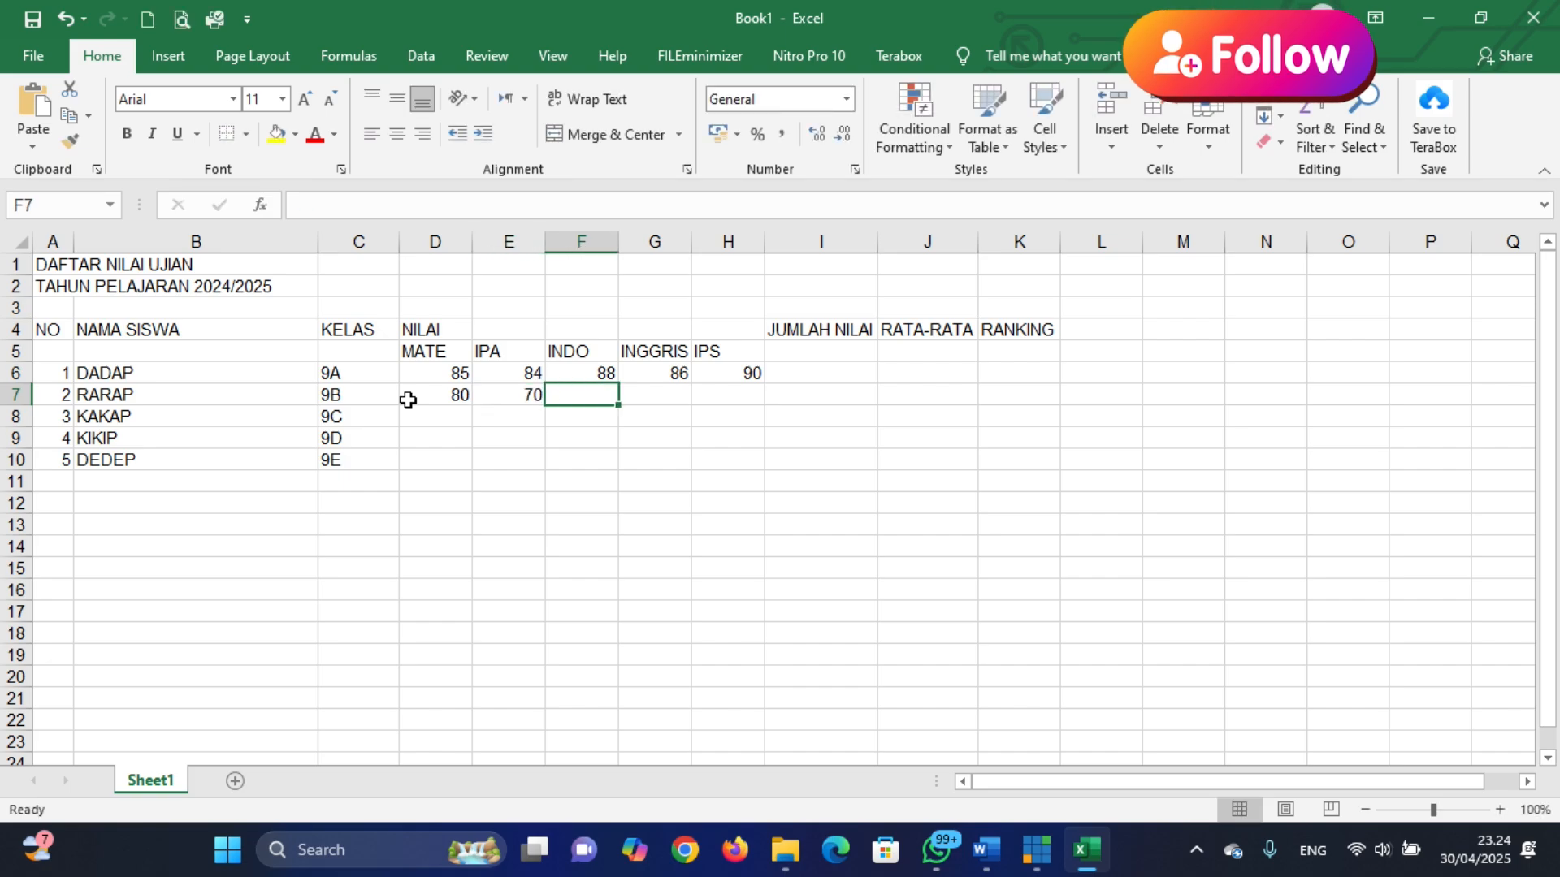
pyautogui.write('80')
pyautogui.press('Tab')
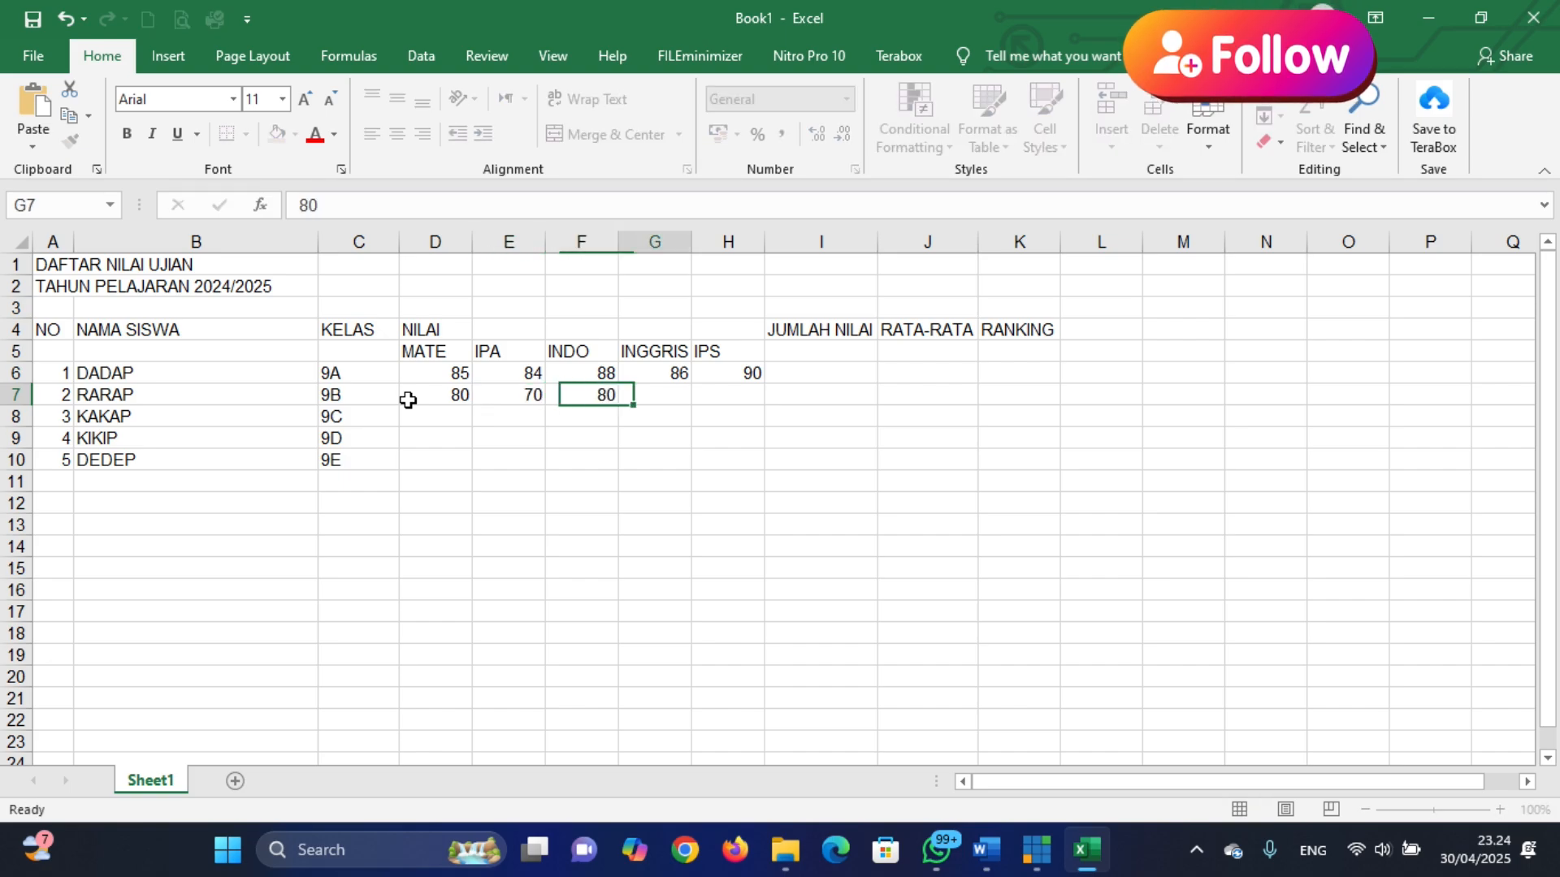
pyautogui.write('81')
pyautogui.press('Tab')
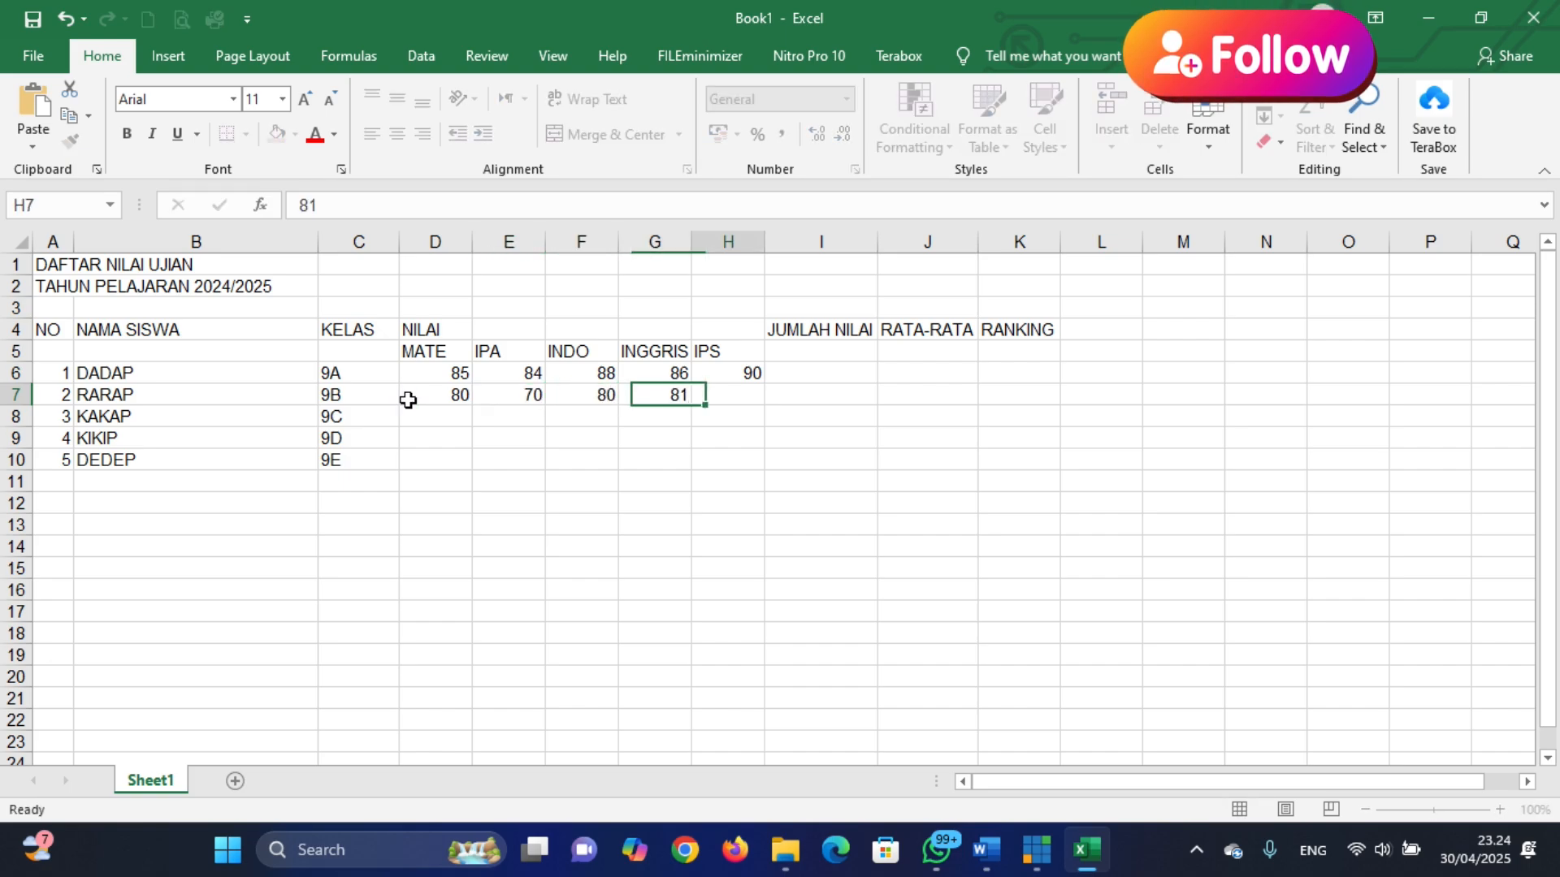
pyautogui.write('72')
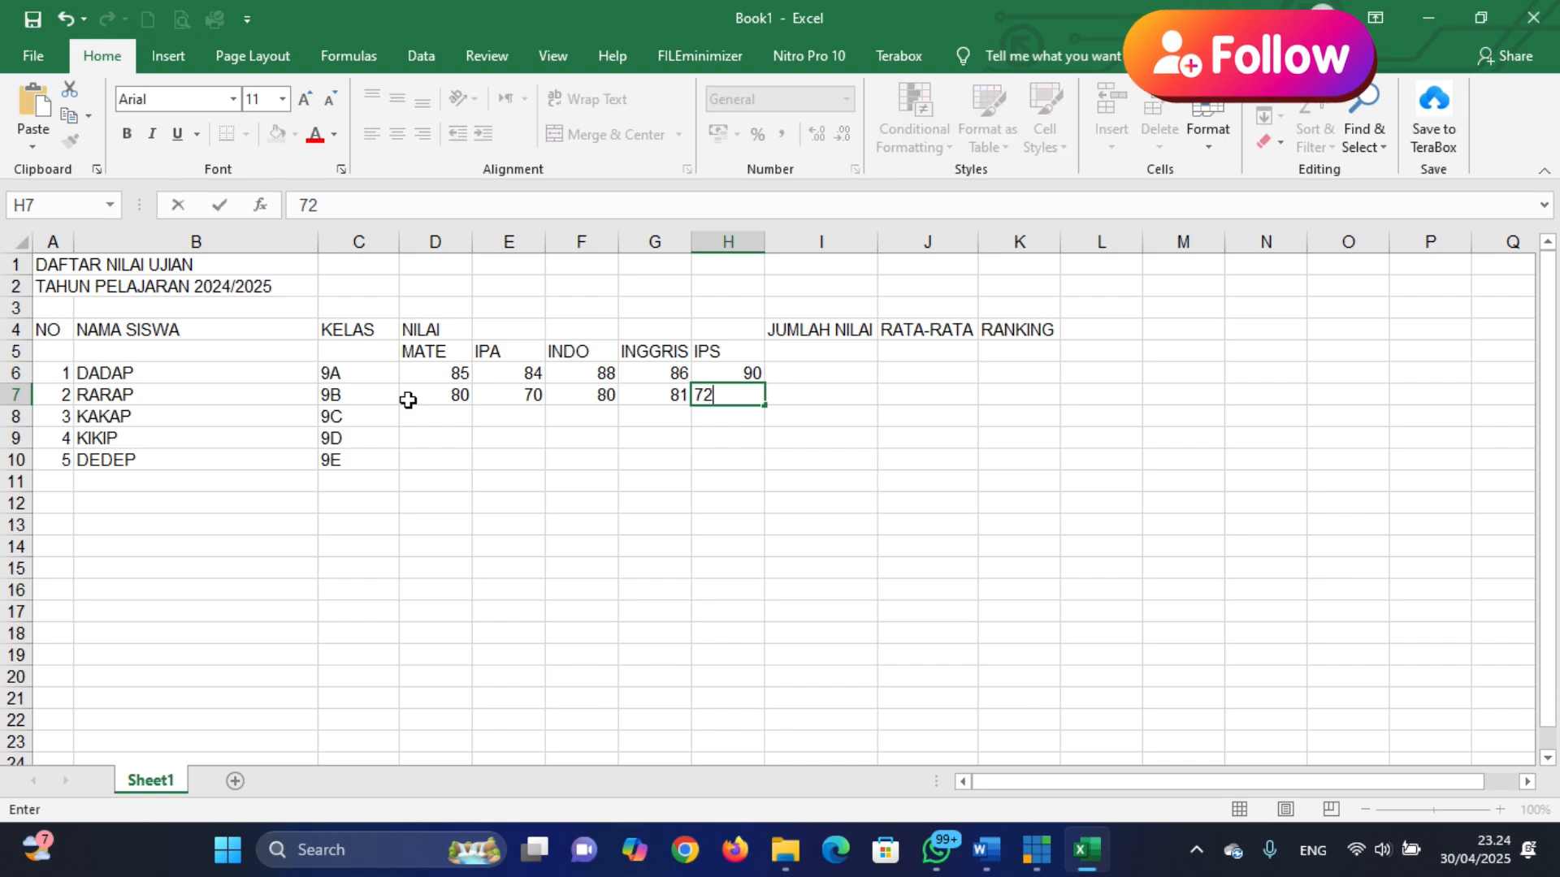
# Enter the third student's scores in D8 through H8: 65, 80, 70, 71 and 72
pyautogui.click(449, 417)
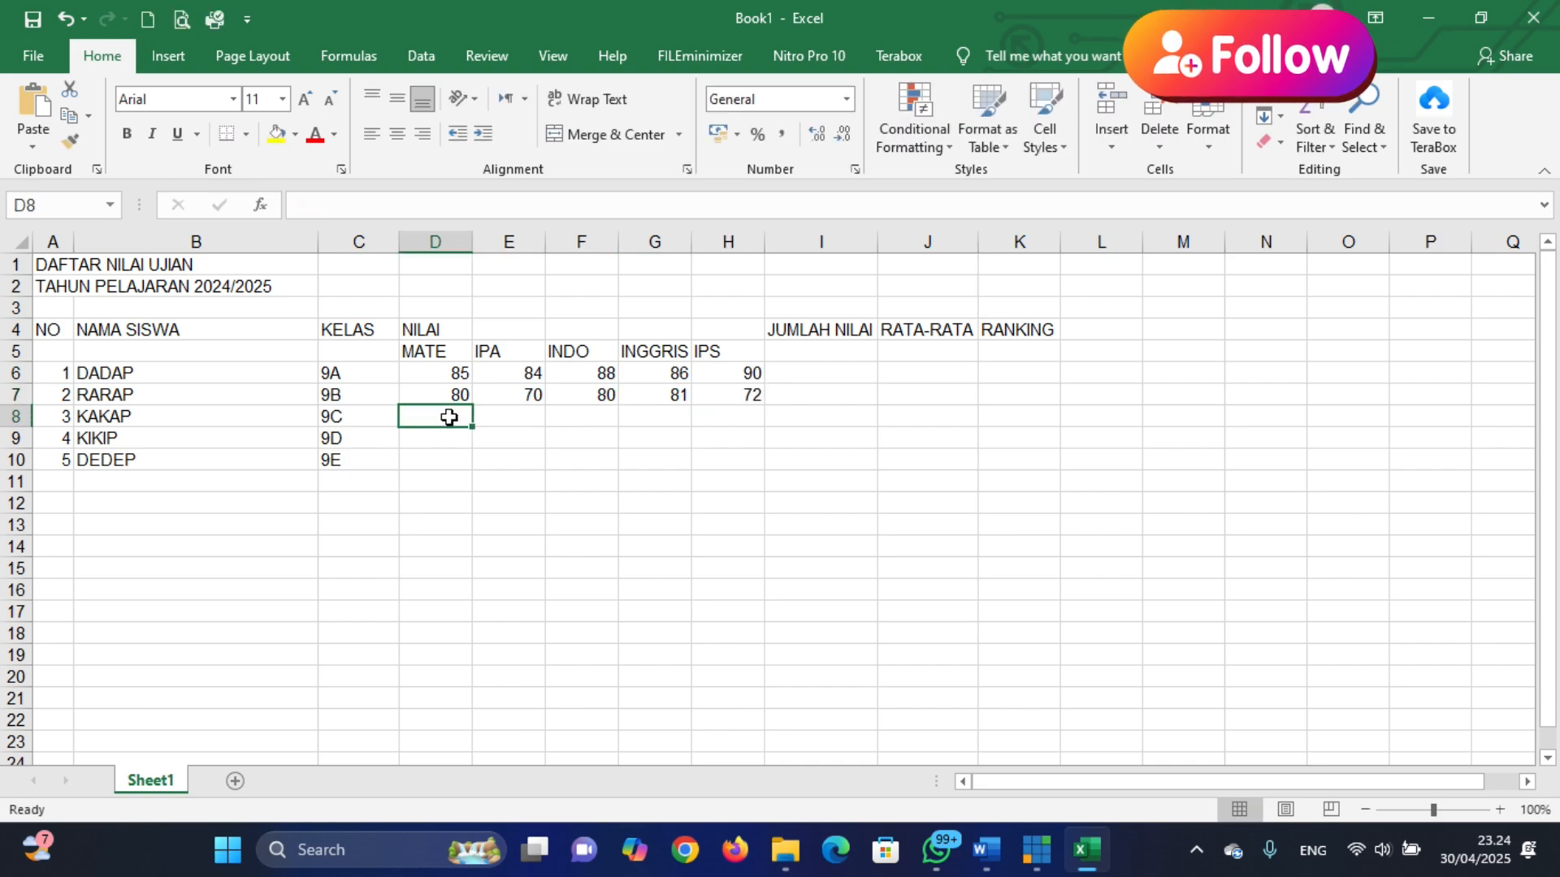
pyautogui.write('85')
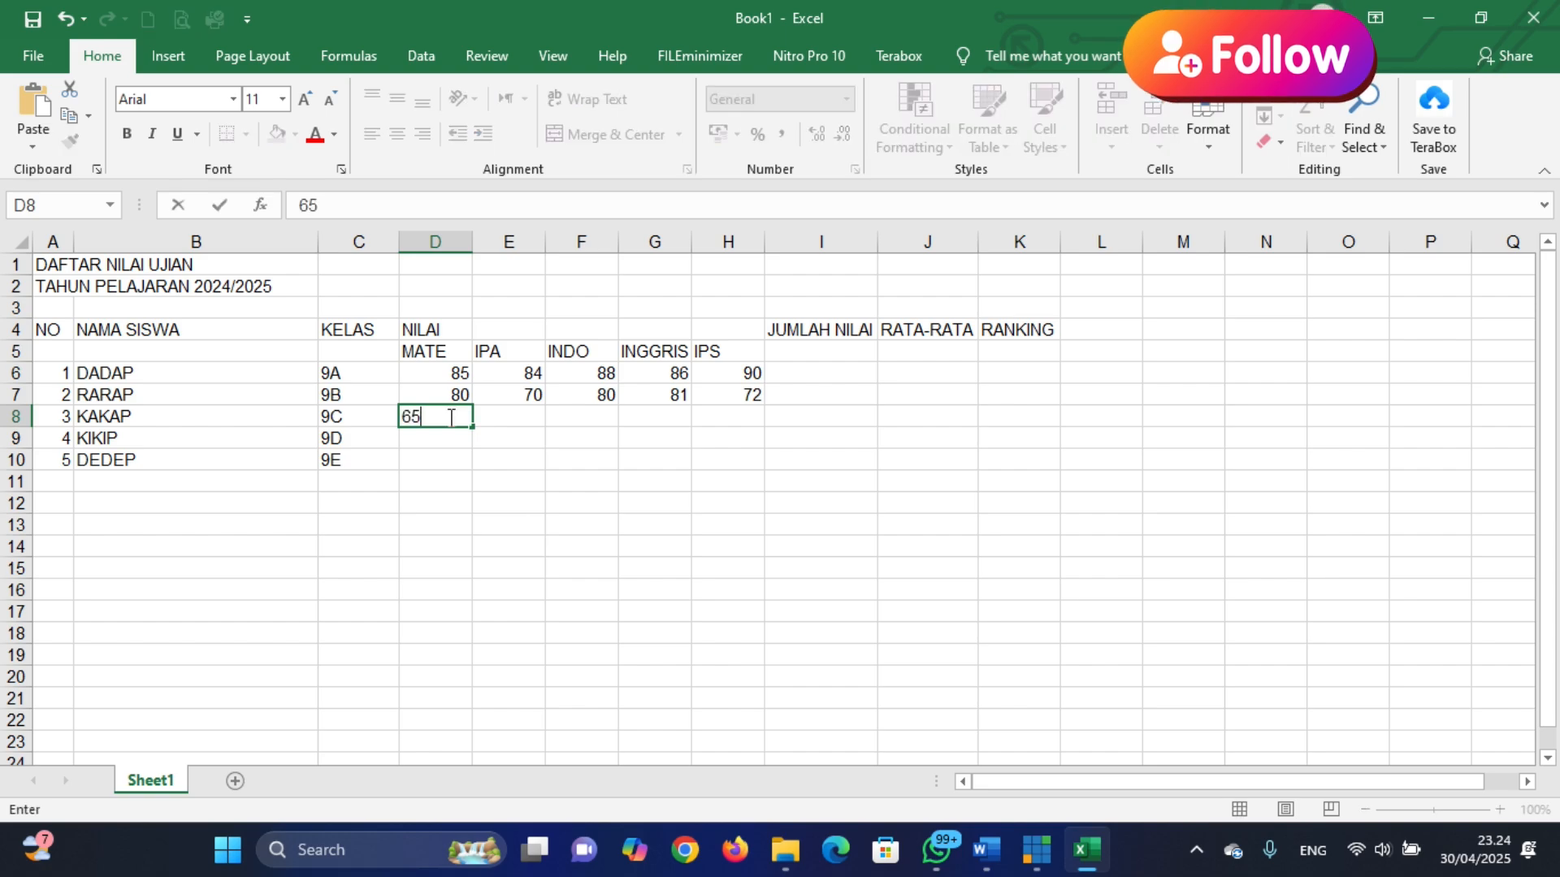
pyautogui.press('Tab')
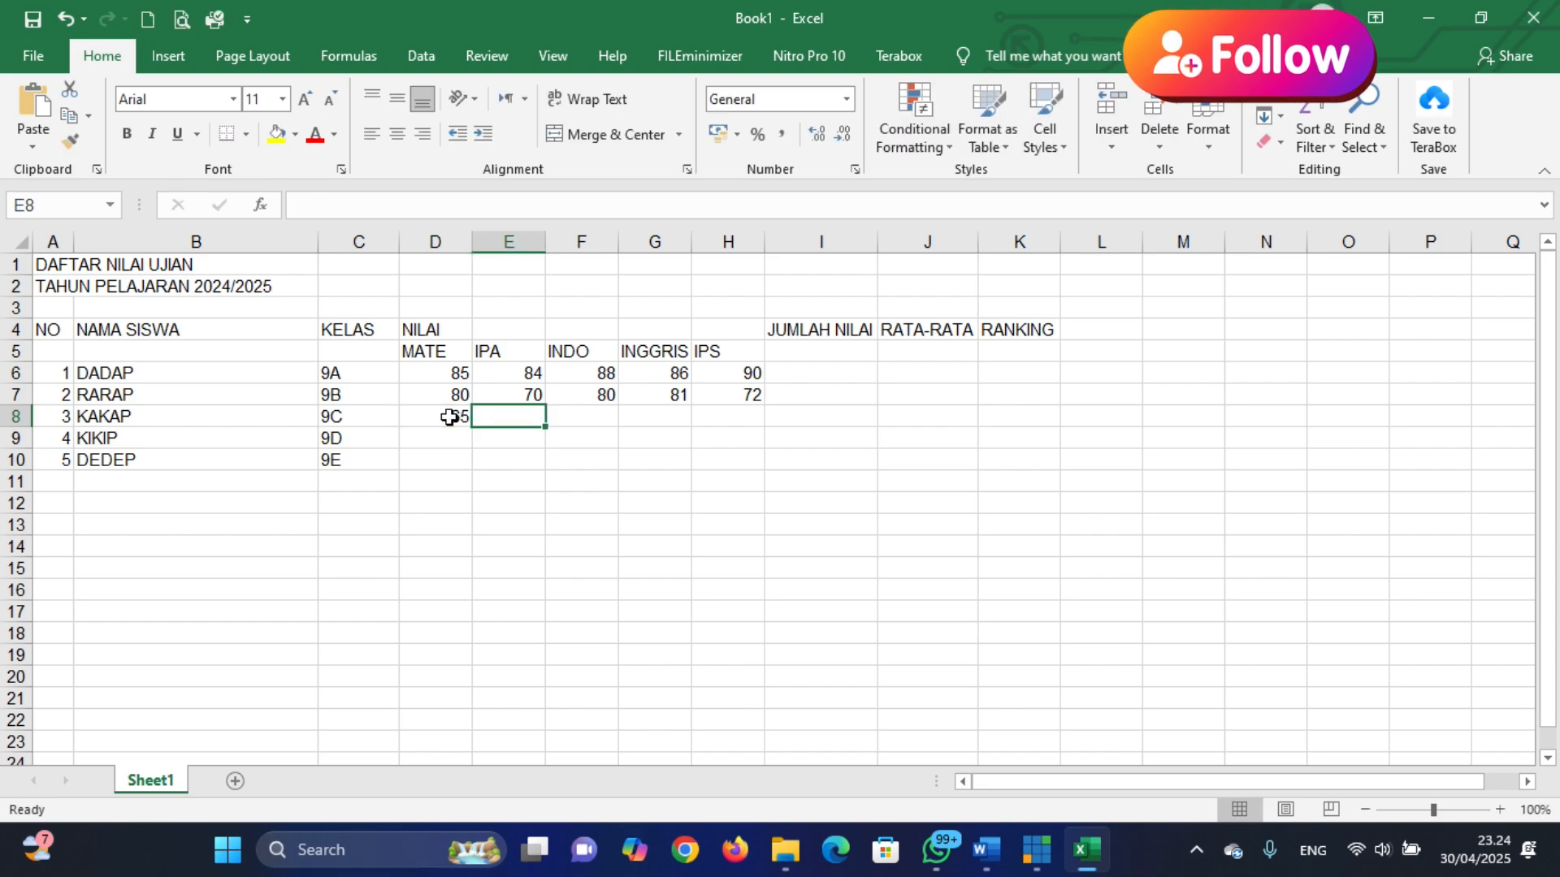
pyautogui.write('80')
pyautogui.press('Tab')
pyautogui.write('70')
pyautogui.press('Tab')
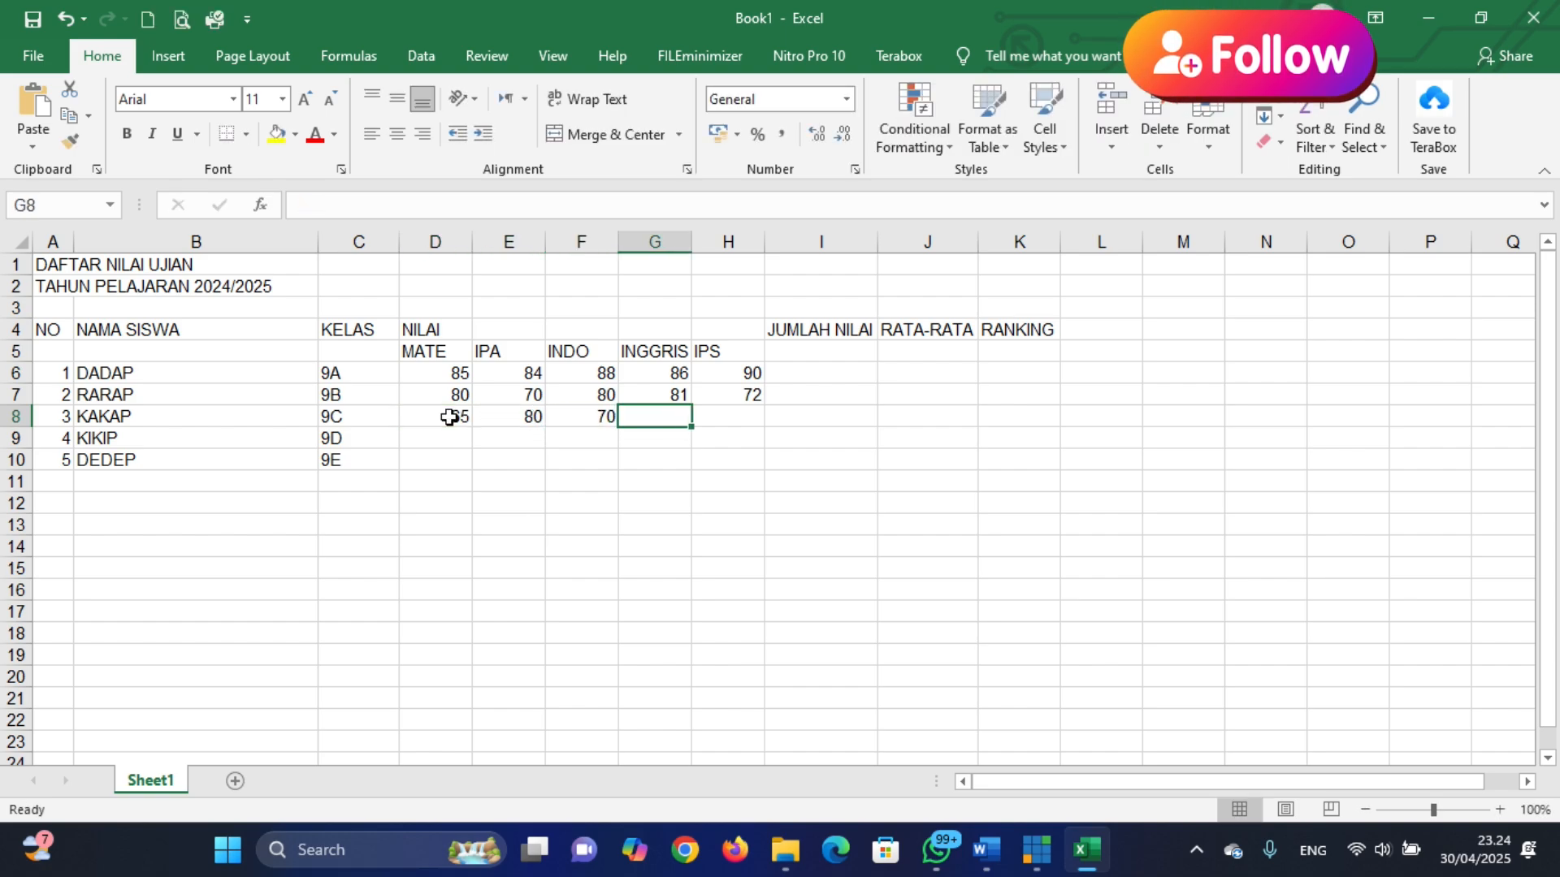
pyautogui.write('71')
pyautogui.press('Tab')
pyautogui.write('72')
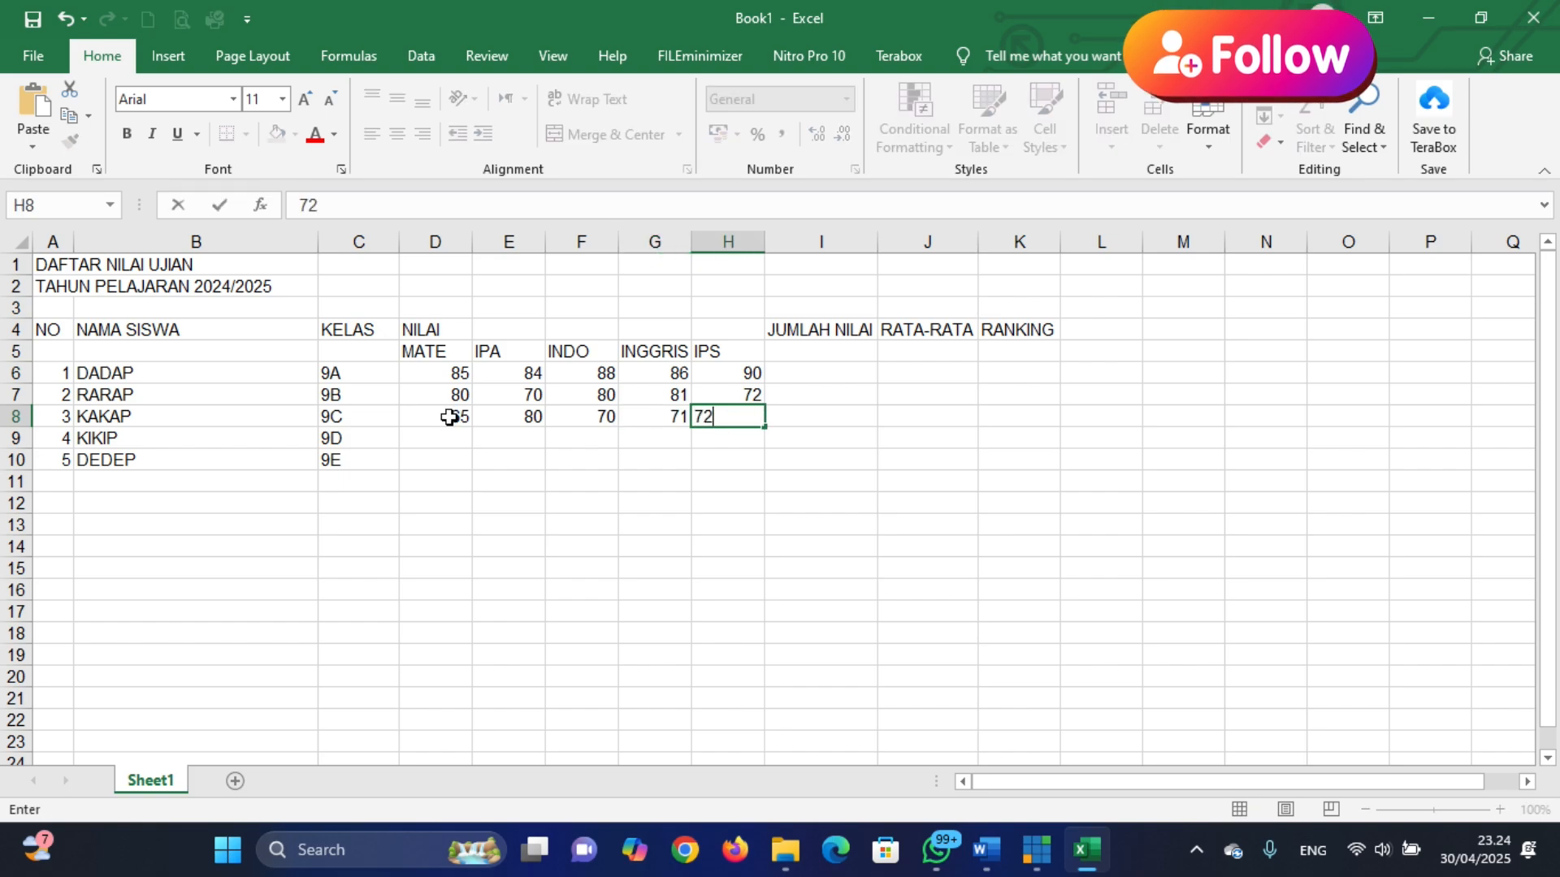
# Enter the fourth student's scores in D9 through H9: 90, 85, 76, 93 and 88
pyautogui.click(432, 432)
pyautogui.write('90')
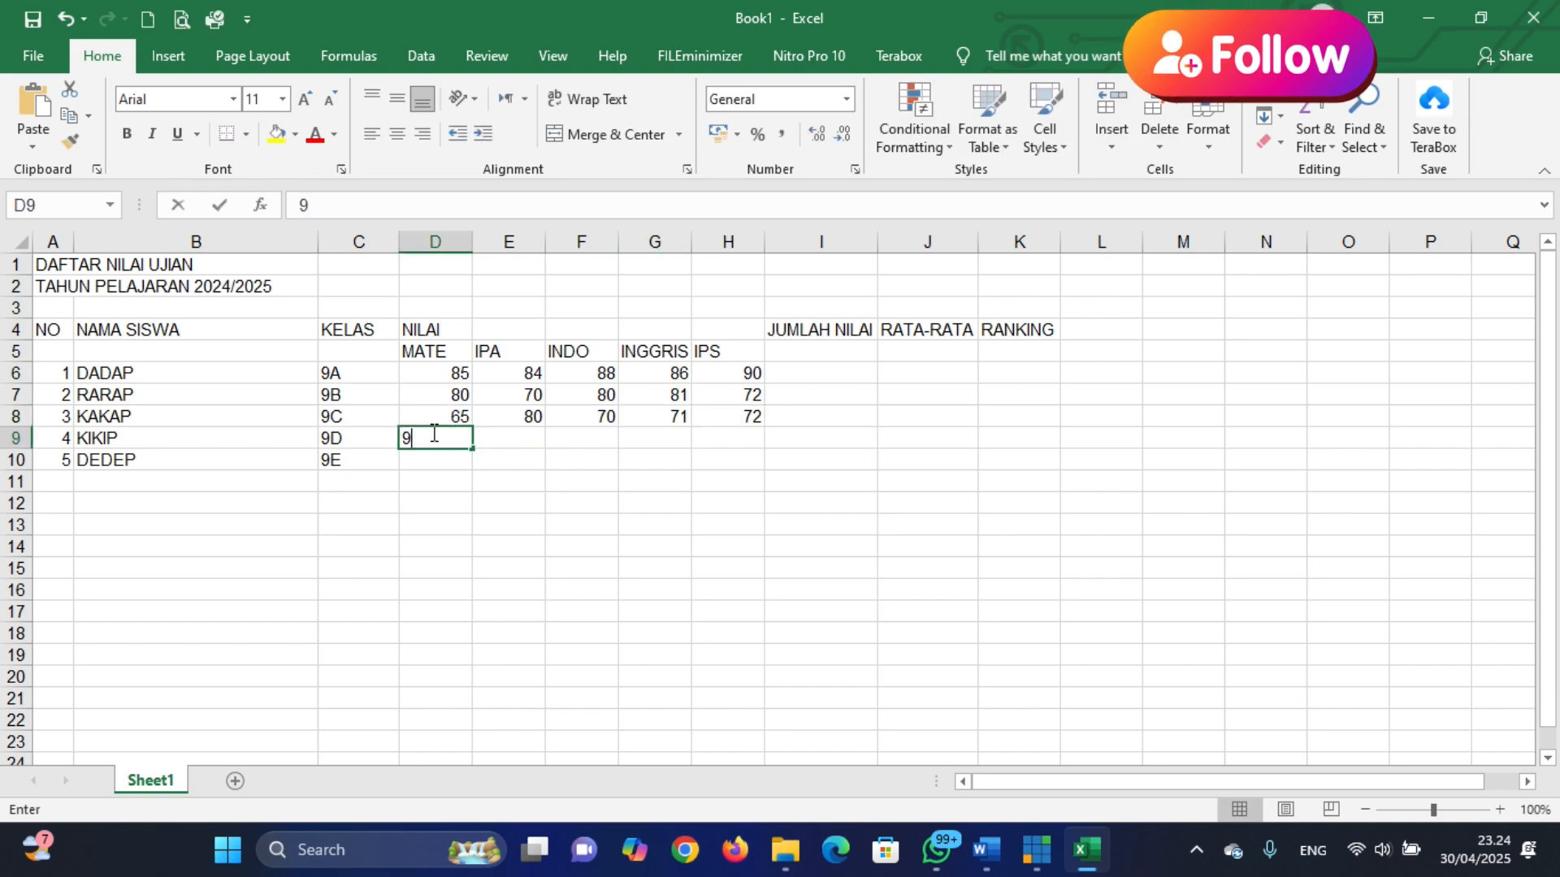
pyautogui.press('Tab')
pyautogui.write('8')
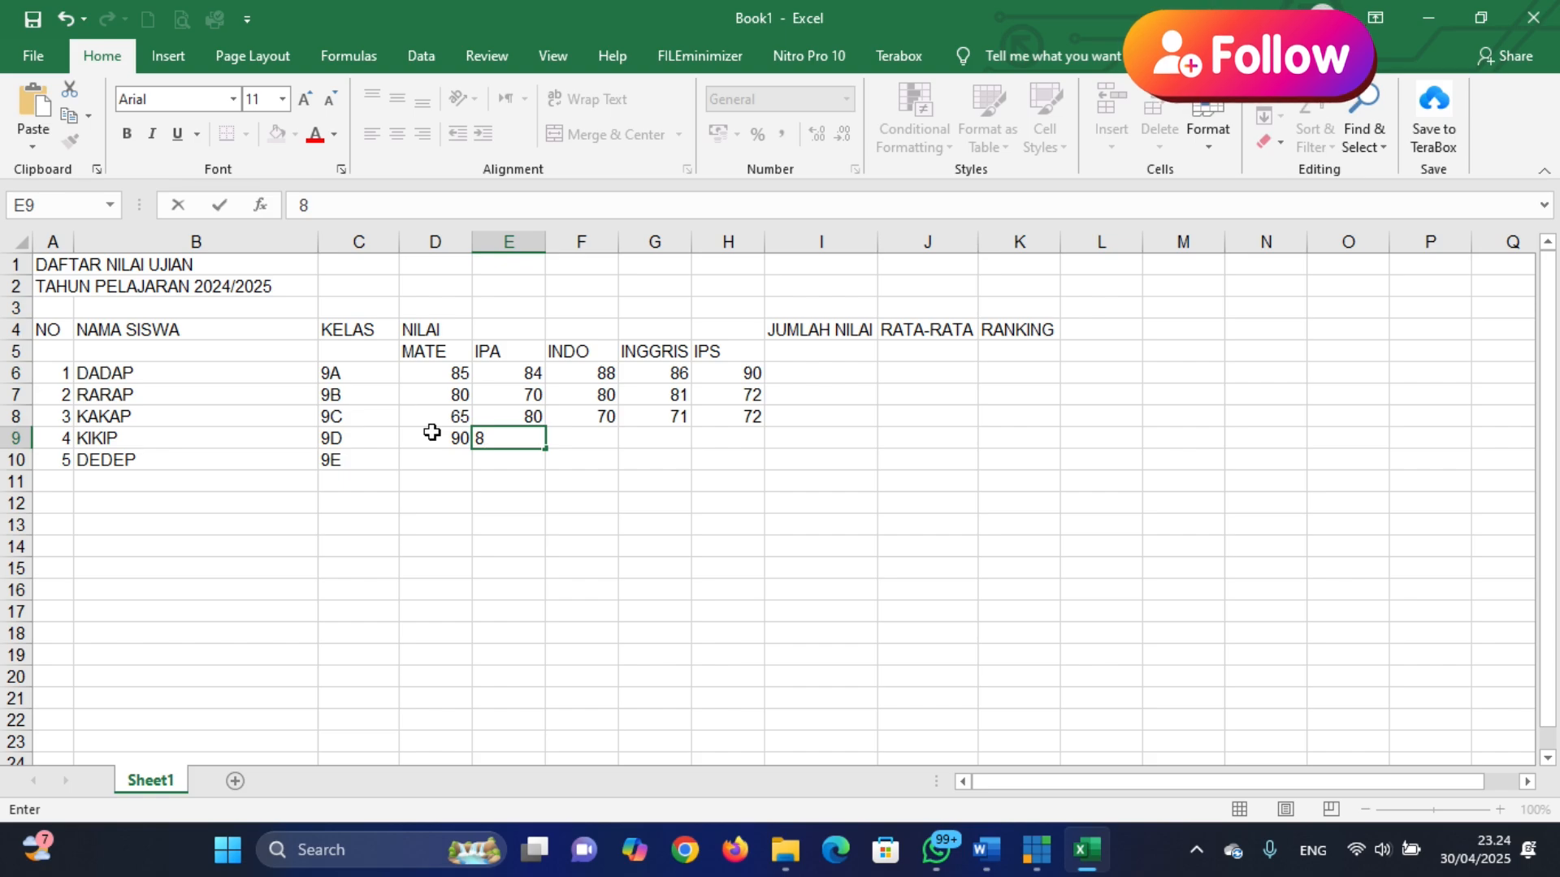
pyautogui.write('5')
pyautogui.press('Tab')
pyautogui.write('76')
pyautogui.press('Tab')
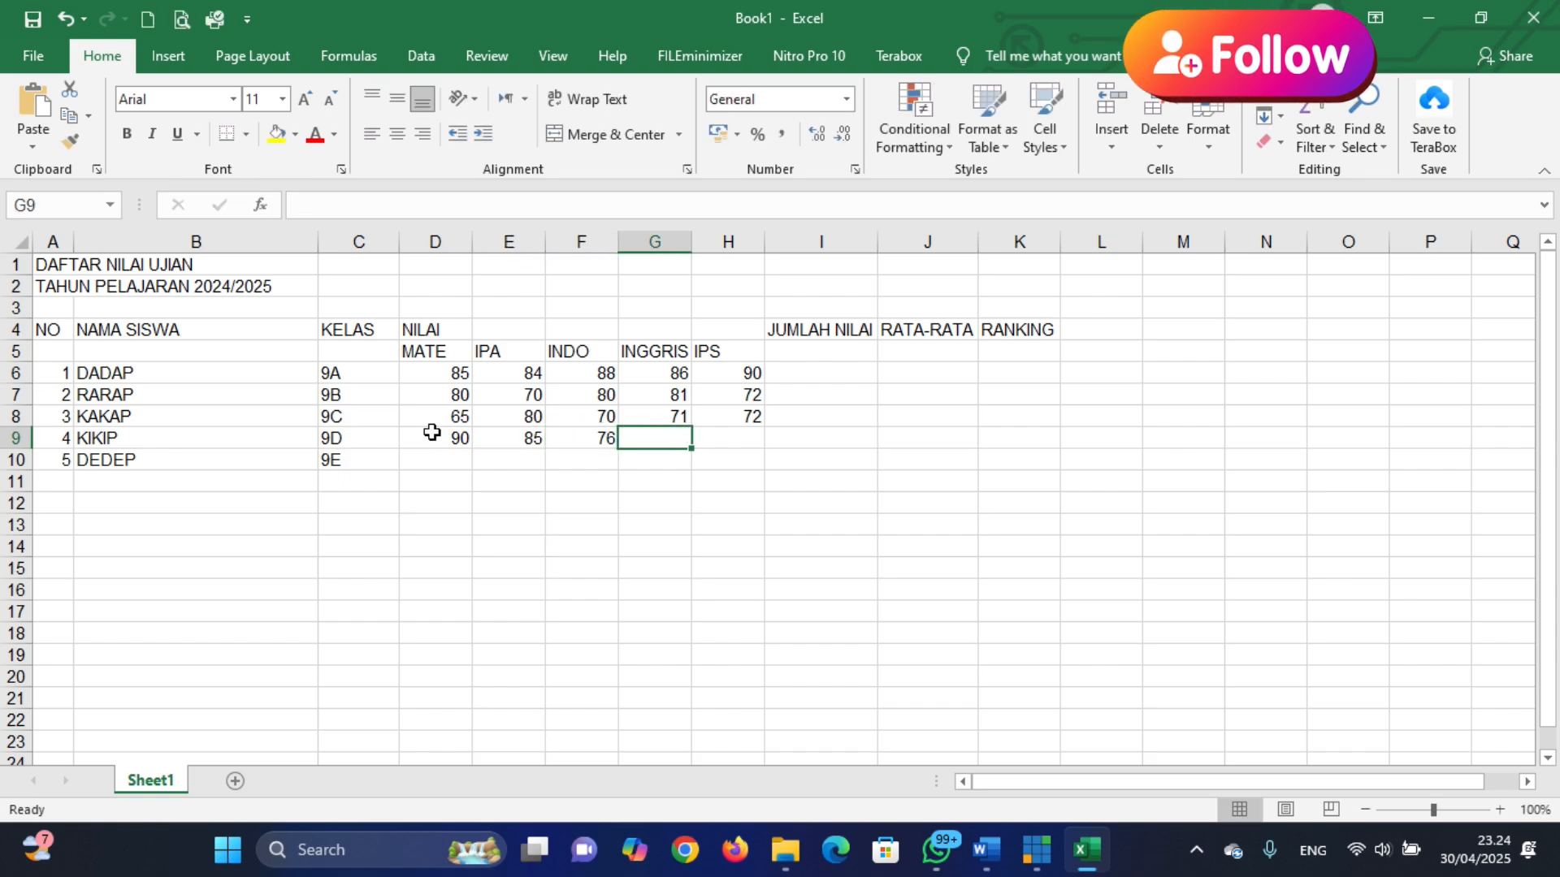
pyautogui.write('93')
pyautogui.press('Tab')
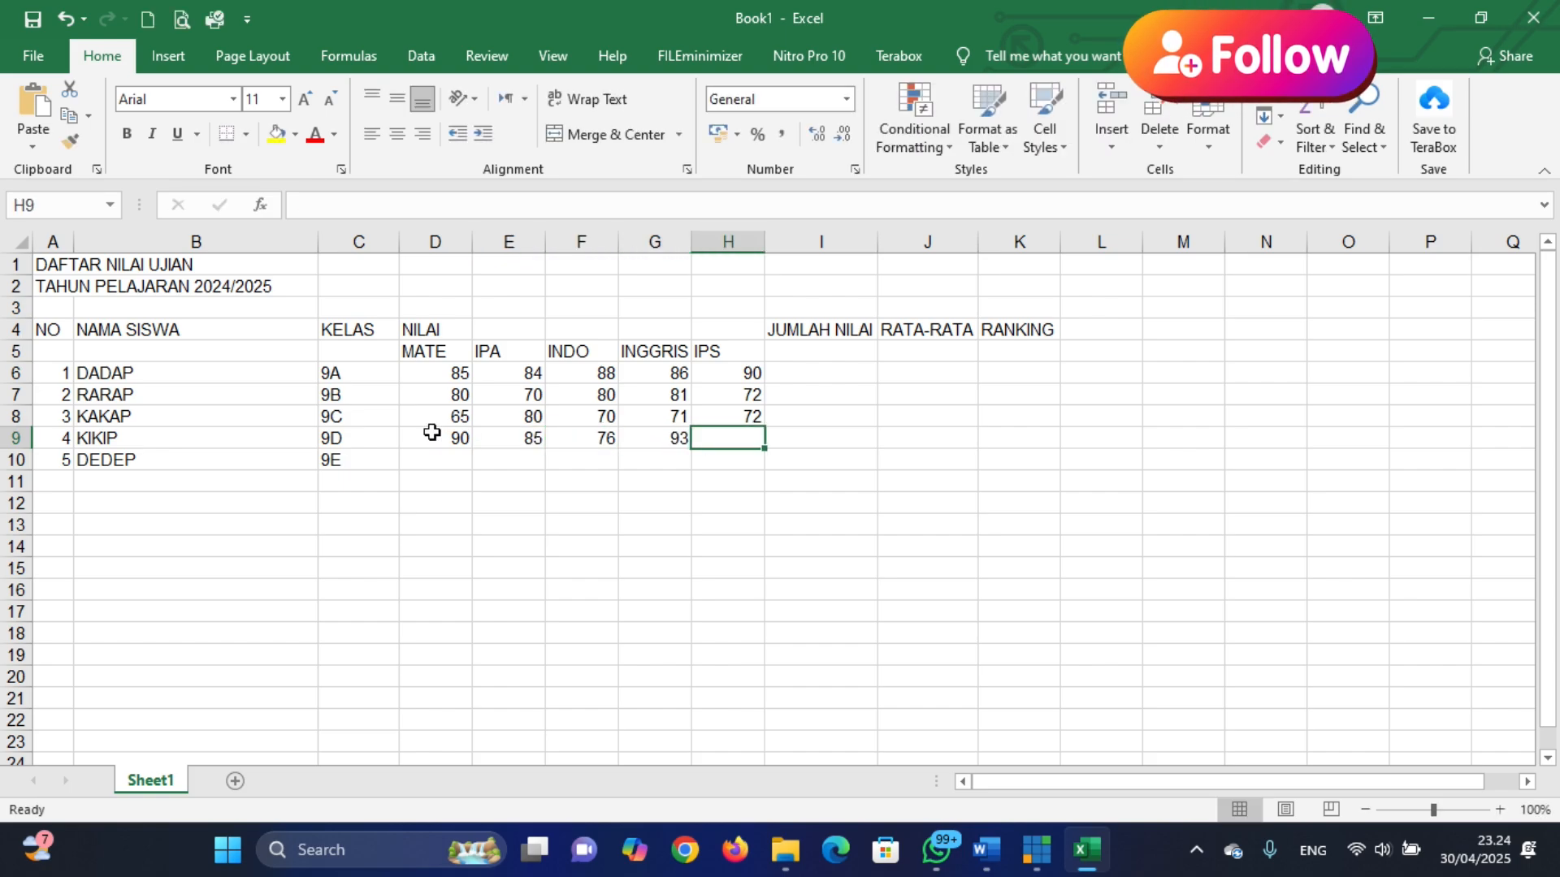
pyautogui.write('88')
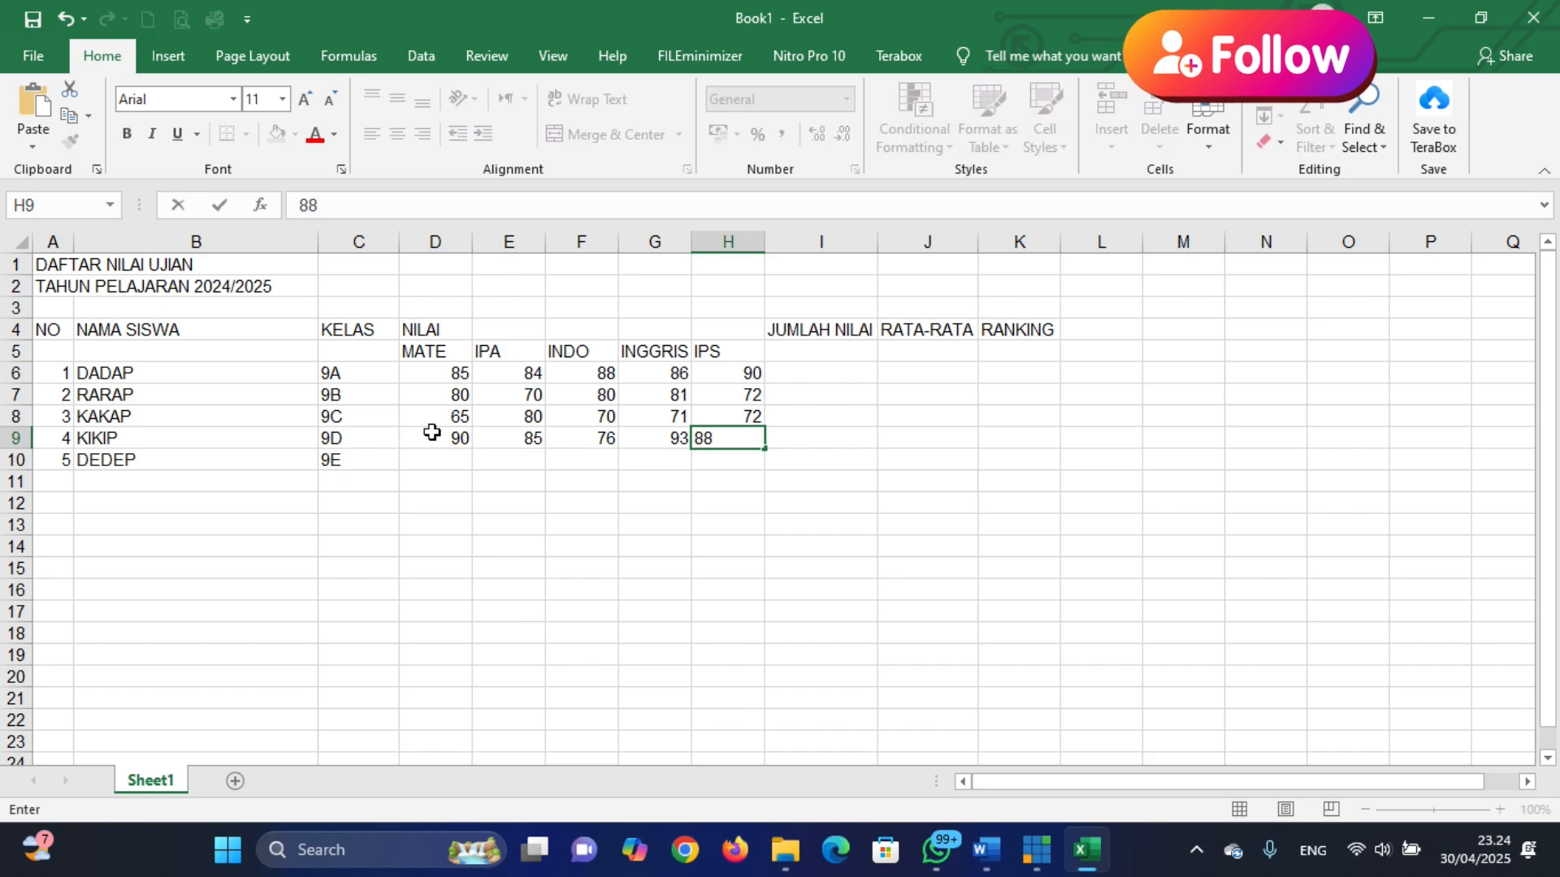
# Enter the fifth student's scores in D10 through H10: 76, 74, 72, 80 and 60
pyautogui.click(434, 459)
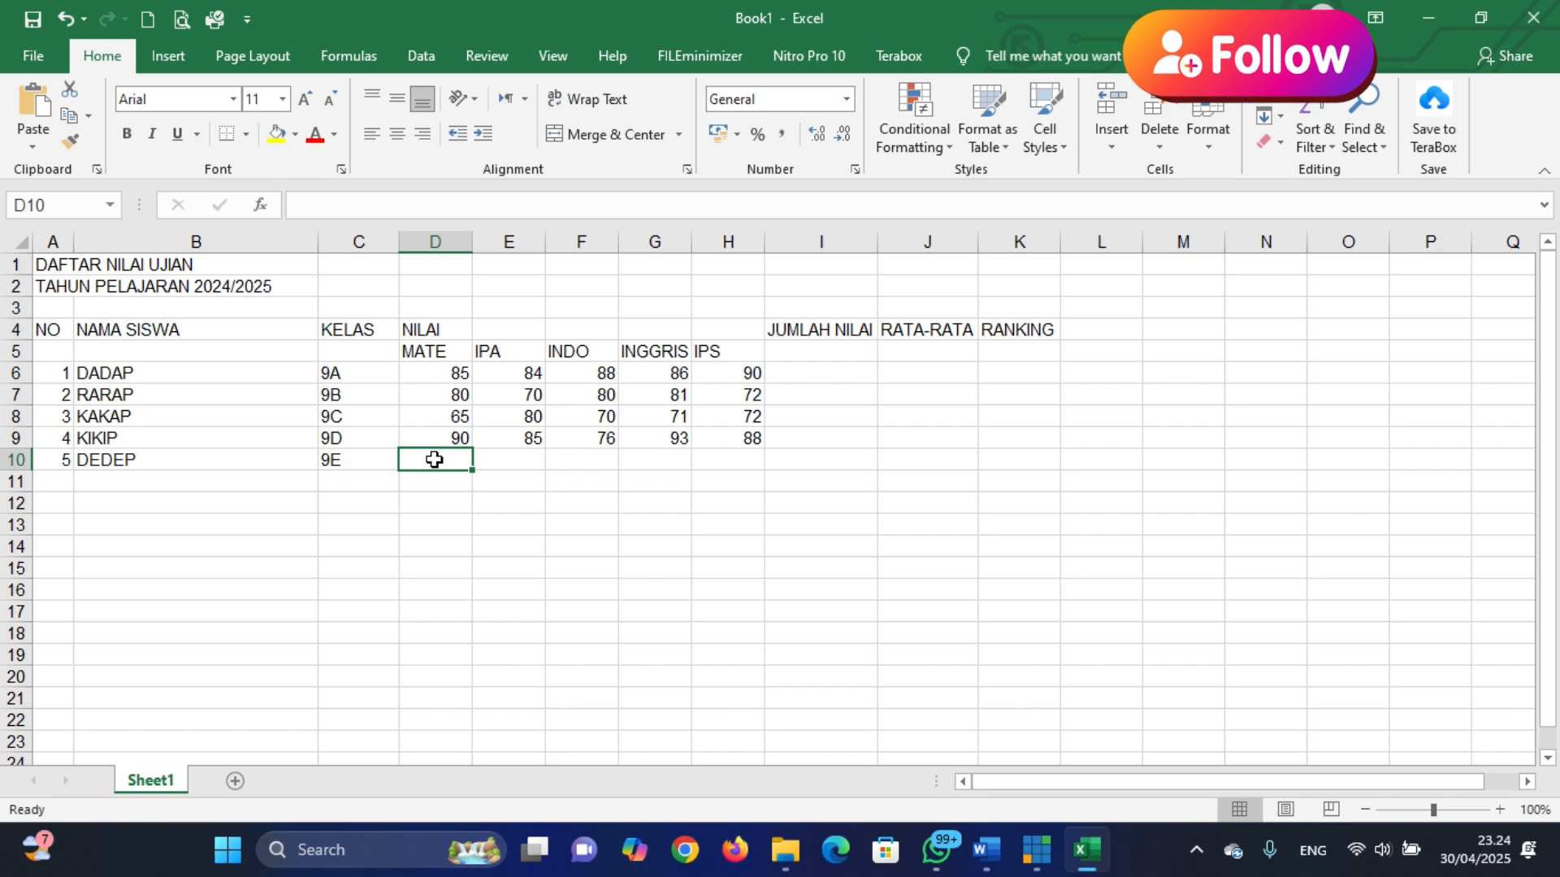
pyautogui.write('76')
pyautogui.press('Tab')
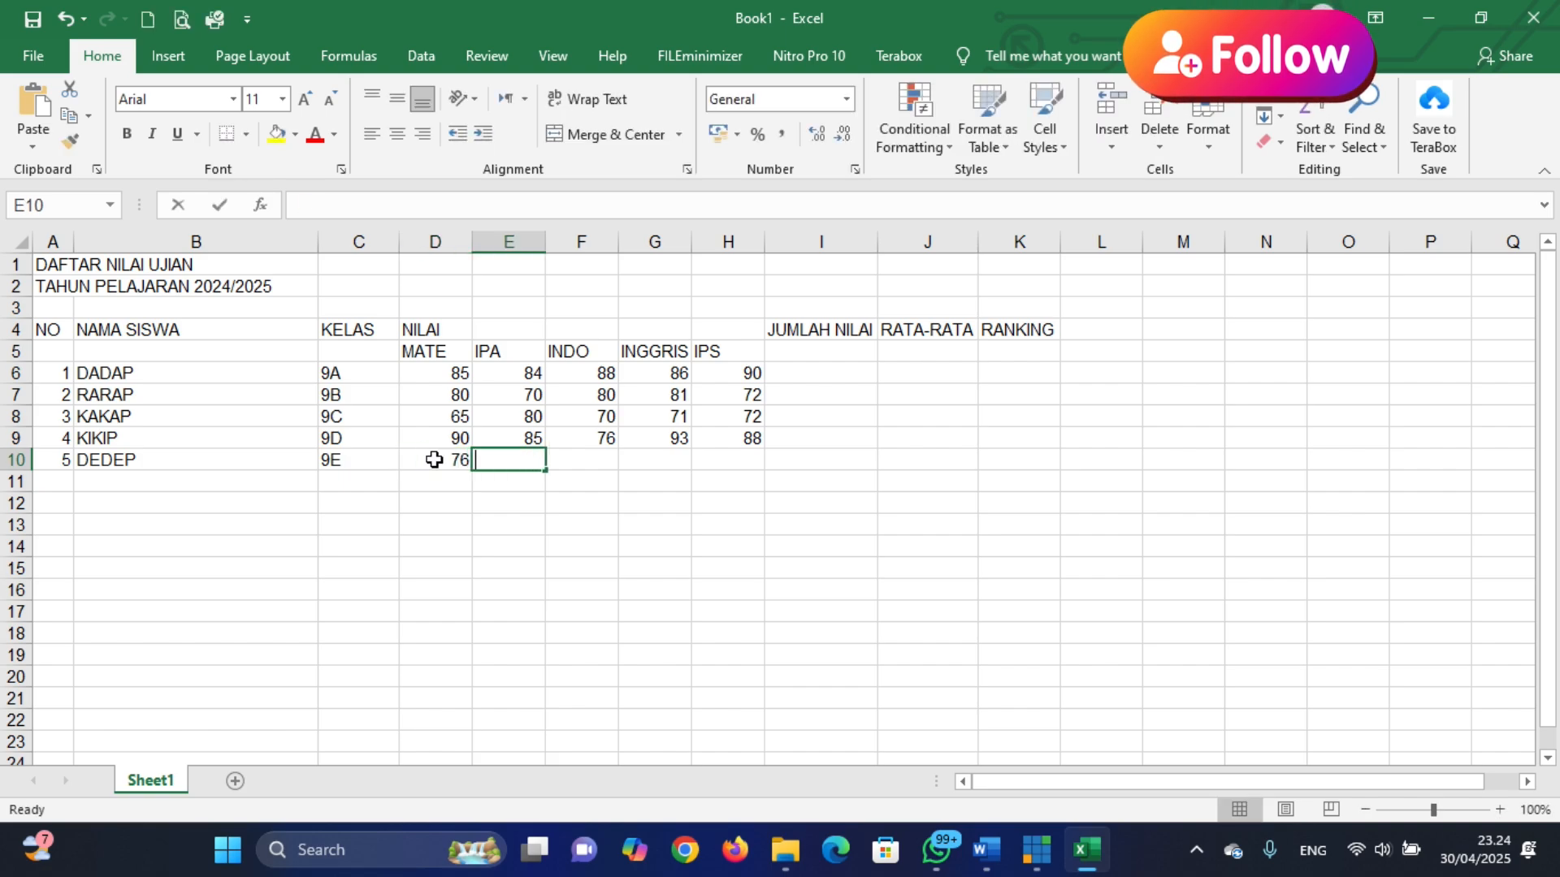
pyautogui.write('74')
pyautogui.press('Tab')
pyautogui.write('72')
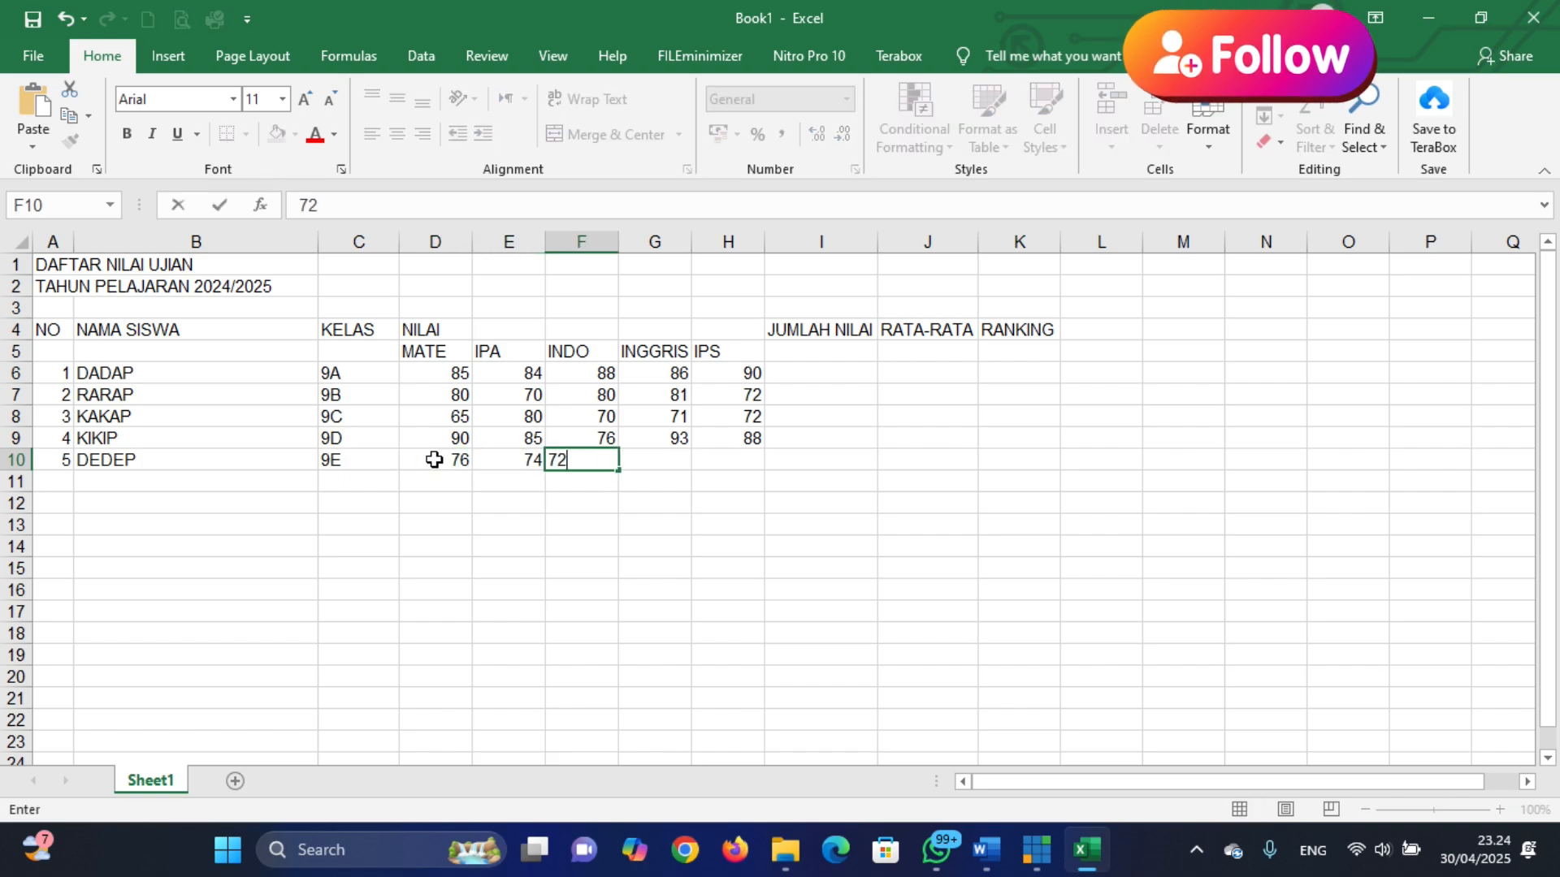
pyautogui.press('Tab')
pyautogui.write('80')
pyautogui.press('Tab')
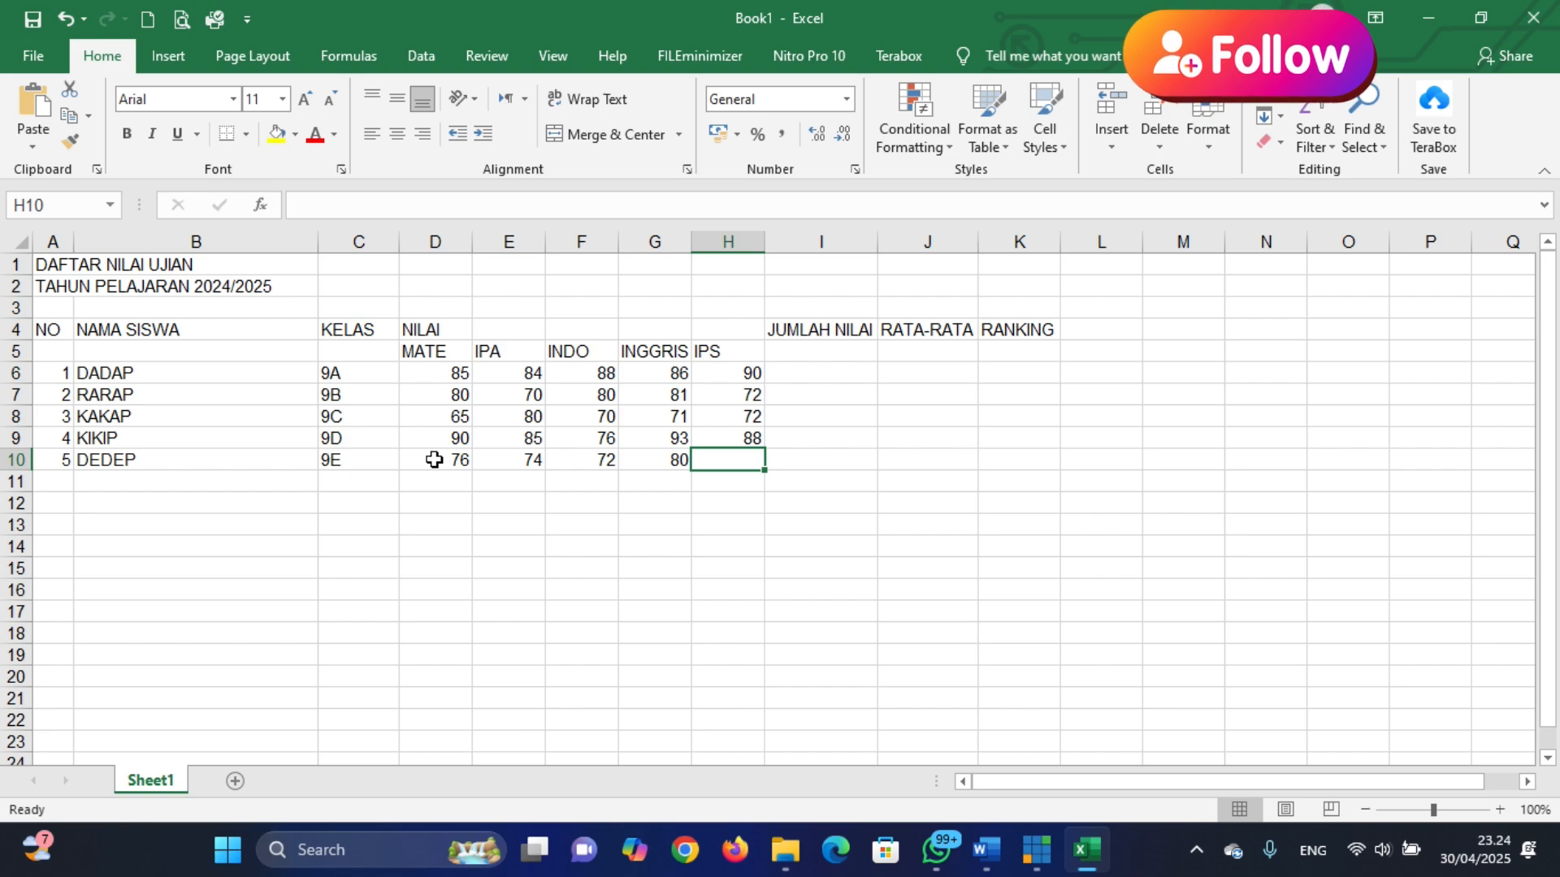
pyautogui.write('60')
pyautogui.press('Return')
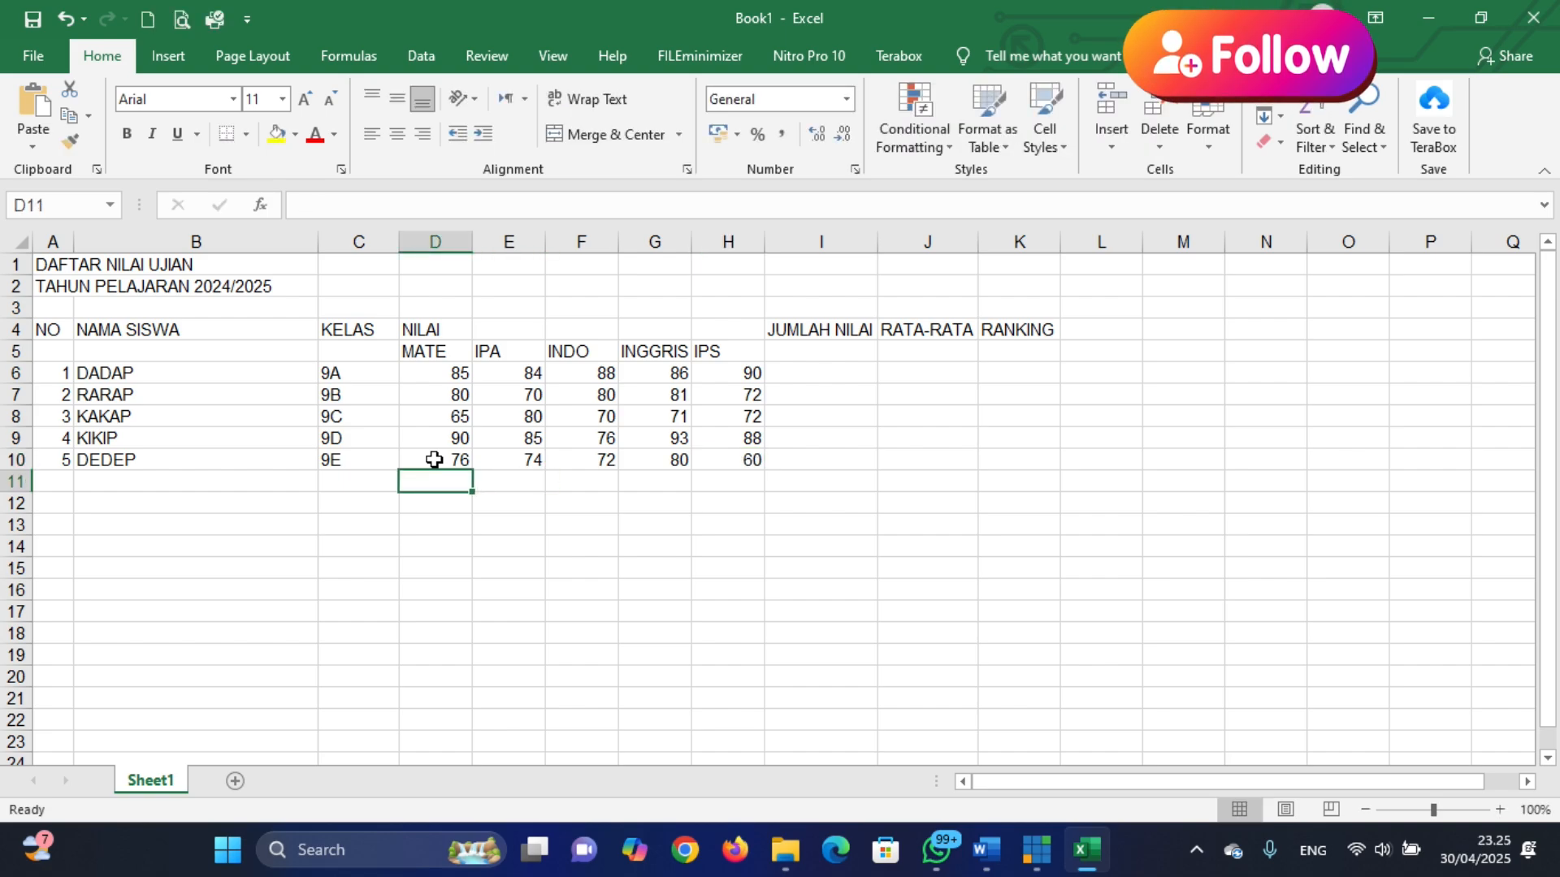
pyautogui.click(603, 596)
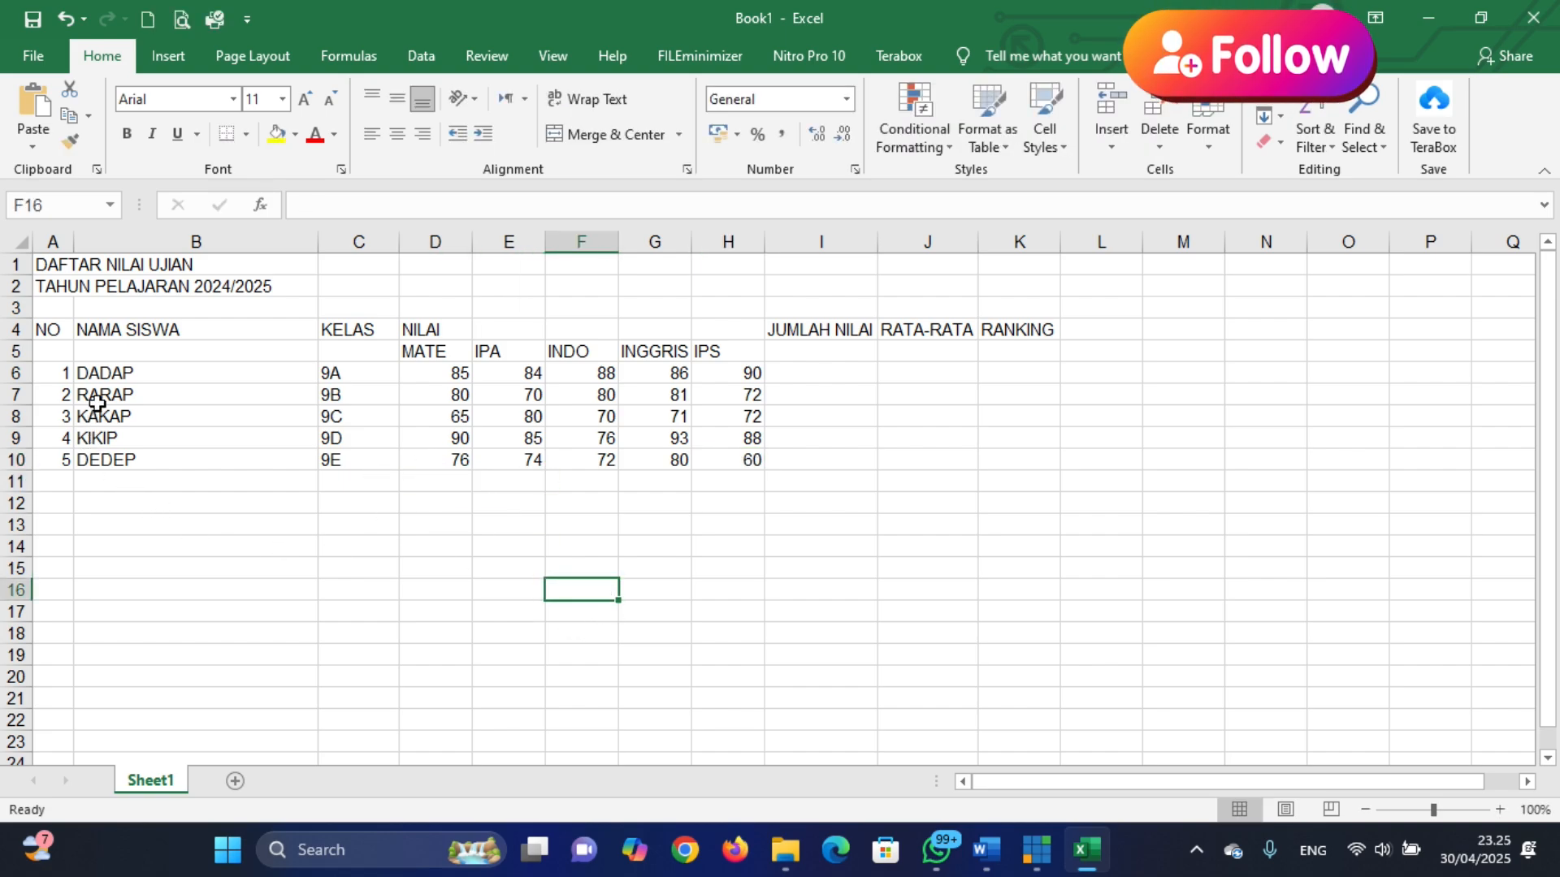
pyautogui.moveTo(59, 372); pyautogui.dragTo(739, 473)
pyautogui.click(682, 593)
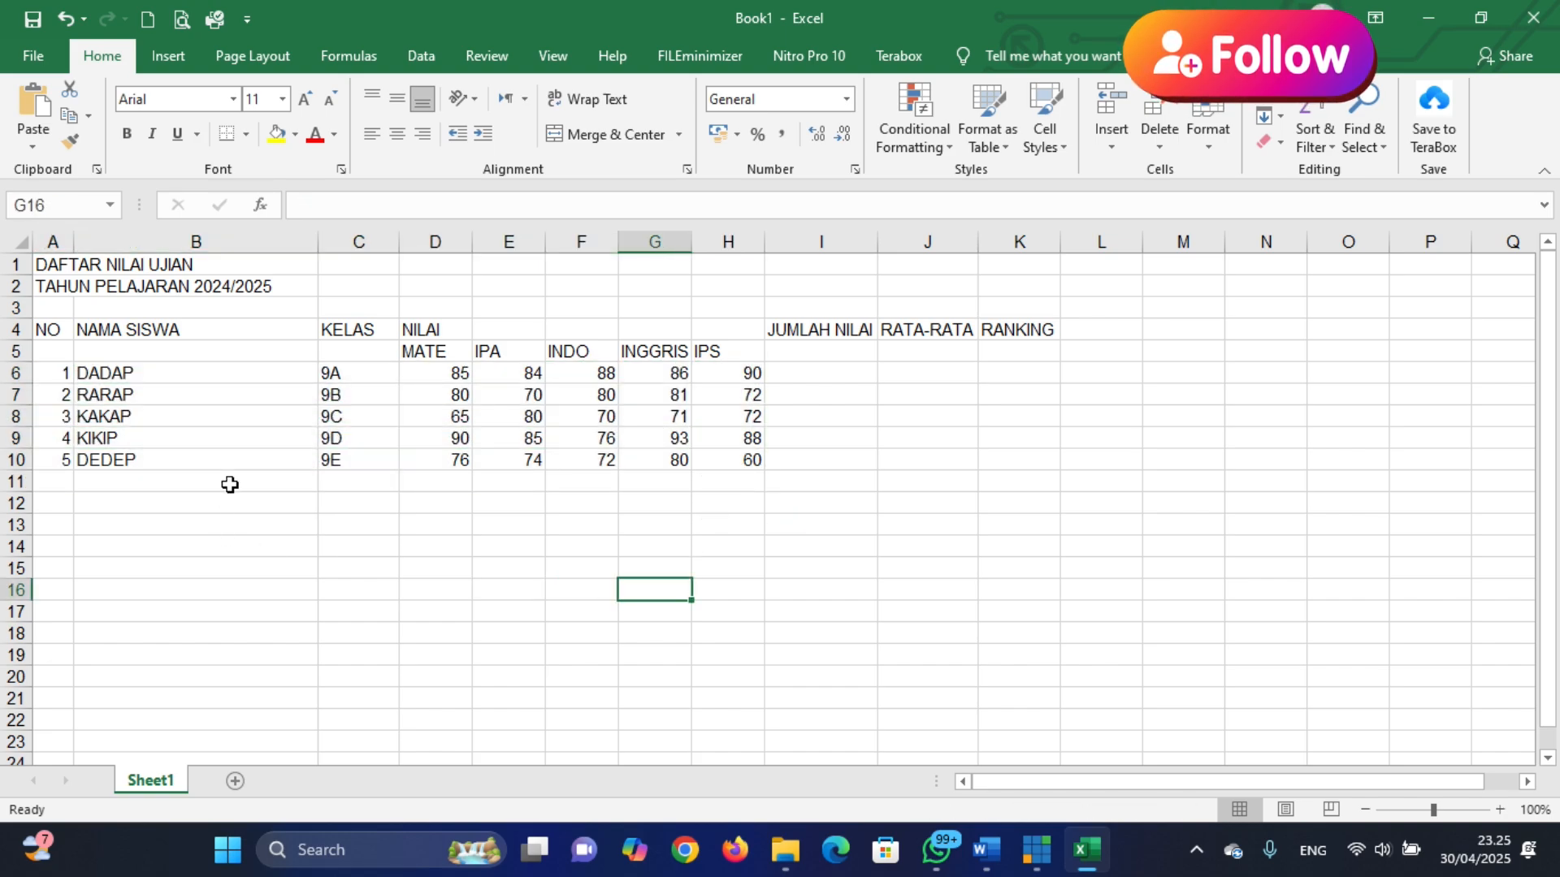
# Add the summary row labels JUMLAH in A11 and NILAI MAKSIMAL in A12 below the student list
pyautogui.click(57, 482)
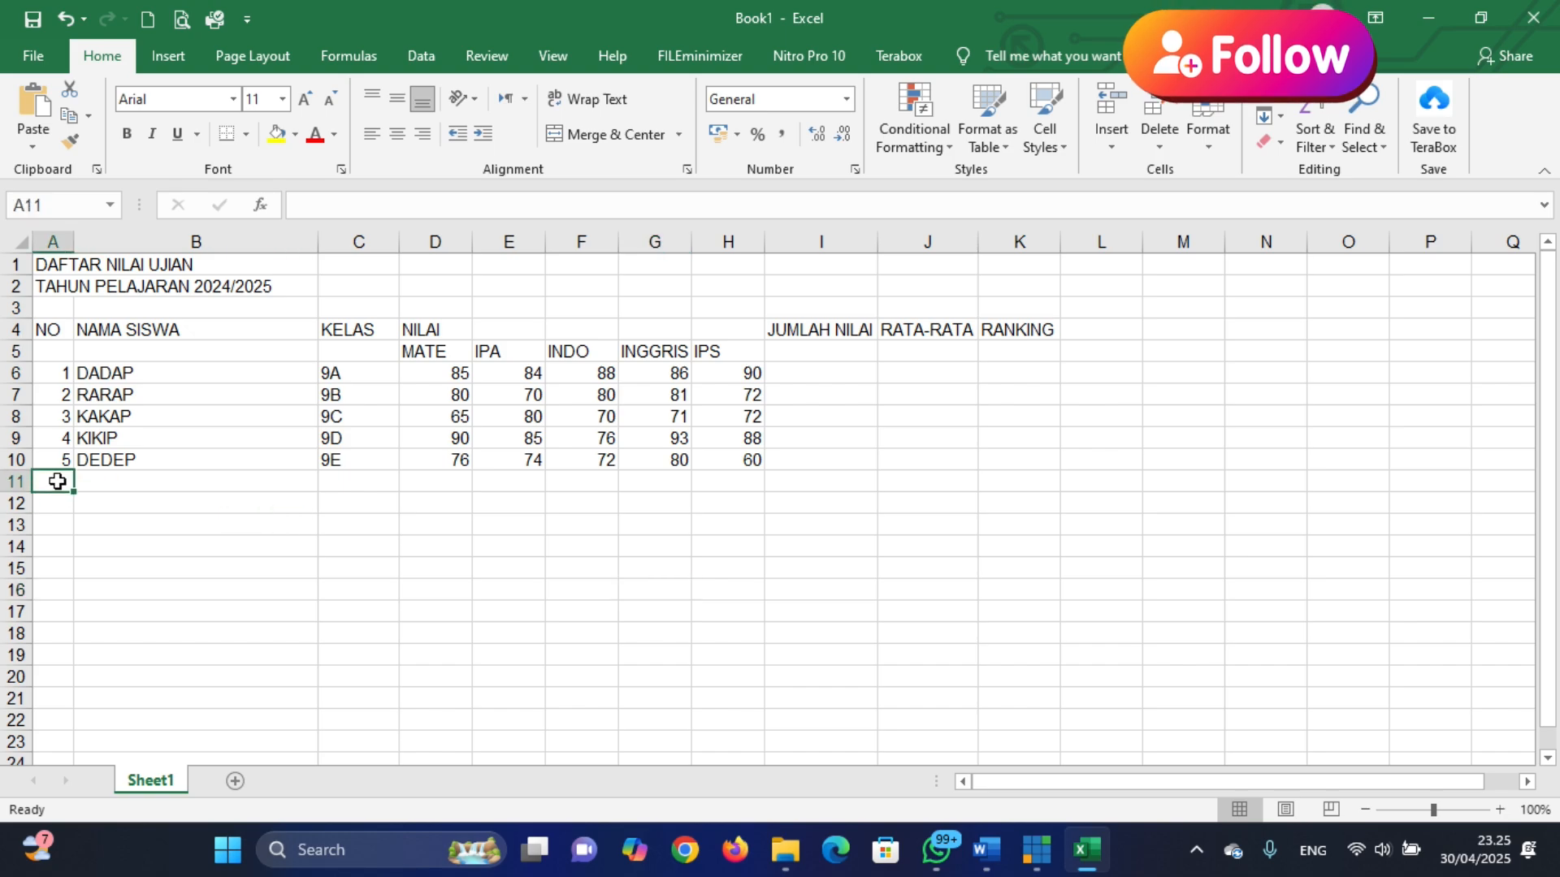
pyautogui.write('JU')
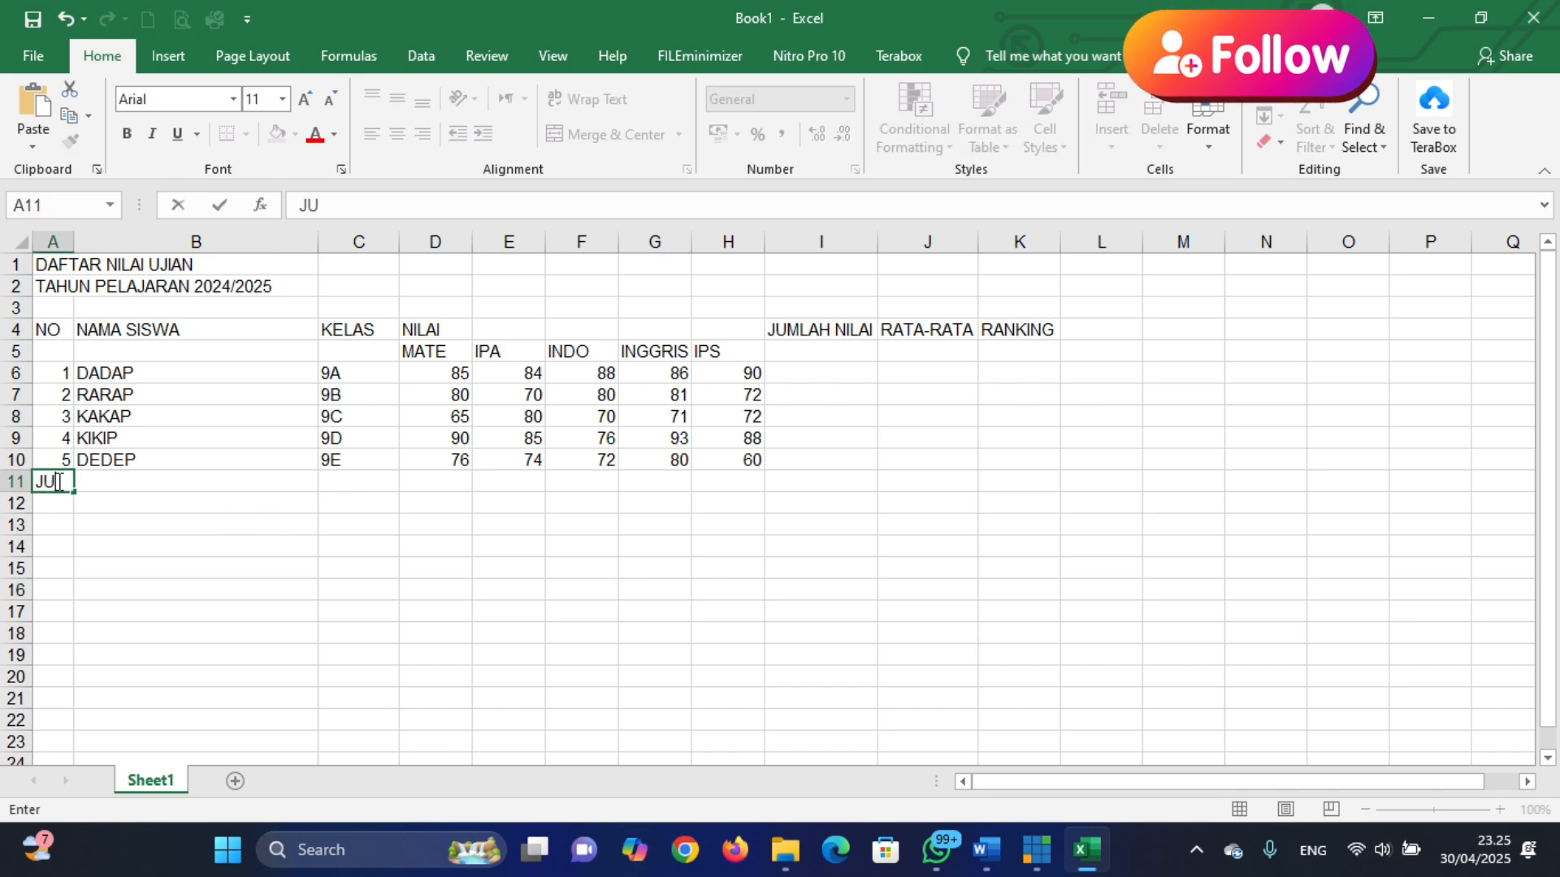
pyautogui.write('MLAH')
pyautogui.press('Return')
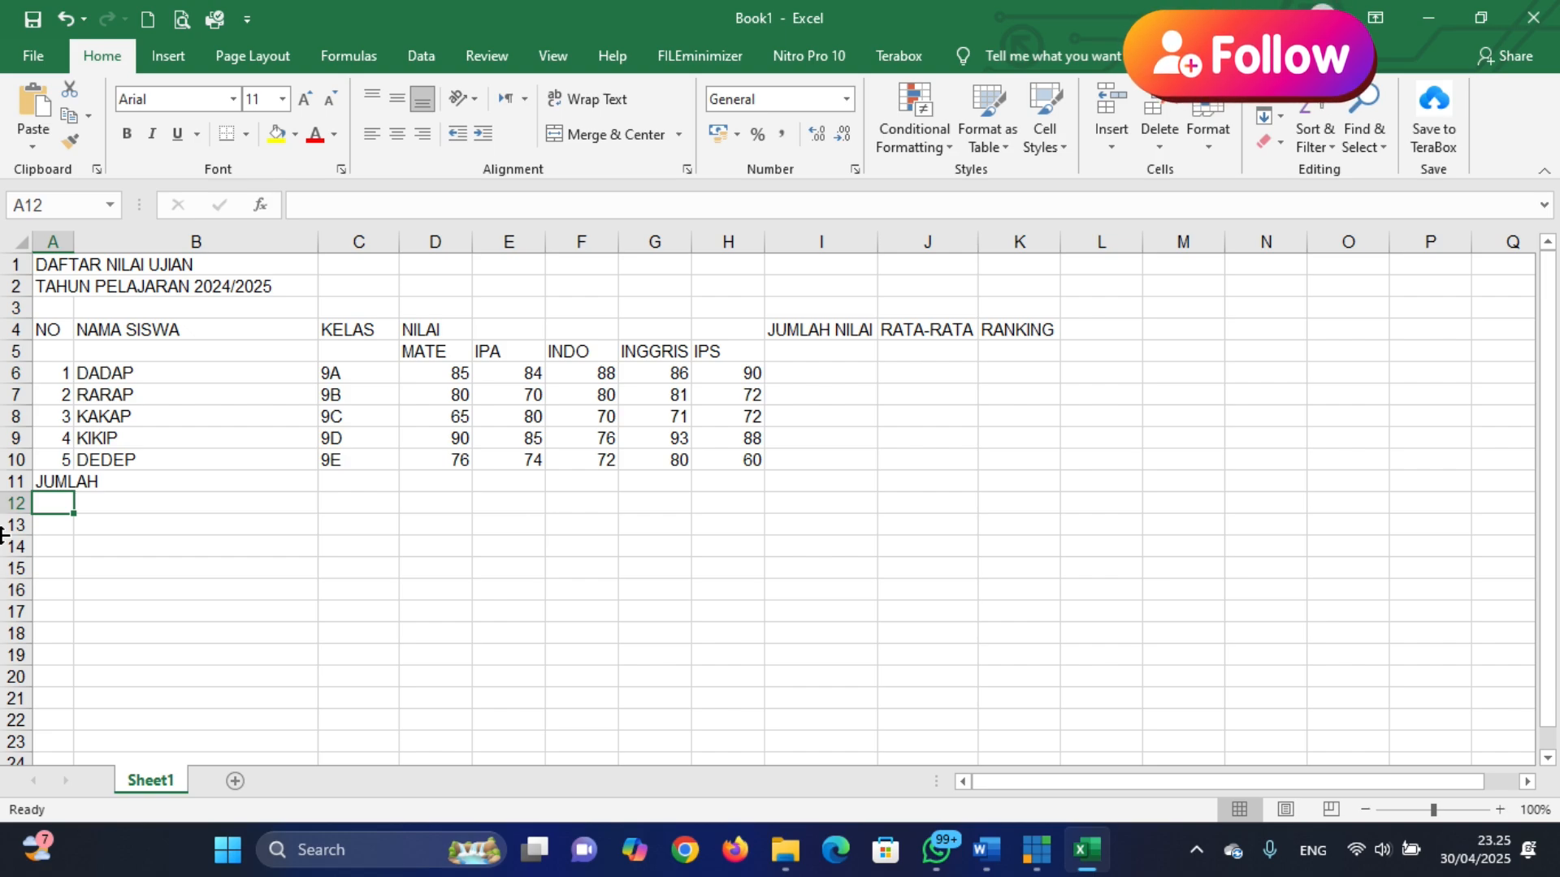
pyautogui.write('NILAI ')
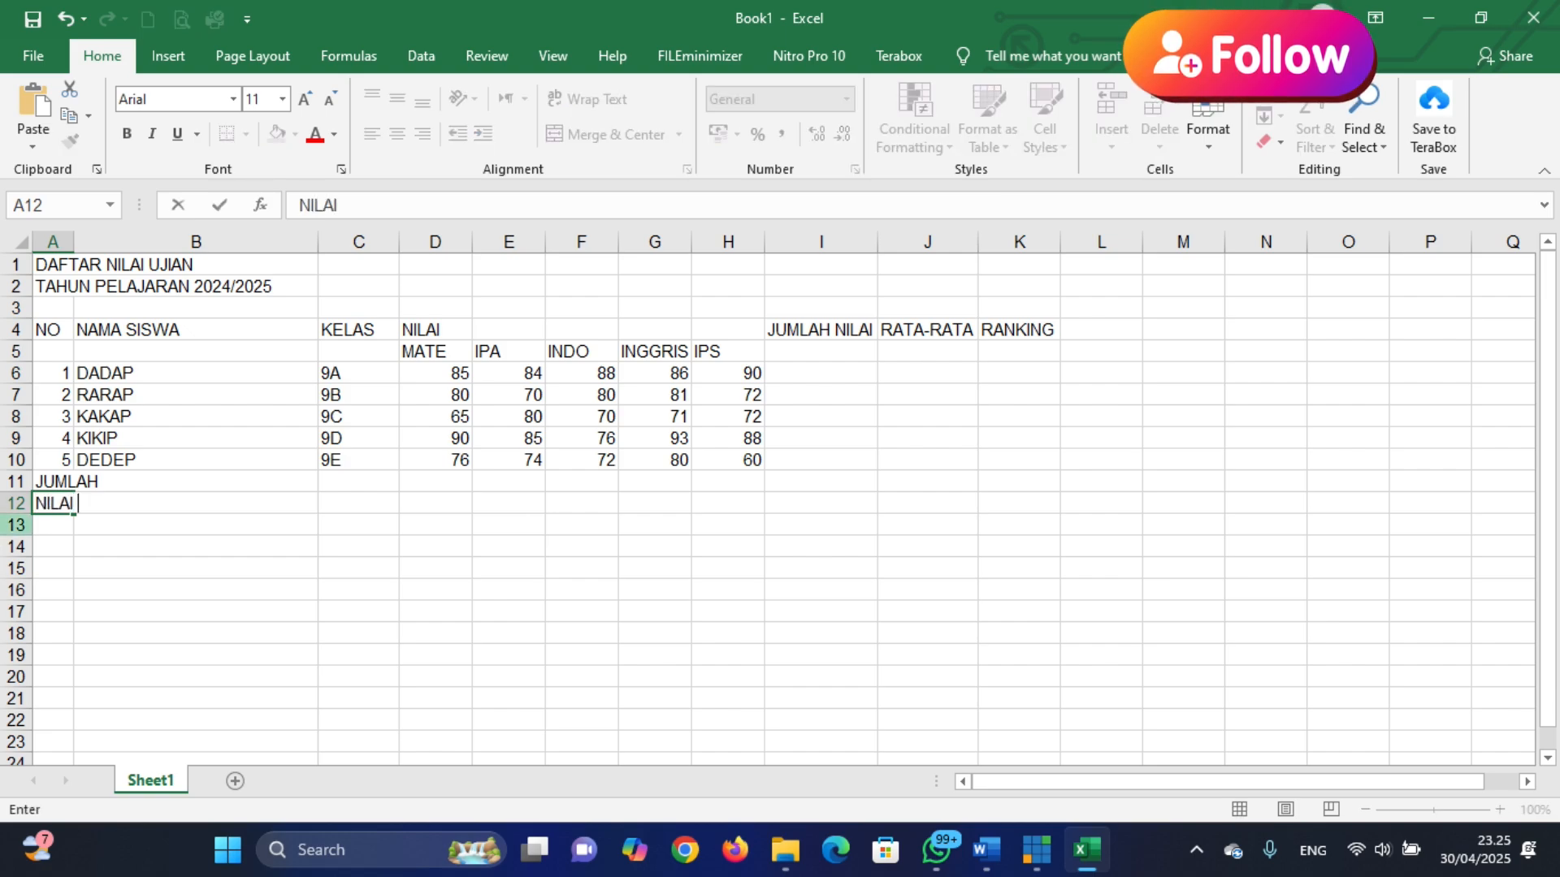
pyautogui.write('MAKSIMAL')
pyautogui.press('Return')
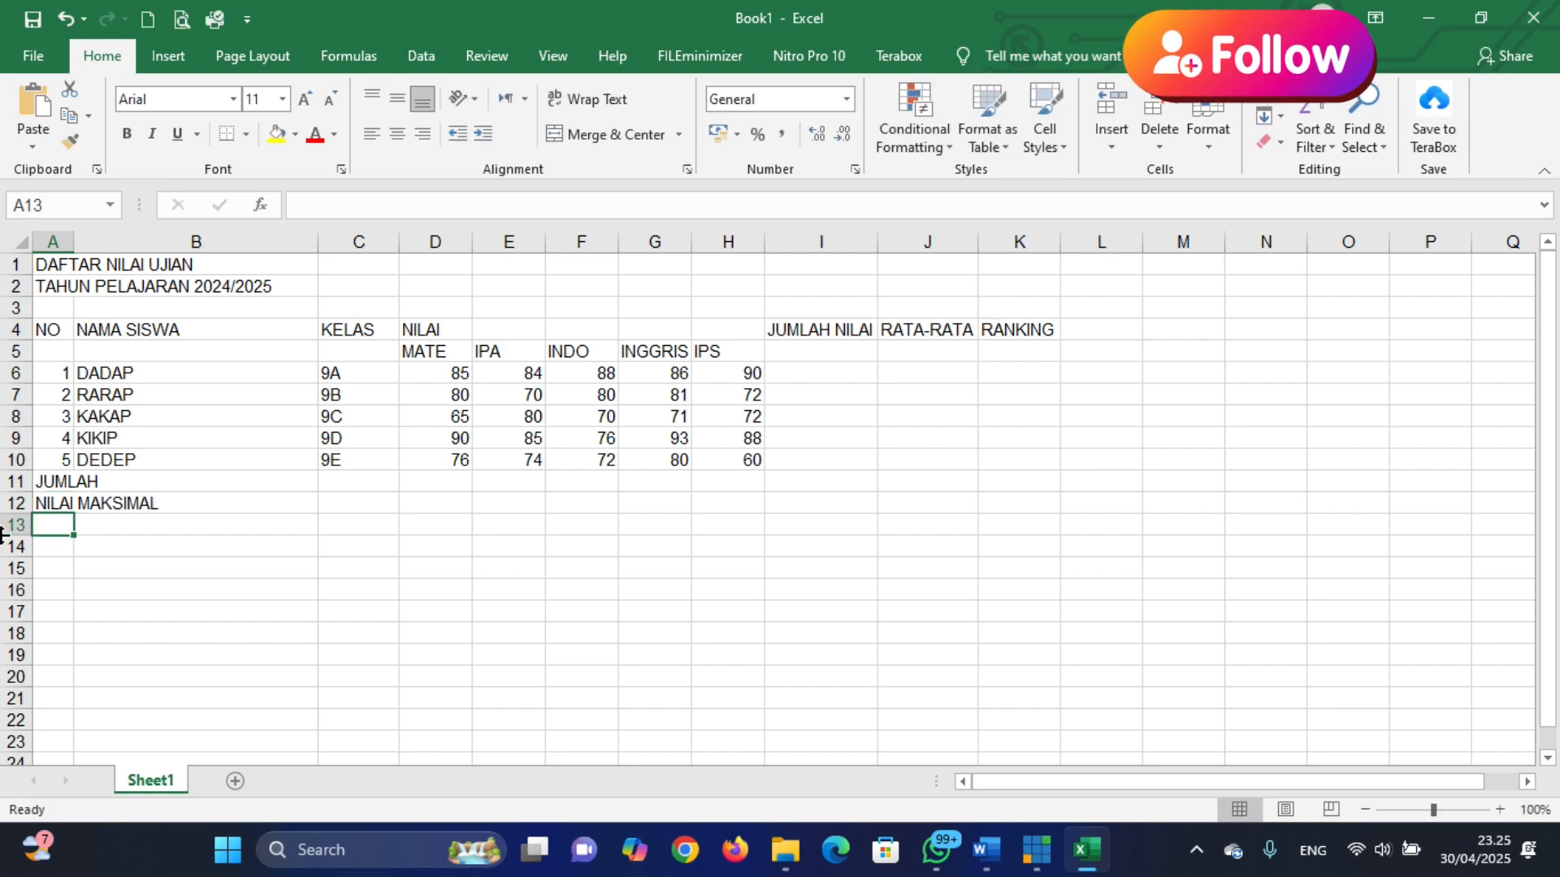
# Add the summary row labels NILAI MINIMAL in A13 and RATA-RATA in A14
pyautogui.write('NIMLAI')
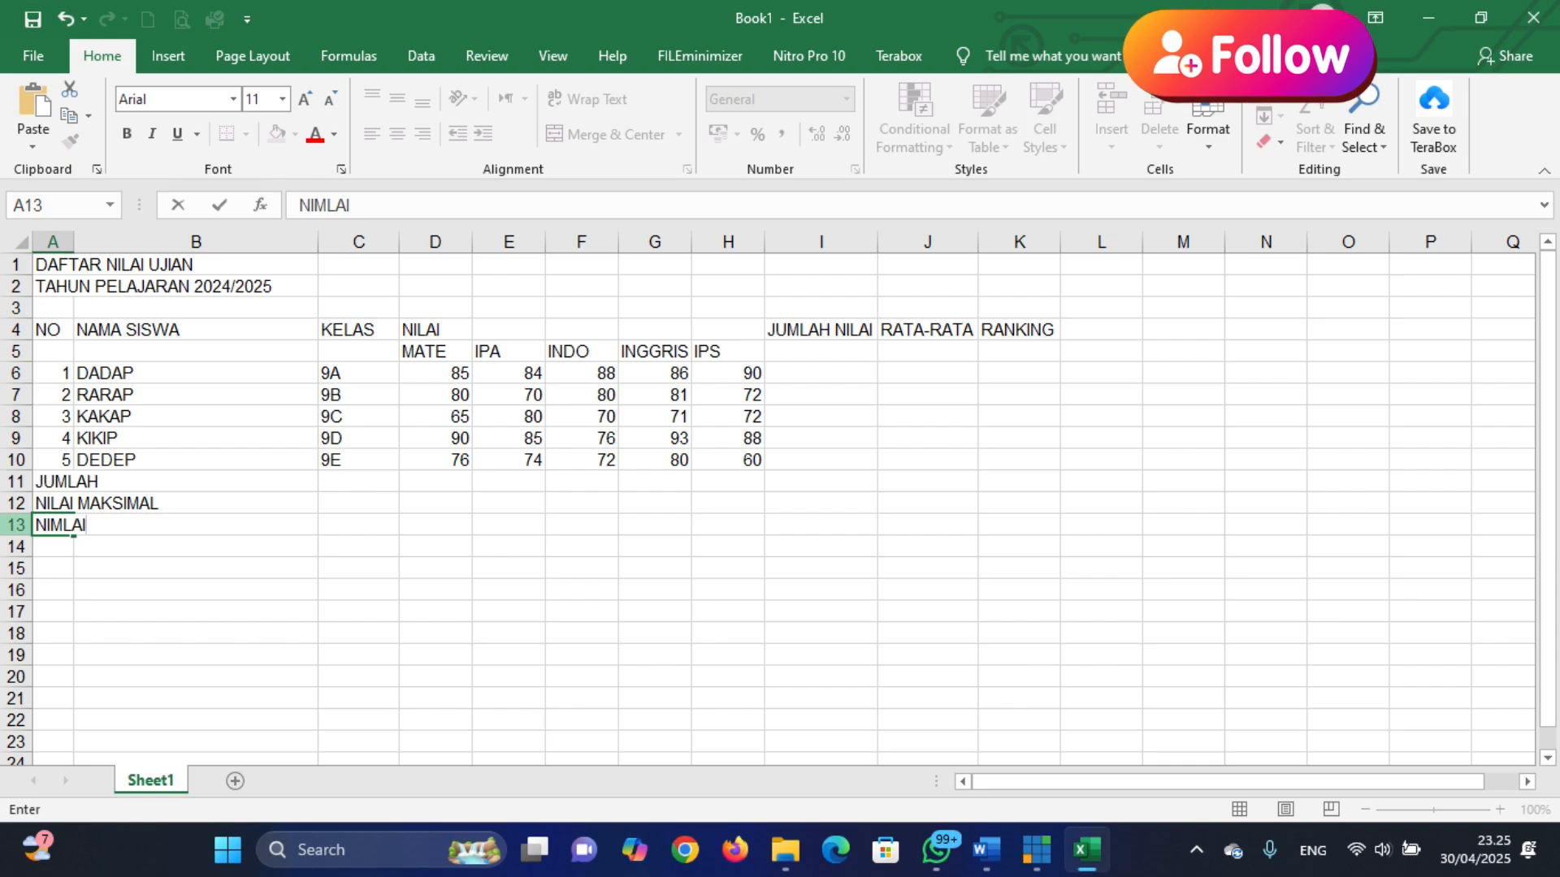
pyautogui.press('BackSpace')
pyautogui.press('BackSpace')
pyautogui.press('BackSpace')
pyautogui.press('BackSpace')
pyautogui.press('BackSpace')
pyautogui.write('ILAI M')
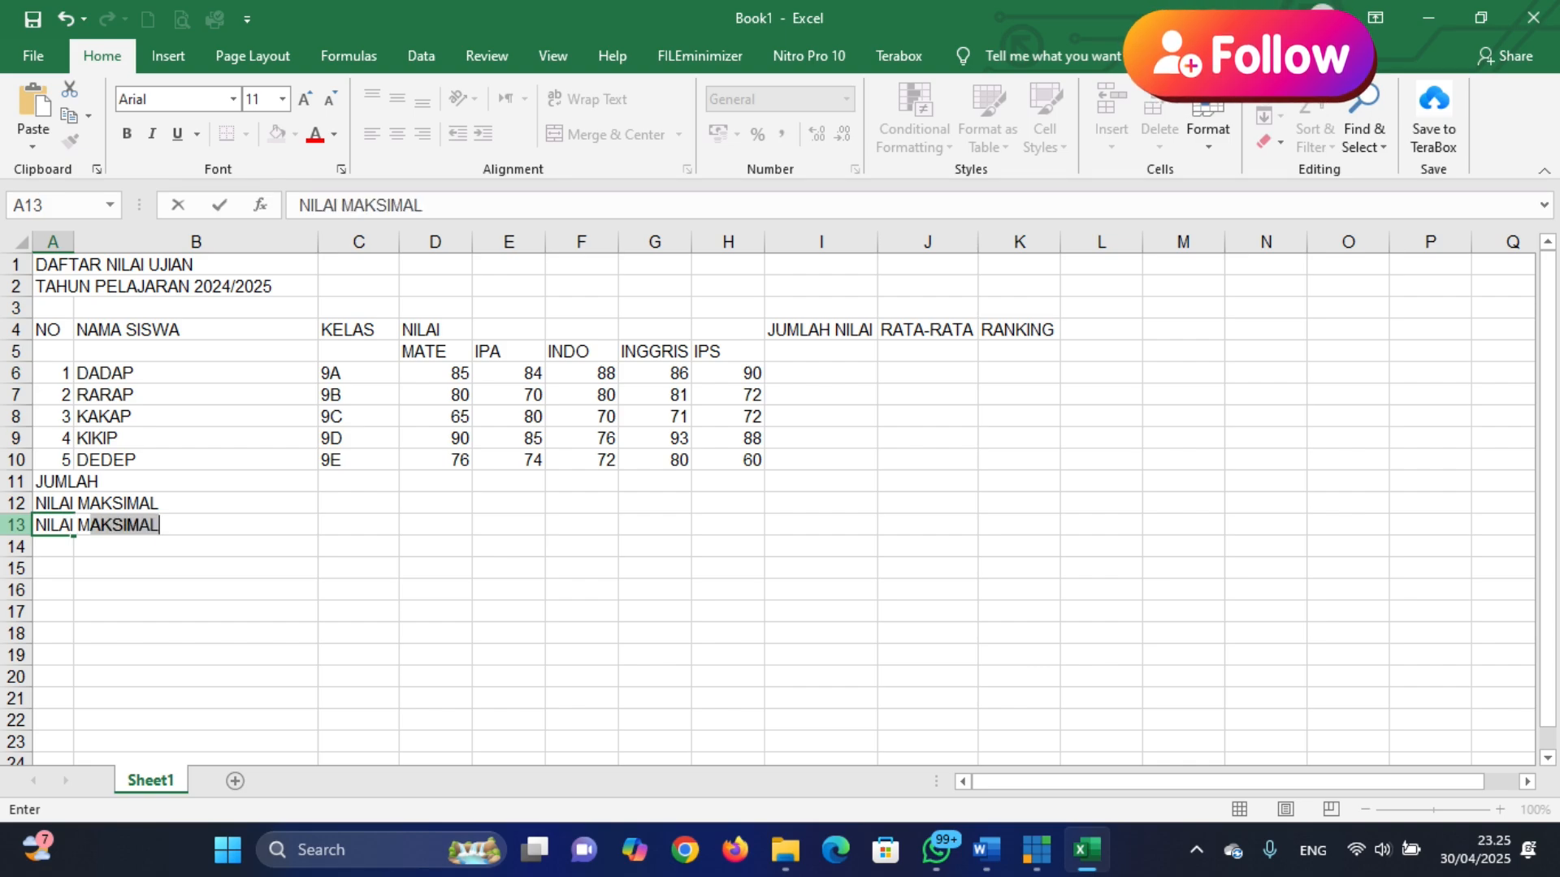
pyautogui.write('INIMAL')
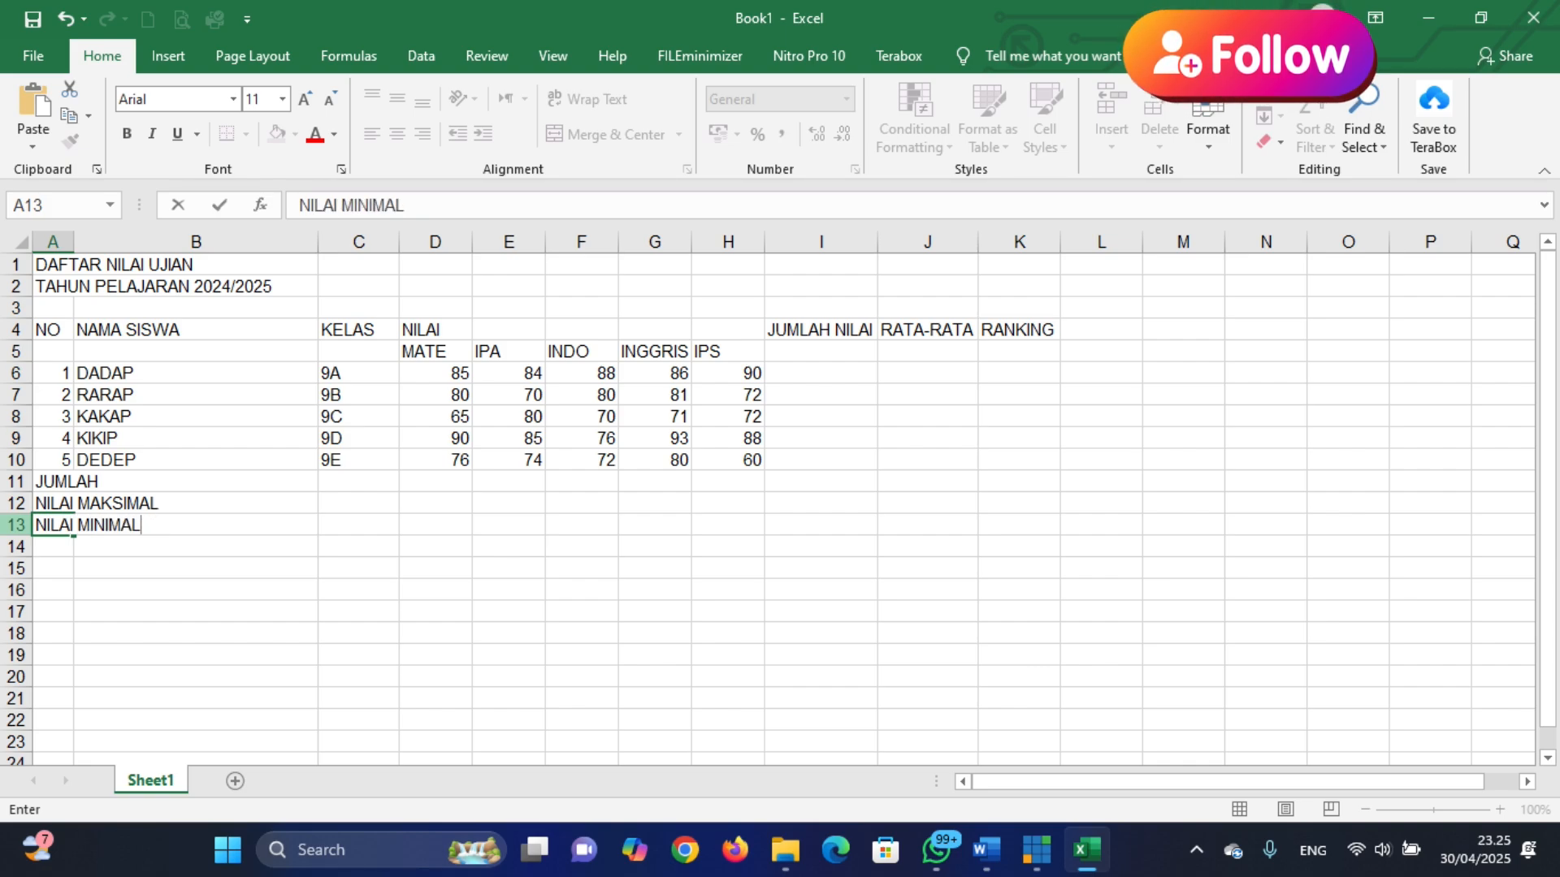
pyautogui.press('Return')
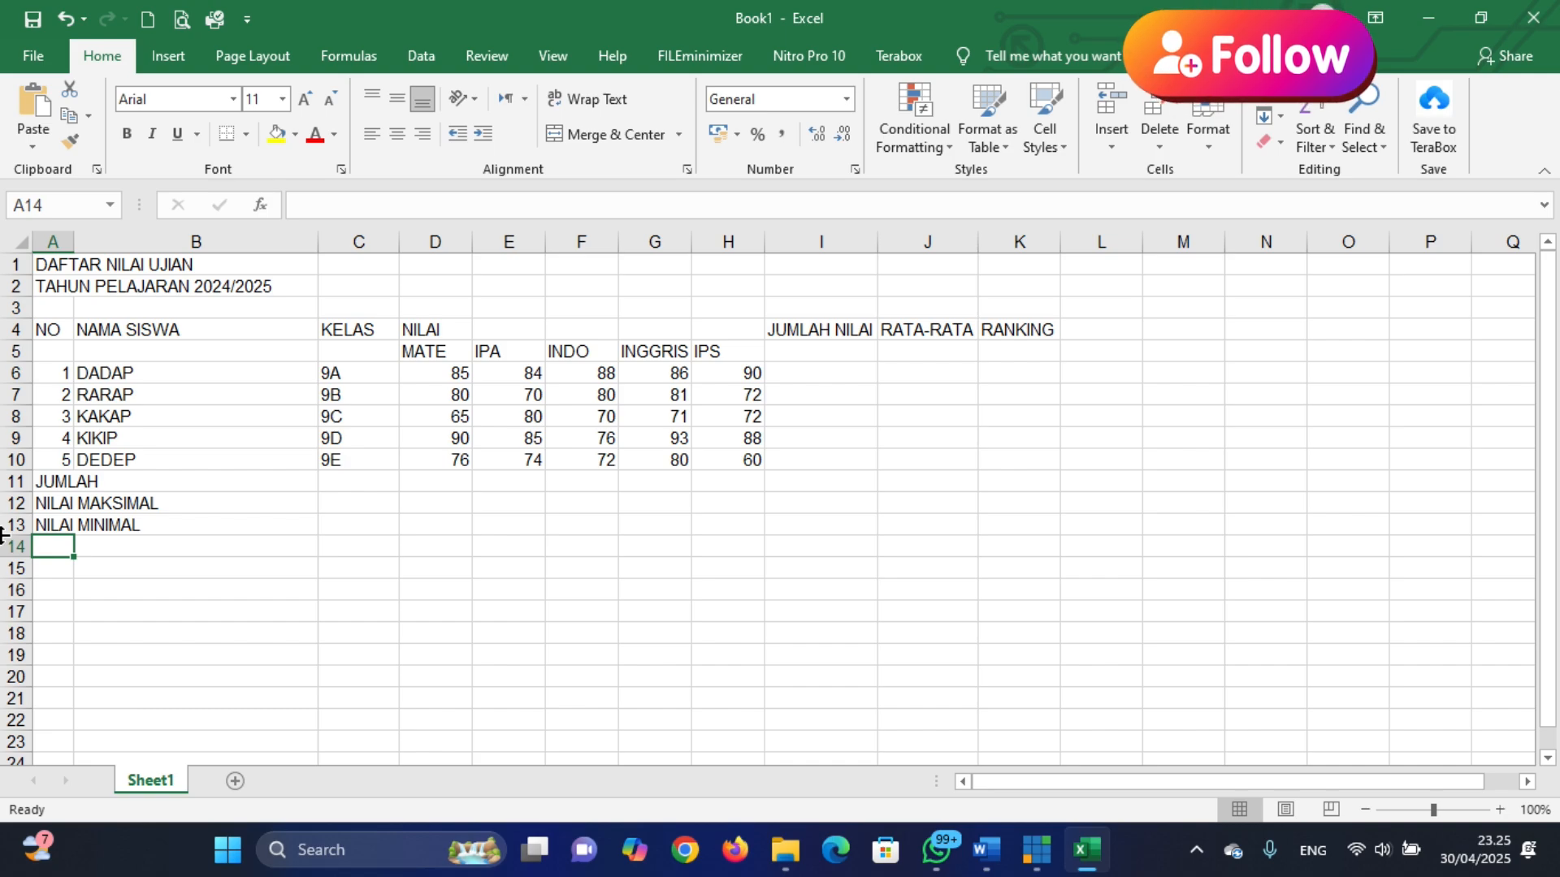
pyautogui.write('RATA-')
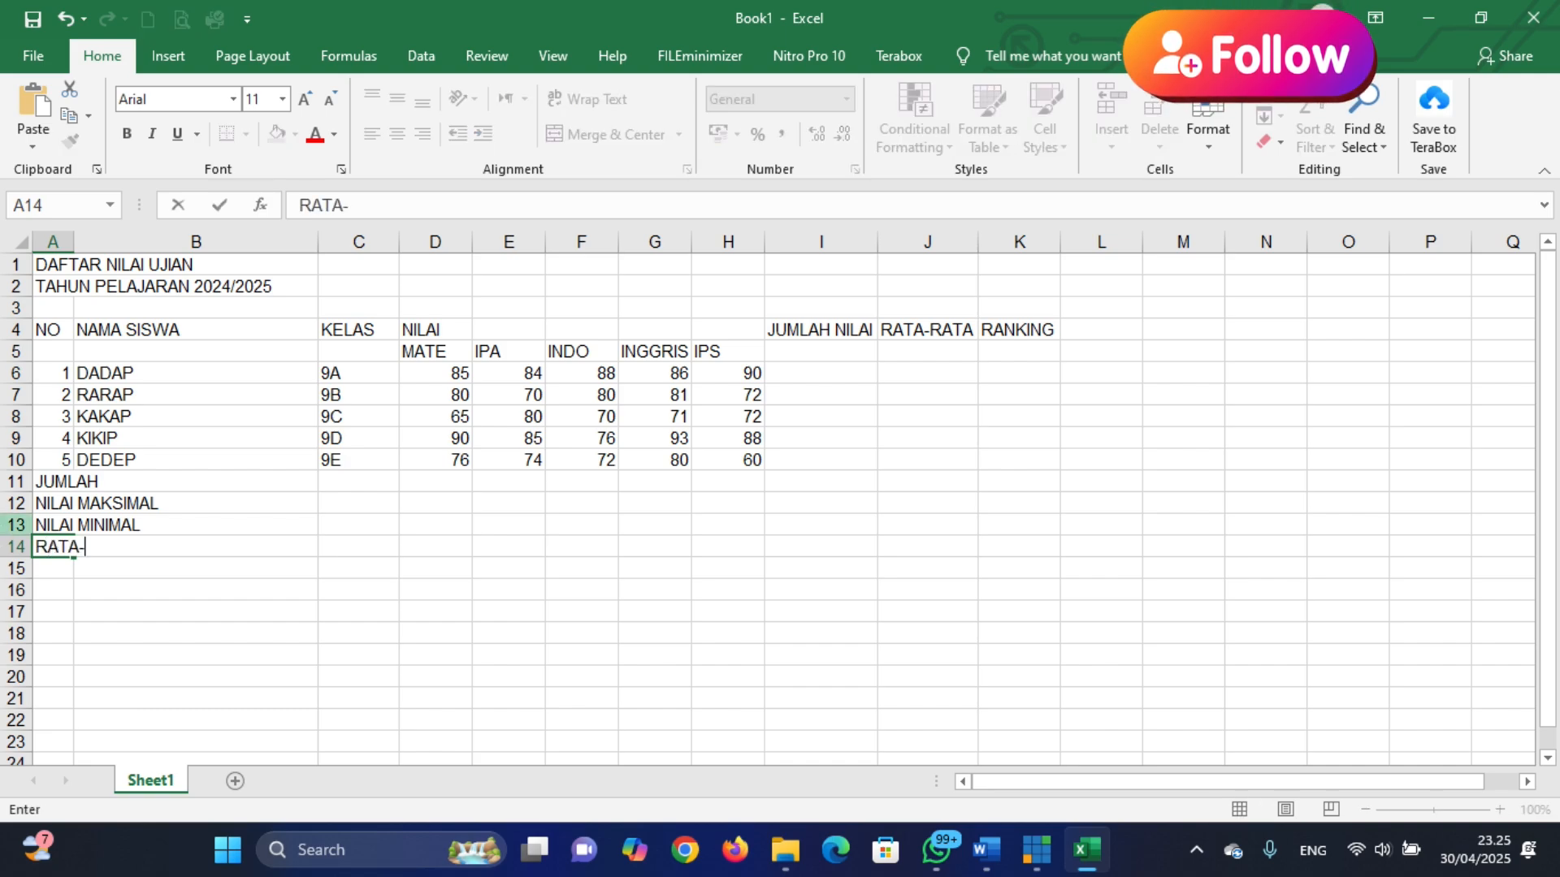
pyautogui.write('RATA')
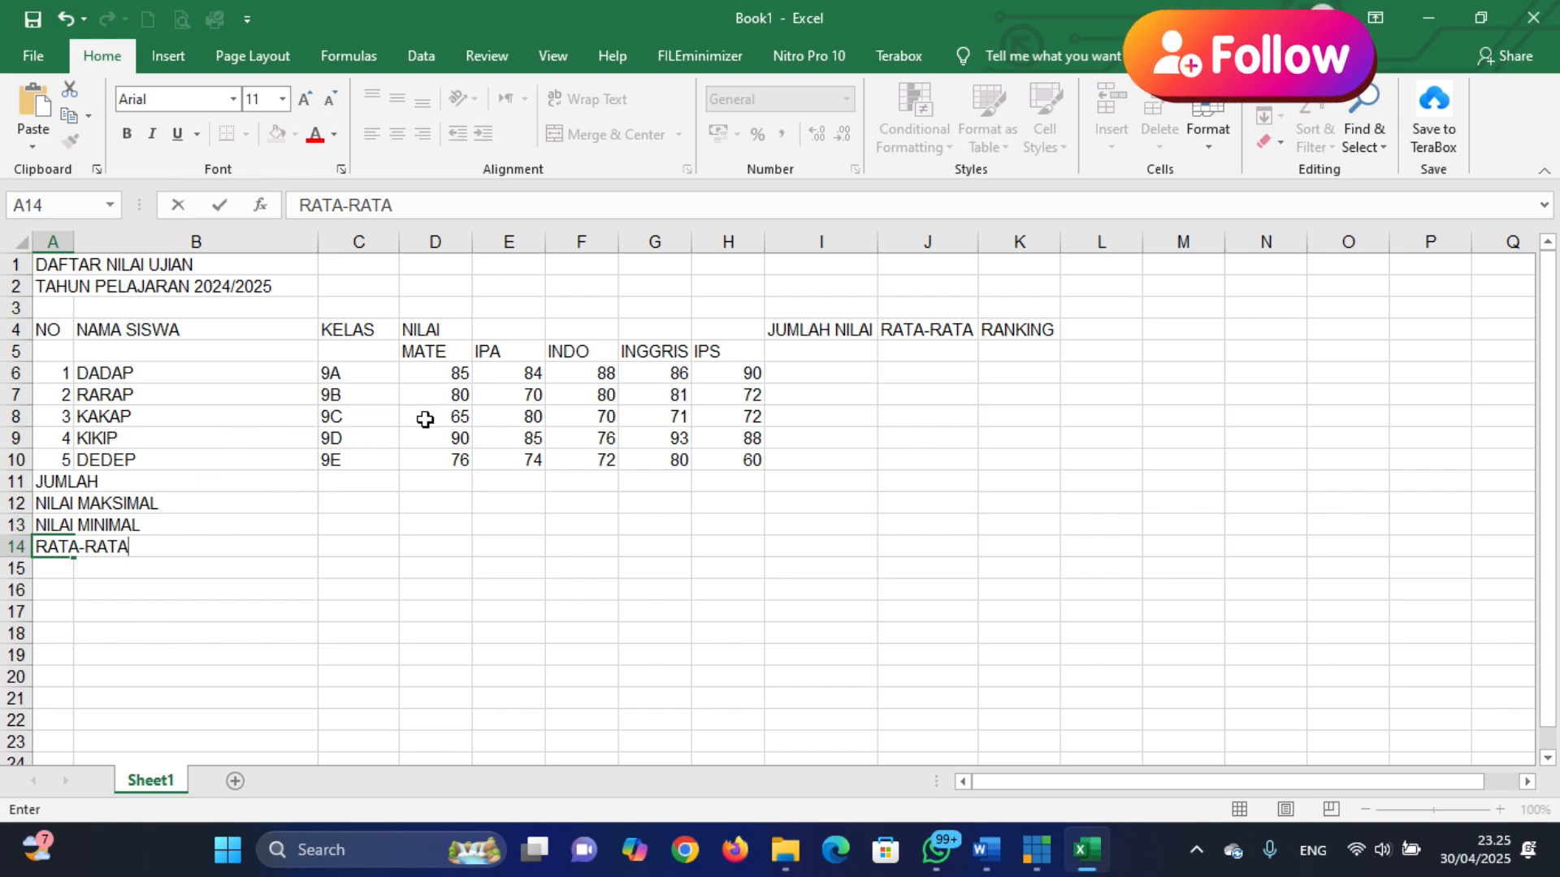
pyautogui.click(422, 573)
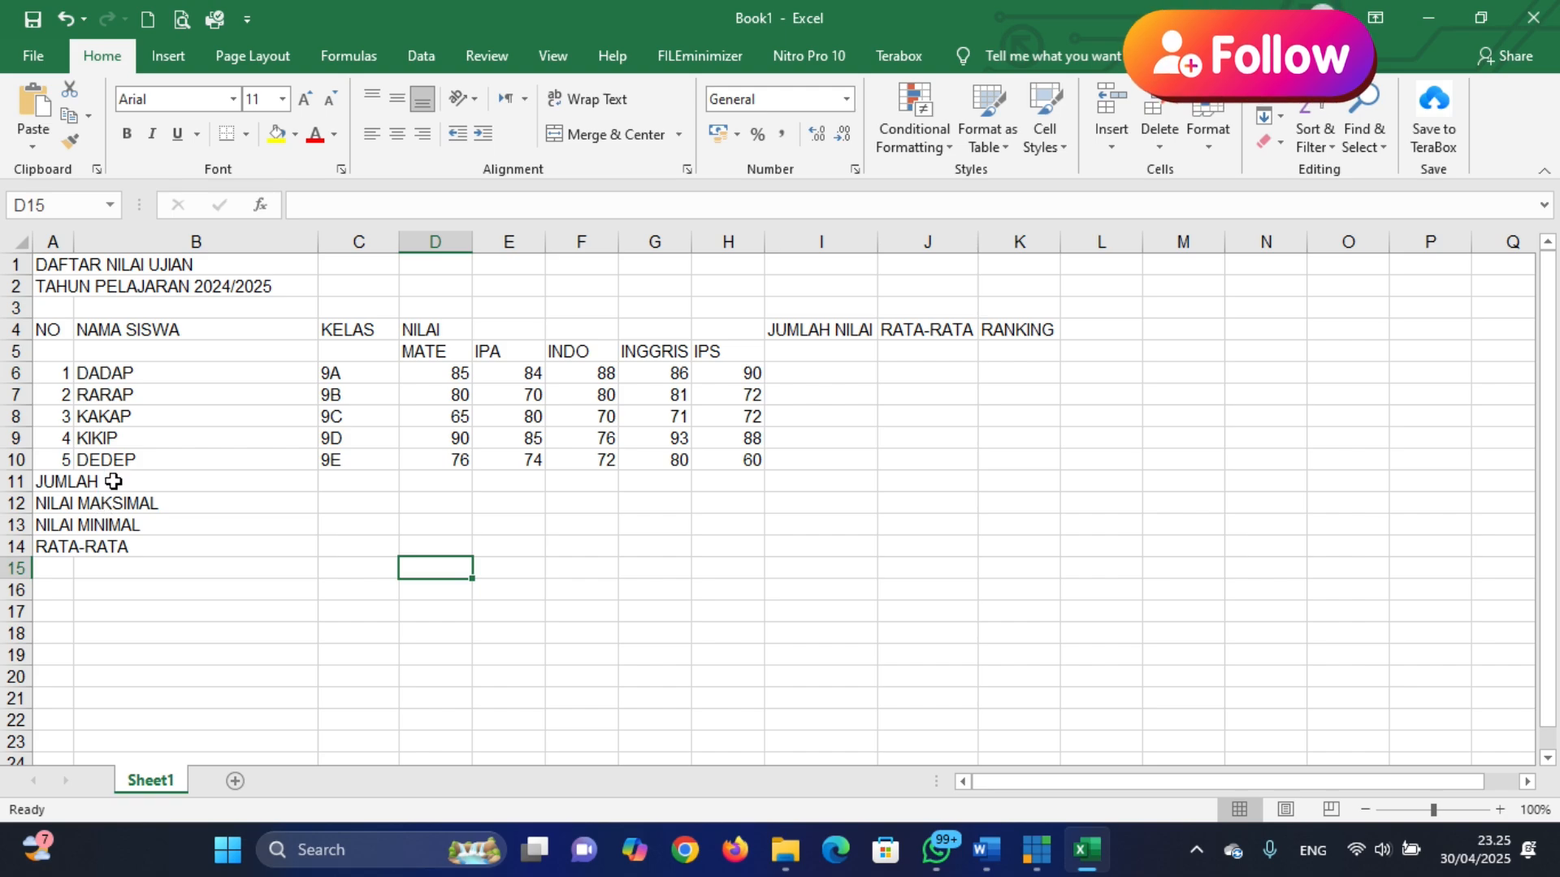
pyautogui.click(46, 264)
pyautogui.click(163, 569)
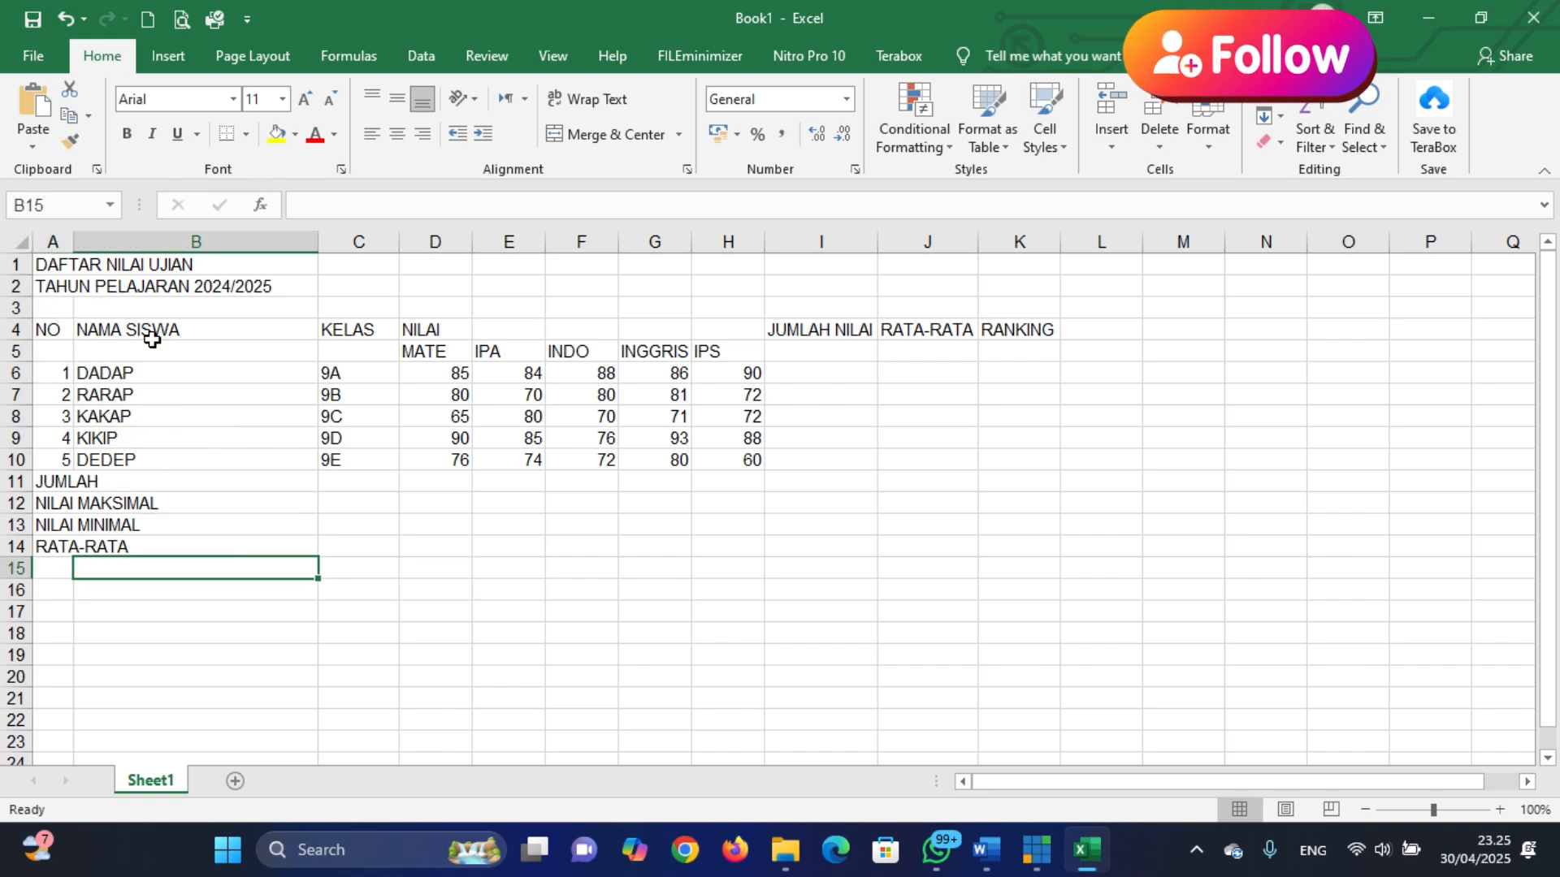
pyautogui.click(50, 262)
pyautogui.moveTo(49, 262); pyautogui.dragTo(819, 243)
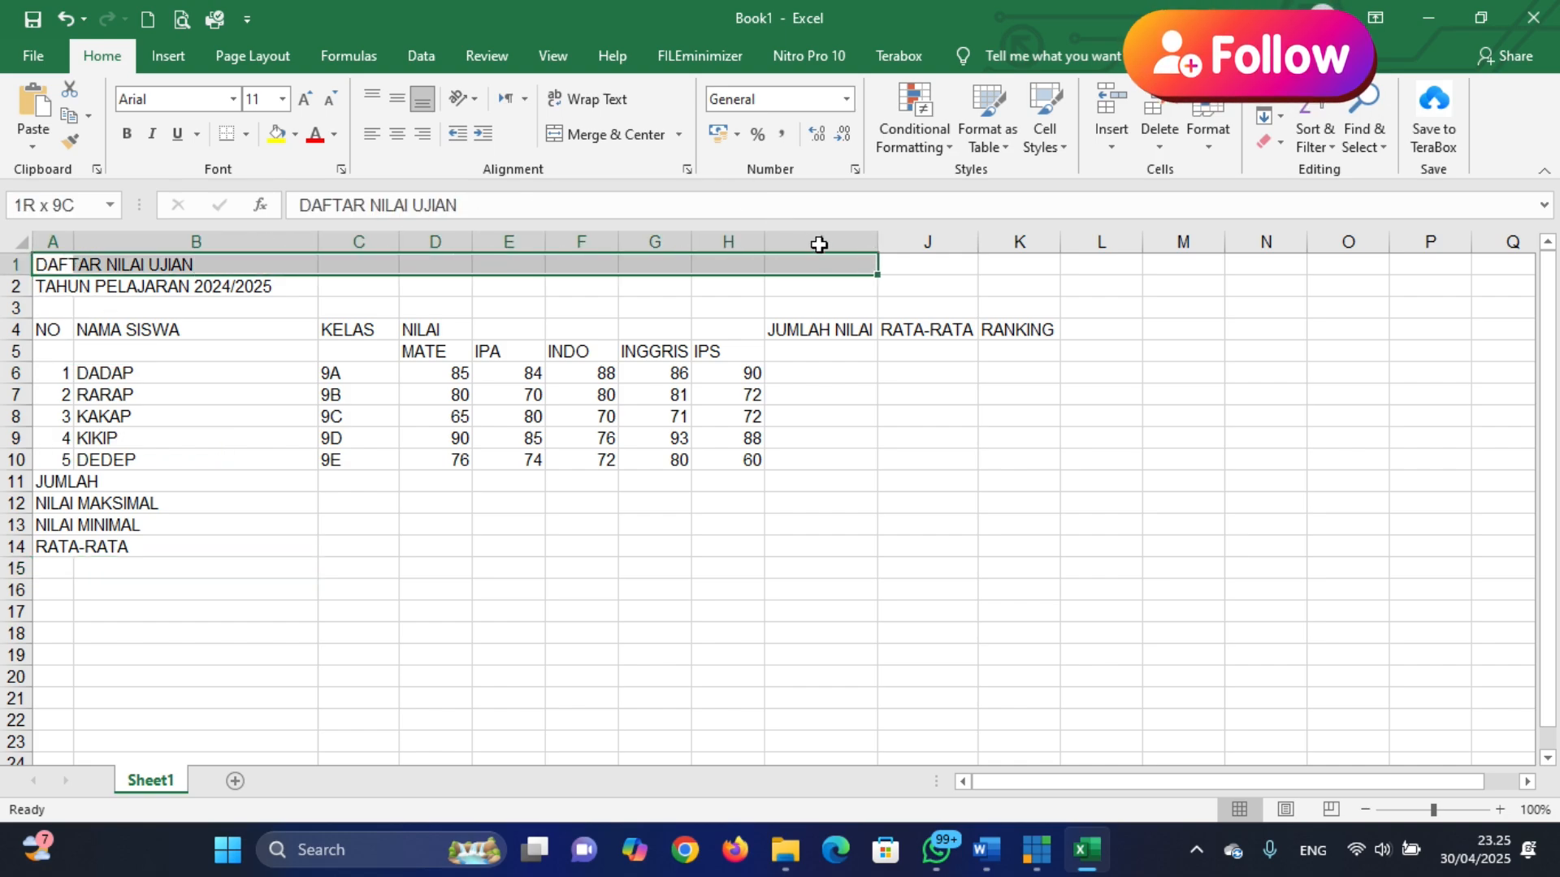
pyautogui.click(508, 524)
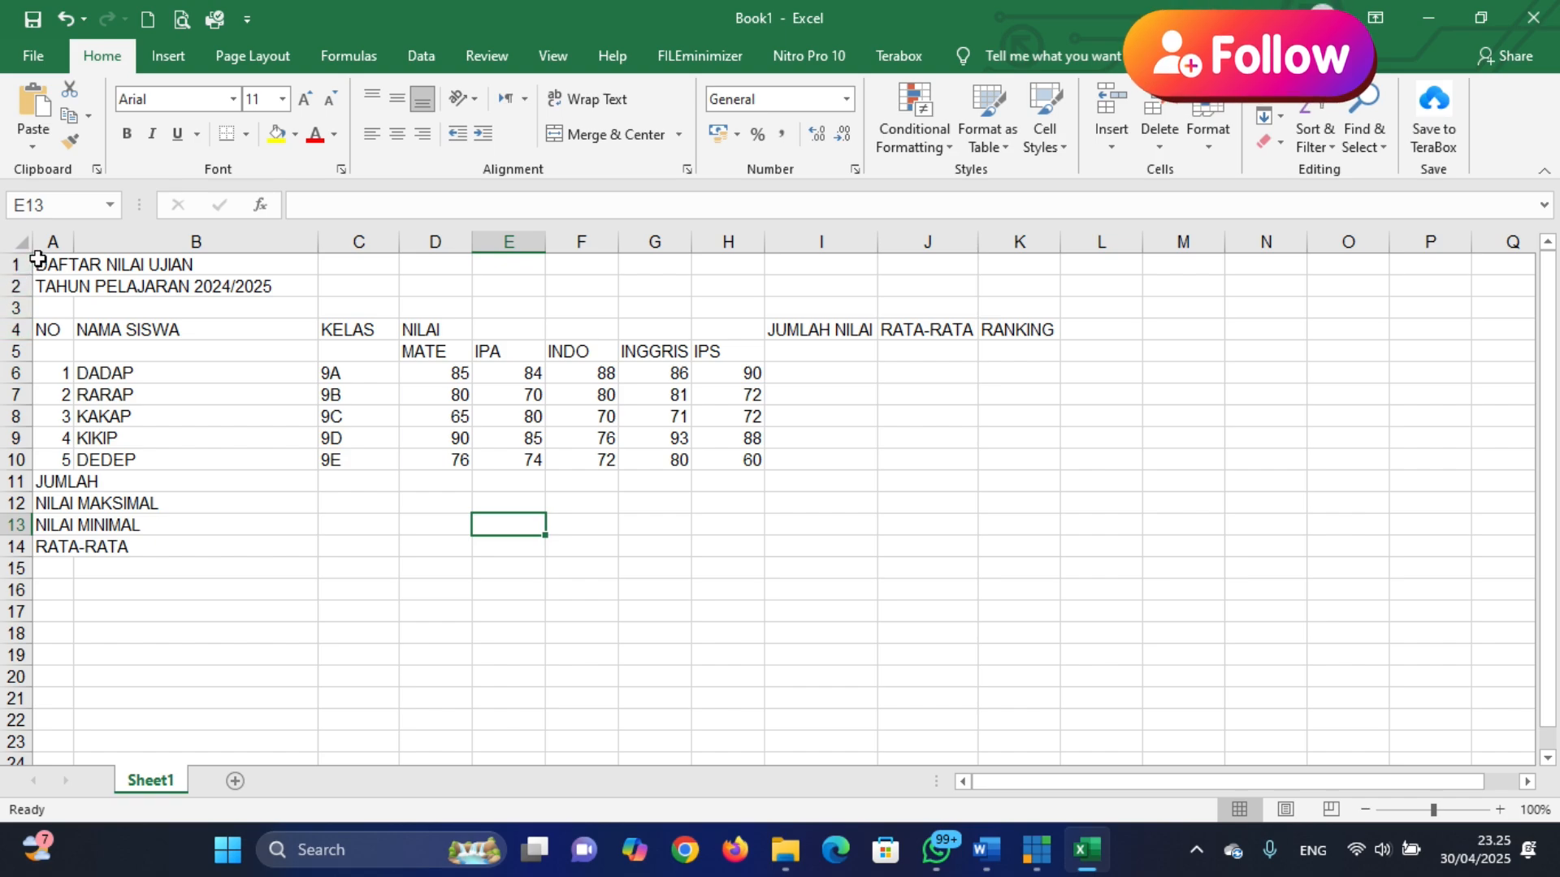
pyautogui.moveTo(40, 260); pyautogui.dragTo(1008, 252)
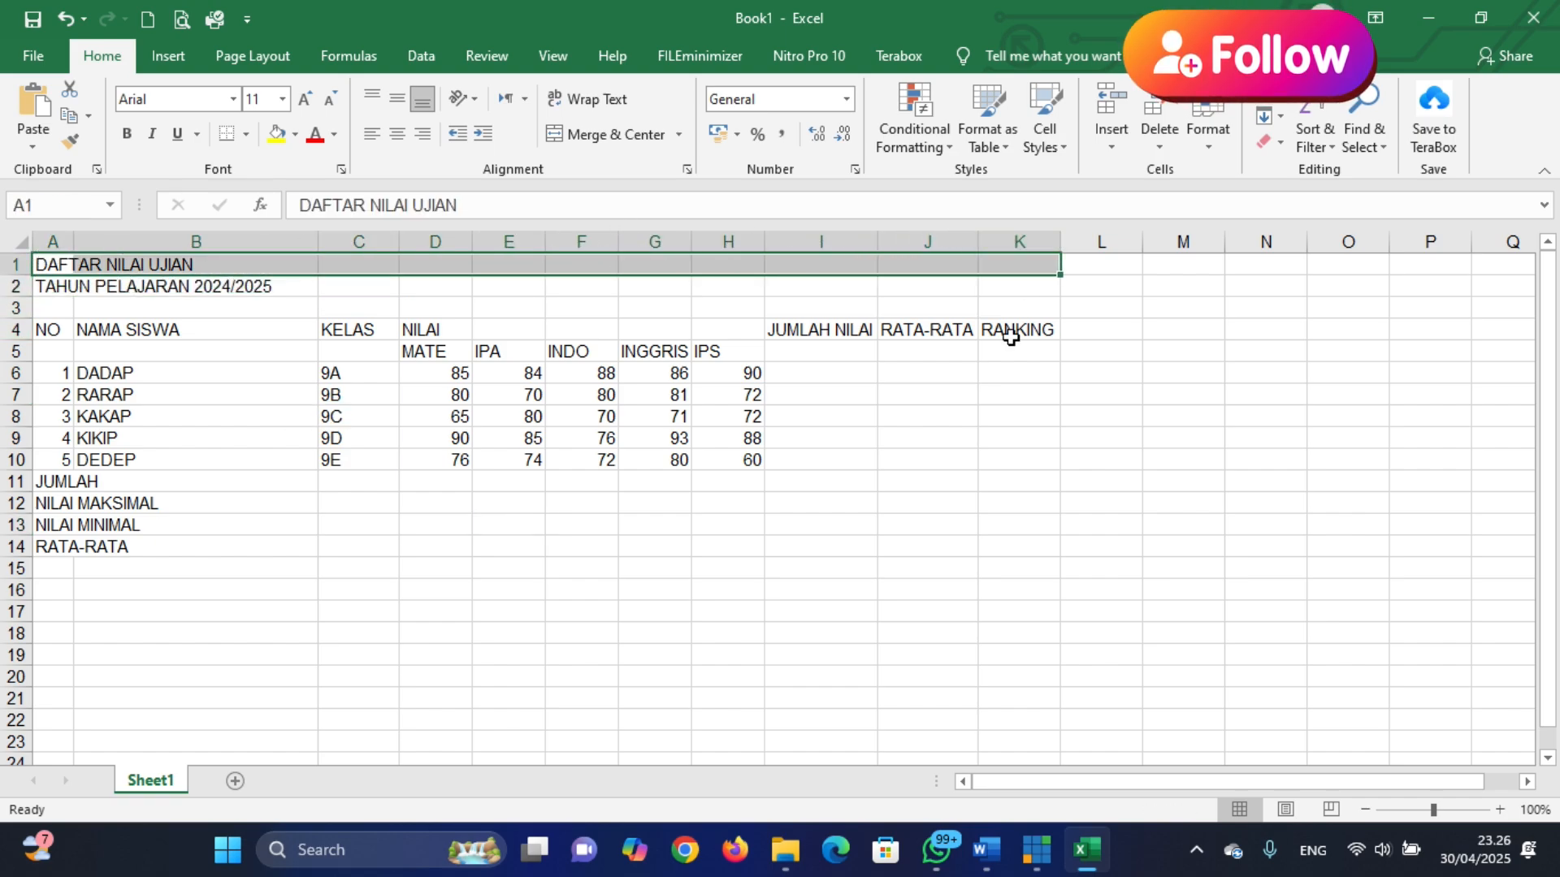
pyautogui.click(821, 502)
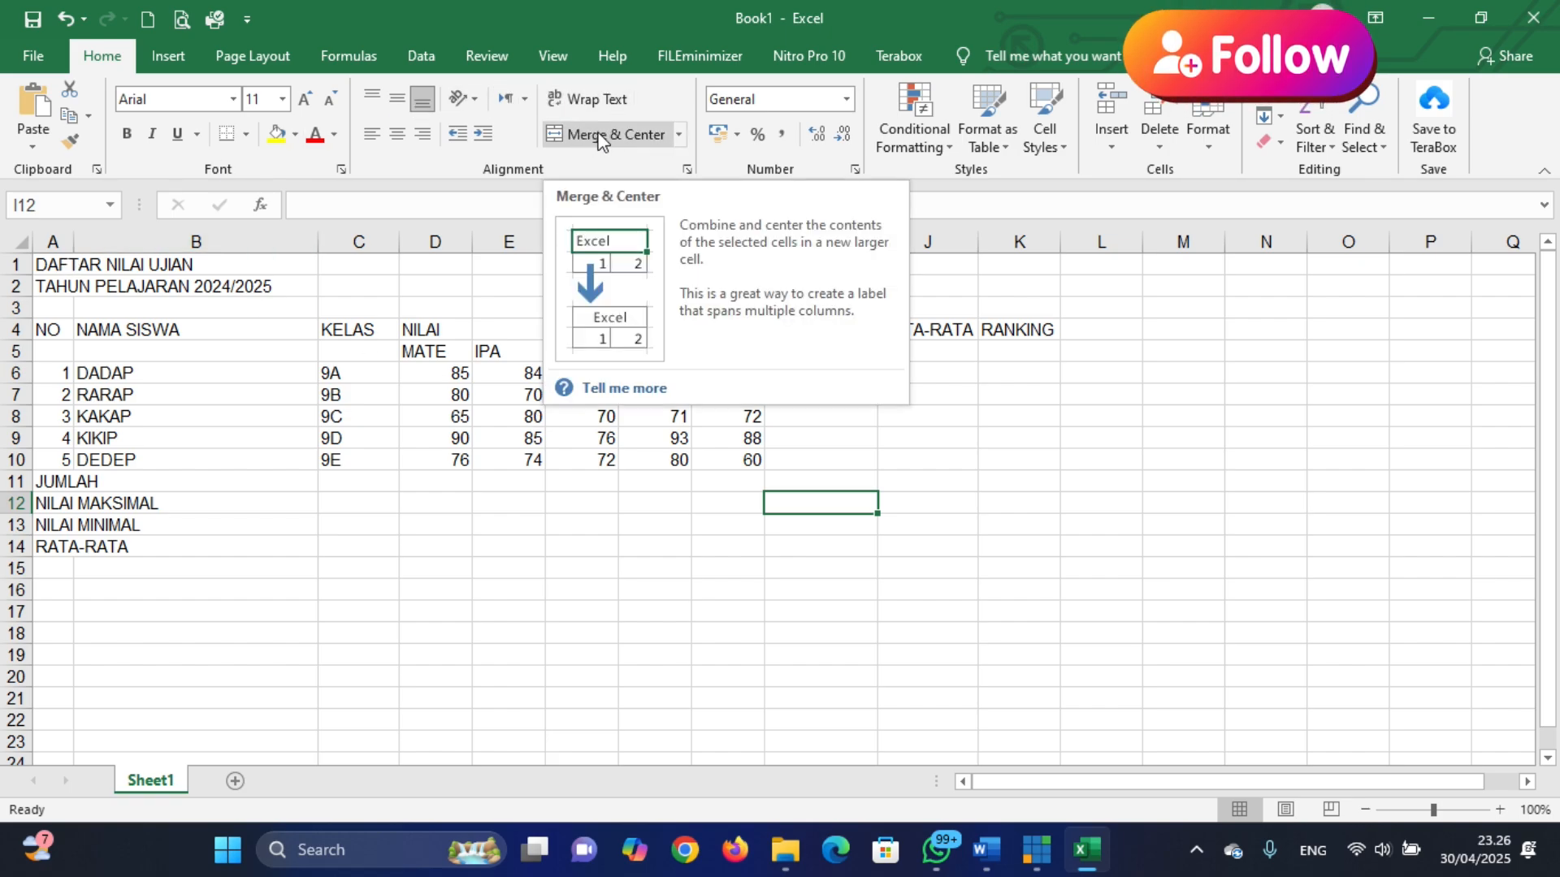
pyautogui.click(435, 590)
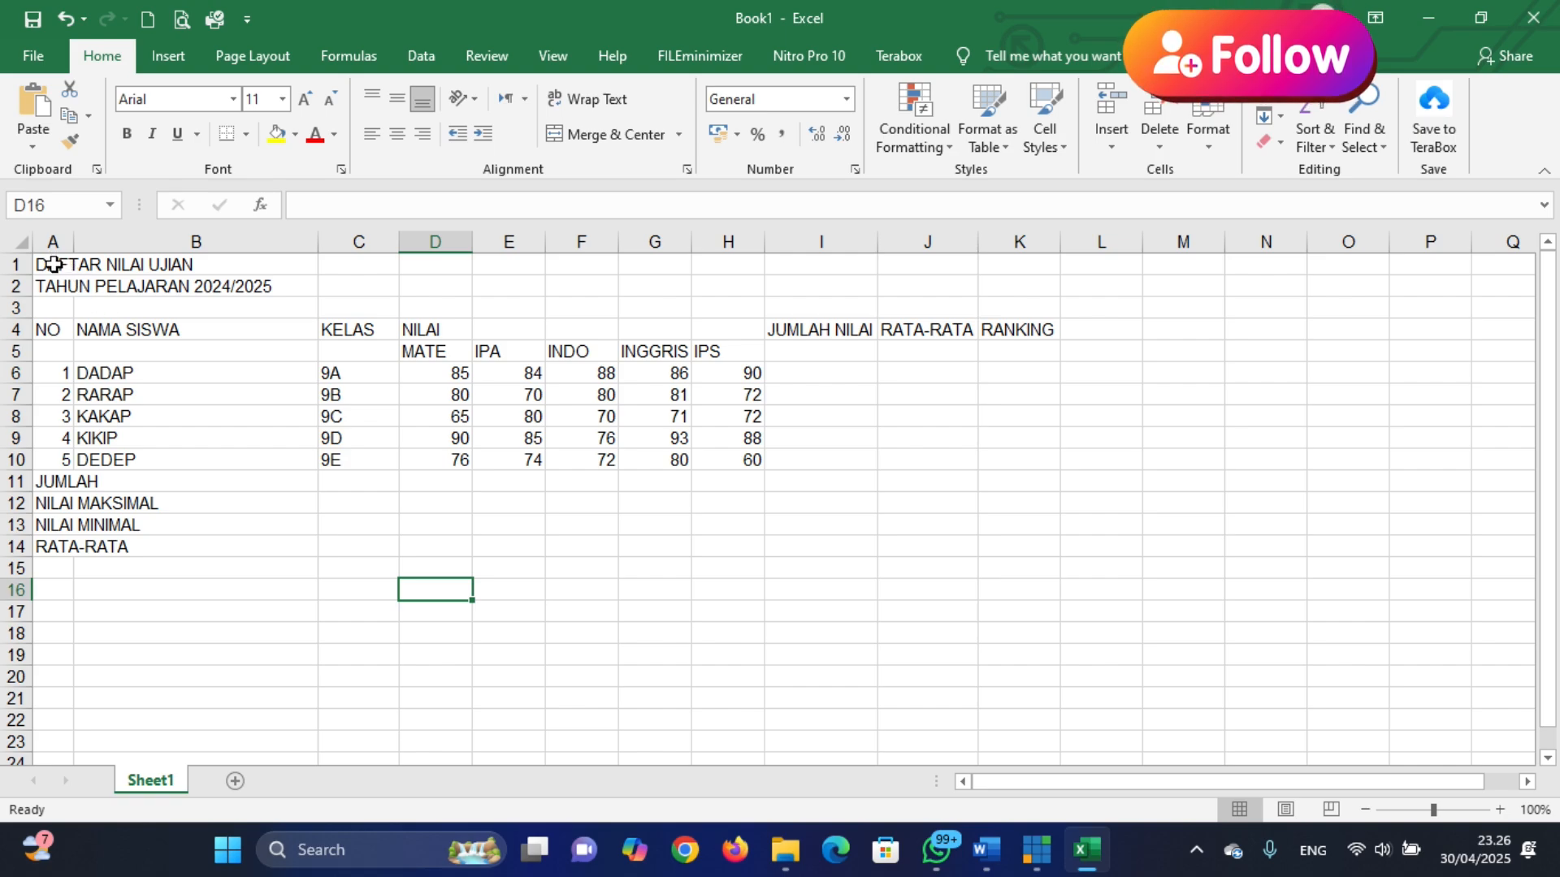
pyautogui.moveTo(49, 330); pyautogui.dragTo(1022, 483)
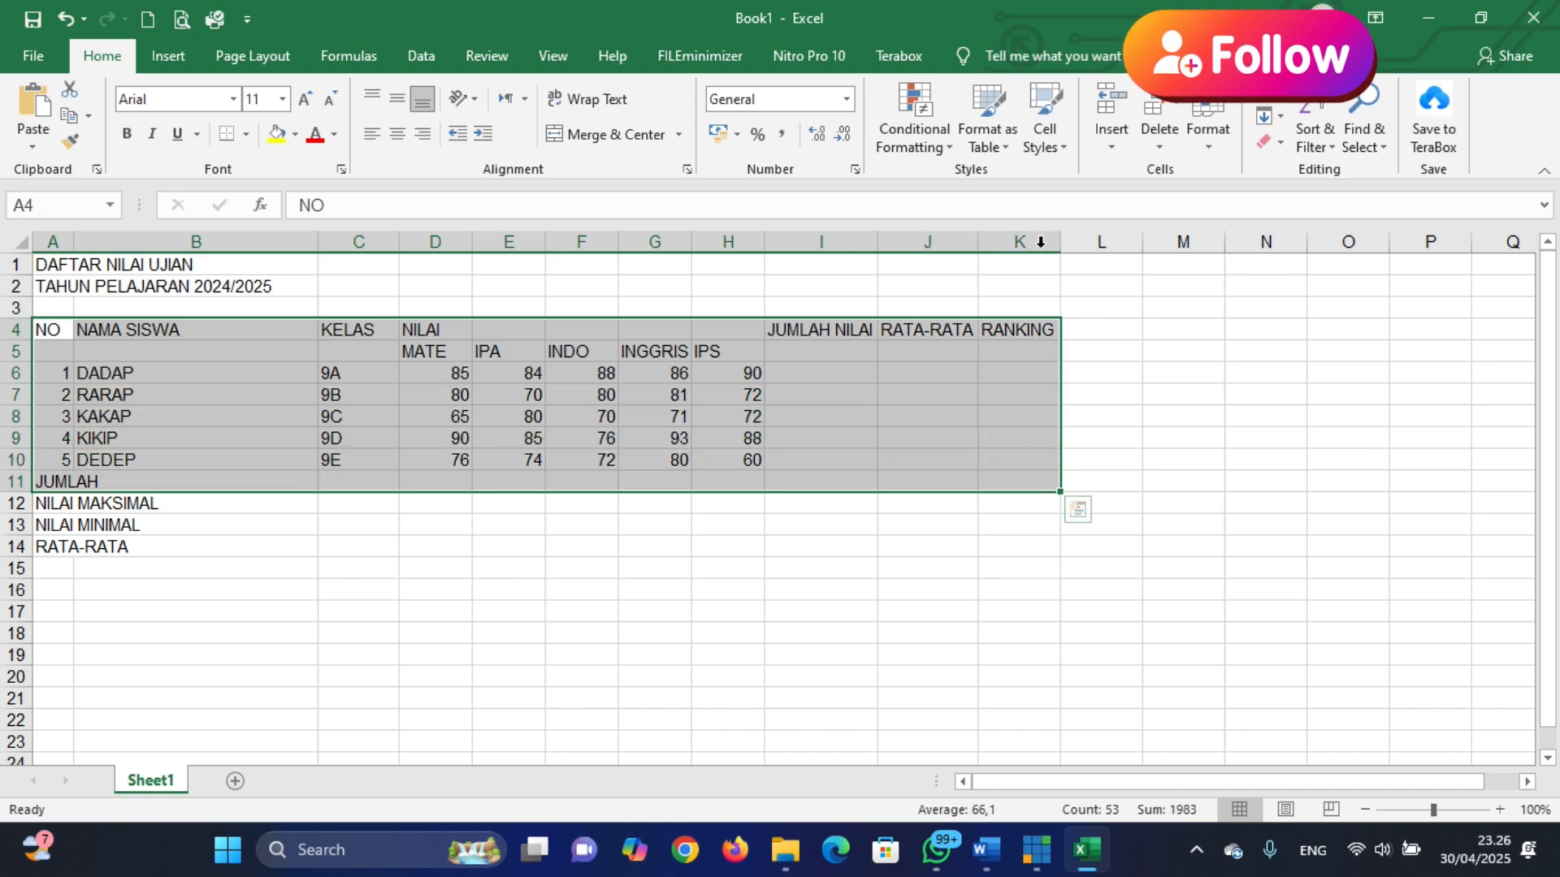
pyautogui.click(1021, 242)
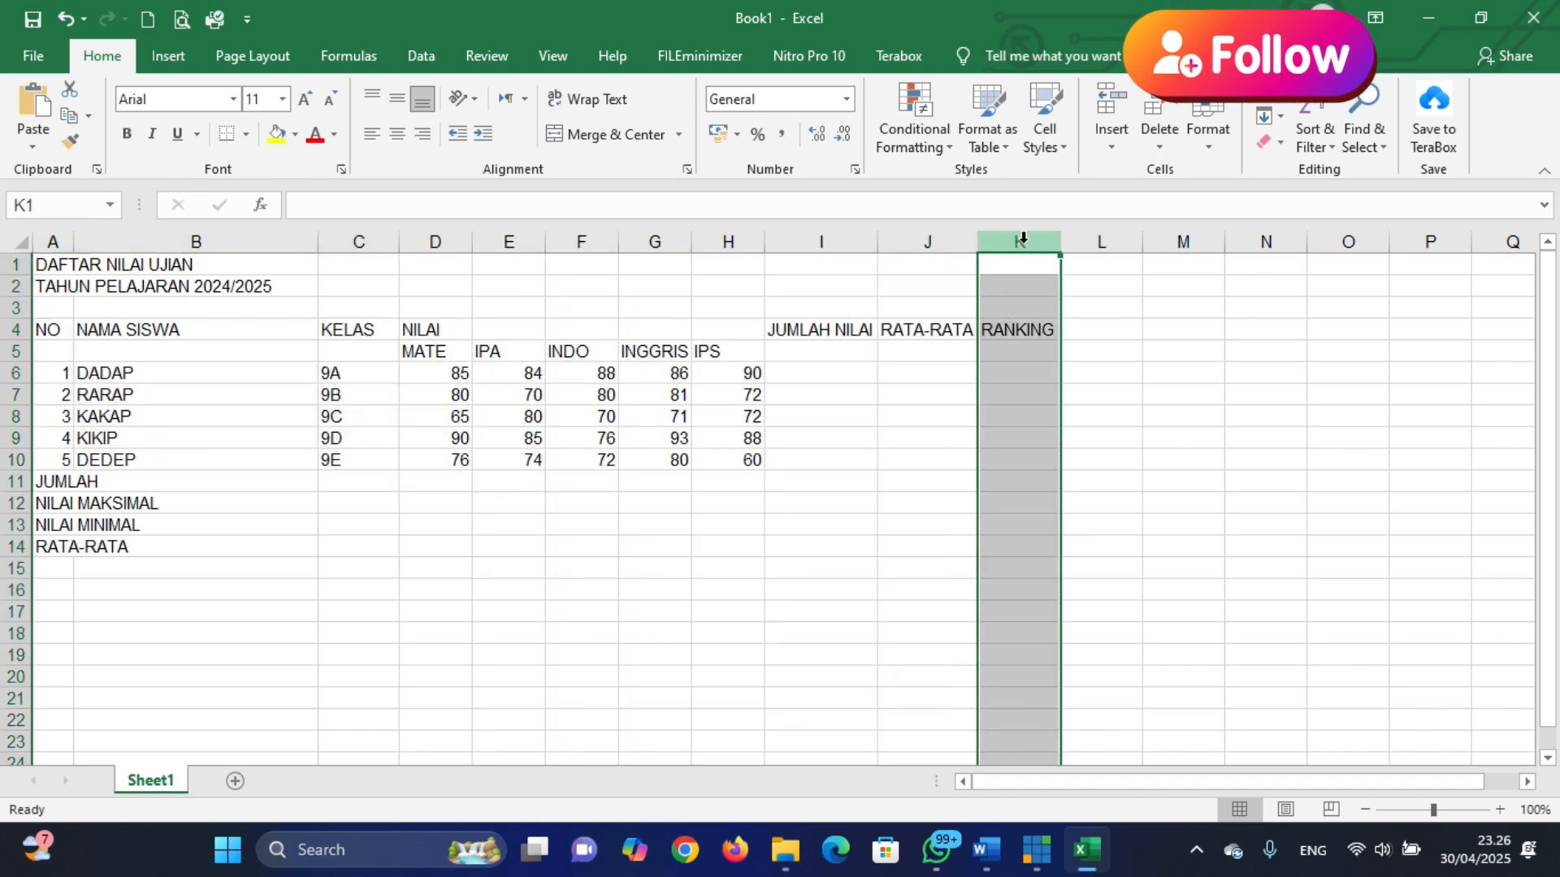
pyautogui.click(686, 658)
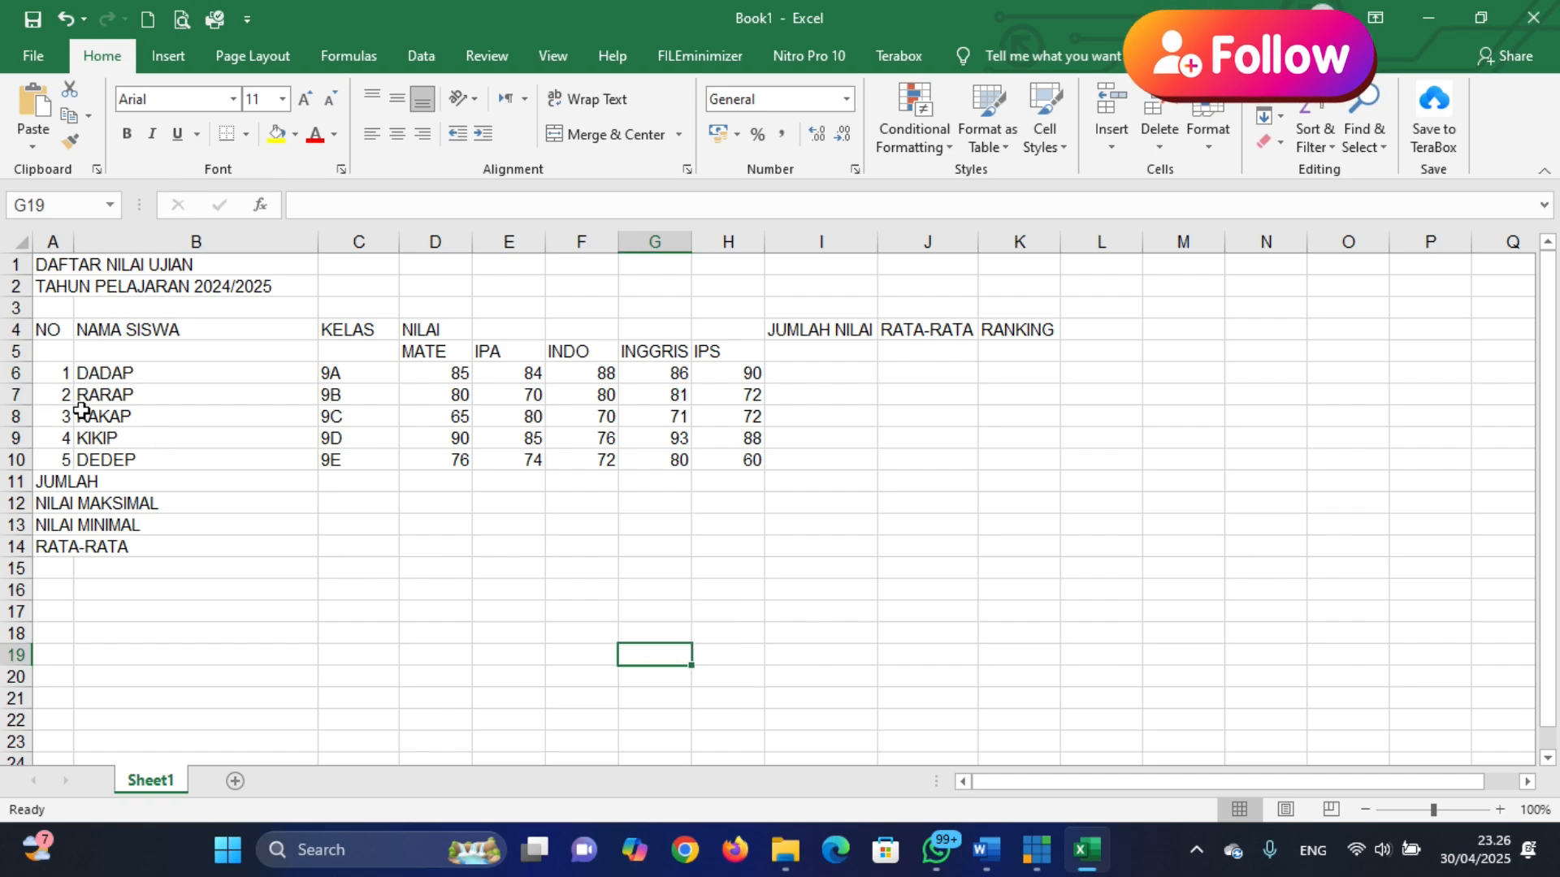
# Merge and center the title DAFTAR NILAI UJIAN across A1:K1
pyautogui.moveTo(49, 264); pyautogui.dragTo(1009, 254)
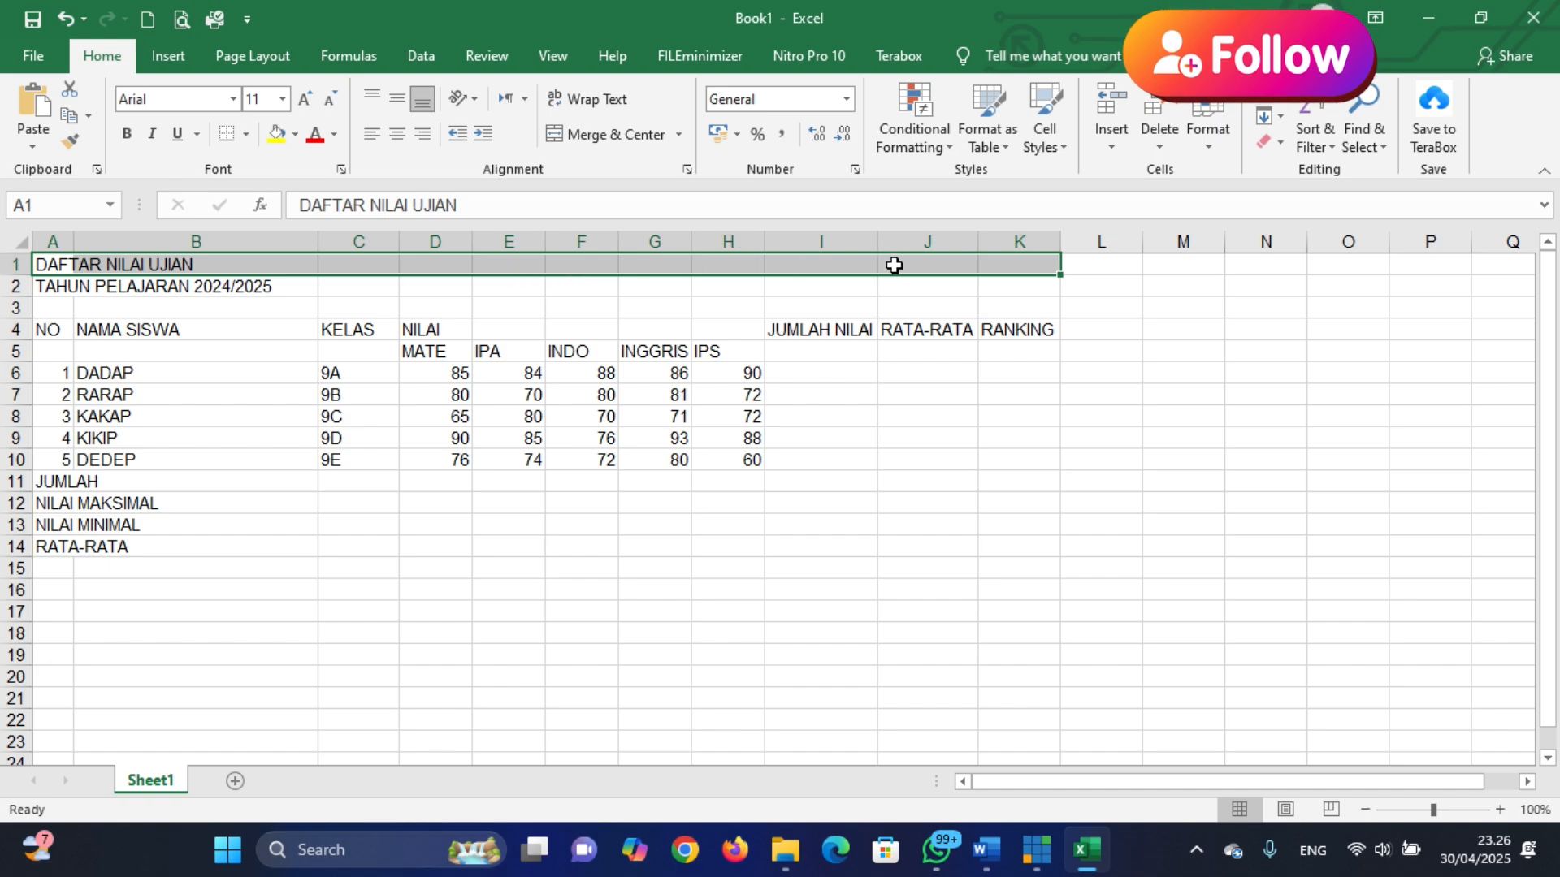
pyautogui.click(577, 134)
pyautogui.click(589, 499)
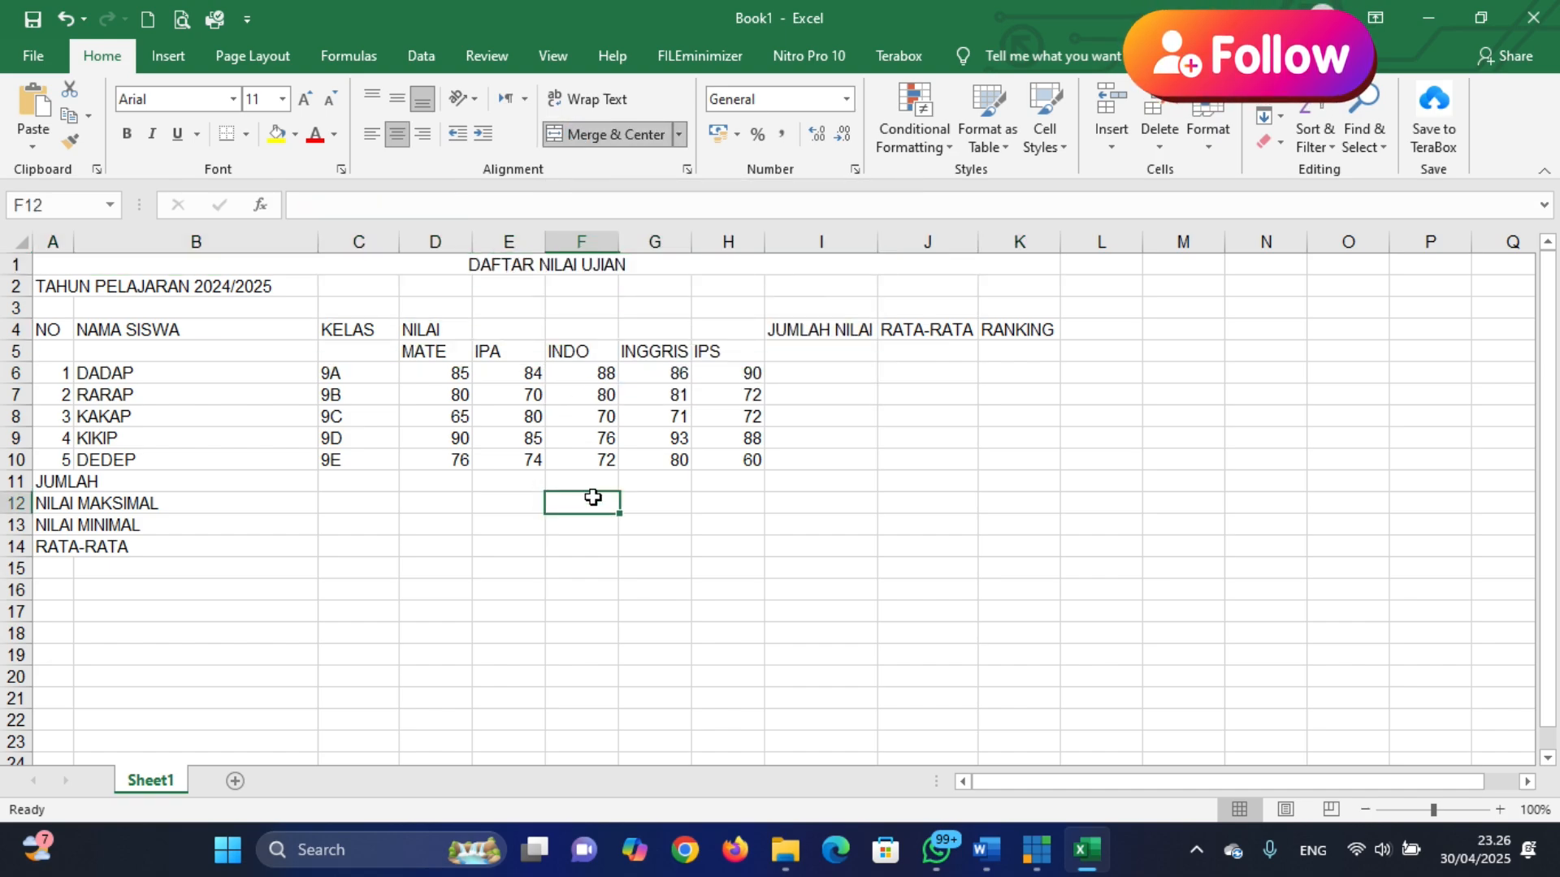
pyautogui.click(534, 261)
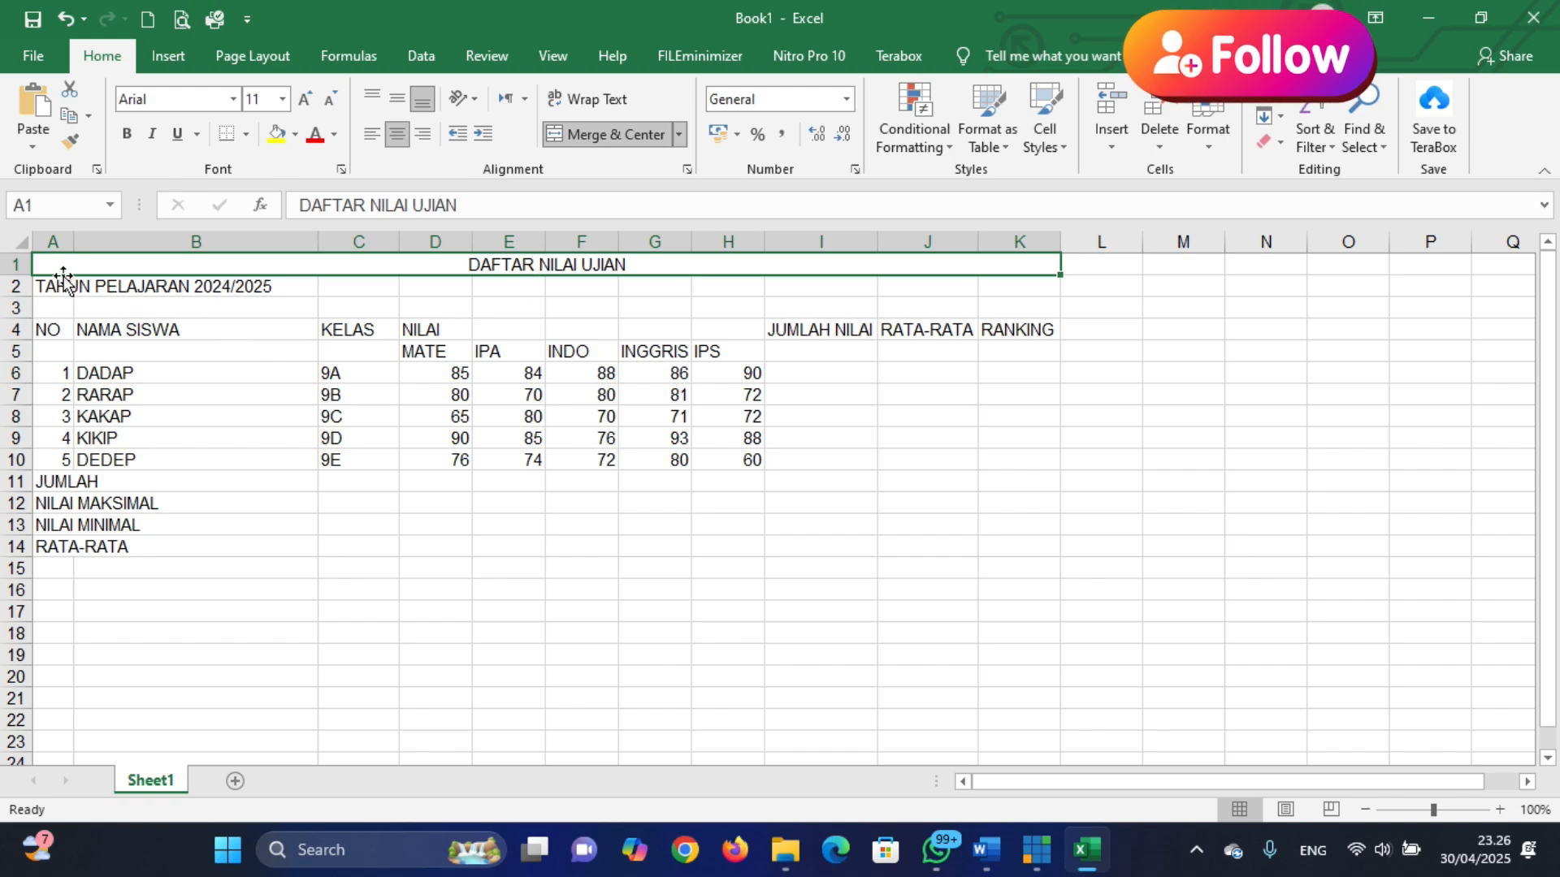
pyautogui.moveTo(51, 280); pyautogui.dragTo(1016, 280)
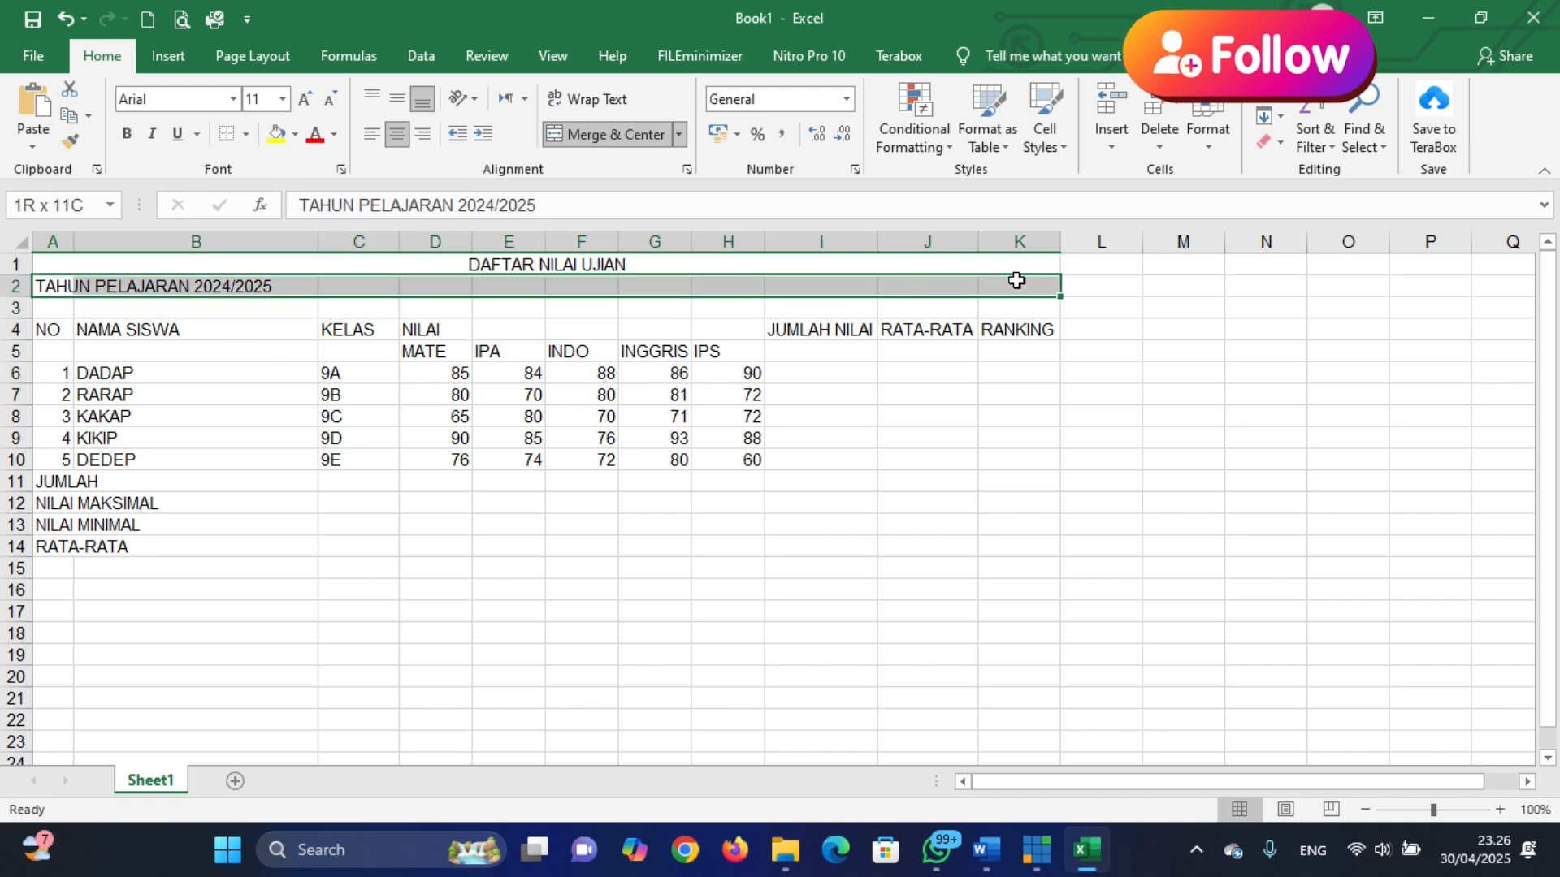
pyautogui.click(743, 566)
# Make the merged title DAFTAR NILAI UJIAN in row 1 bold
pyautogui.click(478, 265)
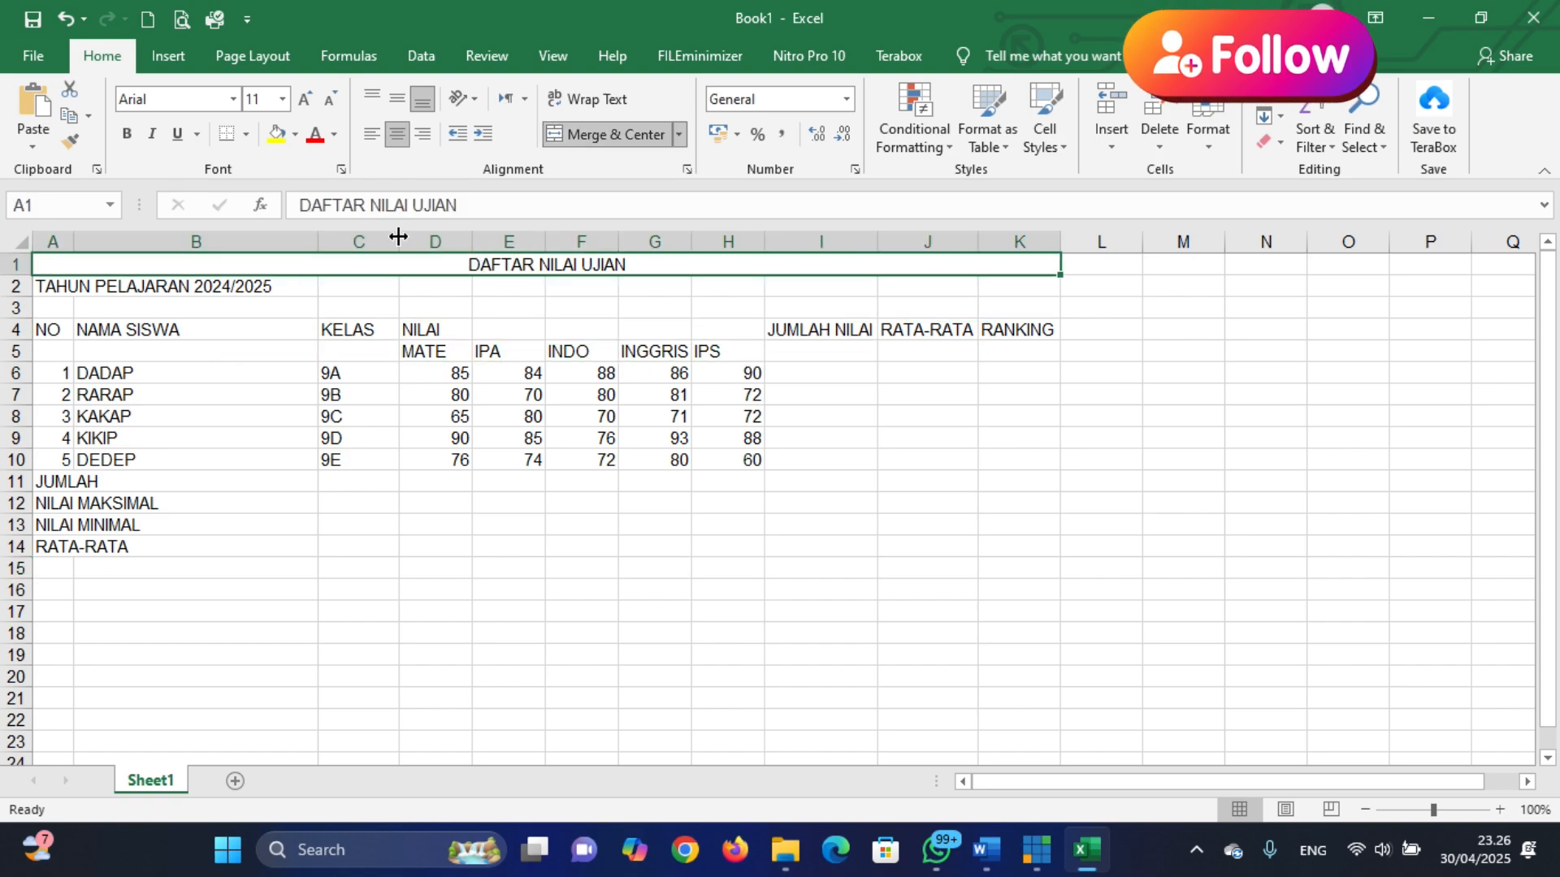
pyautogui.click(126, 134)
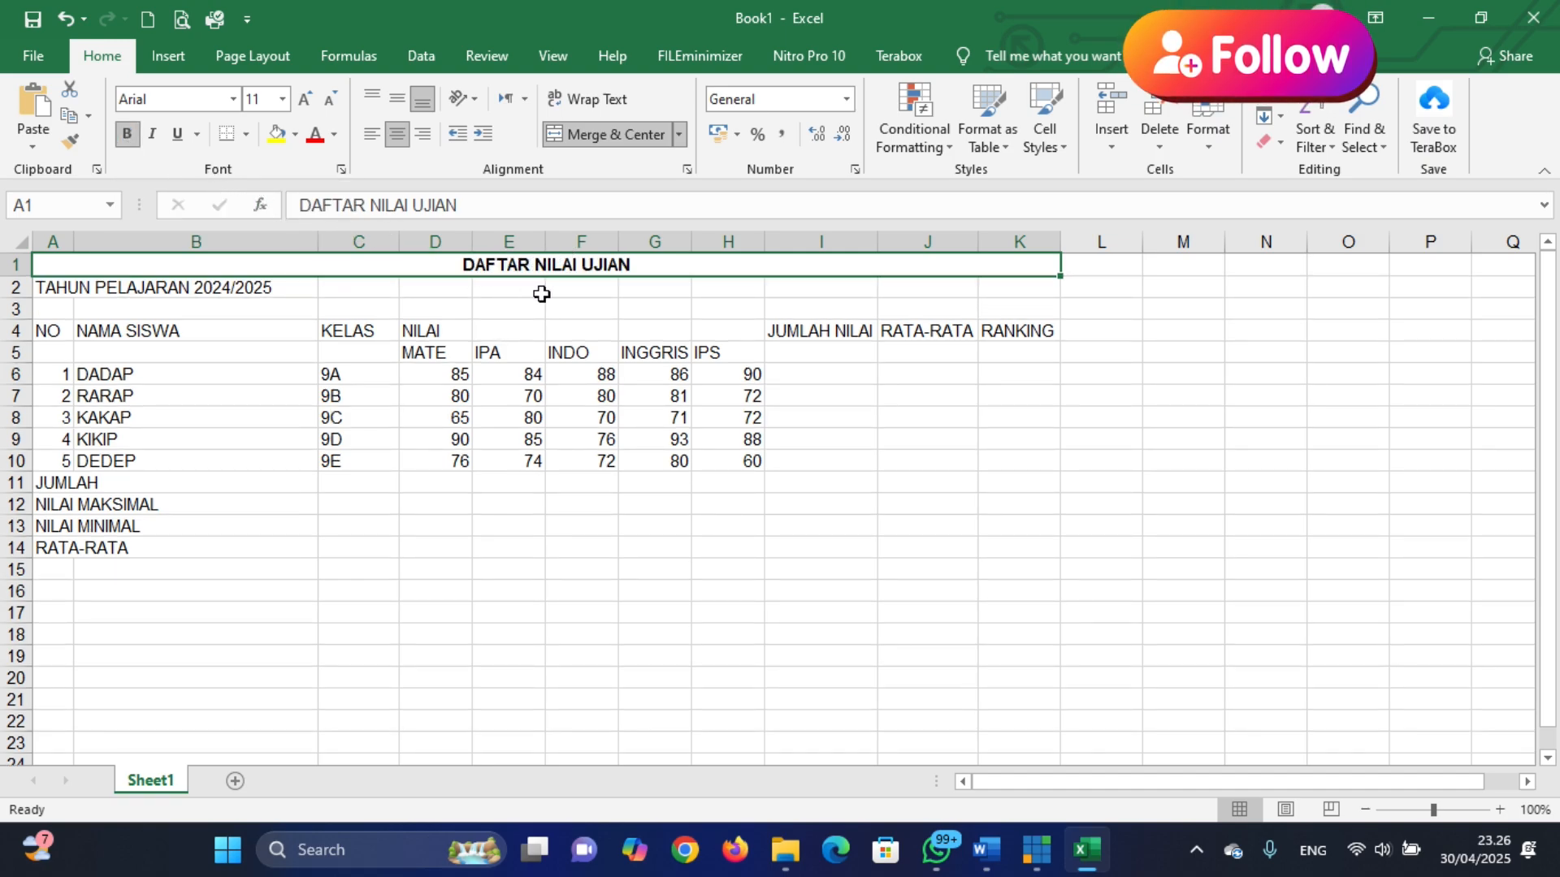
pyautogui.click(579, 439)
pyautogui.click(543, 266)
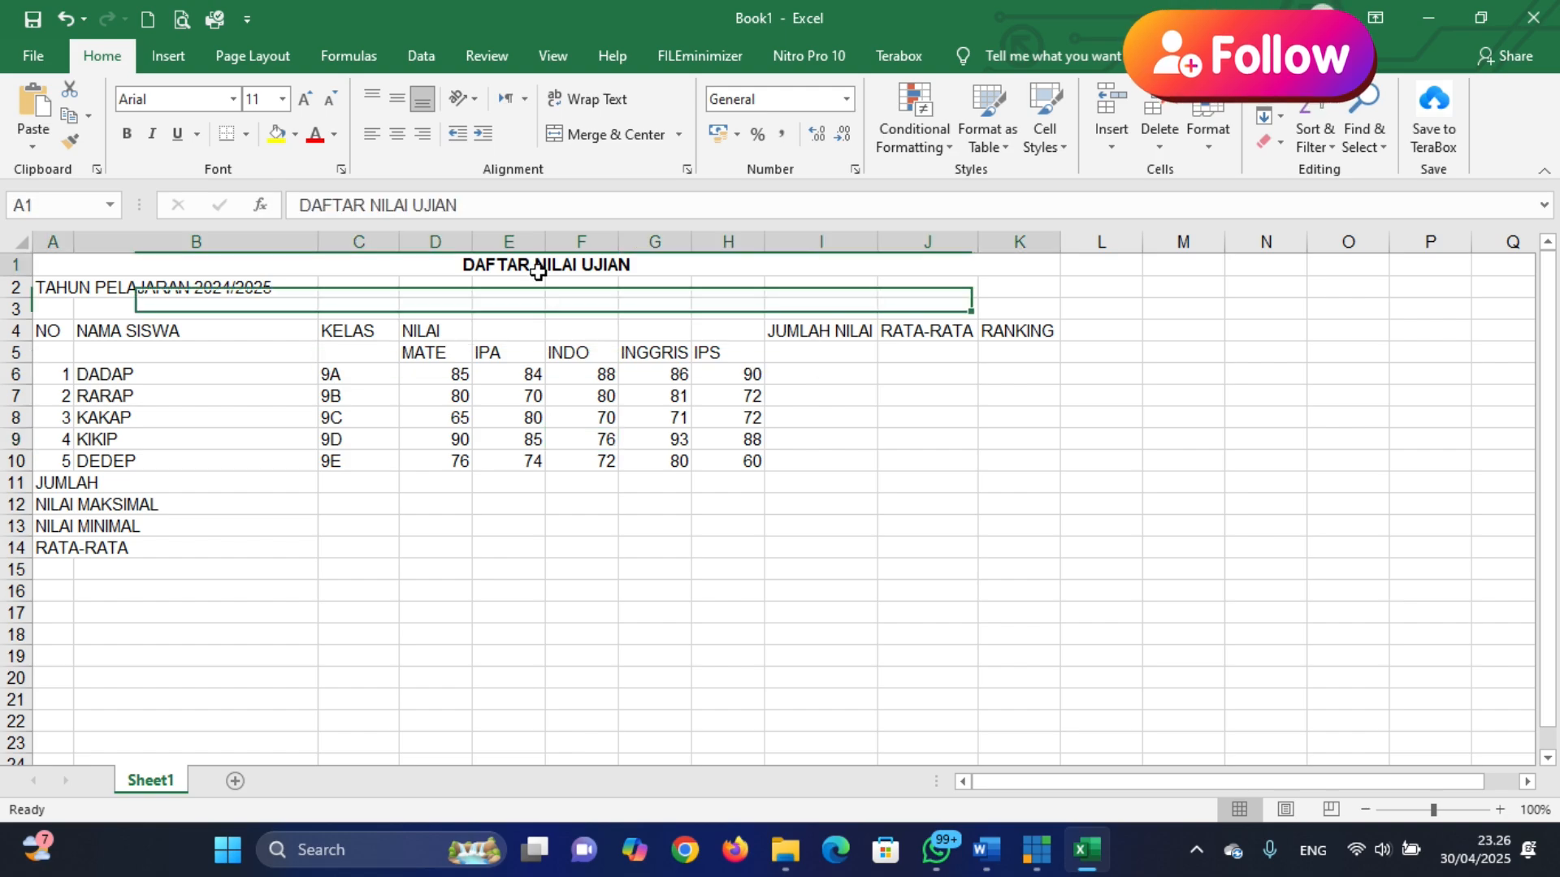
pyautogui.click(511, 569)
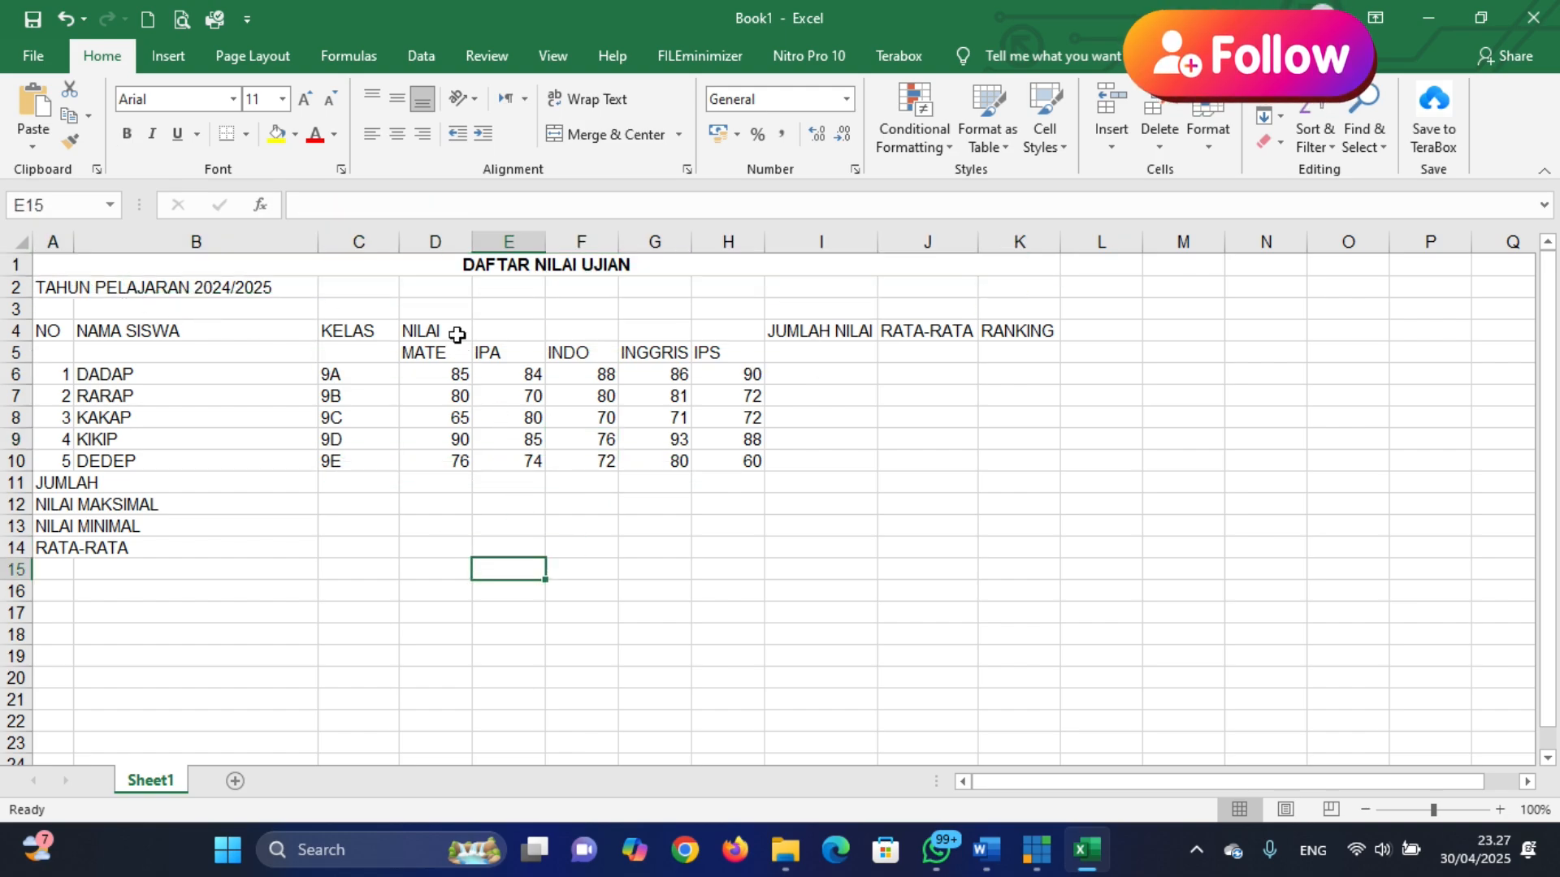
pyautogui.click(428, 261)
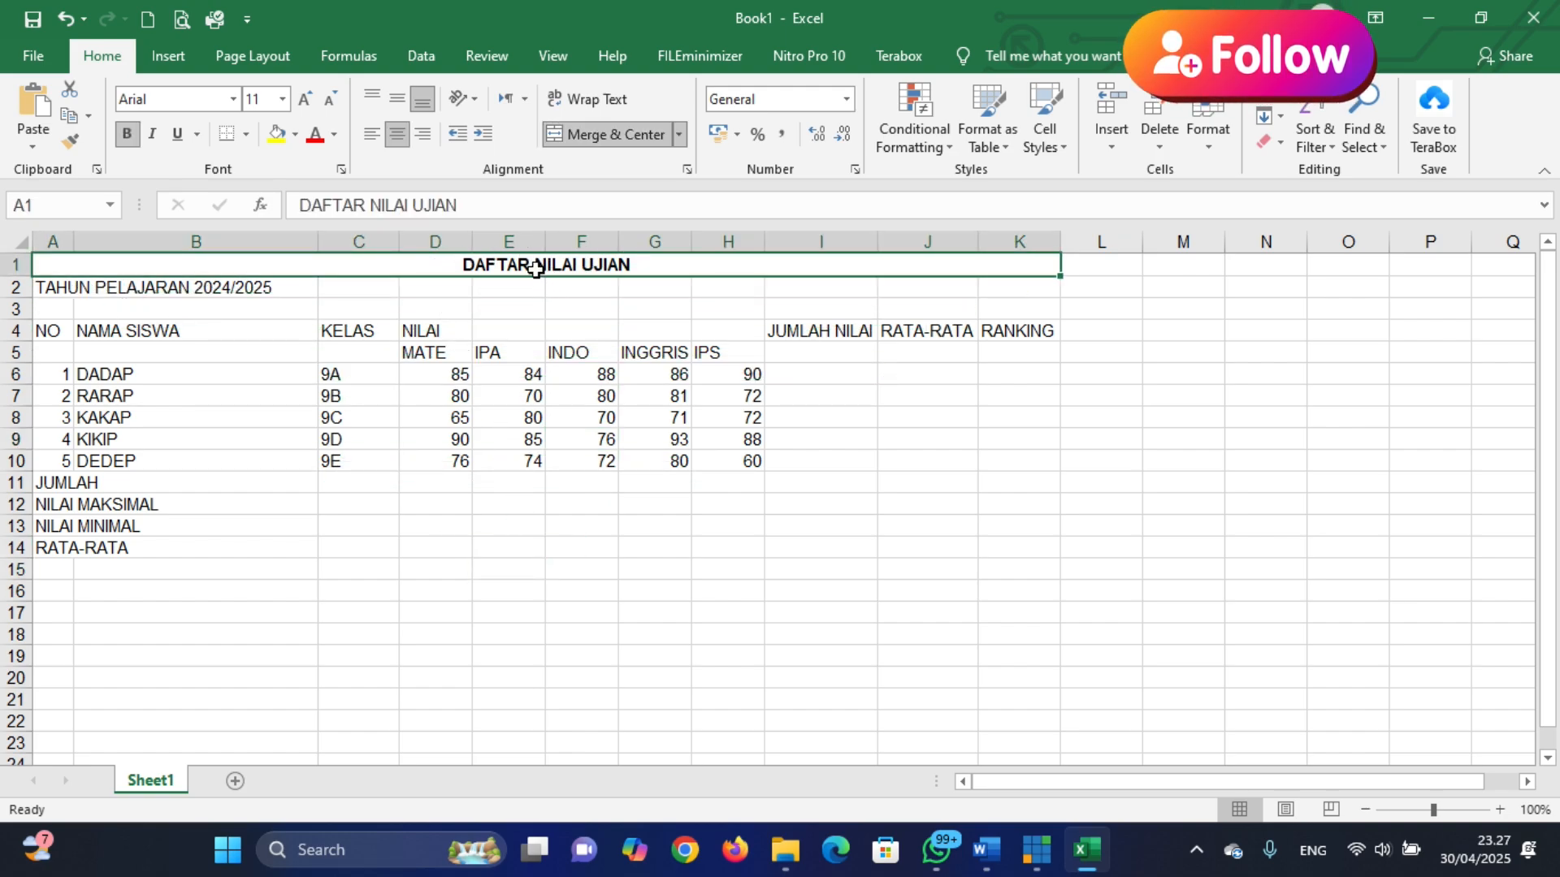
pyautogui.click(517, 300)
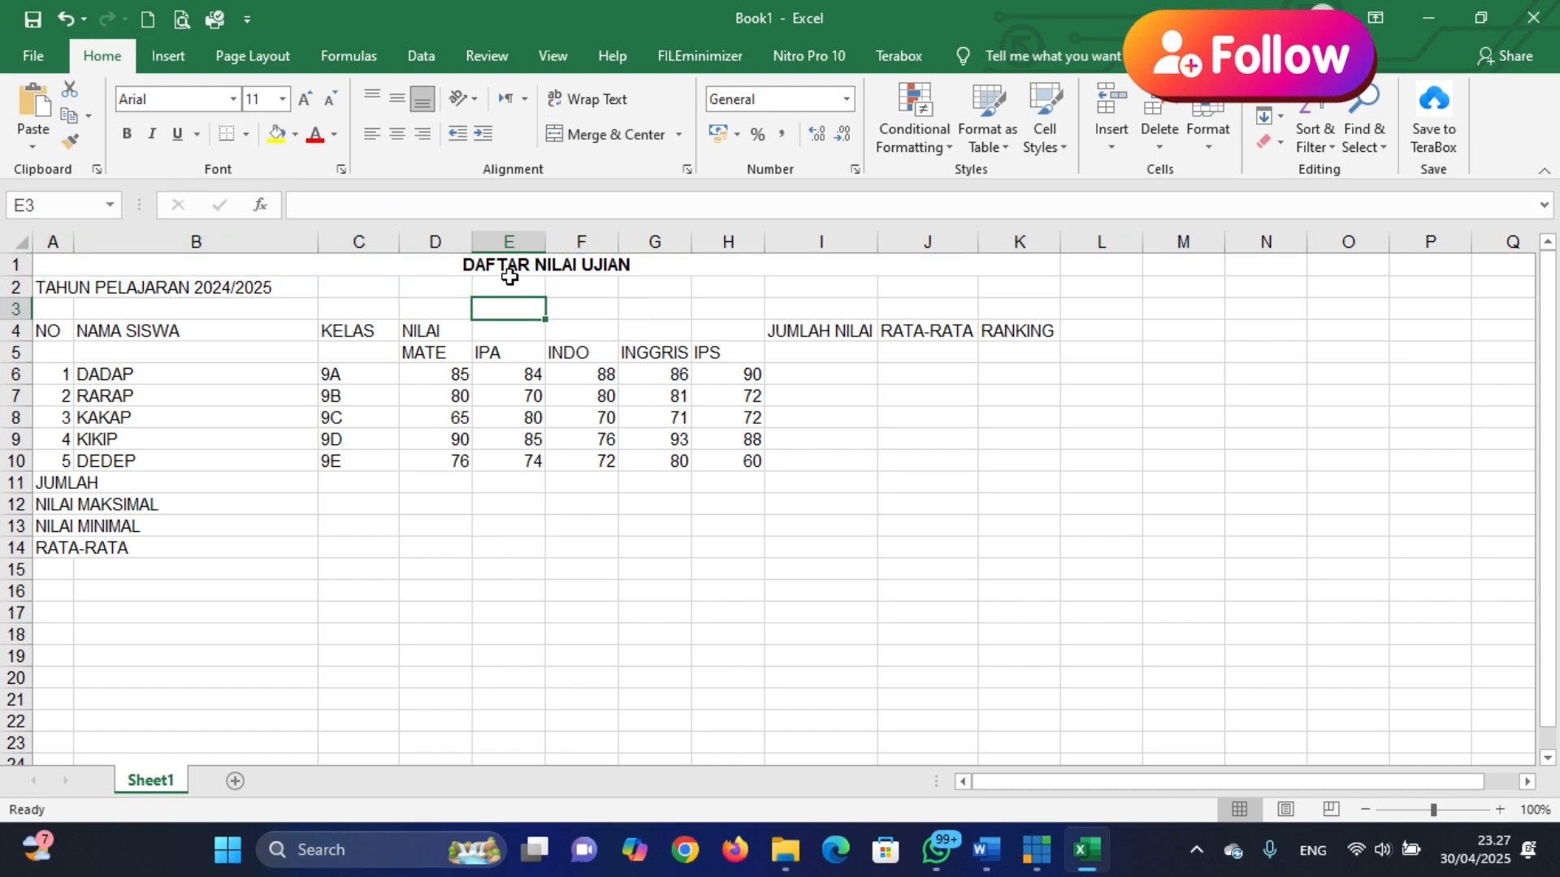
# Copy the formatting of the row 1 title onto the TAHUN PELAJARAN 2024/2025 line in A2 with Format Painter
pyautogui.click(504, 268)
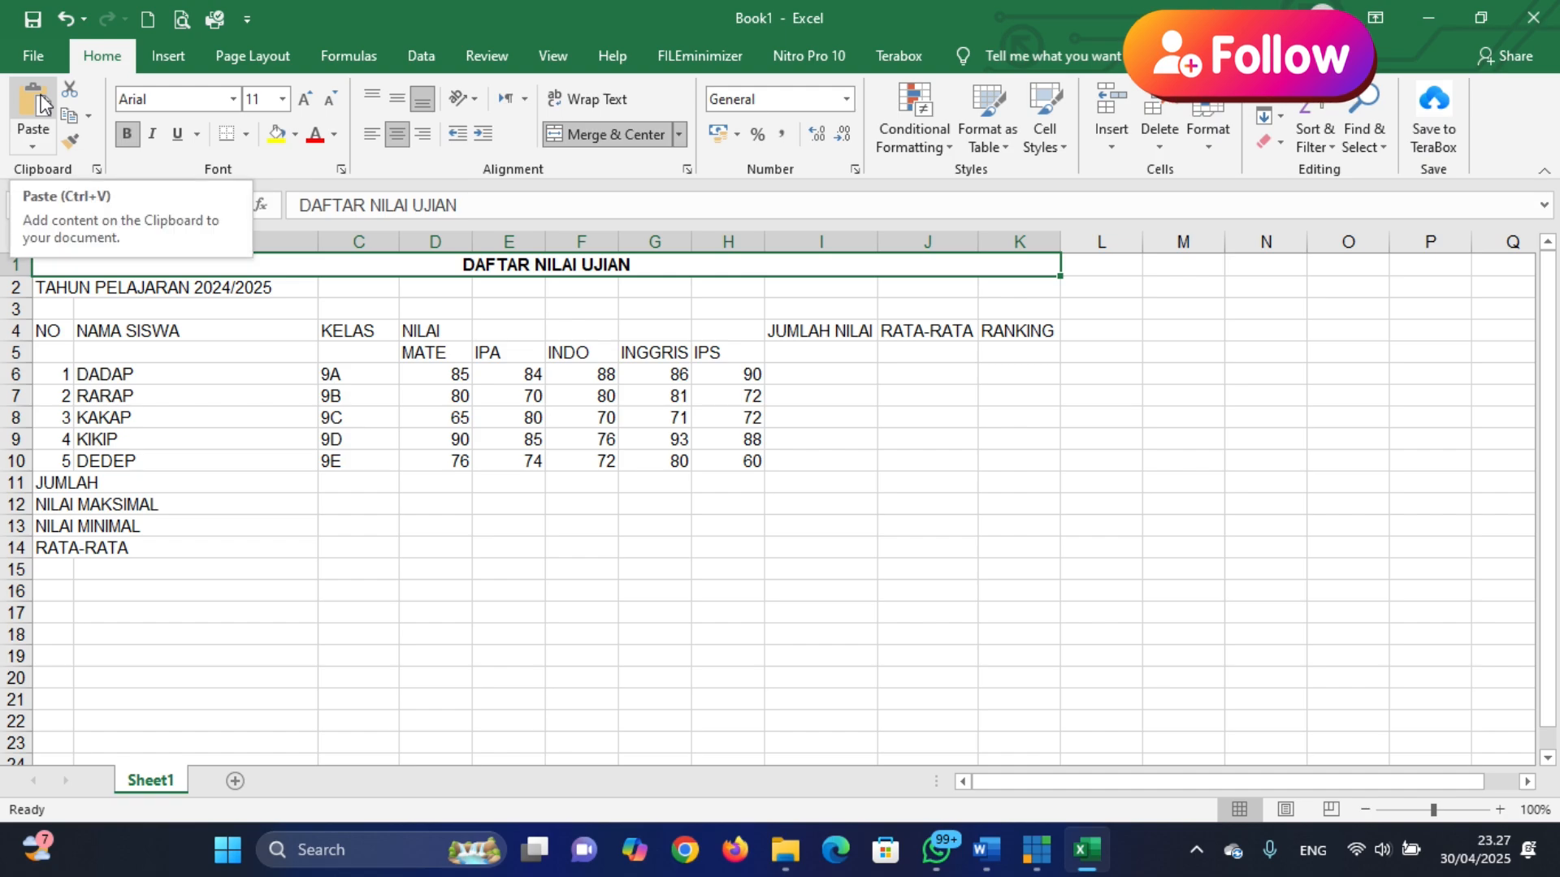
pyautogui.click(71, 138)
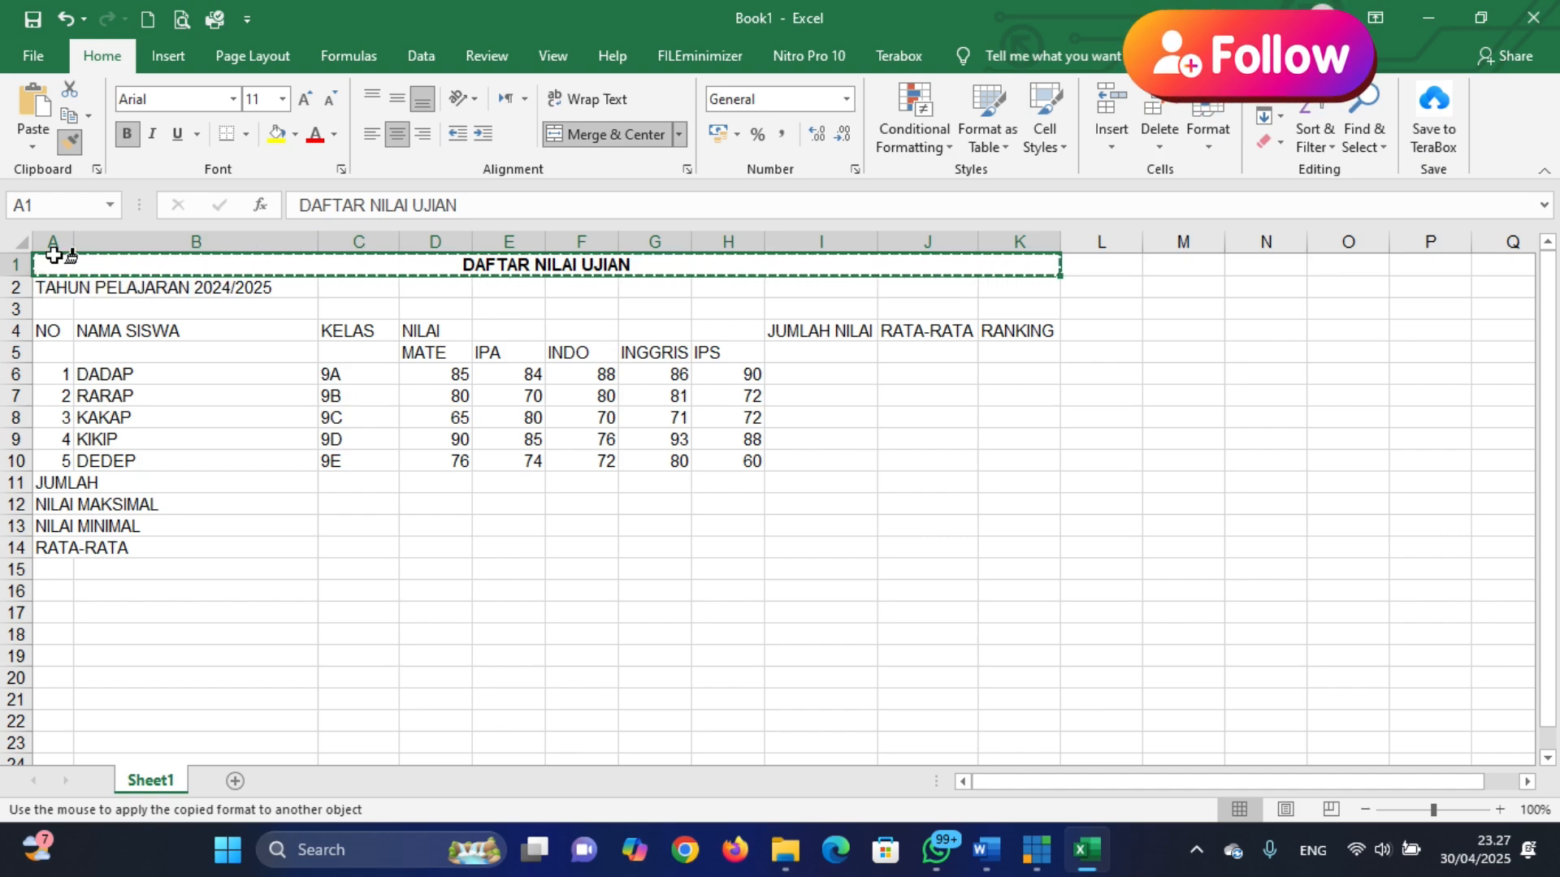
pyautogui.click(61, 288)
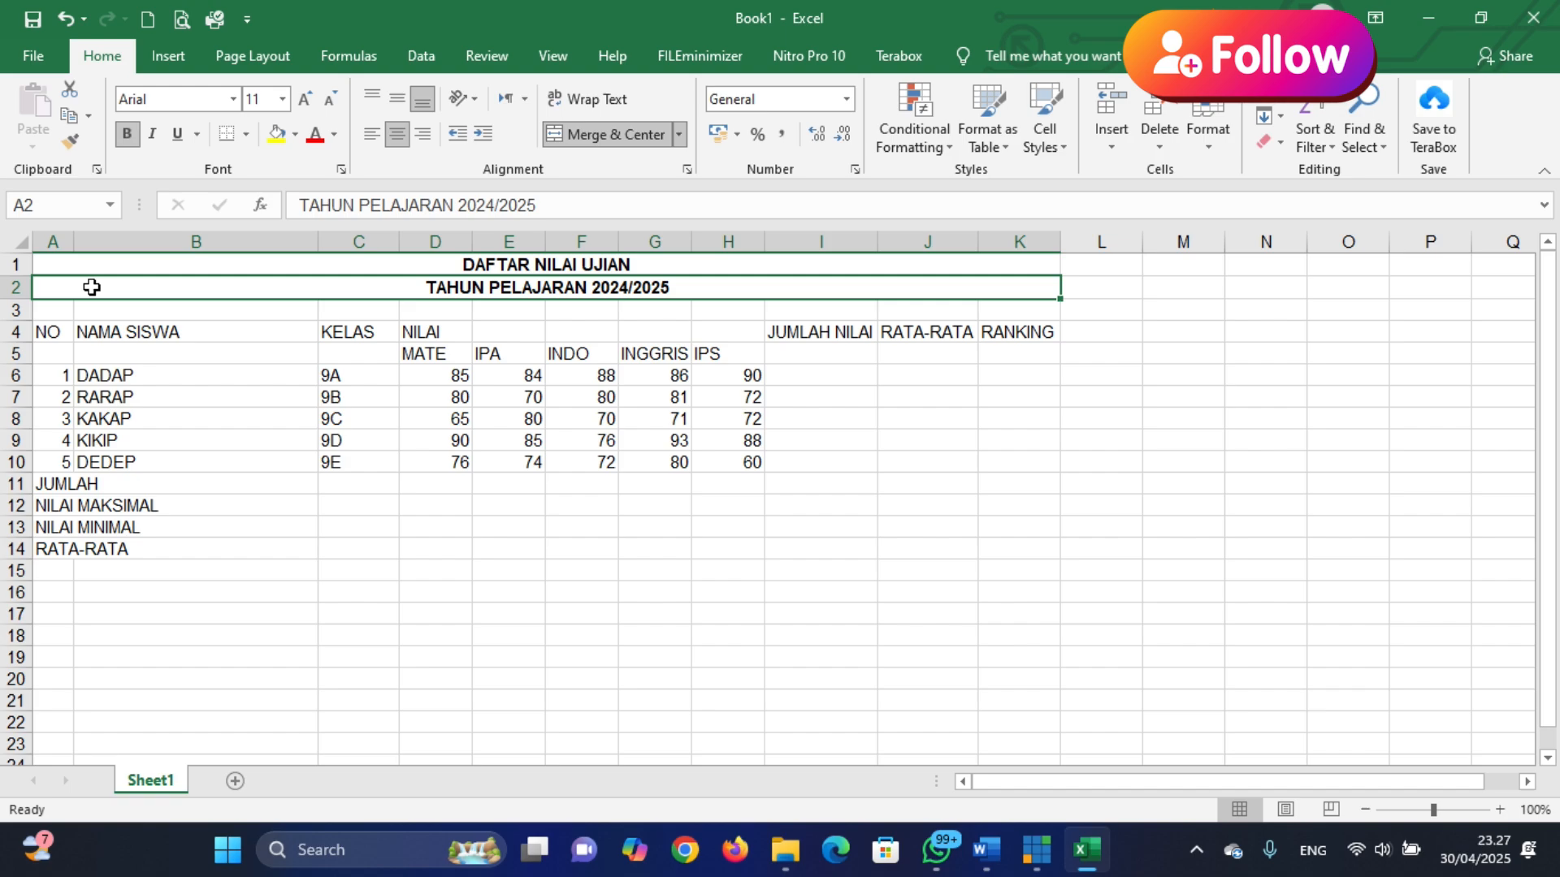
pyautogui.click(778, 564)
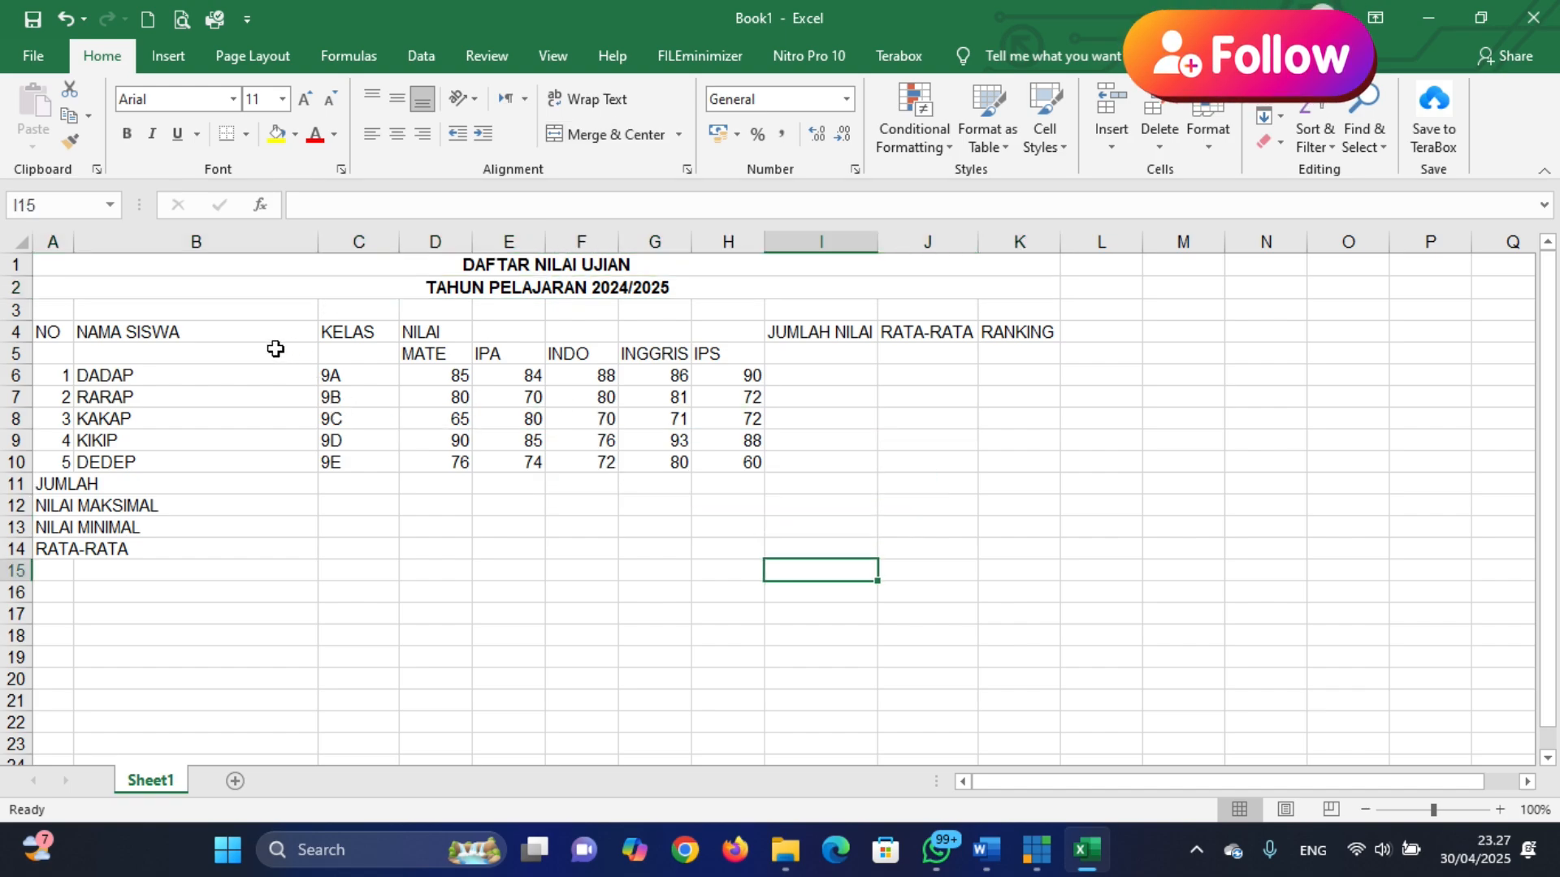
pyautogui.click(41, 329)
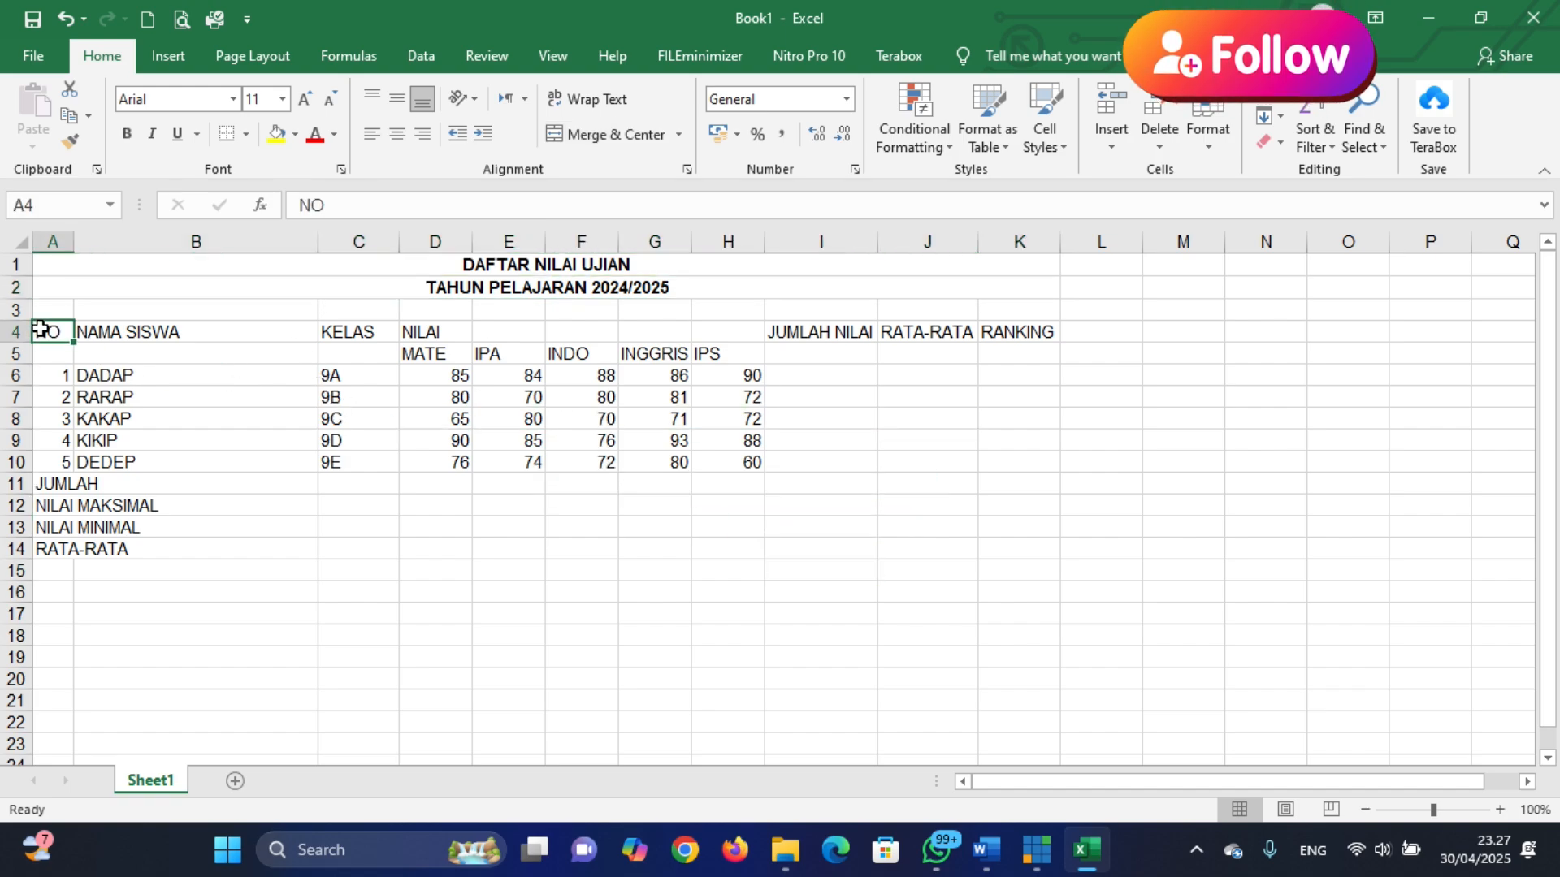
pyautogui.click(123, 438)
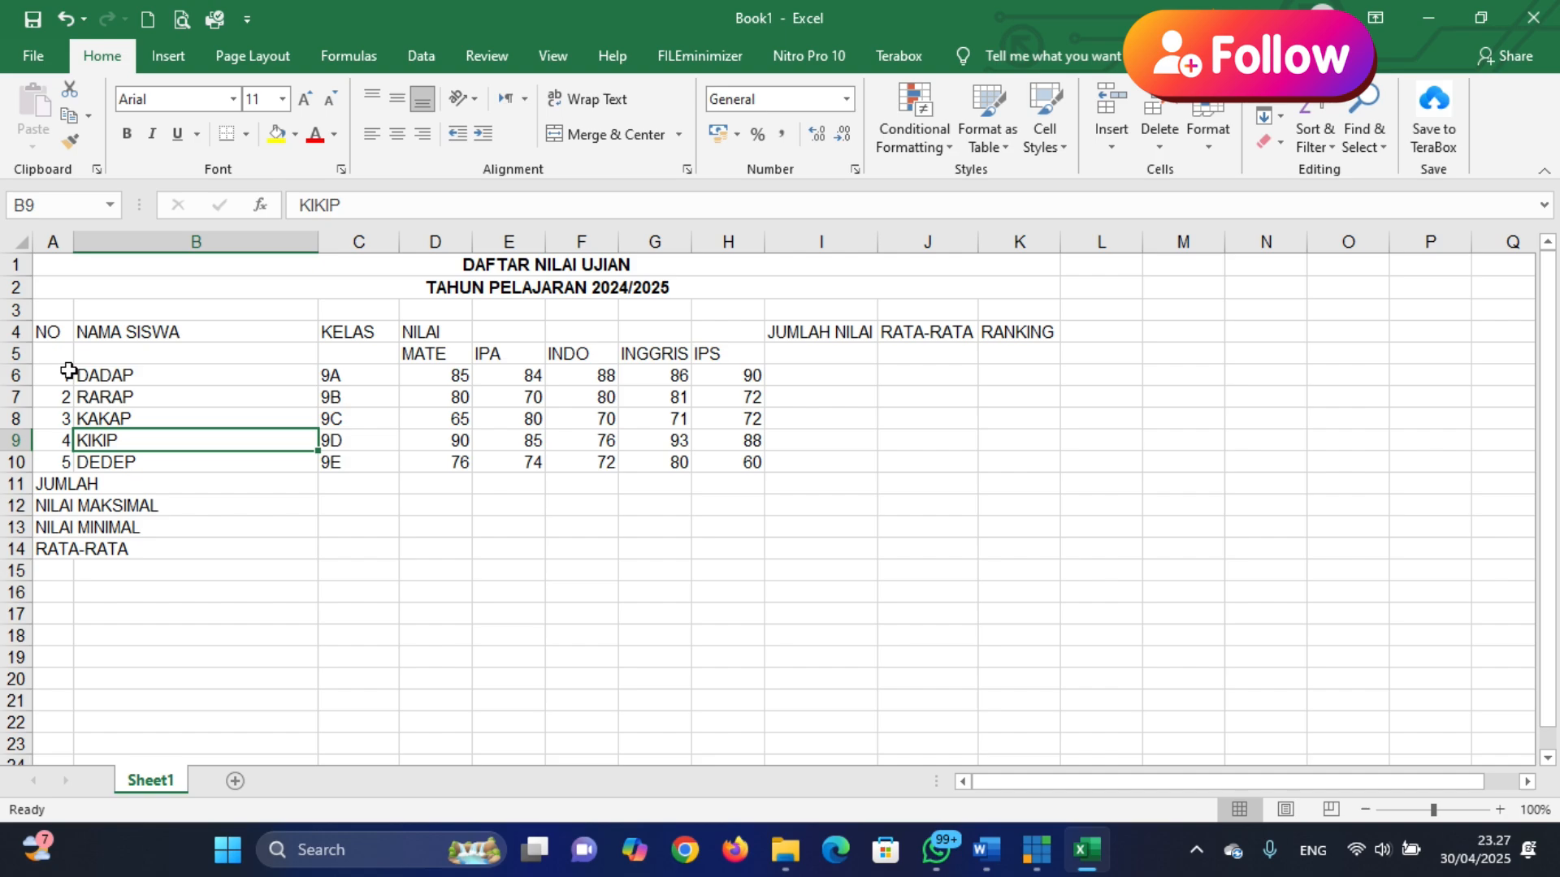
pyautogui.click(52, 261)
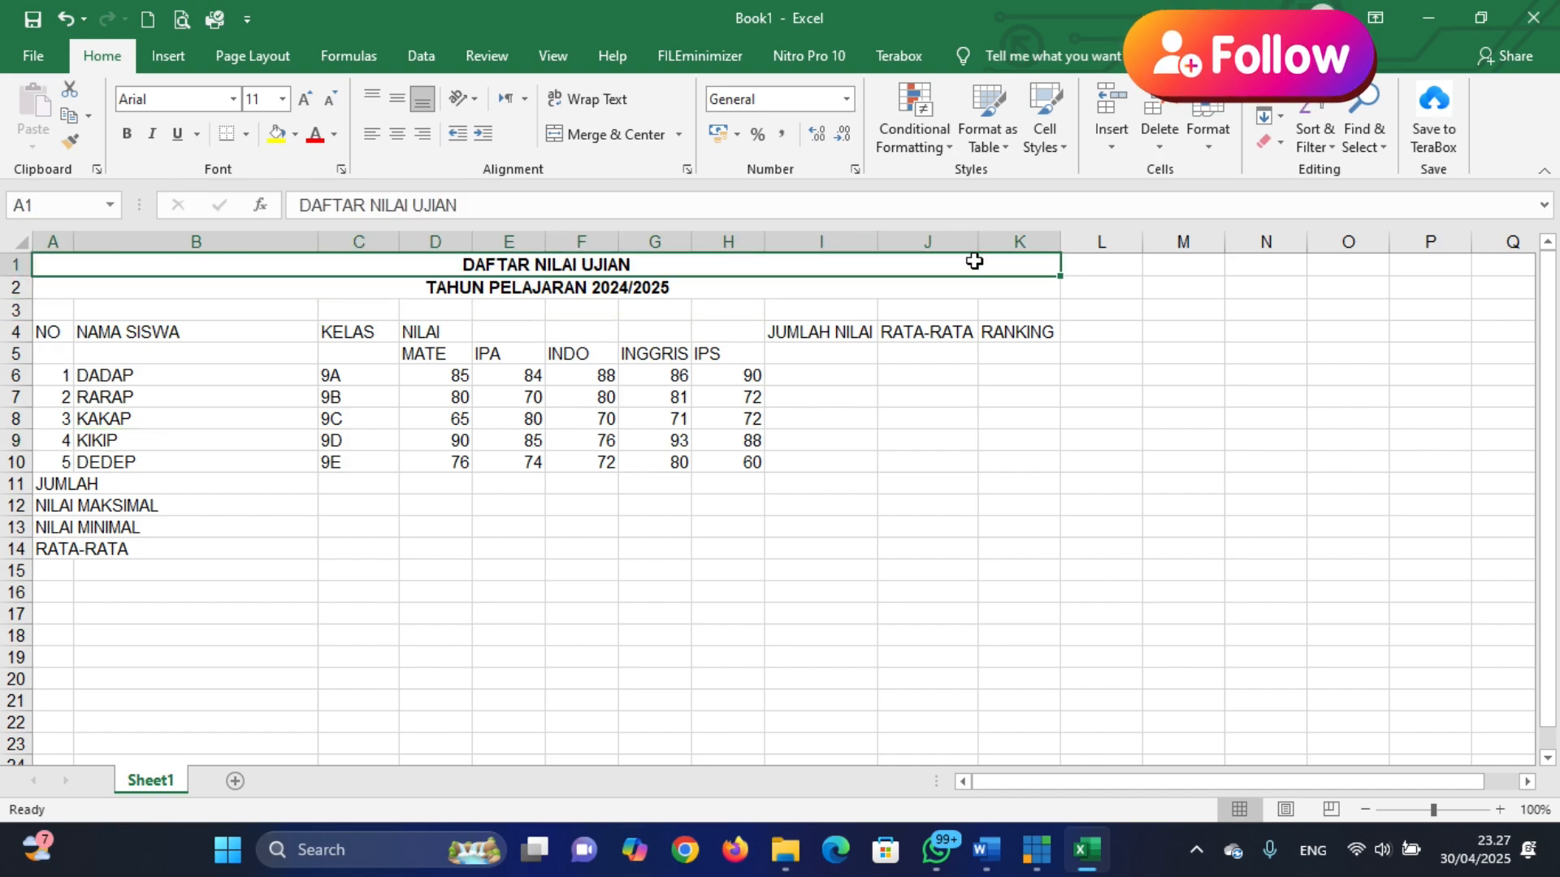
pyautogui.click(383, 585)
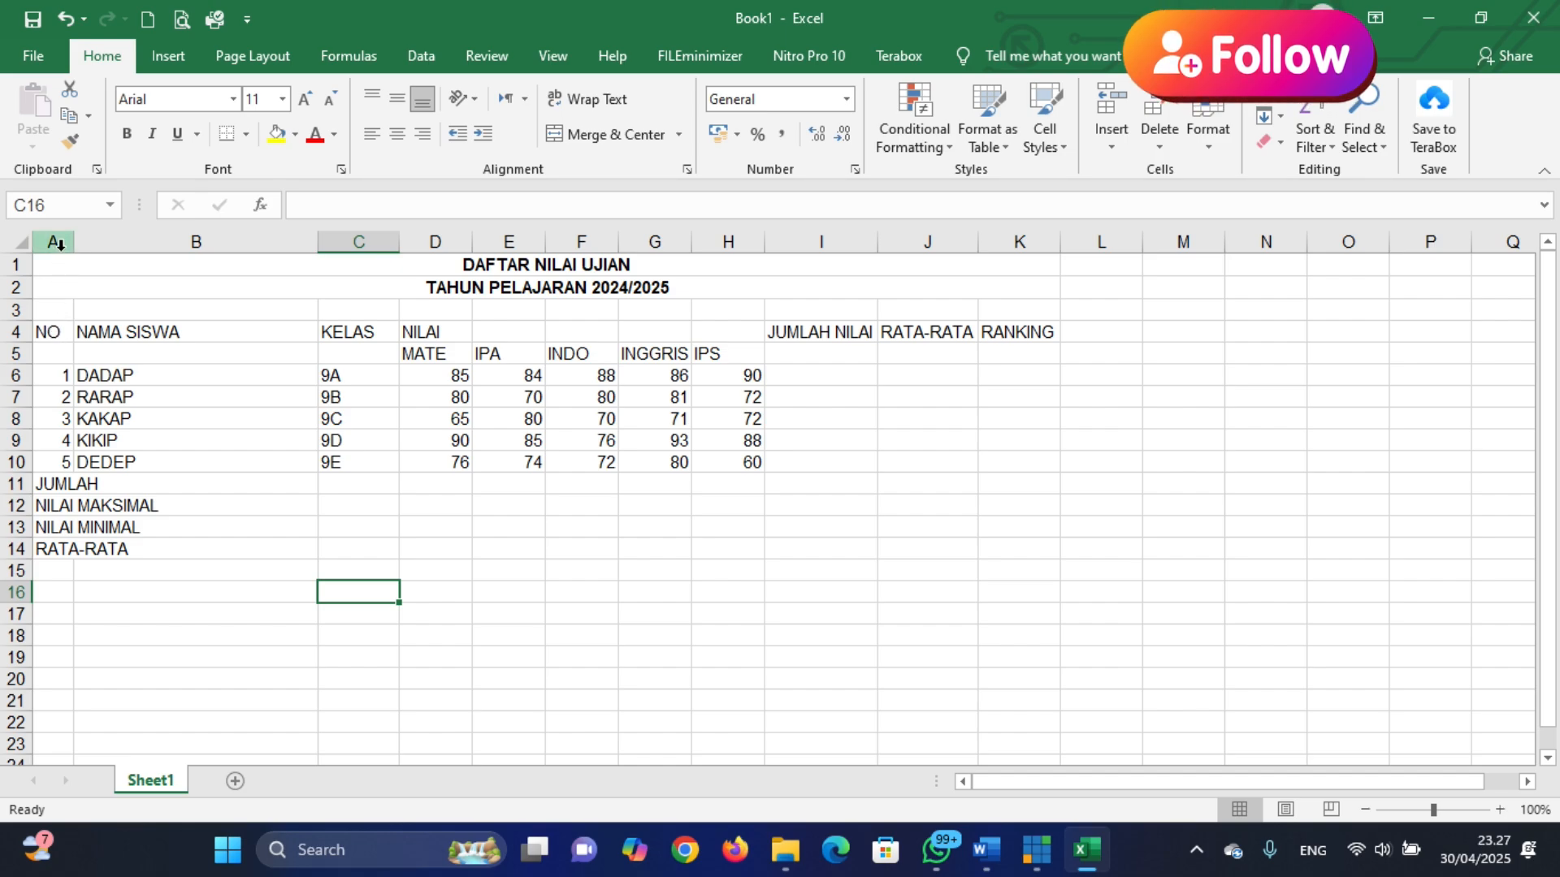
pyautogui.click(49, 333)
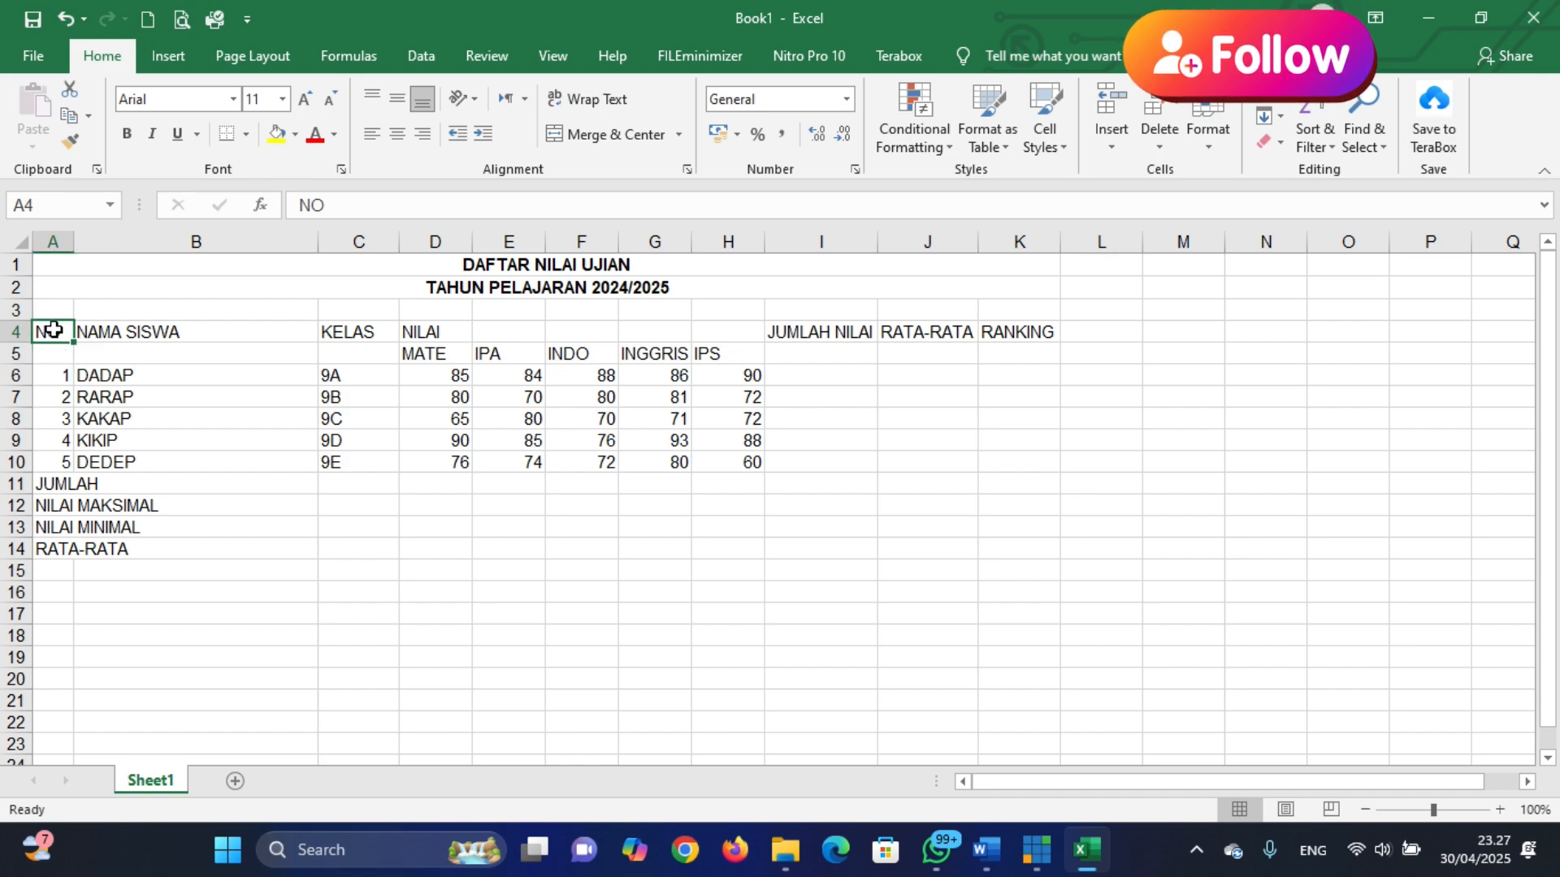
# Merge and center the NO header across A4:A5, align it vertically to the middle and make it bold
pyautogui.moveTo(52, 333); pyautogui.dragTo(52, 351)
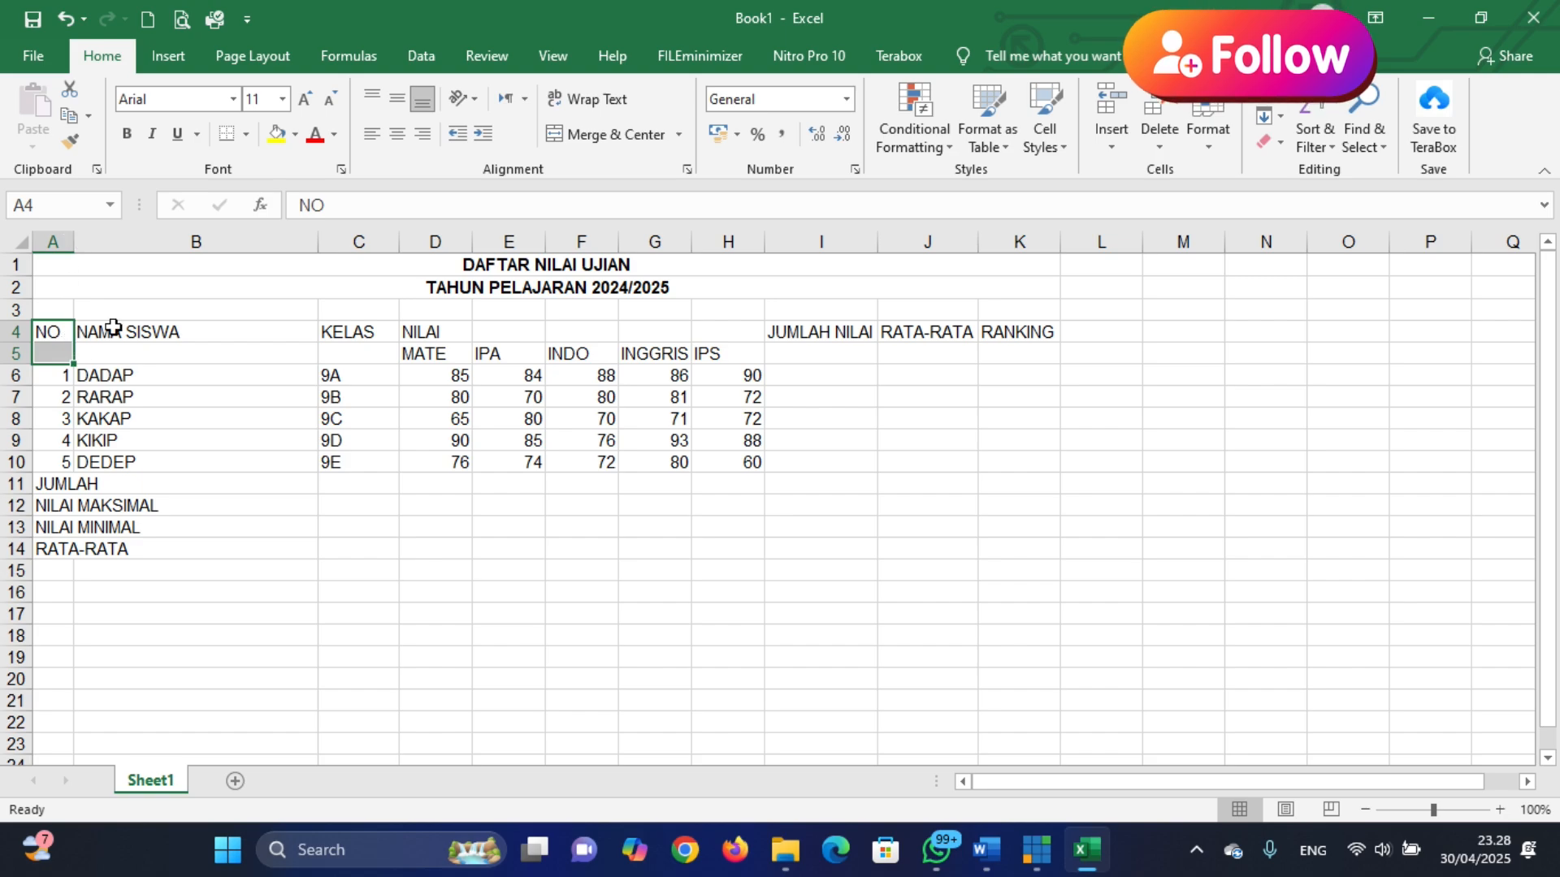
pyautogui.click(588, 132)
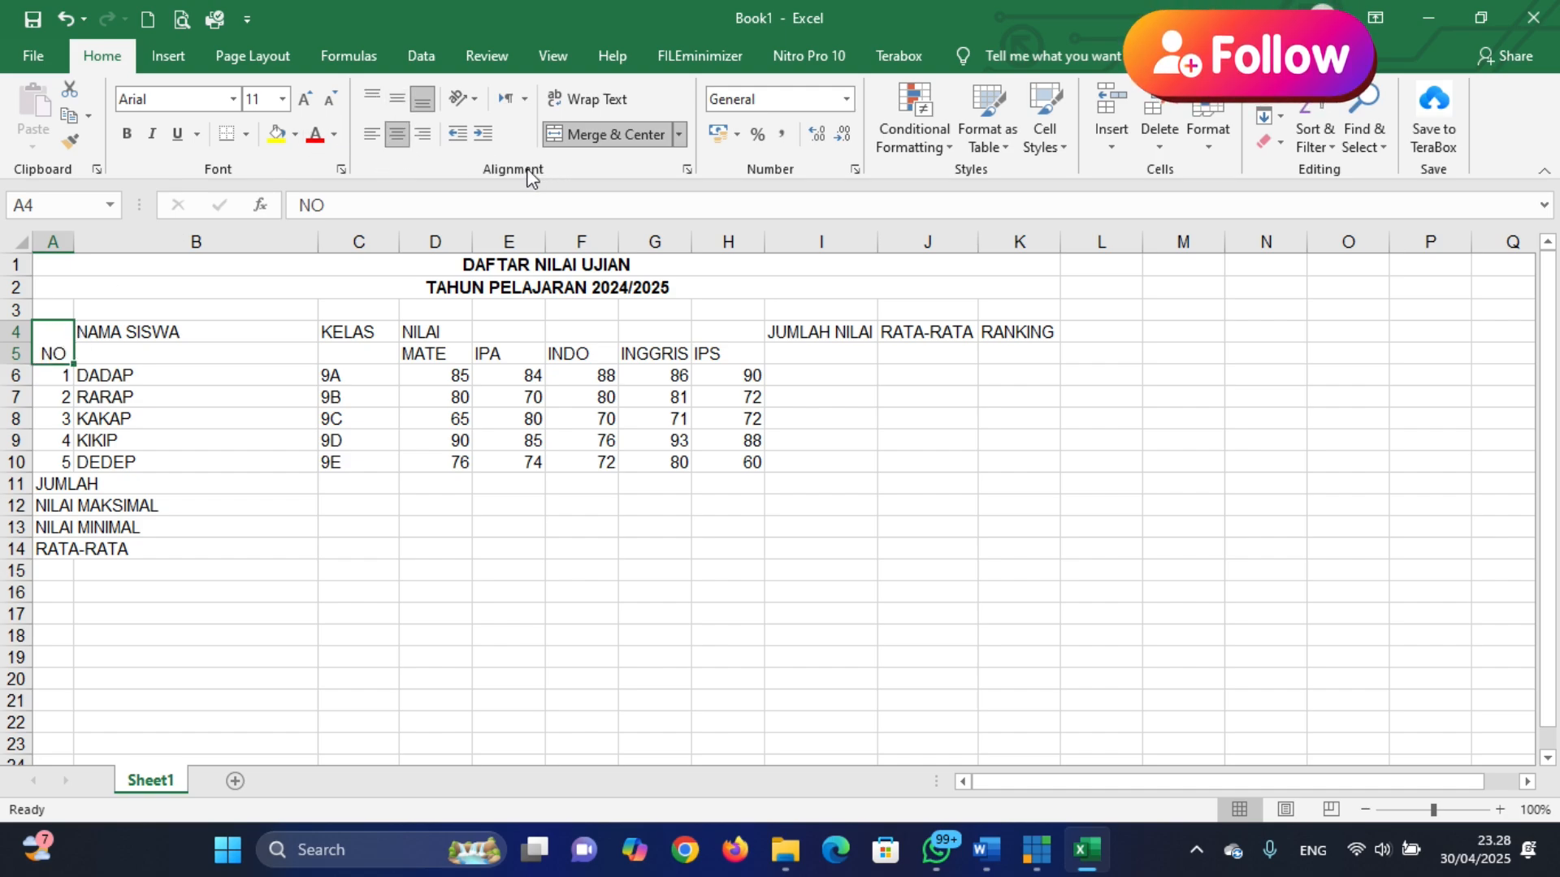
pyautogui.click(377, 101)
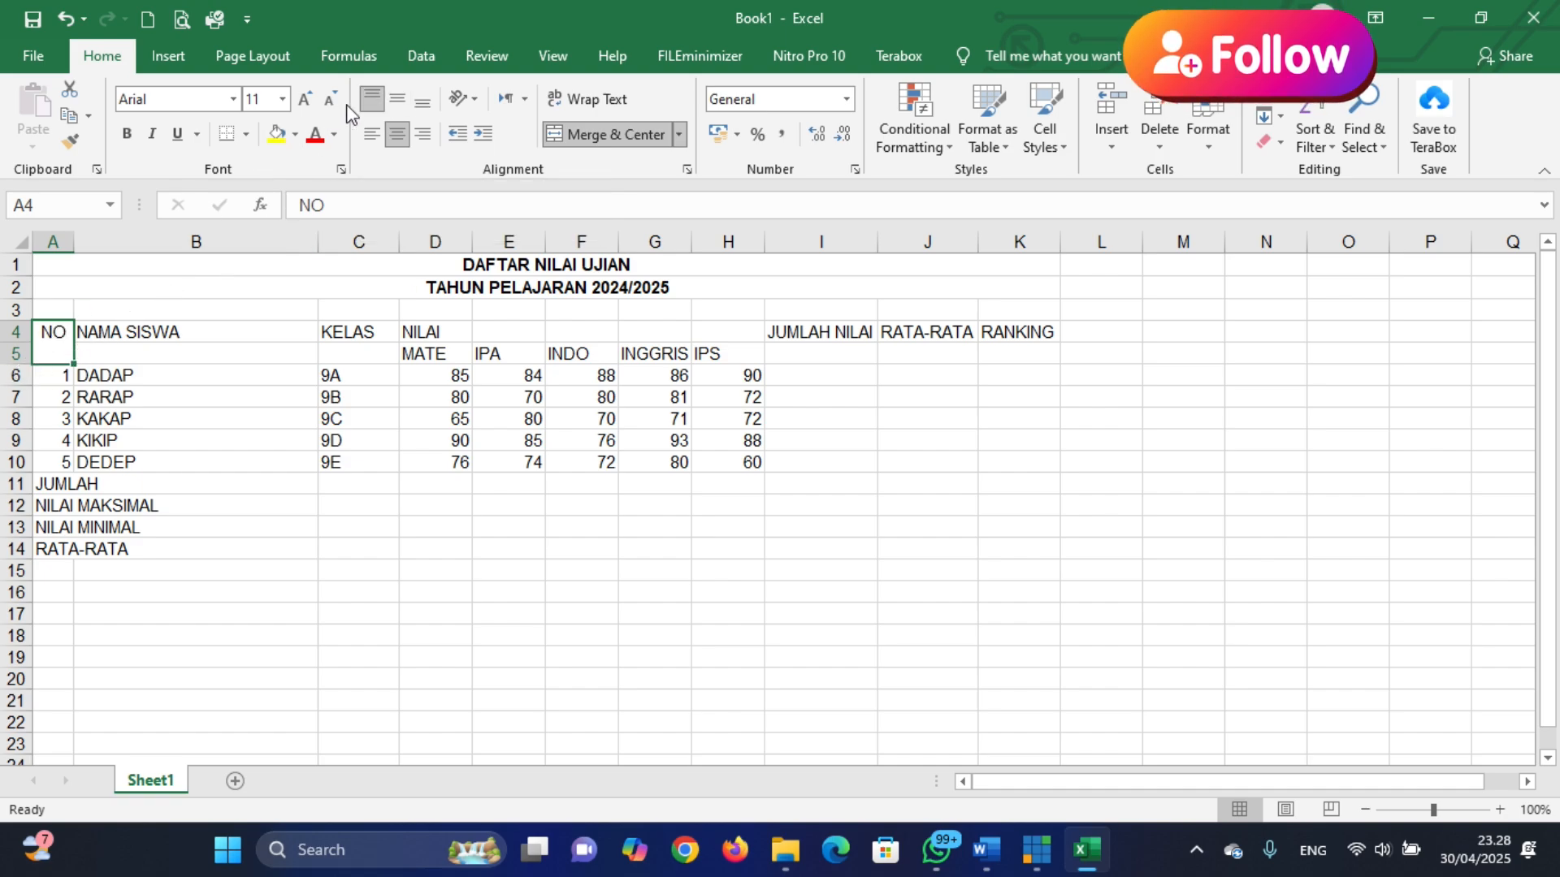
pyautogui.click(398, 101)
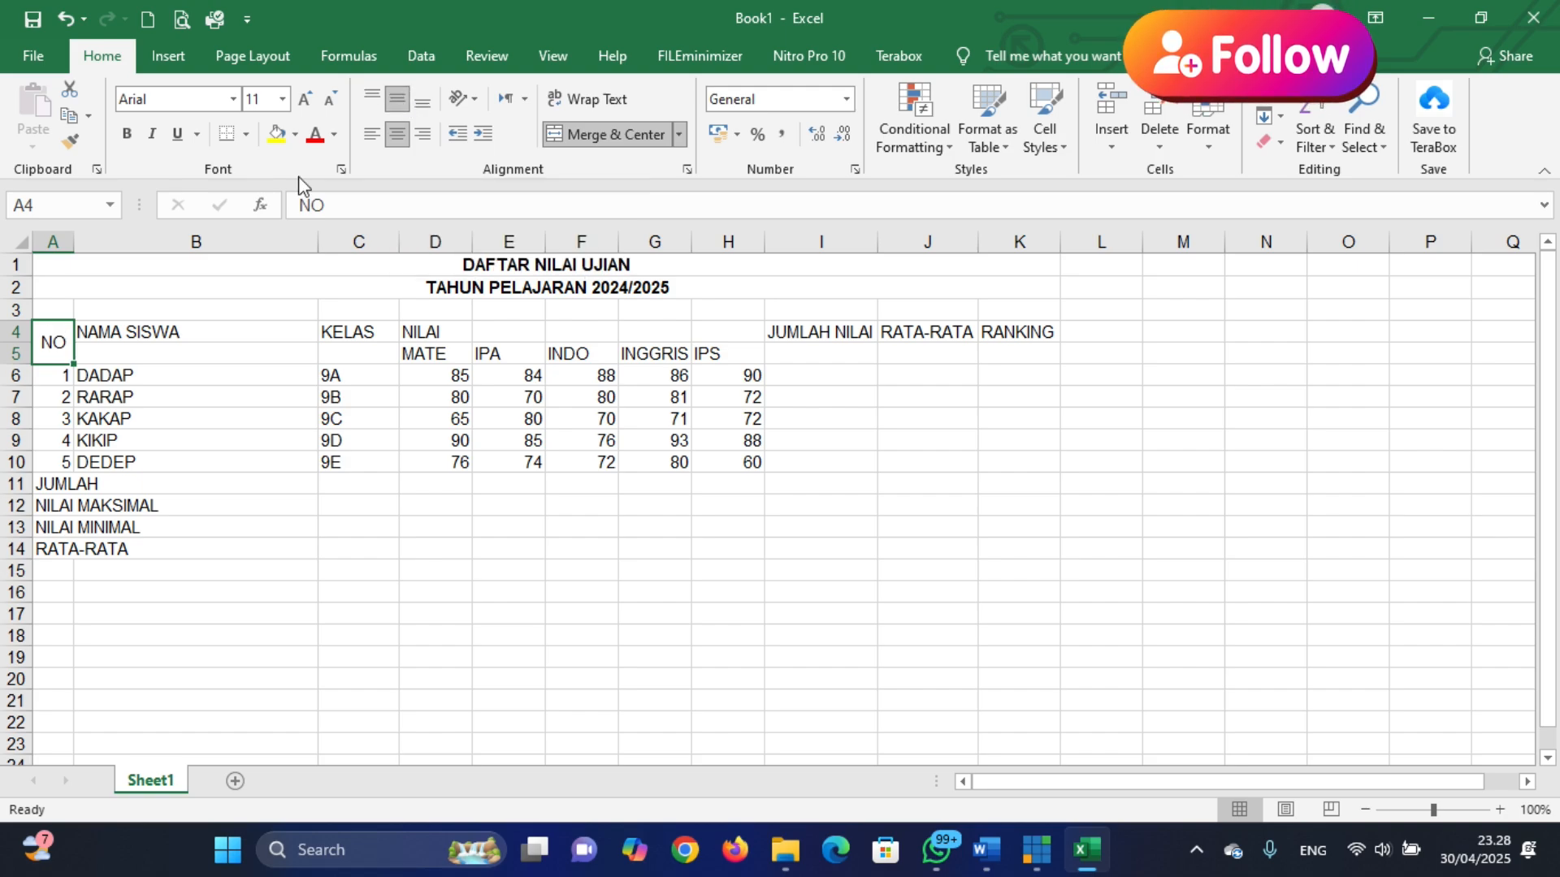
pyautogui.click(423, 102)
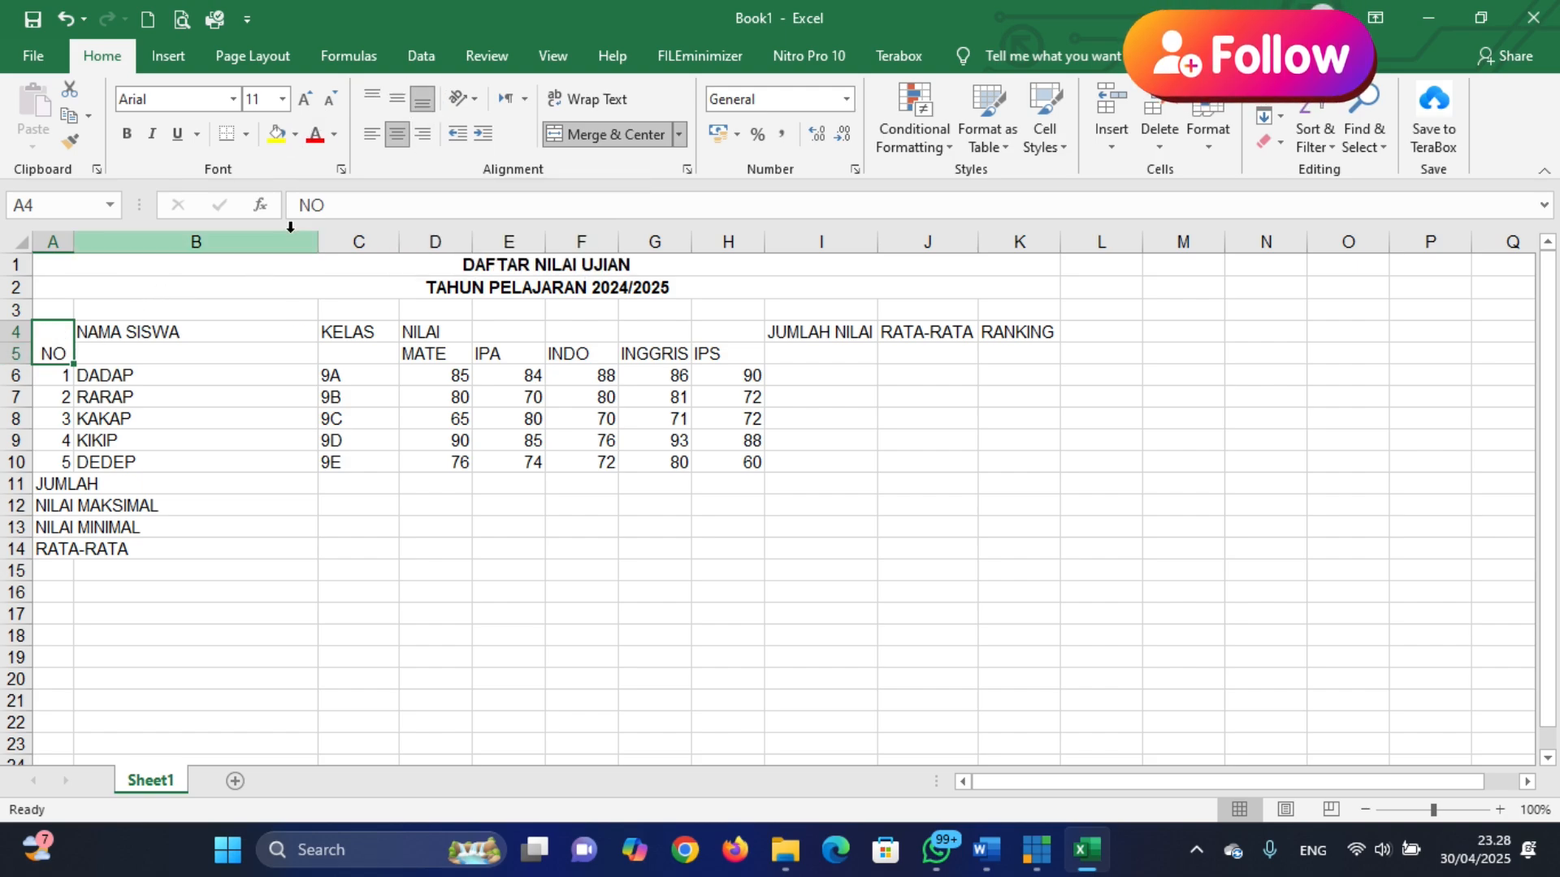
pyautogui.click(397, 101)
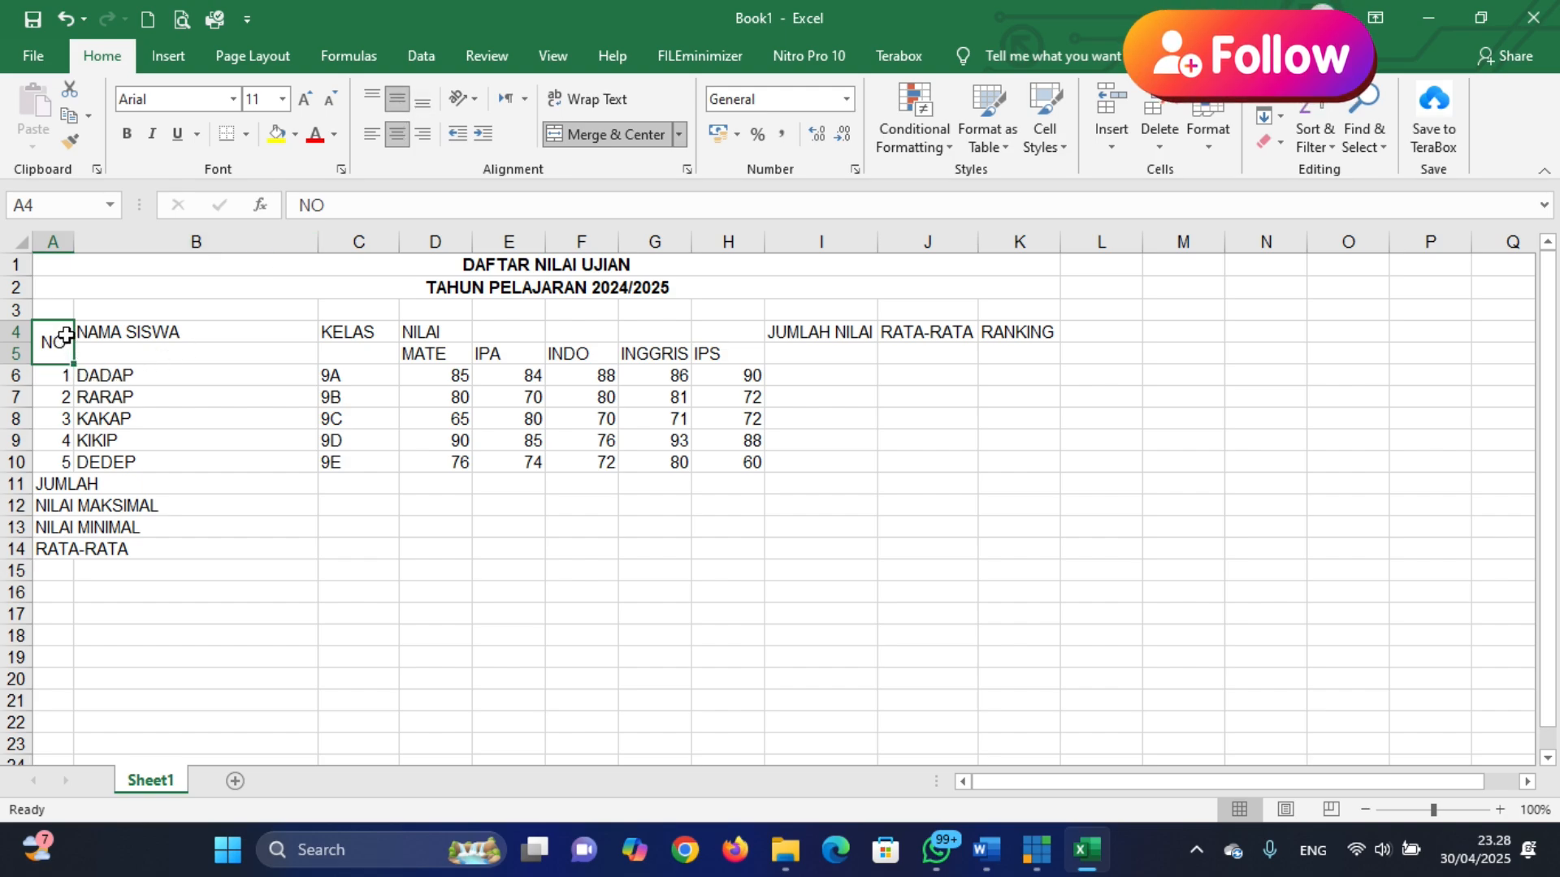
pyautogui.click(125, 139)
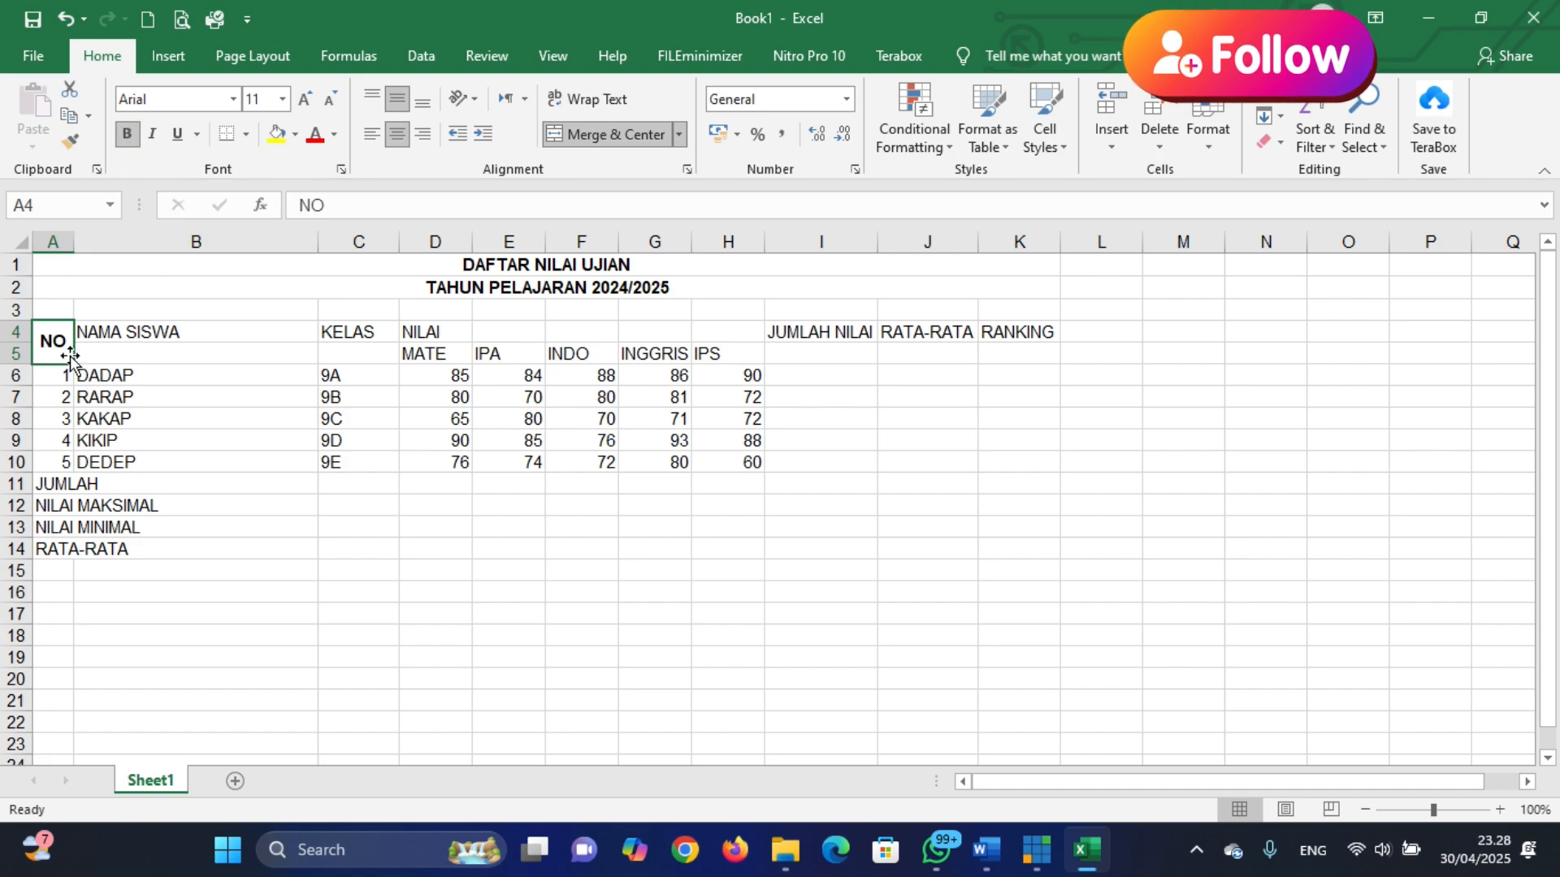
# Copy the NO header's formatting onto the NAMA SISWA and KELAS headers in B4 and C4 with Format Painter
pyautogui.click(72, 145)
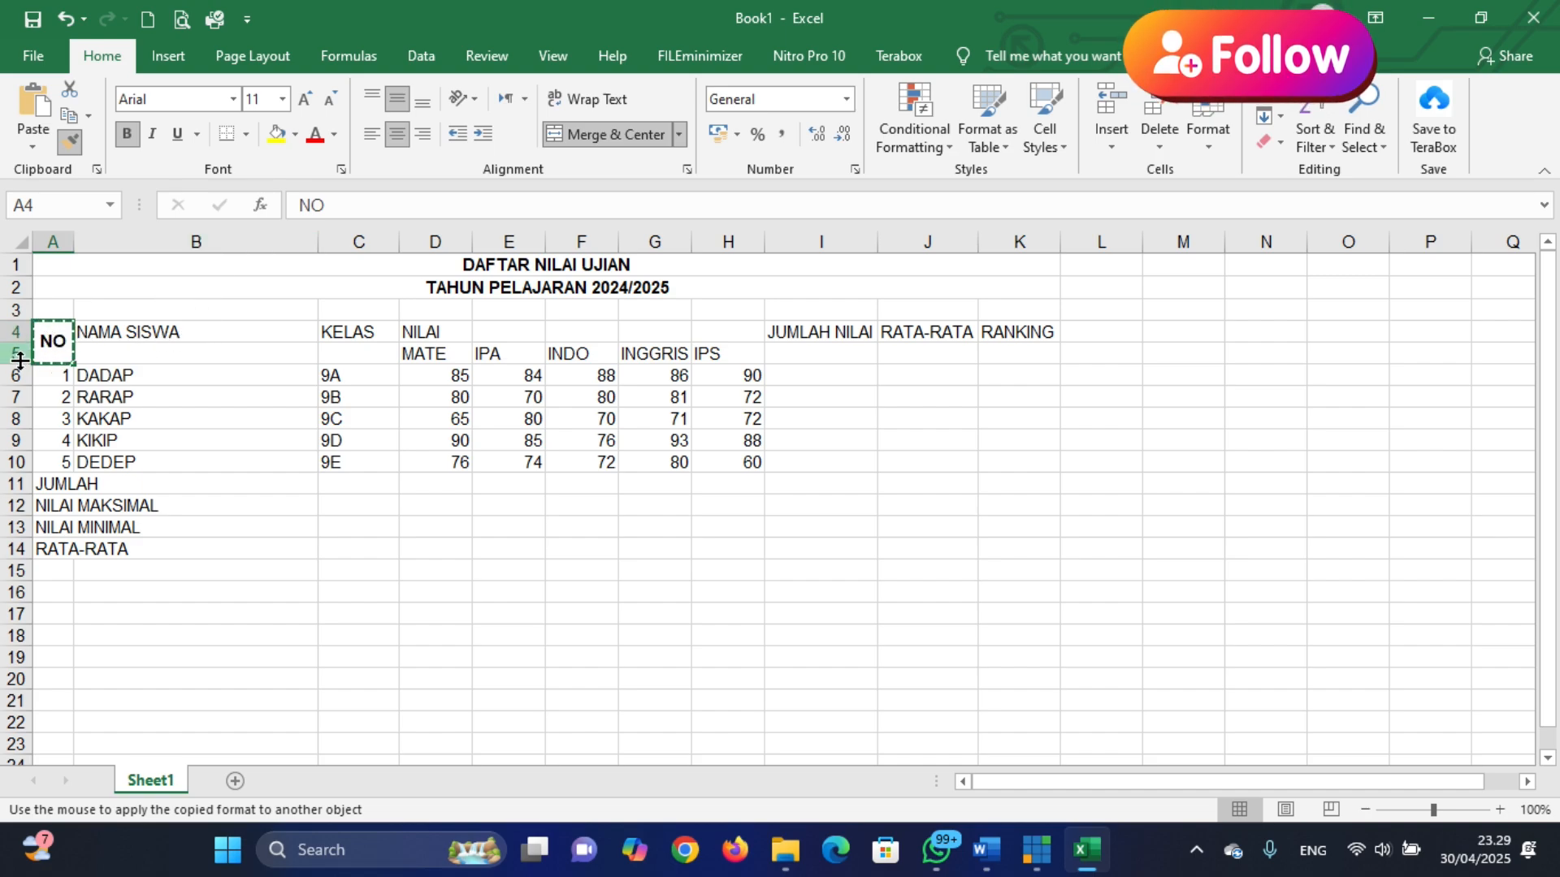
pyautogui.click(132, 331)
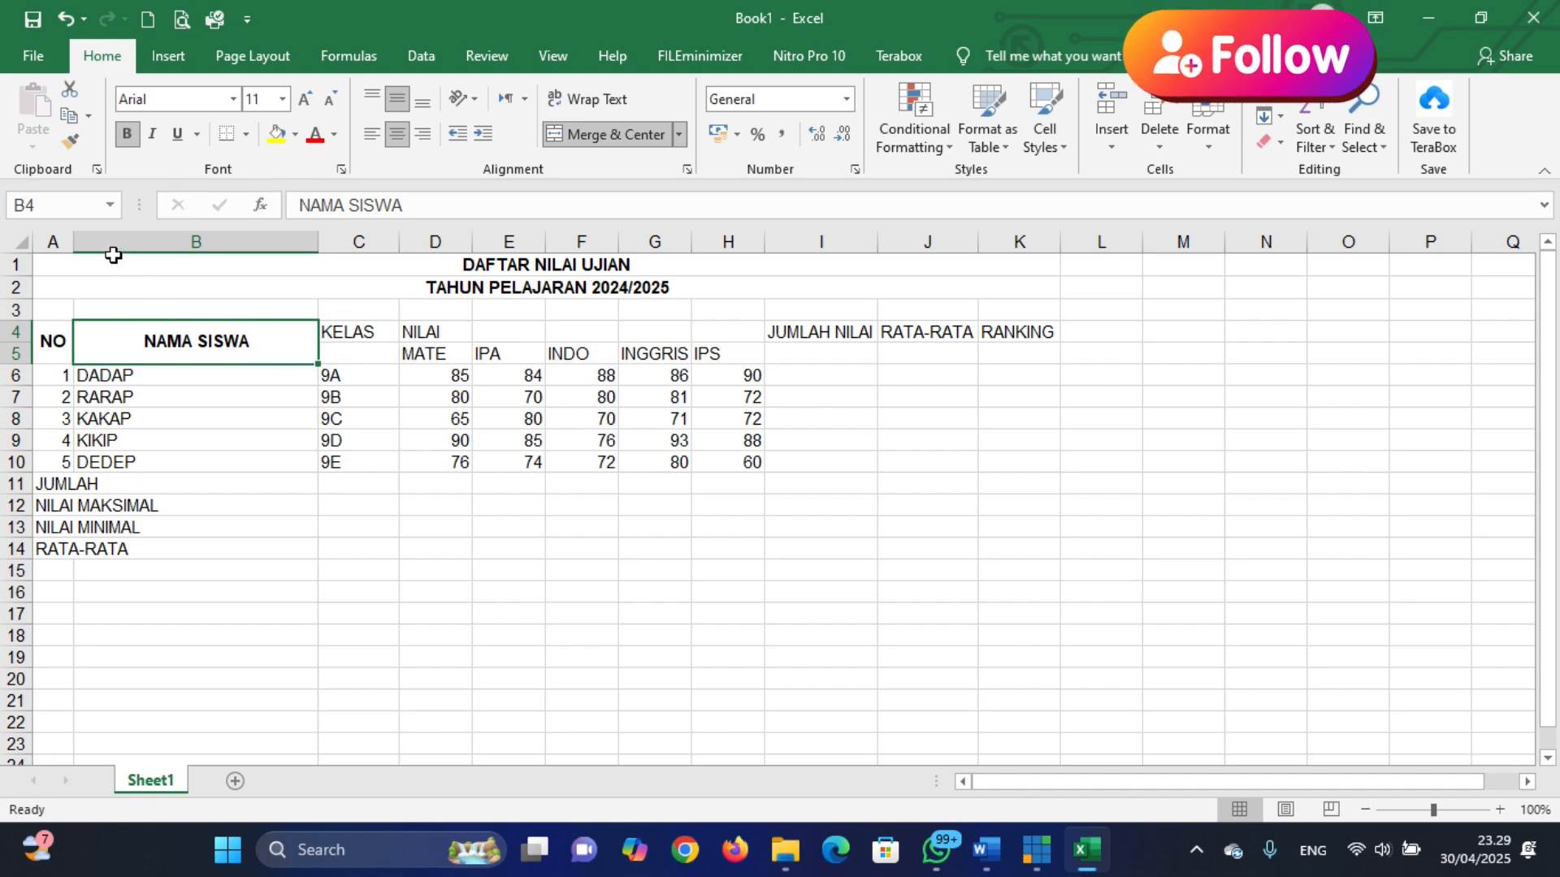
pyautogui.click(65, 138)
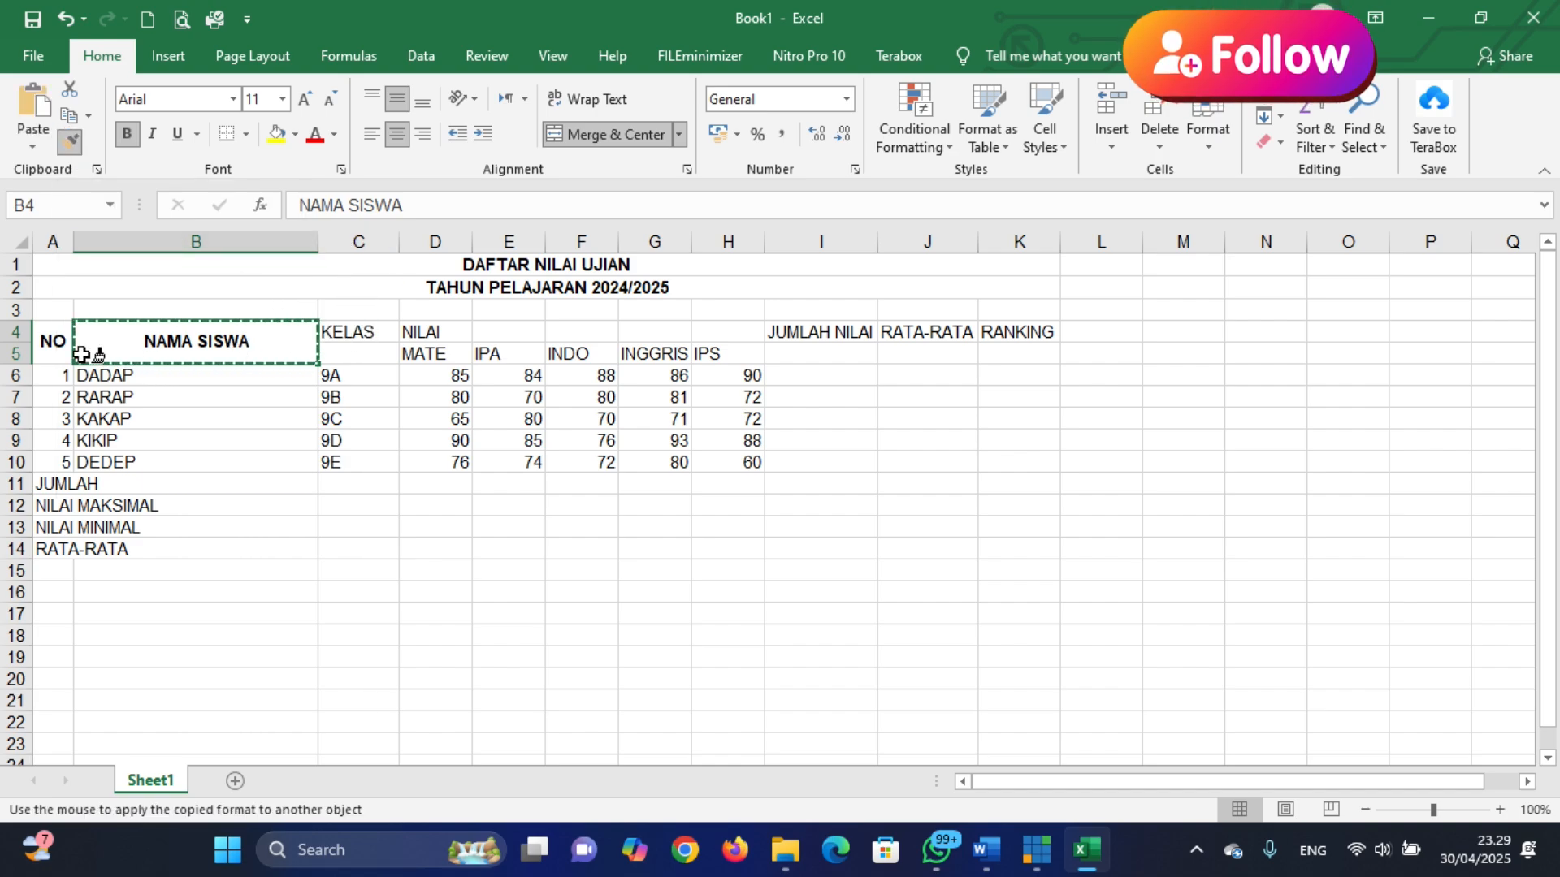
pyautogui.click(369, 335)
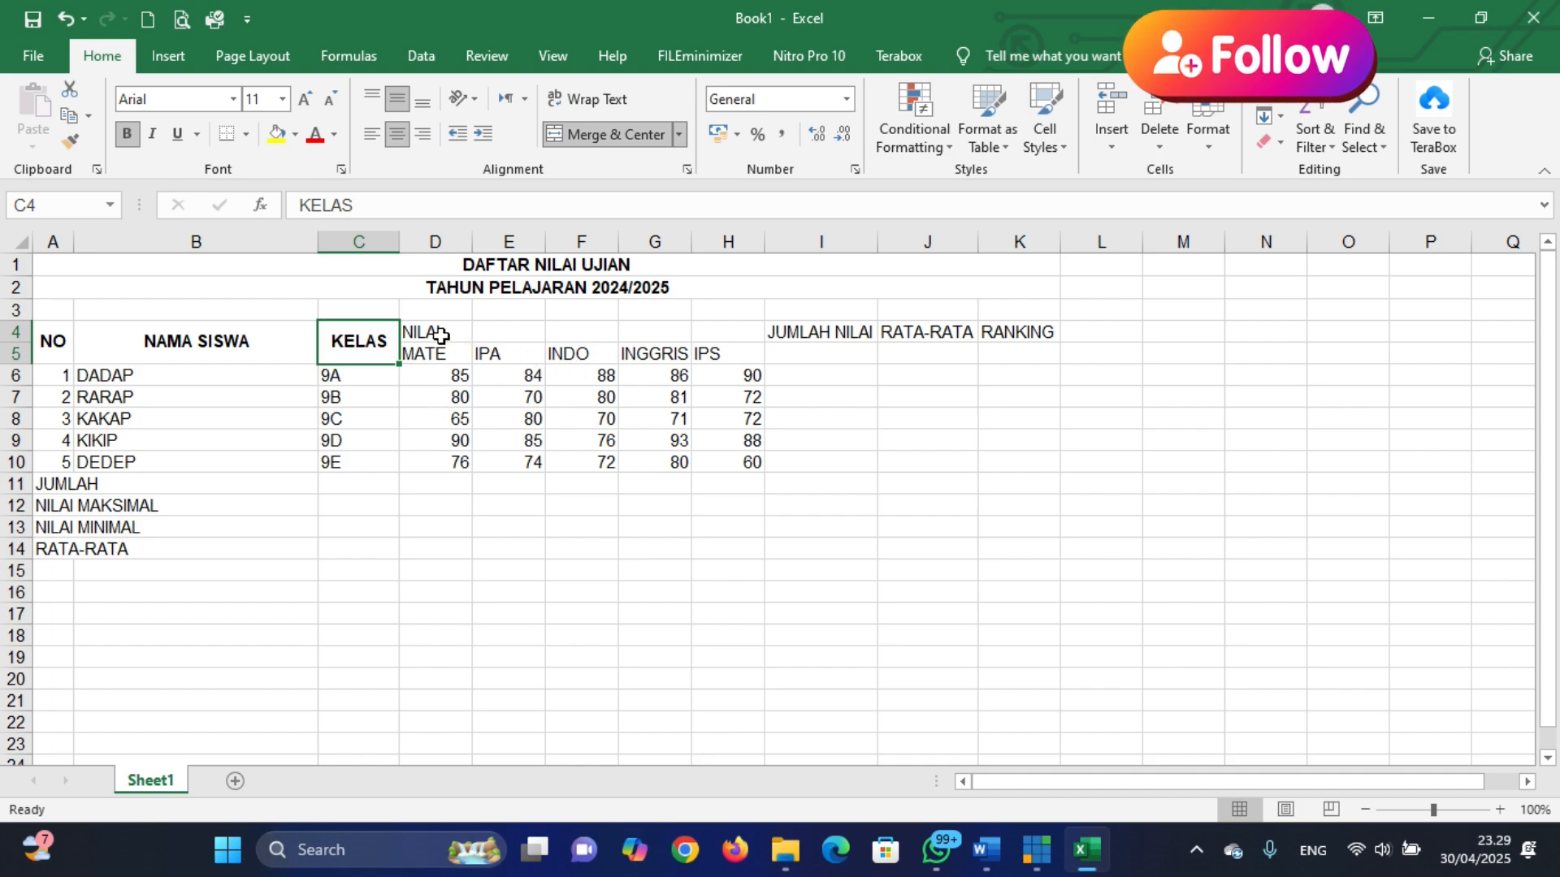
# Merge and center the NILAI header across D4:H4 and make it bold
pyautogui.moveTo(440, 336); pyautogui.dragTo(731, 331)
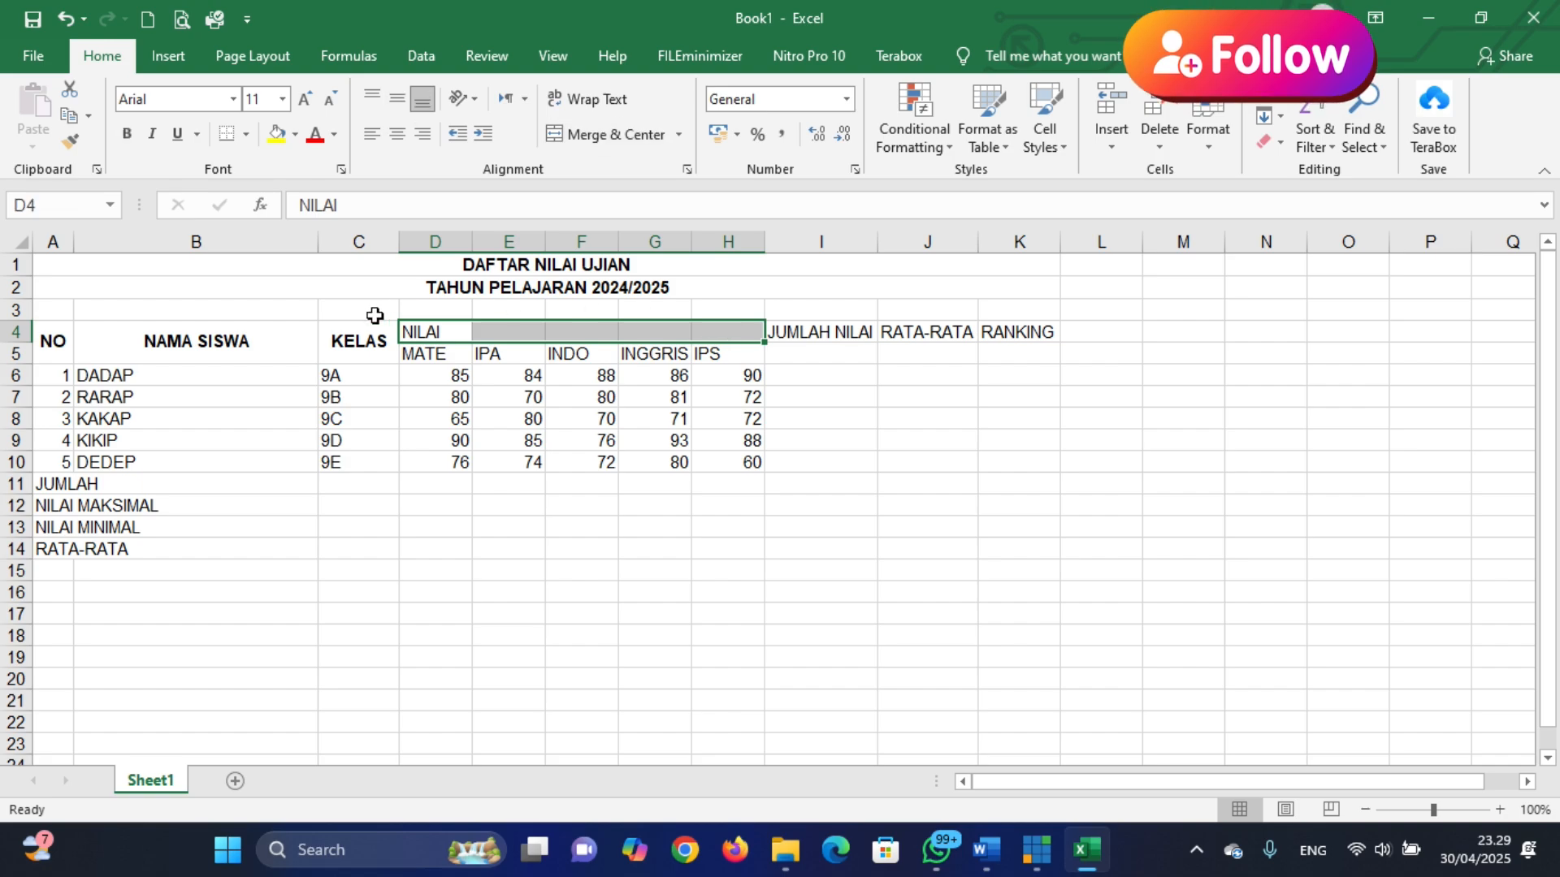
pyautogui.click(527, 479)
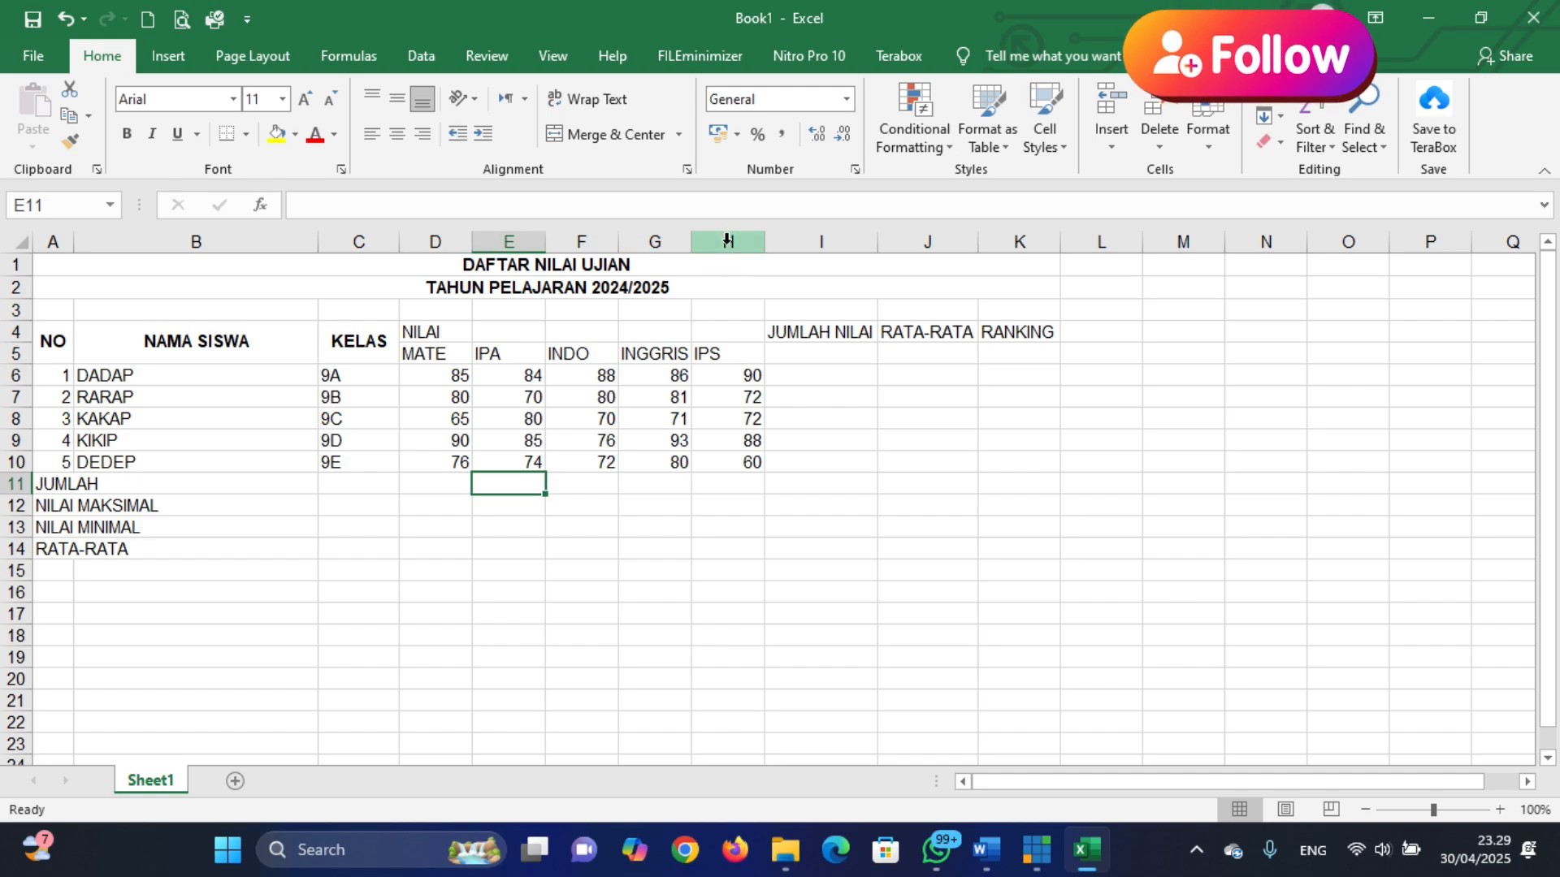
pyautogui.moveTo(422, 332); pyautogui.dragTo(470, 329)
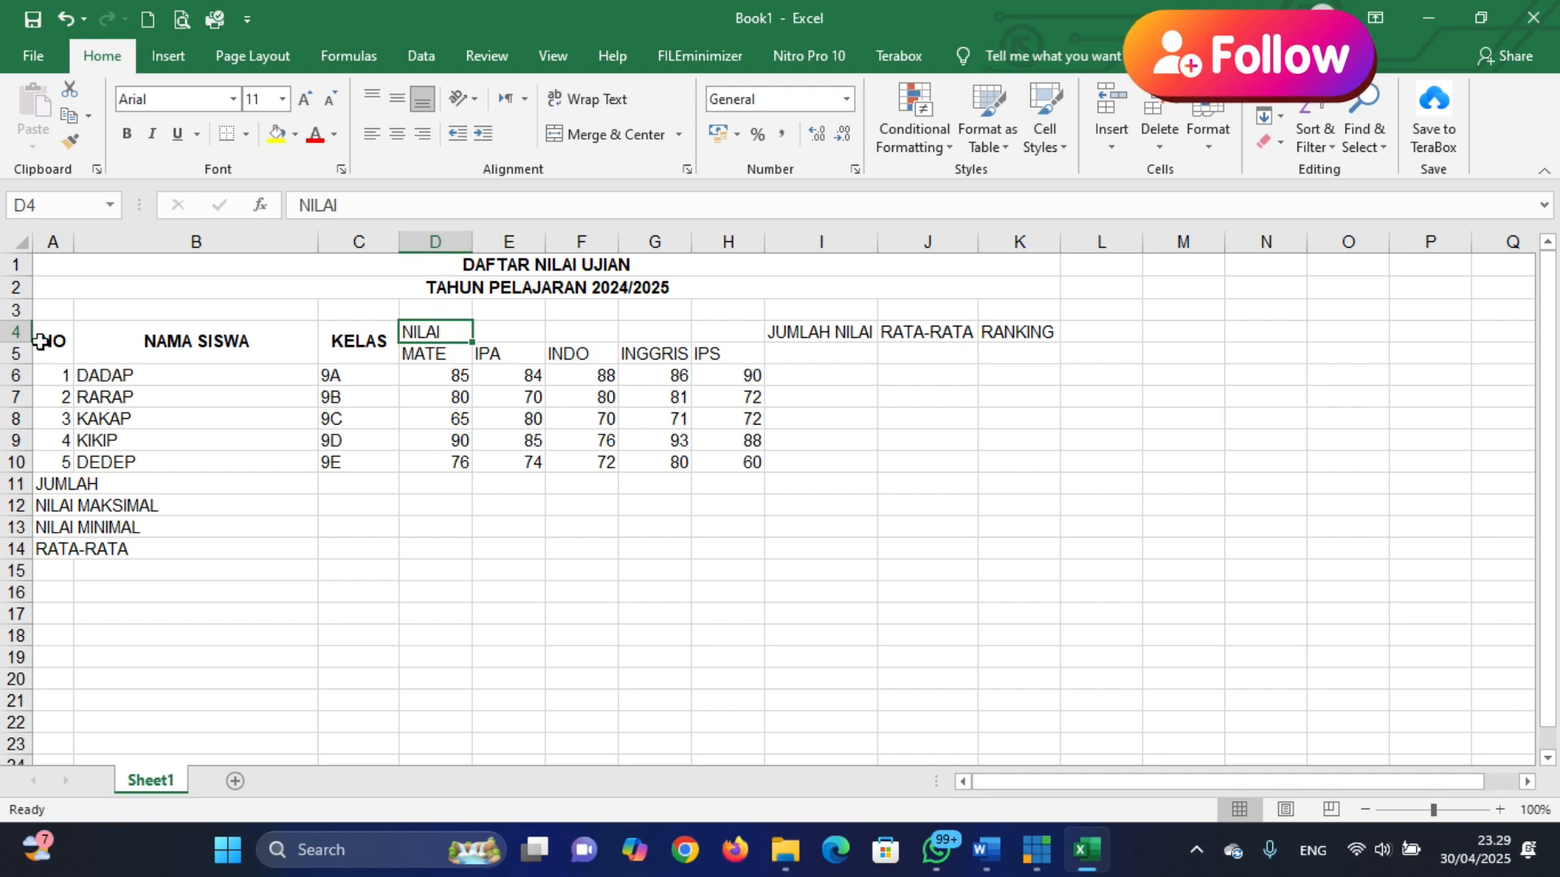
pyautogui.moveTo(463, 328); pyautogui.dragTo(716, 339)
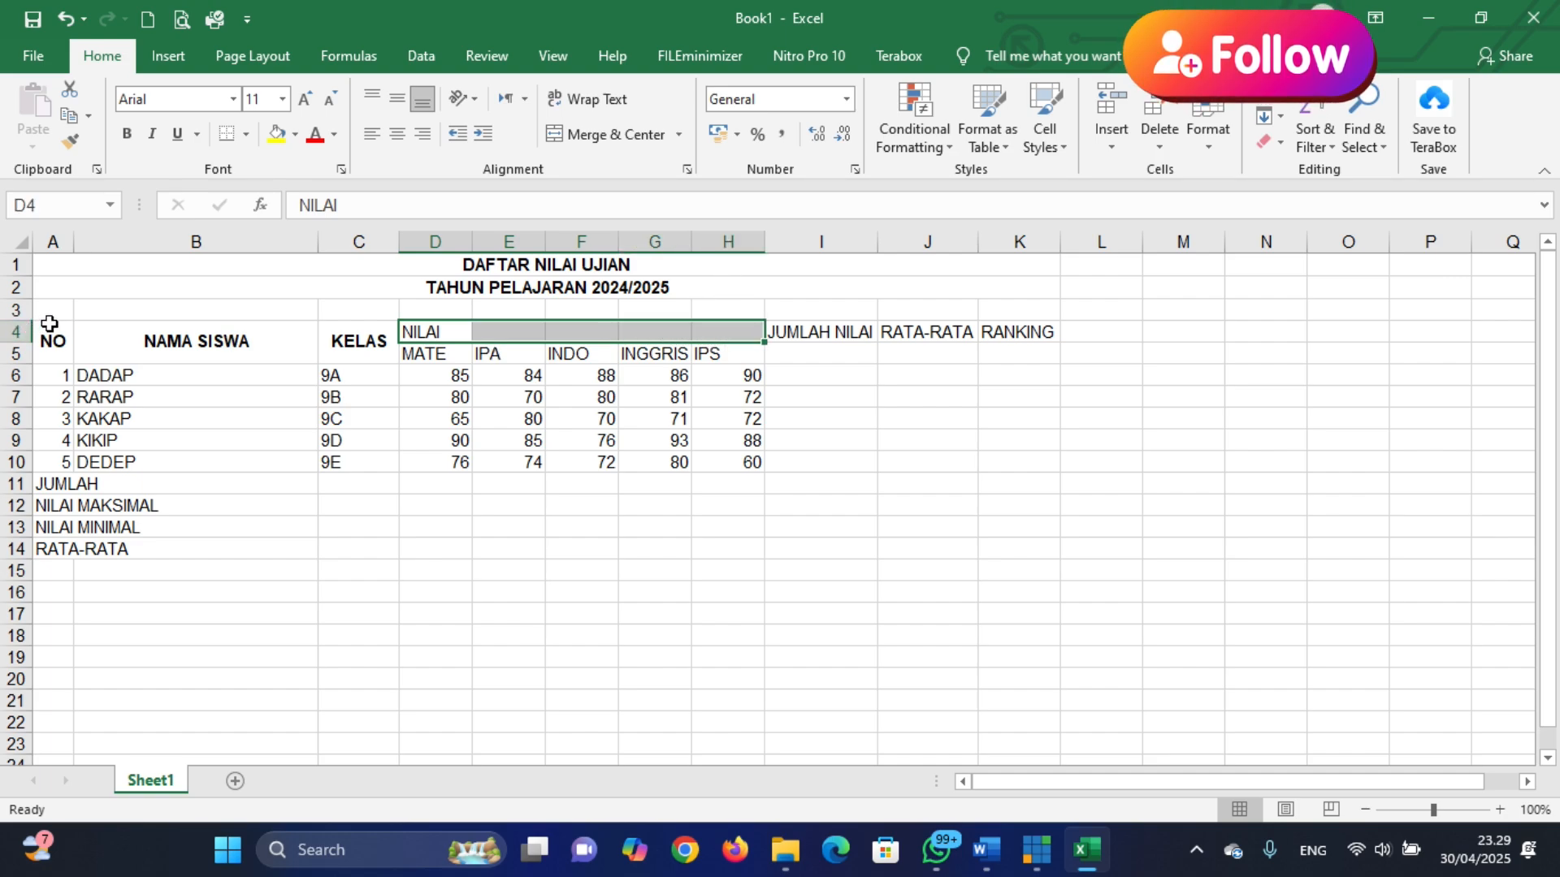
pyautogui.click(617, 138)
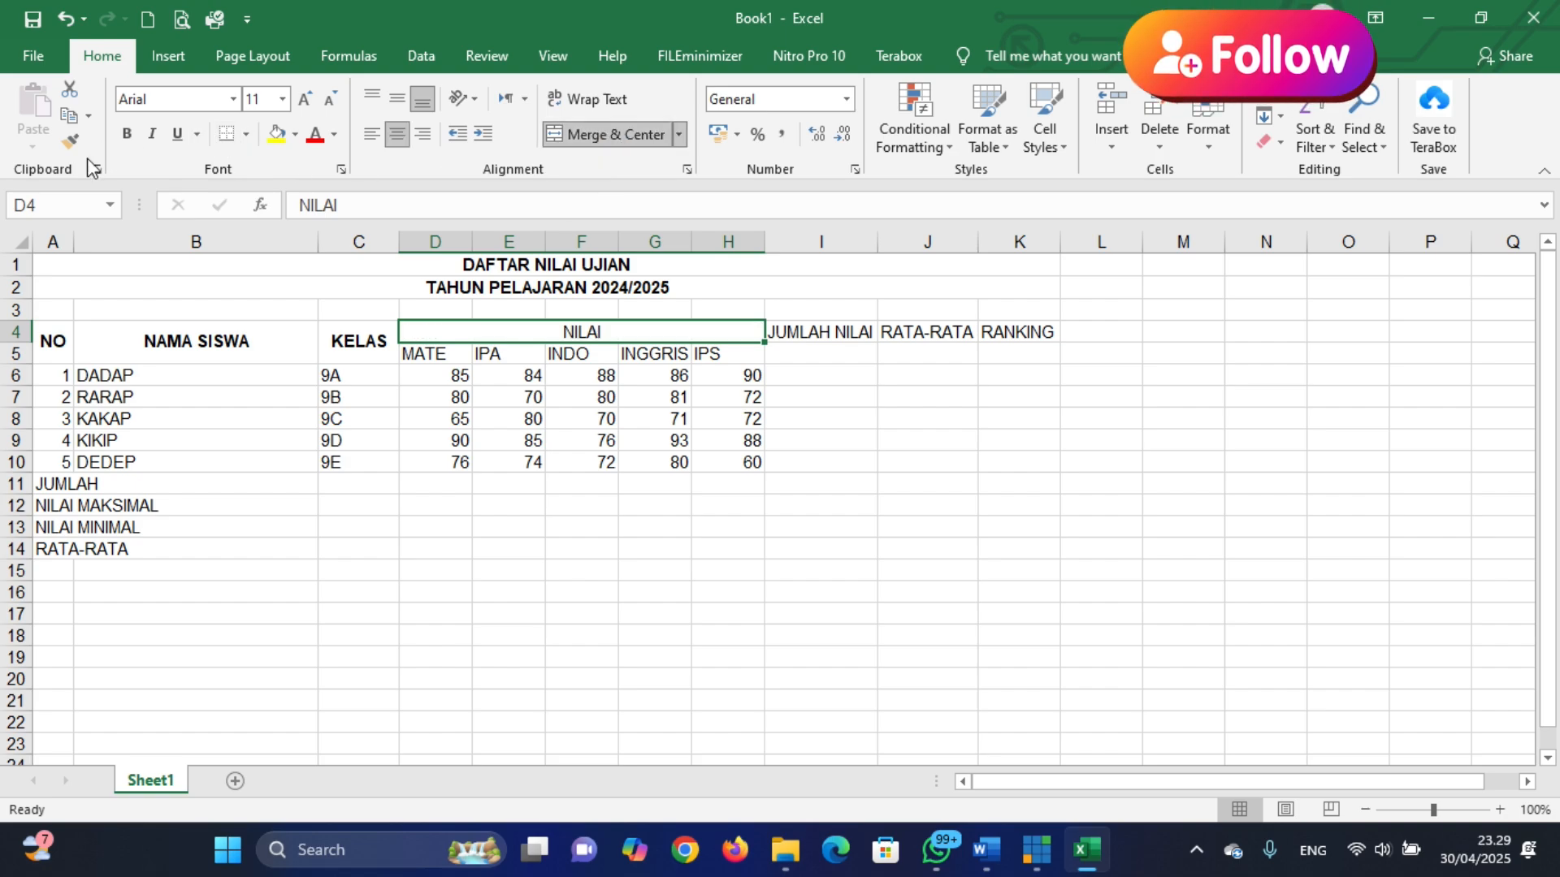
pyautogui.click(126, 137)
# Center the subject headers MATE, IPA, INDO, INGGRIS and IPS horizontally in D5:H5
pyautogui.moveTo(431, 355); pyautogui.dragTo(727, 358)
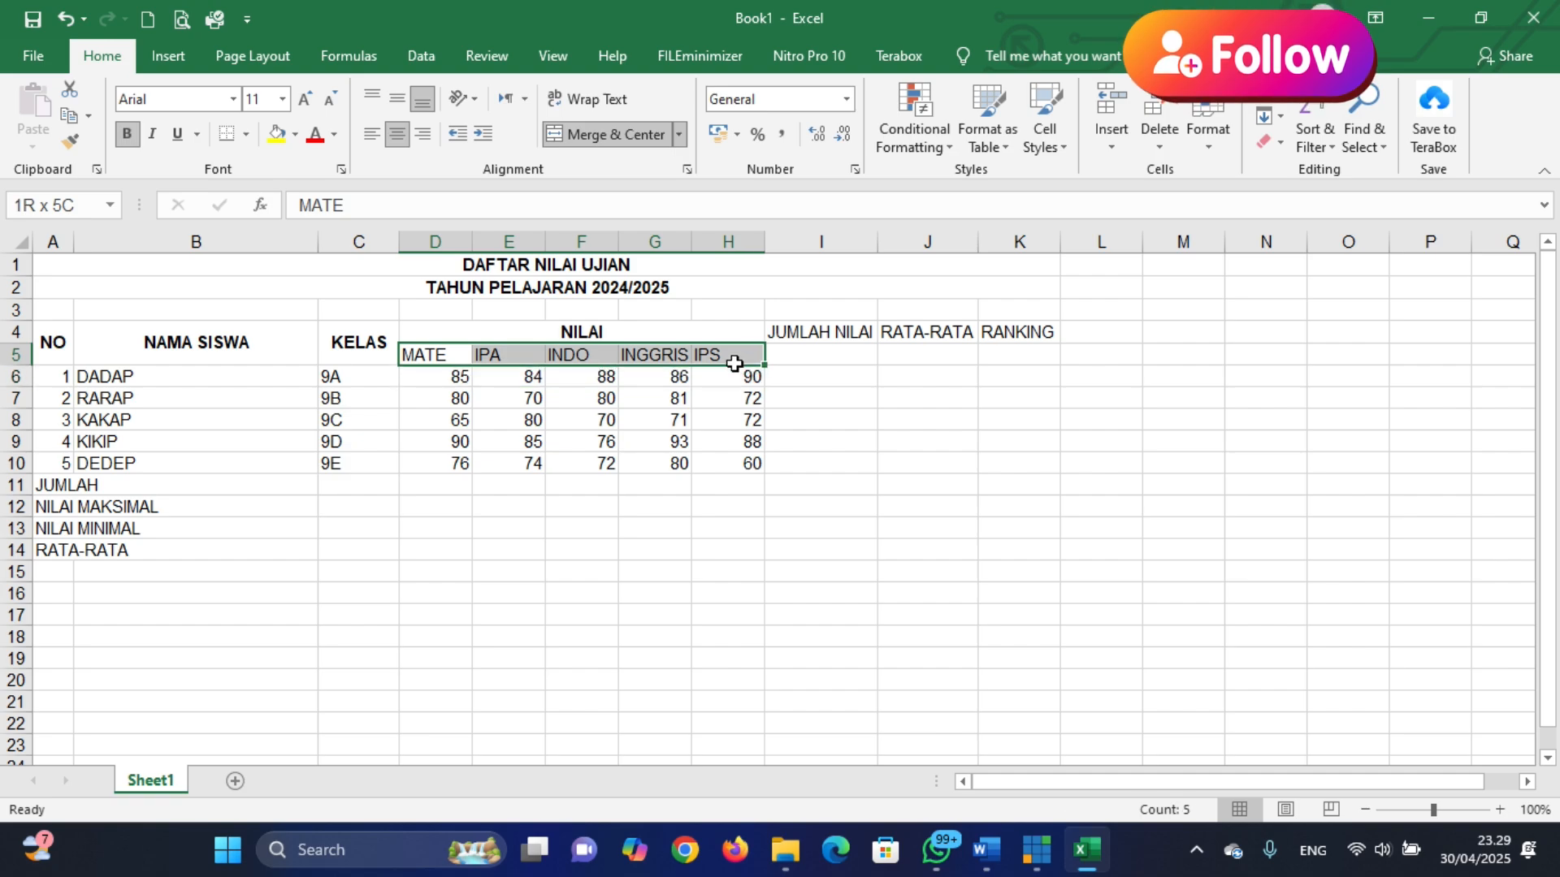
pyautogui.click(397, 133)
pyautogui.click(710, 504)
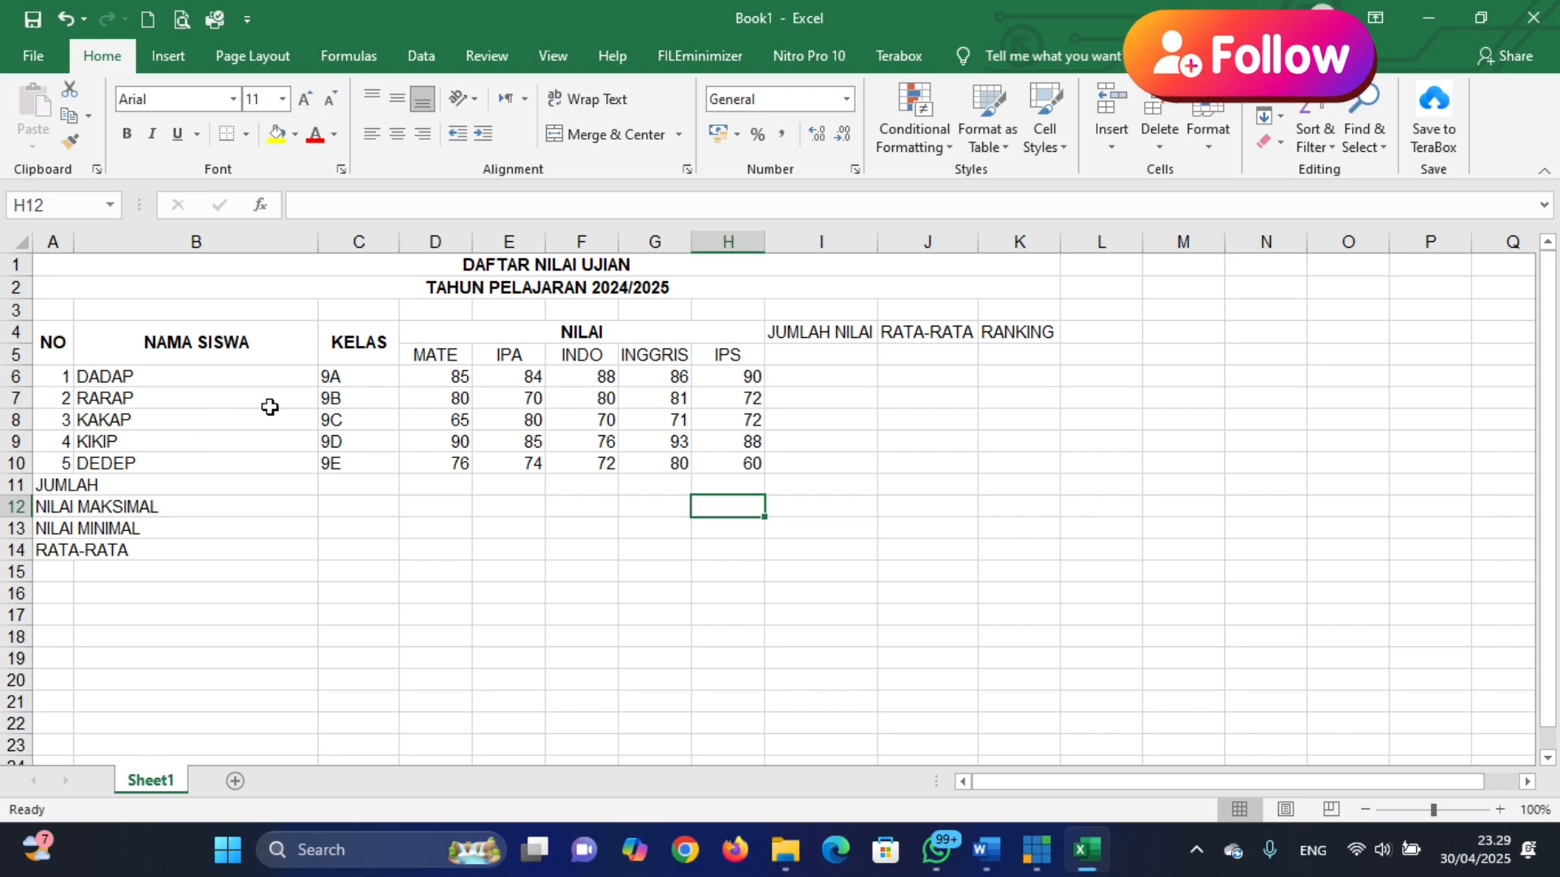
# Copy the KELAS header's formatting onto the JUMLAH NILAI, RATA-RATA and RANKING headers in I4, J4 and K4 with Format Painter
pyautogui.moveTo(825, 338); pyautogui.dragTo(825, 355)
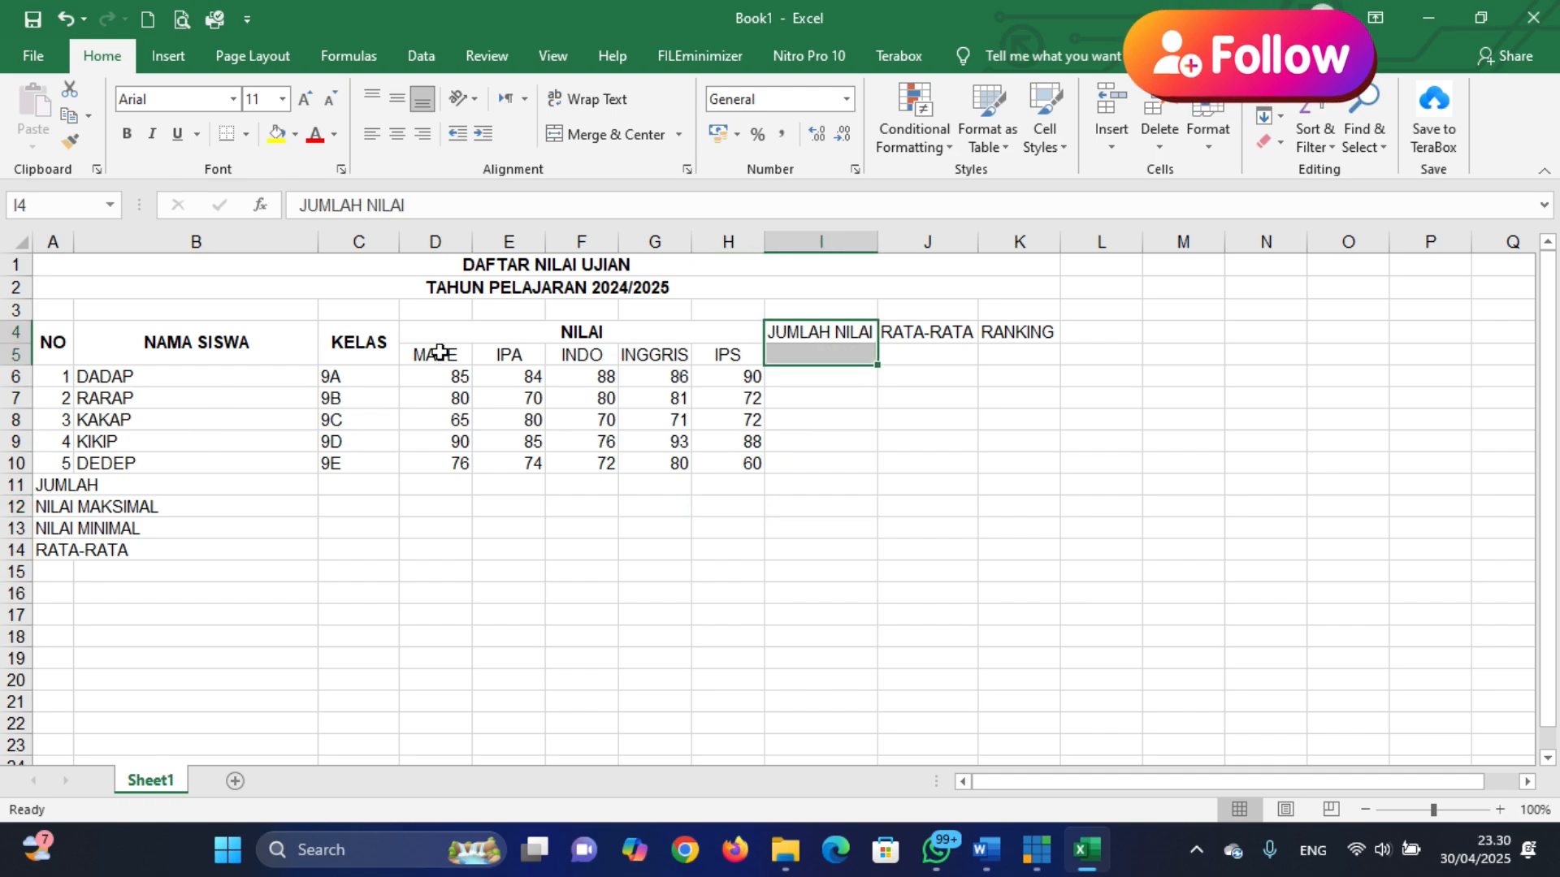
pyautogui.click(369, 338)
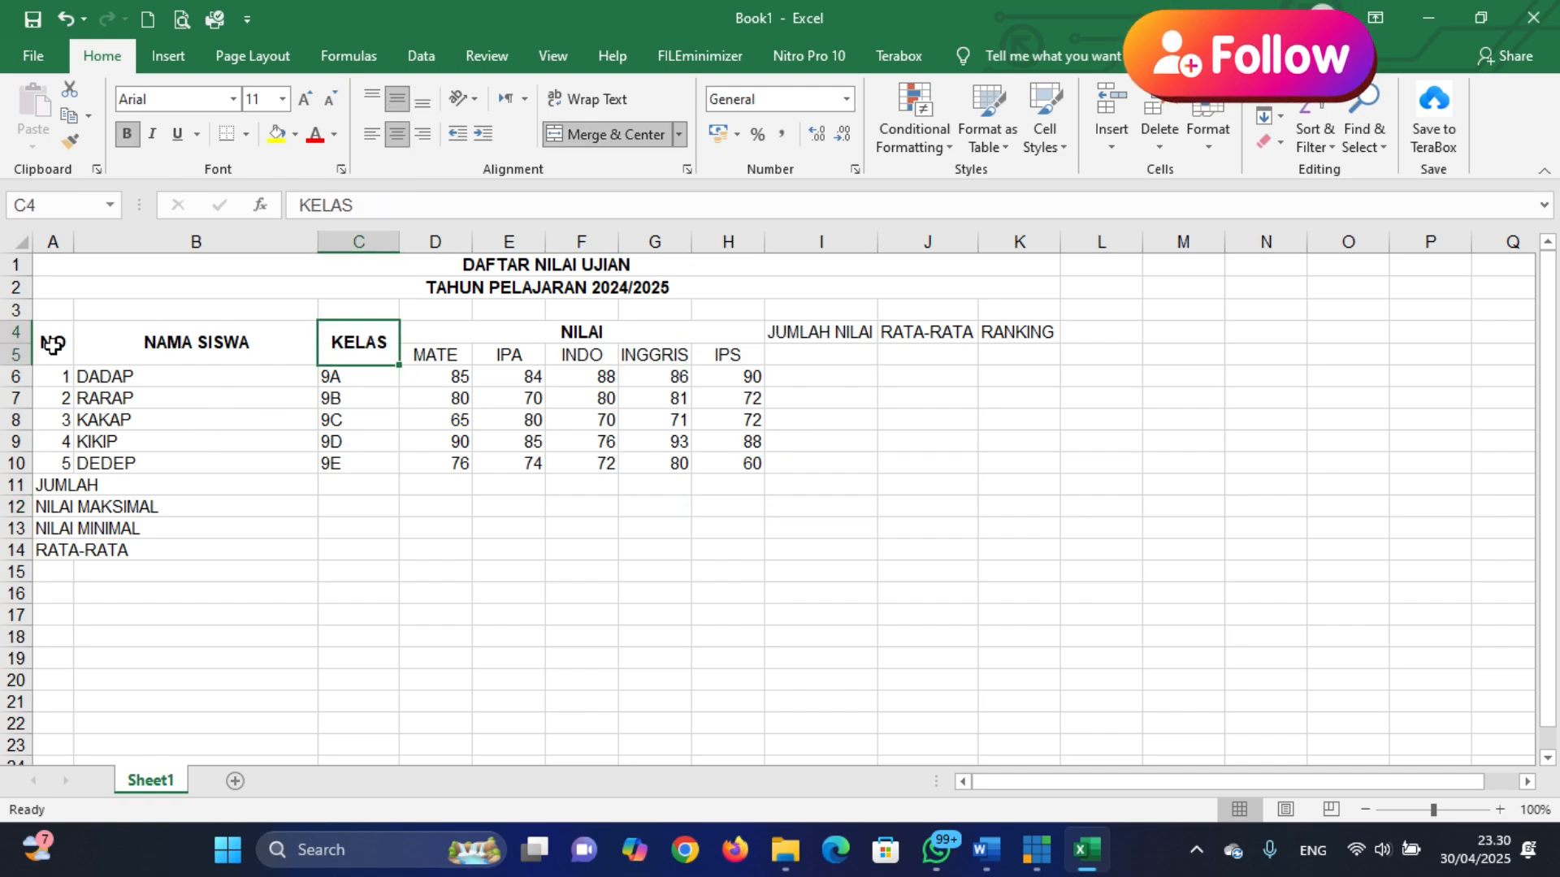
pyautogui.click(70, 141)
pyautogui.click(804, 329)
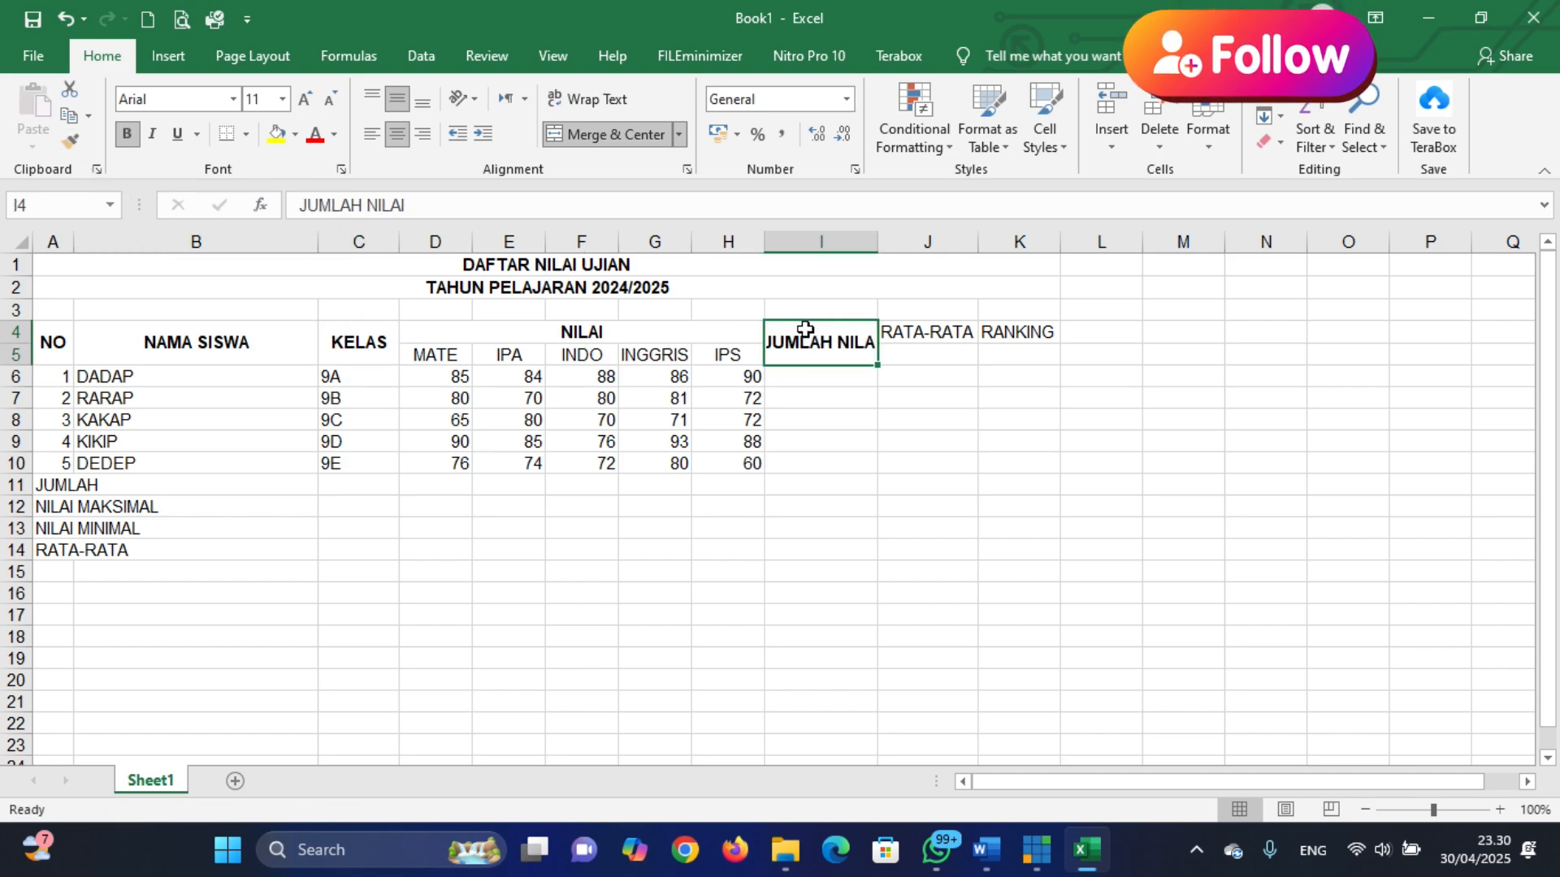
pyautogui.click(350, 341)
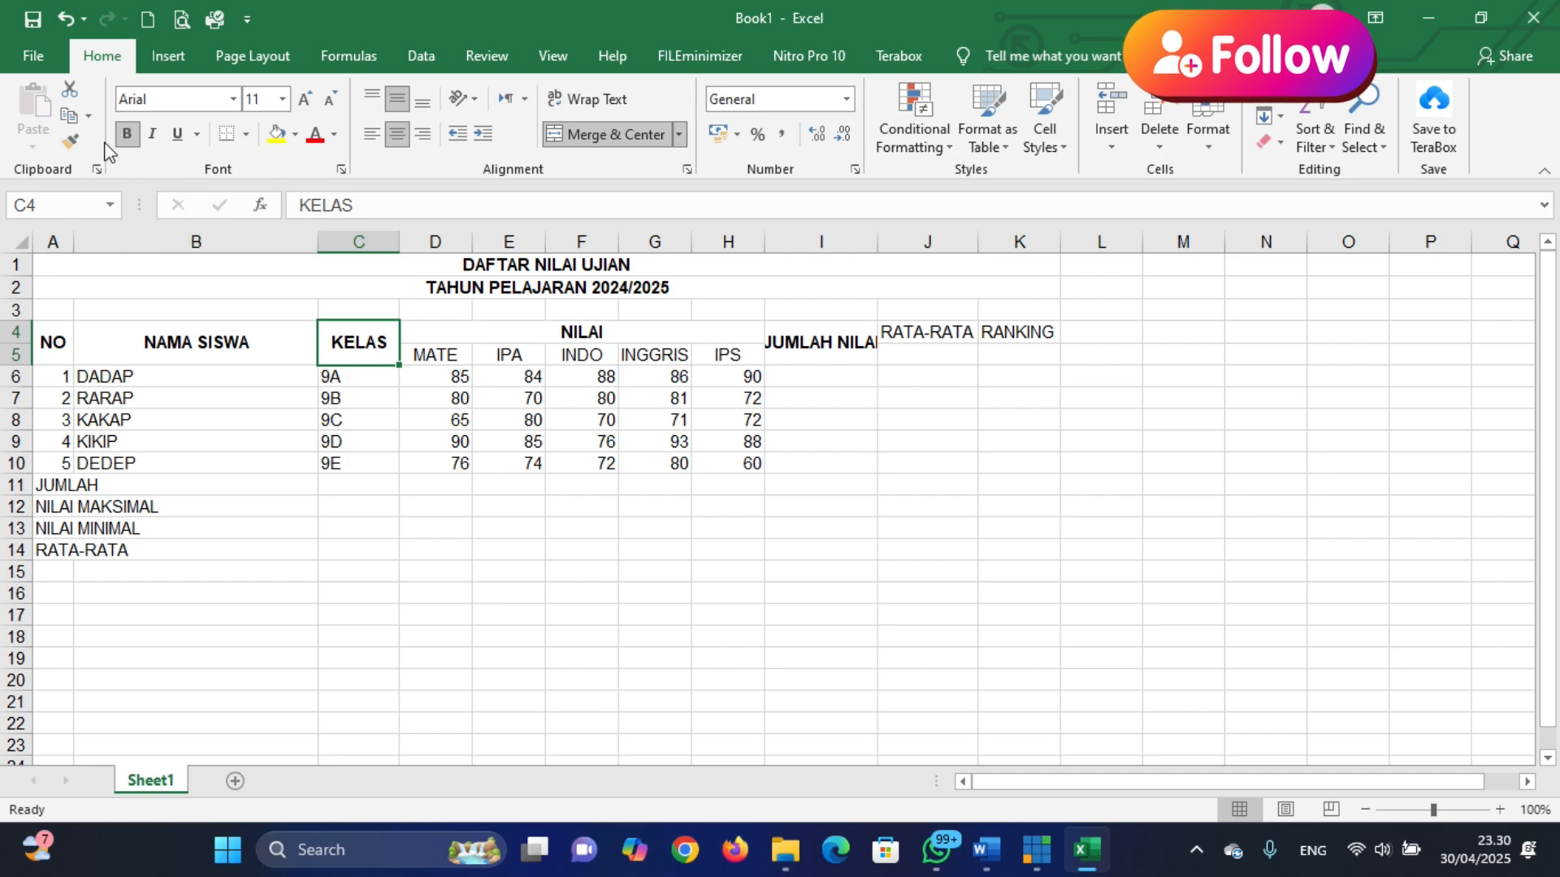
pyautogui.click(70, 140)
pyautogui.click(910, 331)
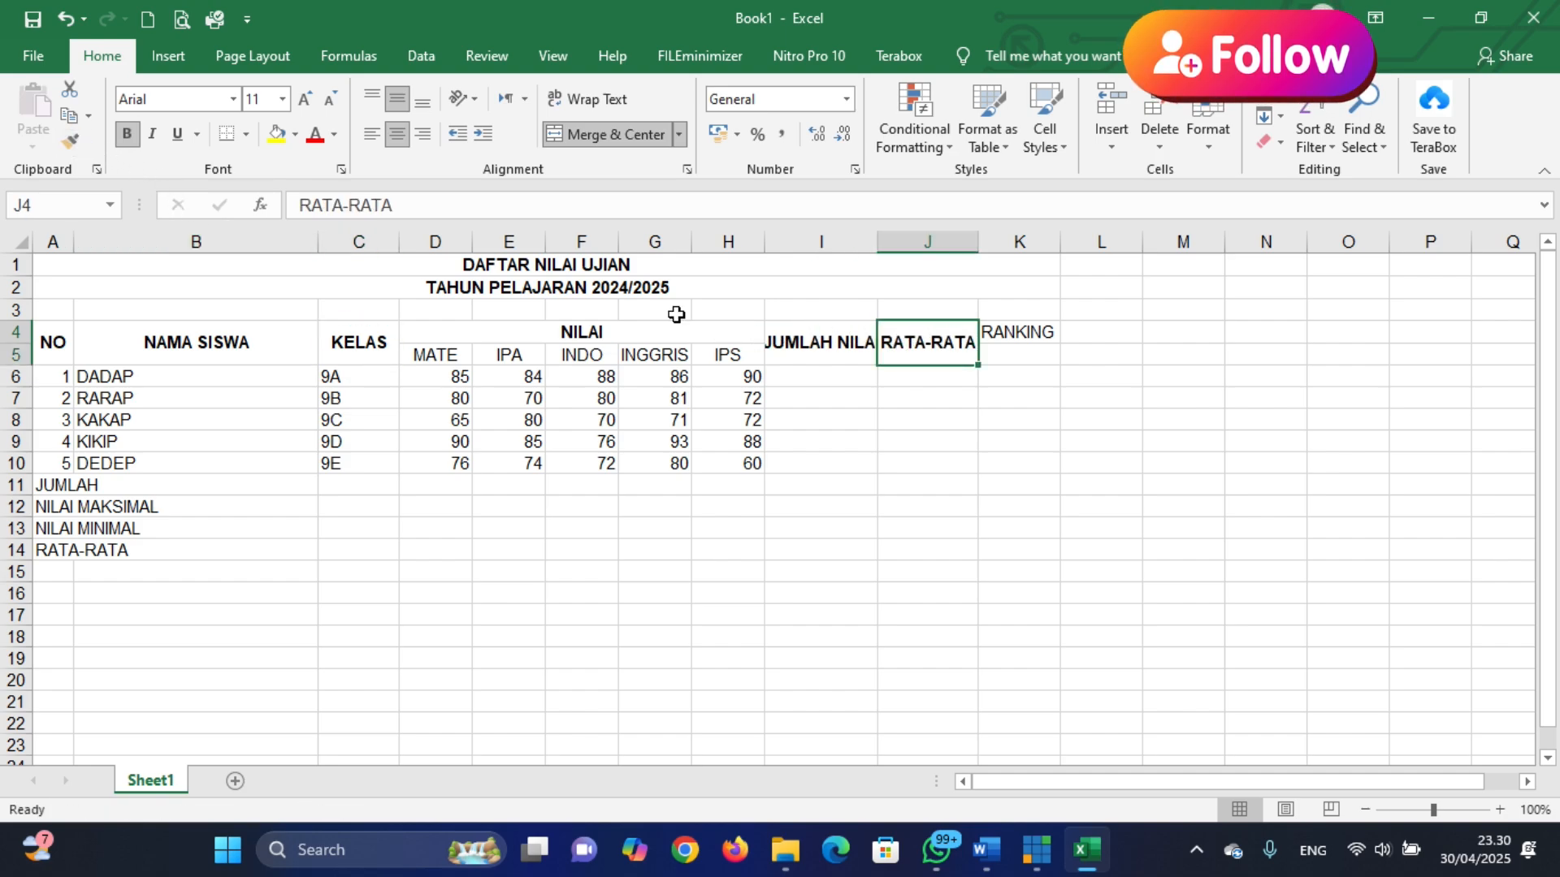
pyautogui.click(70, 141)
pyautogui.click(1022, 349)
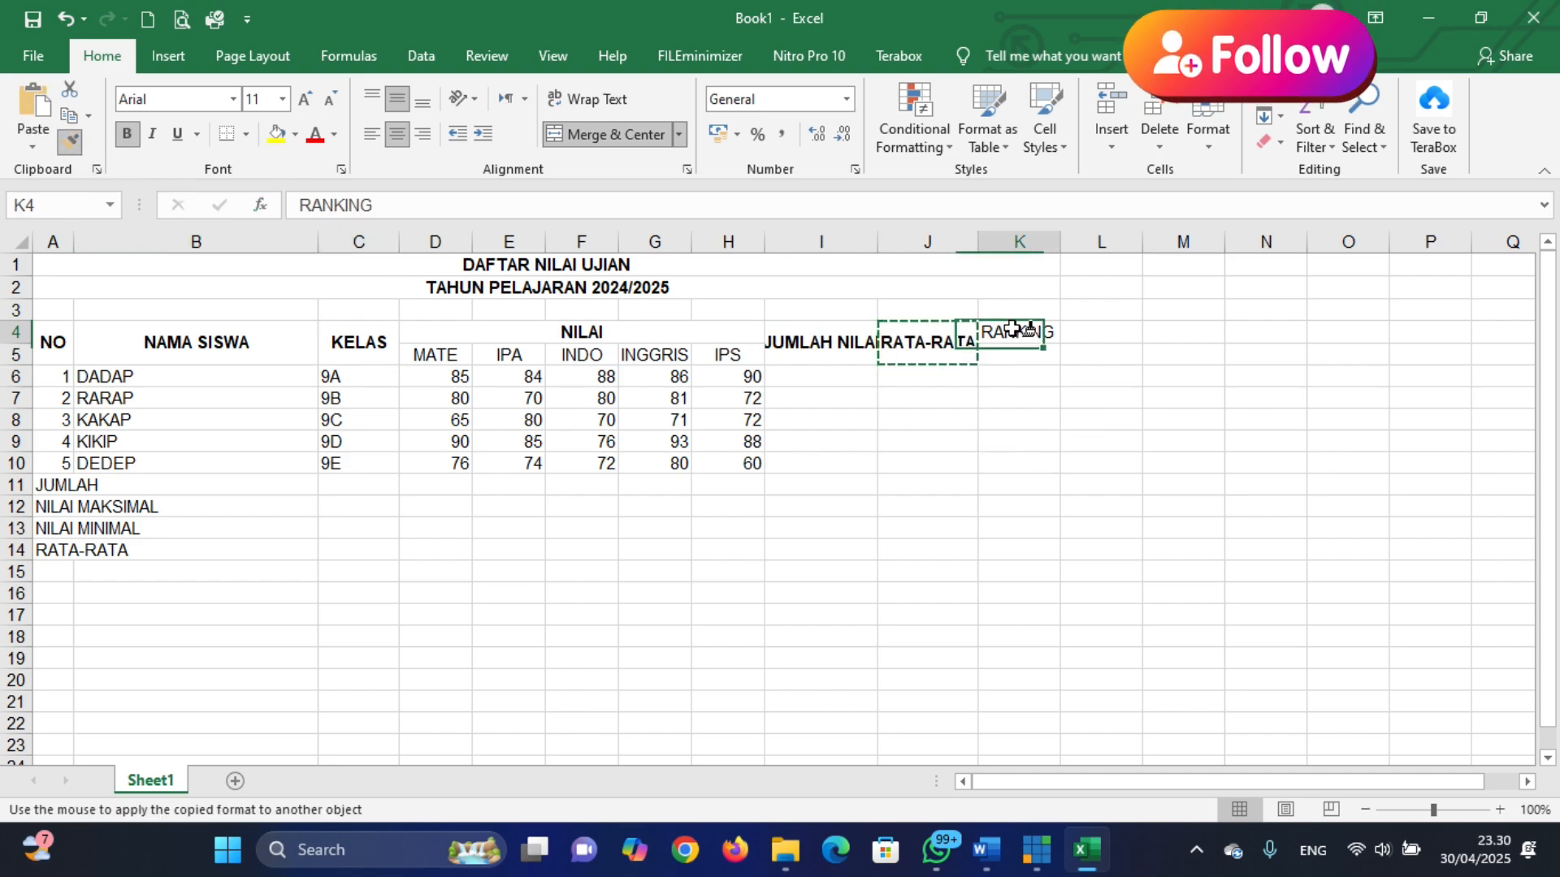
pyautogui.click(1027, 469)
# Narrow column I and wrap the JUMLAH NILAI header text onto two lines
pyautogui.click(791, 355)
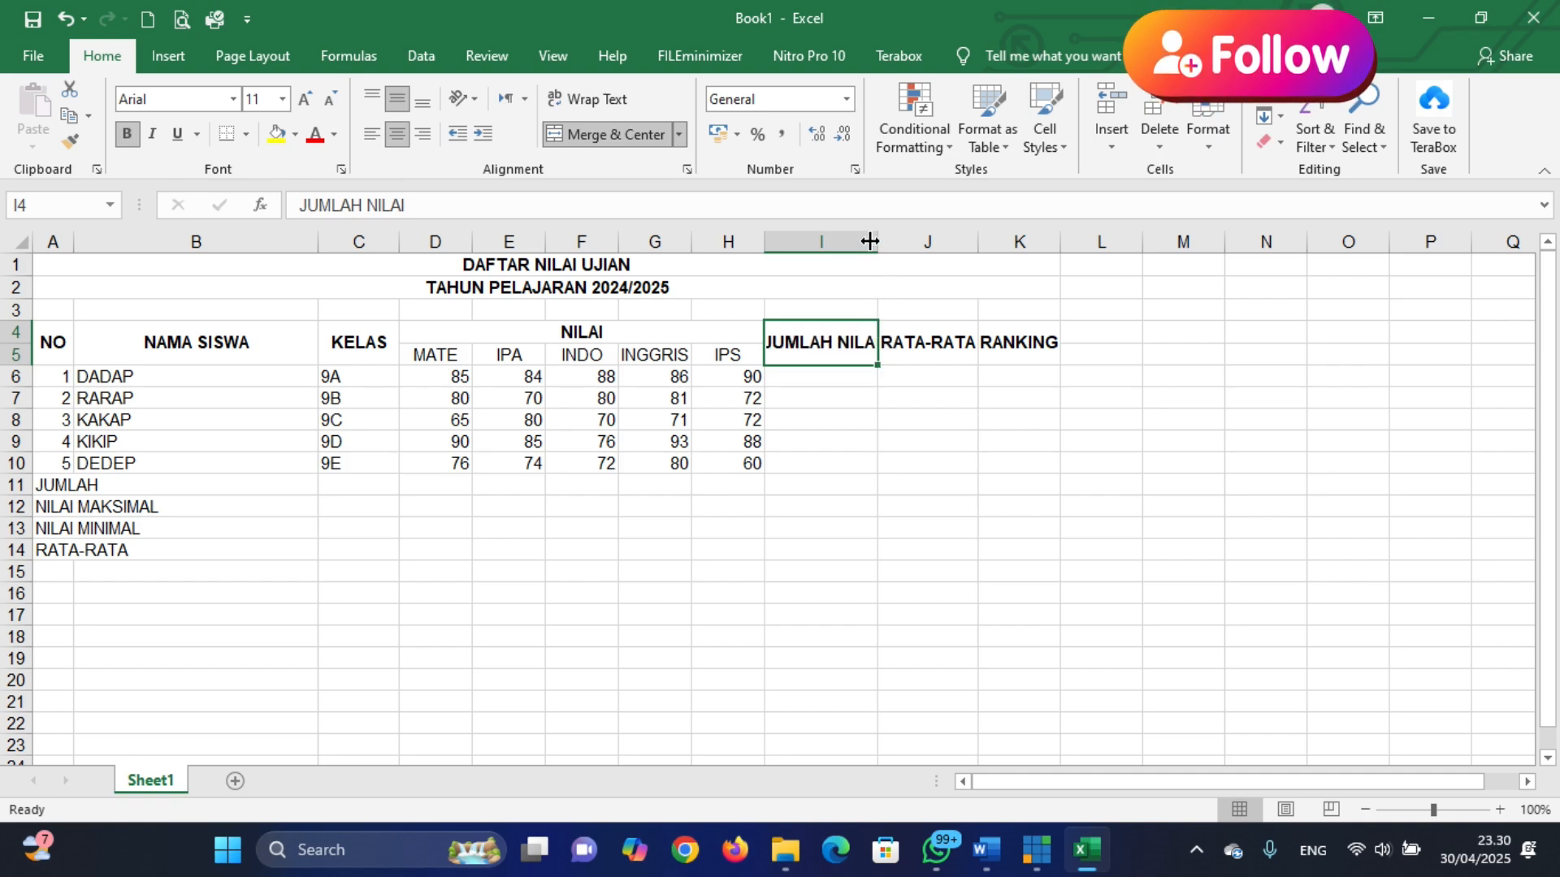
pyautogui.moveTo(869, 241); pyautogui.dragTo(857, 241)
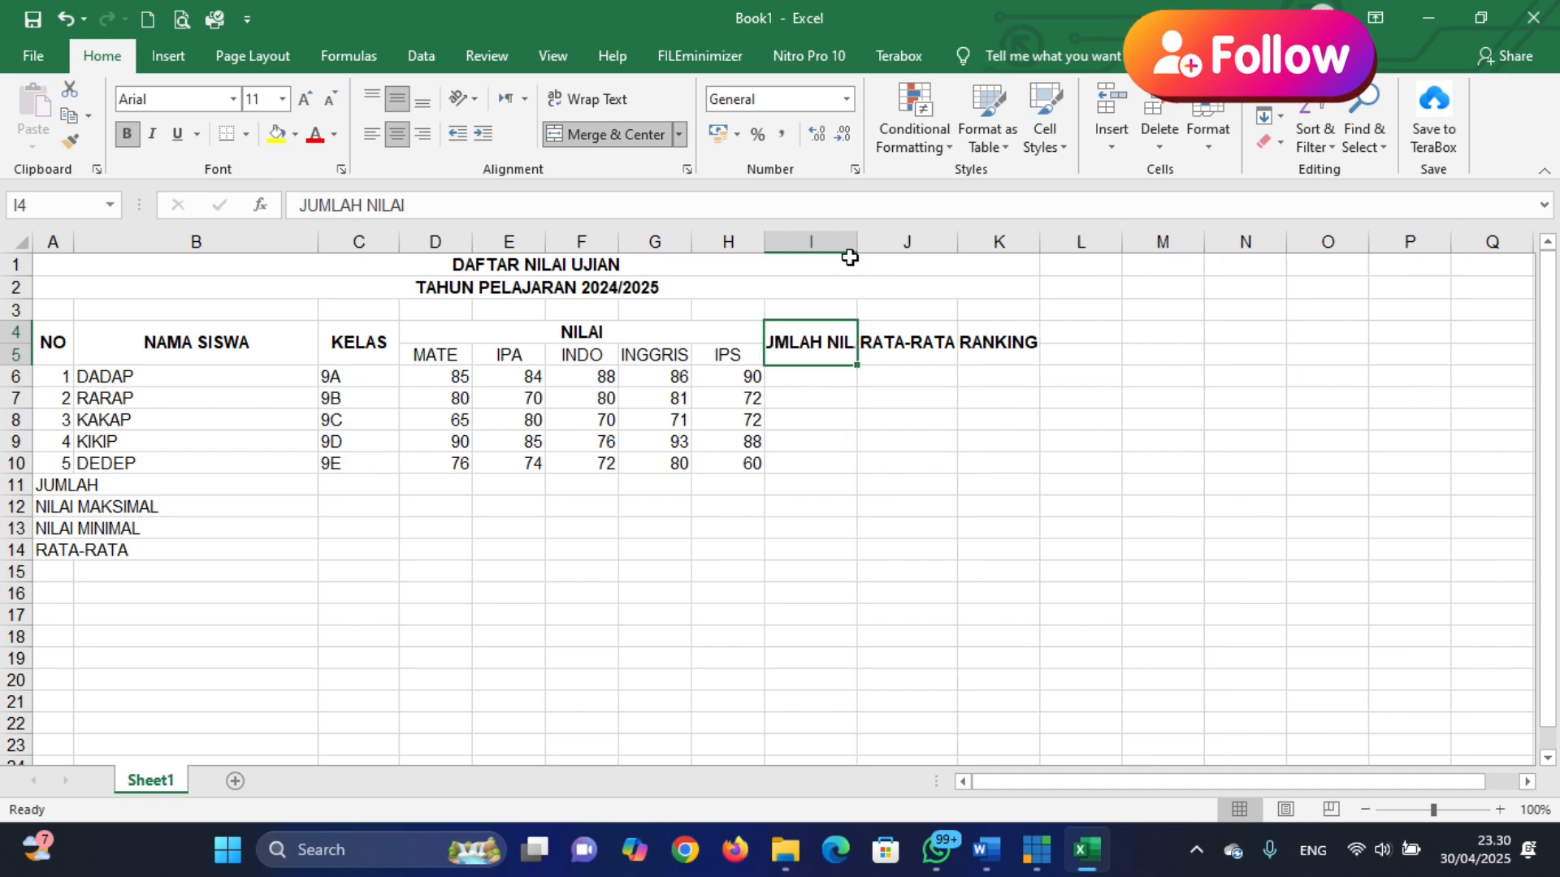
pyautogui.doubleClick(782, 347)
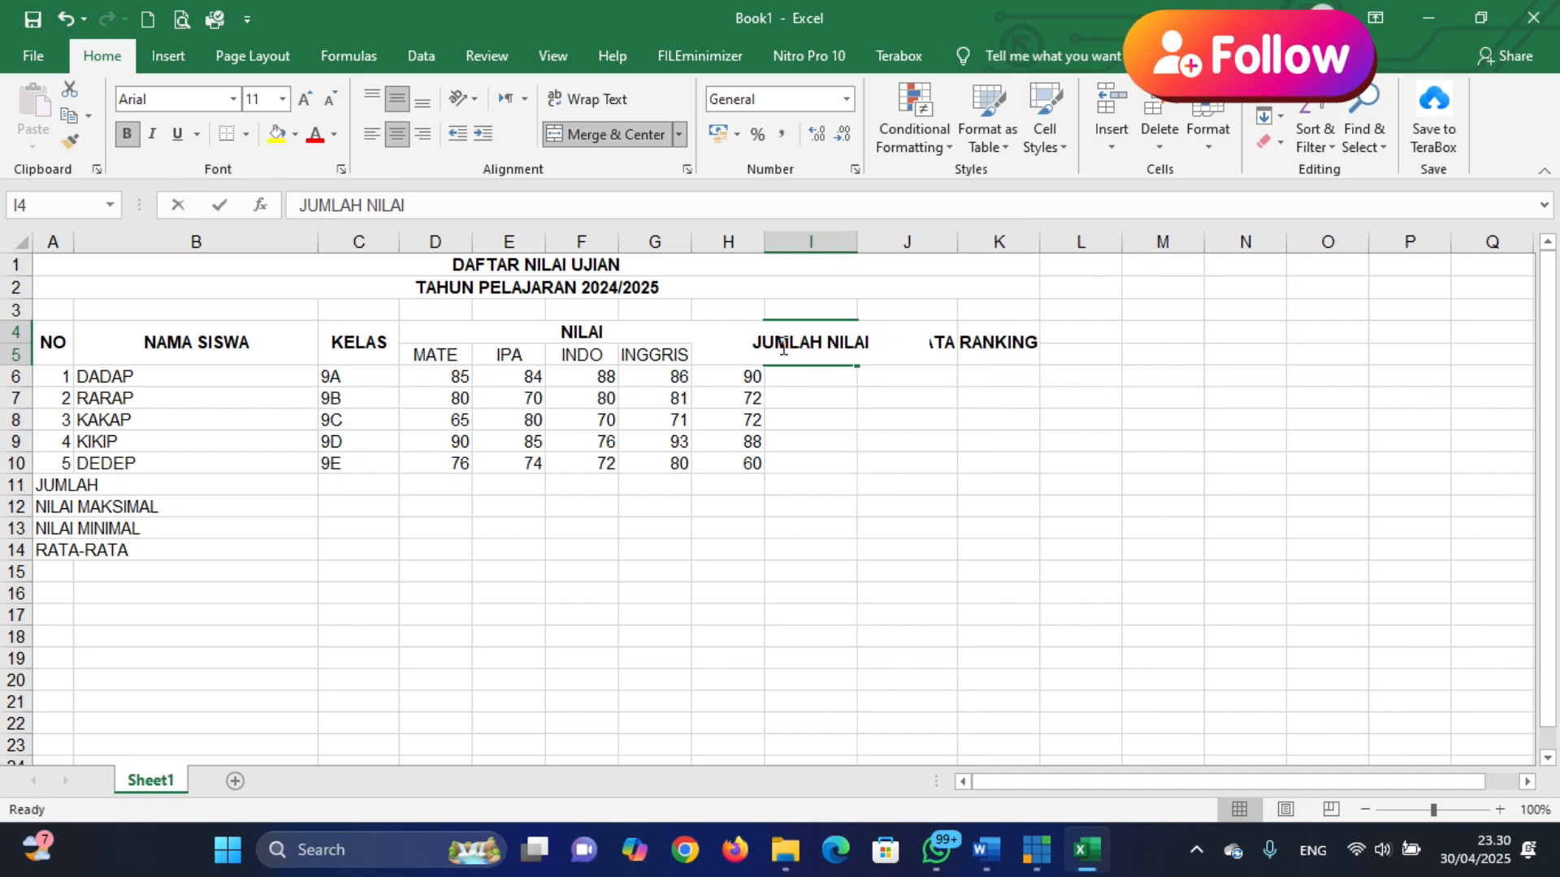
pyautogui.click(851, 465)
pyautogui.click(822, 358)
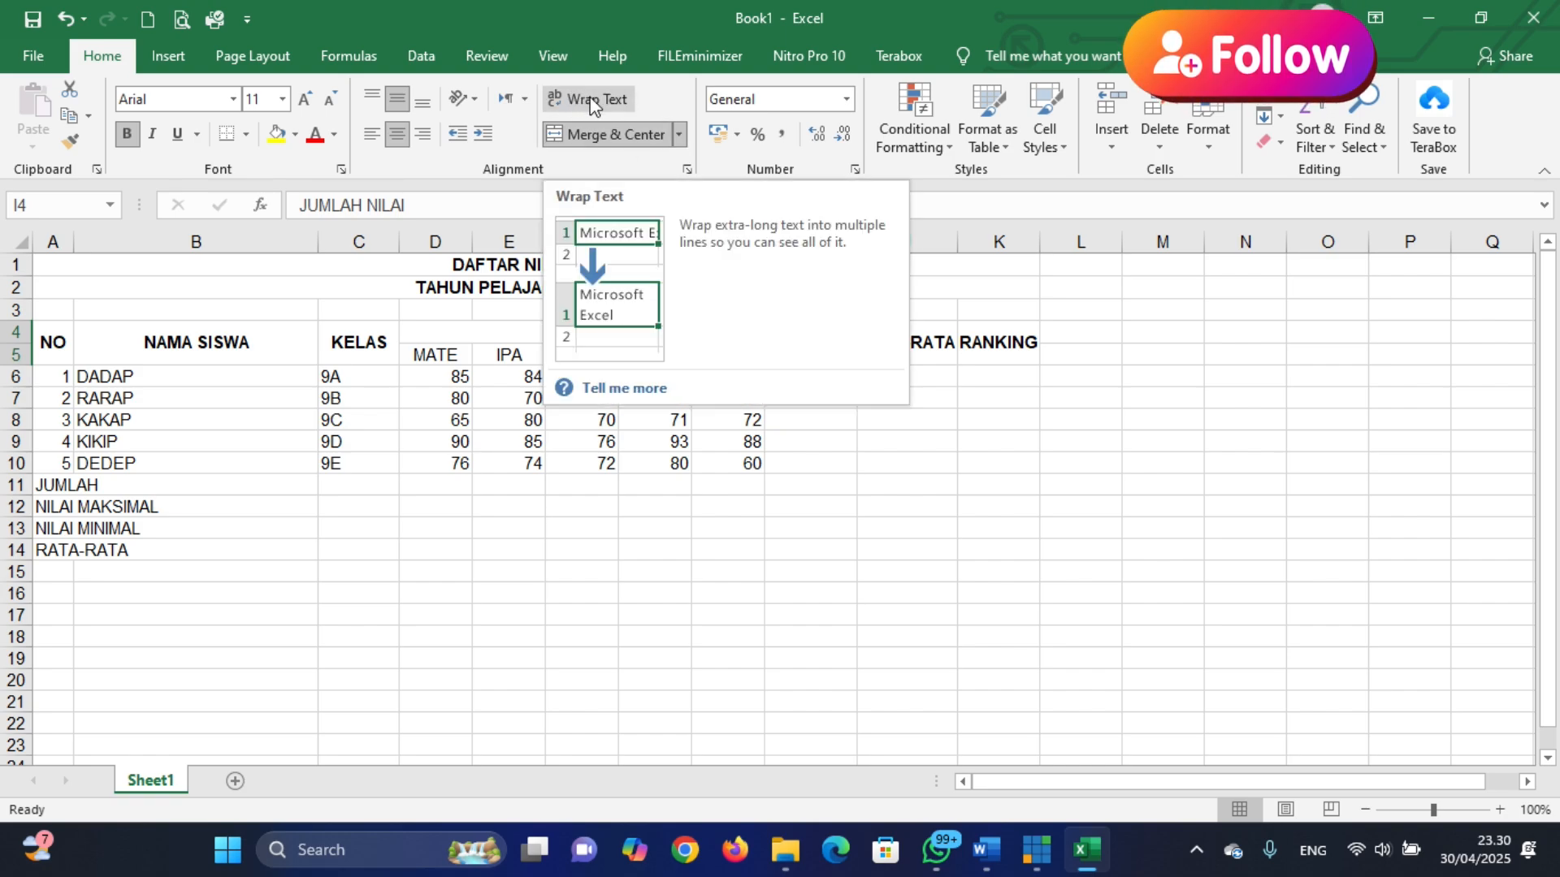
pyautogui.click(984, 398)
pyautogui.click(808, 342)
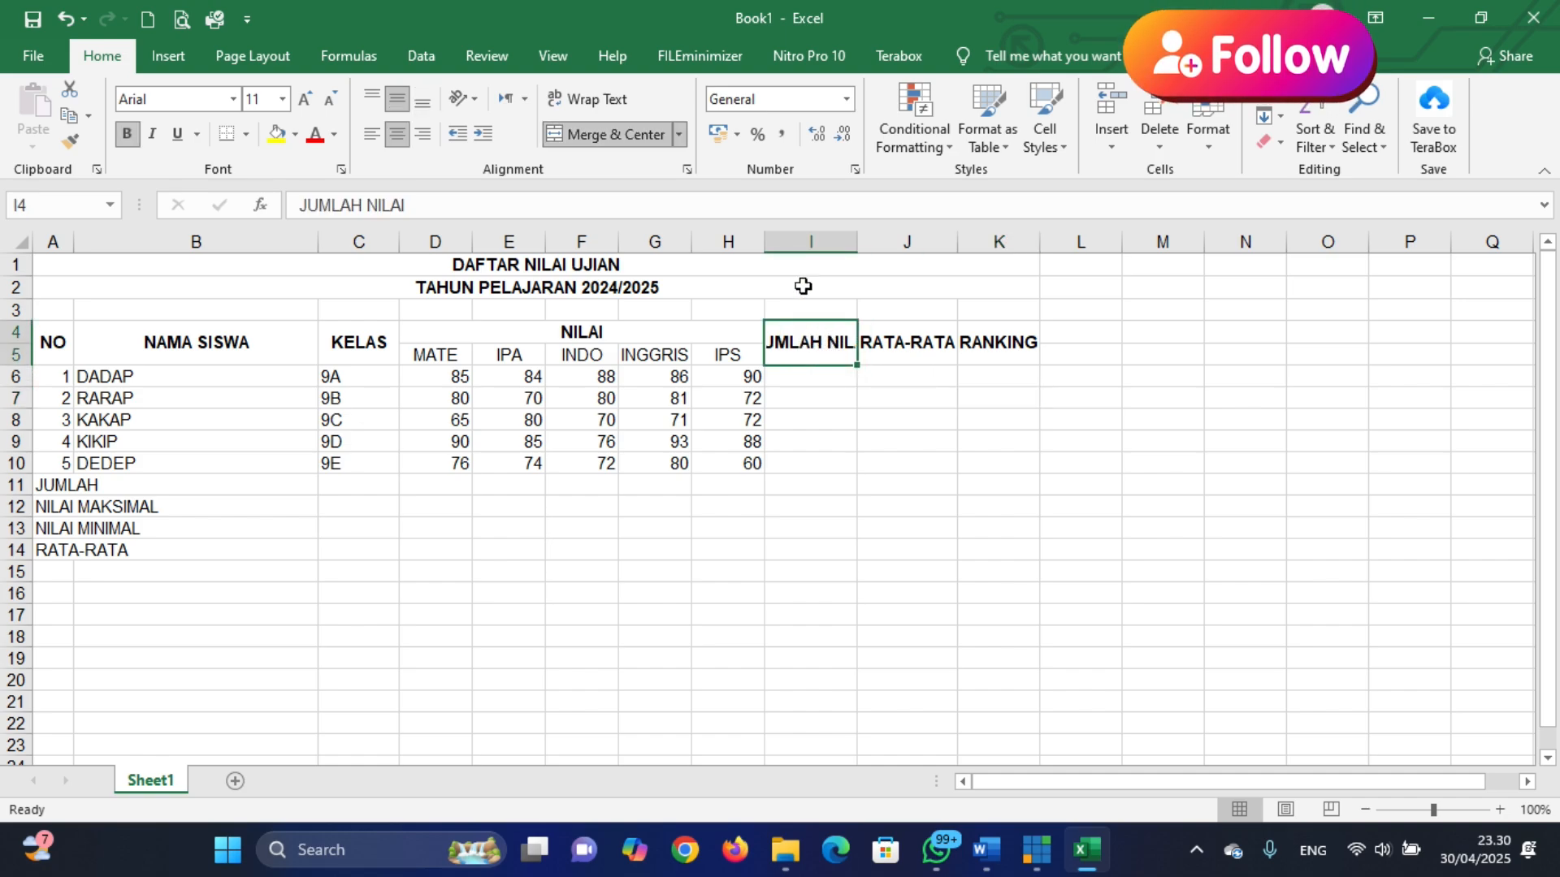
pyautogui.click(589, 104)
pyautogui.click(1017, 391)
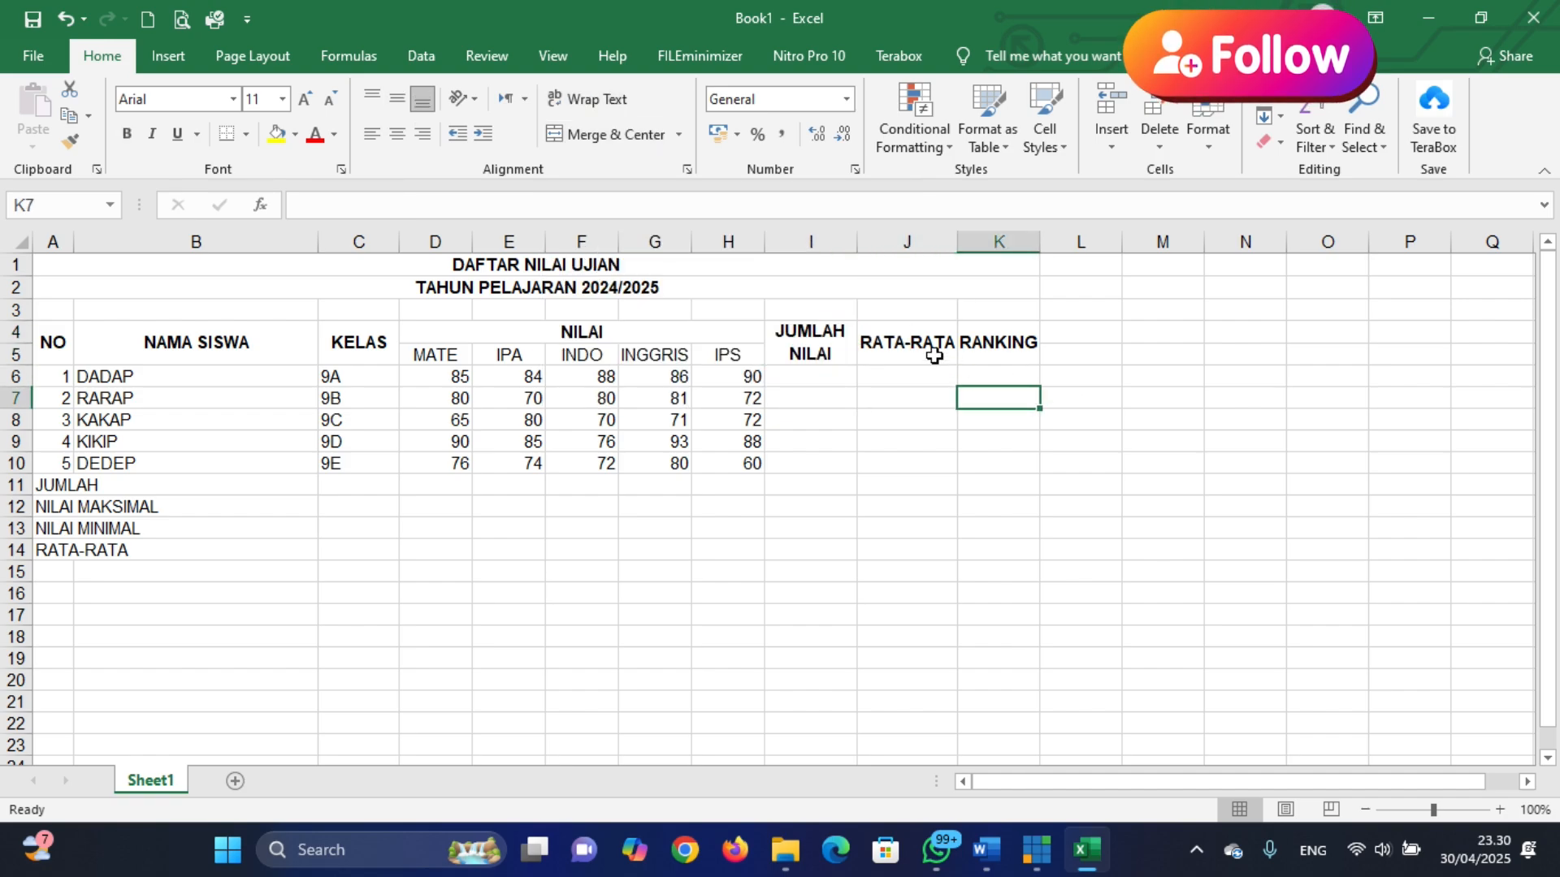
# Wrap the RATA-RATA header text in J4 and narrow column J so it breaks onto two lines
pyautogui.click(933, 348)
pyautogui.click(586, 100)
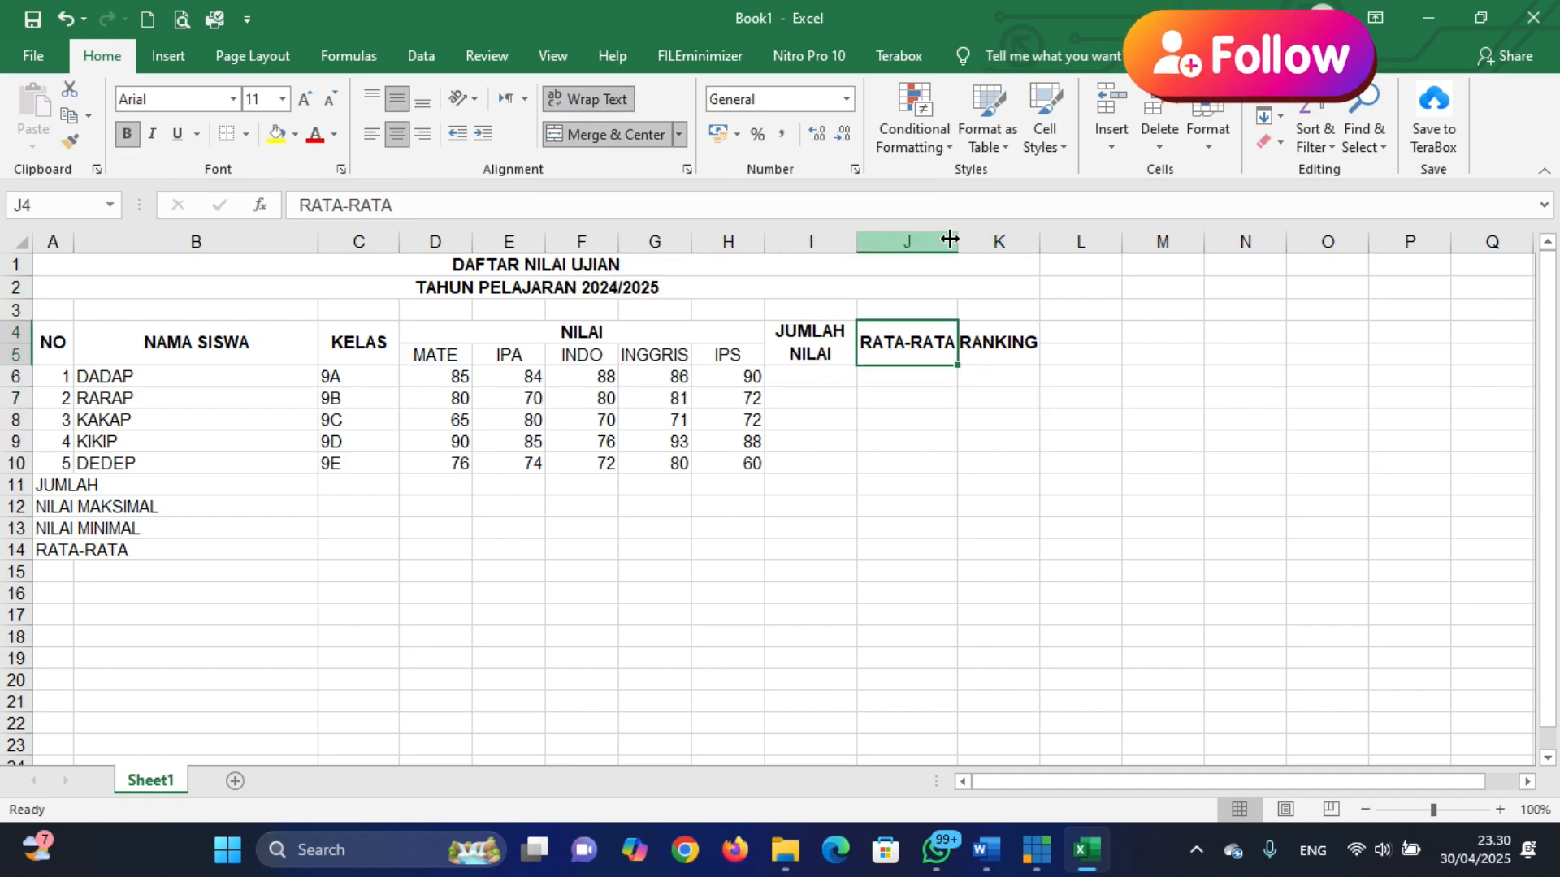
pyautogui.moveTo(947, 237); pyautogui.dragTo(932, 247)
pyautogui.click(996, 436)
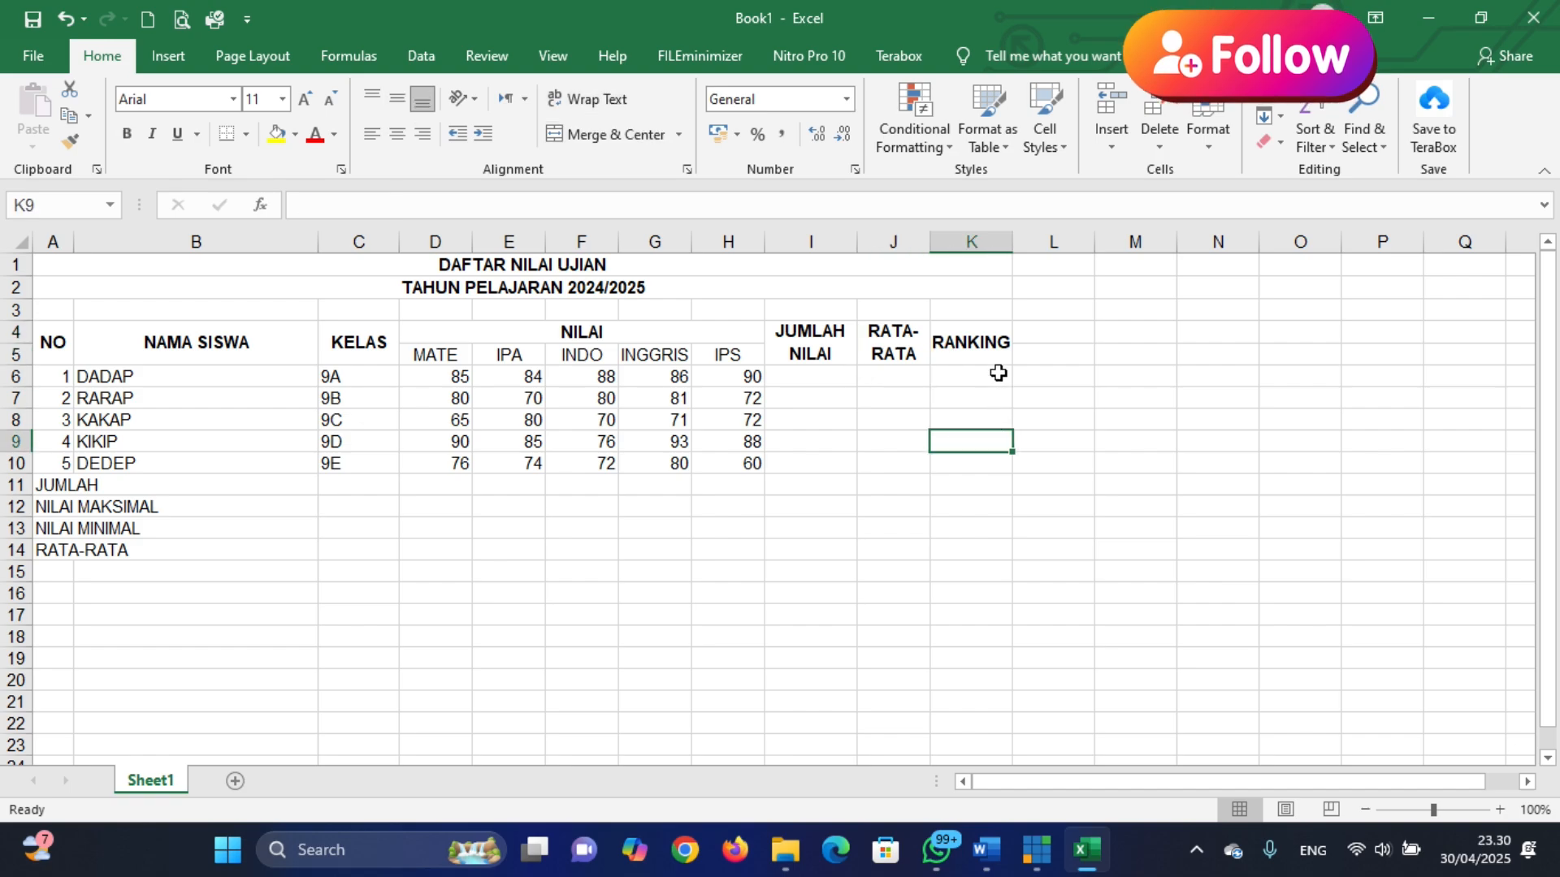
# Widen column K slightly so the RANKING header has more room
pyautogui.click(974, 339)
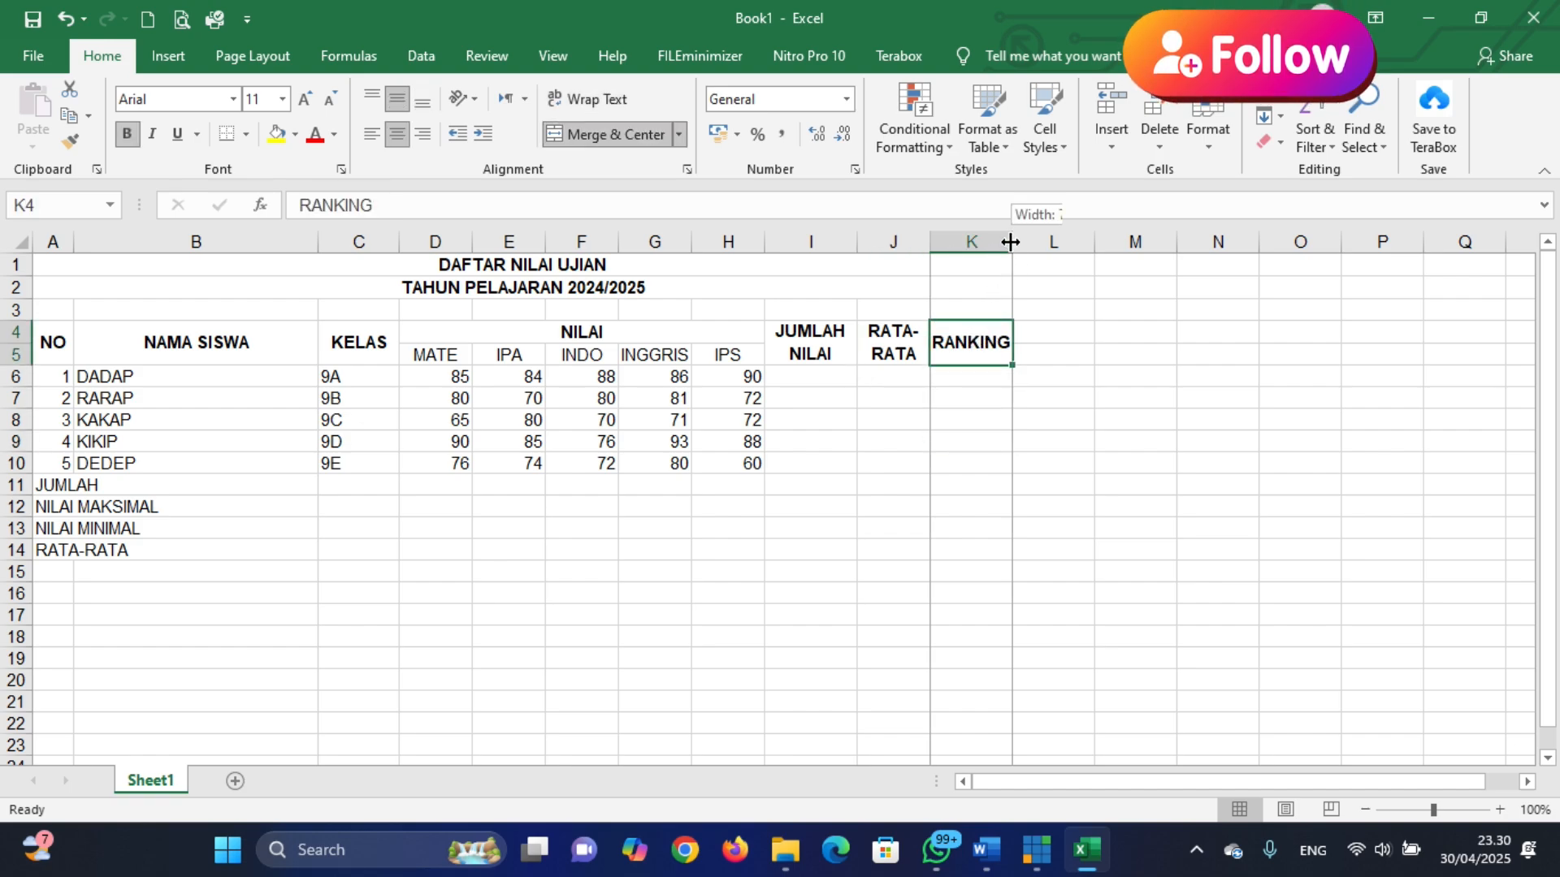
pyautogui.moveTo(1011, 242); pyautogui.dragTo(1016, 245)
pyautogui.click(1084, 440)
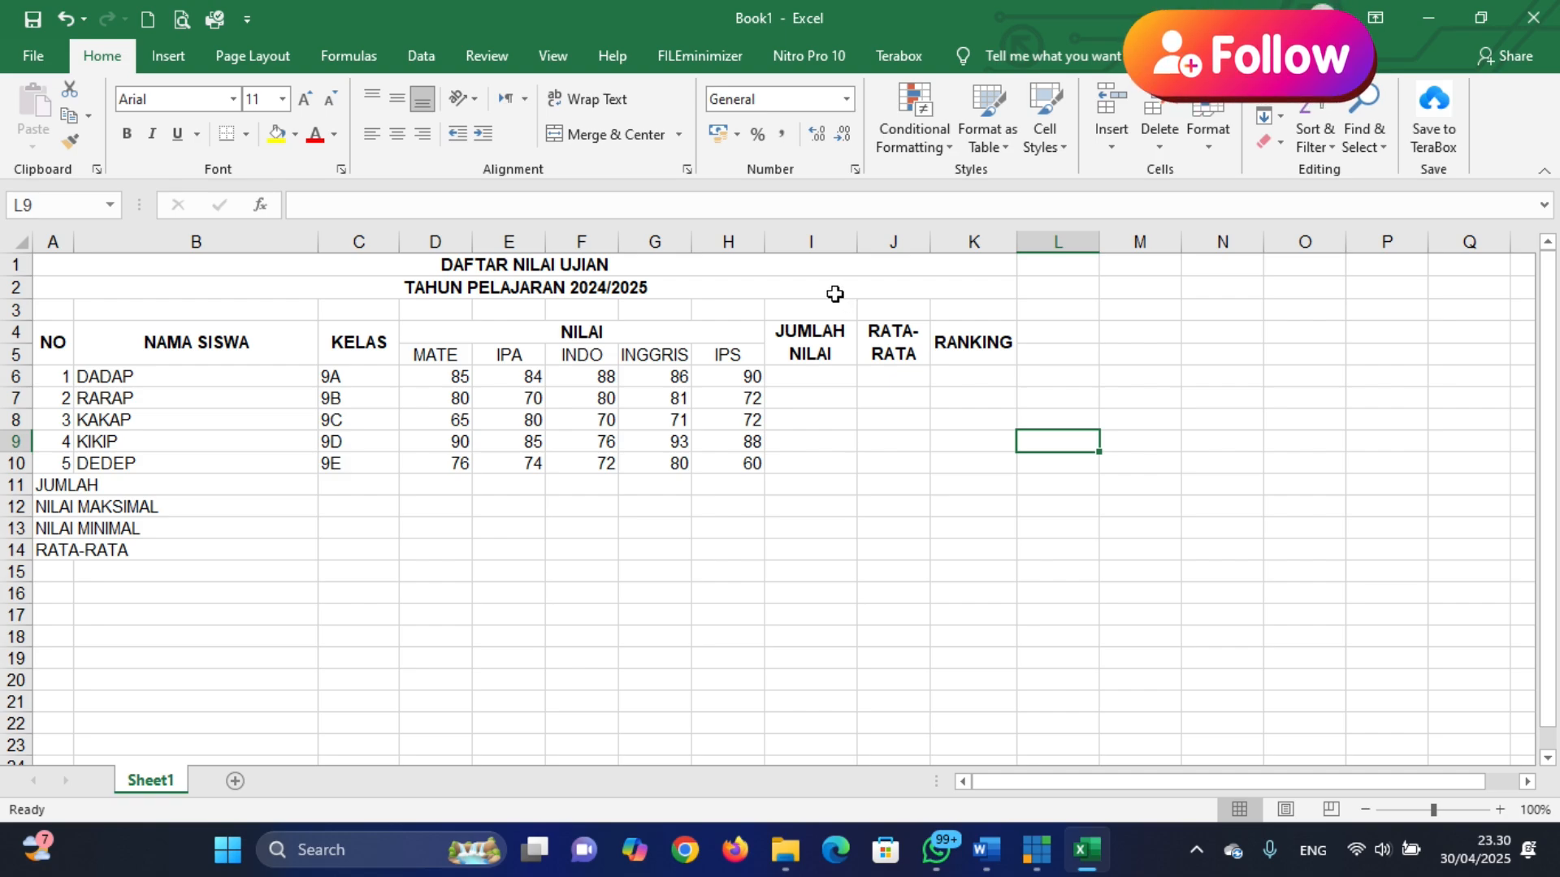
# Make the subject headers MATE, IPA, INDO, INGGRIS and IPS in D5:H5 bold
pyautogui.moveTo(449, 351); pyautogui.dragTo(717, 351)
pyautogui.click(126, 134)
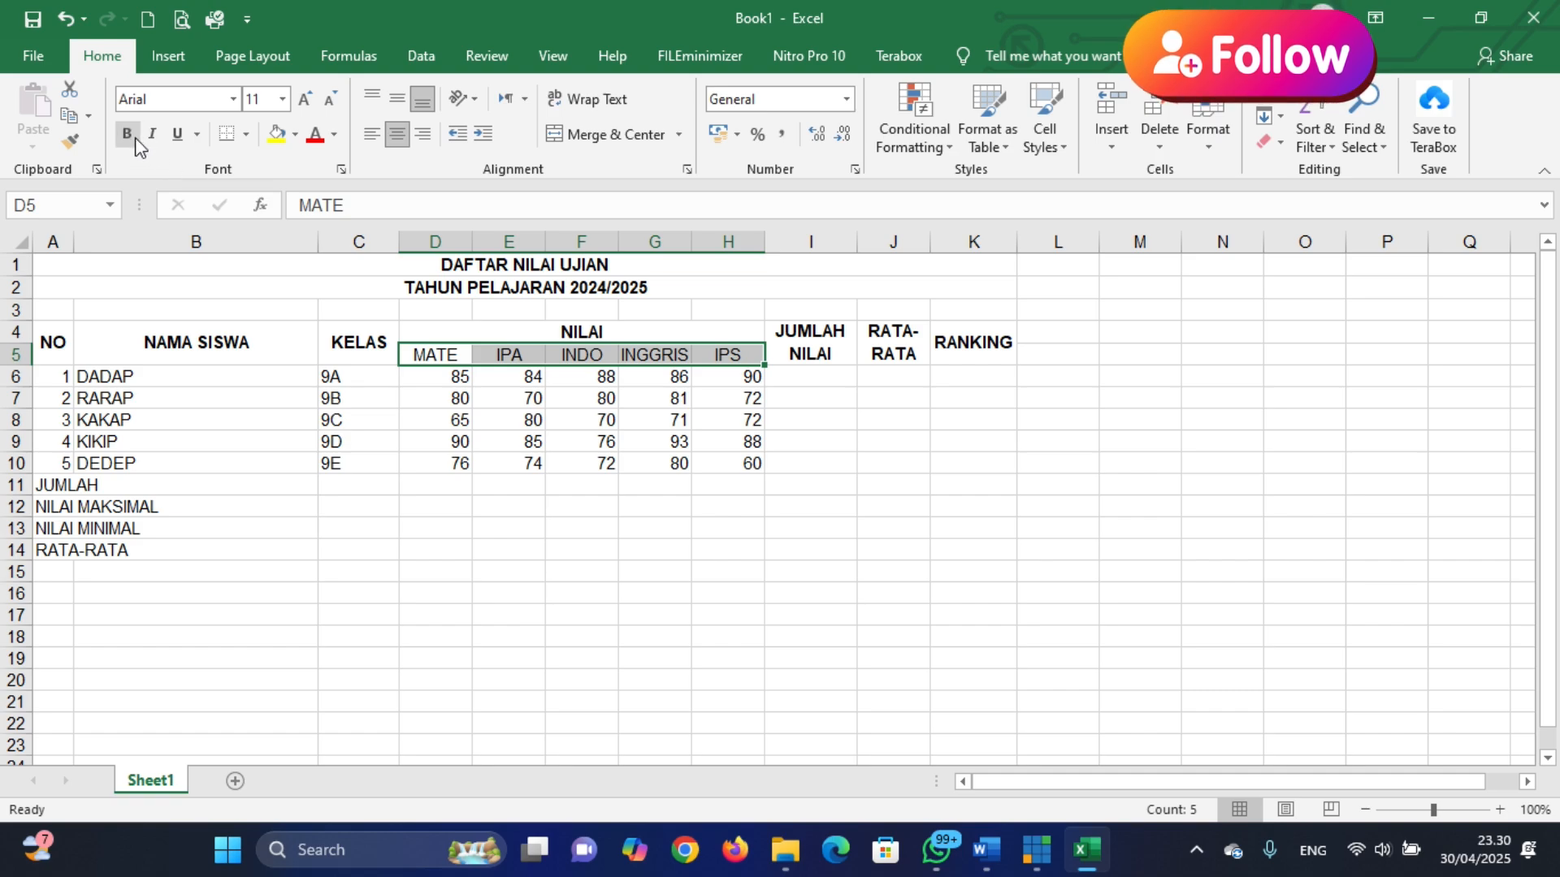
# Center the class and score entries of all five students in C6:H10 horizontally
pyautogui.click(727, 529)
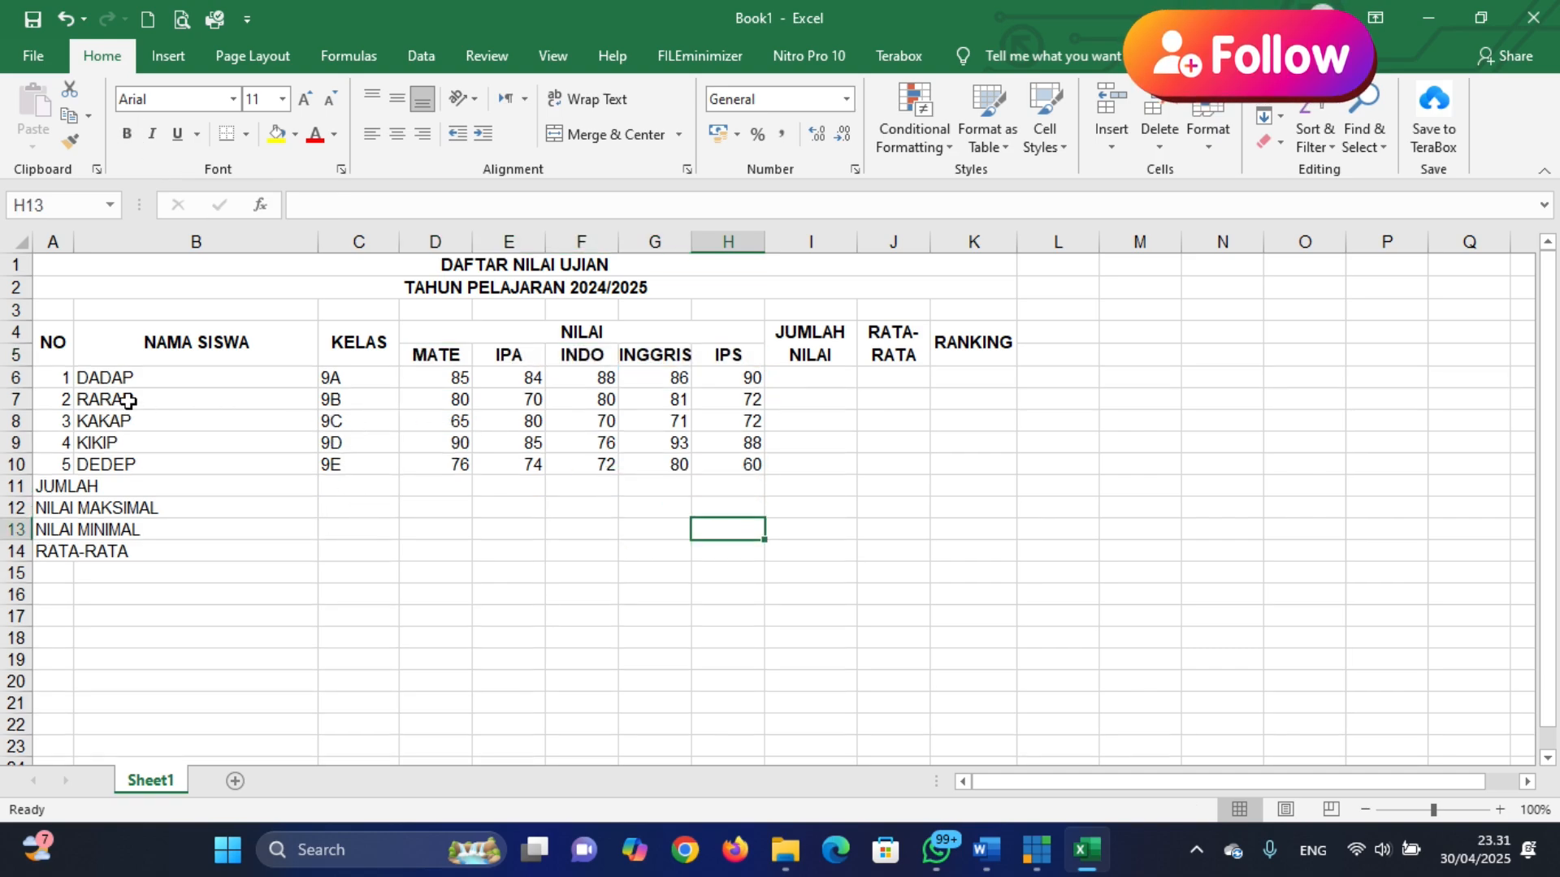
pyautogui.moveTo(334, 376); pyautogui.dragTo(740, 468)
pyautogui.click(397, 134)
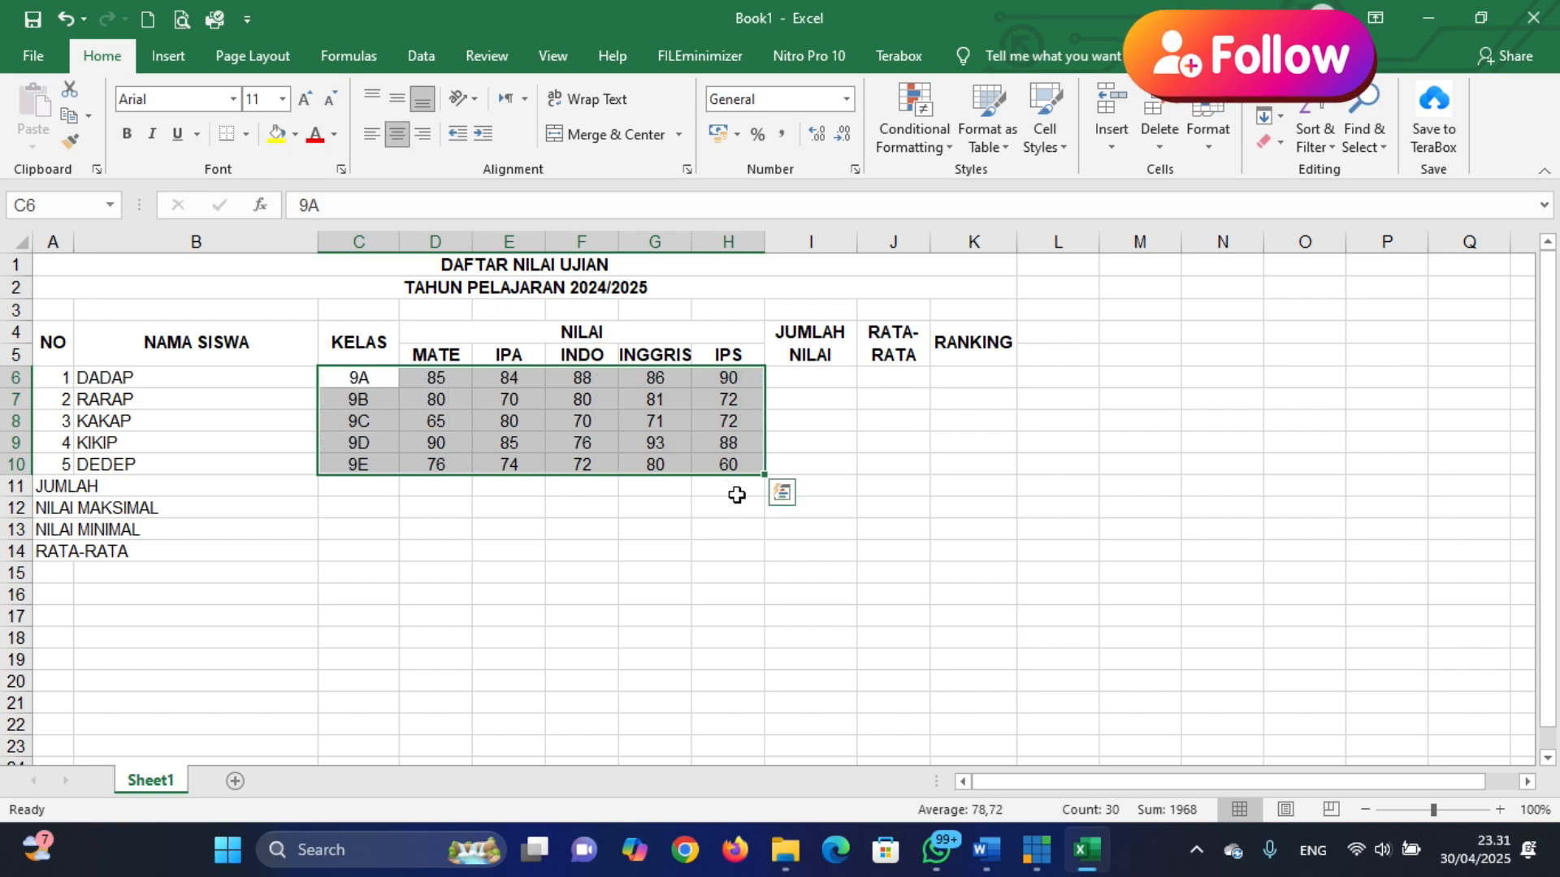
pyautogui.click(736, 495)
pyautogui.moveTo(766, 382); pyautogui.dragTo(975, 465)
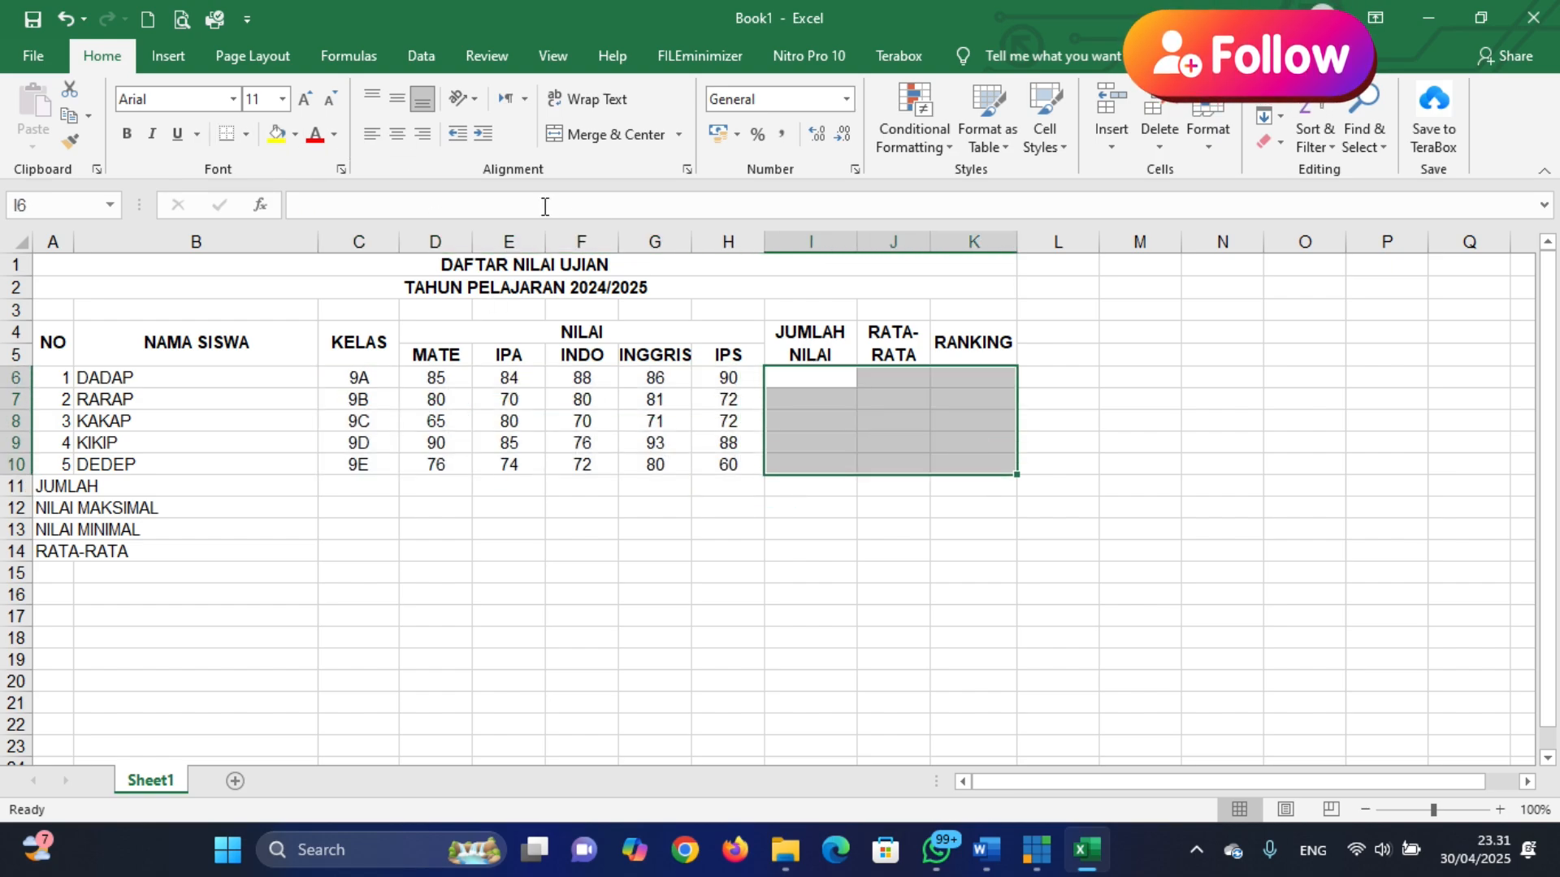
pyautogui.click(777, 593)
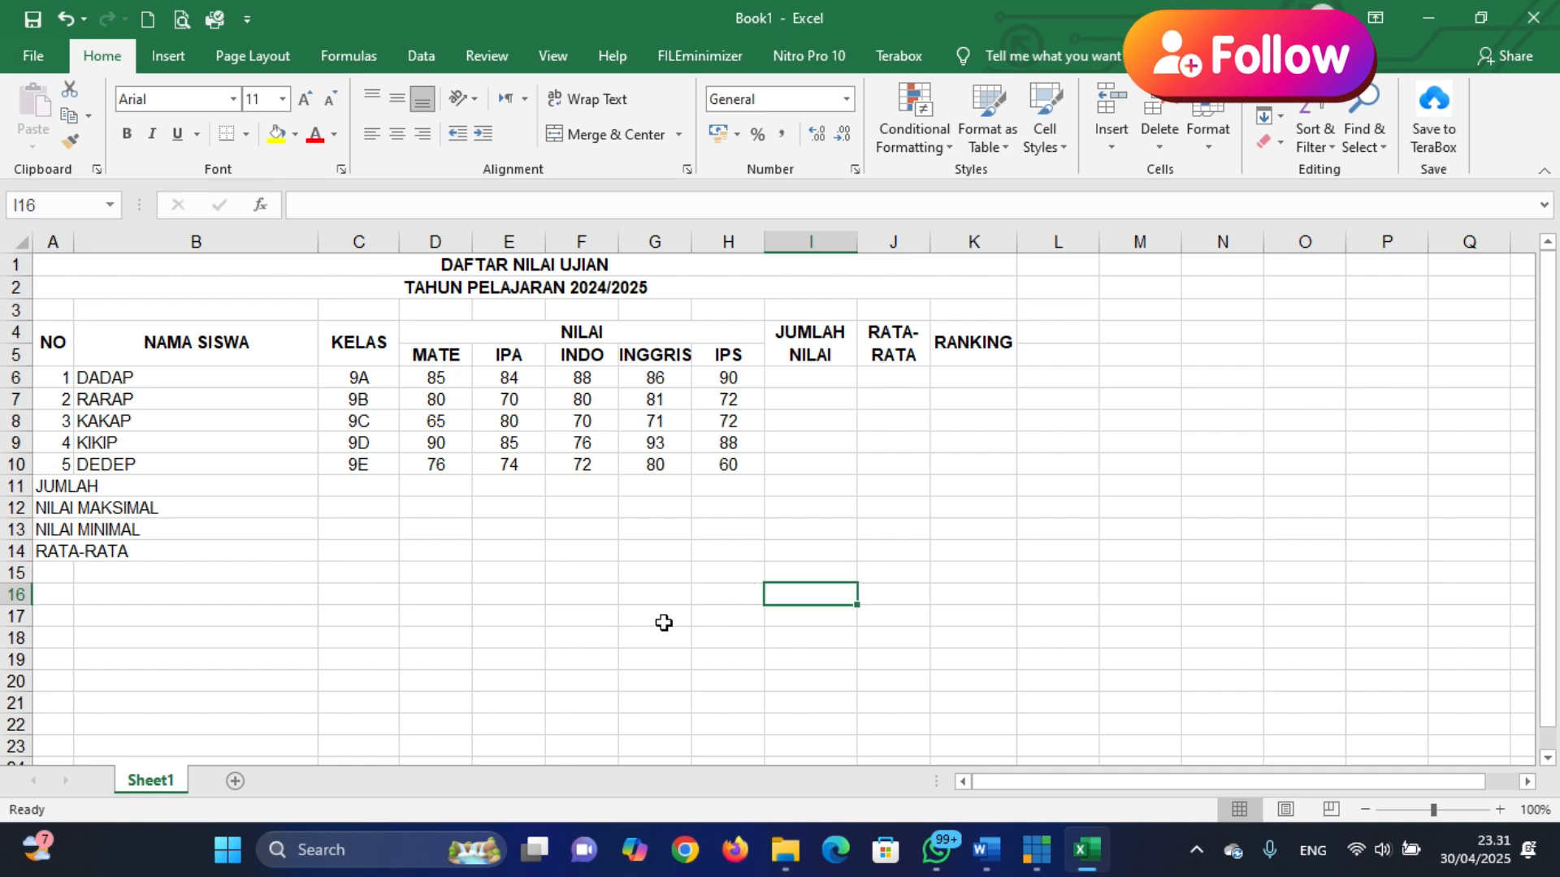
# Merge A11:C11 for the JUMLAH label, then right-align it and make it bold
pyautogui.click(42, 484)
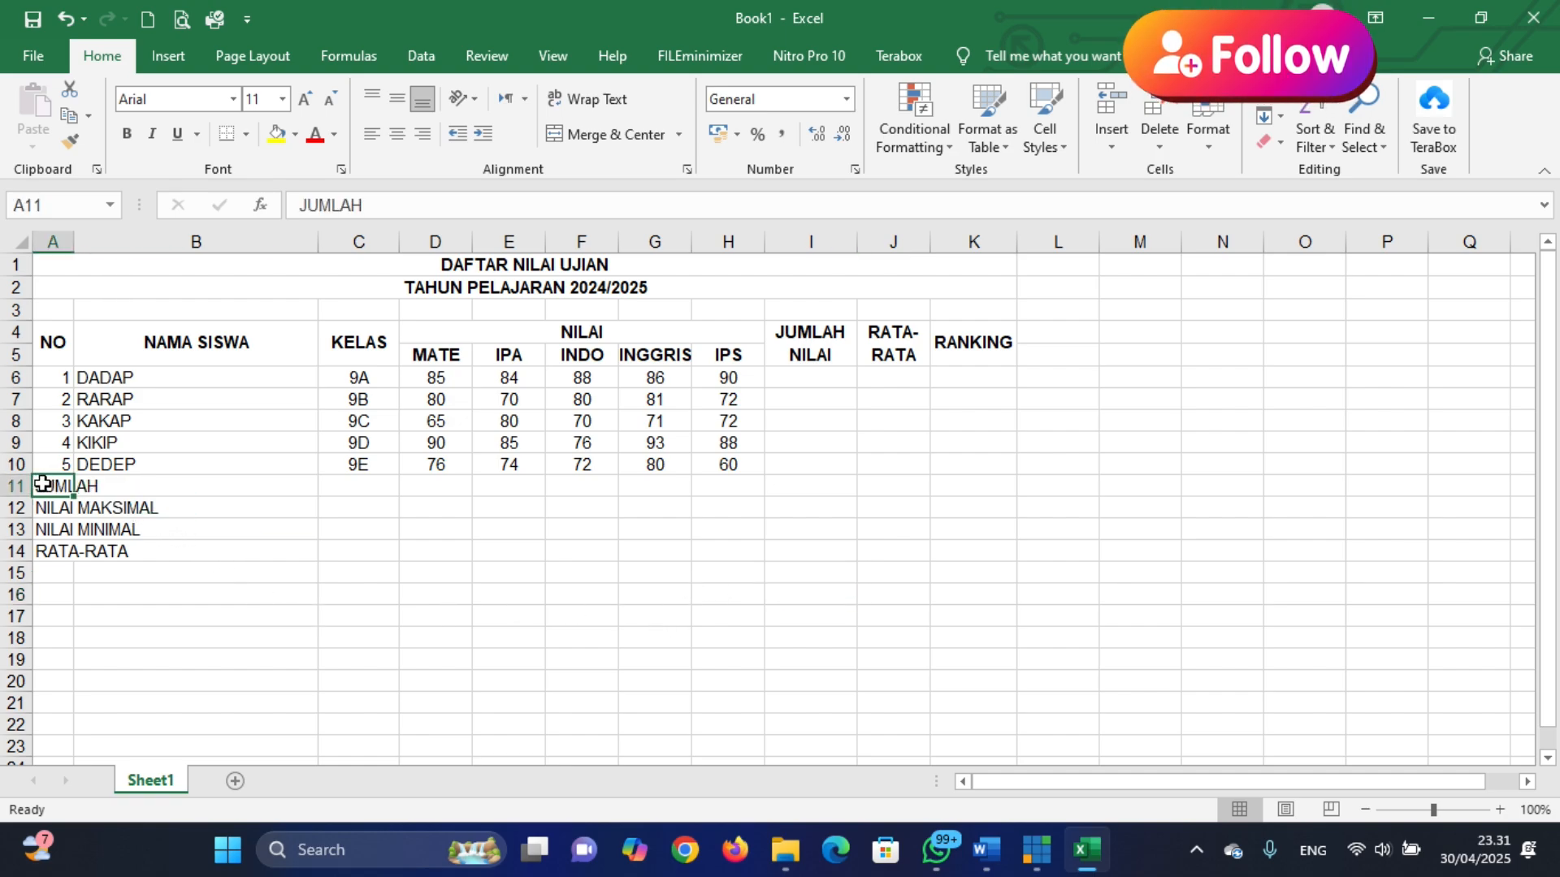
pyautogui.moveTo(52, 485); pyautogui.dragTo(354, 483)
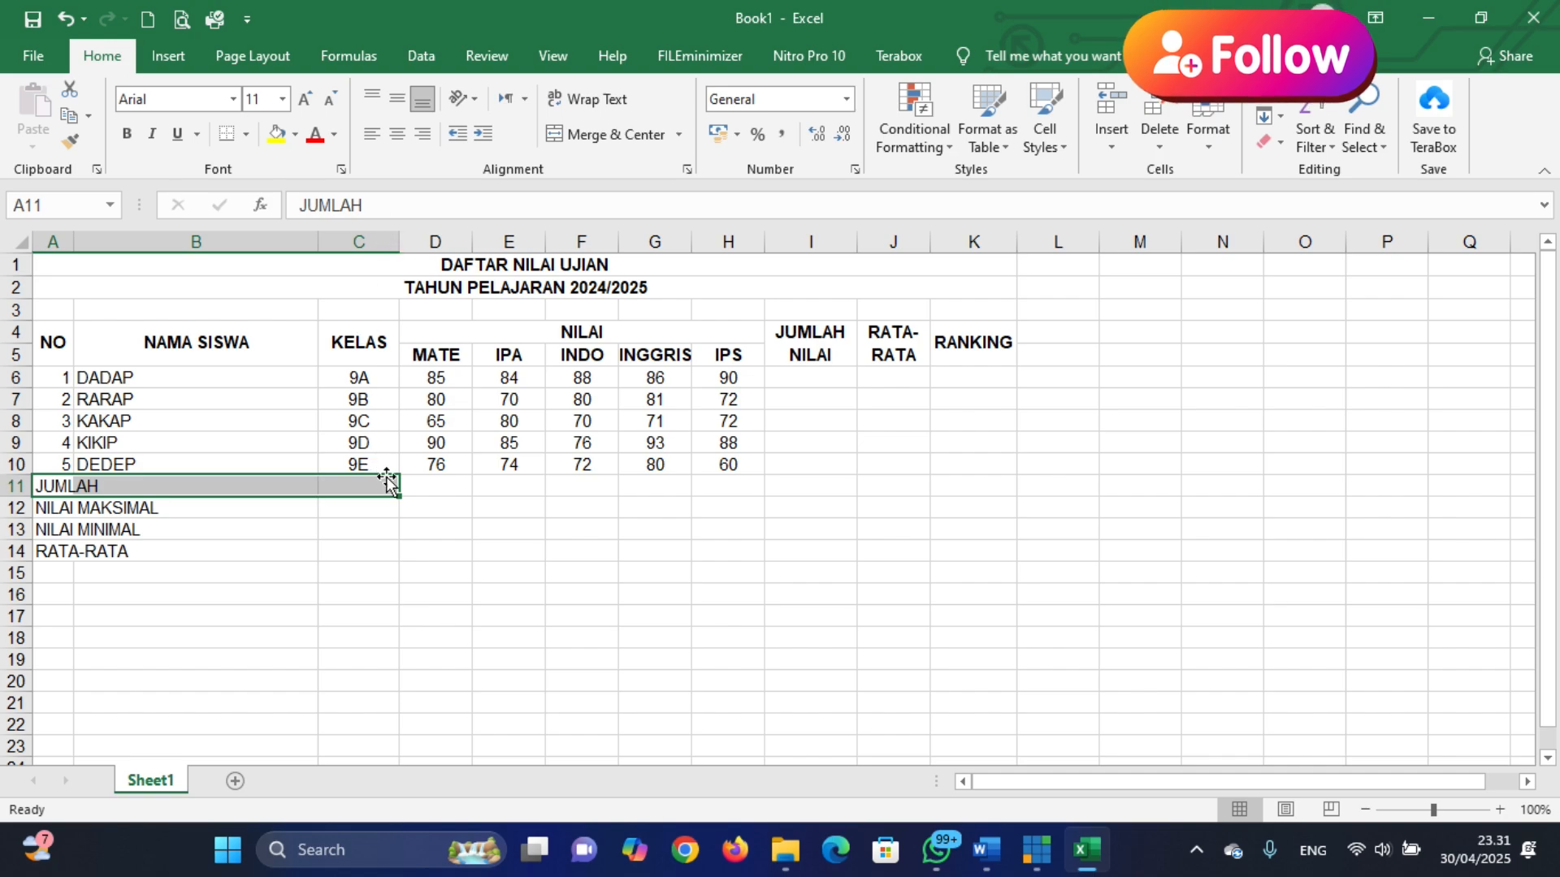
pyautogui.click(627, 136)
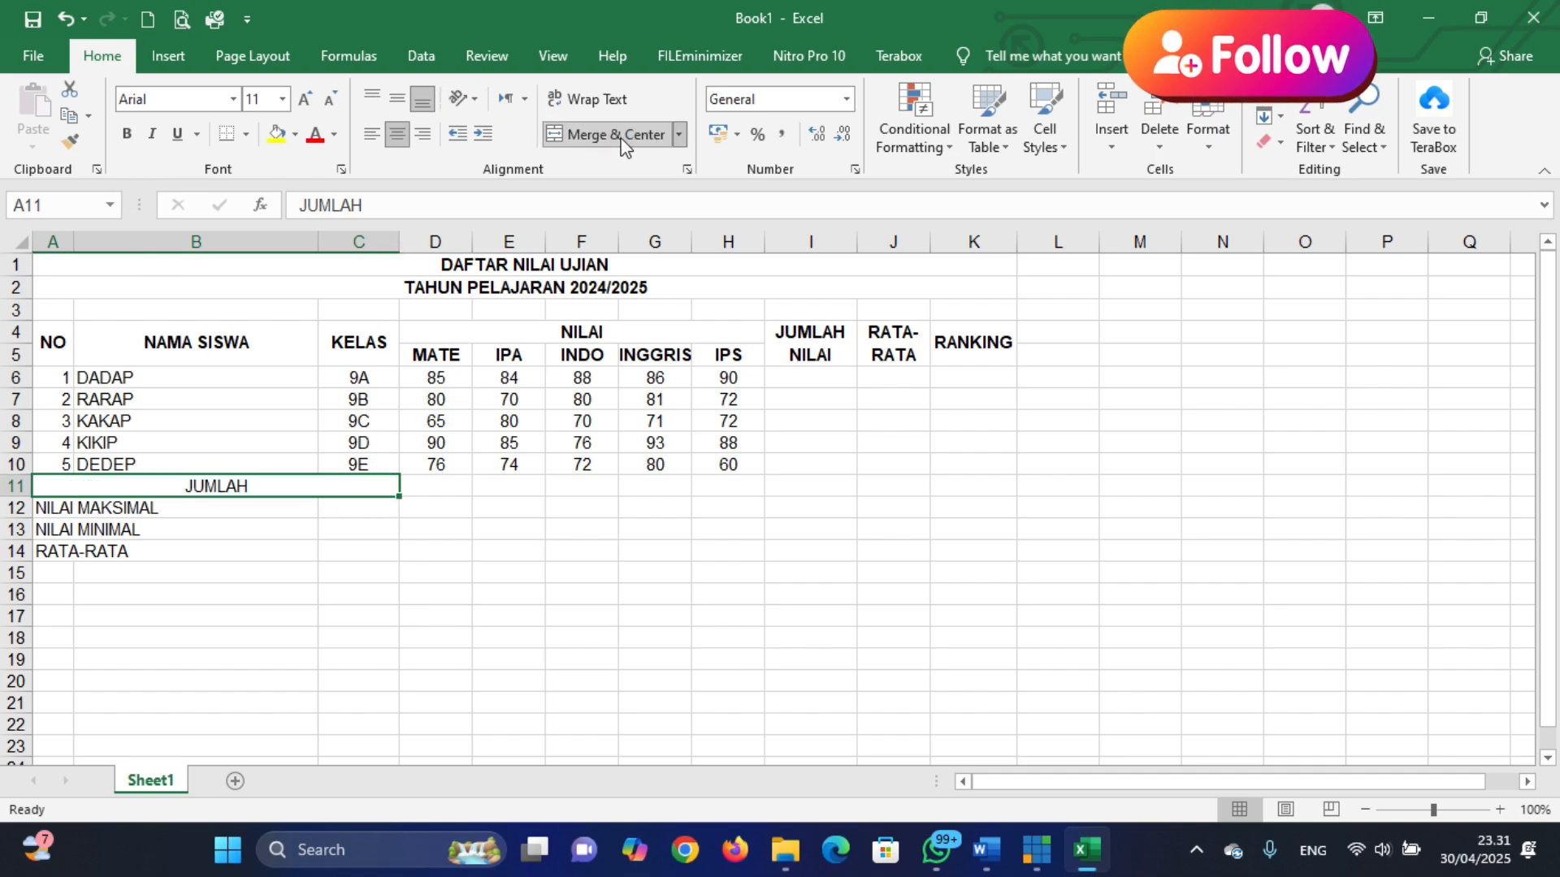
pyautogui.click(422, 135)
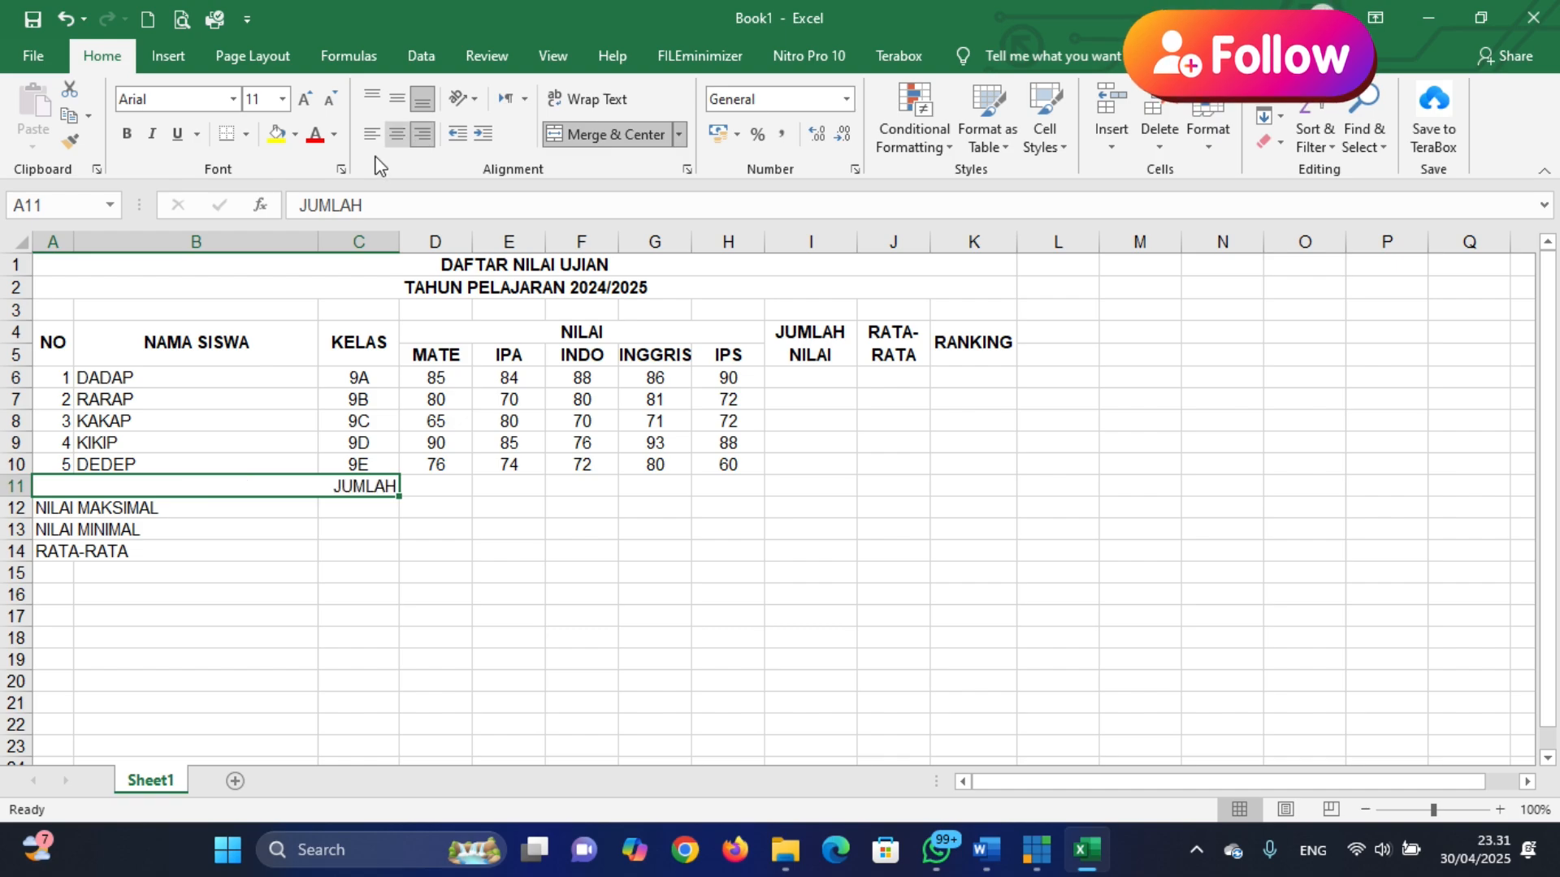
pyautogui.click(126, 134)
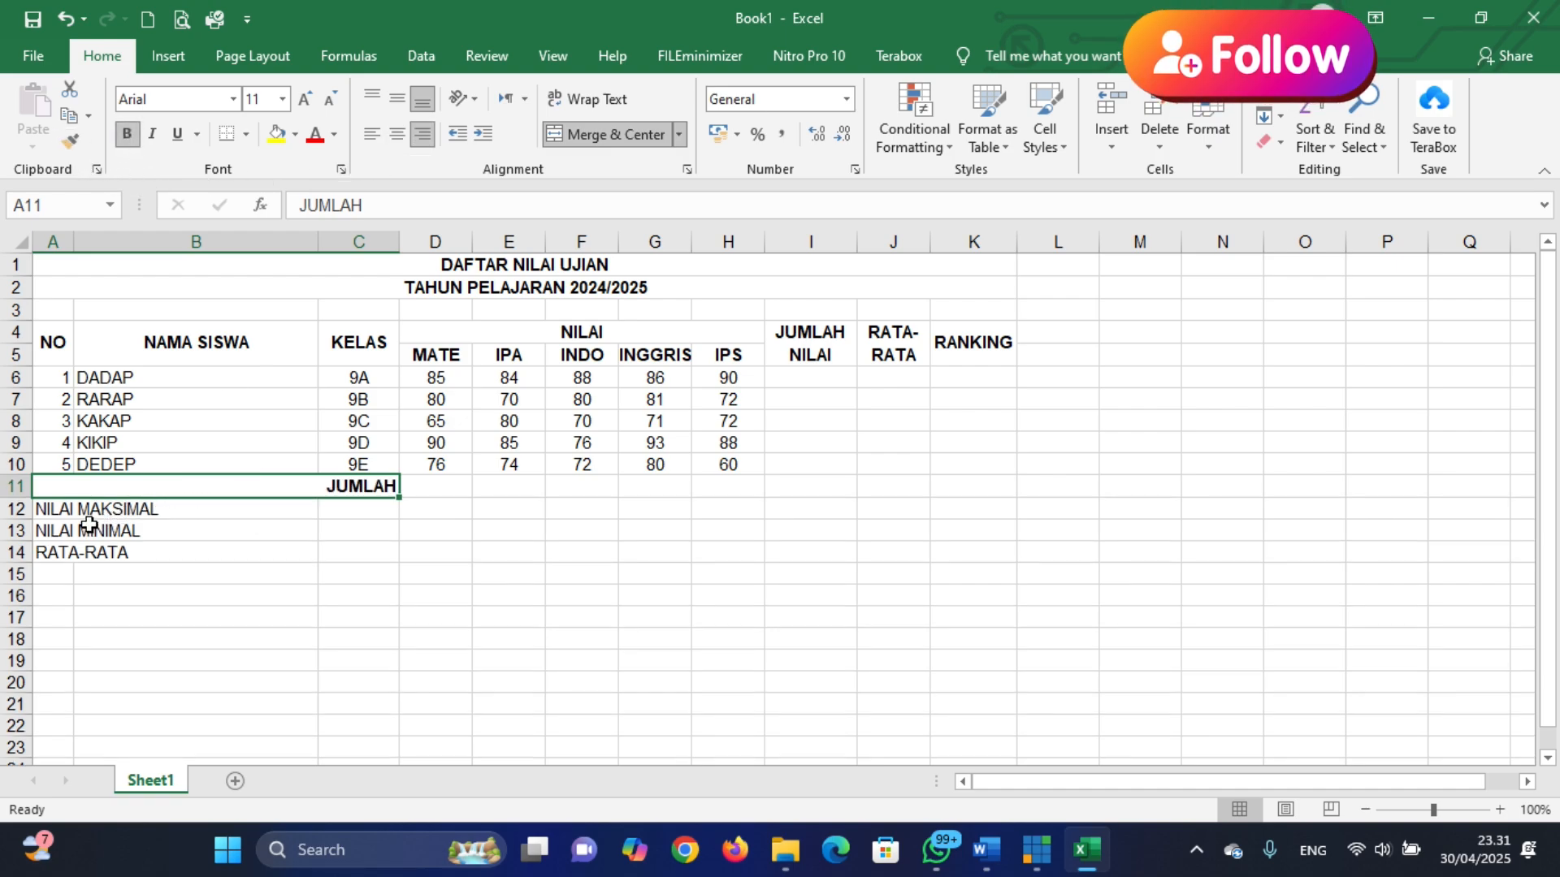
# Copy the JUMLAH label's merged, bold, right-aligned formatting to the NILAI MAKSIMAL, NILAI MINIMAL and RATA-RATA labels in rows 12 to 14
pyautogui.click(70, 141)
pyautogui.click(71, 502)
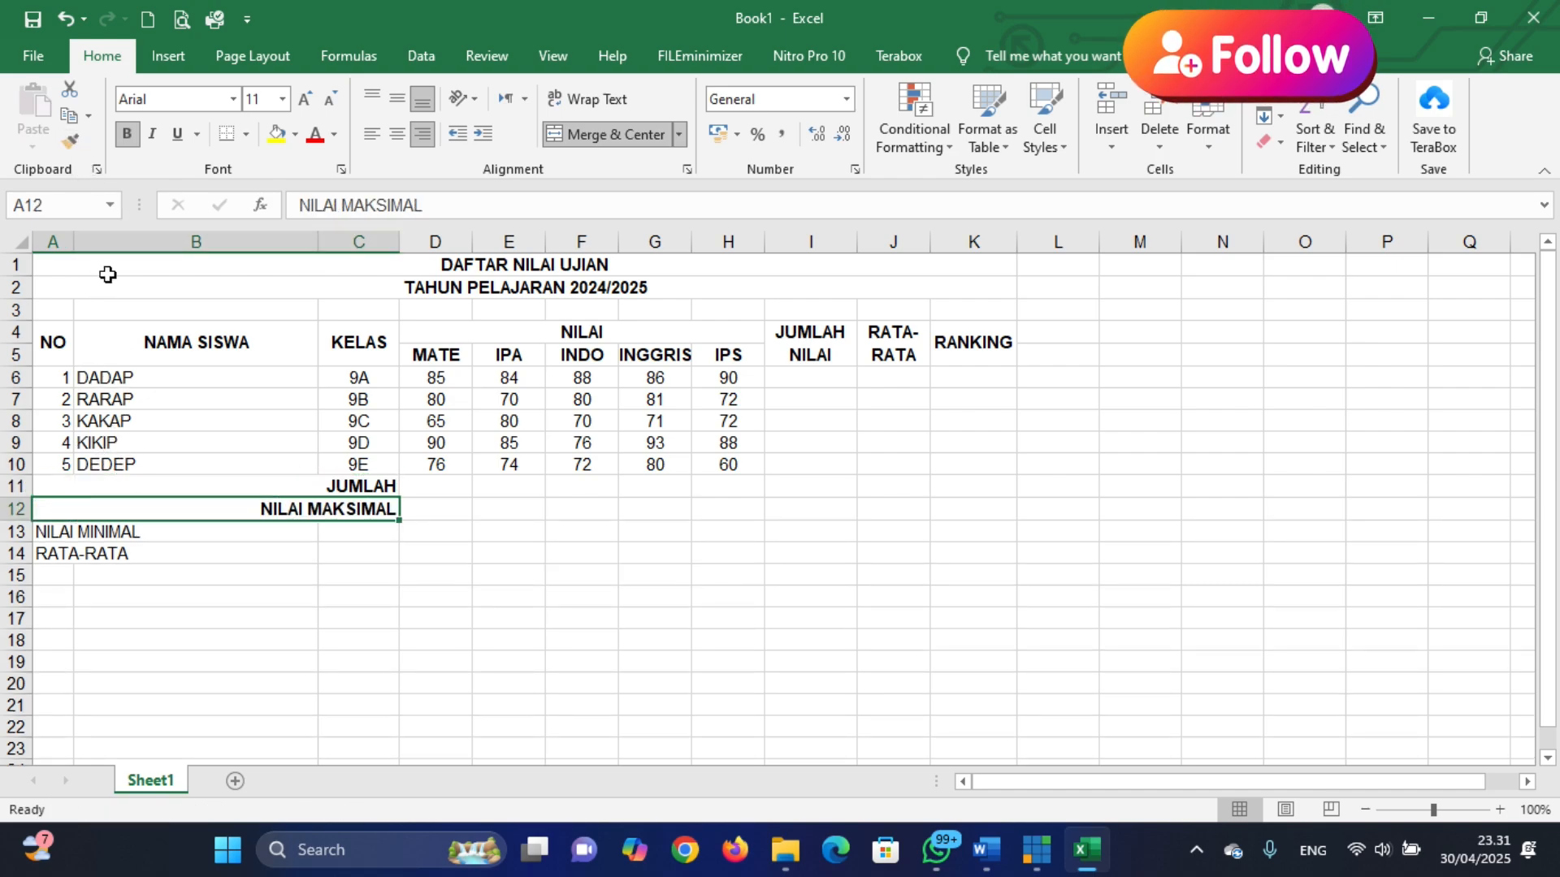
pyautogui.click(70, 141)
pyautogui.click(72, 536)
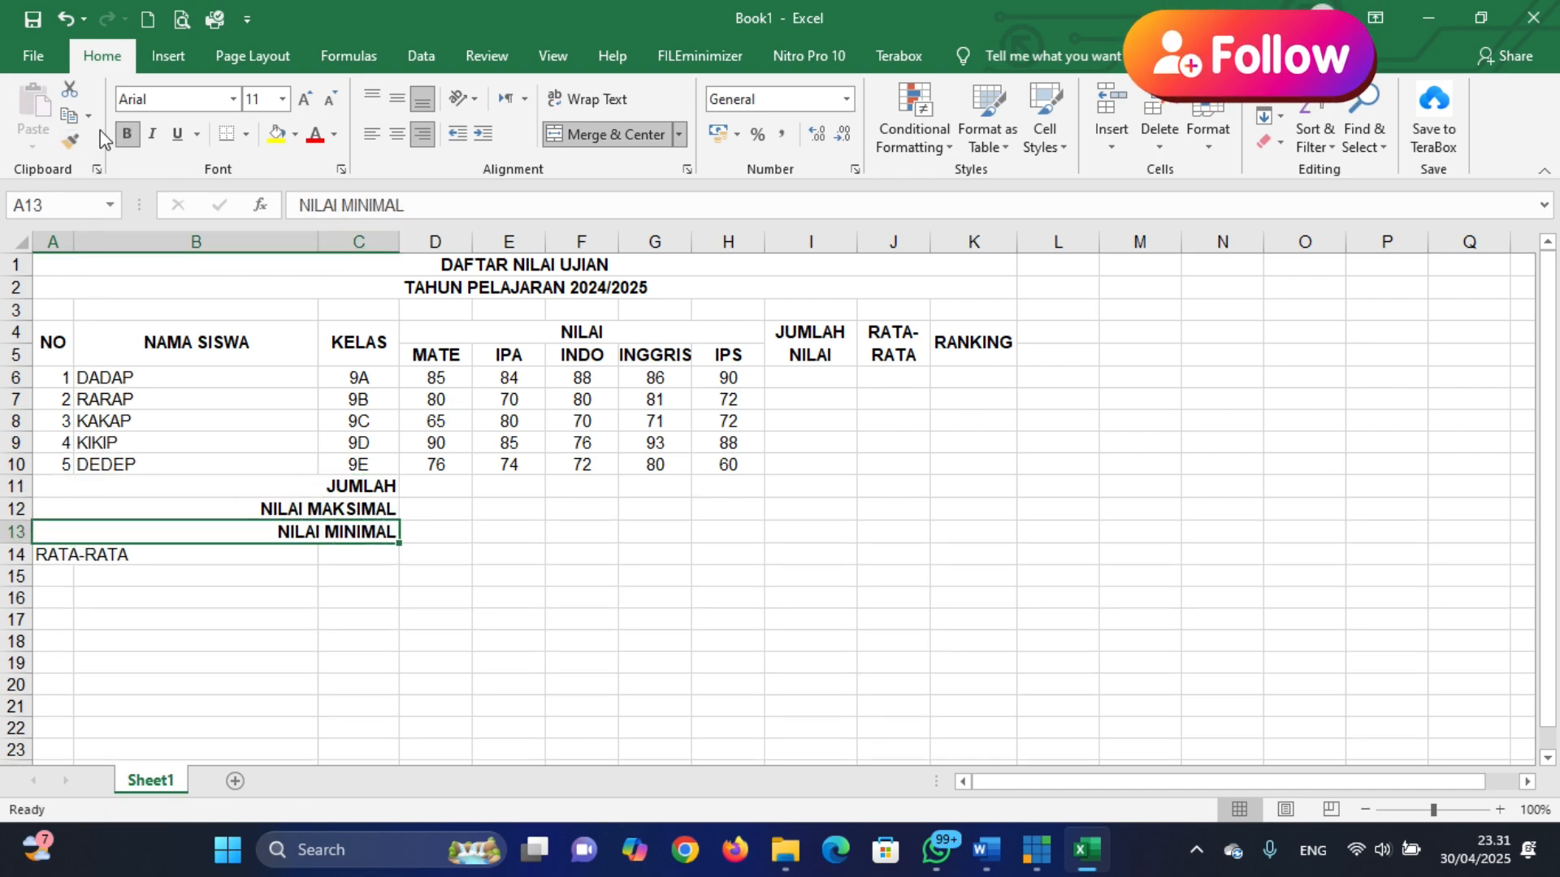
pyautogui.click(70, 141)
pyautogui.click(52, 555)
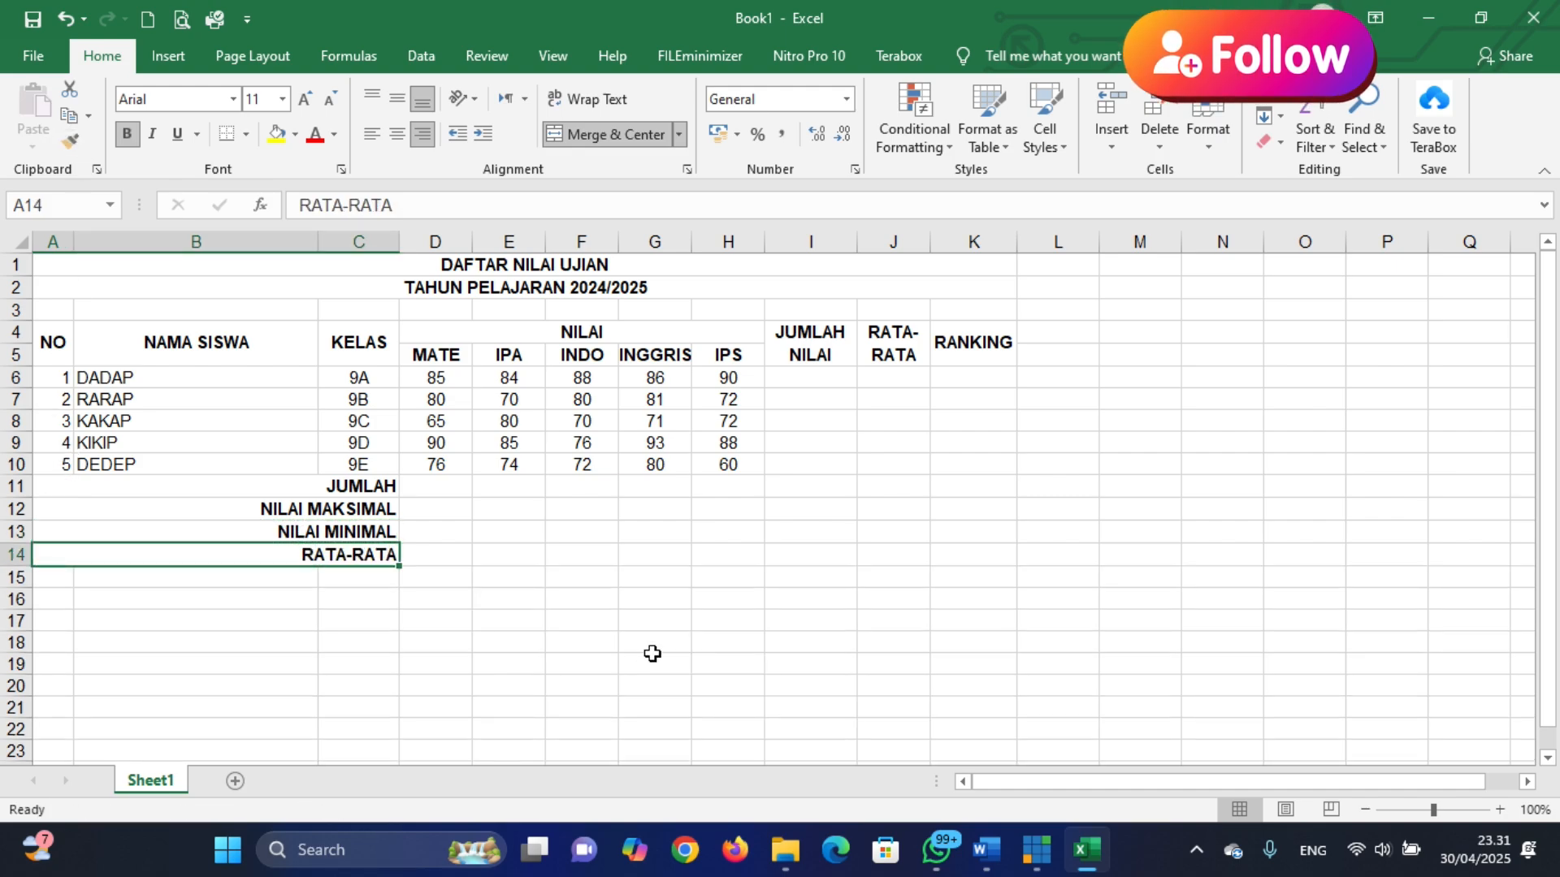
pyautogui.click(707, 679)
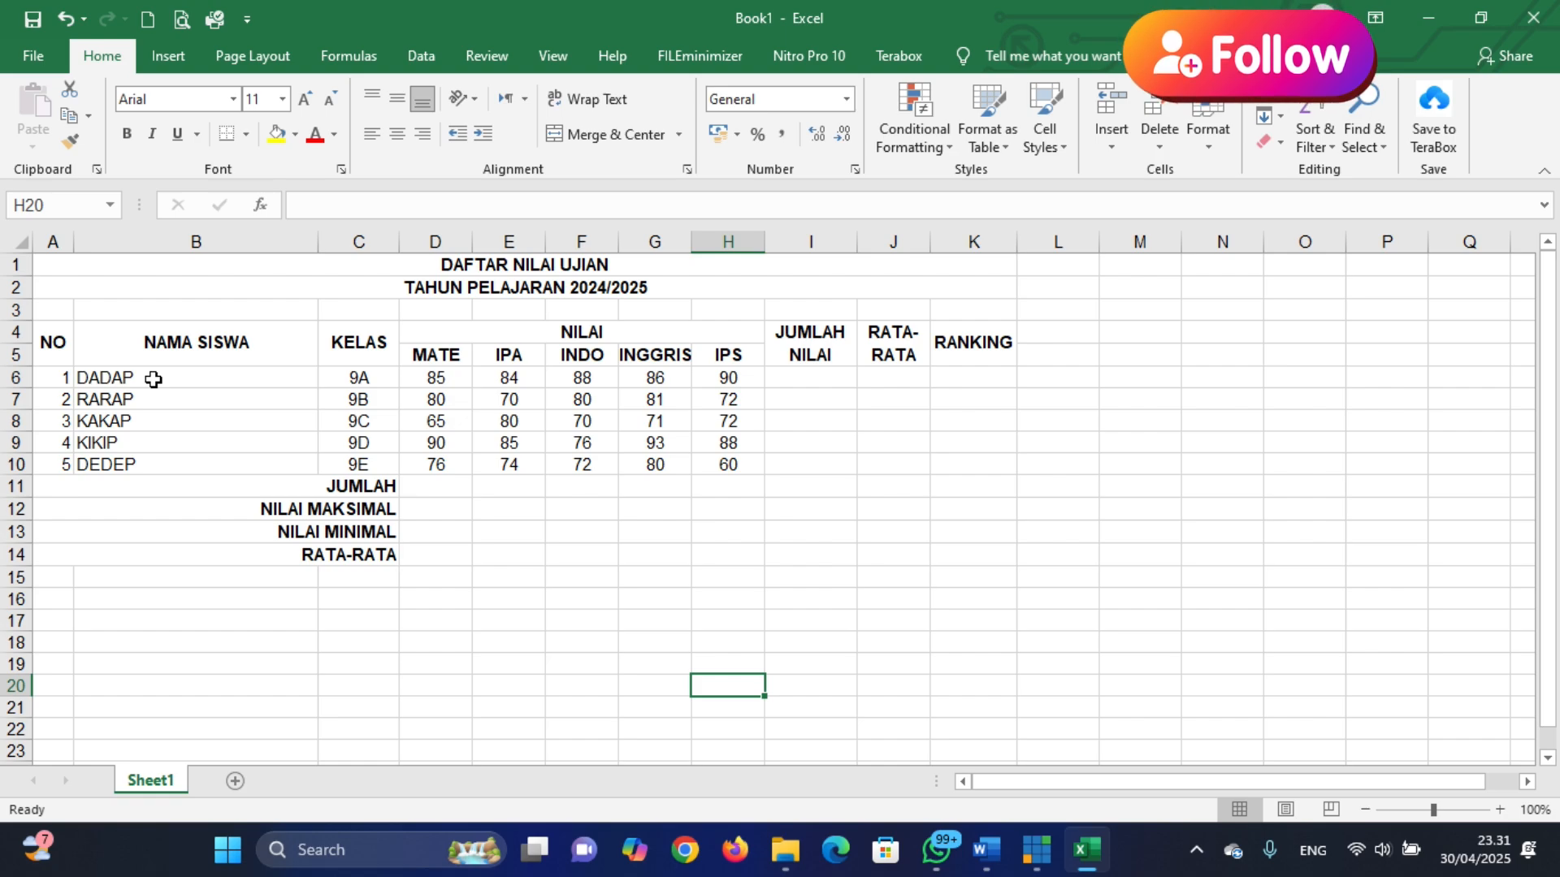
pyautogui.moveTo(64, 333); pyautogui.dragTo(967, 565)
pyautogui.click(635, 460)
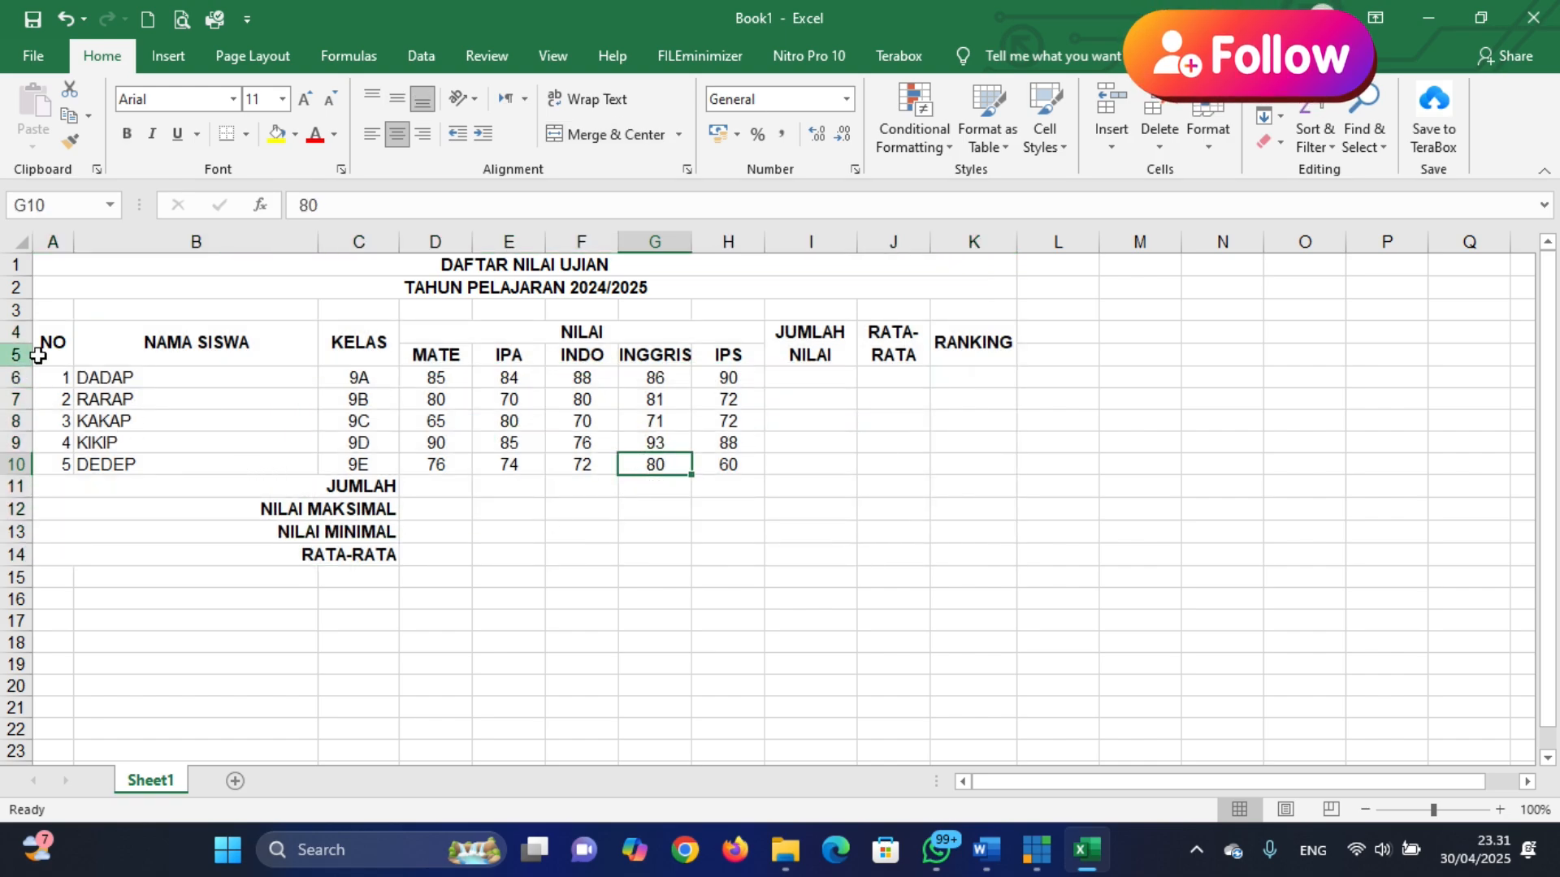
pyautogui.moveTo(52, 342); pyautogui.dragTo(1020, 553)
pyautogui.click(953, 553)
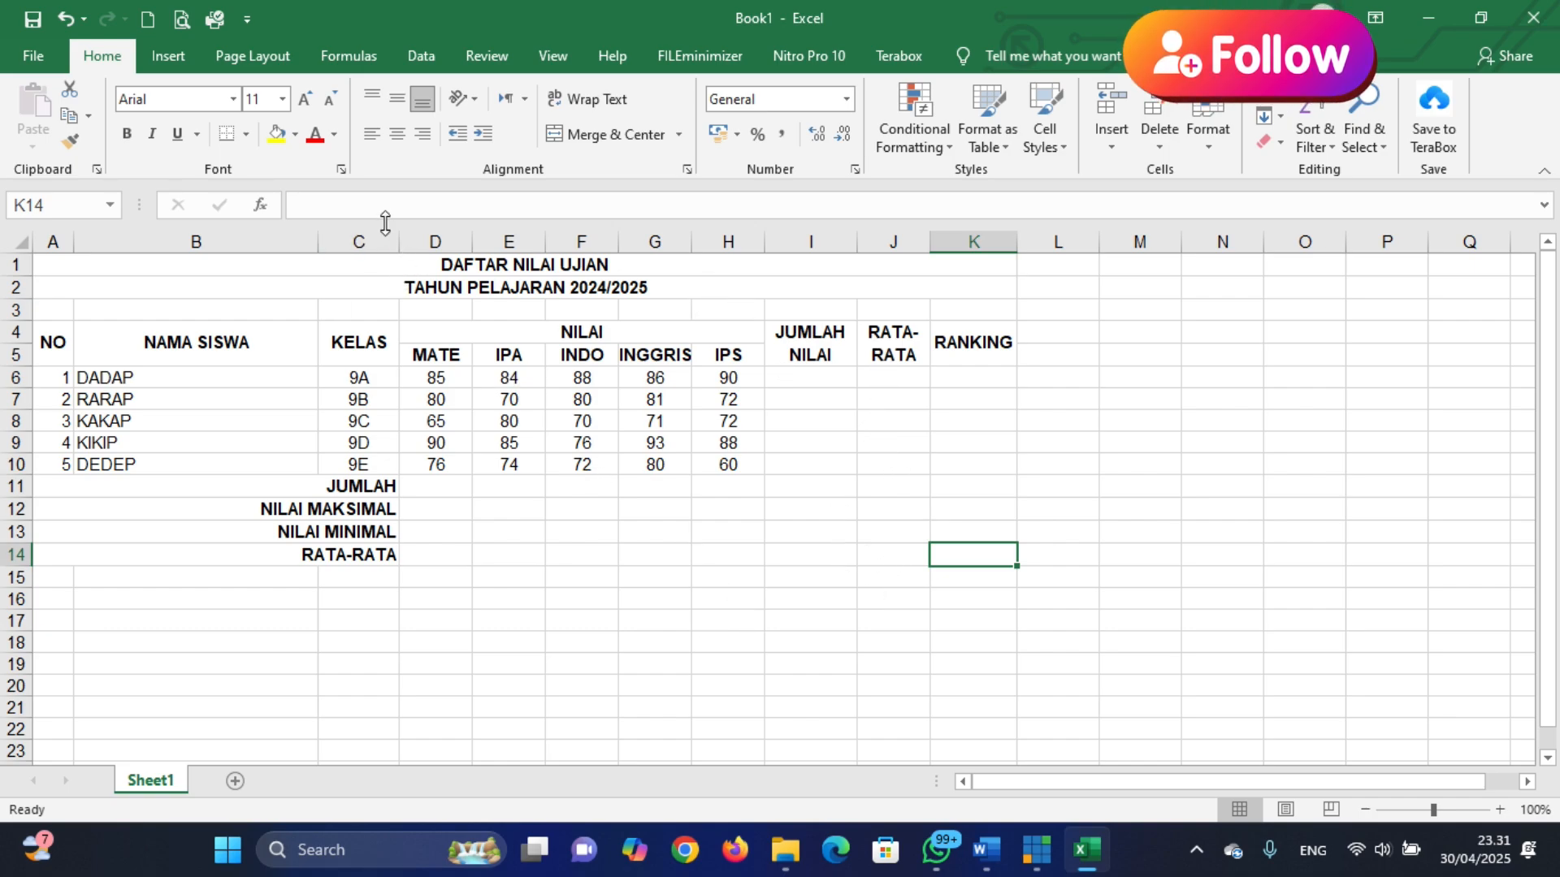
# Examine the grade table up close in the print preview and return to the worksheet
pyautogui.click(182, 18)
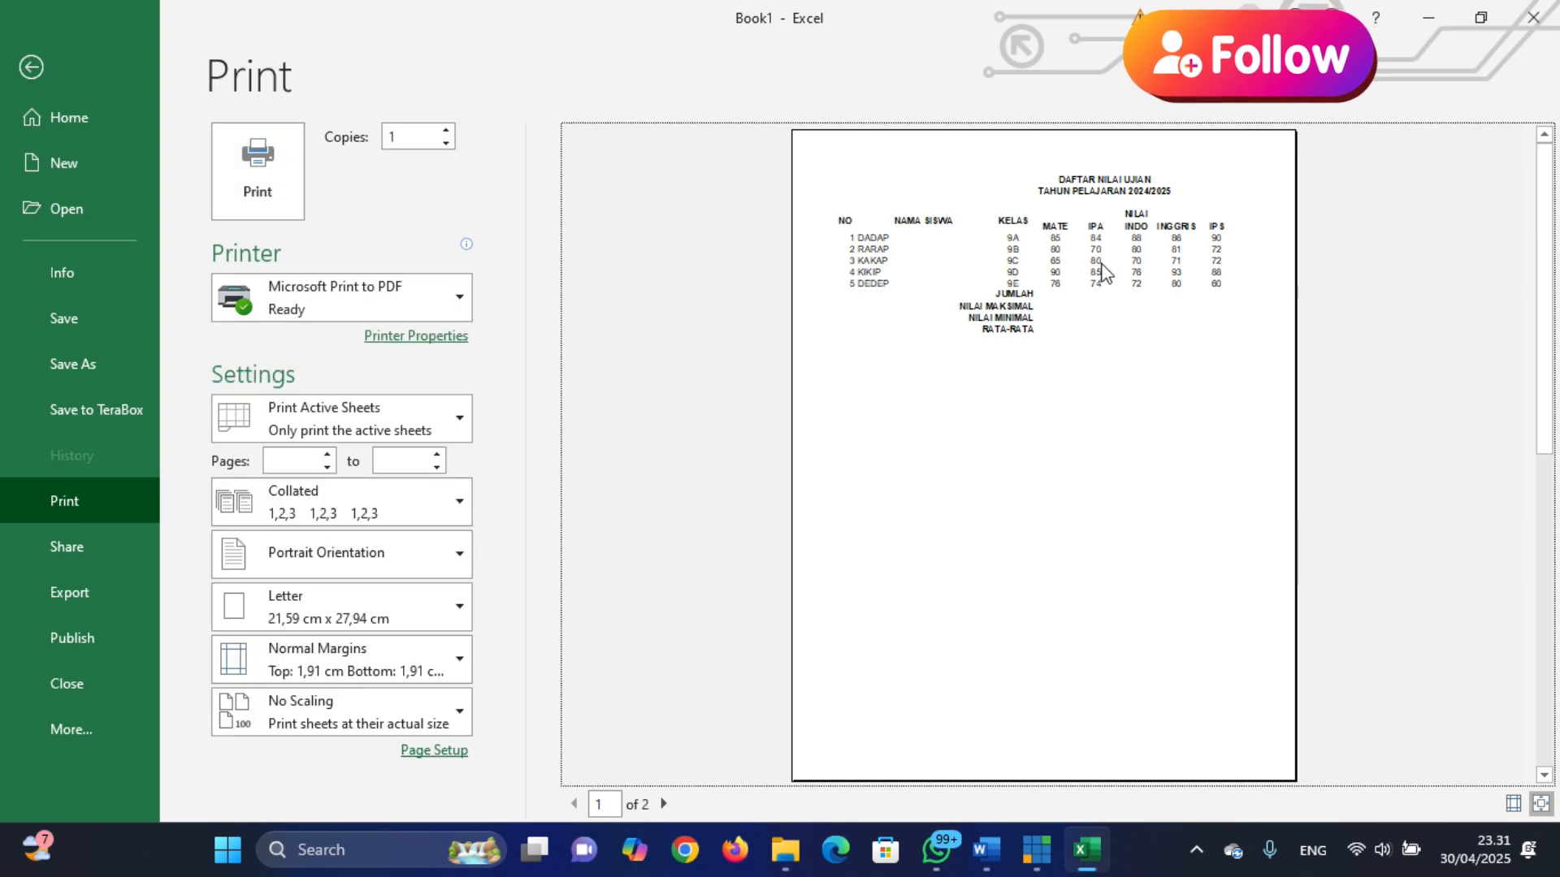
pyautogui.click(1111, 268)
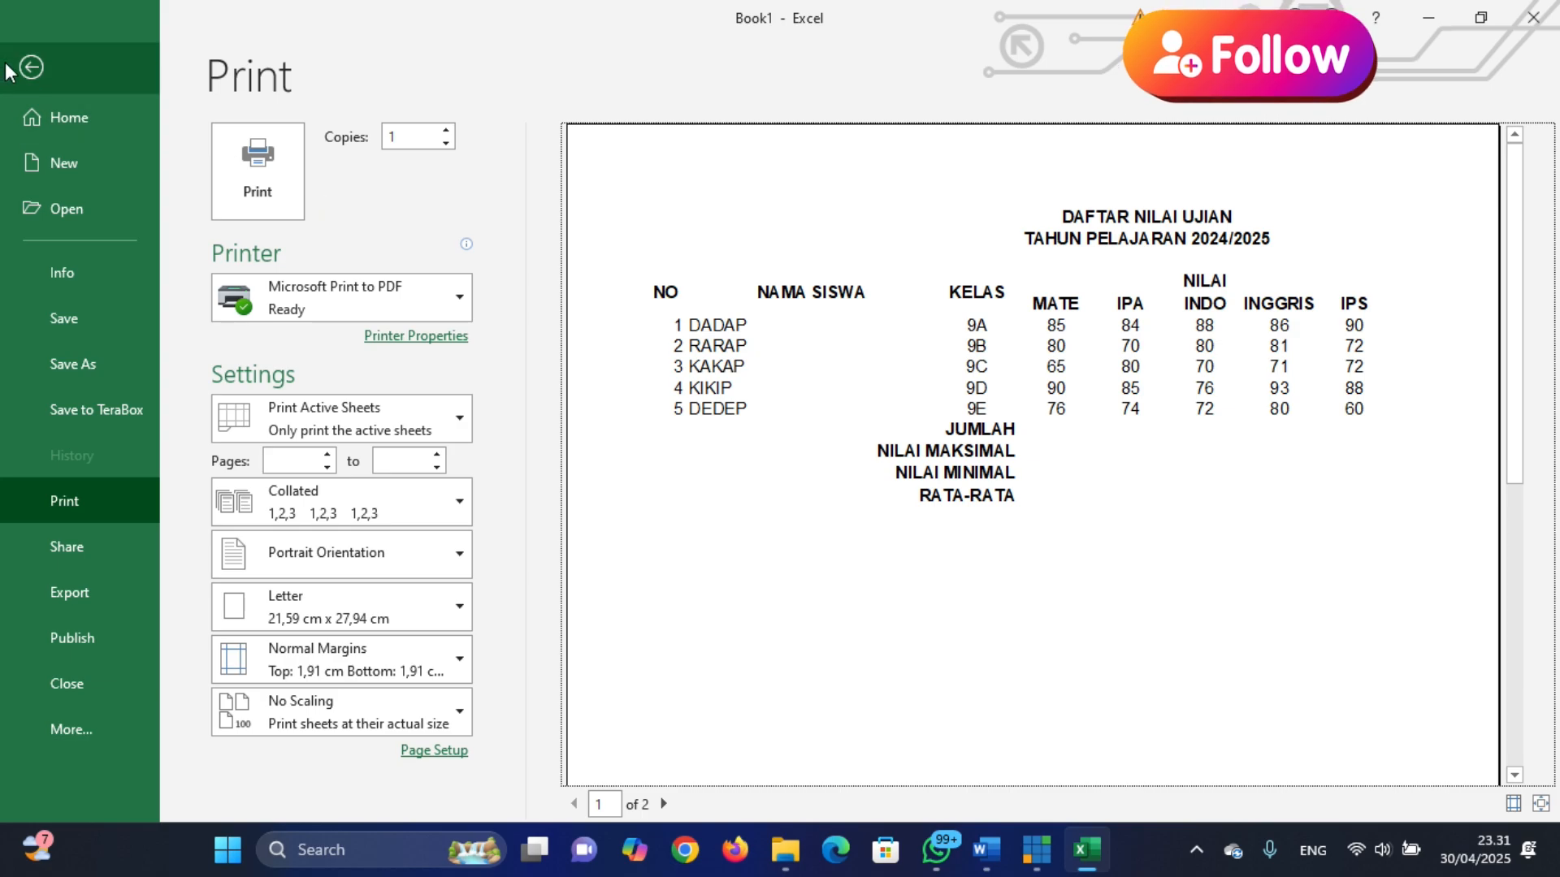
pyautogui.click(31, 66)
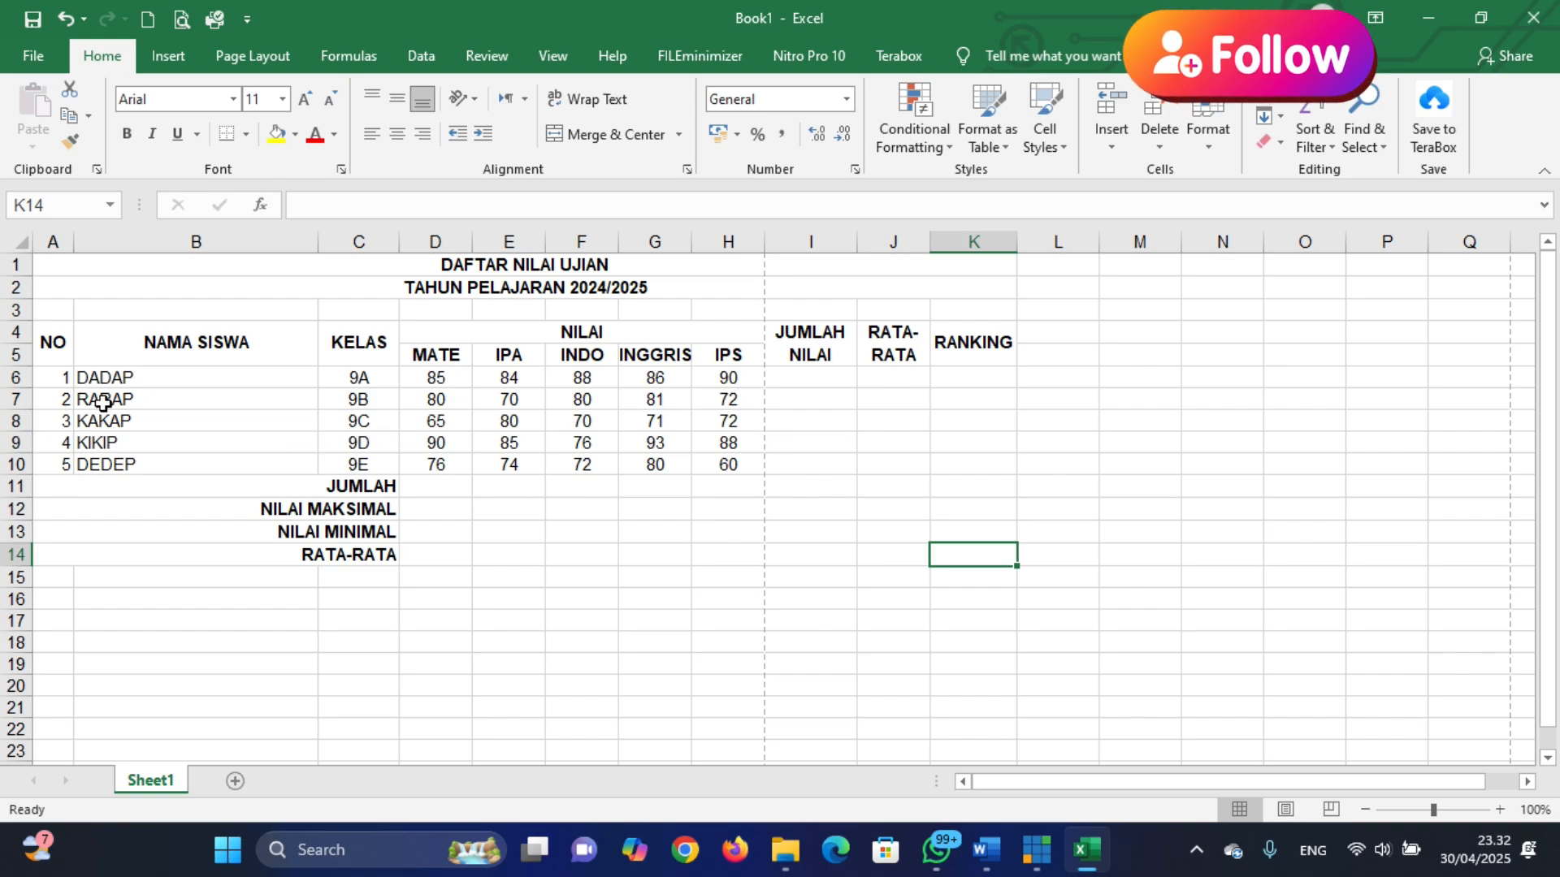
pyautogui.moveTo(53, 339); pyautogui.dragTo(731, 532)
pyautogui.click(157, 424)
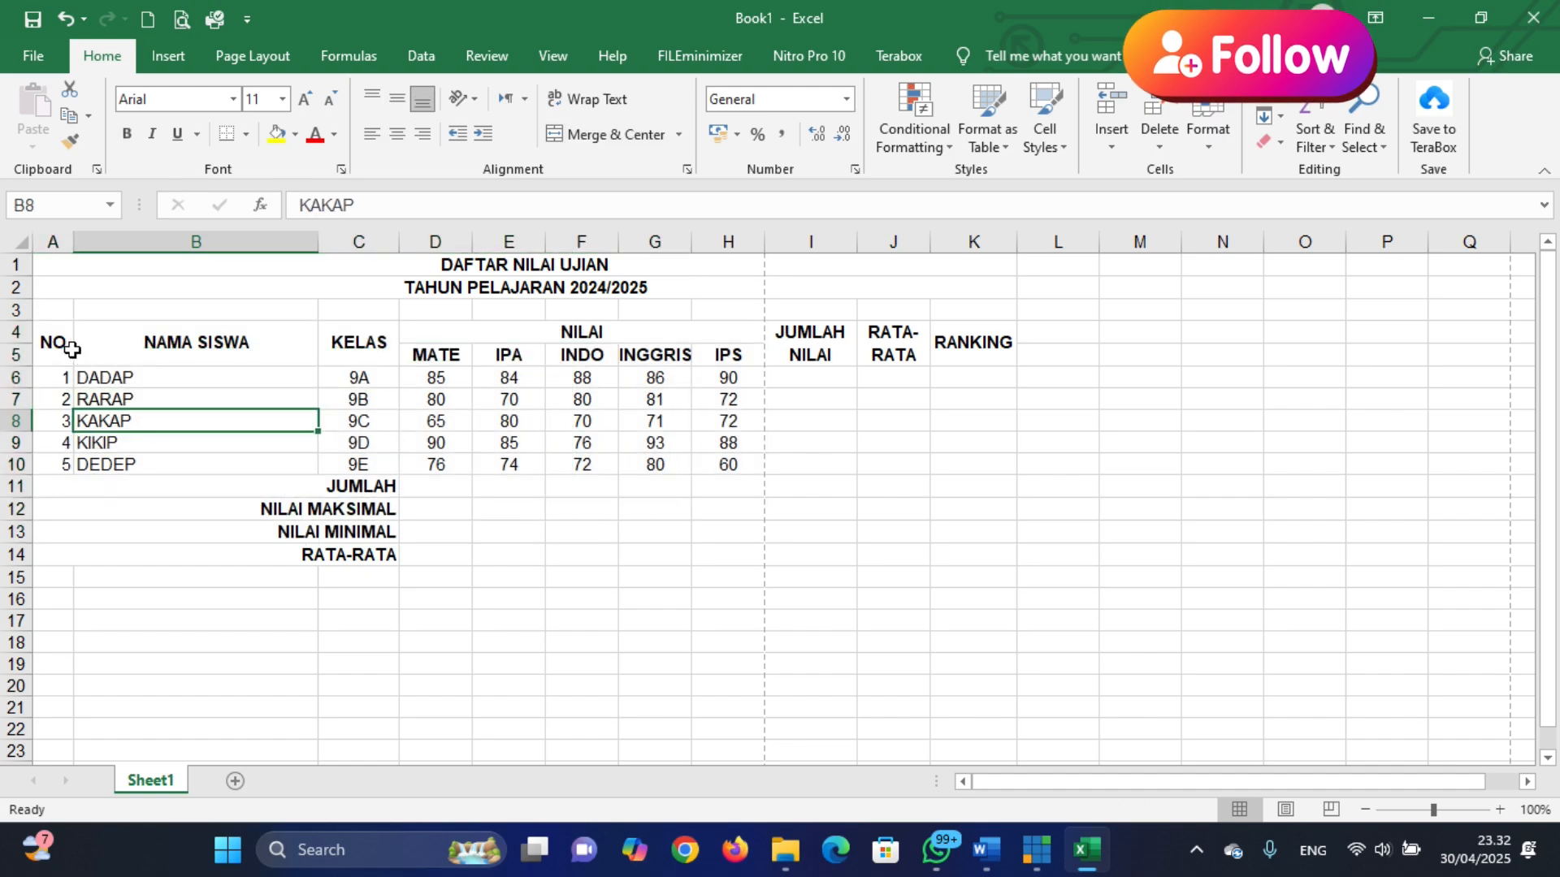
pyautogui.click(51, 342)
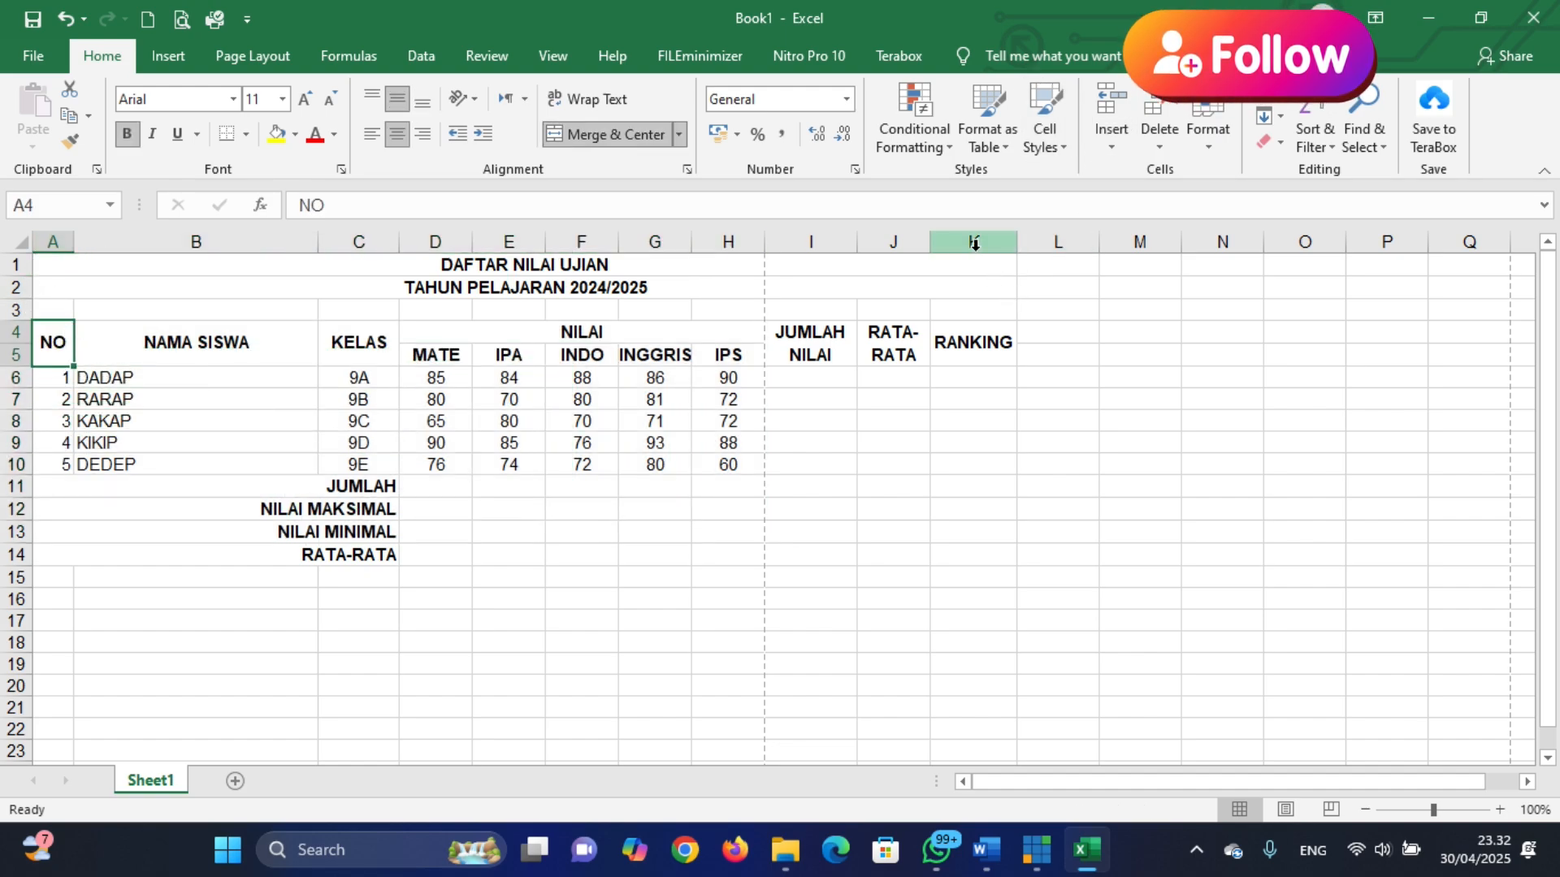
pyautogui.click(965, 554)
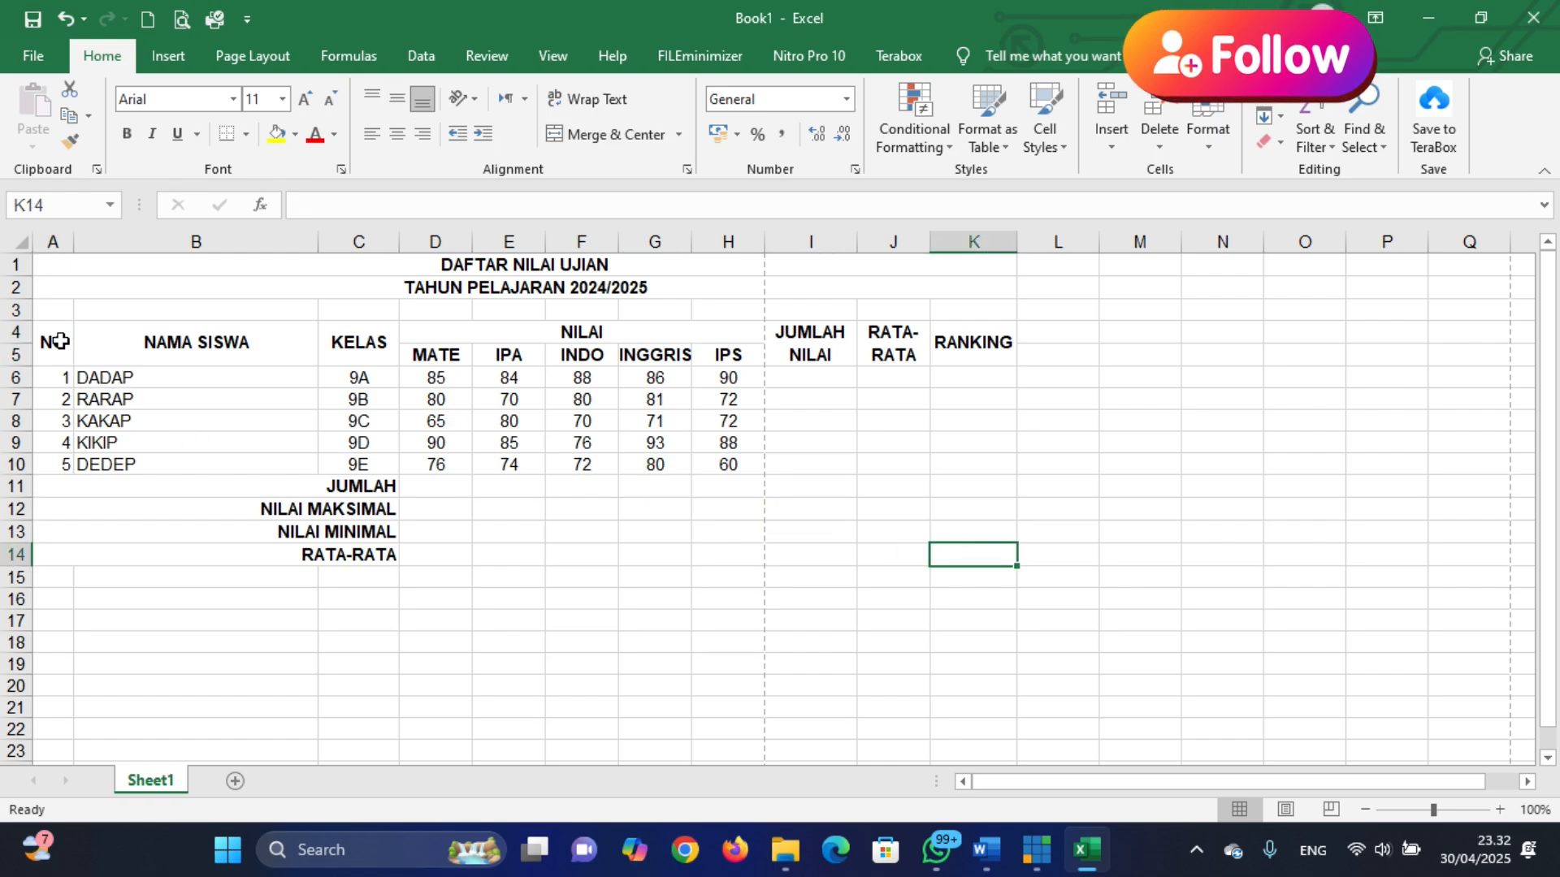
# Apply all borders to the whole grade table, A4:K14
pyautogui.moveTo(47, 347); pyautogui.dragTo(984, 561)
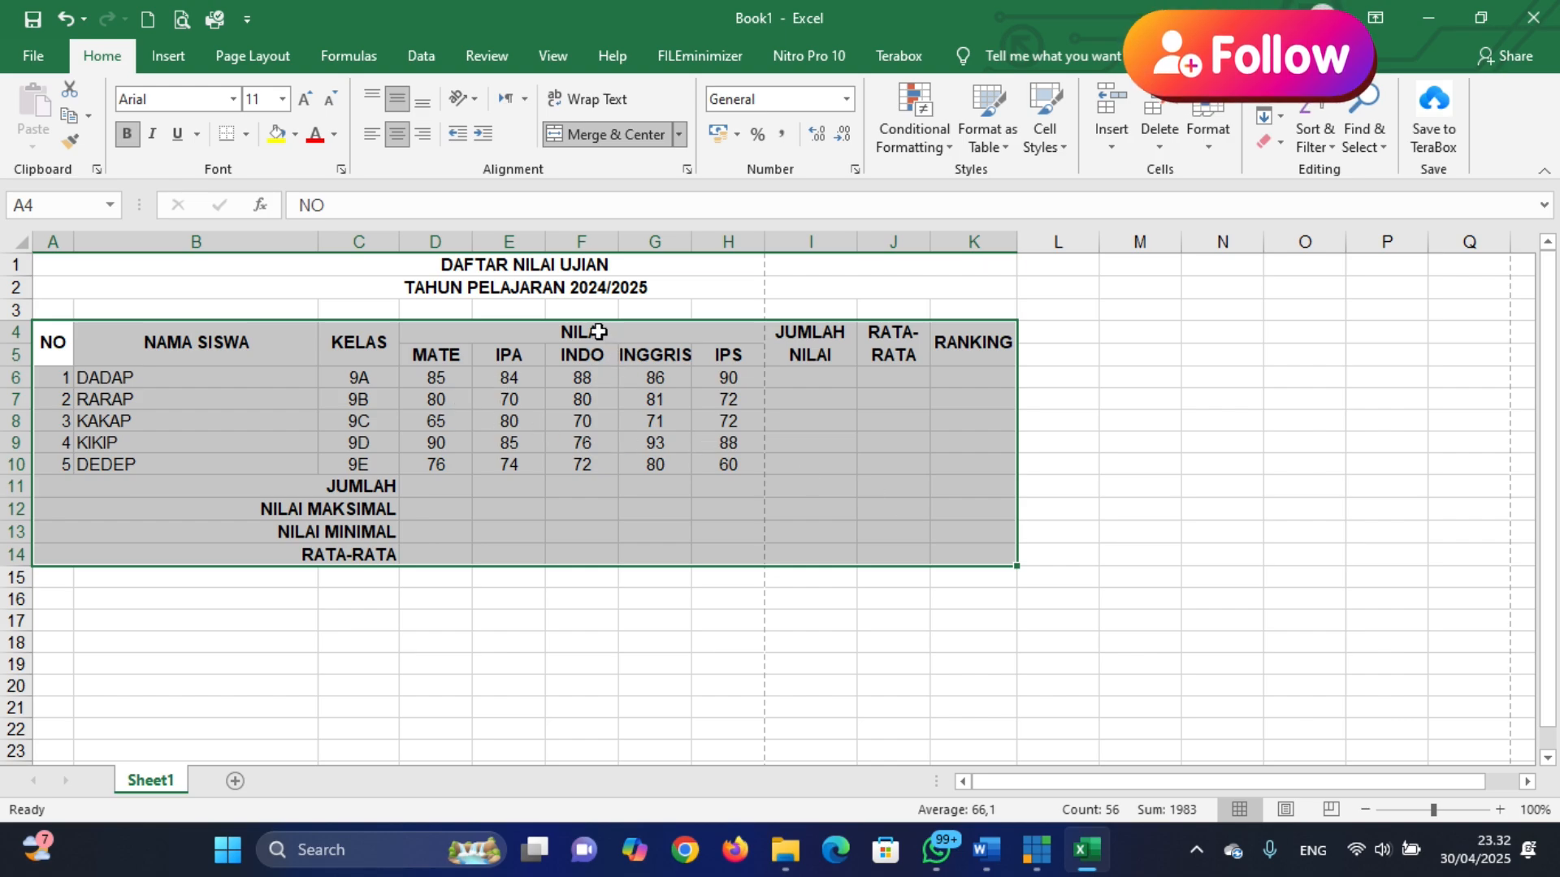
pyautogui.click(247, 139)
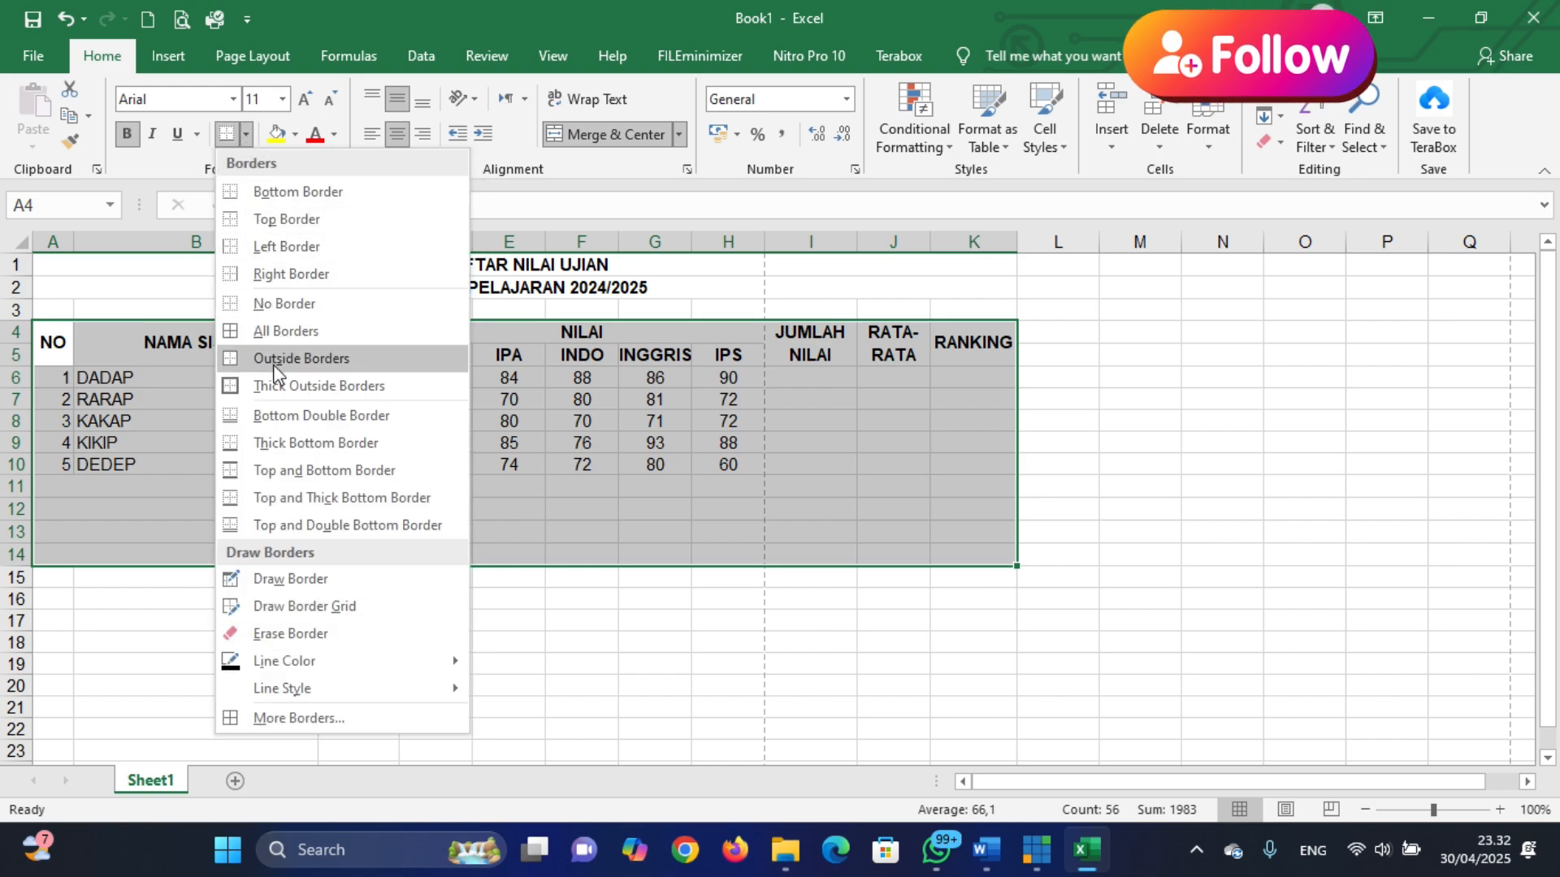
pyautogui.click(271, 331)
pyautogui.click(575, 551)
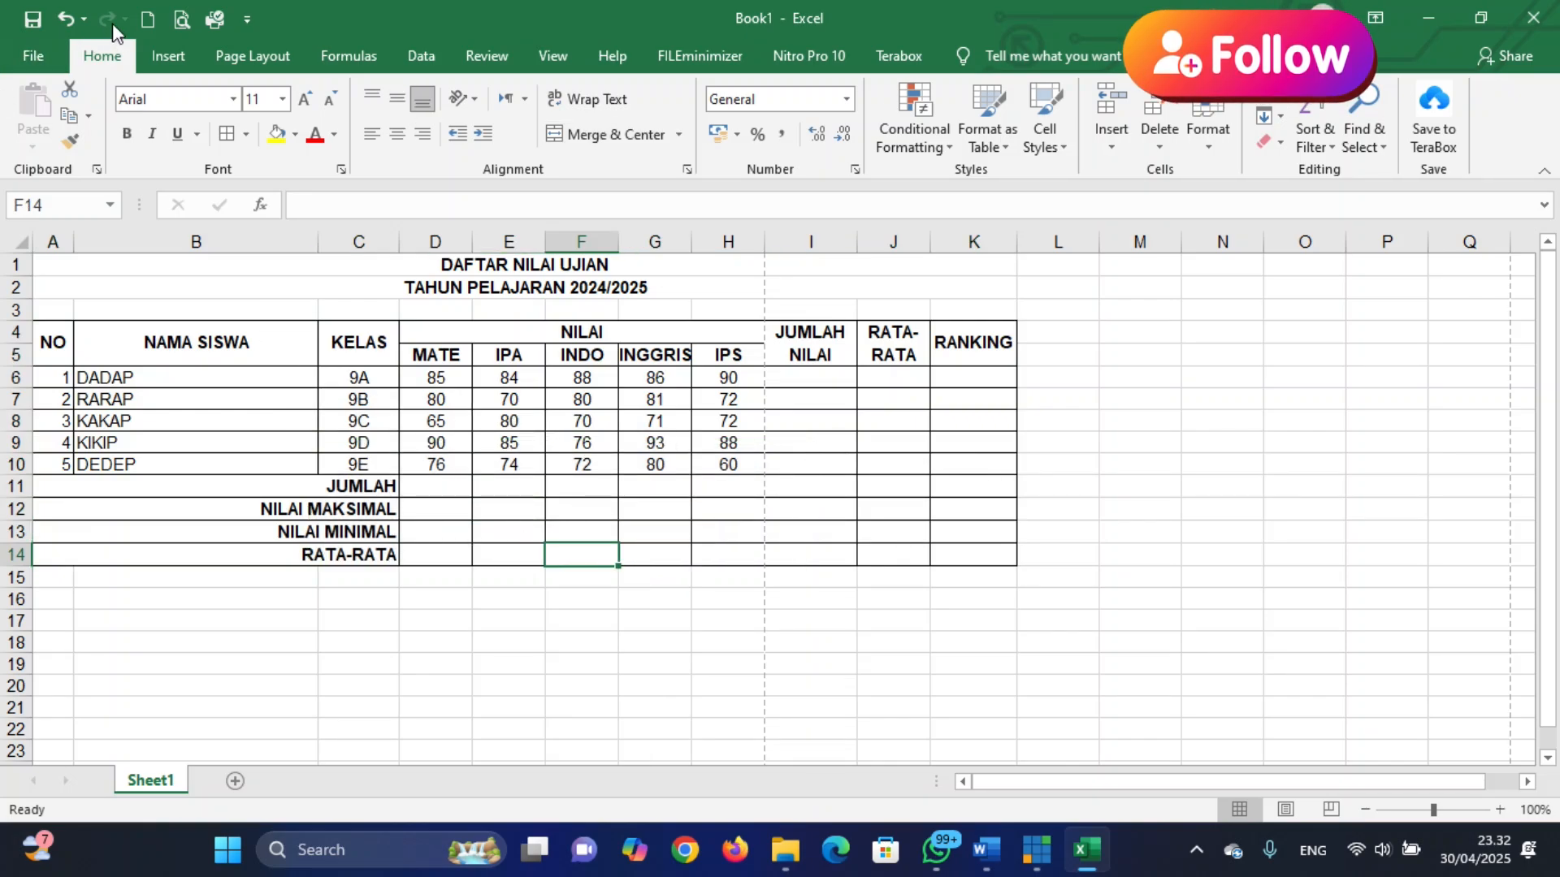
# Set the sheet's page orientation to landscape
pyautogui.click(252, 56)
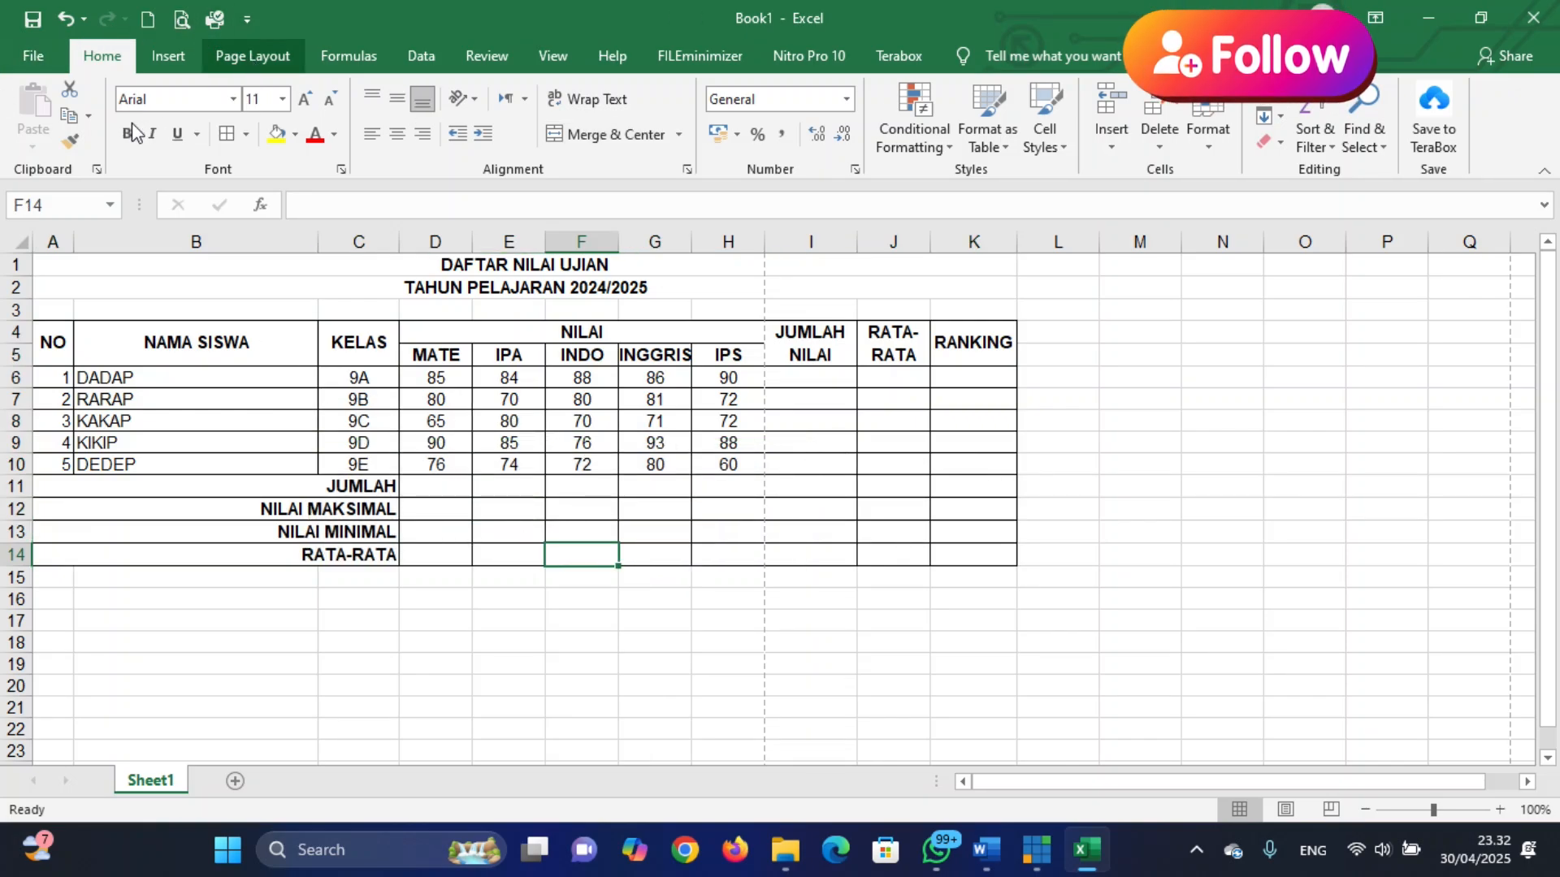
pyautogui.click(253, 130)
pyautogui.click(293, 234)
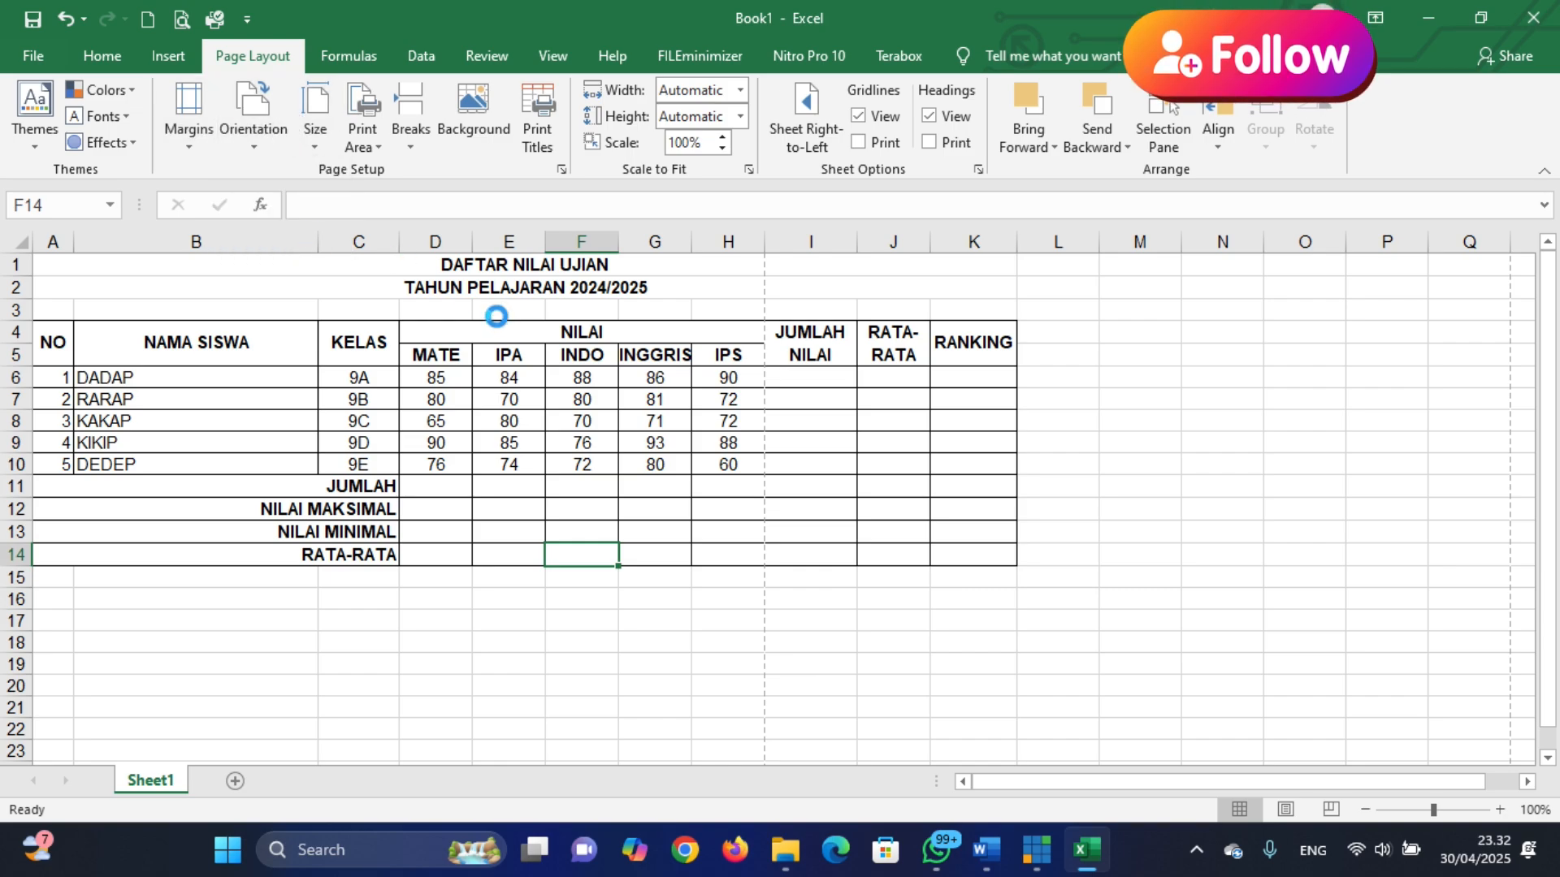
# Clear all borders of the table range A4:K14 in the Format Cells border settings
pyautogui.moveTo(57, 342); pyautogui.dragTo(964, 559)
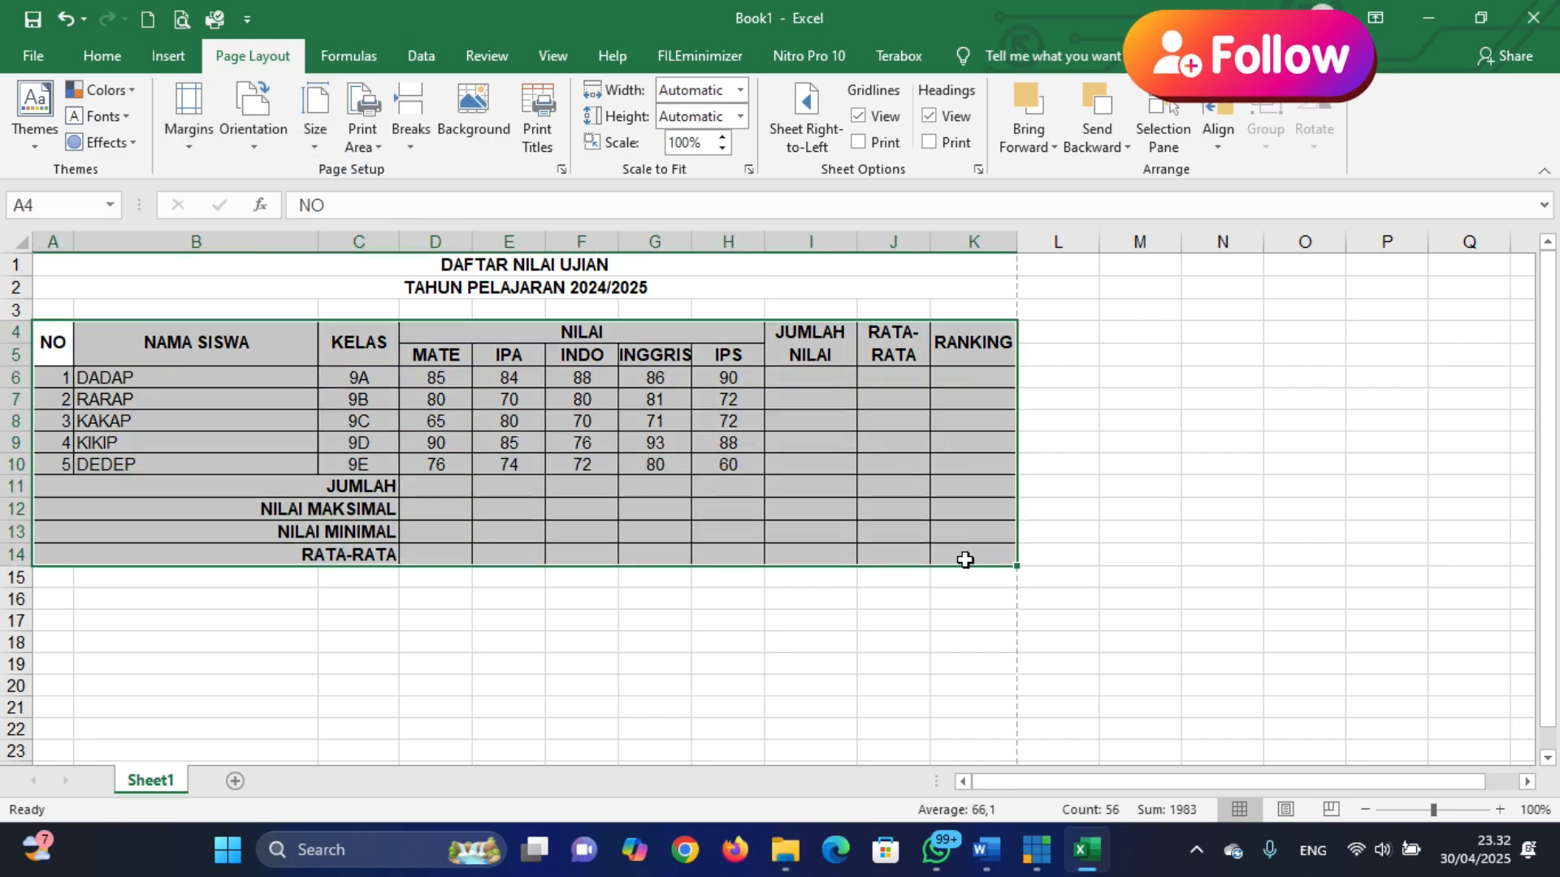
pyautogui.rightClick(310, 376)
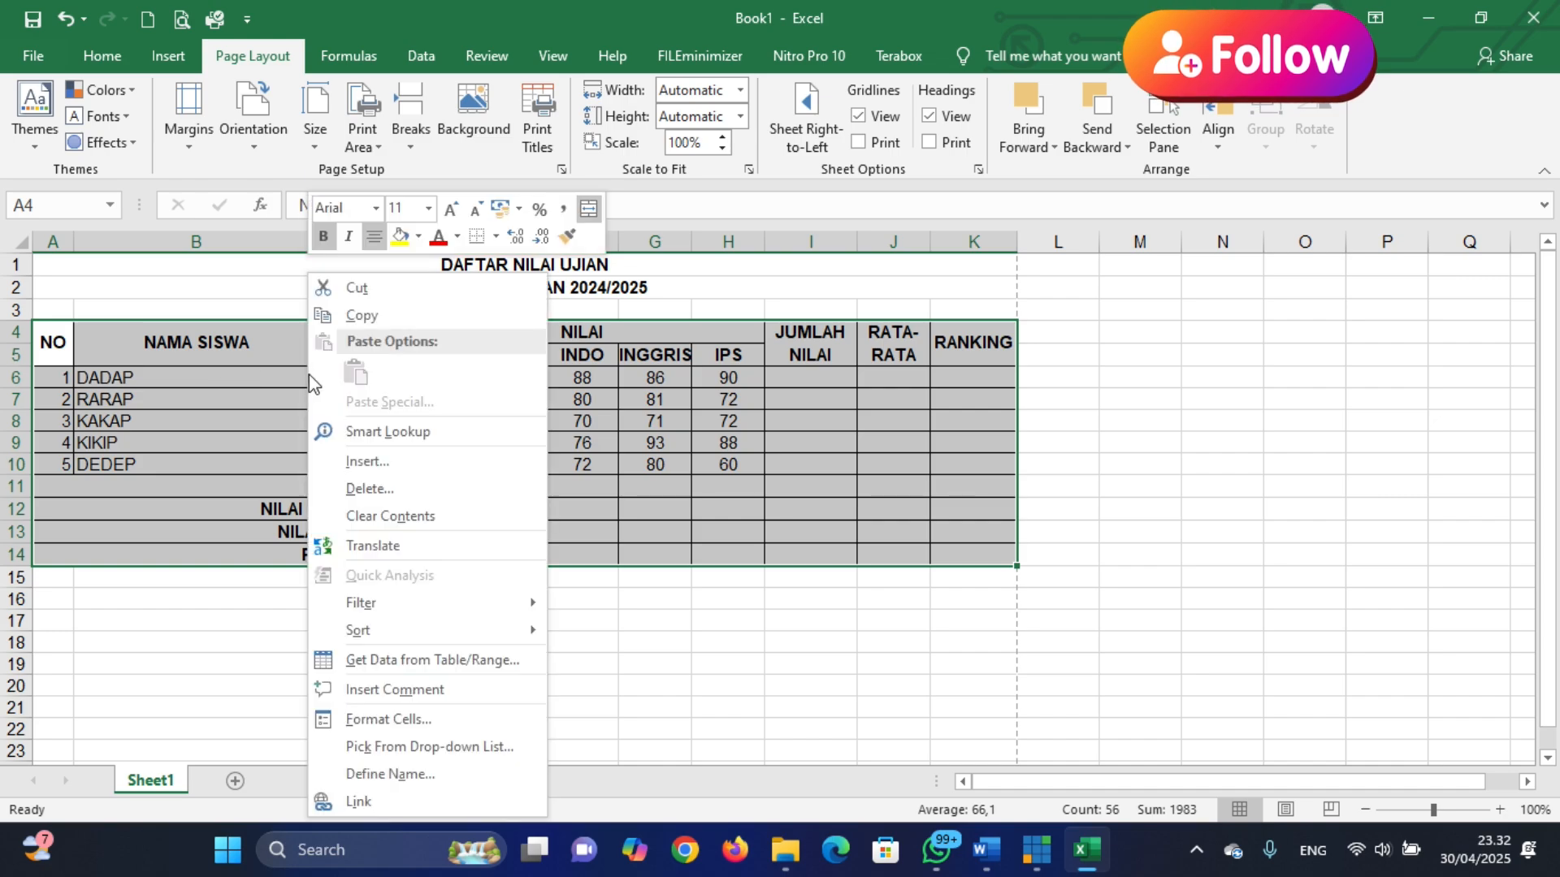
pyautogui.click(398, 720)
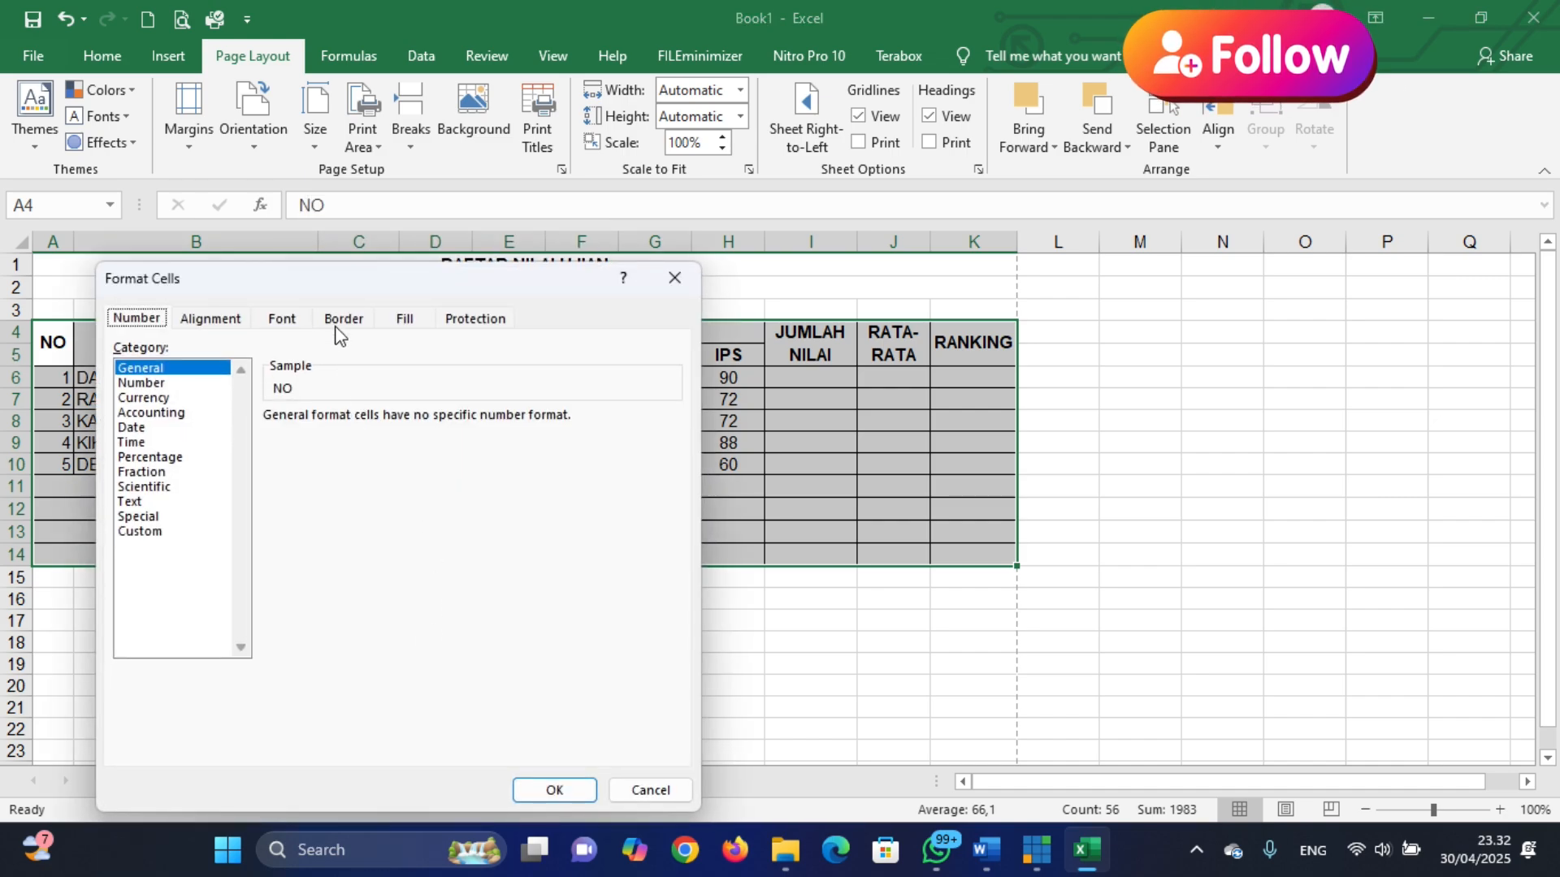
pyautogui.click(343, 322)
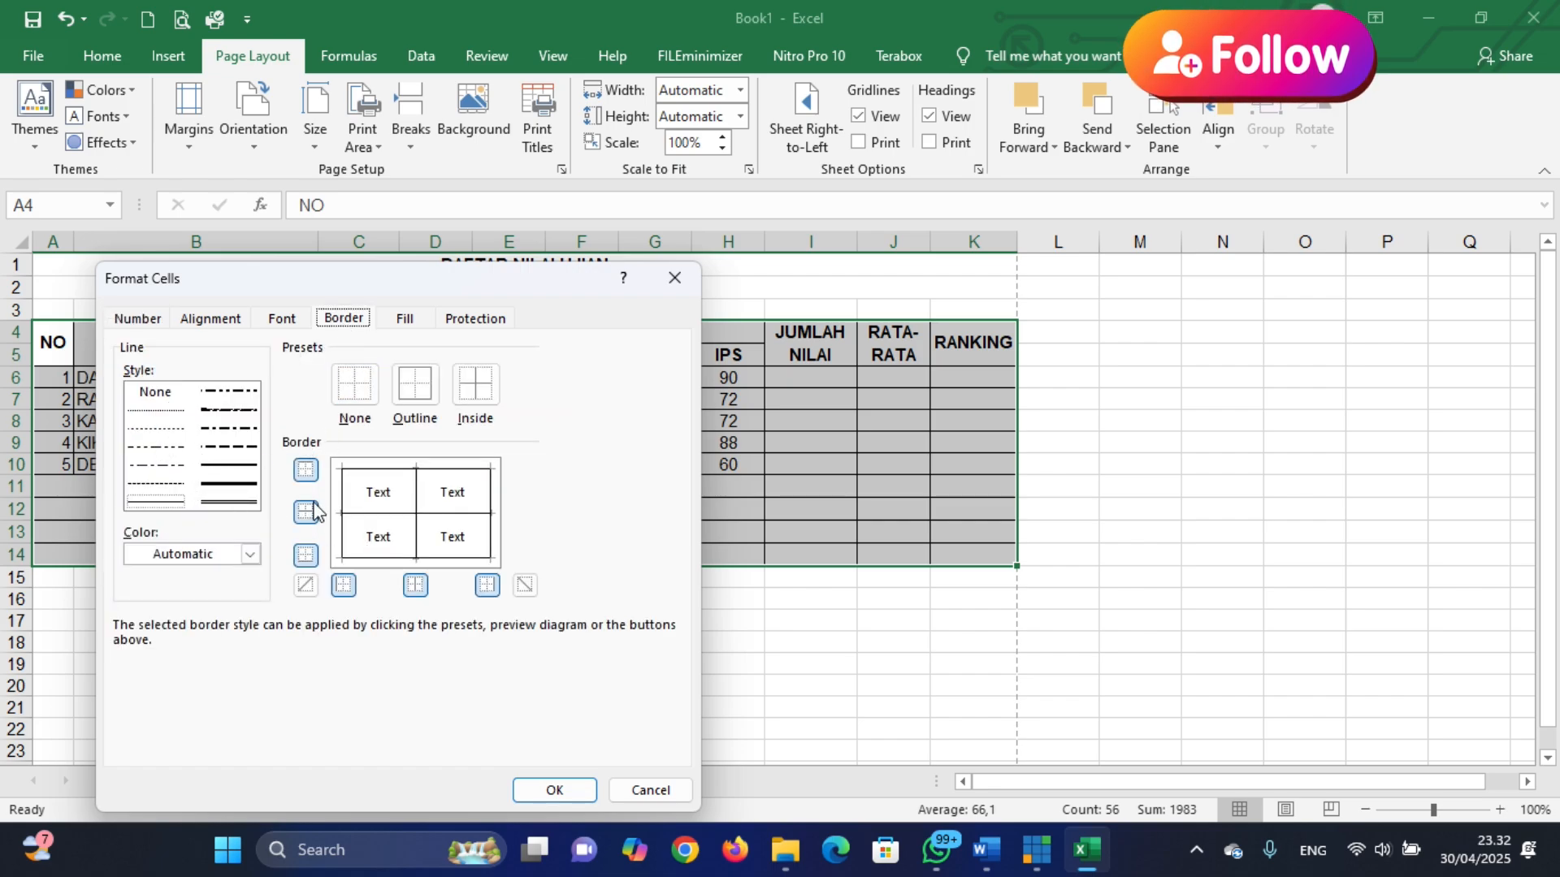
pyautogui.click(354, 385)
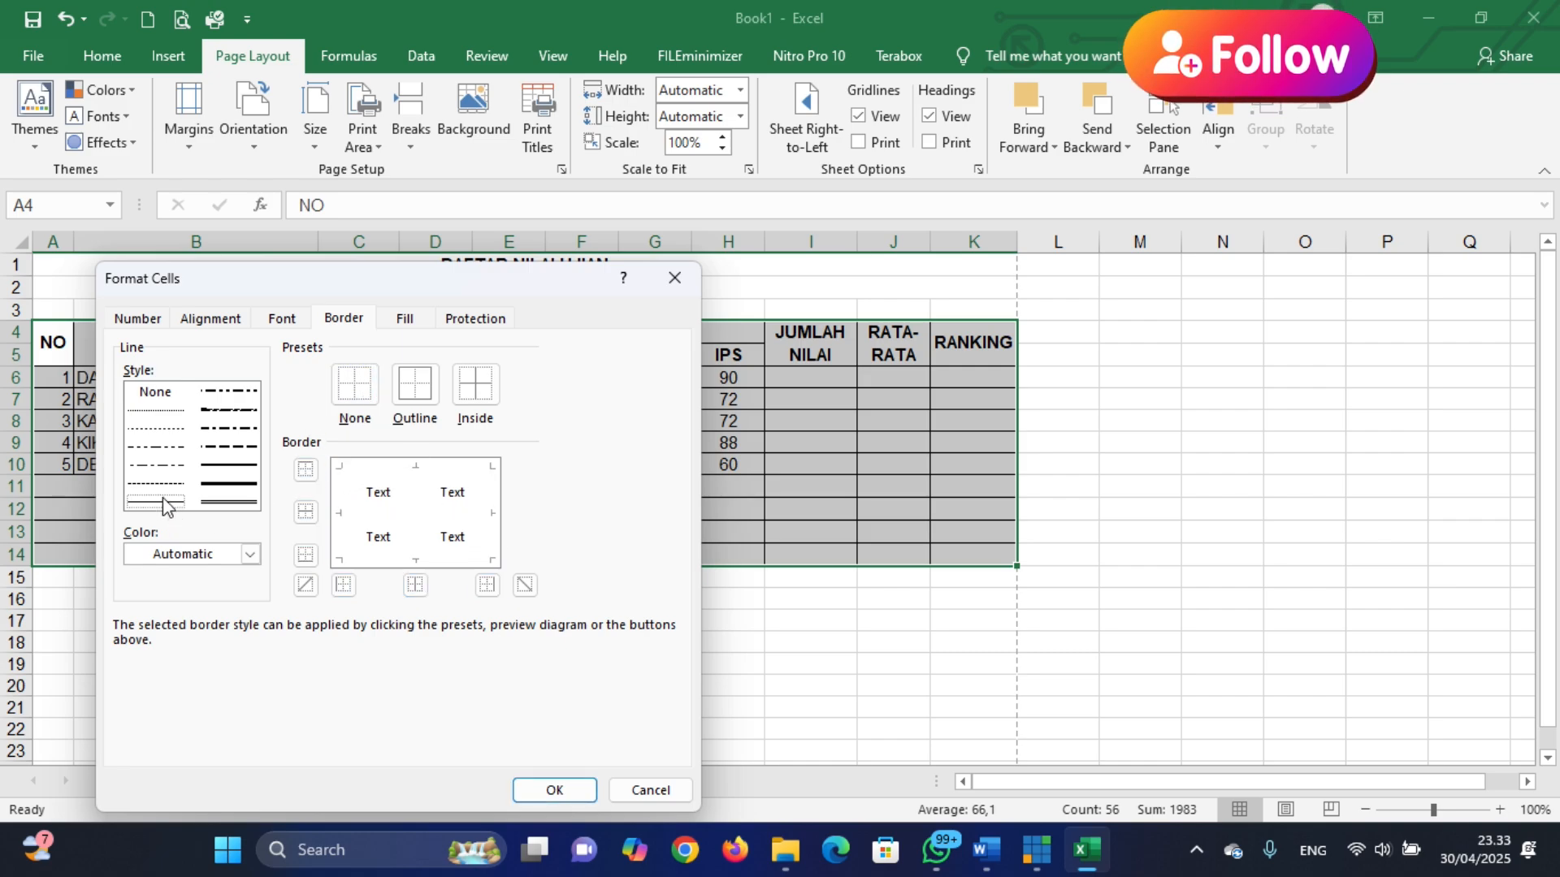
# Add thin top, bottom, left, right and inner horizontal and vertical borders to A4:K14 and apply them
pyautogui.click(305, 470)
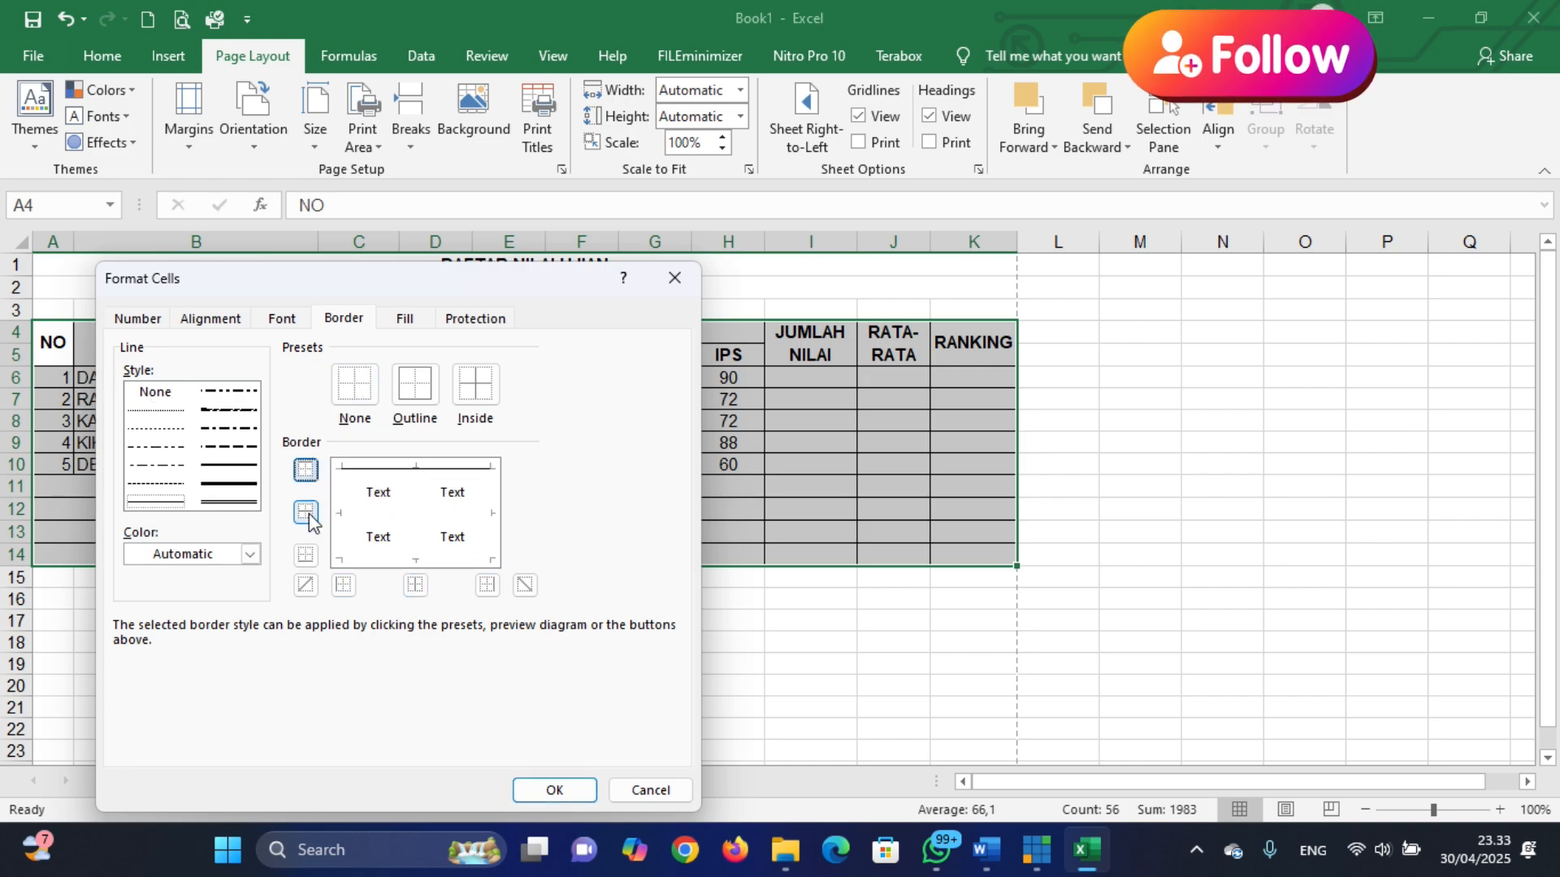
pyautogui.click(305, 512)
pyautogui.click(312, 558)
pyautogui.click(415, 584)
pyautogui.click(487, 584)
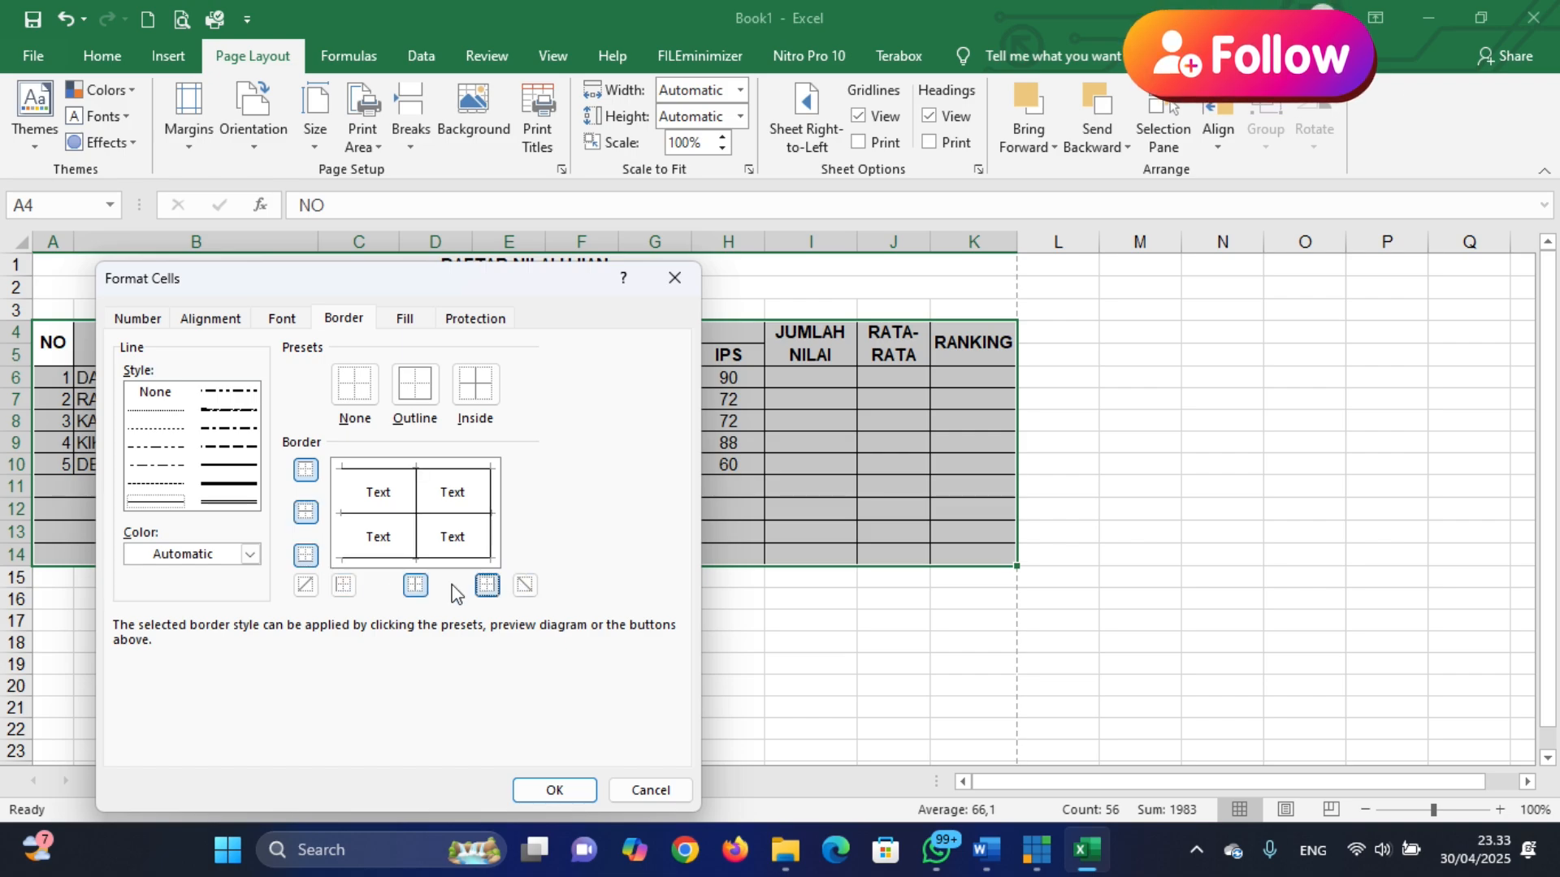
pyautogui.click(344, 584)
pyautogui.click(554, 790)
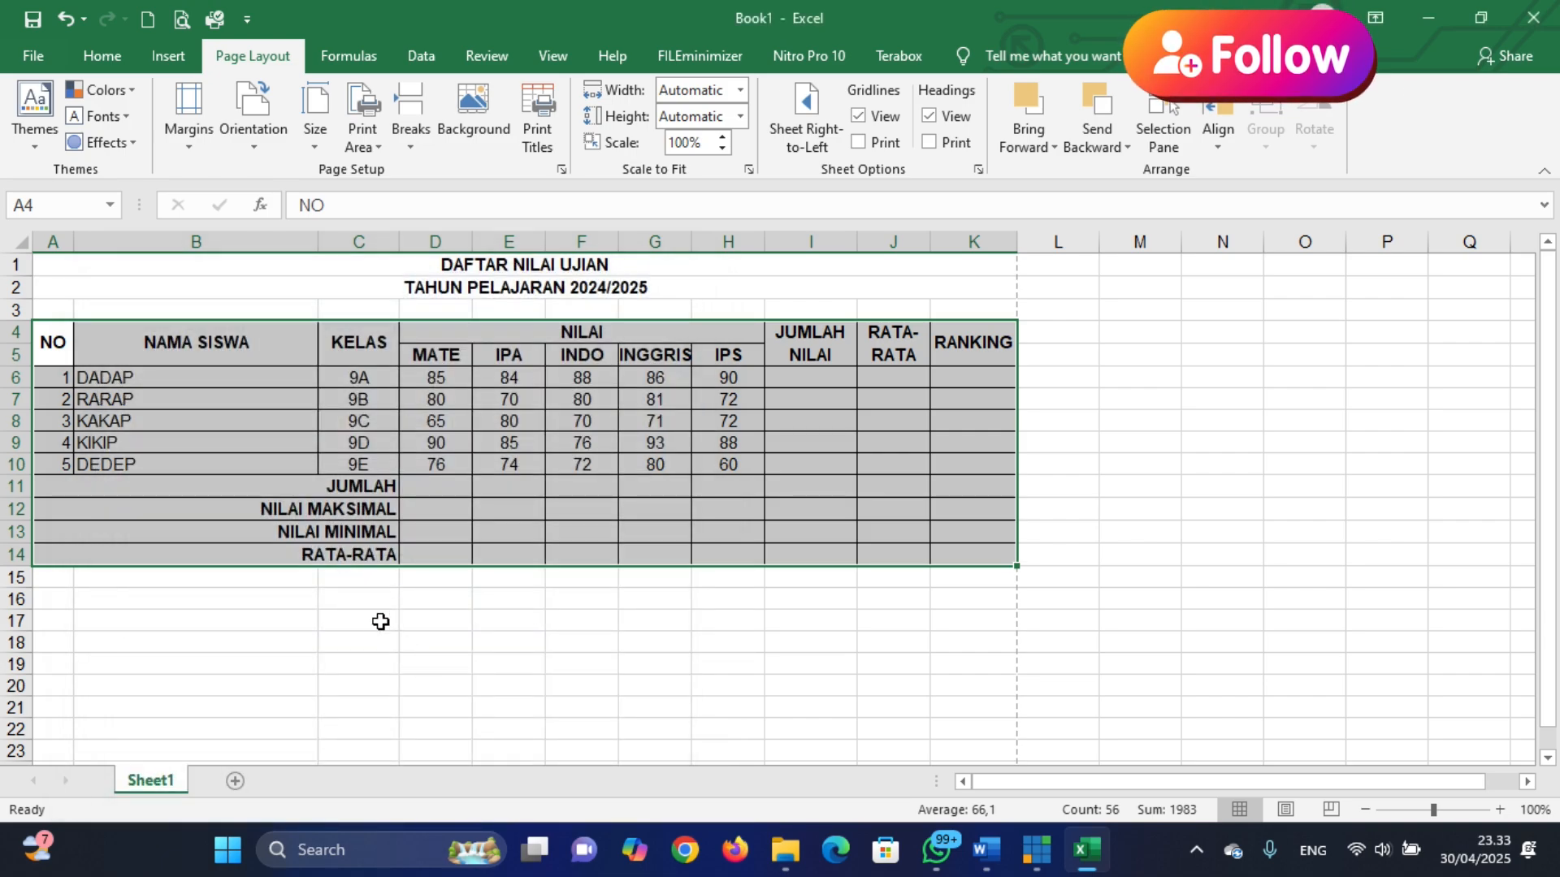
pyautogui.click(351, 621)
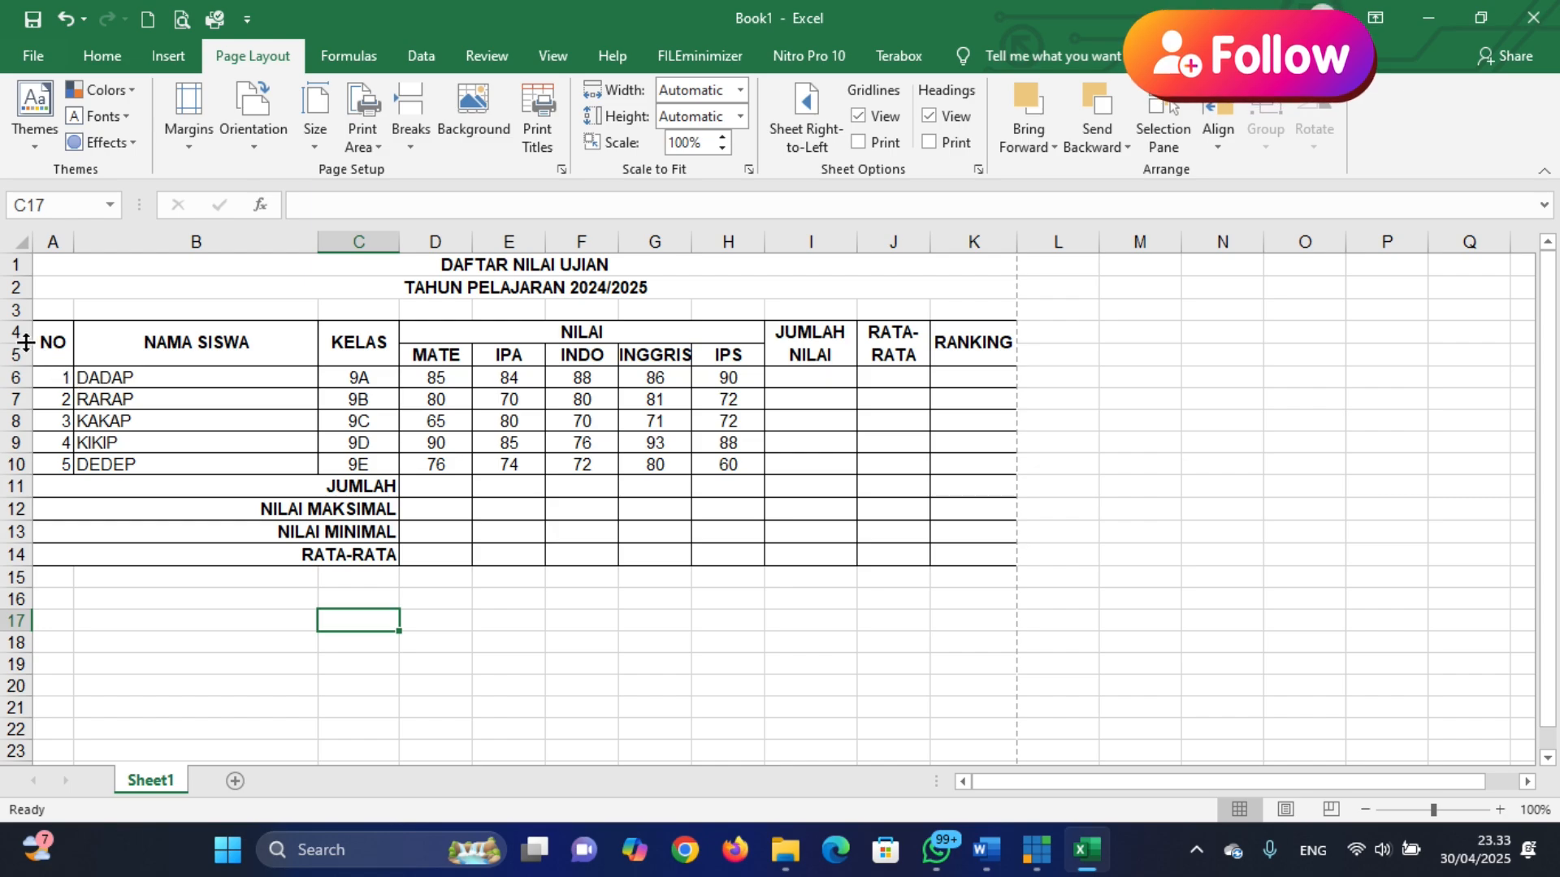
# Apply thick outside borders to the table's header rows, A4:K5
pyautogui.moveTo(48, 339); pyautogui.dragTo(981, 349)
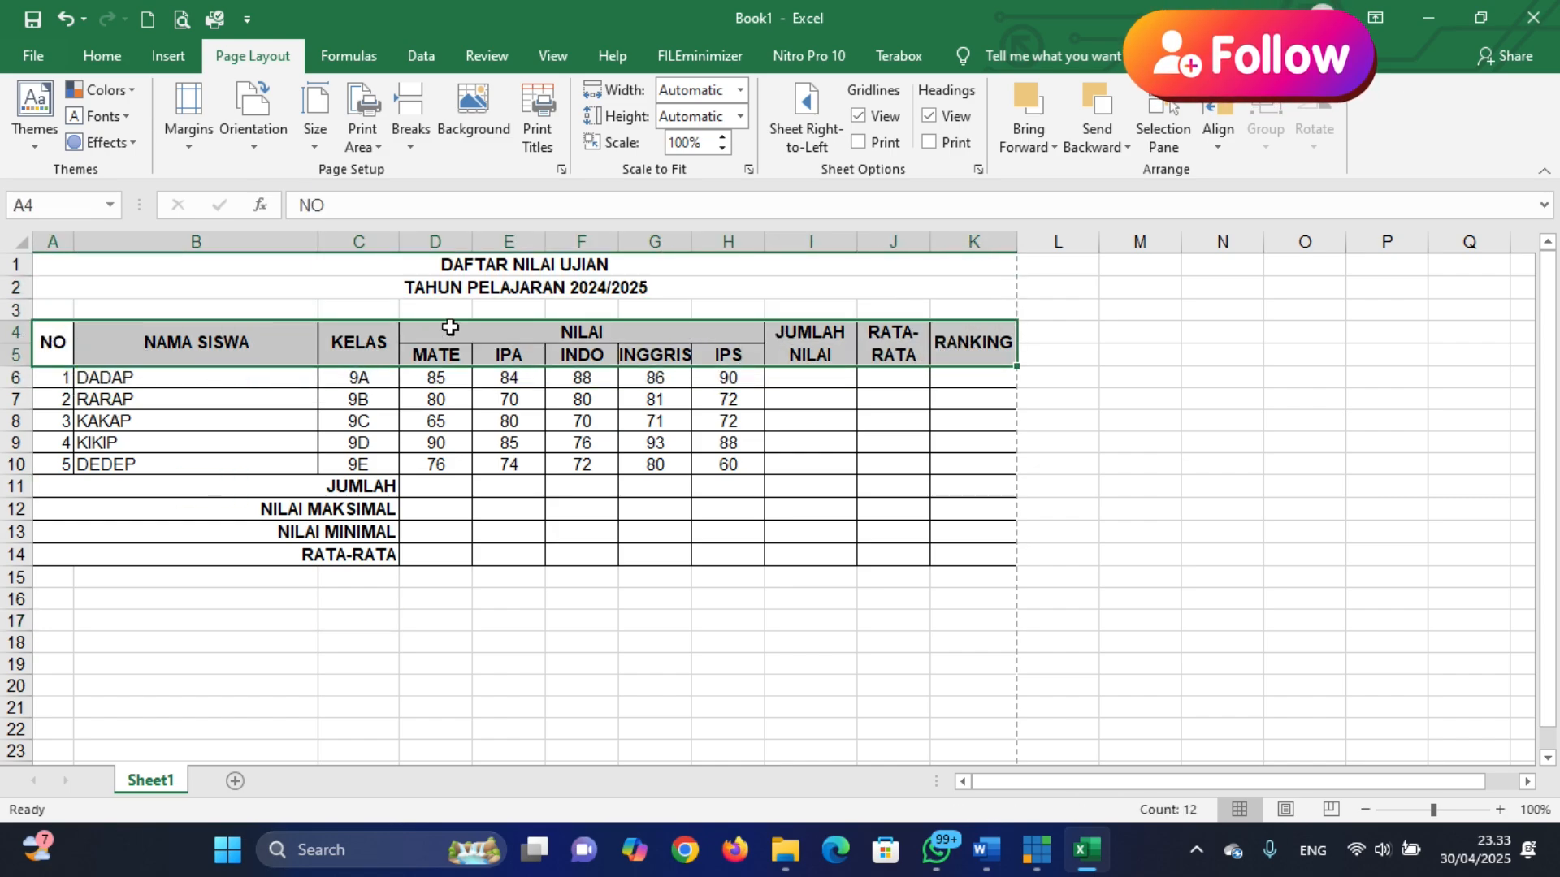
pyautogui.click(101, 55)
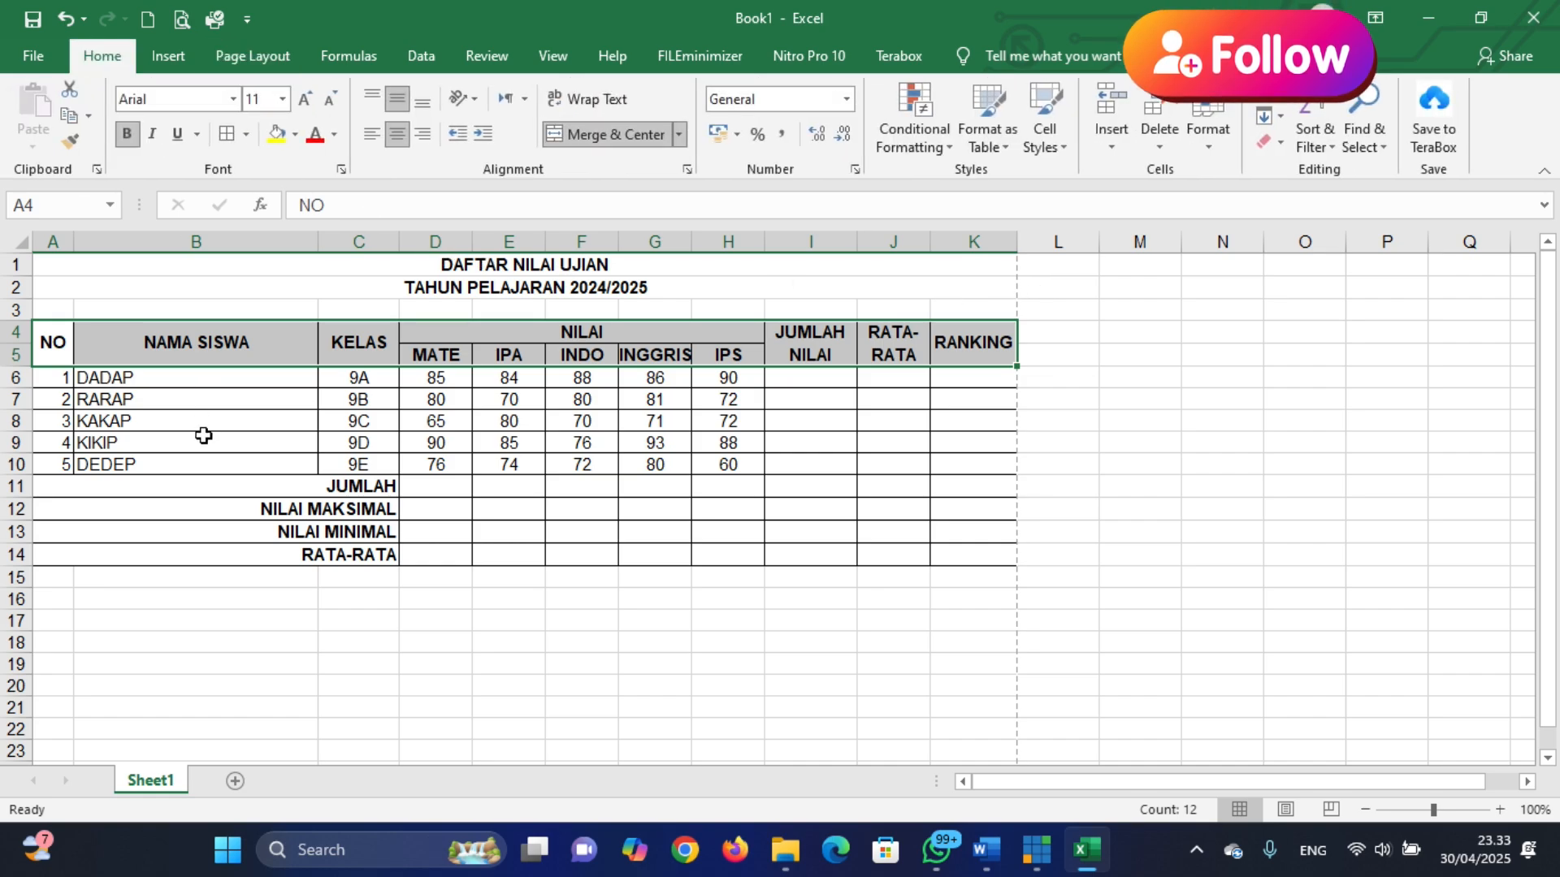
pyautogui.click(199, 440)
pyautogui.moveTo(50, 341); pyautogui.dragTo(940, 368)
pyautogui.moveTo(171, 485); pyautogui.dragTo(961, 560)
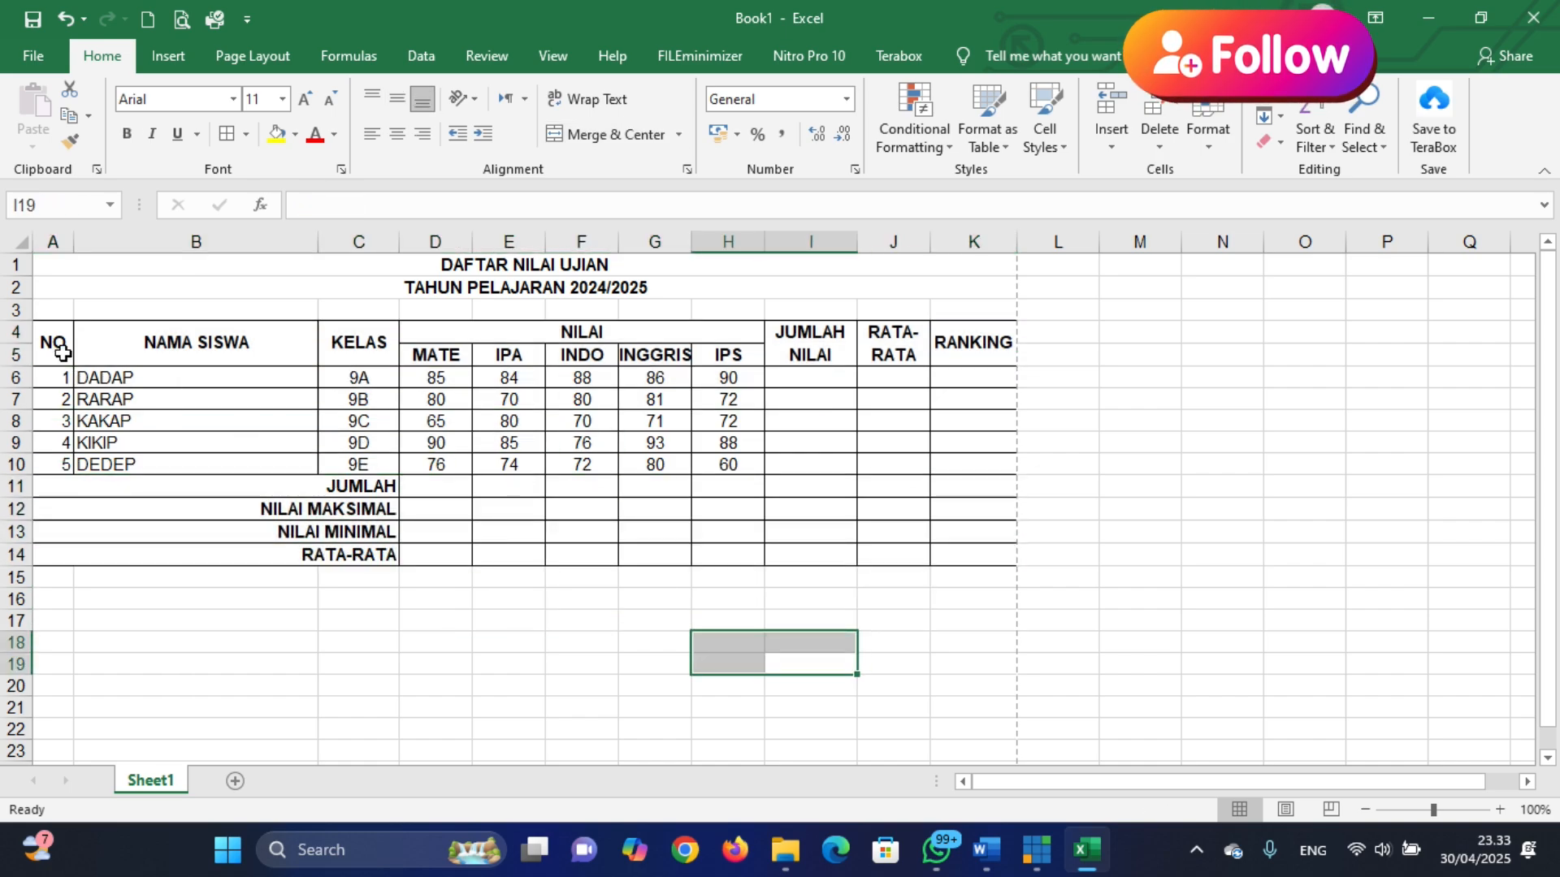
pyautogui.moveTo(54, 342); pyautogui.dragTo(947, 351)
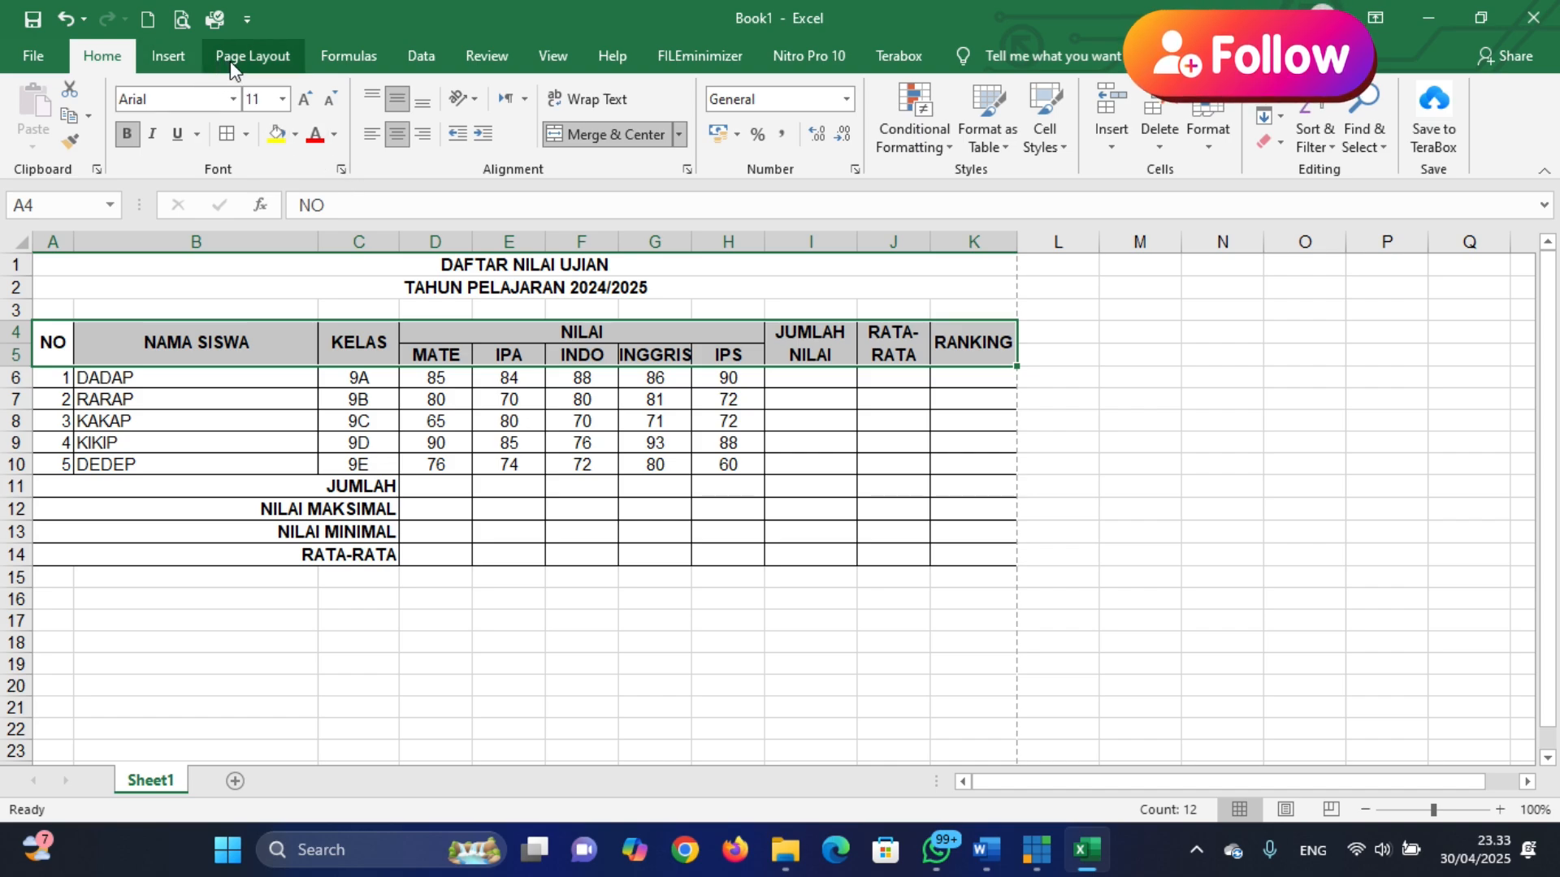
pyautogui.click(248, 134)
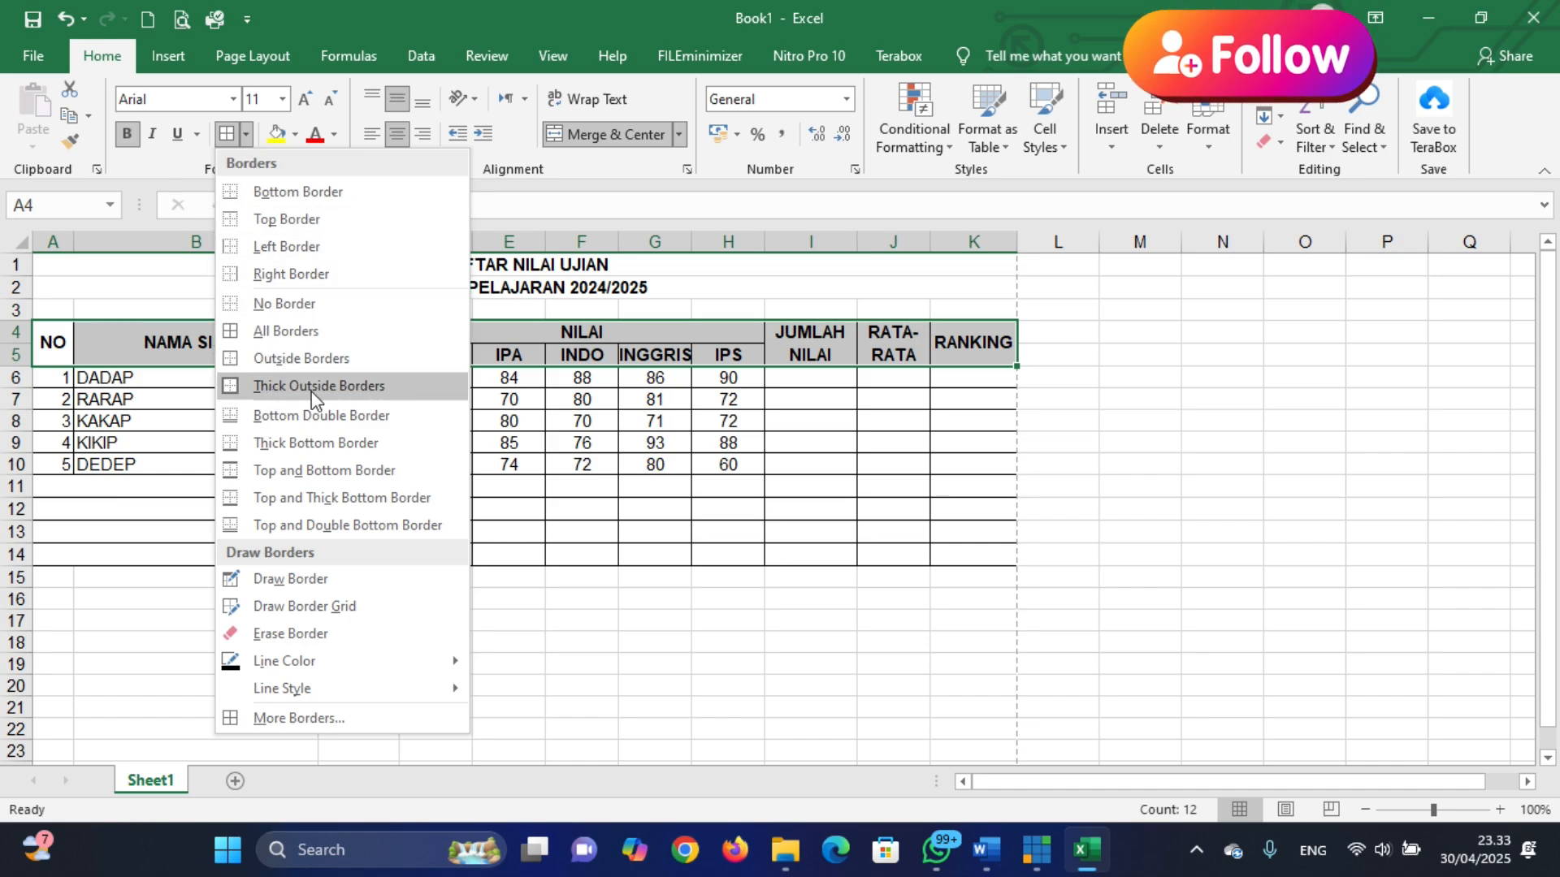
pyautogui.click(241, 396)
pyautogui.click(251, 602)
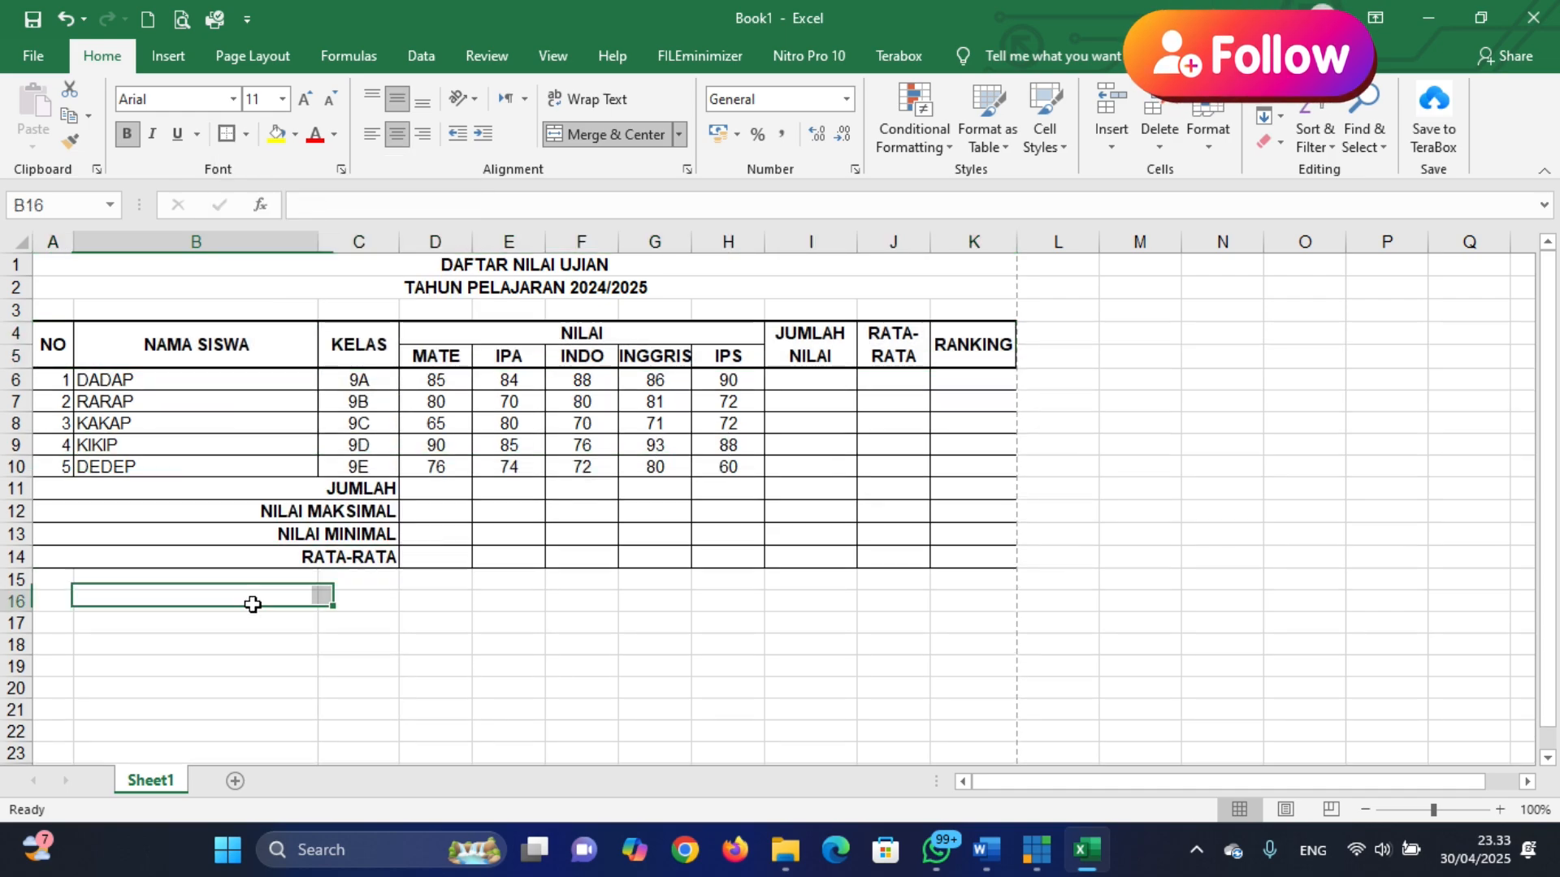
# Apply thick outside borders to the table body below the header, A6:K14
pyautogui.moveTo(84, 487); pyautogui.dragTo(961, 550)
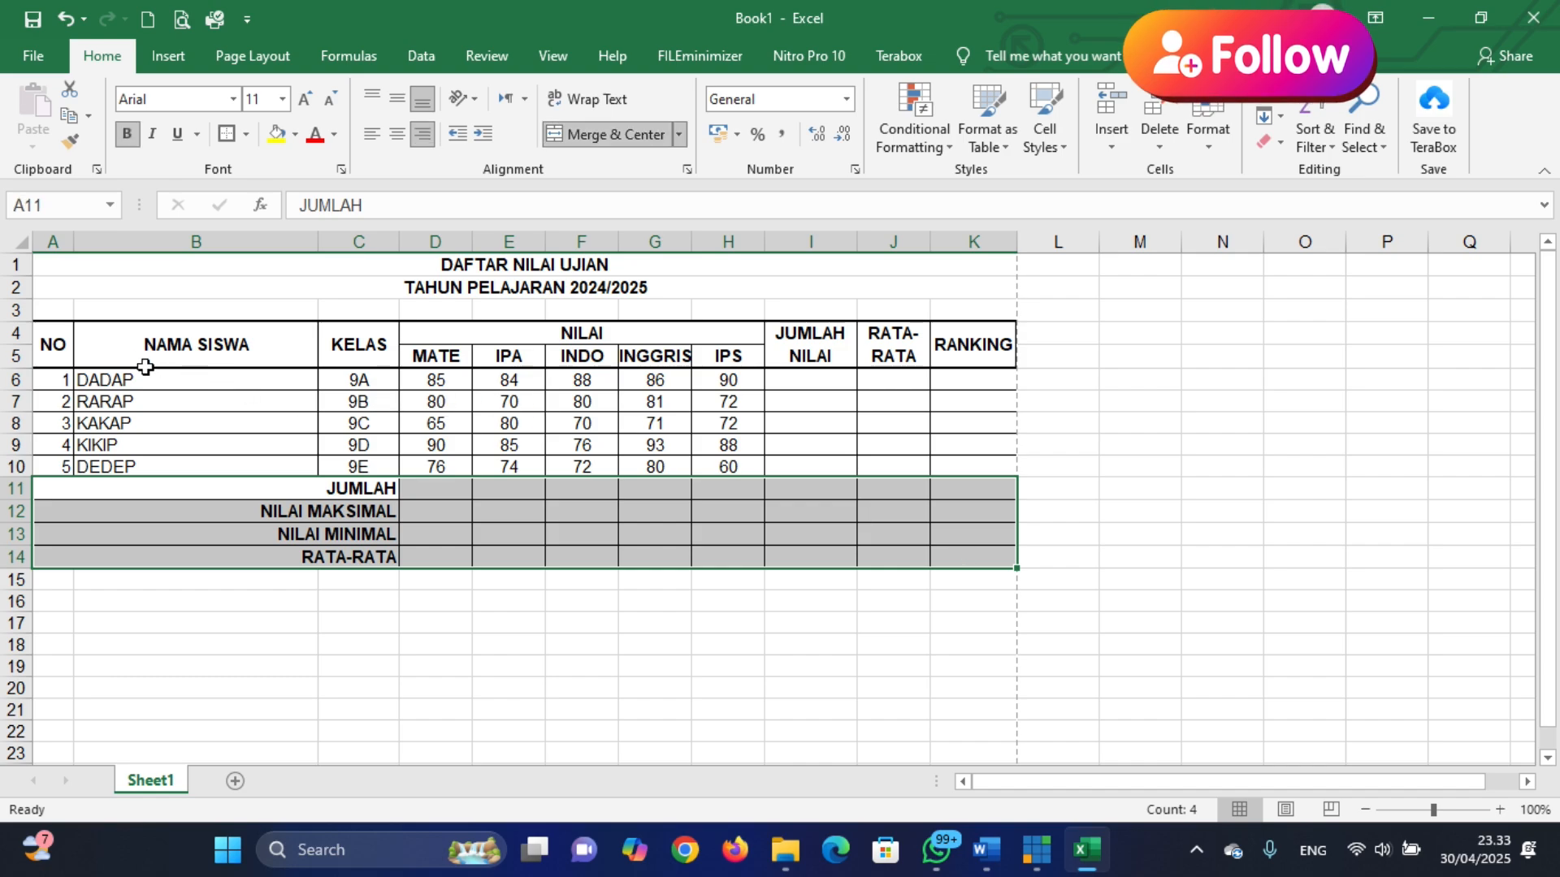
pyautogui.moveTo(44, 382); pyautogui.dragTo(965, 556)
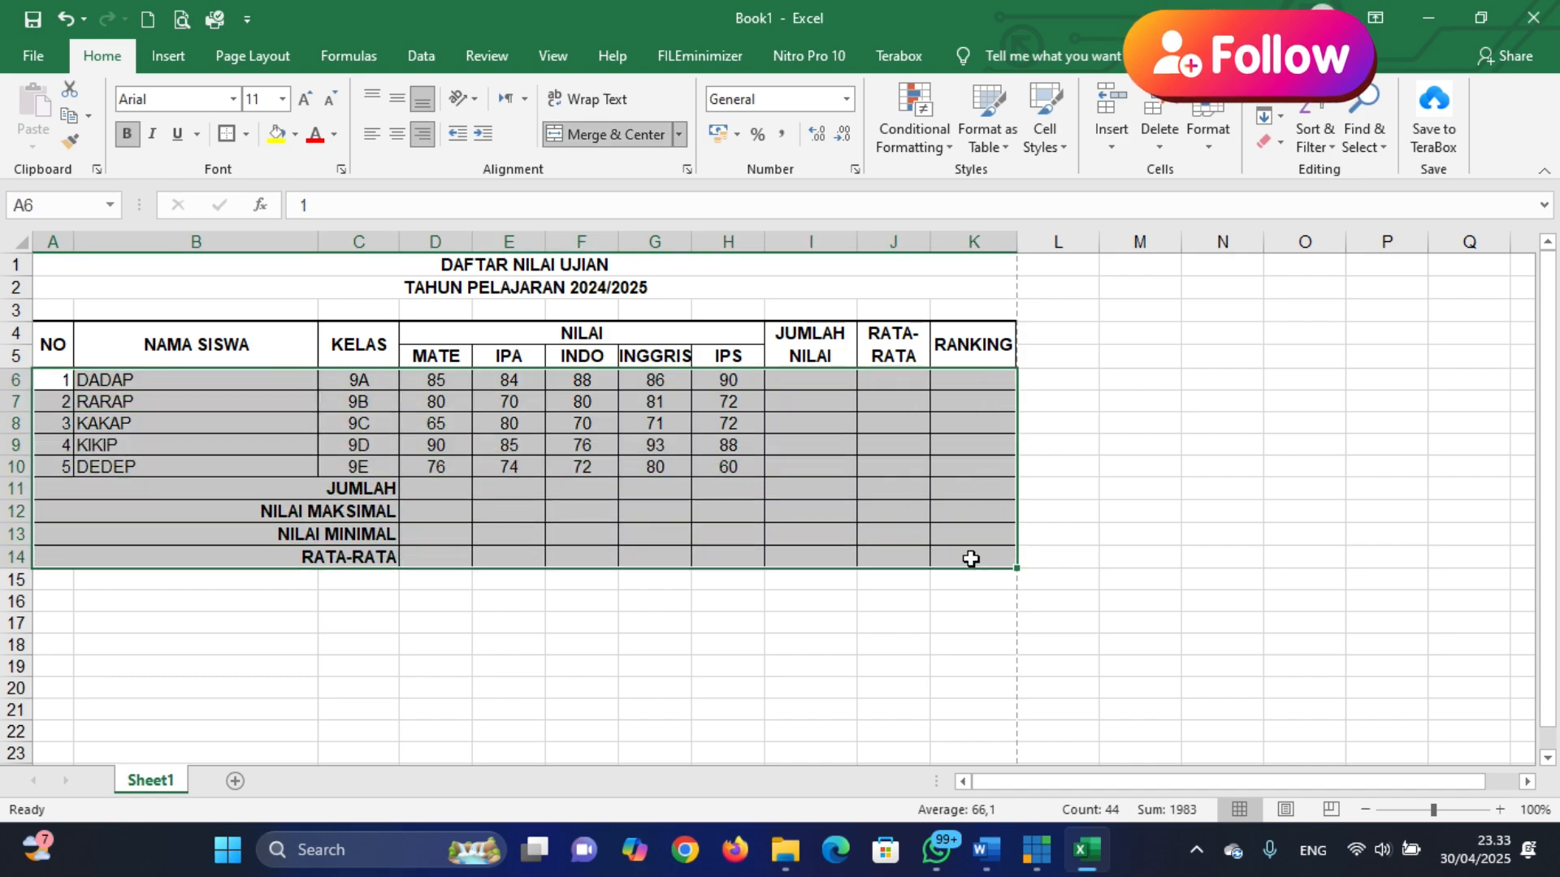
pyautogui.click(569, 623)
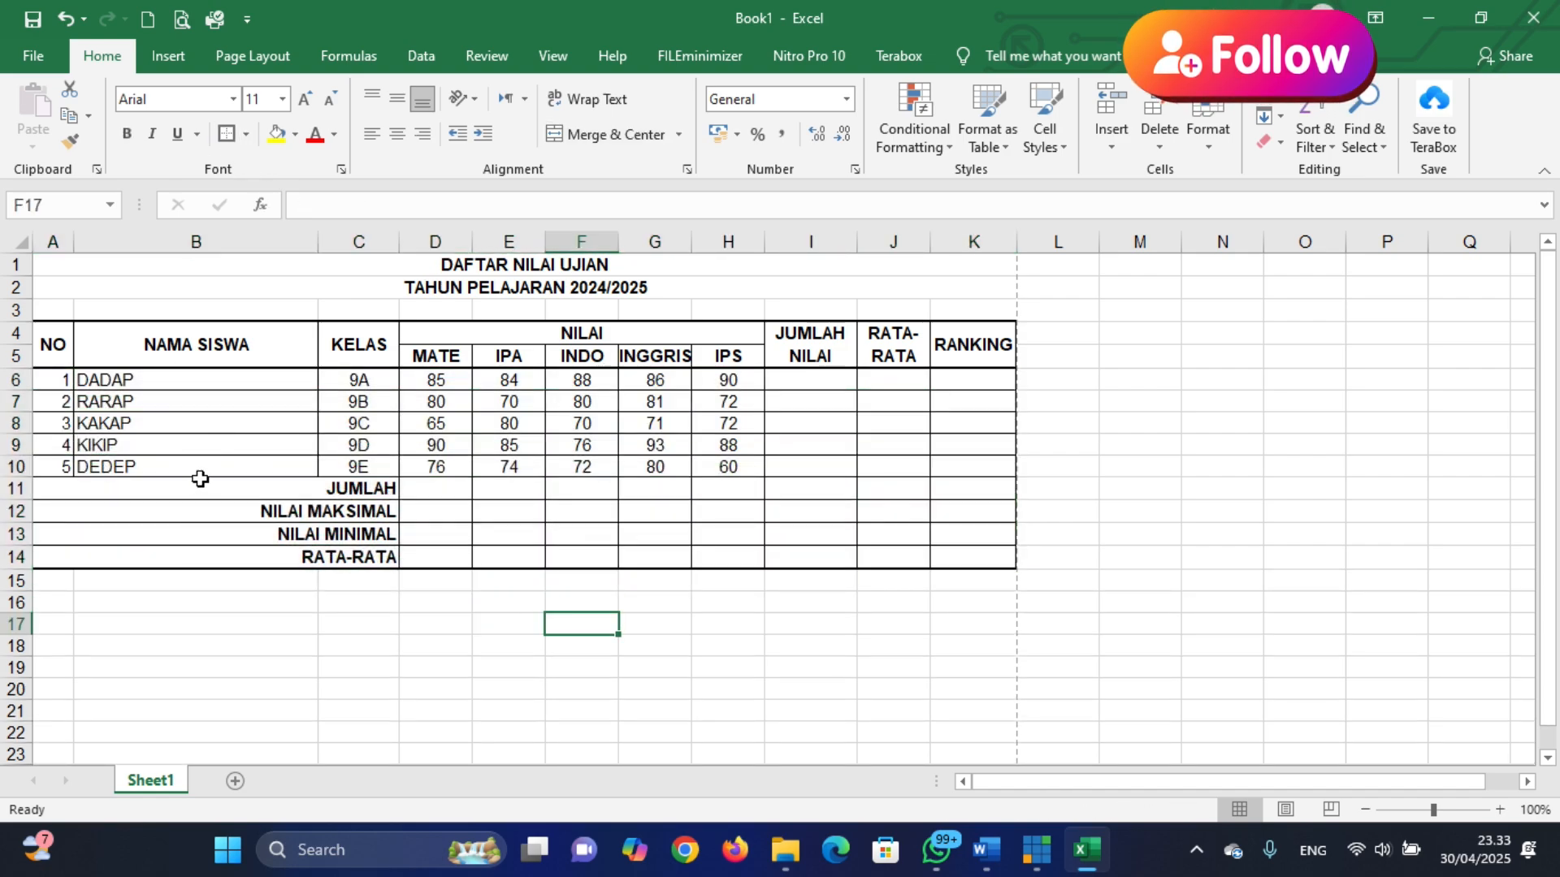
# Apply thick outside borders to the summary rows, A11:K14
pyautogui.moveTo(200, 479); pyautogui.dragTo(963, 555)
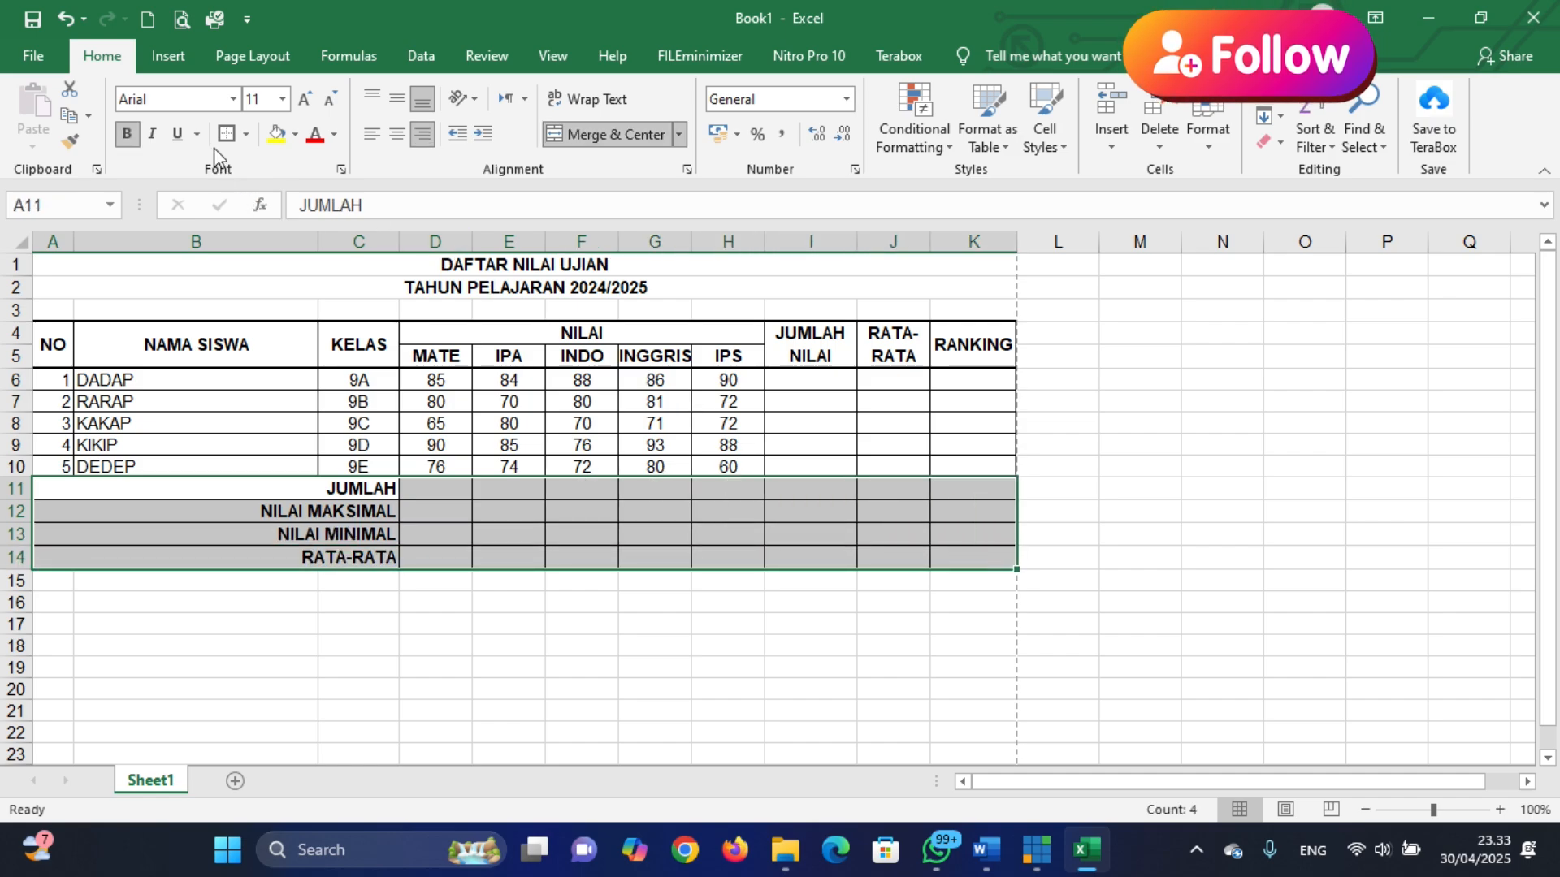
pyautogui.click(655, 668)
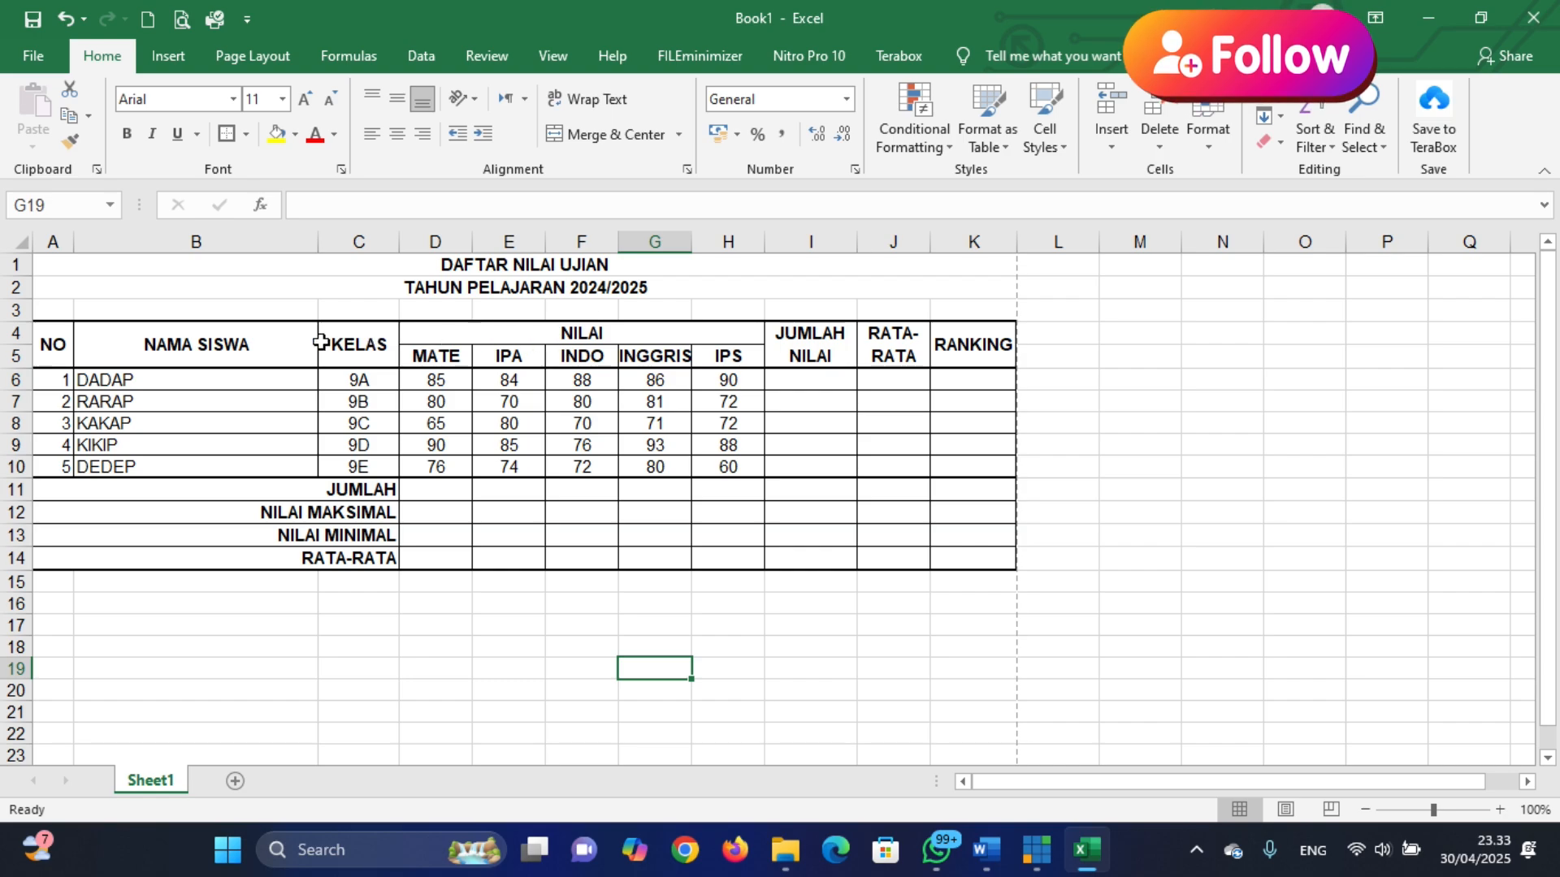
# Center the row numbers in A6:A10 horizontally
pyautogui.moveTo(68, 380); pyautogui.dragTo(68, 467)
pyautogui.click(397, 135)
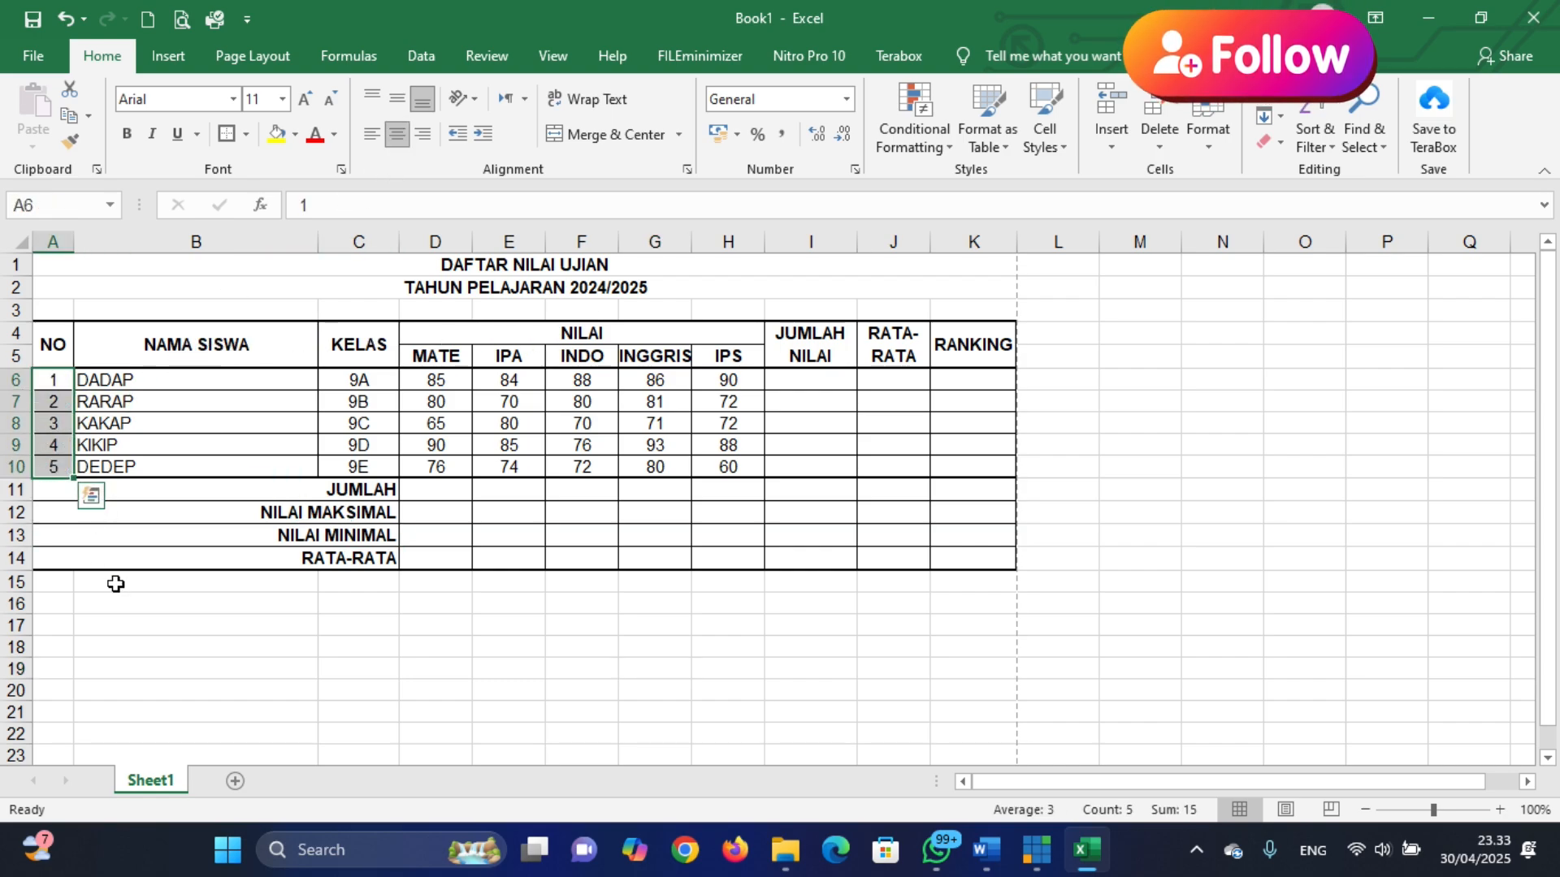
pyautogui.click(163, 648)
pyautogui.moveTo(170, 362); pyautogui.dragTo(181, 466)
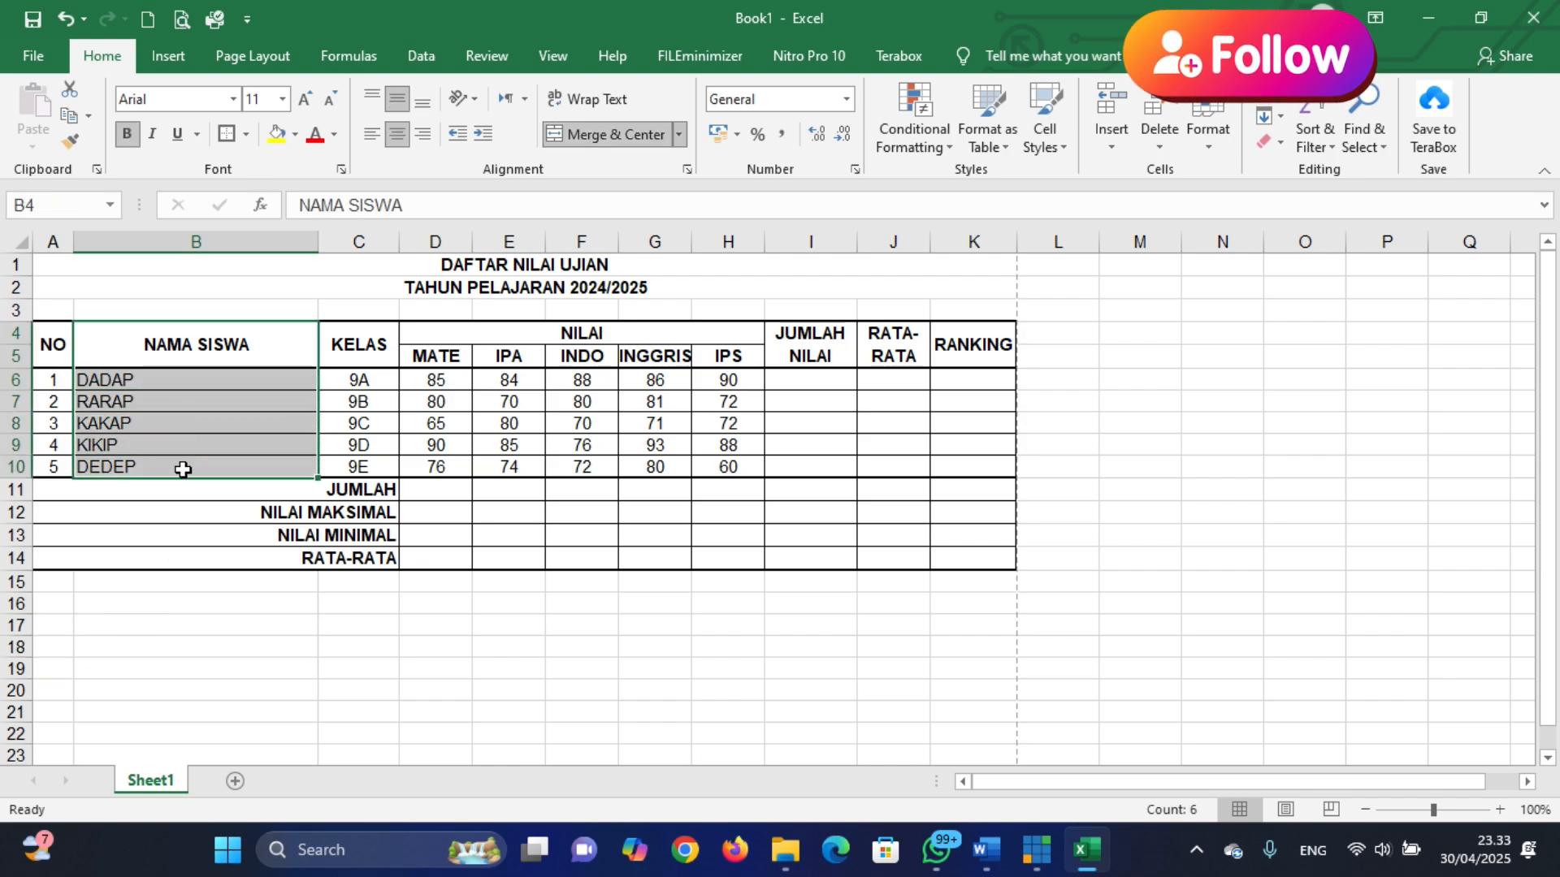
pyautogui.click(236, 644)
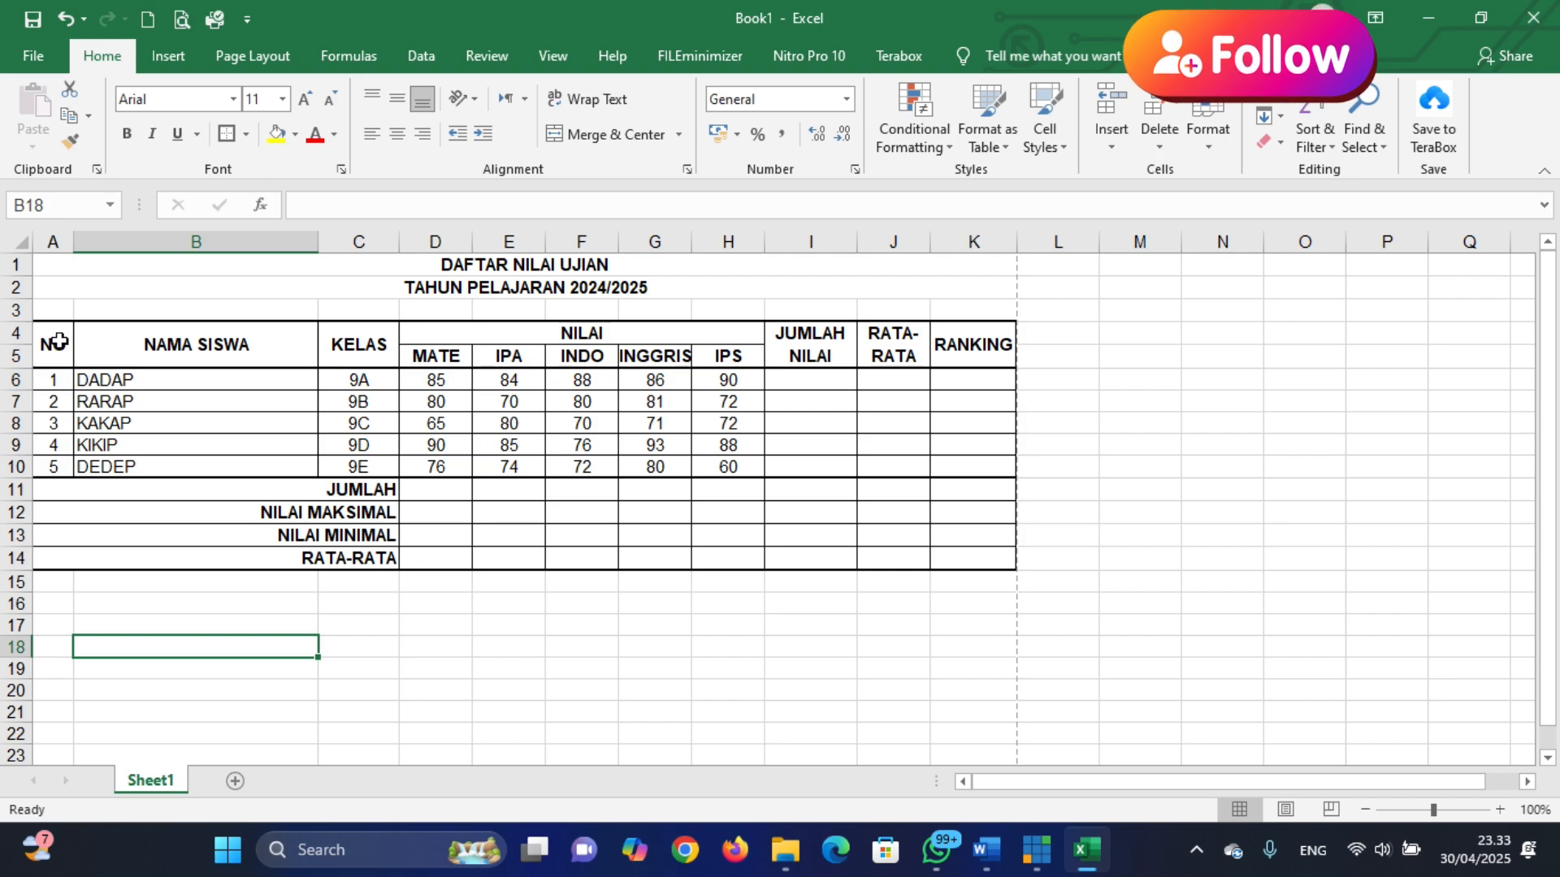
# Fill the table's header rows, A4:K5, with light blue
pyautogui.moveTo(52, 338); pyautogui.dragTo(951, 342)
pyautogui.click(278, 136)
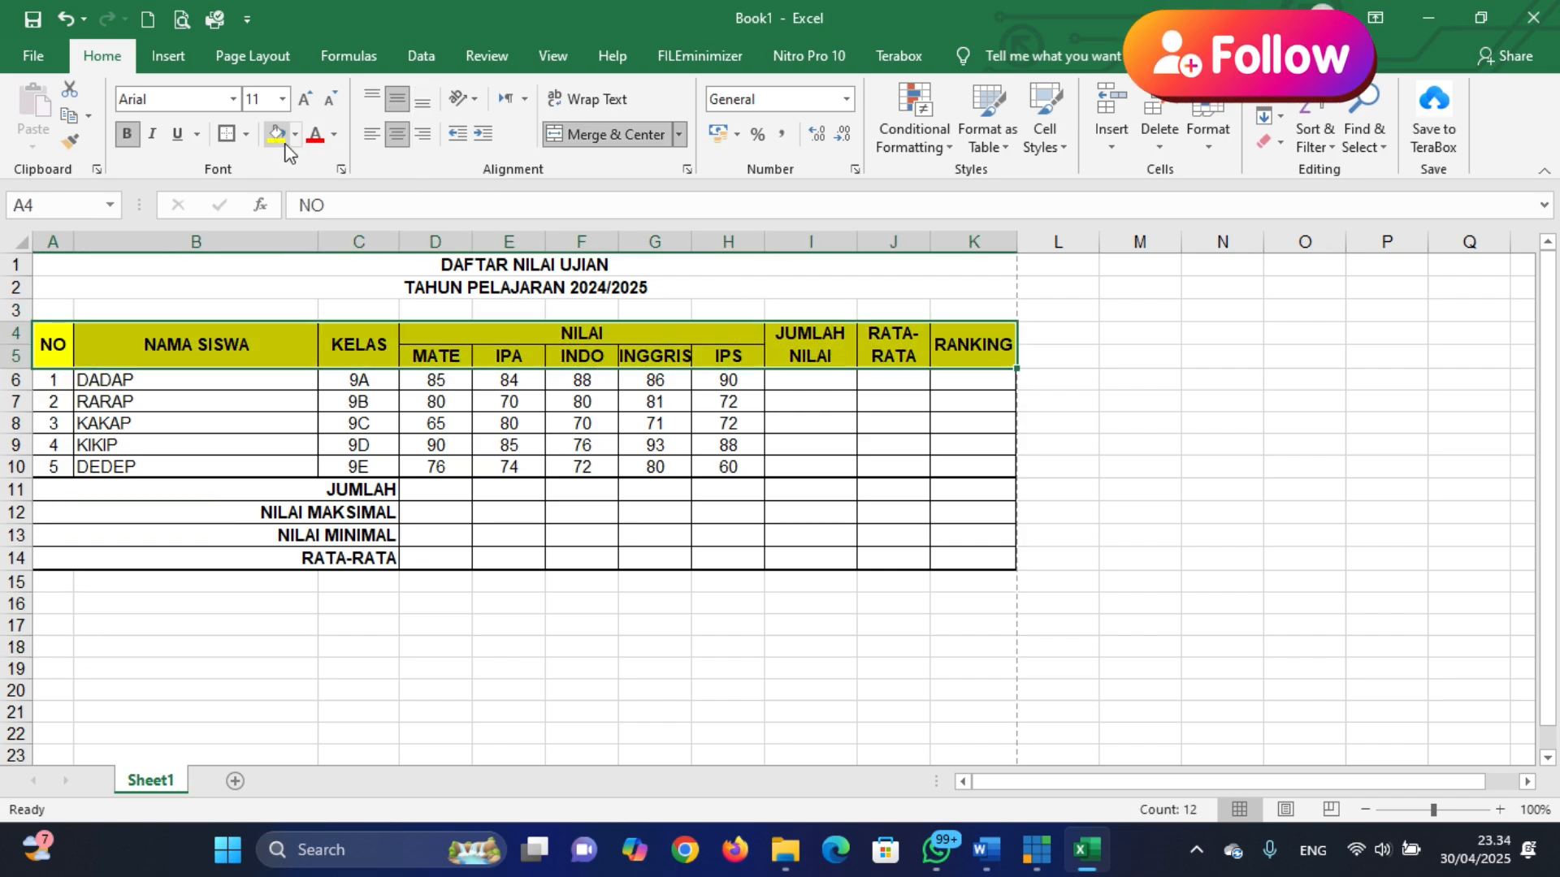
pyautogui.click(294, 138)
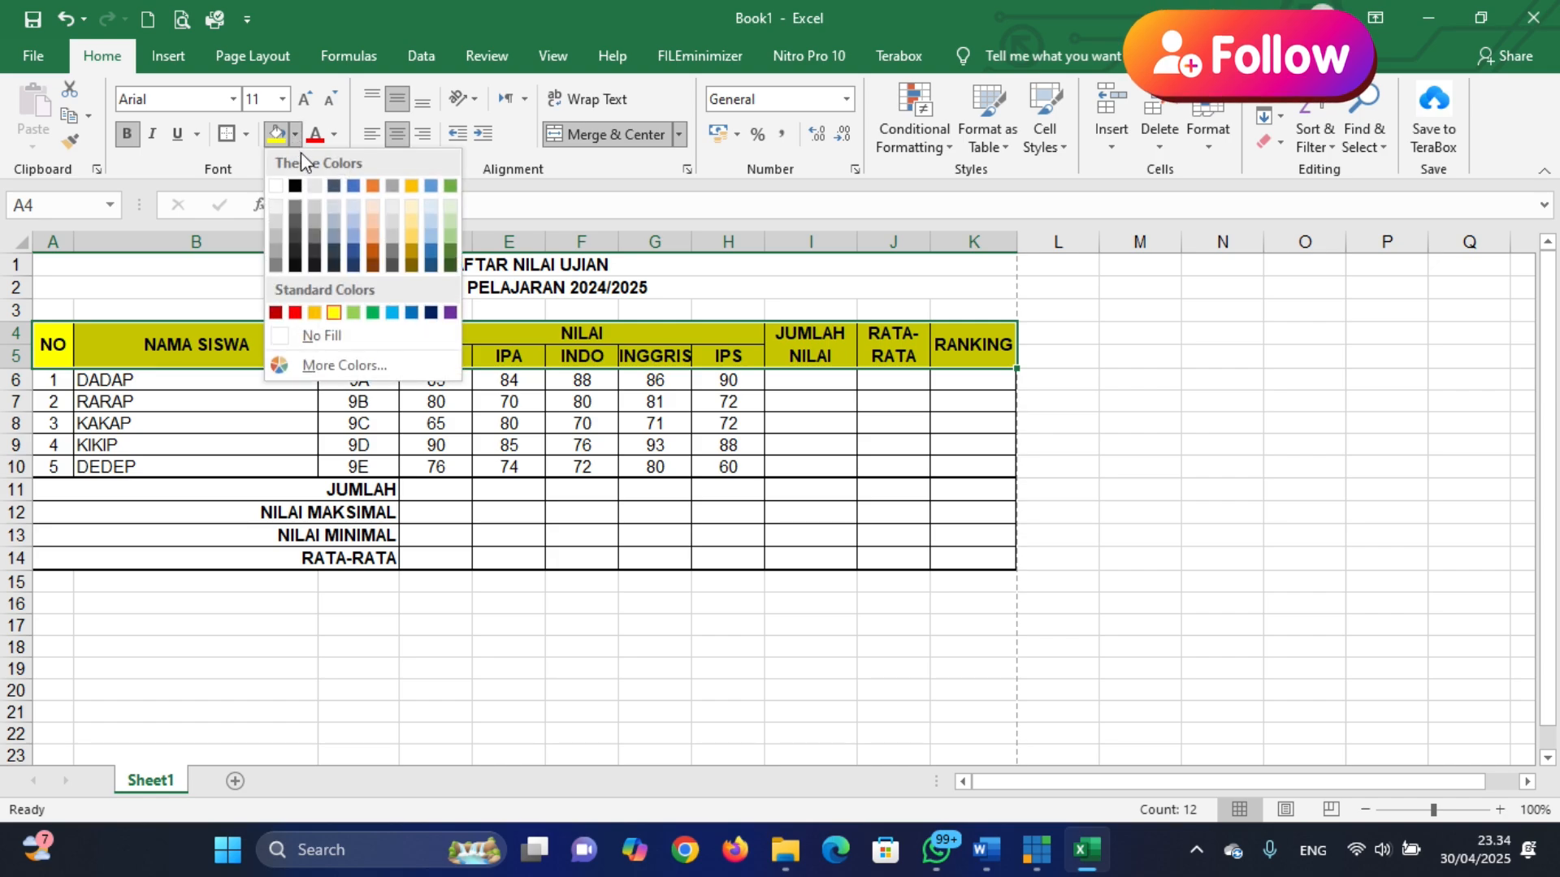
pyautogui.click(433, 205)
pyautogui.click(479, 624)
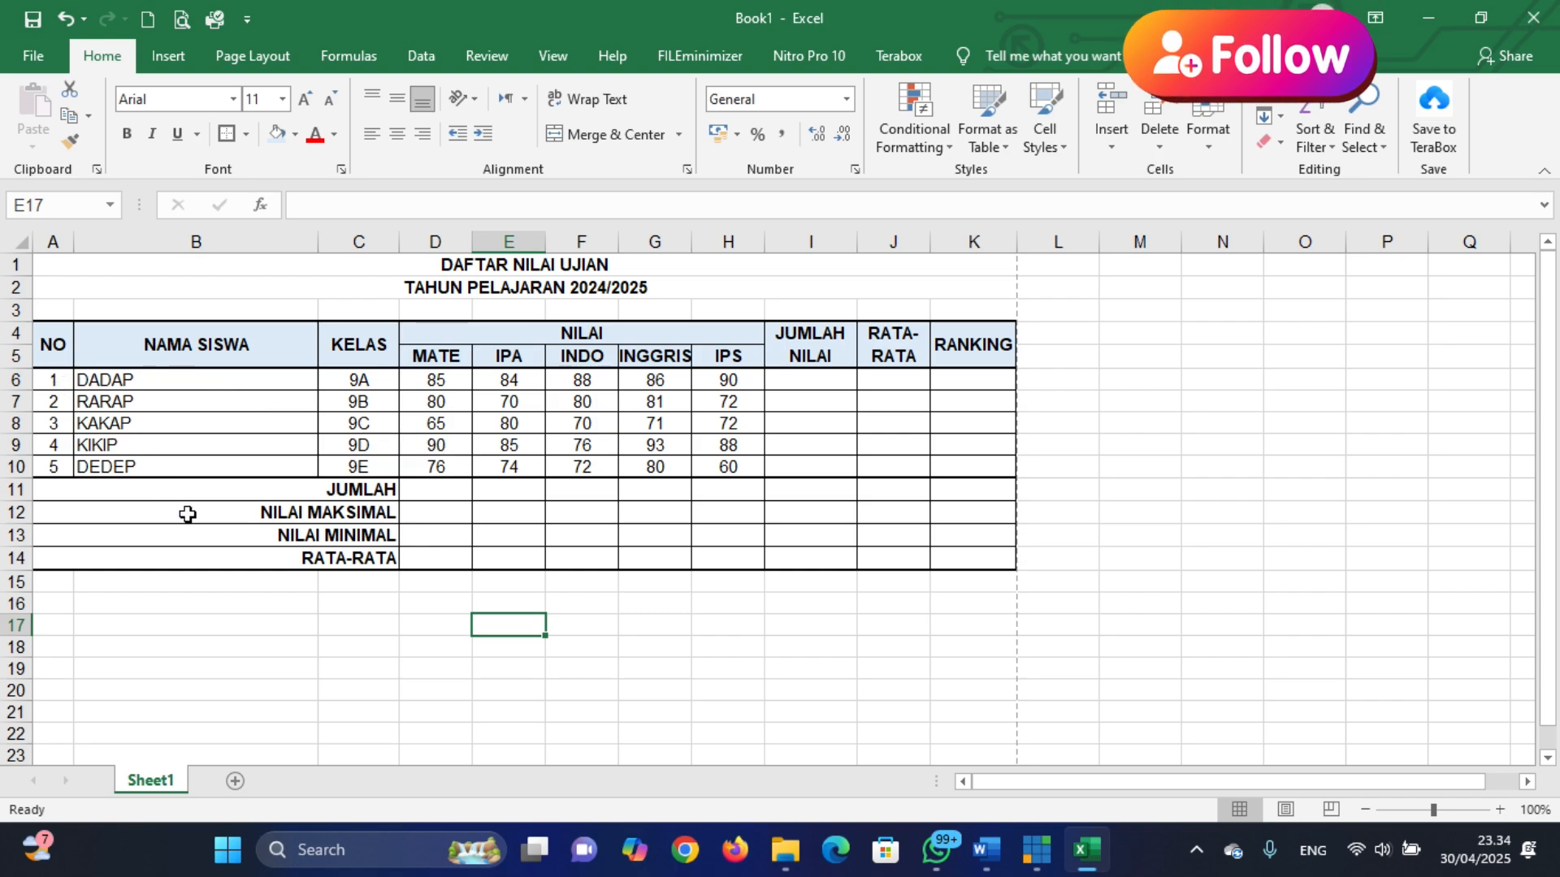
# Fill the summary rows, A11:K14, with light grey
pyautogui.moveTo(254, 499); pyautogui.dragTo(961, 547)
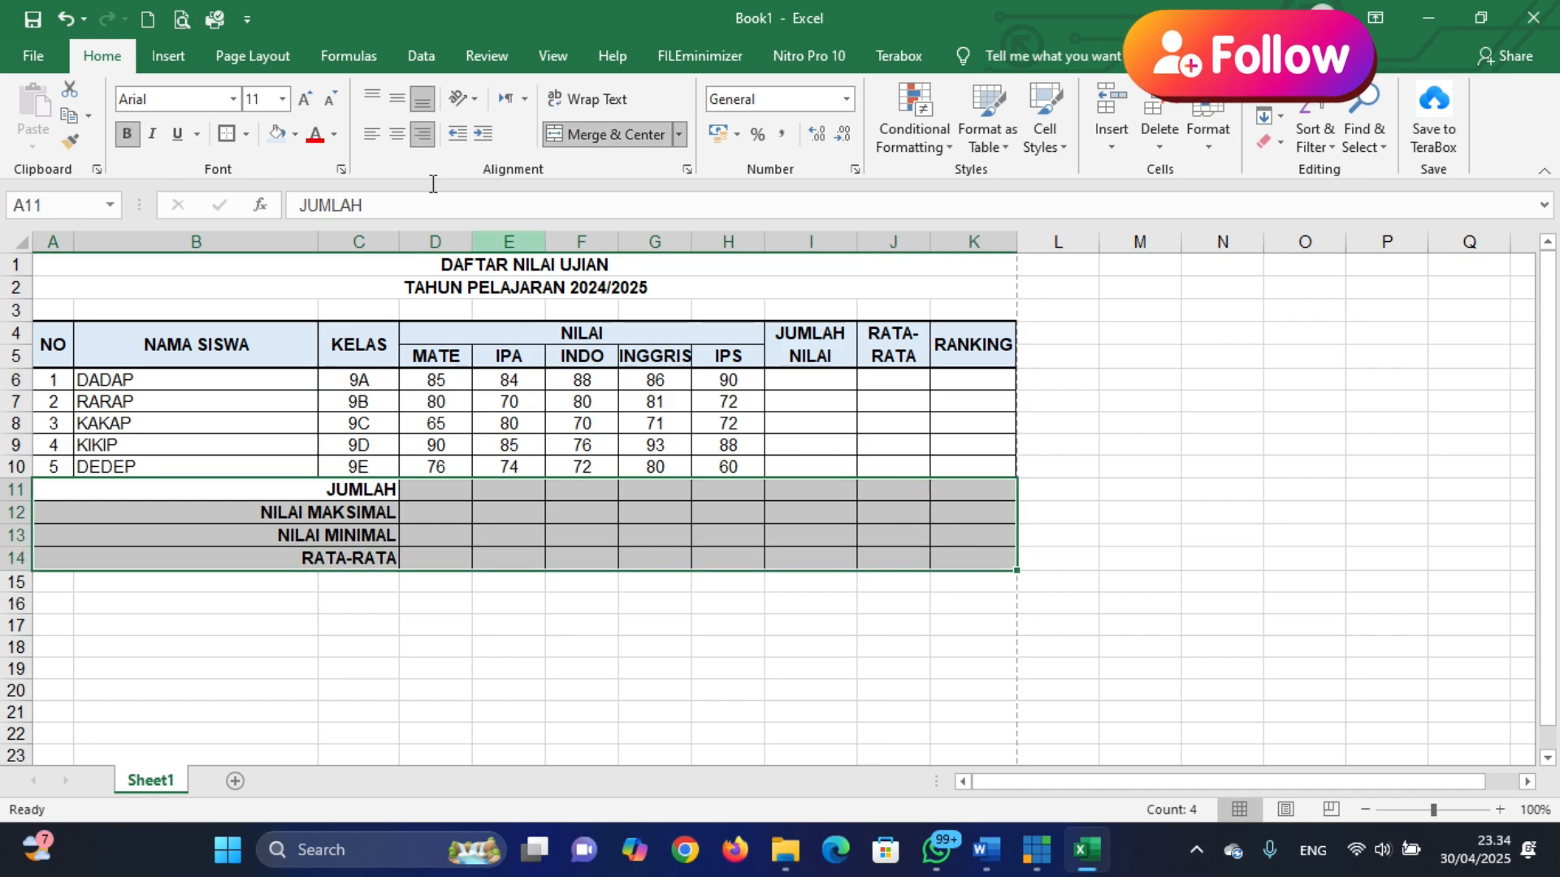
pyautogui.click(295, 135)
pyautogui.click(281, 207)
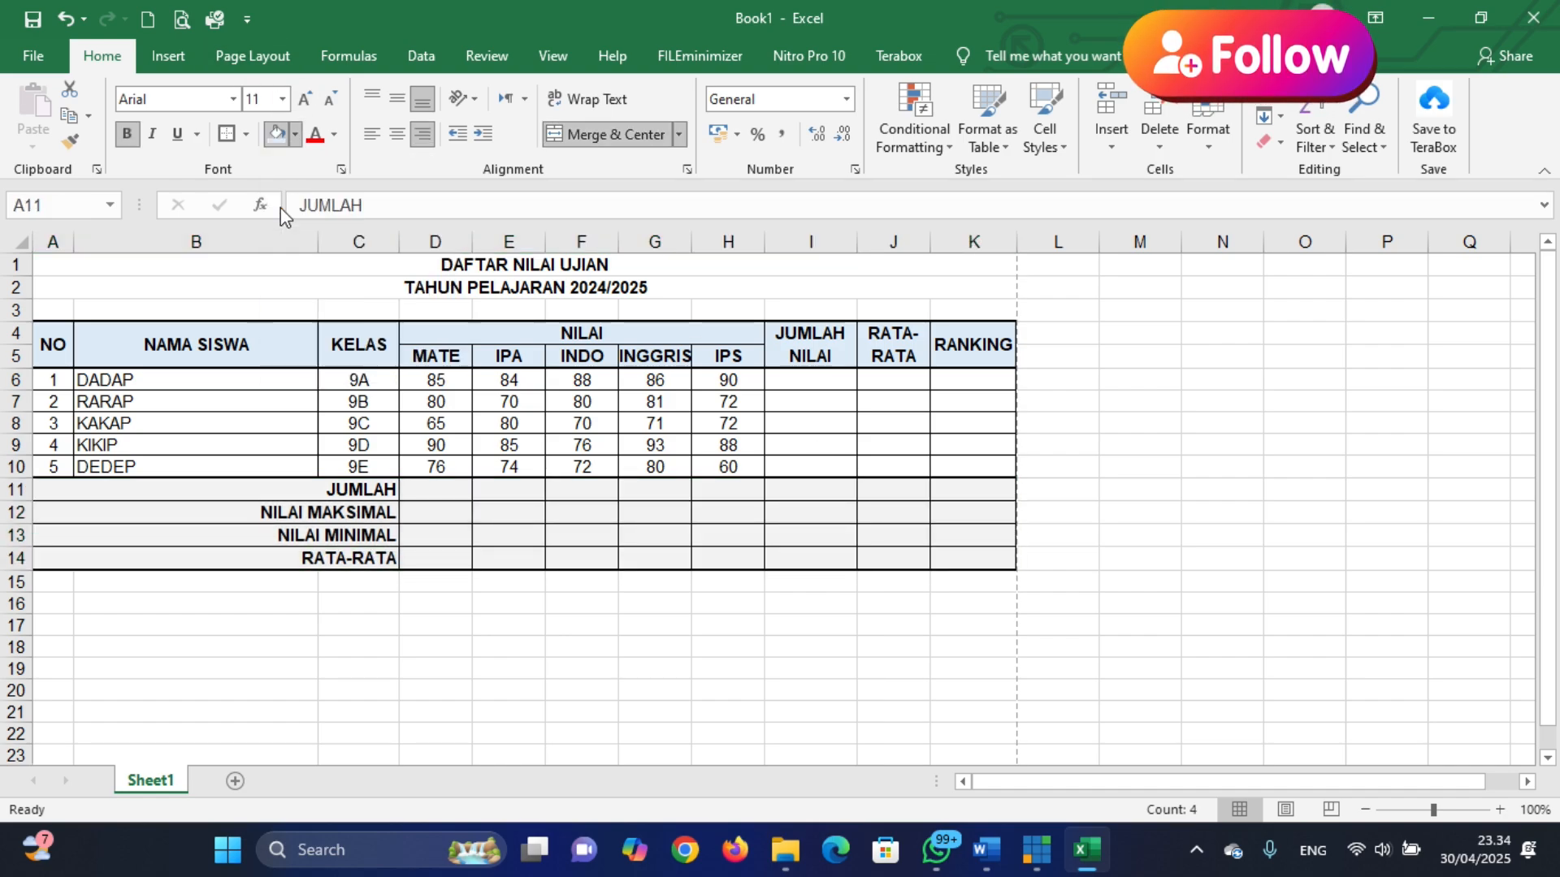
pyautogui.click(545, 695)
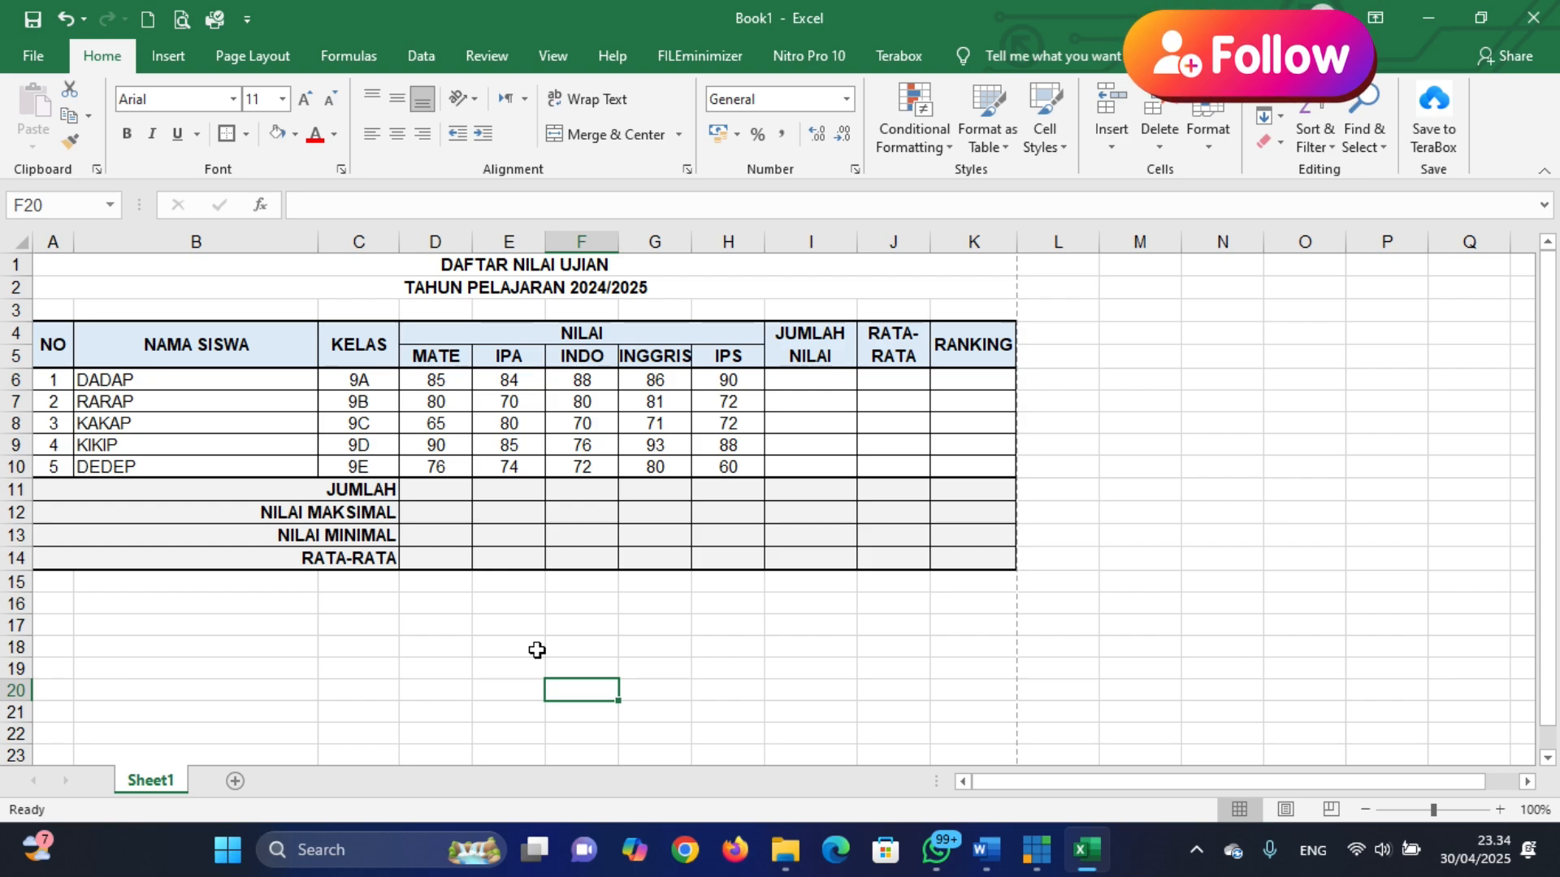
# Narrow column B, which holds NAMA SISWA, to about two thirds of its width
pyautogui.moveTo(312, 242); pyautogui.dragTo(242, 250)
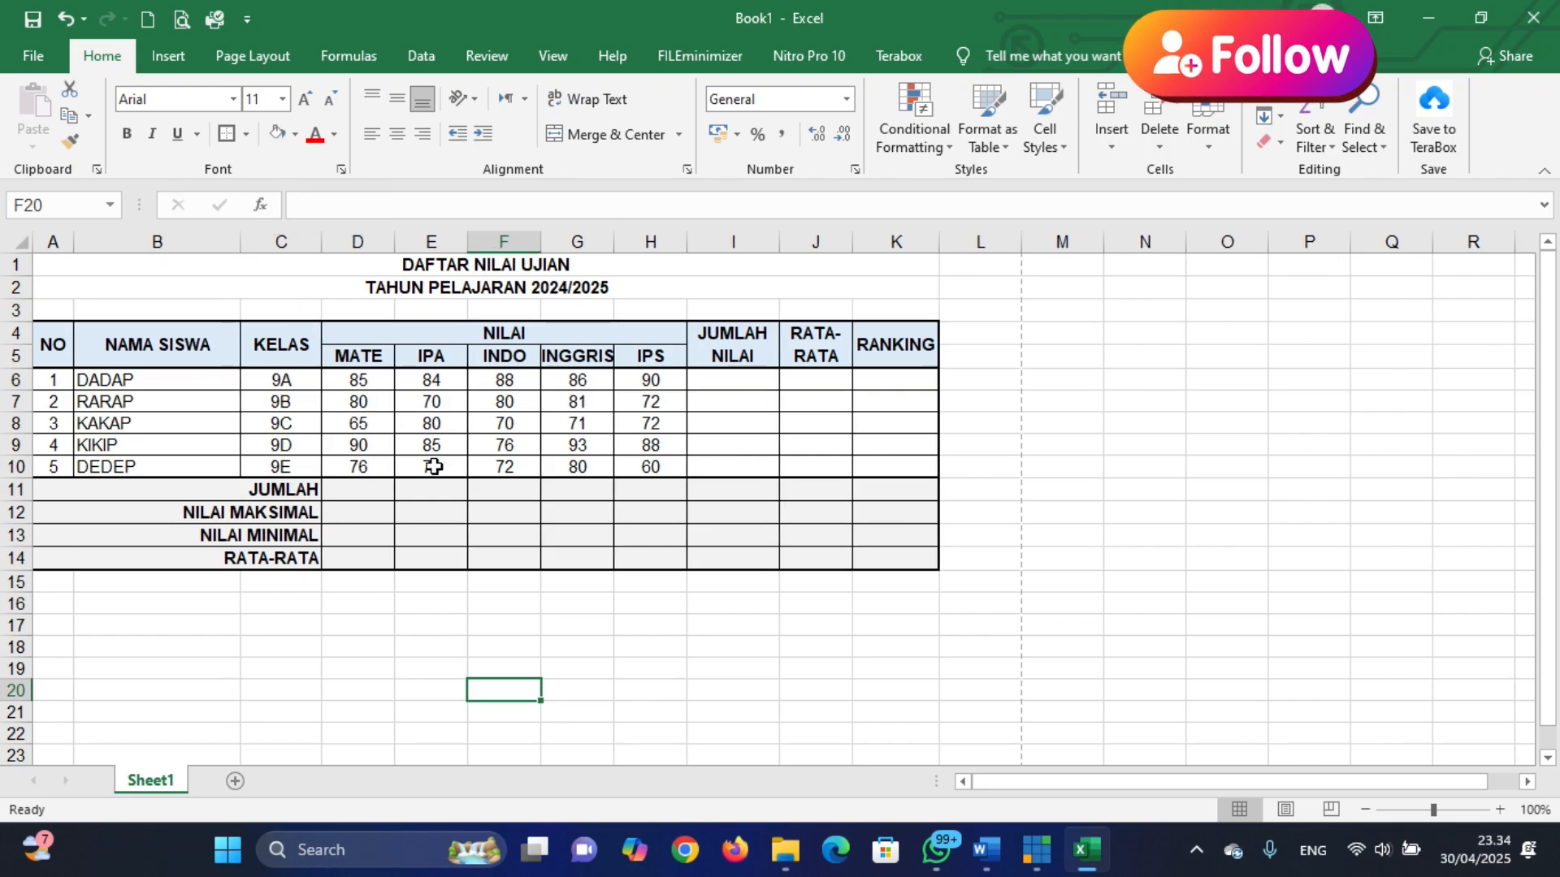
pyautogui.click(459, 646)
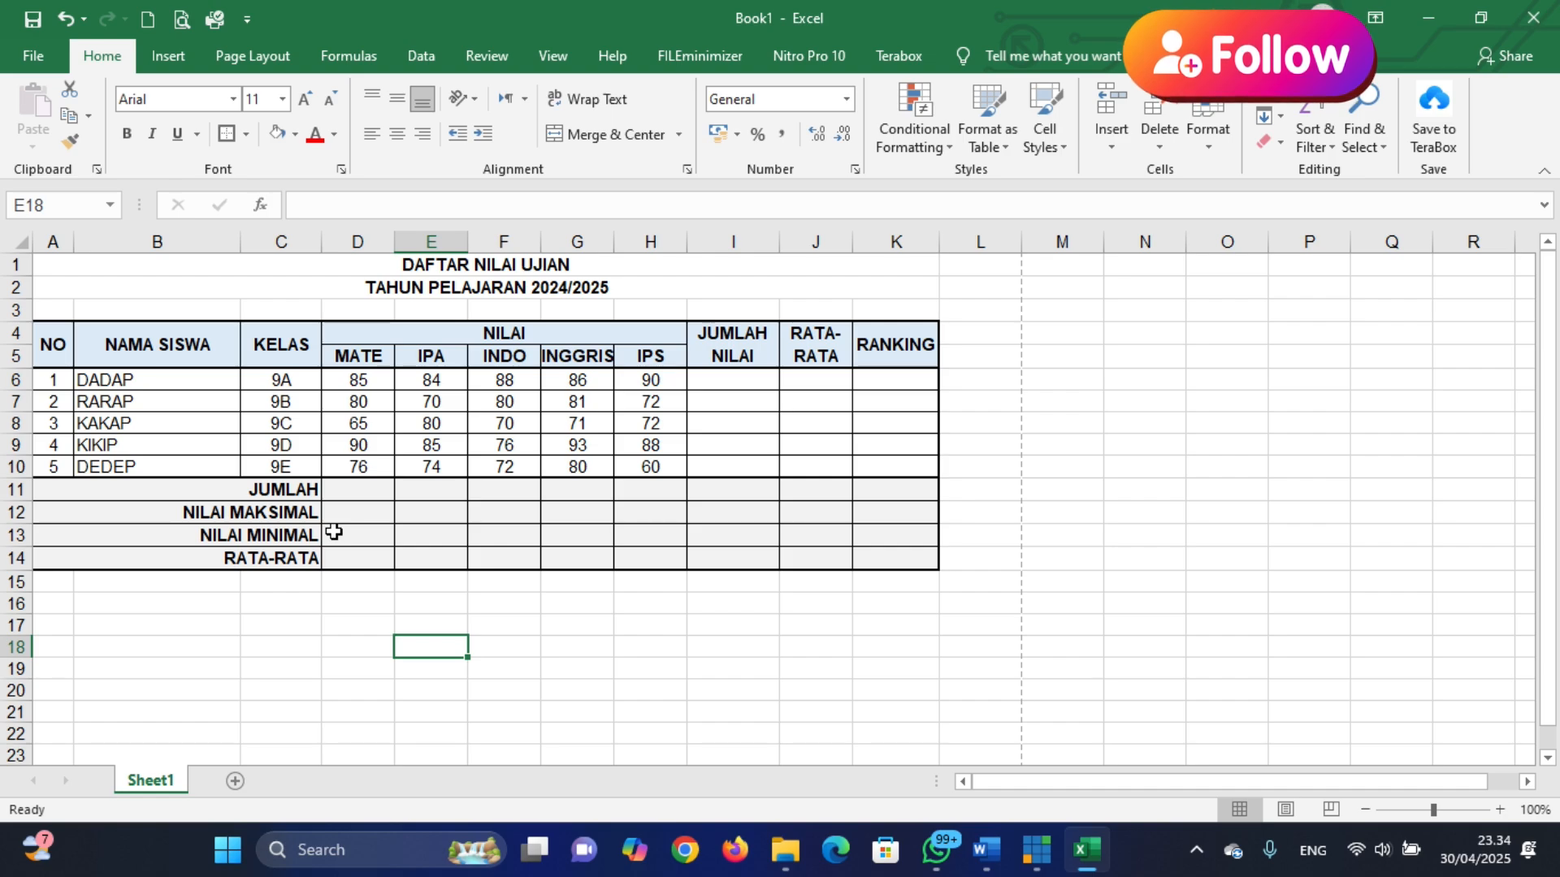
# Total the first student's five subject scores in I6 with the formula =SUM(D6:H6)
pyautogui.click(742, 382)
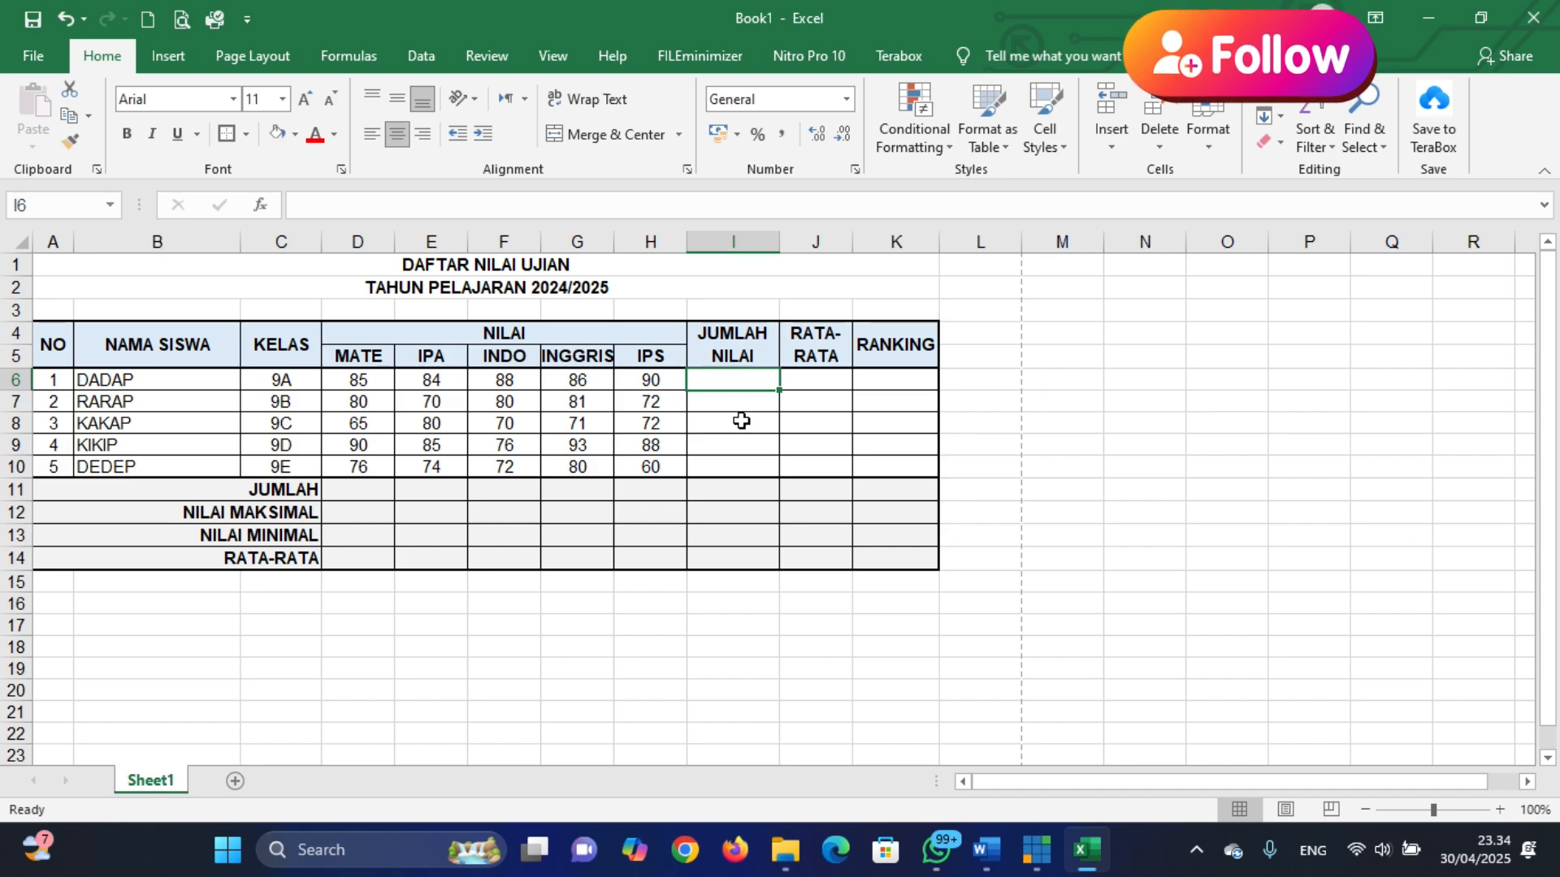
pyautogui.write('=')
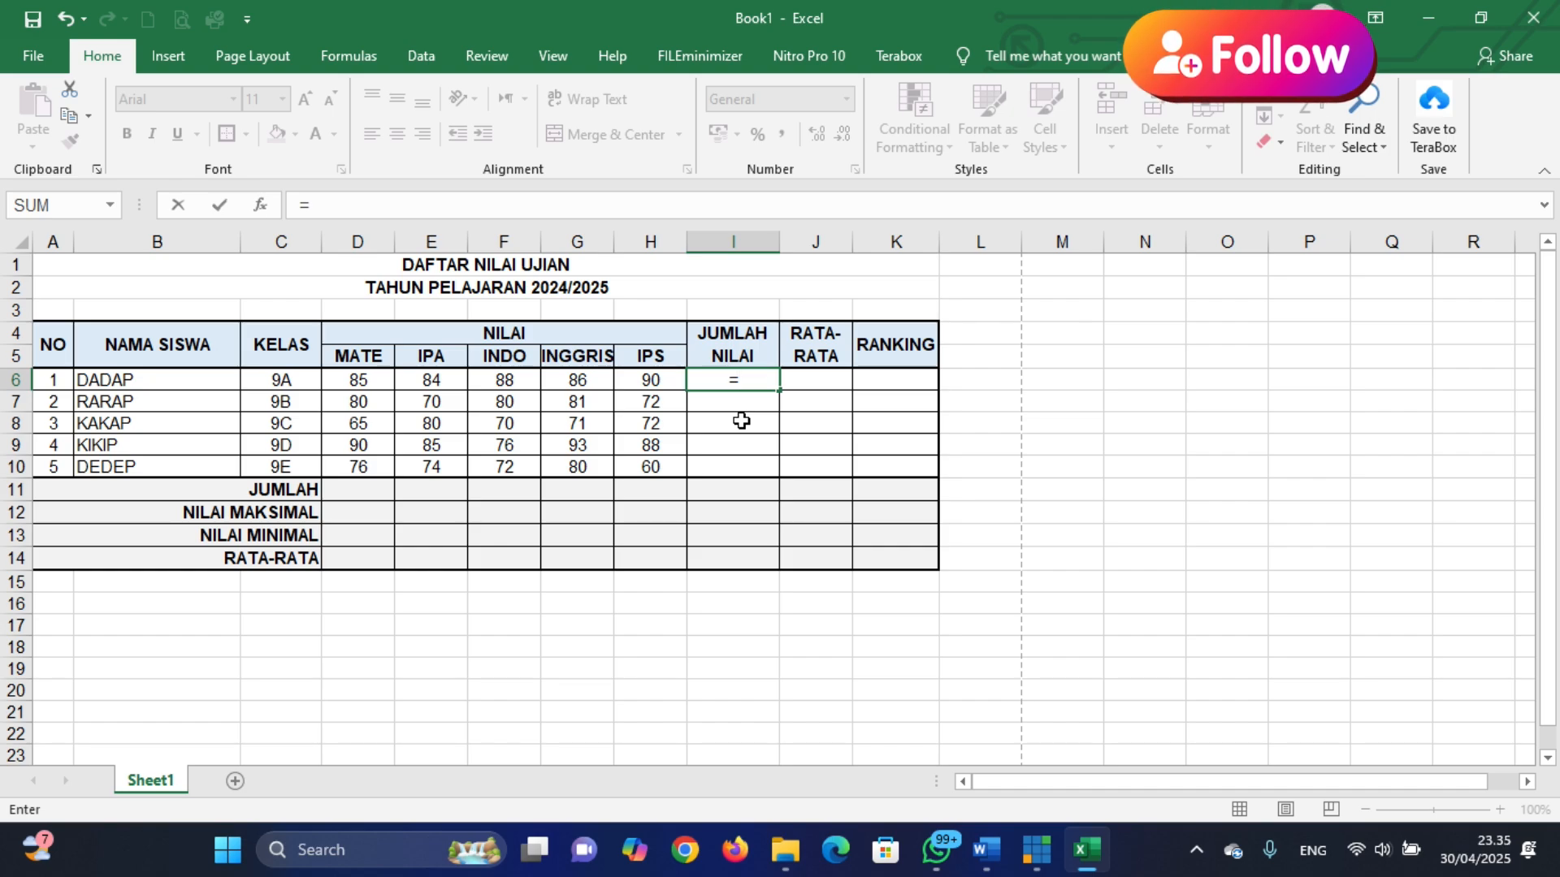
pyautogui.write('SUM')
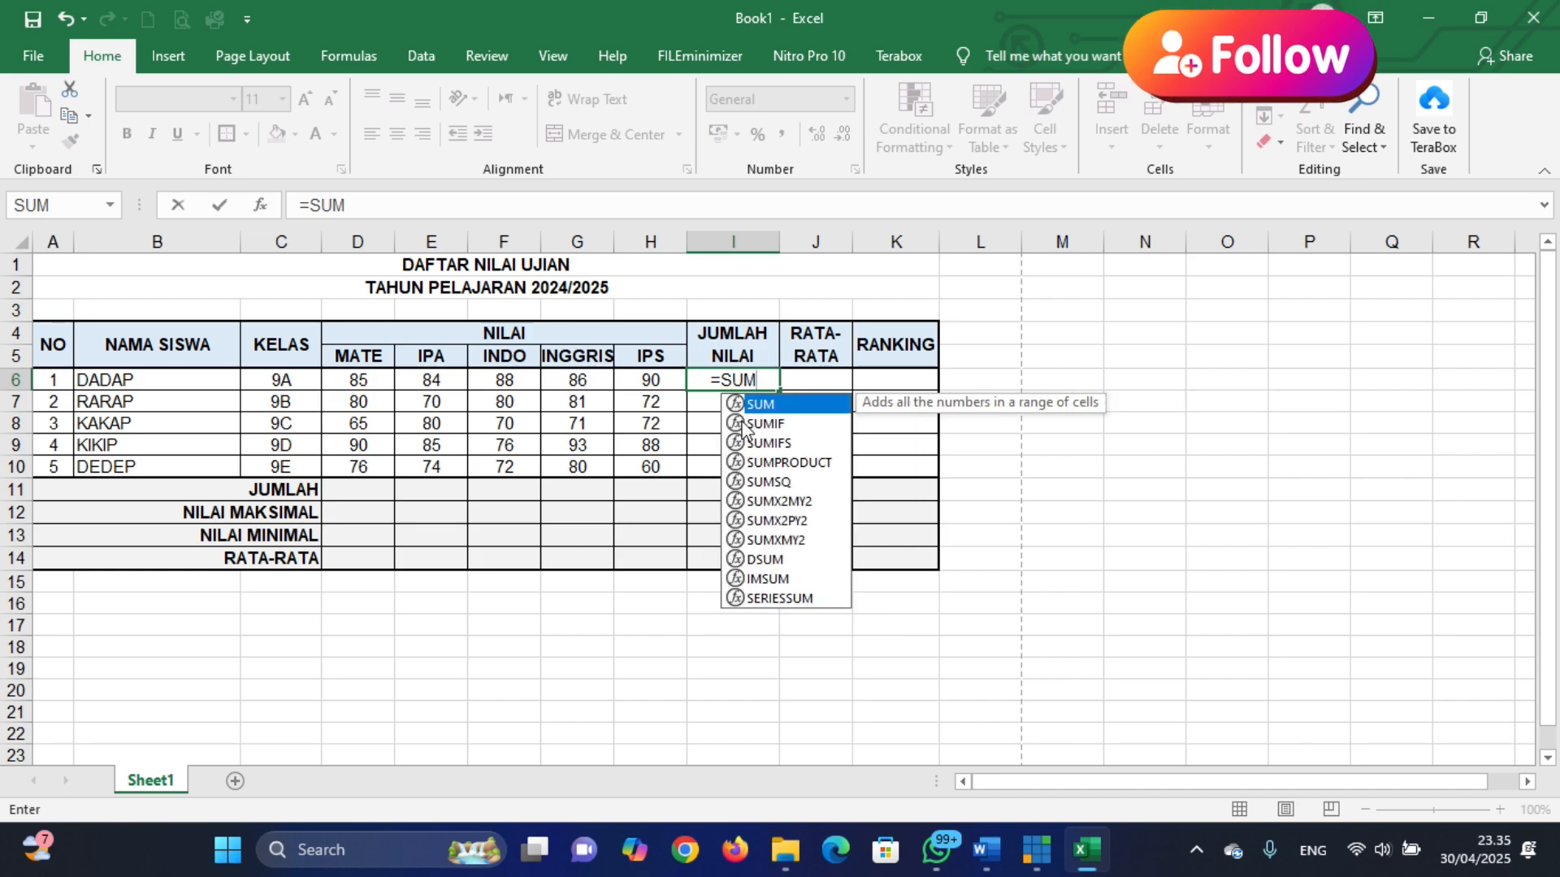
pyautogui.write('(')
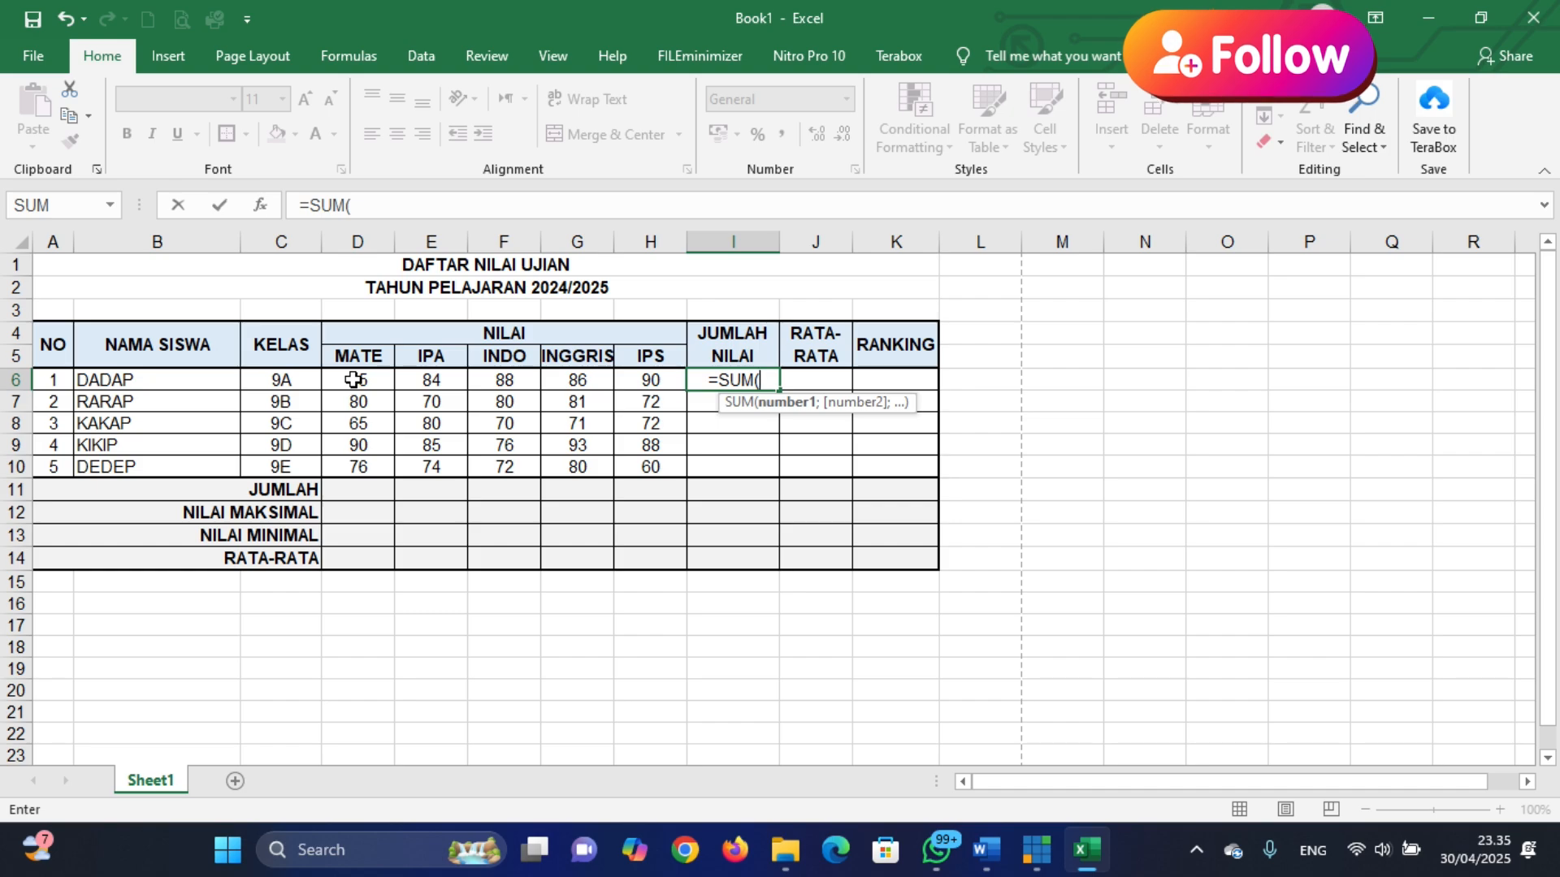
pyautogui.click(354, 380)
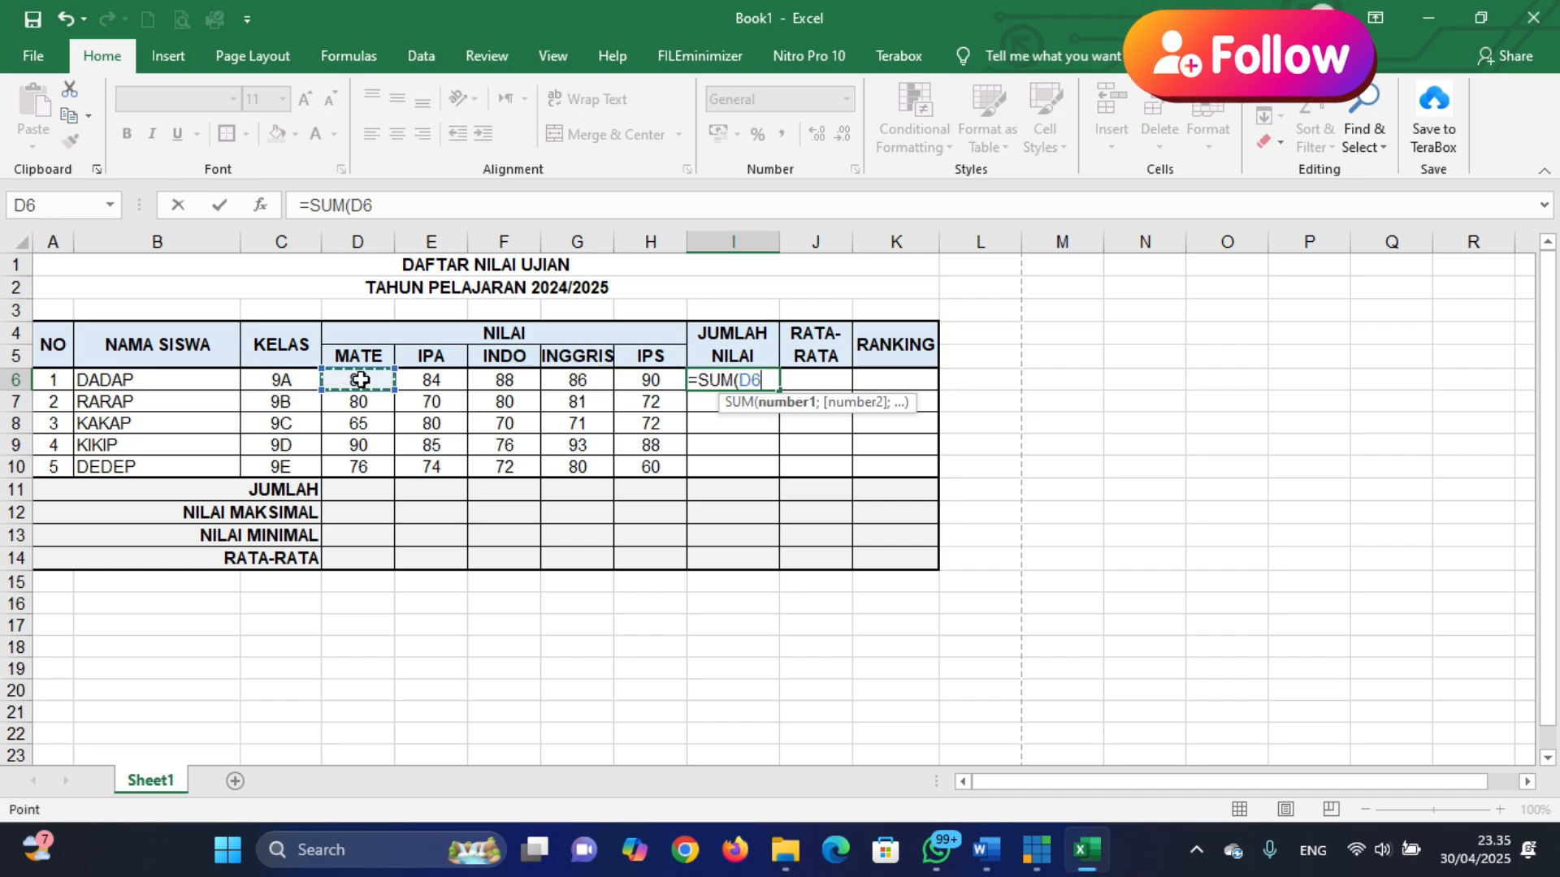
pyautogui.moveTo(373, 380); pyautogui.dragTo(633, 377)
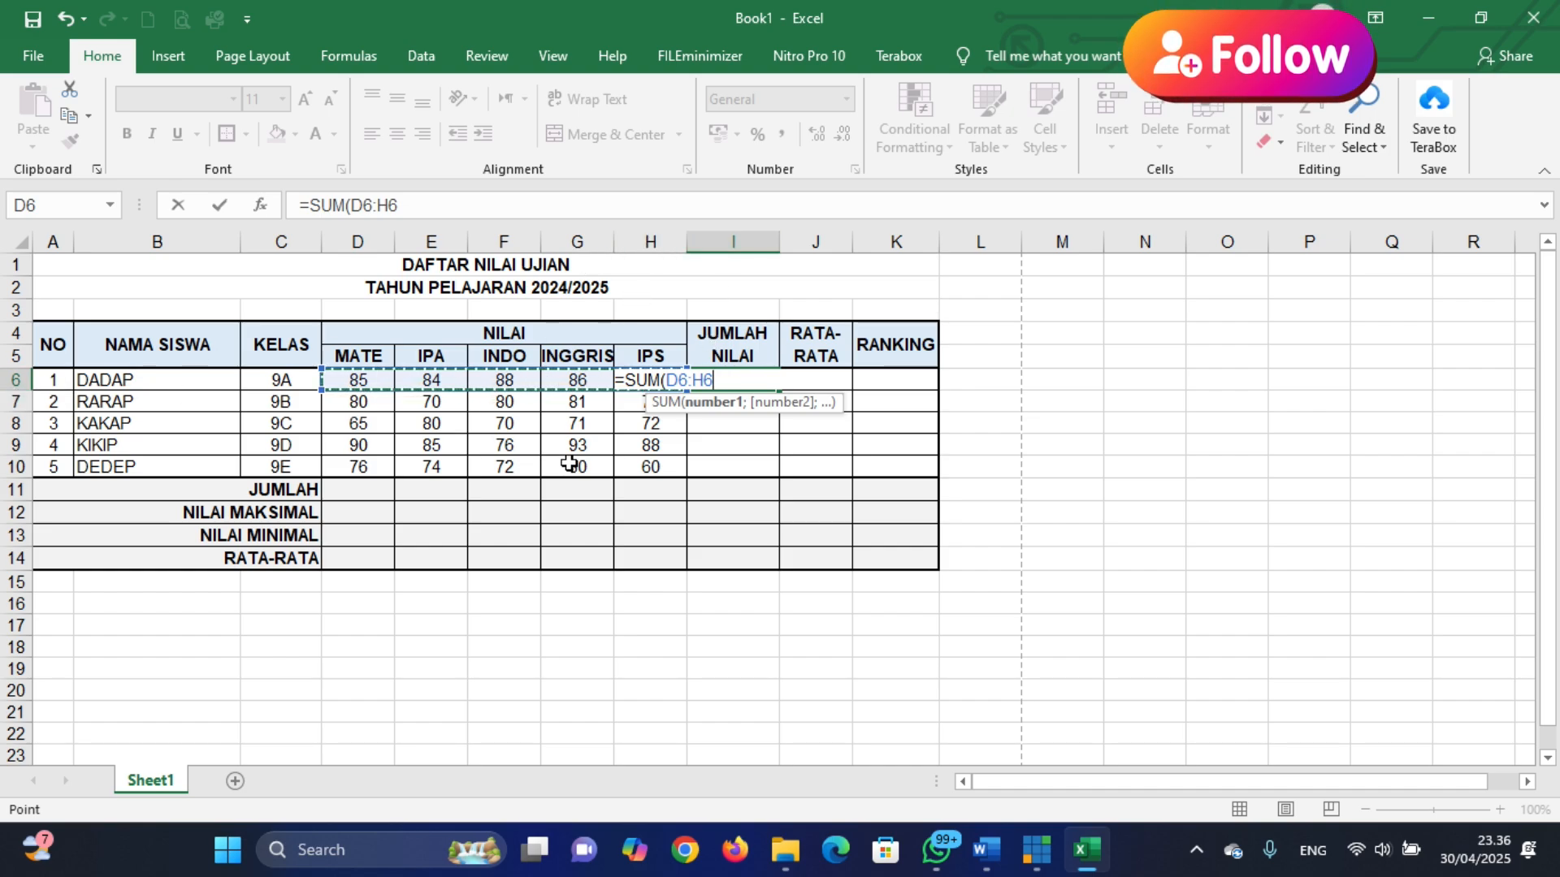
pyautogui.write(')')
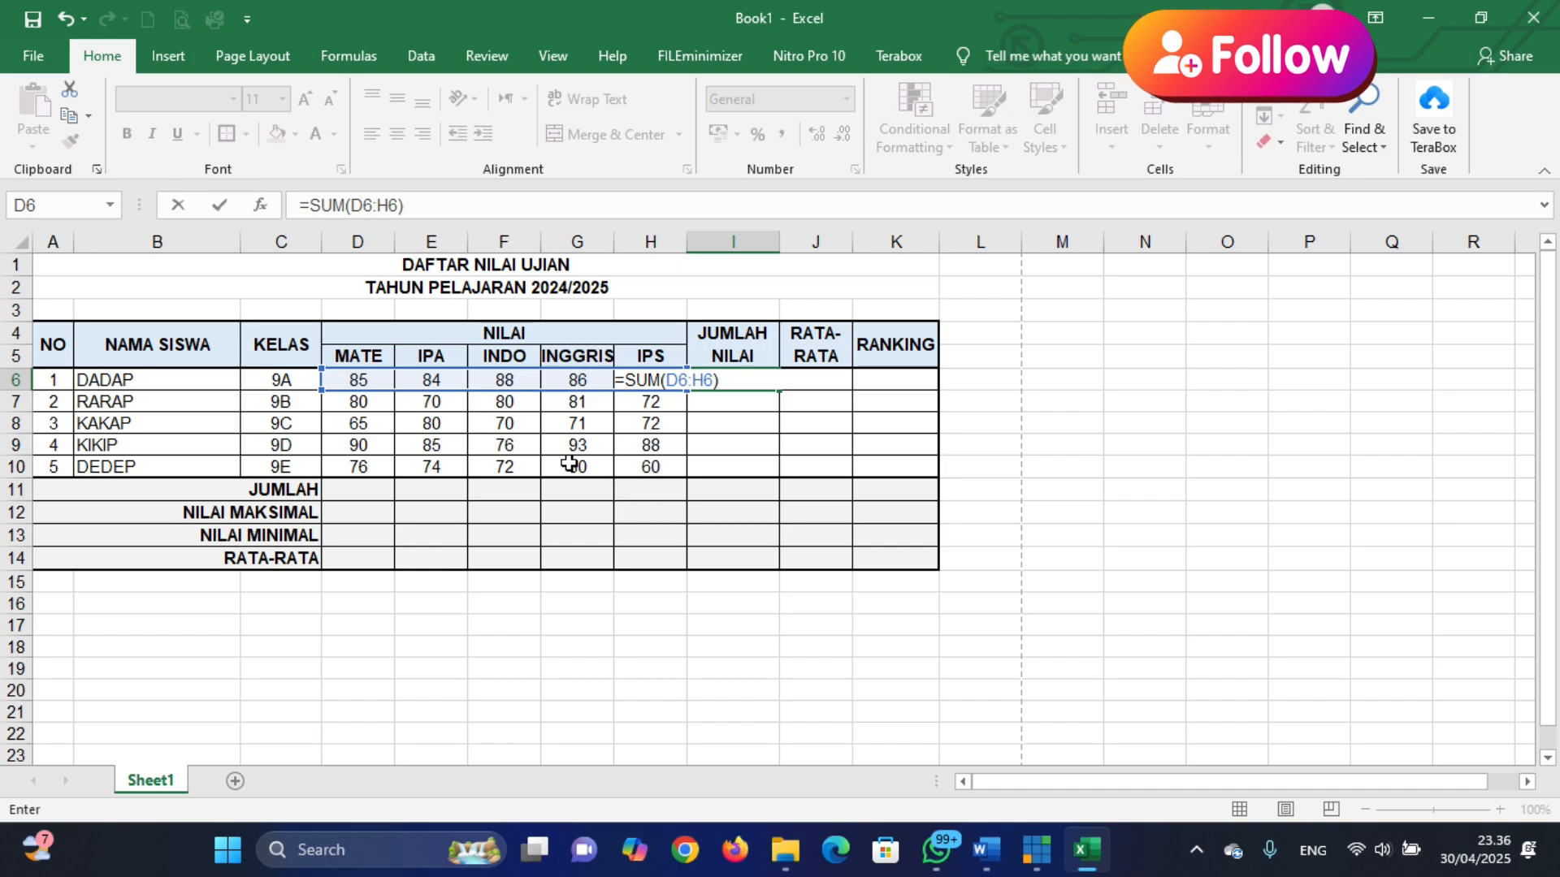
pyautogui.press('Return')
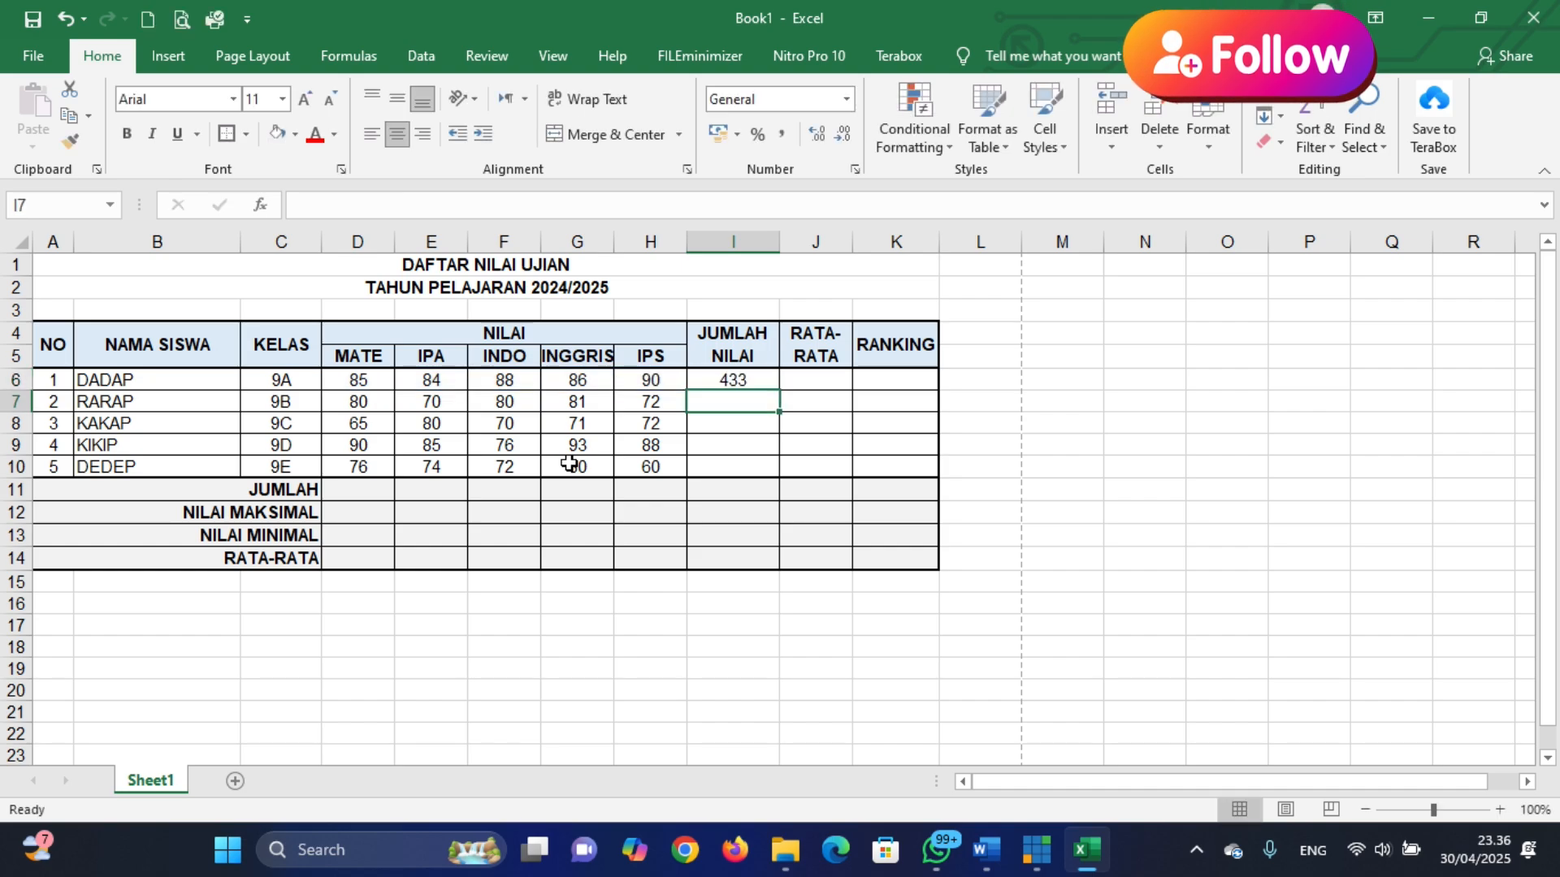
# Try replacing the total in I6 with the cell-by-cell addition =D6+E6+F6, and clear the cell
pyautogui.click(755, 380)
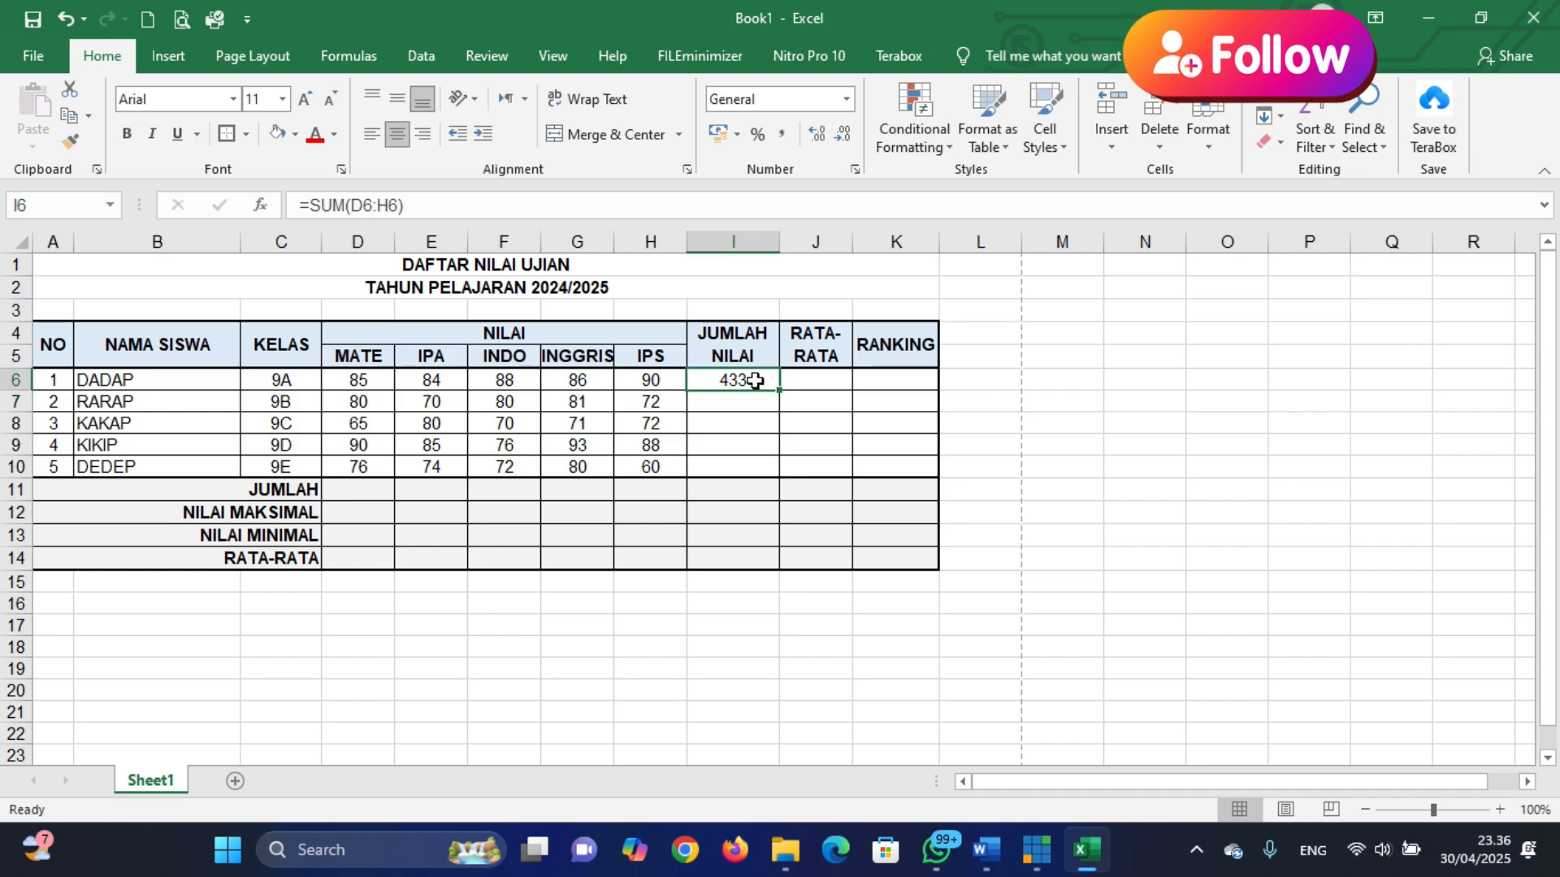
pyautogui.doubleClick(756, 381)
pyautogui.press('Escape')
pyautogui.write('=')
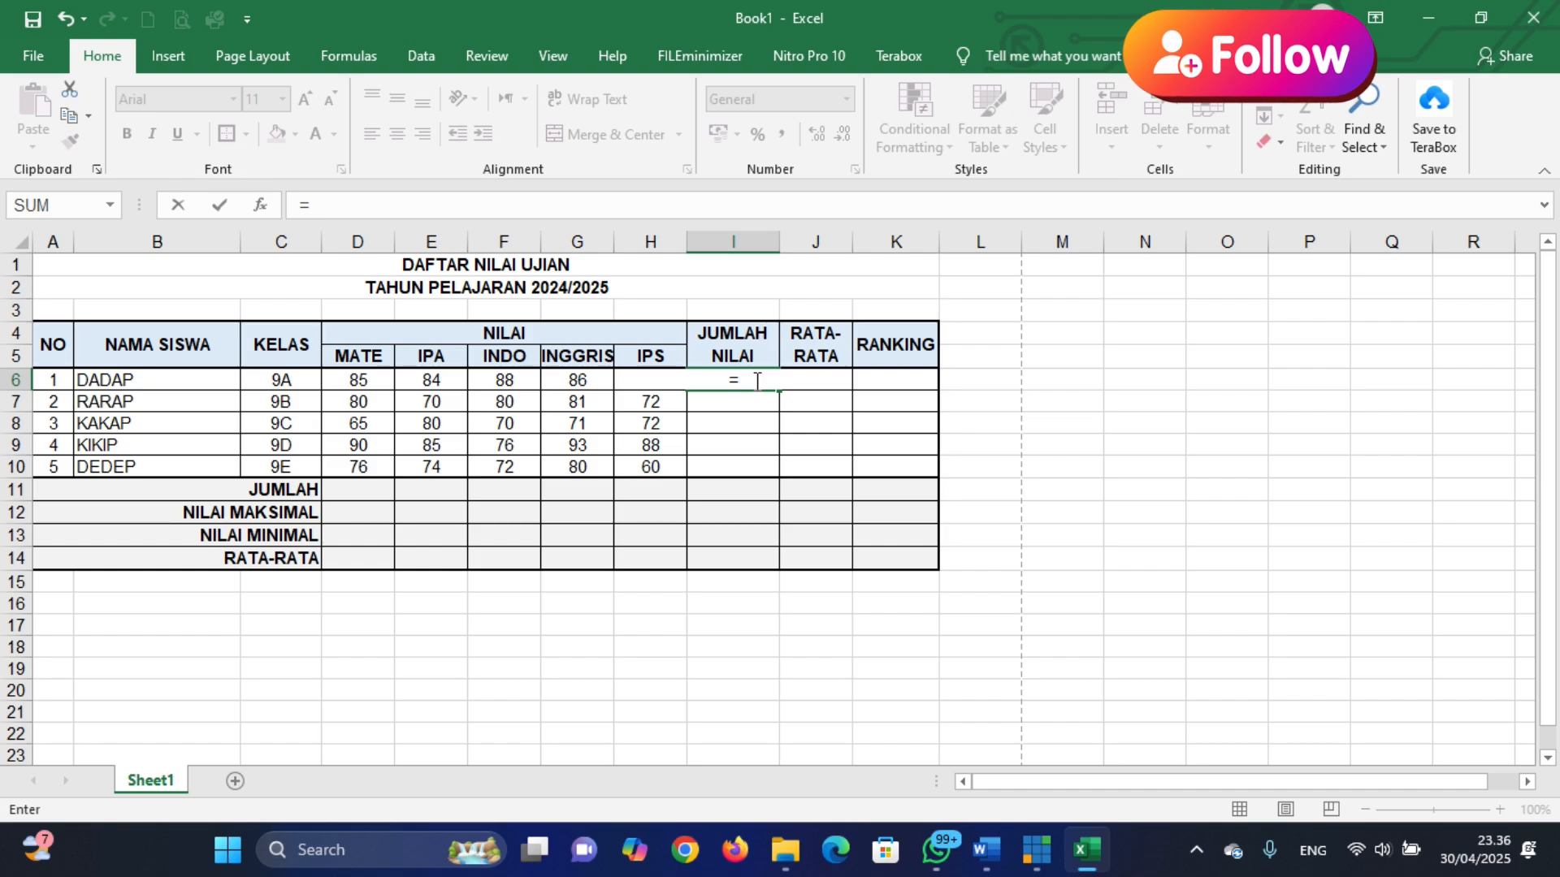
pyautogui.click(371, 377)
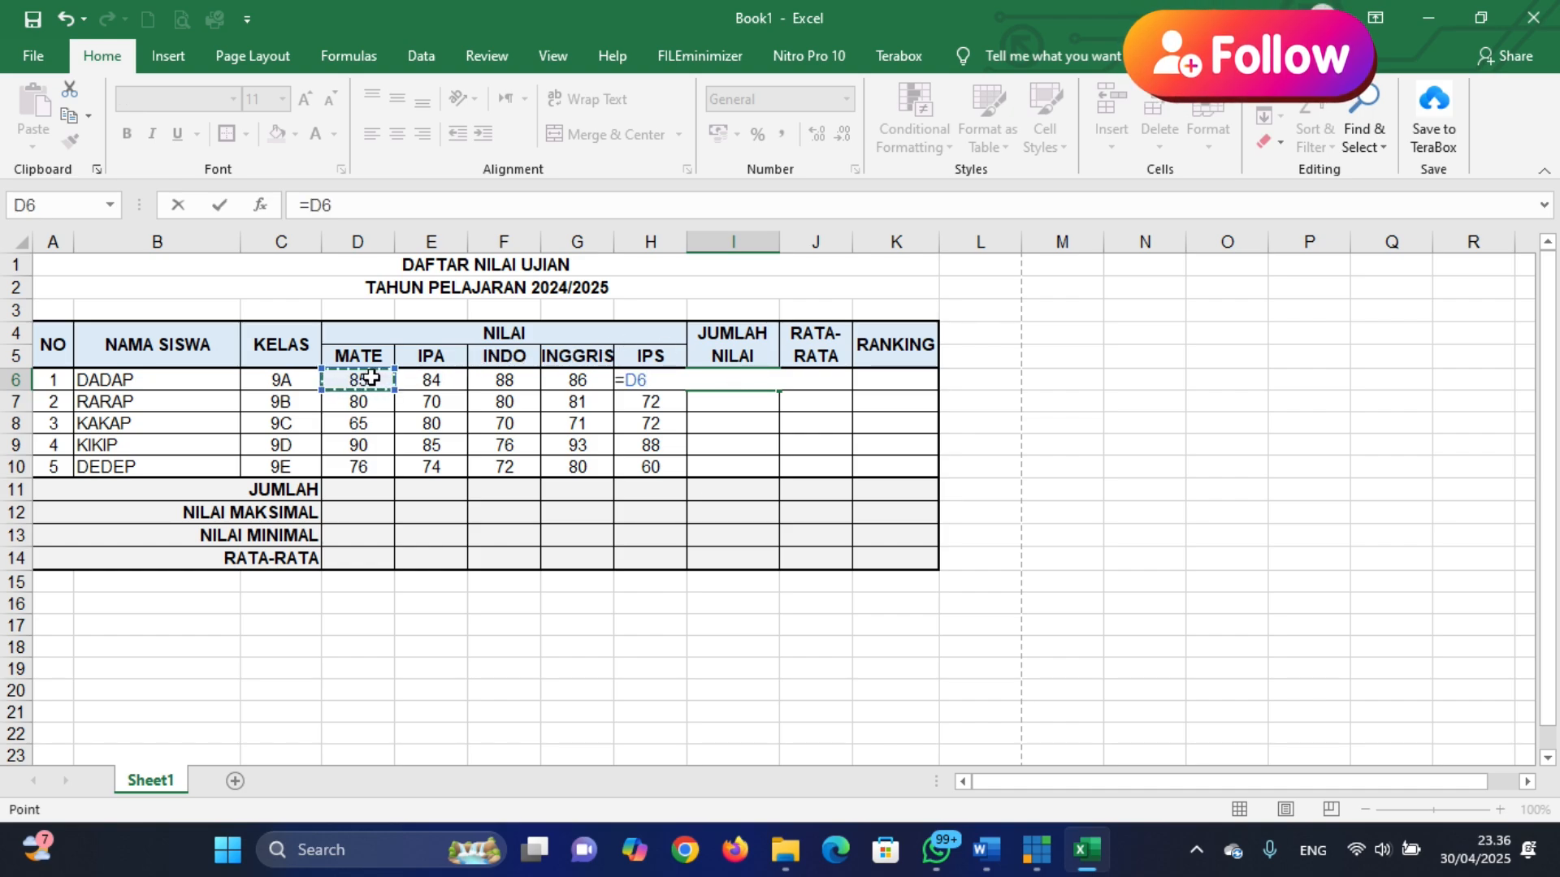
pyautogui.write('+')
pyautogui.click(426, 382)
pyautogui.write('+')
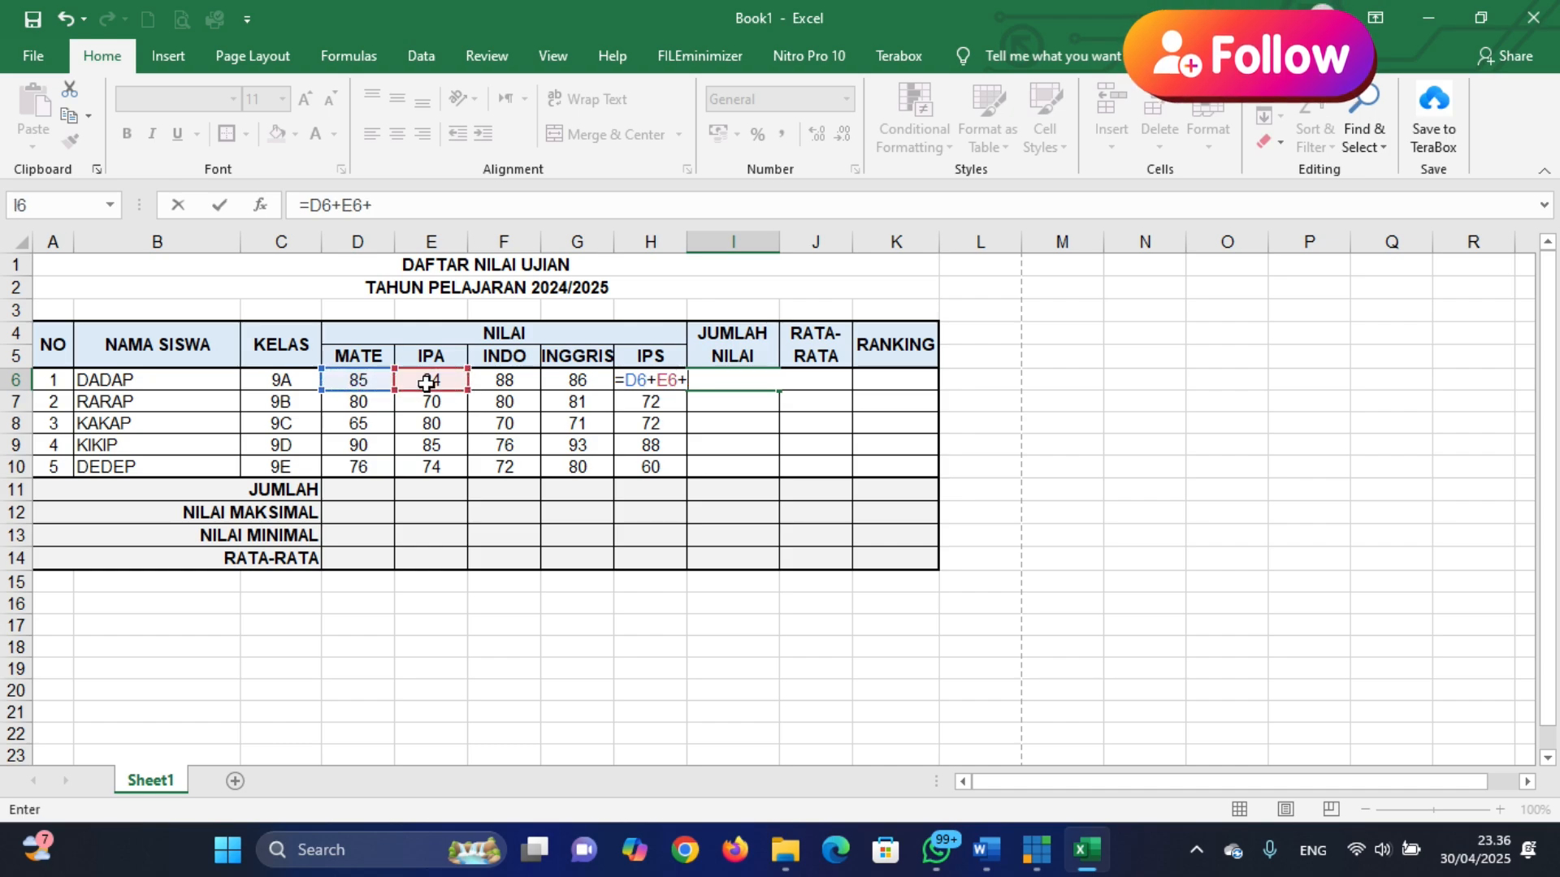
pyautogui.click(505, 380)
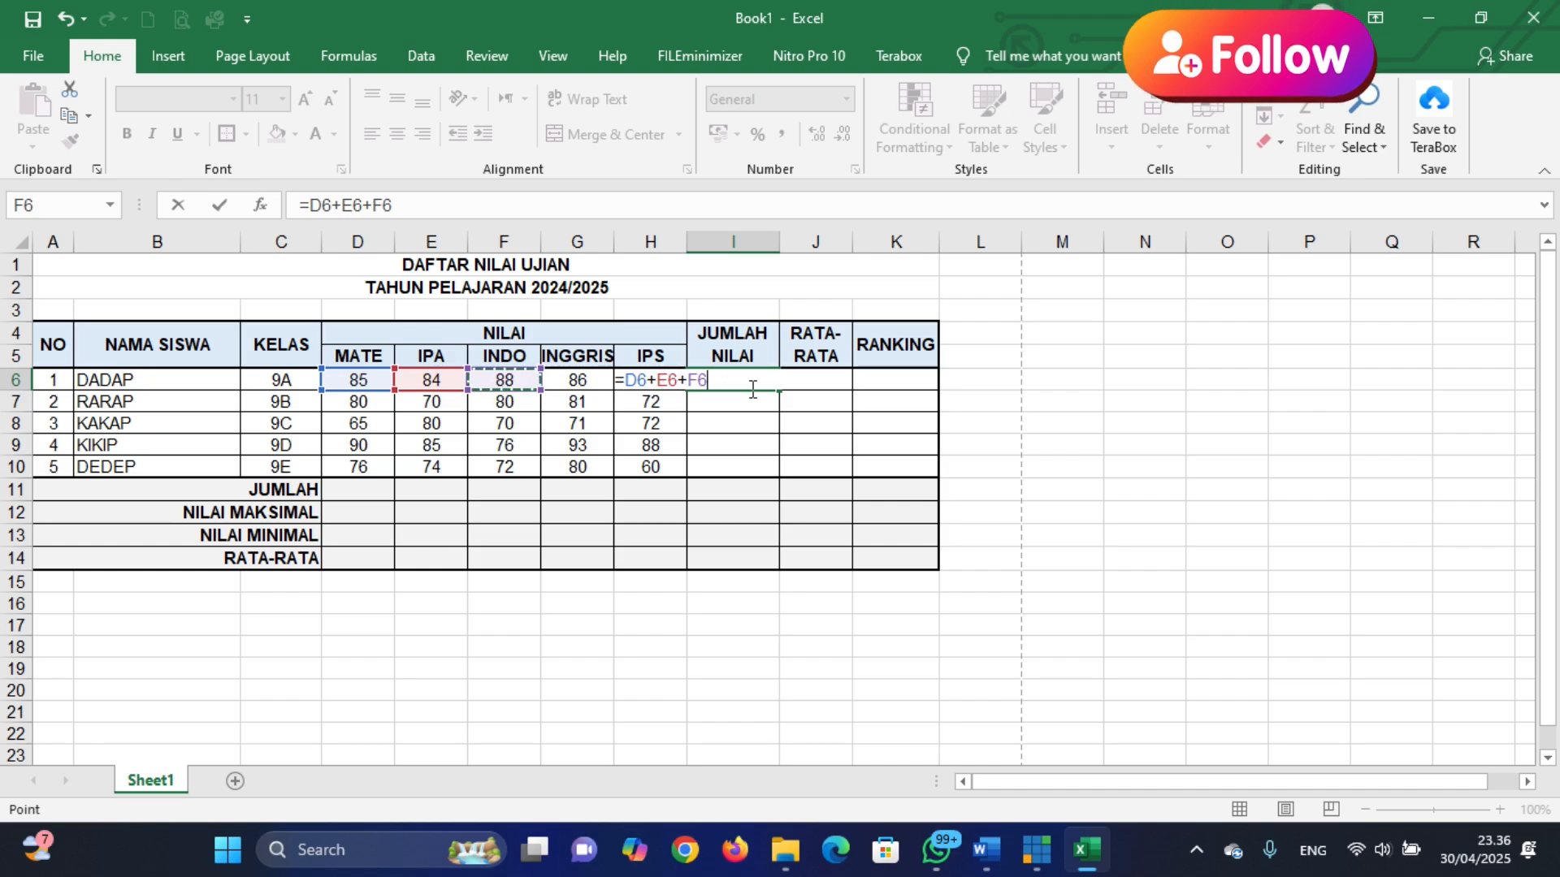
pyautogui.click(634, 383)
pyautogui.press('BackSpace')
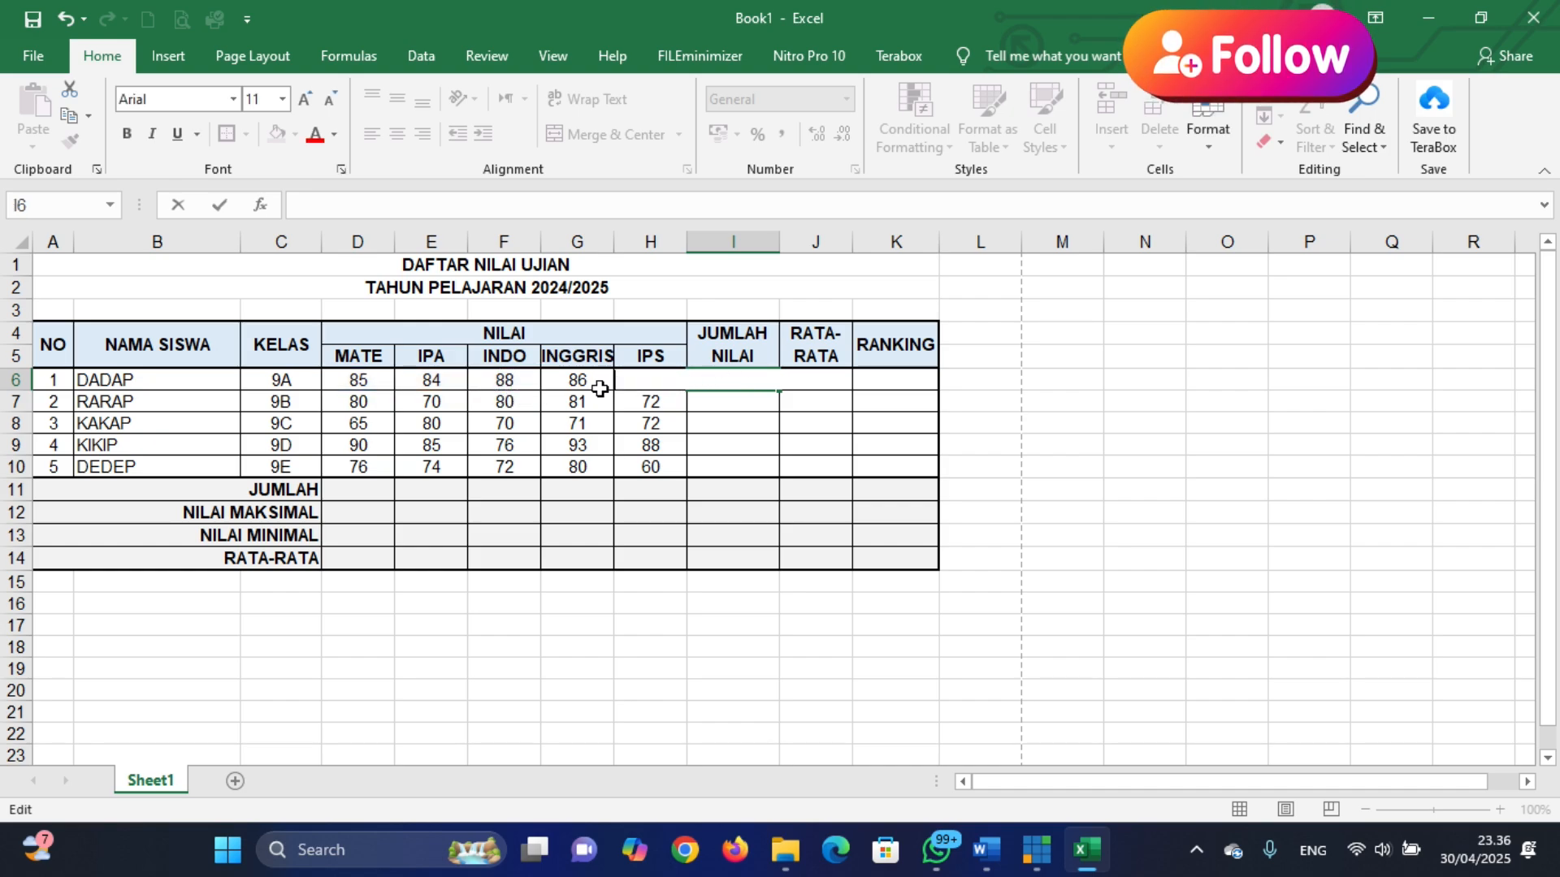
pyautogui.click(878, 537)
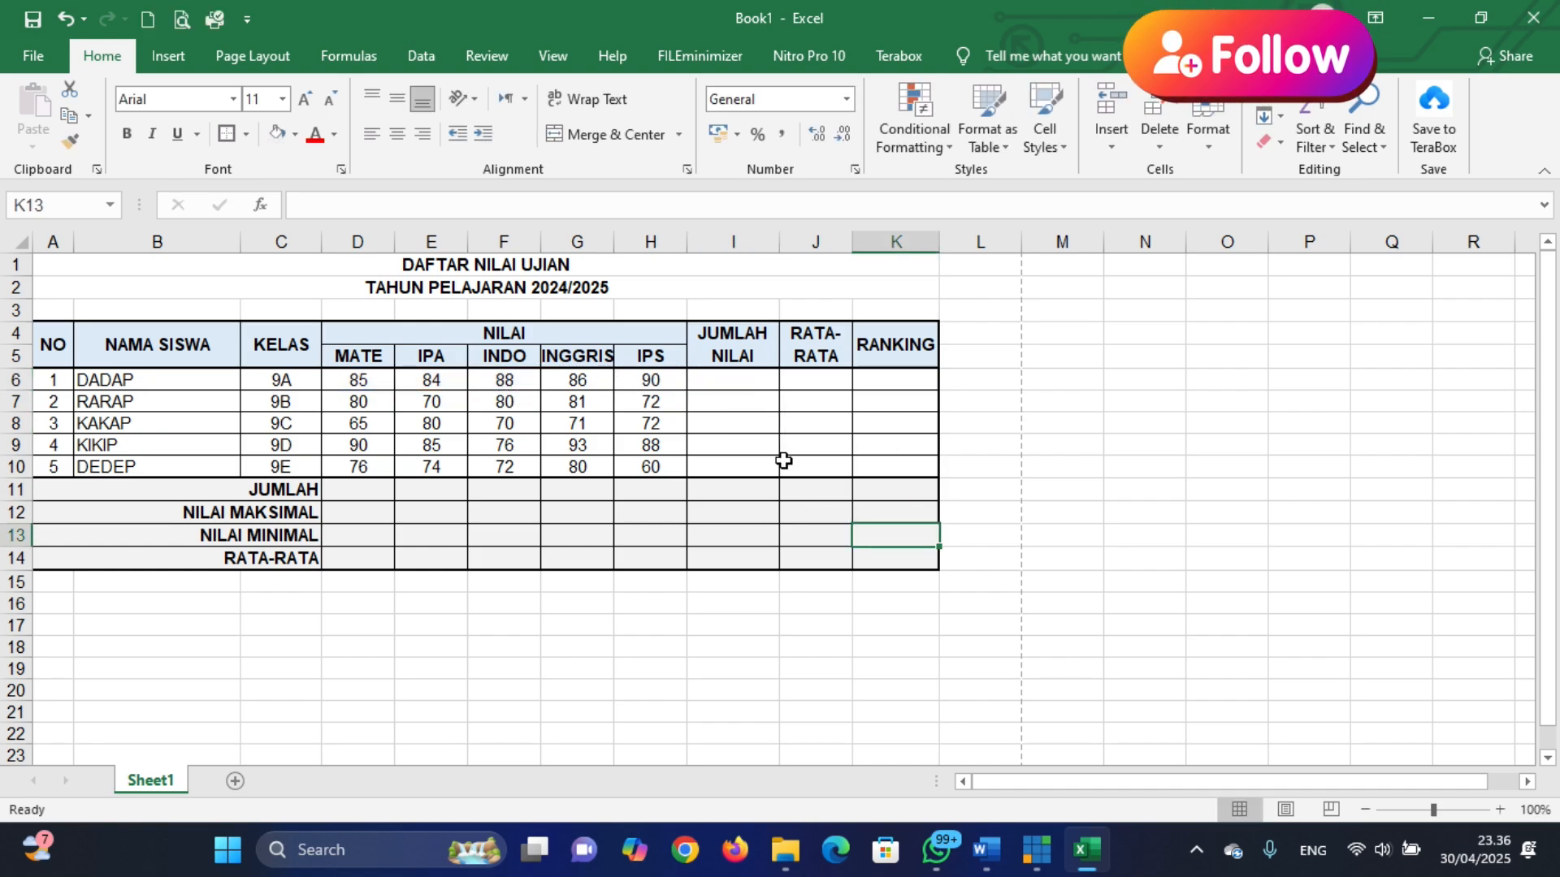
# Enter =SUM(D6:H6) in I6 as the first student's JUMLAH NILAI
pyautogui.click(745, 378)
pyautogui.write('=S')
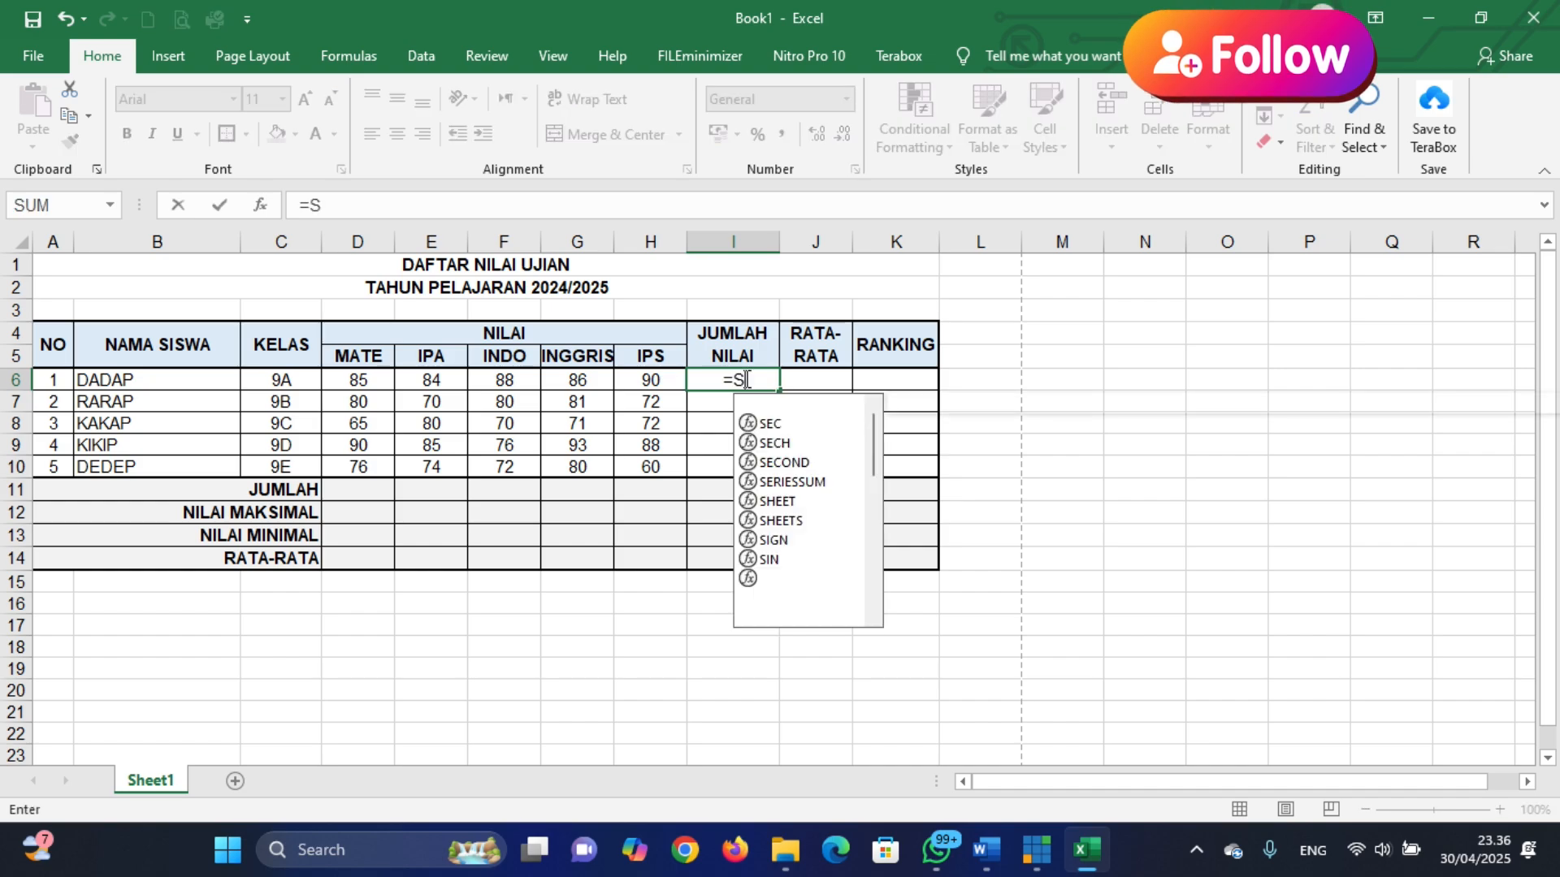
pyautogui.write('UM(')
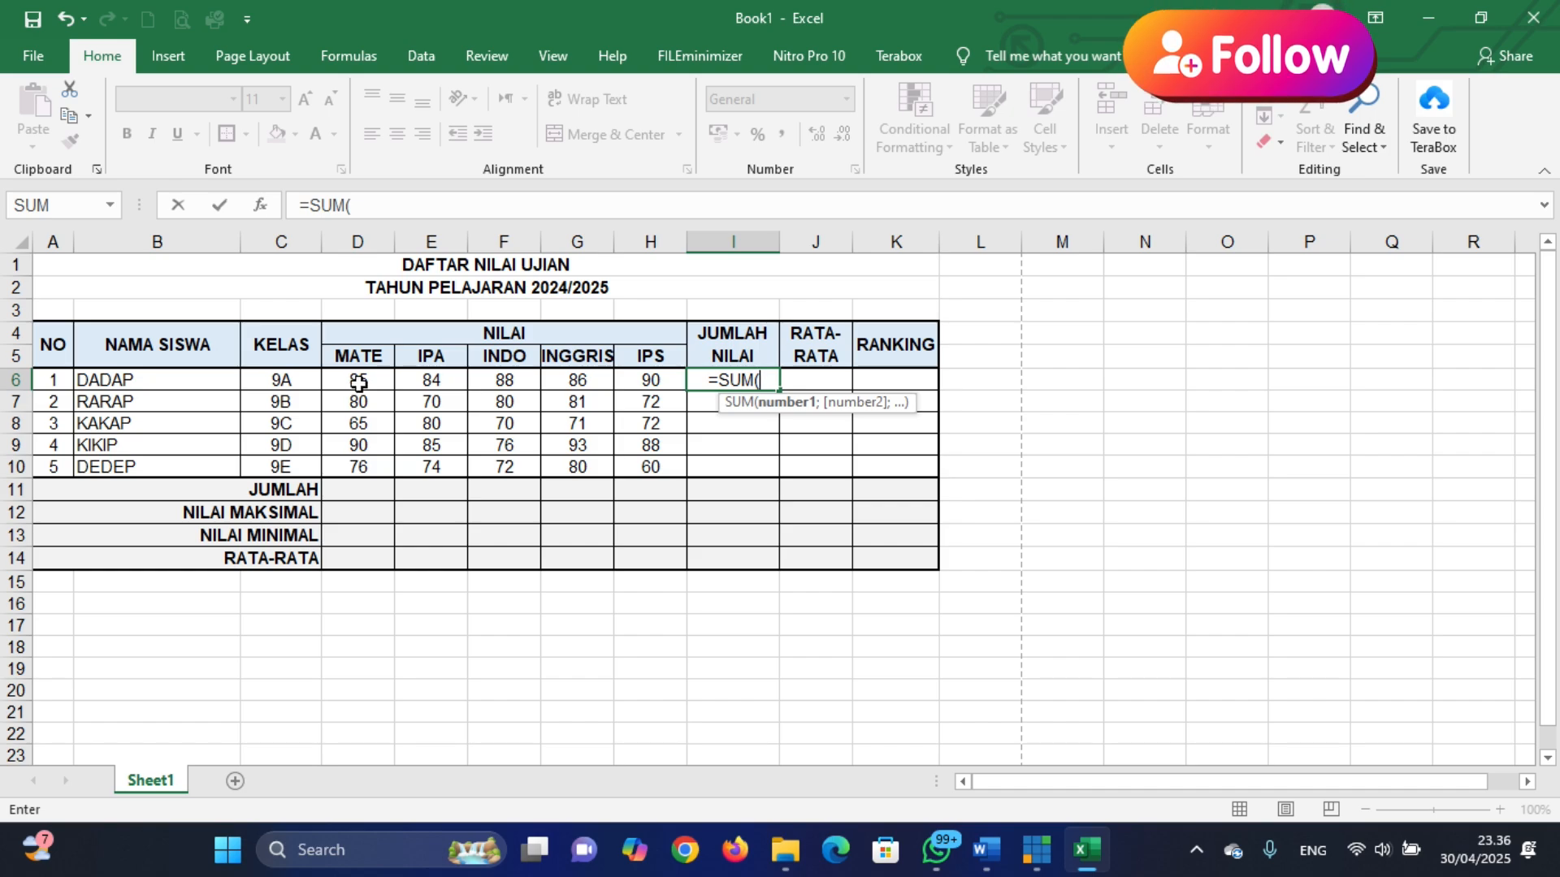
pyautogui.moveTo(358, 382); pyautogui.dragTo(631, 378)
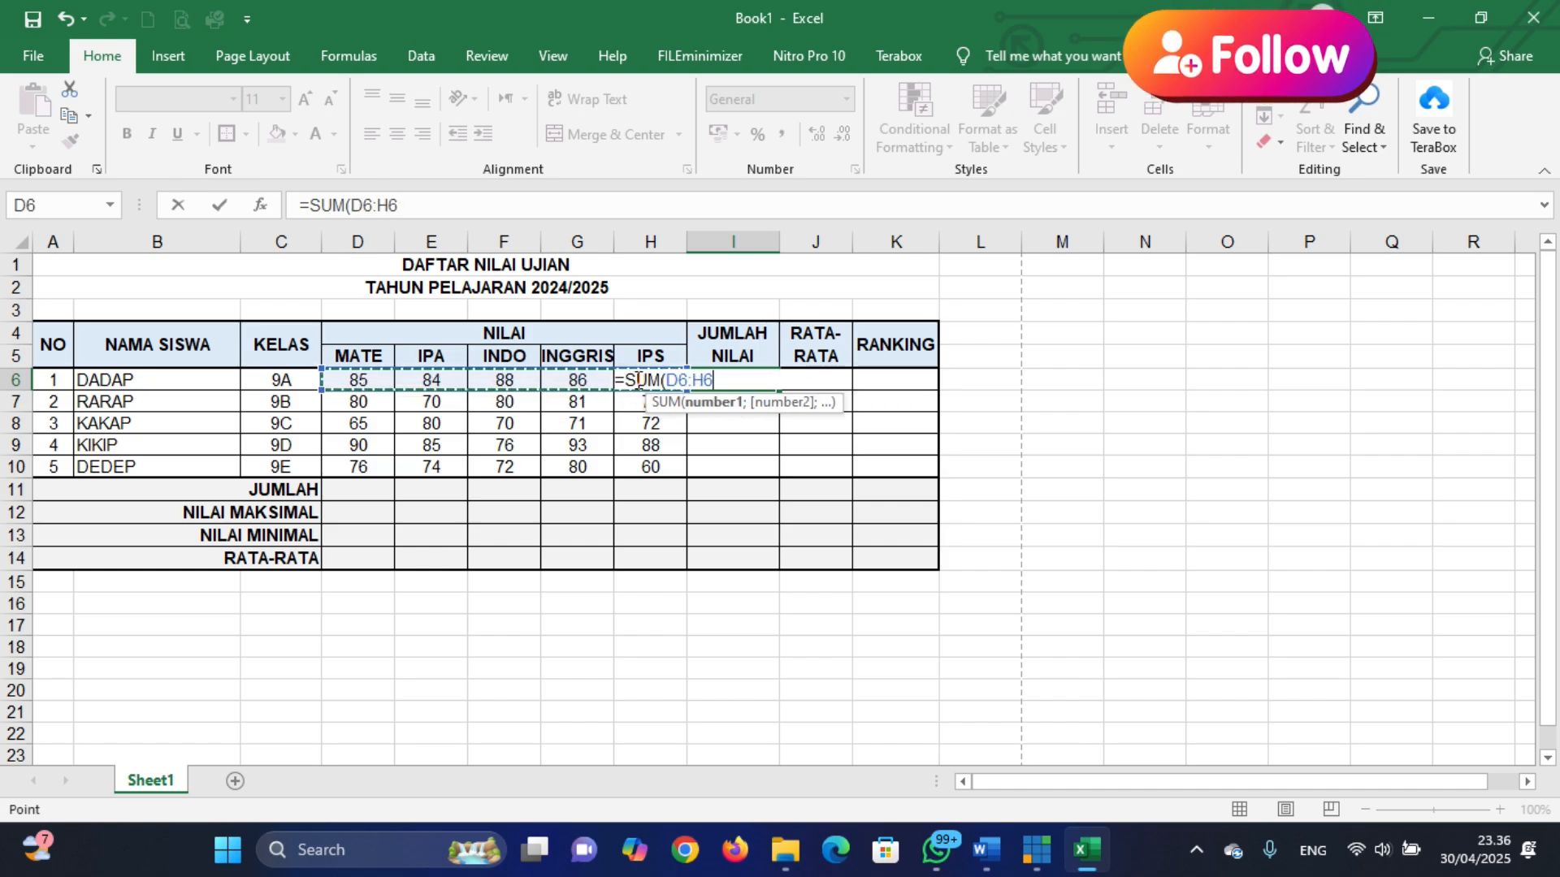
pyautogui.write(')')
pyautogui.press('Return')
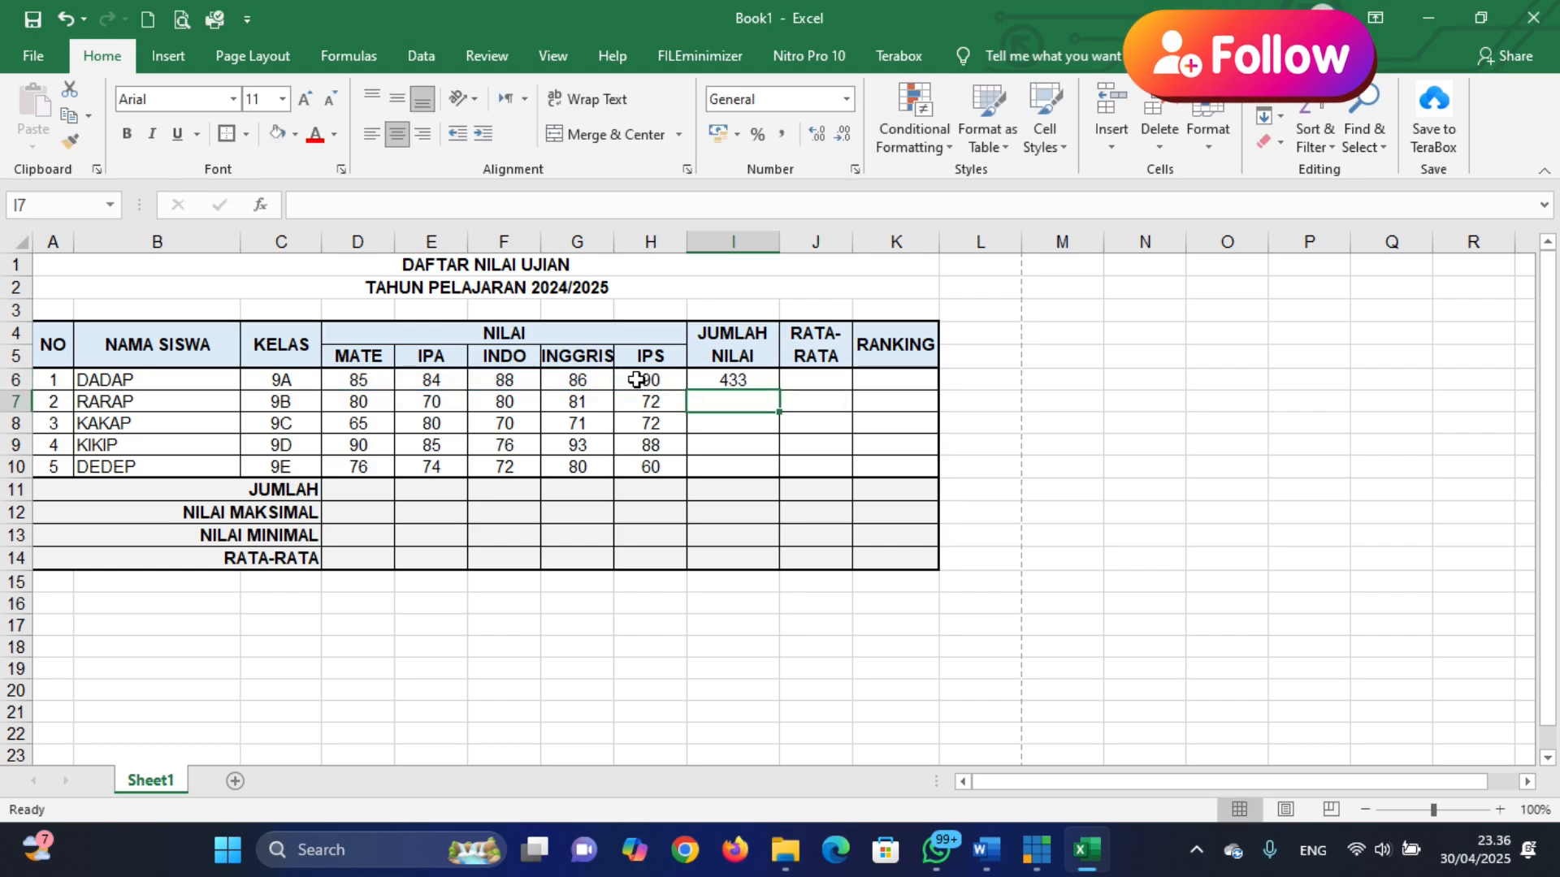
# Copy the SUM formula from I6 down through I10 for the remaining students
pyautogui.click(735, 377)
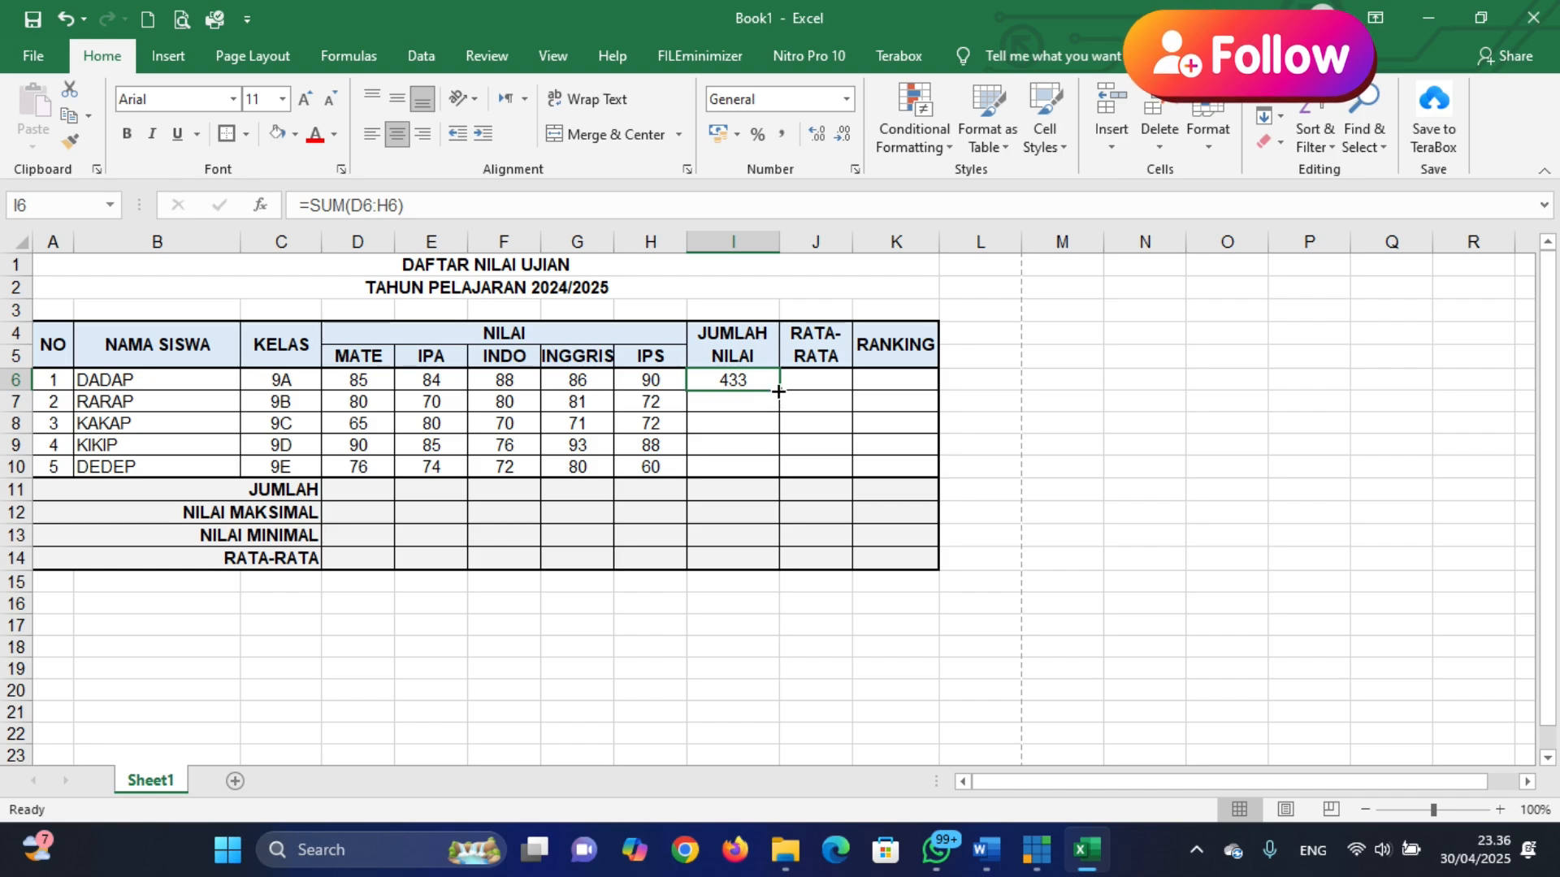
pyautogui.moveTo(778, 391); pyautogui.dragTo(767, 474)
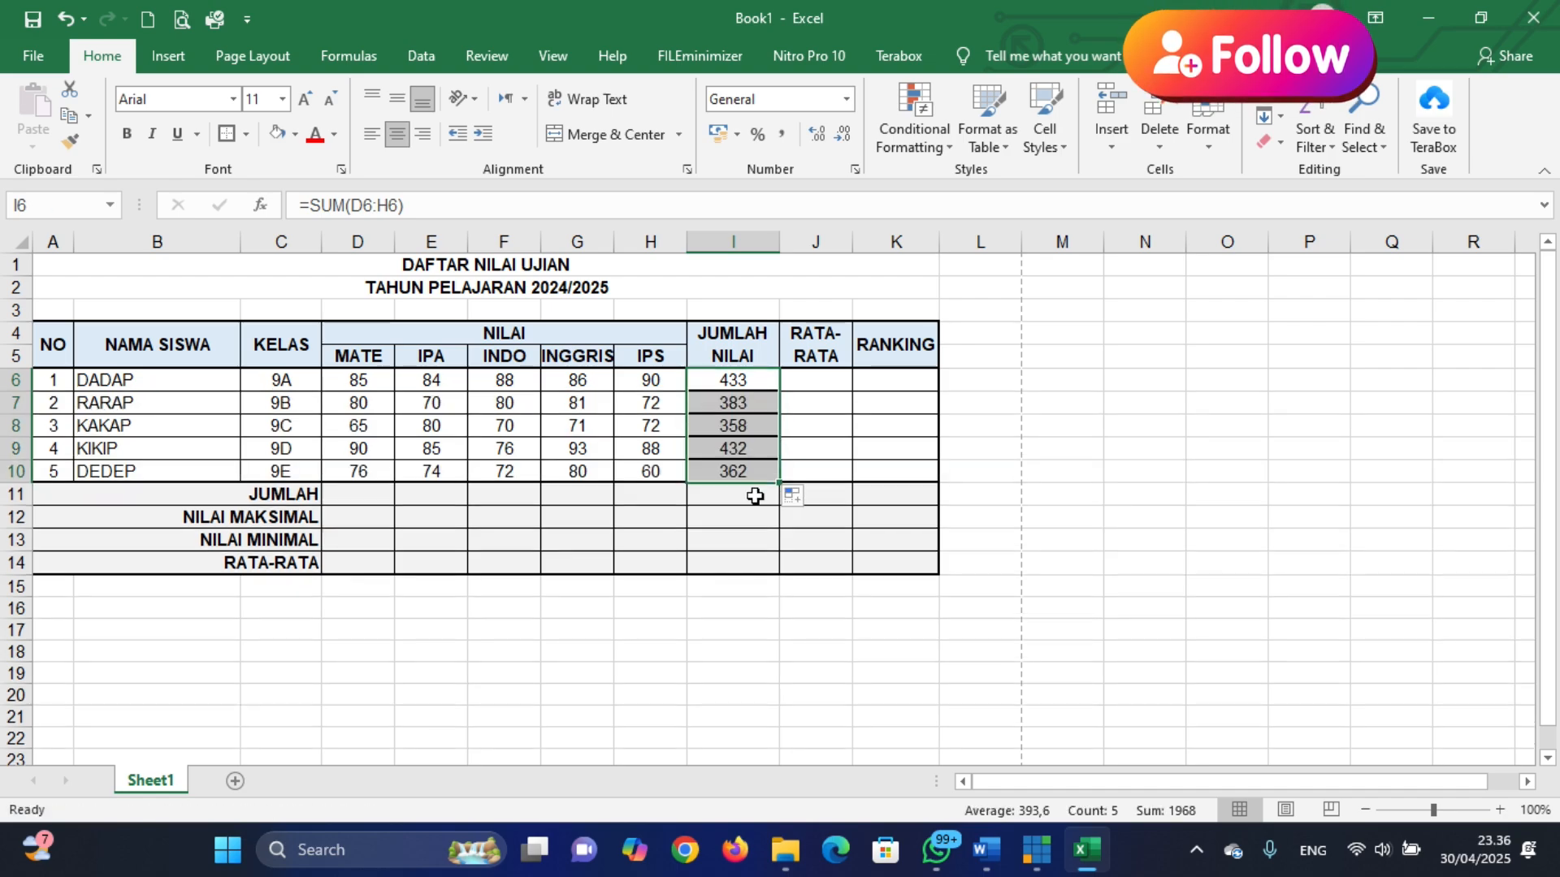
pyautogui.click(737, 652)
pyautogui.moveTo(732, 382); pyautogui.dragTo(732, 480)
pyautogui.click(247, 137)
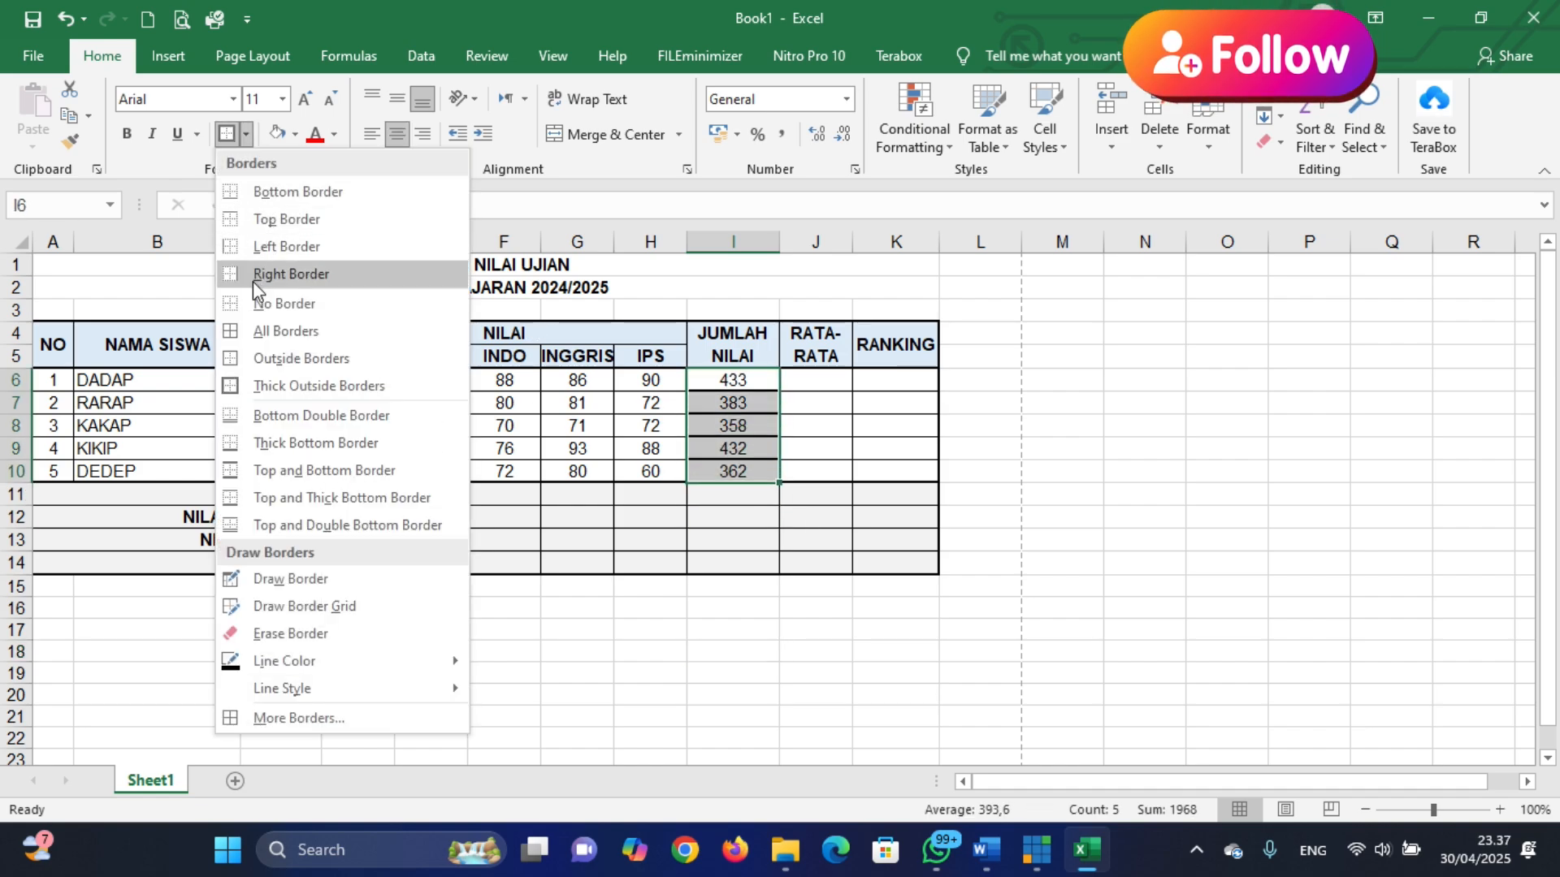
pyautogui.click(1026, 585)
pyautogui.click(975, 497)
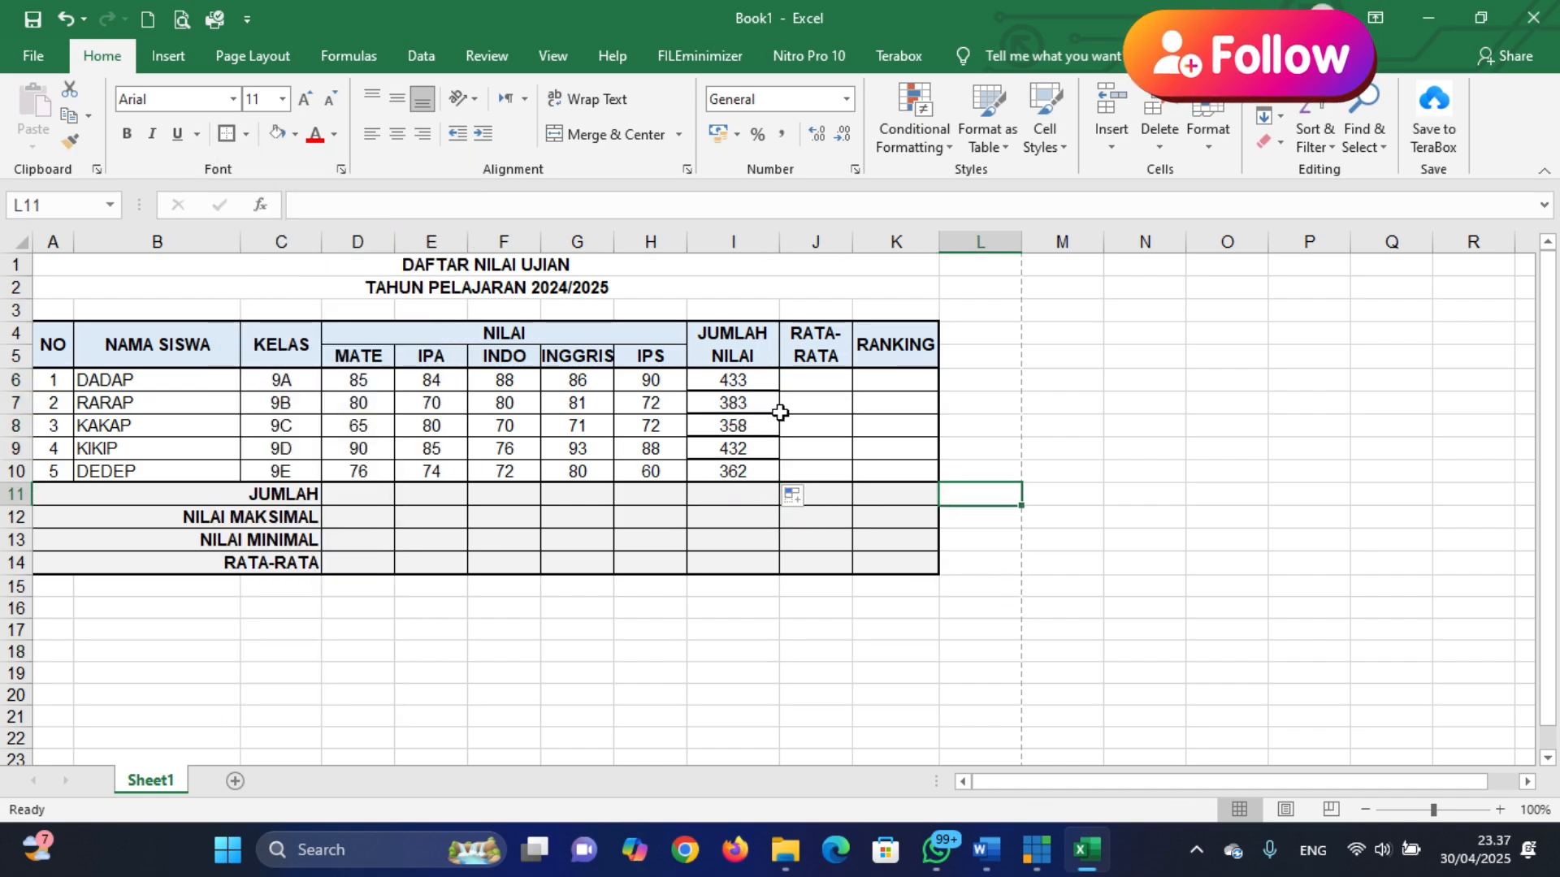
pyautogui.click(741, 385)
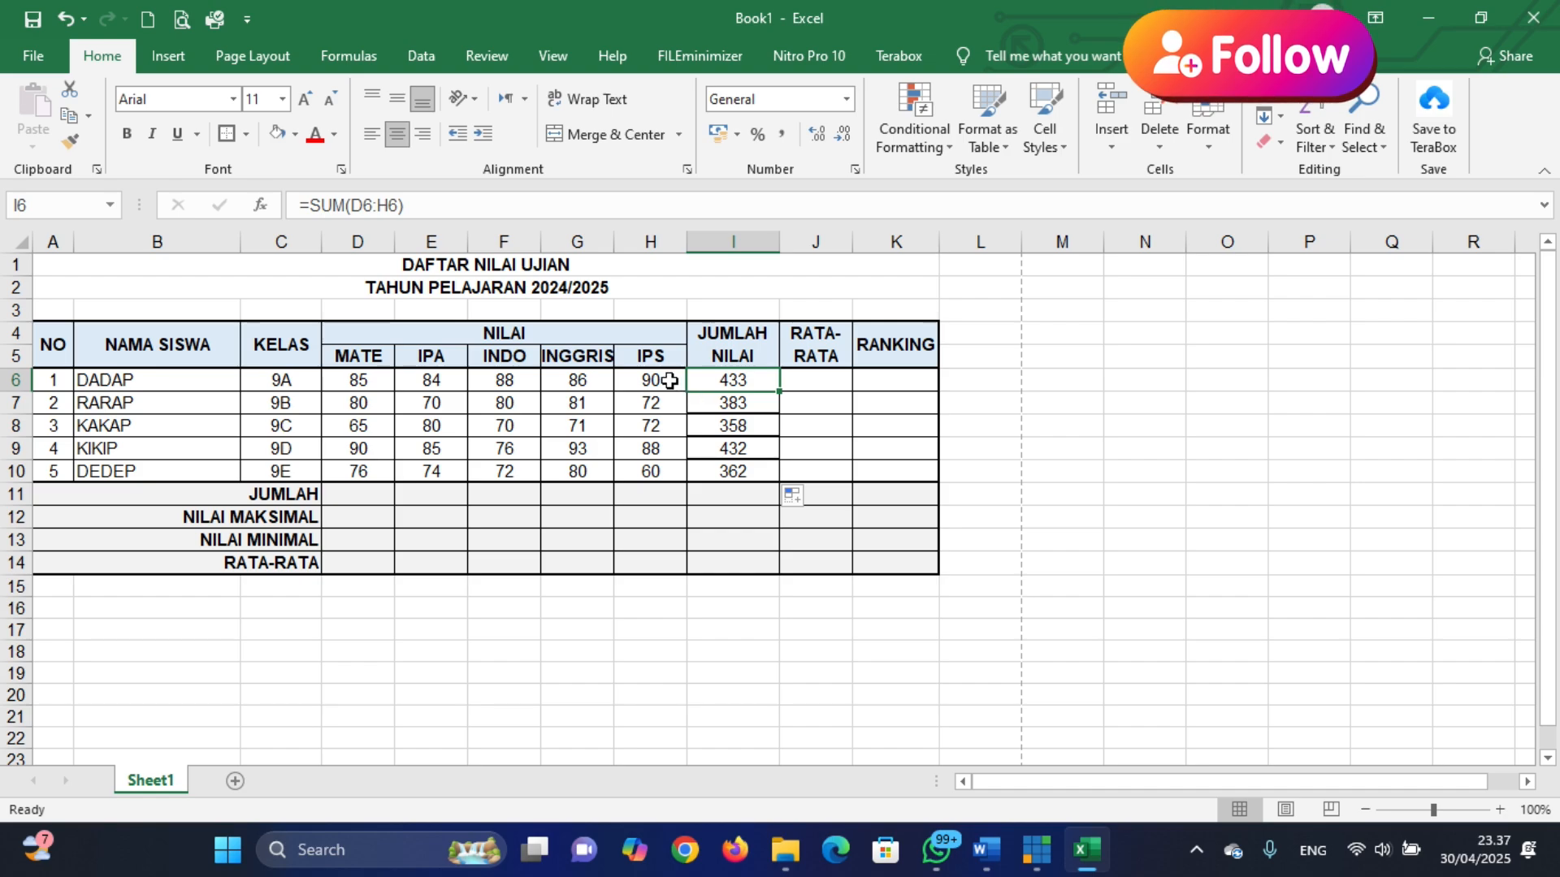
# Enter =AVERAGE(D6:H6) in J6 to calculate the first student's RATA-RATA across the five subjects
pyautogui.click(839, 424)
pyautogui.click(808, 388)
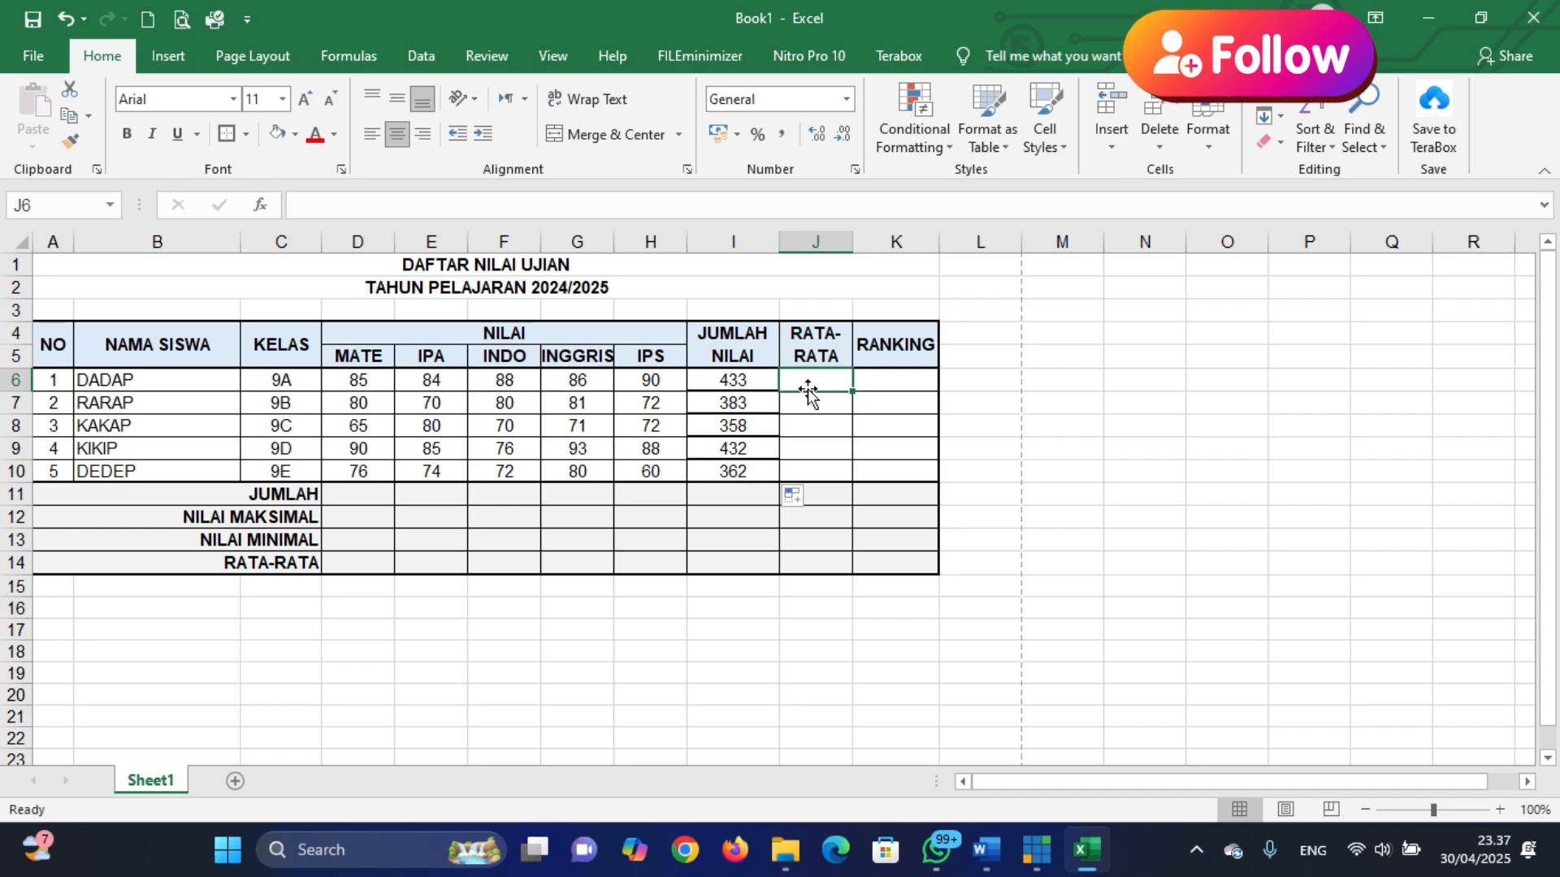
pyautogui.write('=')
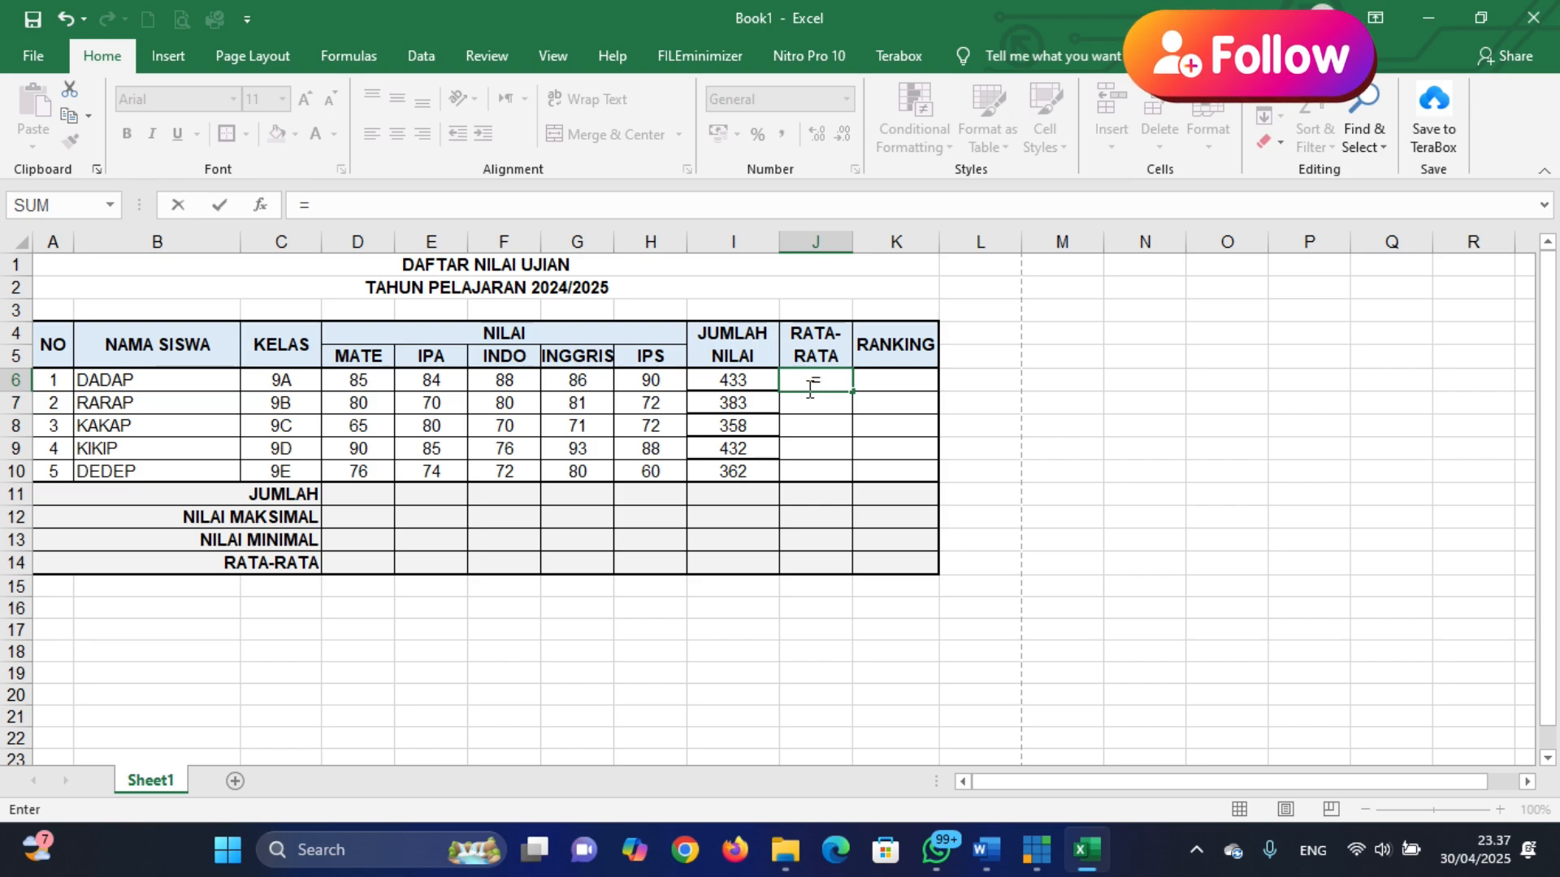
pyautogui.write('AVER')
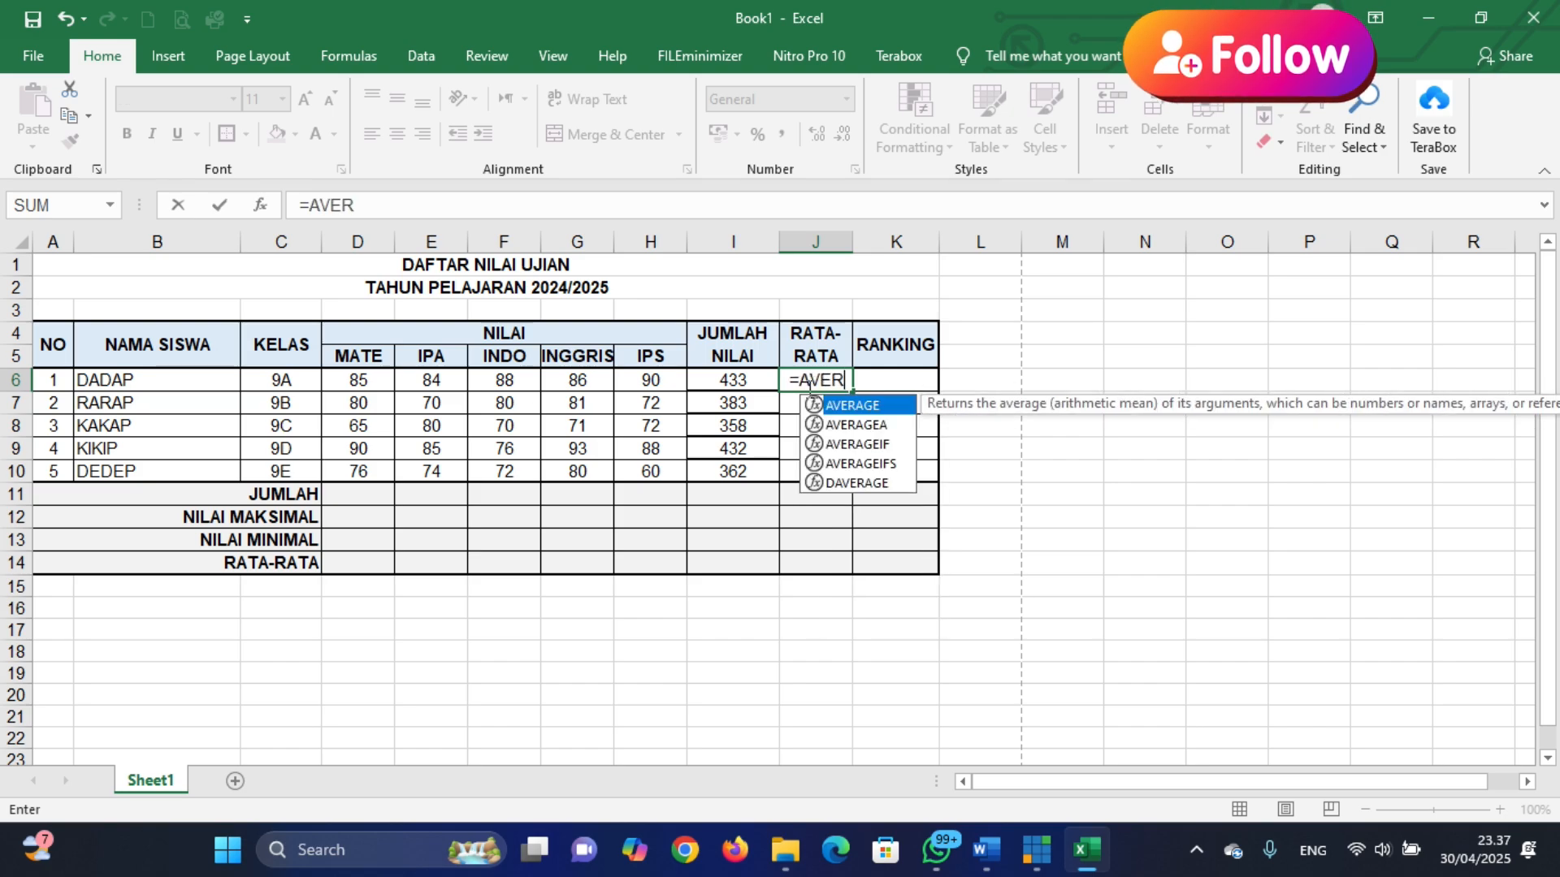
pyautogui.write('AGE')
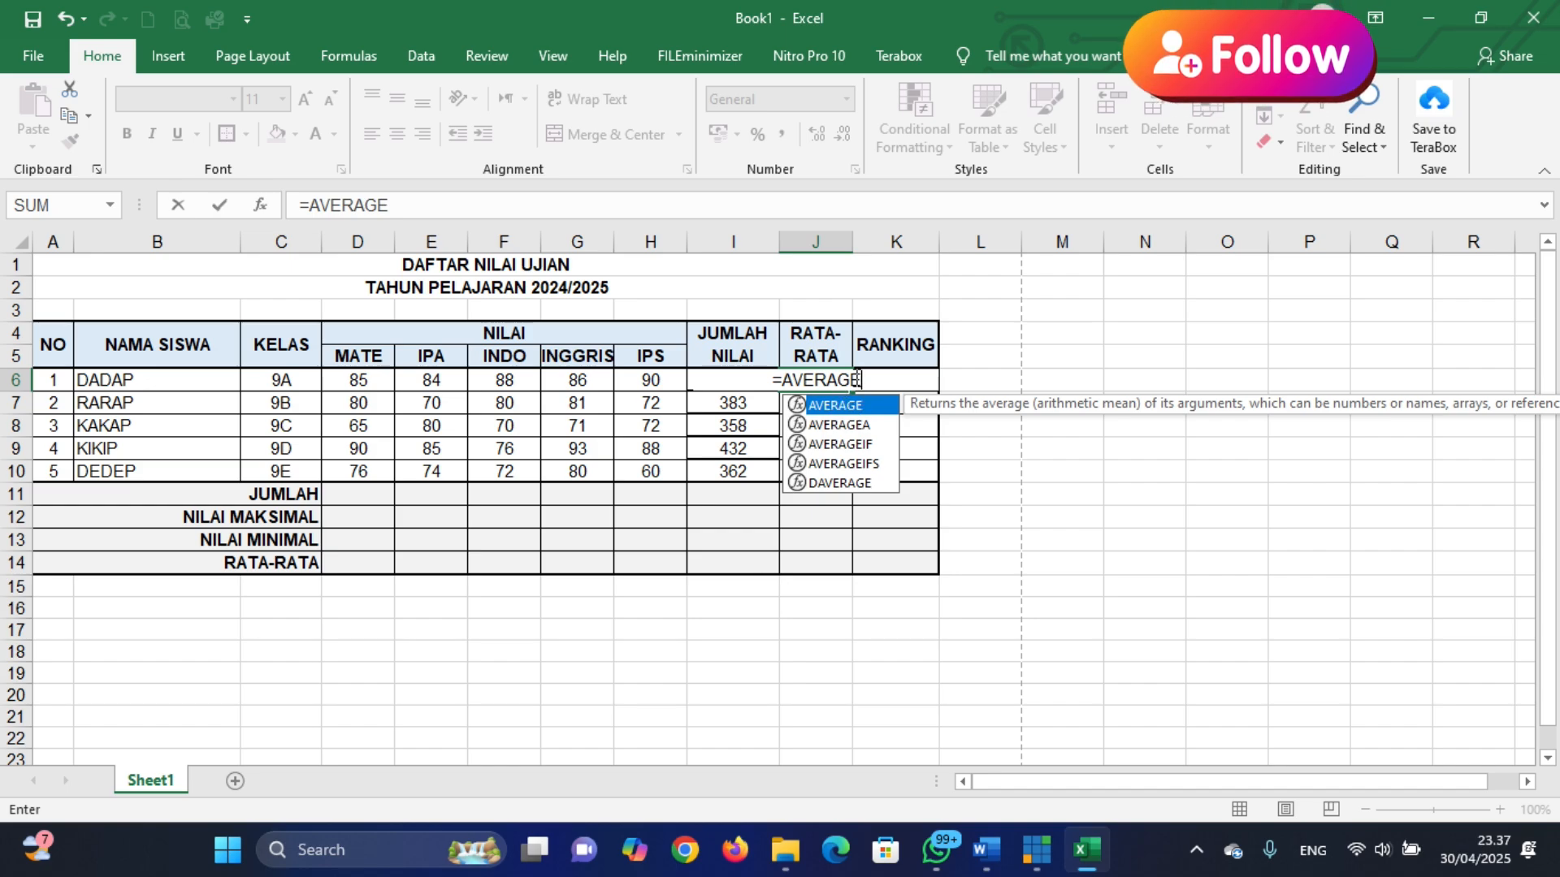
pyautogui.write('(')
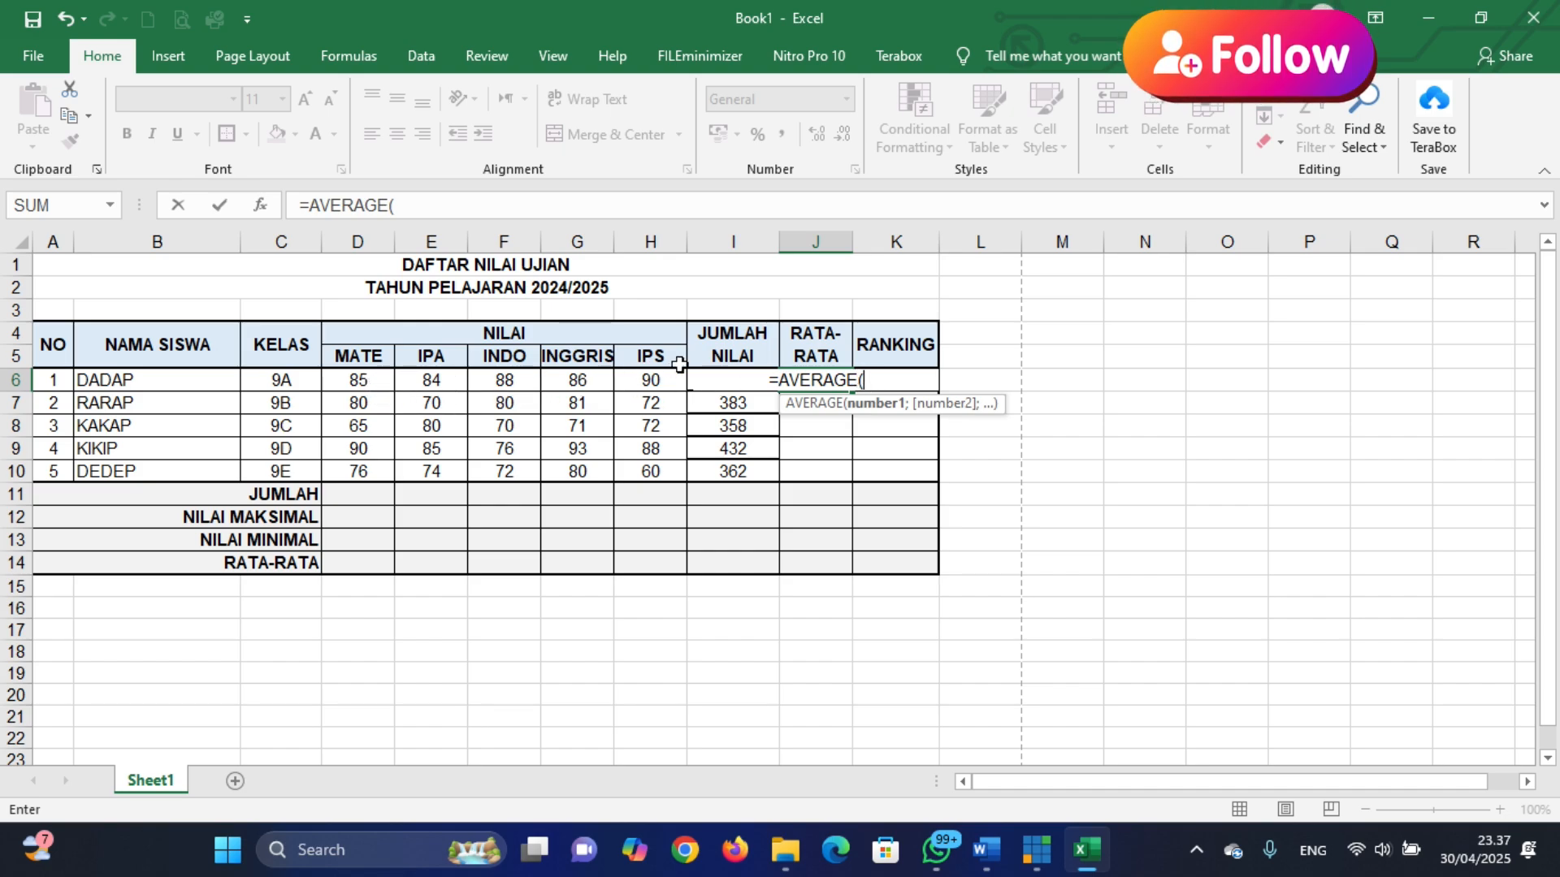
pyautogui.click(385, 378)
pyautogui.moveTo(386, 378); pyautogui.dragTo(632, 378)
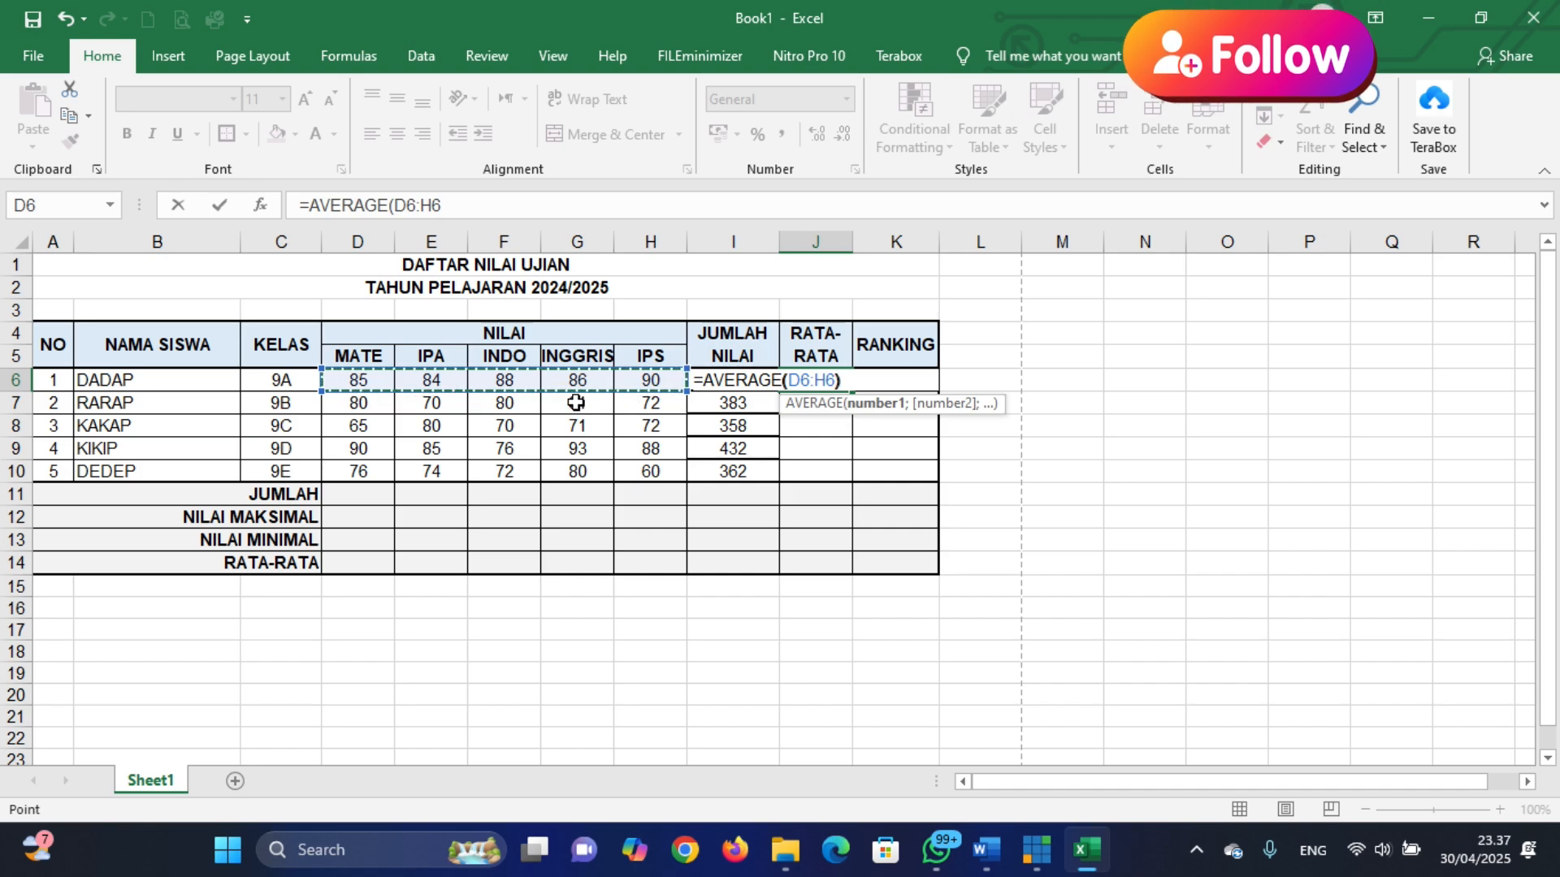
pyautogui.write(')')
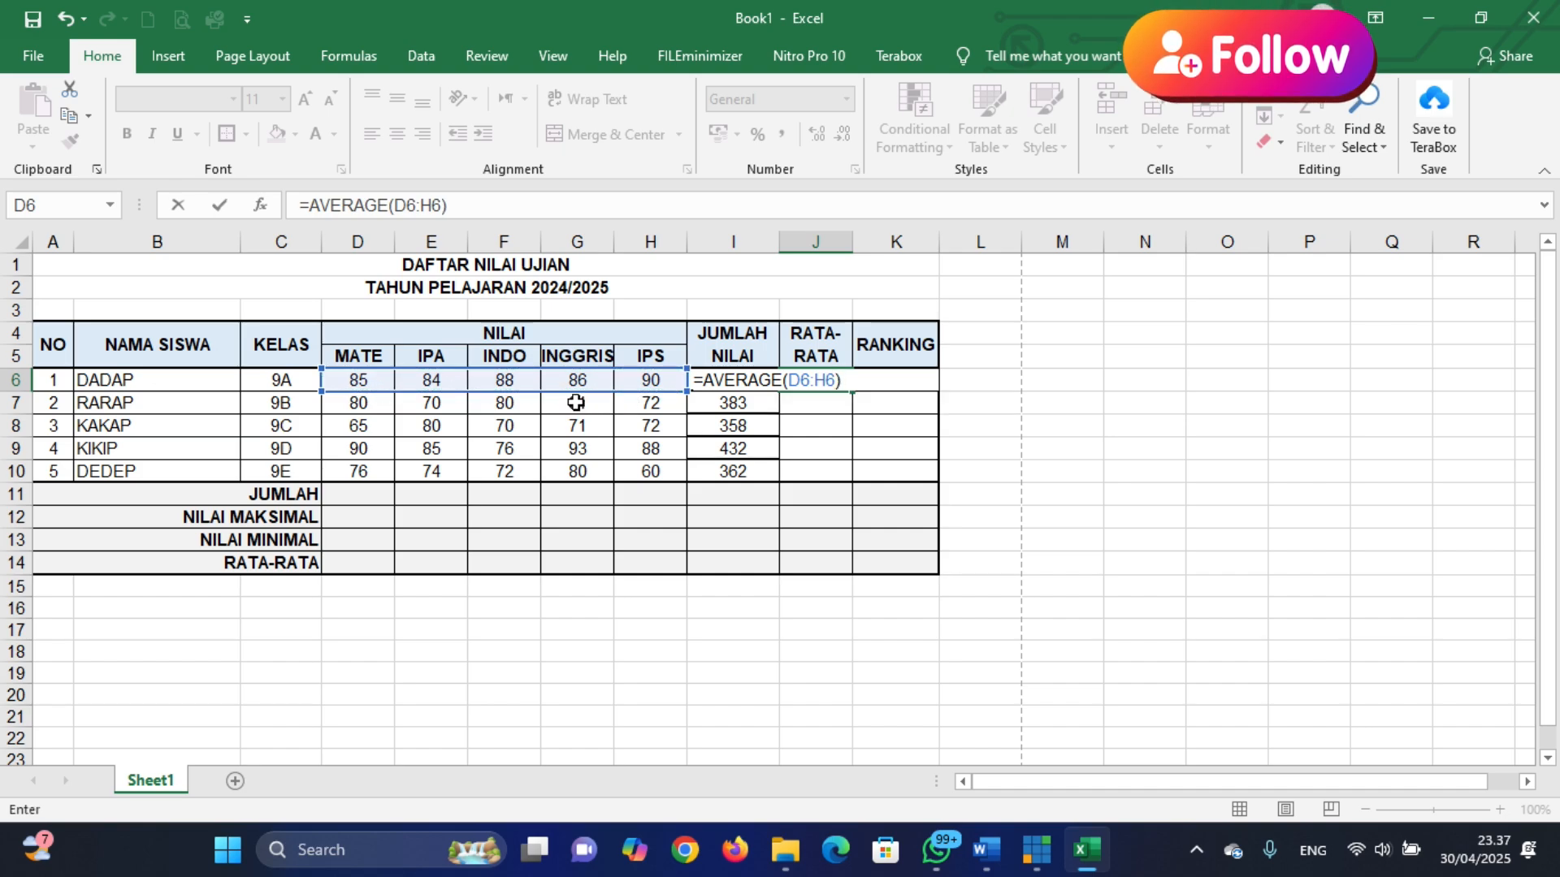
pyautogui.press('Return')
# Copy the AVERAGE formula from J6 down through J10 for the remaining students
pyautogui.click(812, 382)
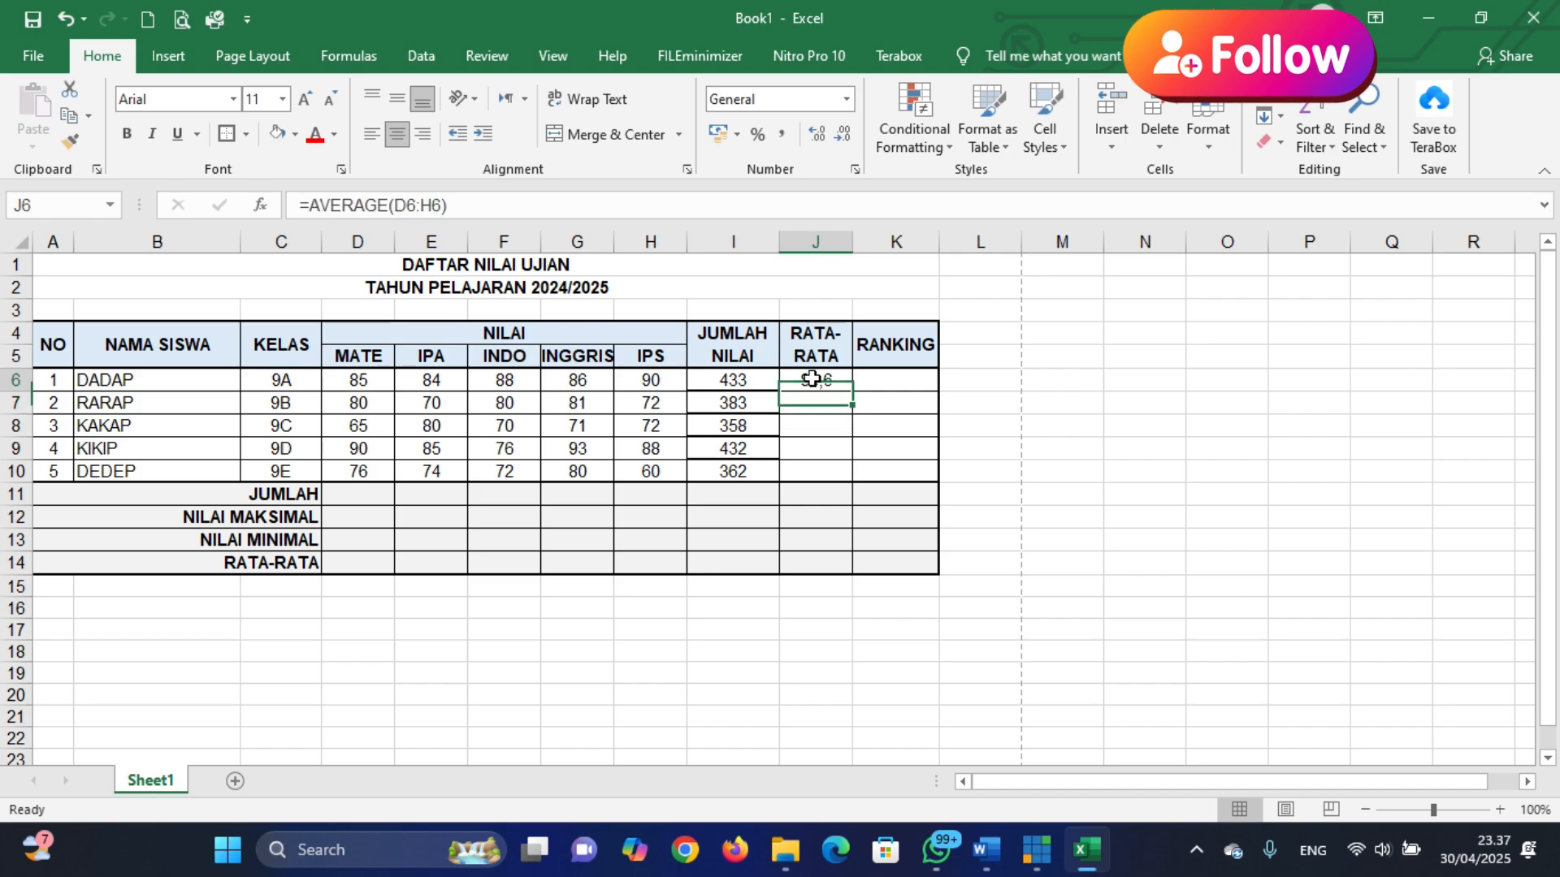
pyautogui.moveTo(852, 390); pyautogui.dragTo(851, 395)
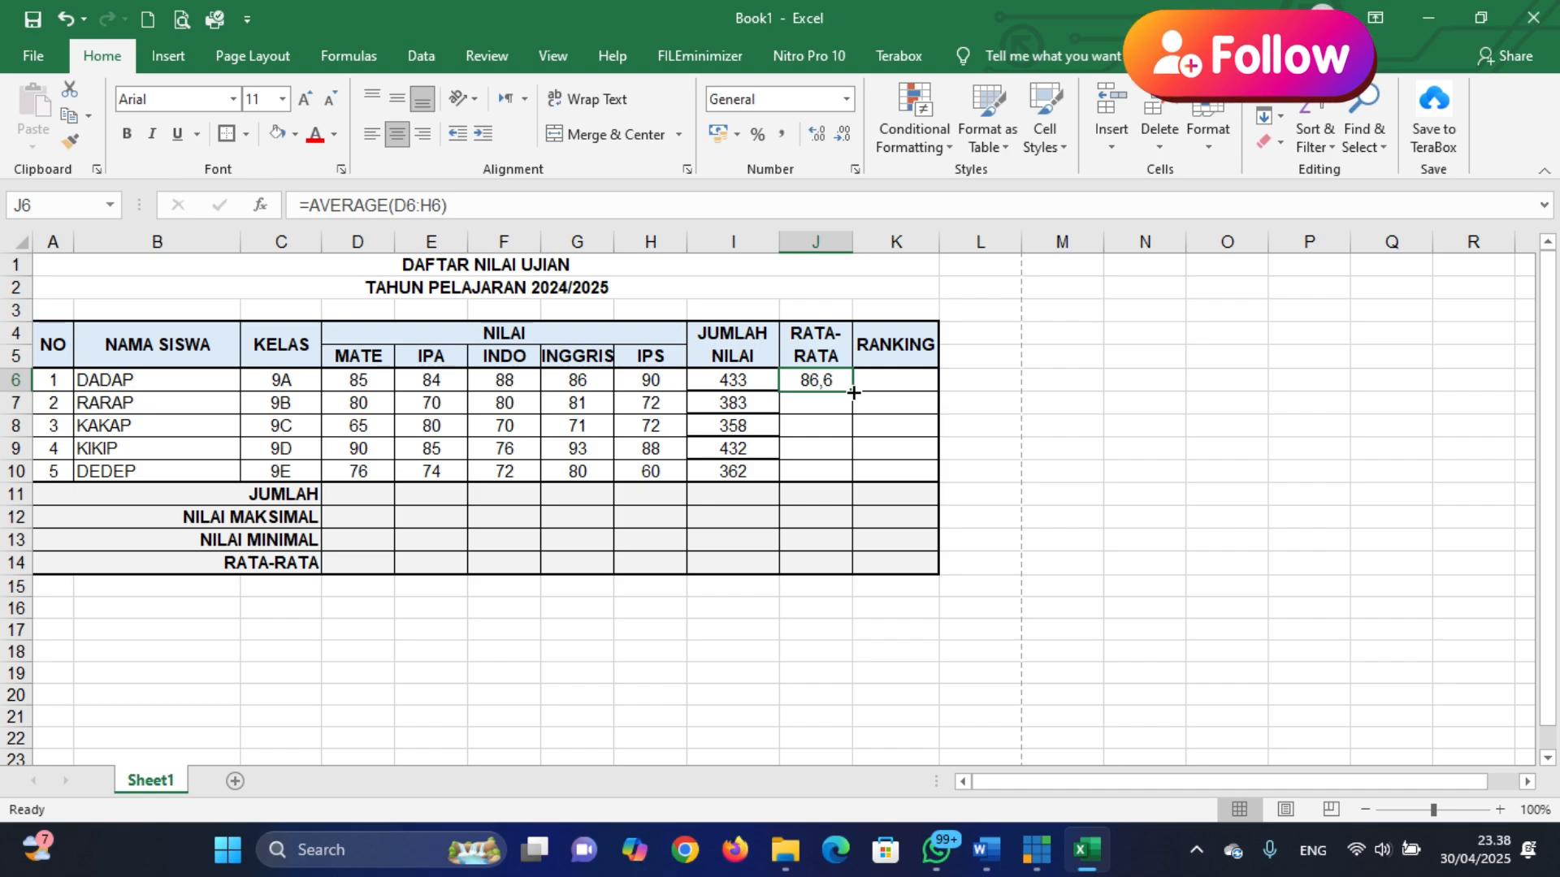
pyautogui.moveTo(853, 392); pyautogui.dragTo(843, 467)
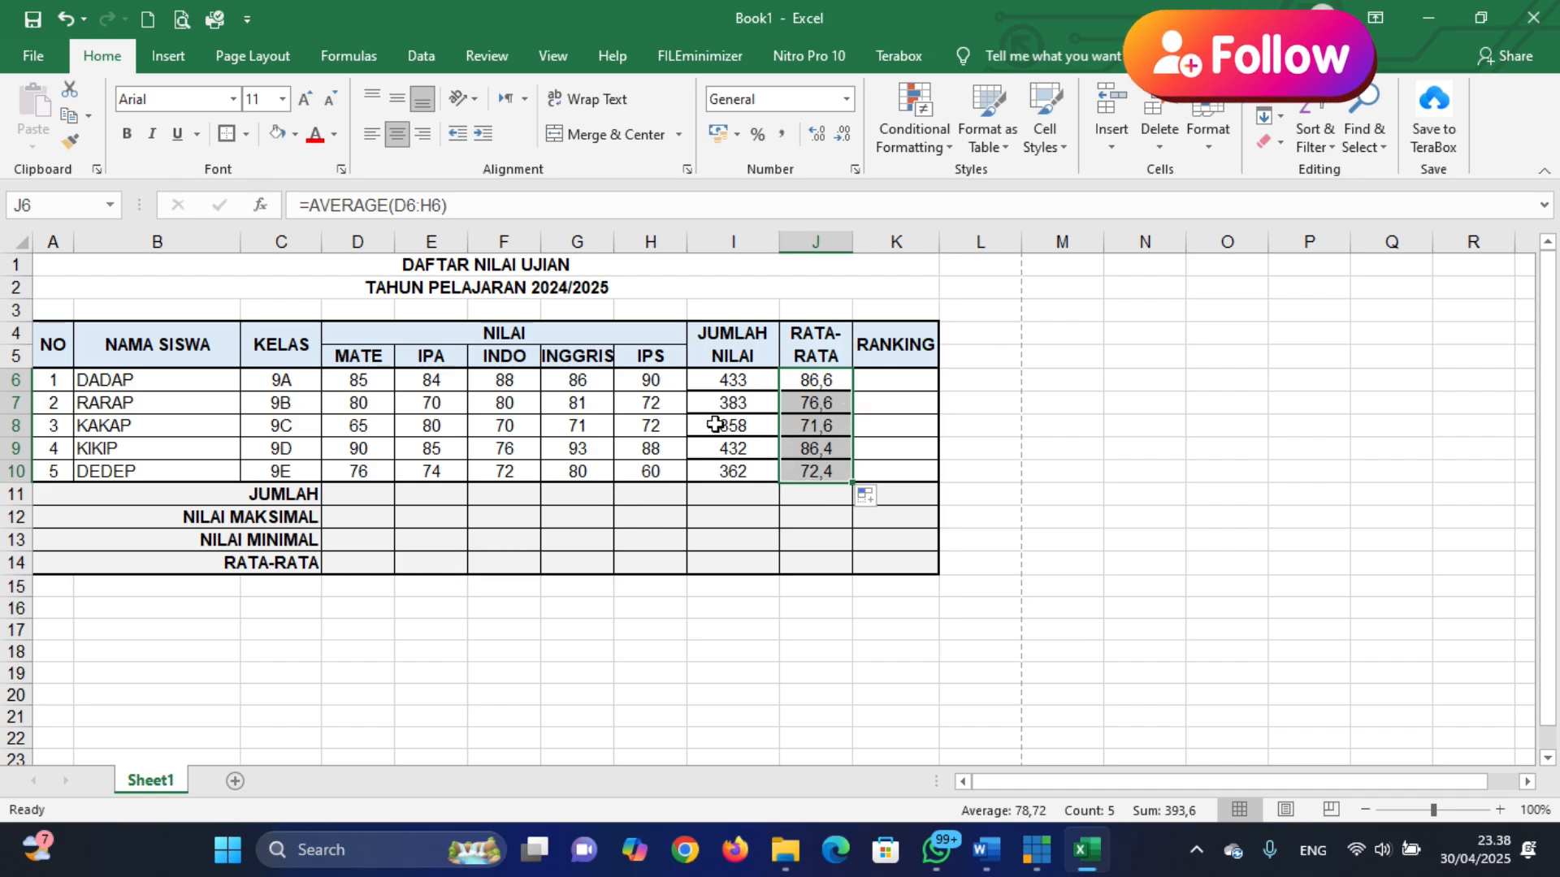
# Enter =SUM(D6:D10) in D11 as the JUMLAH of the MATE scores and copy it across through H11
pyautogui.click(353, 491)
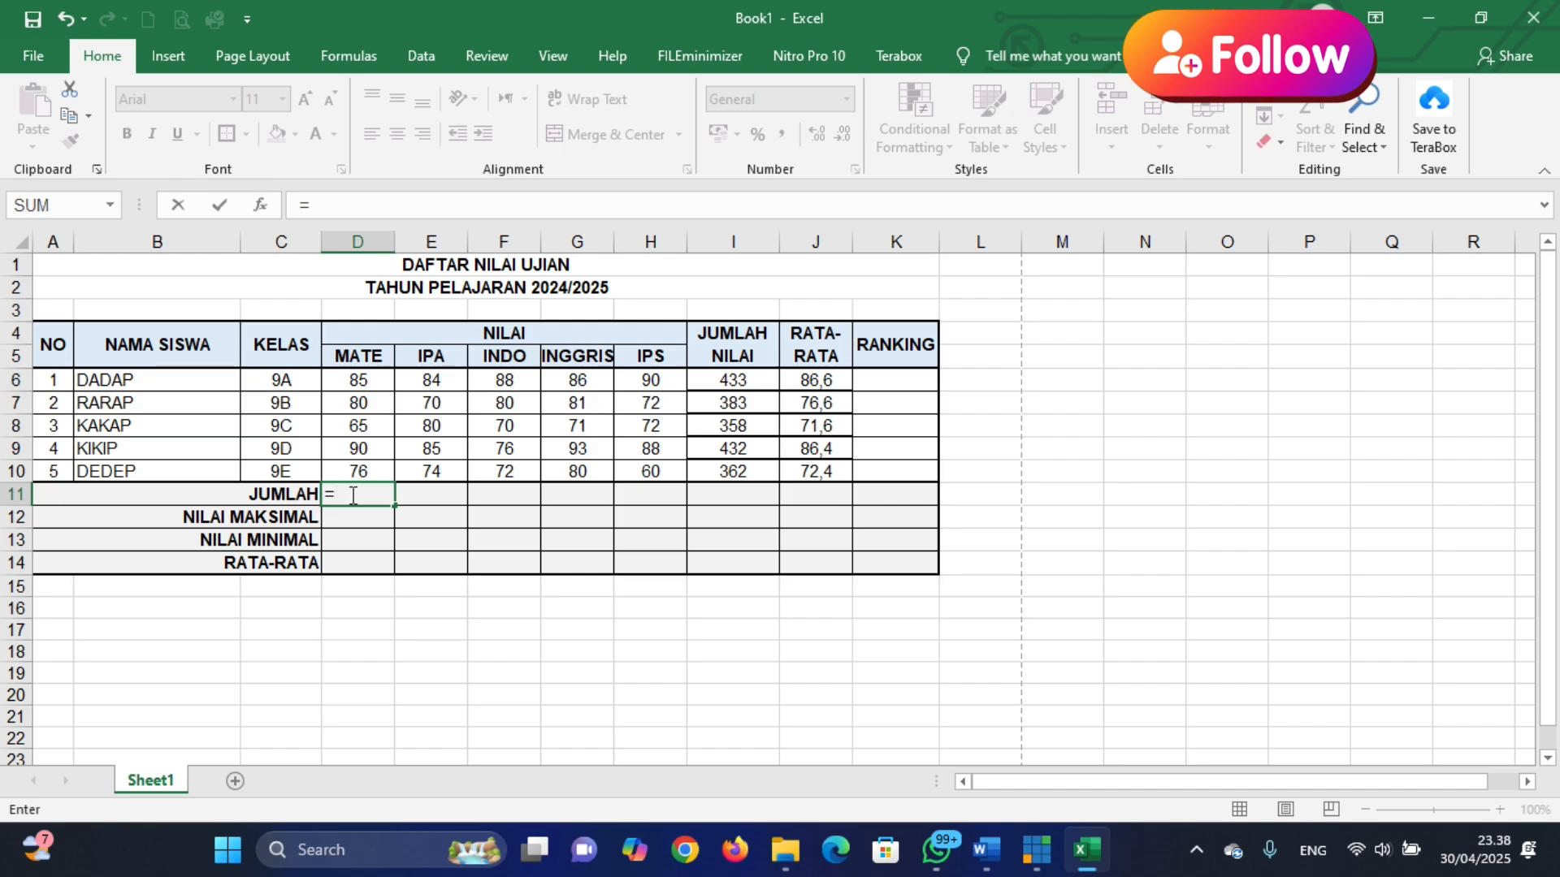
pyautogui.write('SUM')
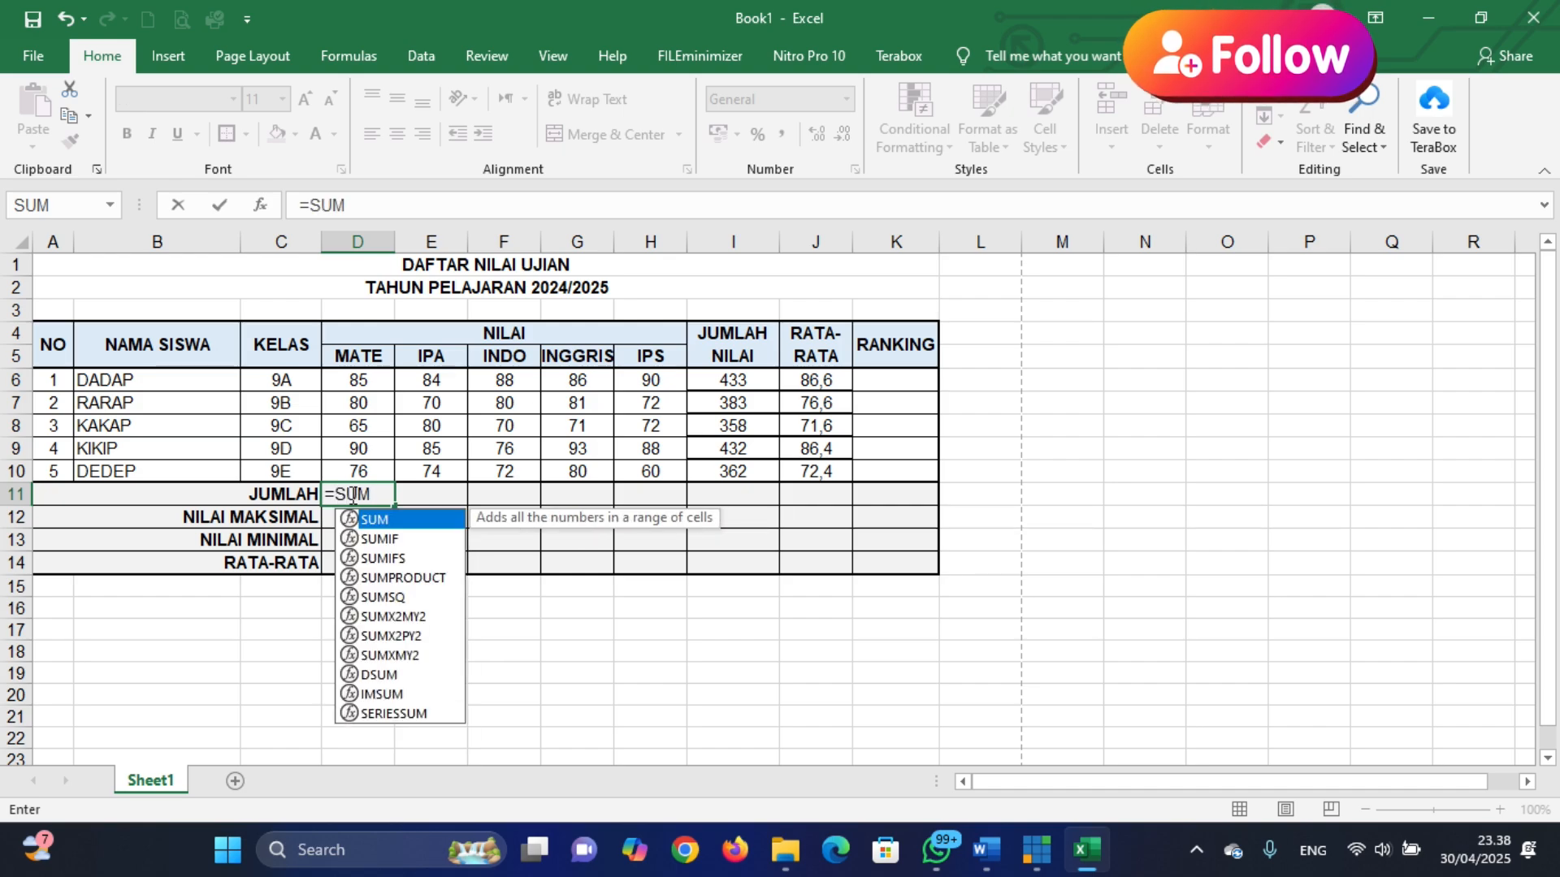
pyautogui.write('(')
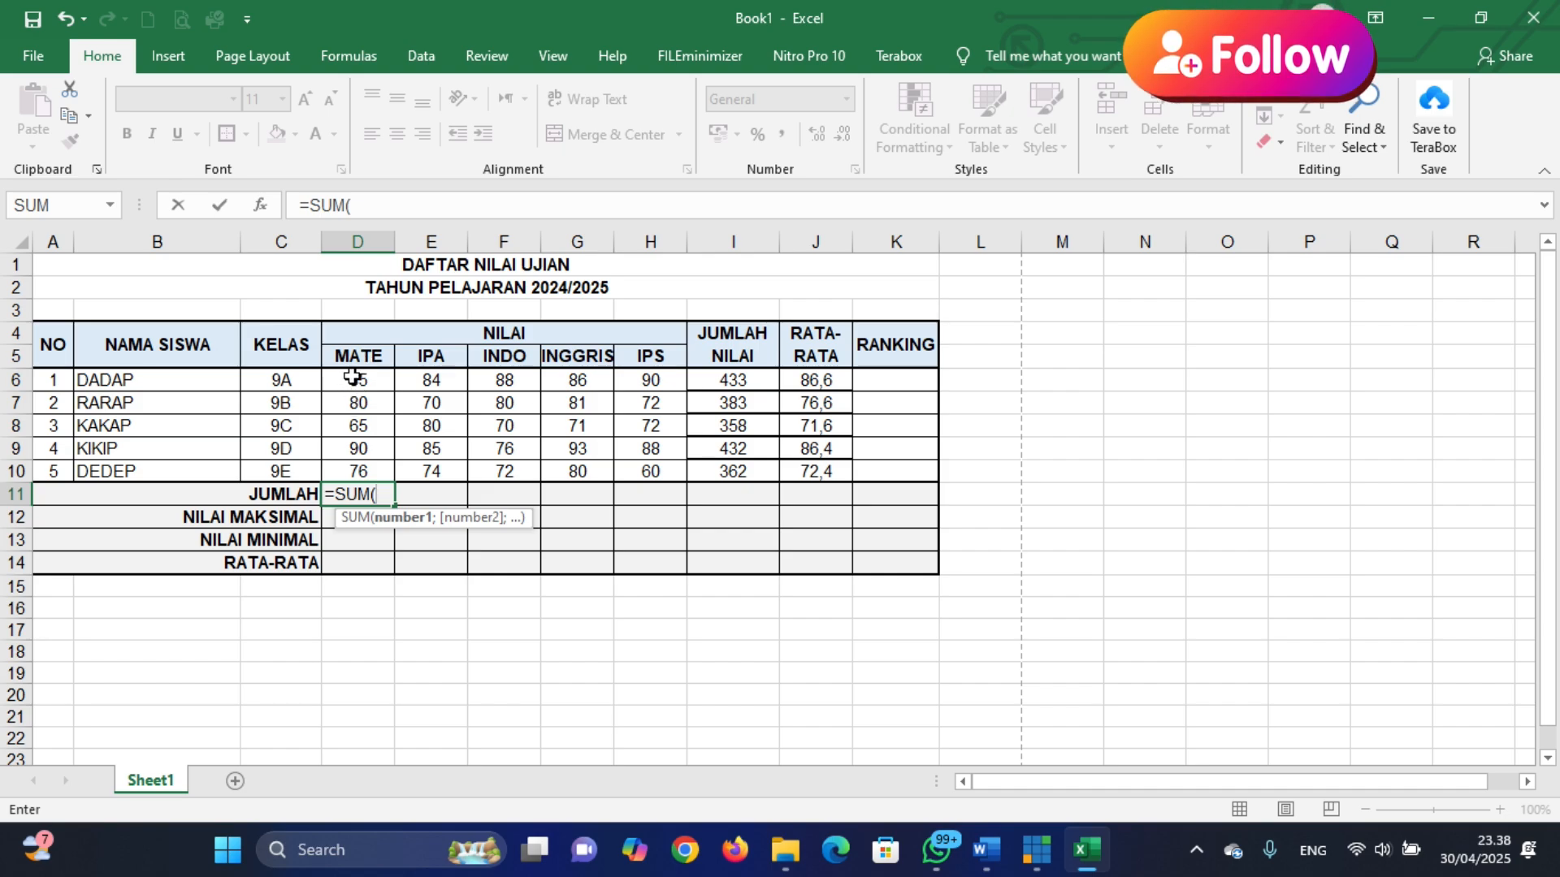
pyautogui.moveTo(352, 376); pyautogui.dragTo(353, 473)
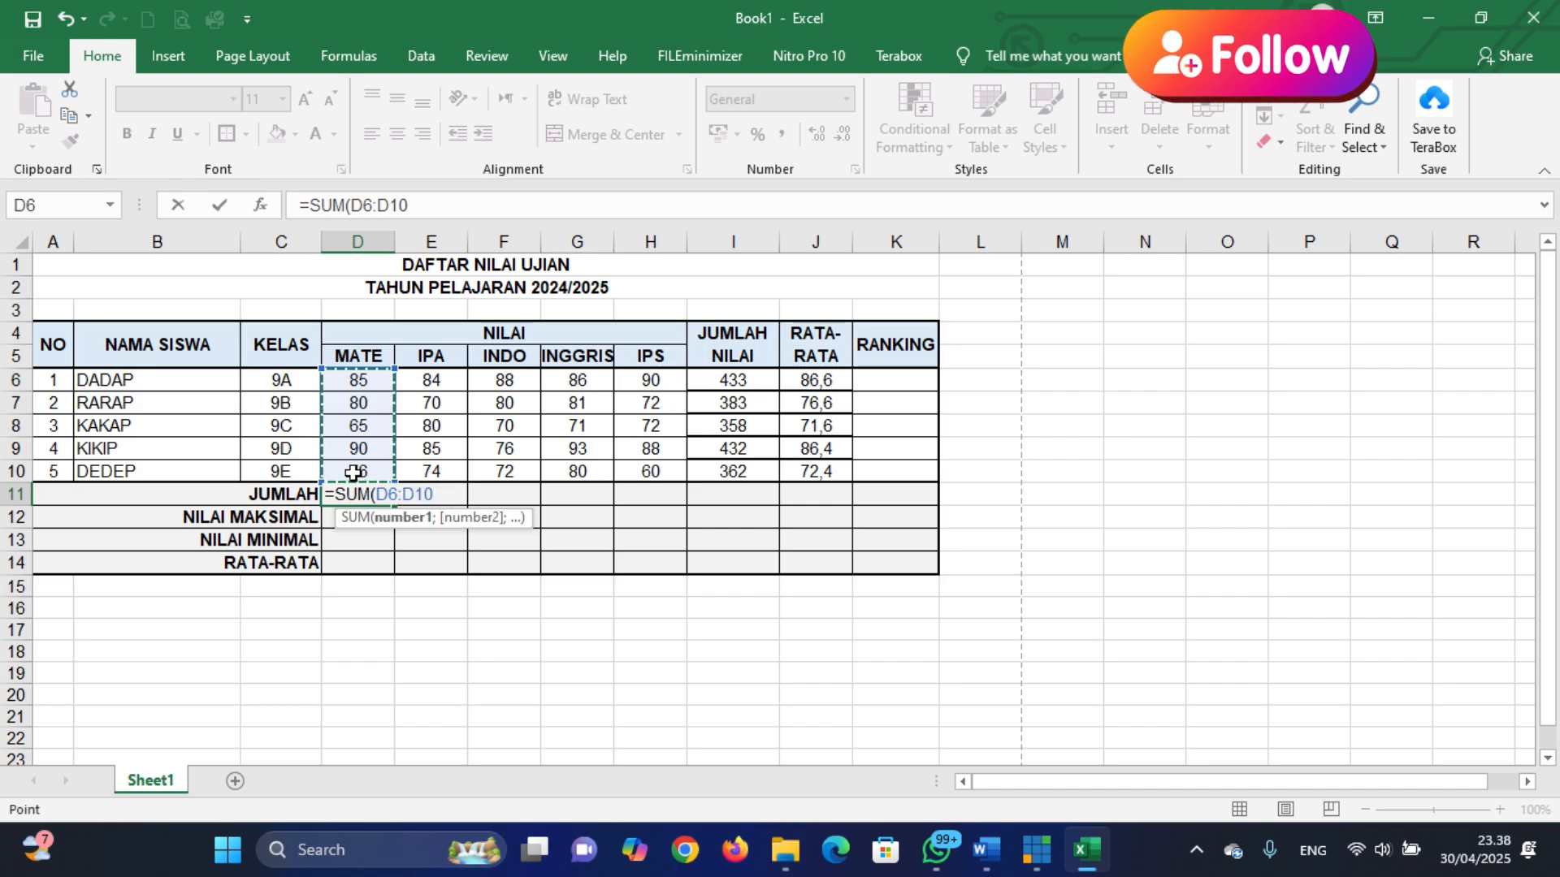
pyautogui.write(')')
pyautogui.press('Return')
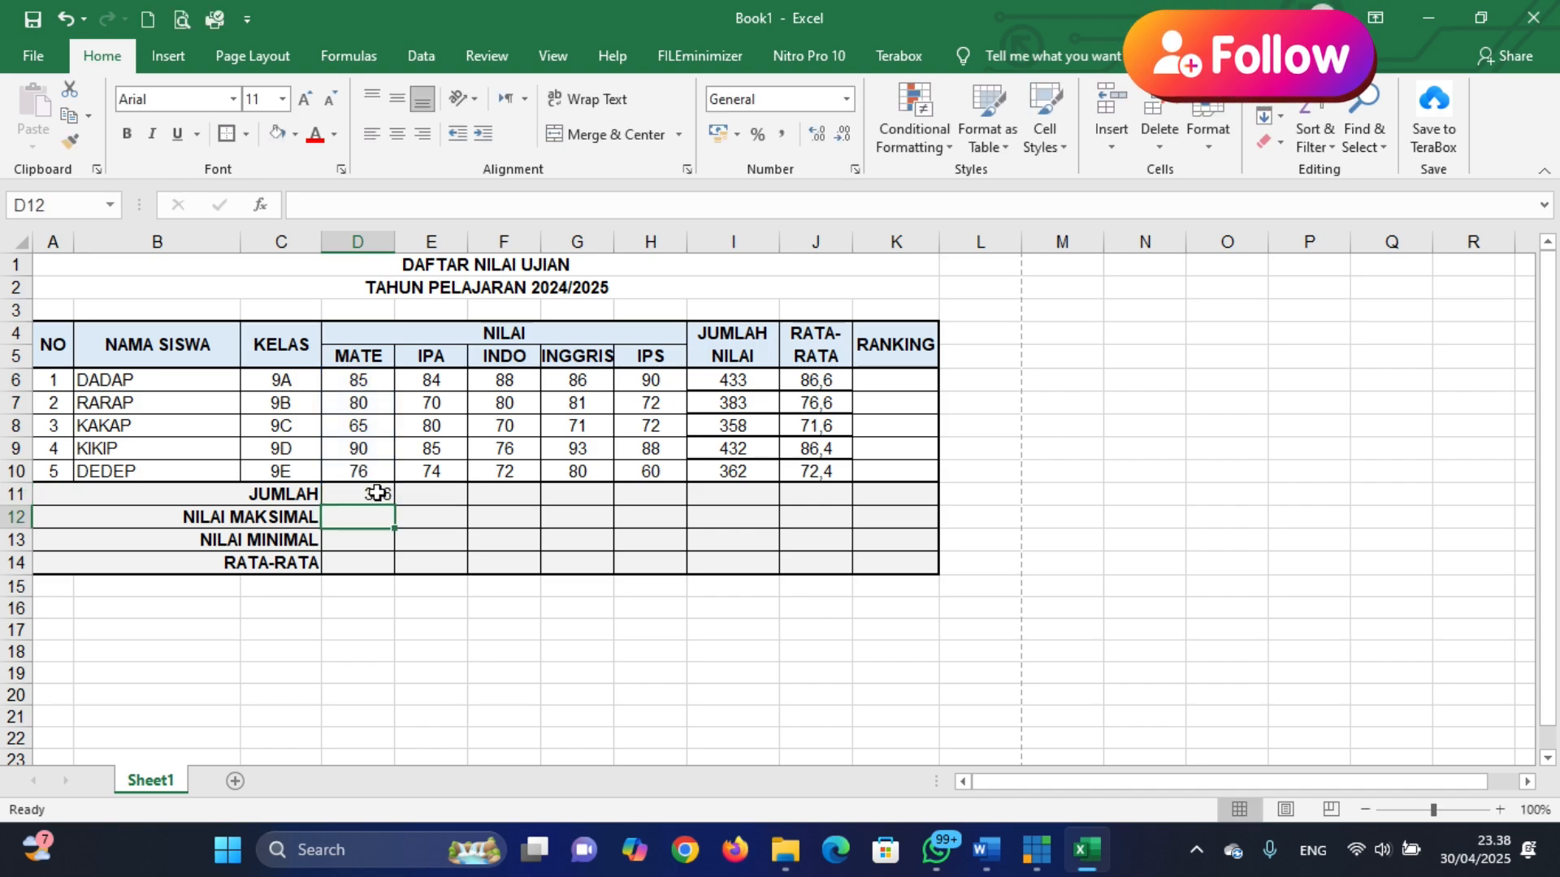
pyautogui.click(378, 493)
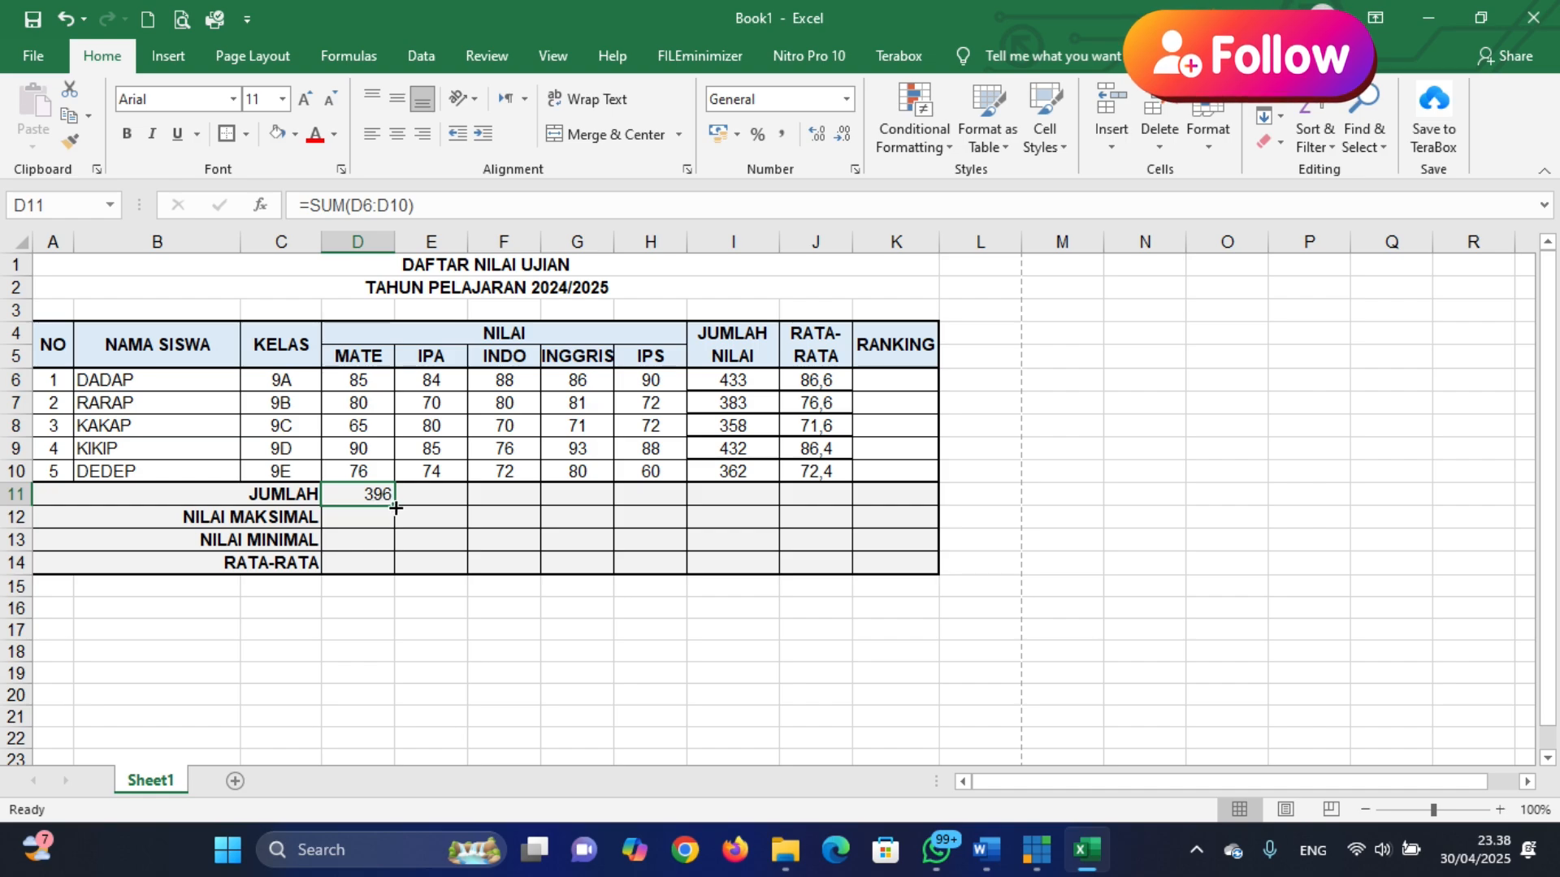
pyautogui.moveTo(395, 507); pyautogui.dragTo(673, 507)
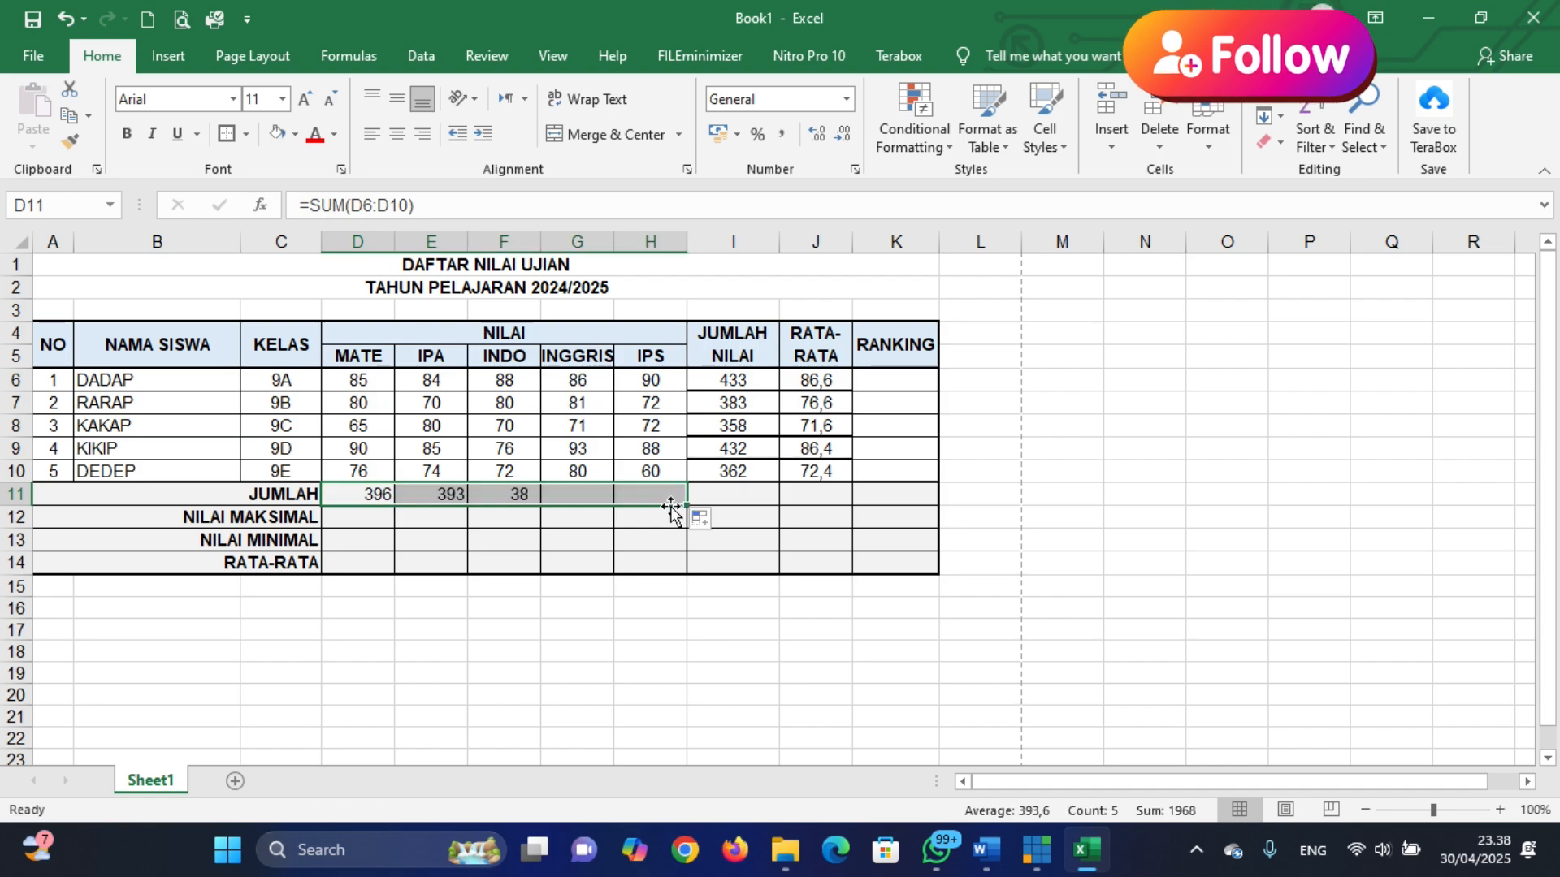
# Enter =MAX(D6:D10) in D12 as the NILAI MAKSIMAL of the MATE scores and copy it across through H12
pyautogui.click(354, 521)
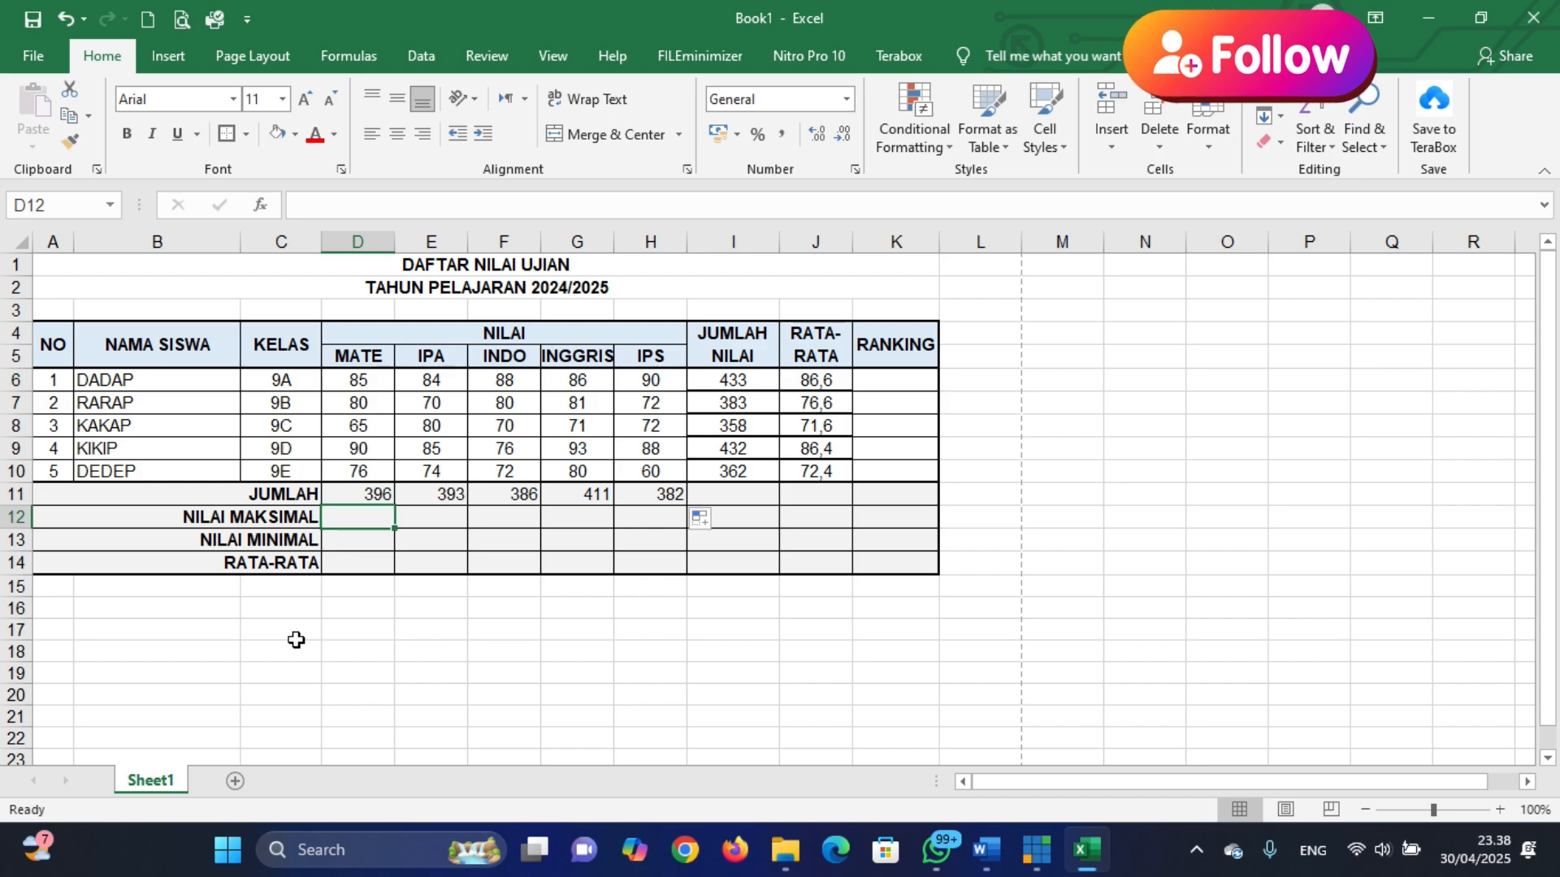
pyautogui.write('=')
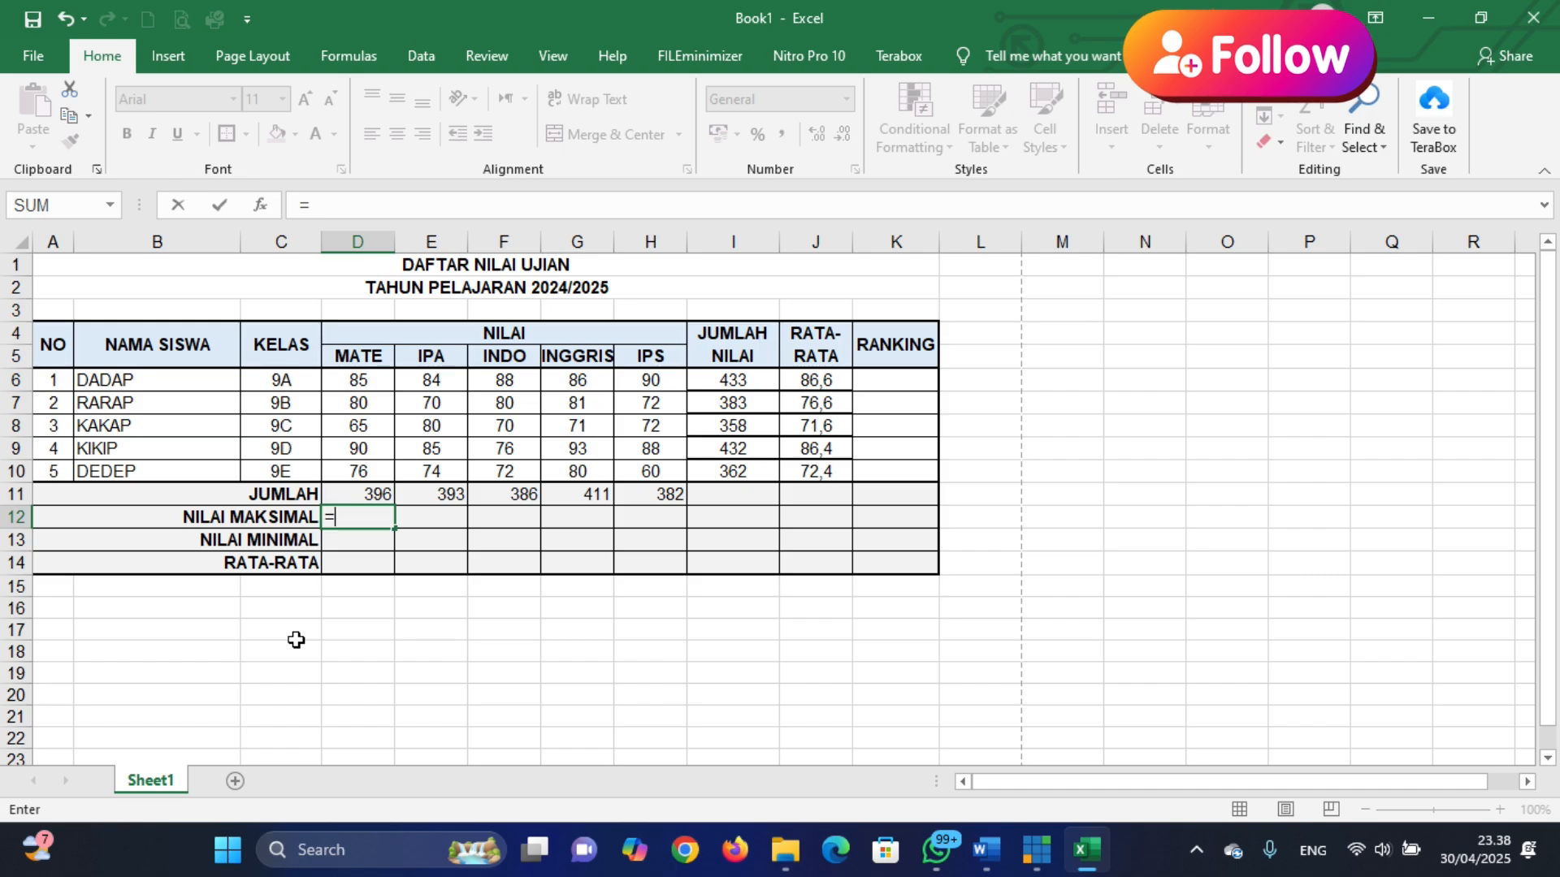
pyautogui.write('MAX')
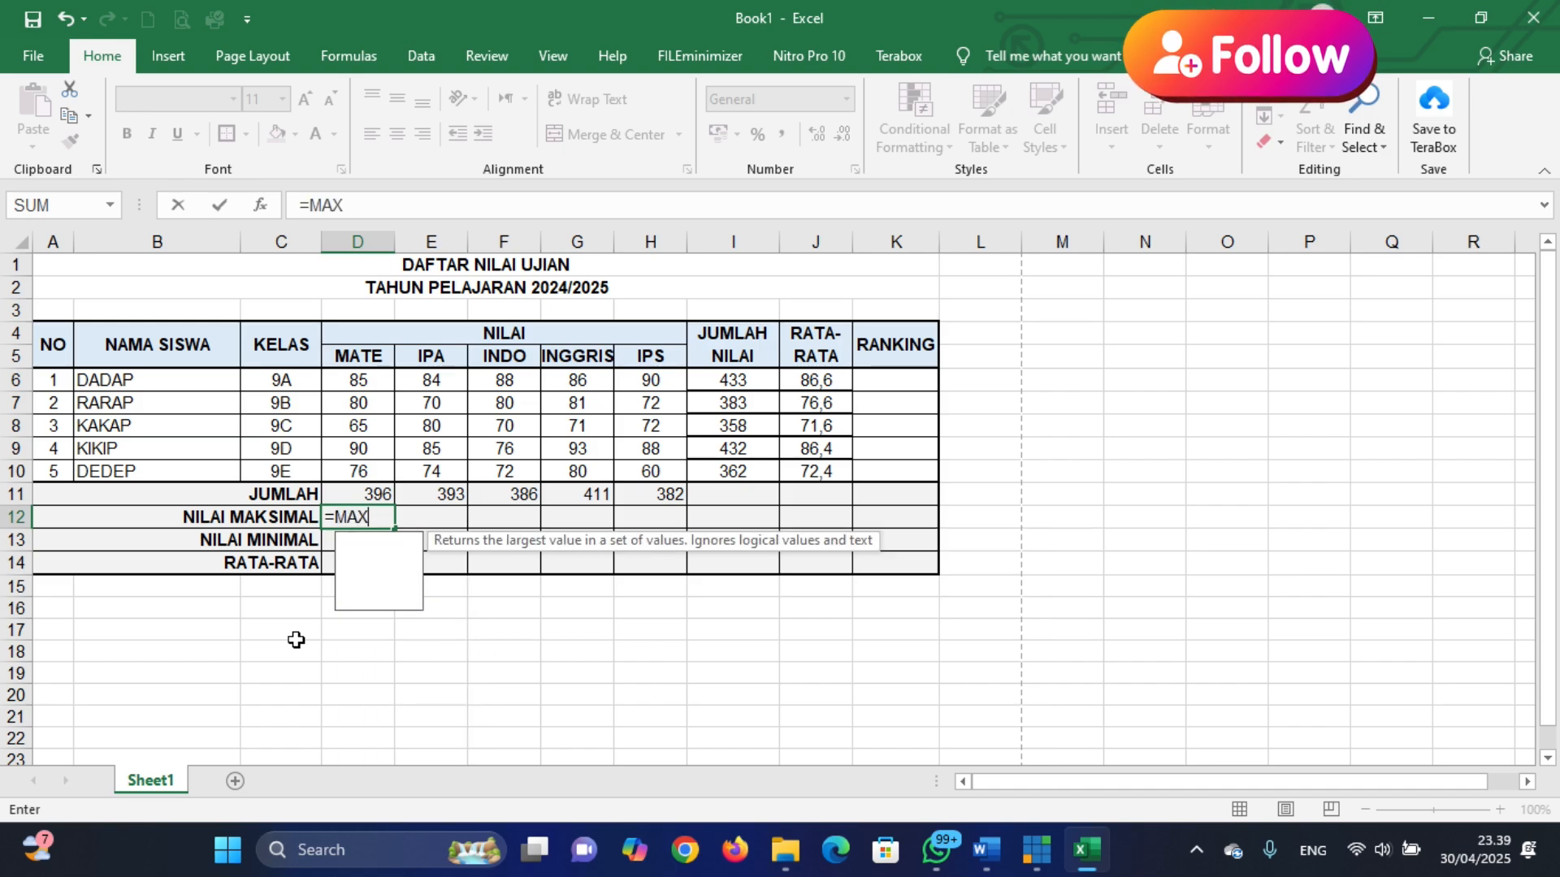
pyautogui.write('(')
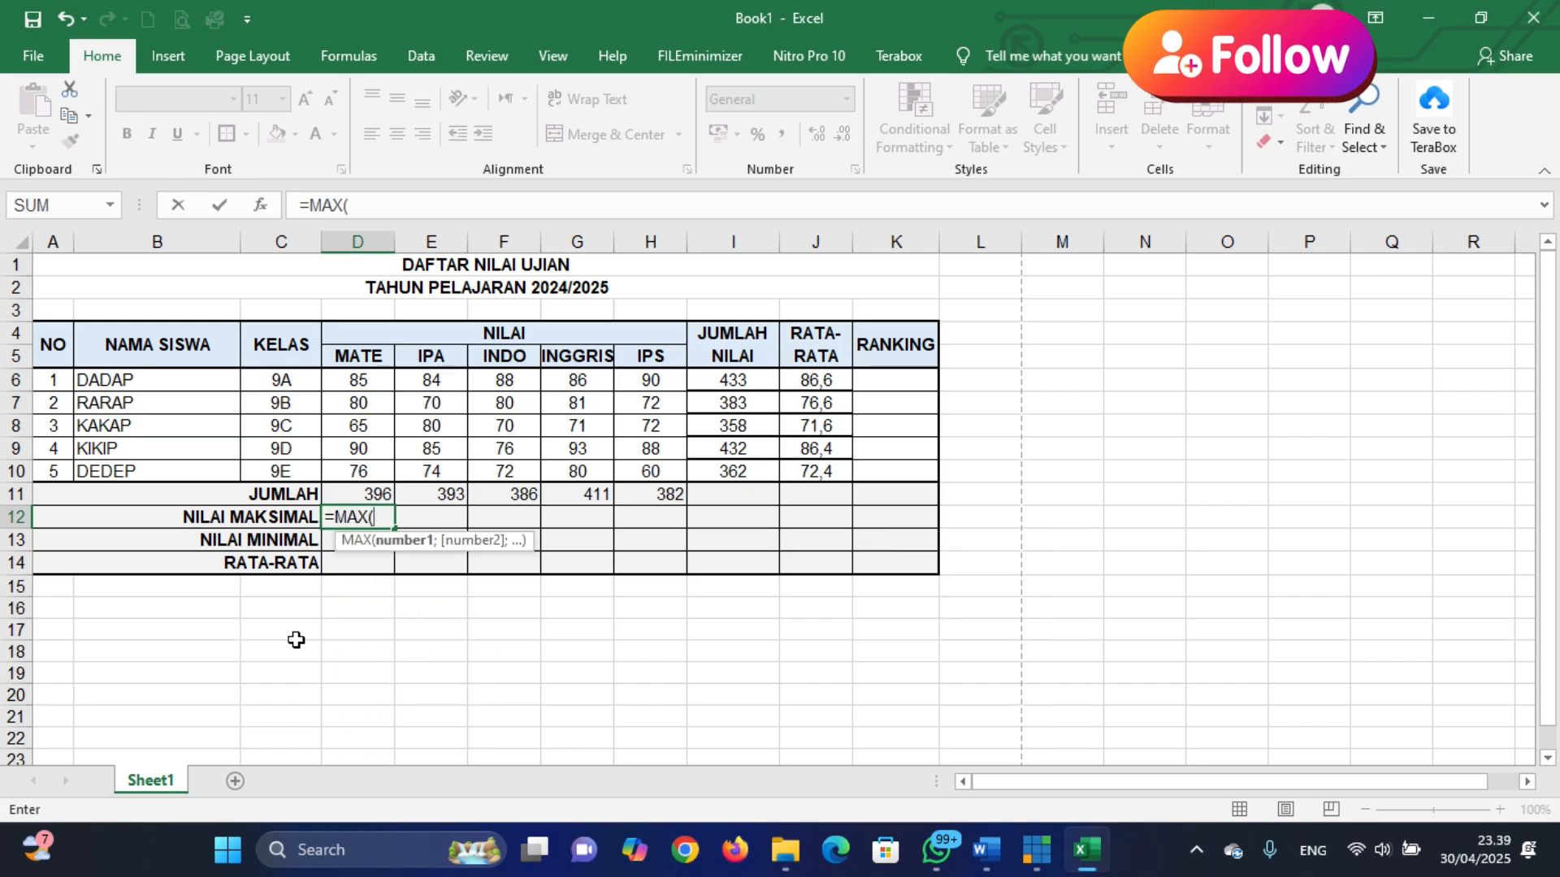
pyautogui.moveTo(371, 381); pyautogui.dragTo(375, 465)
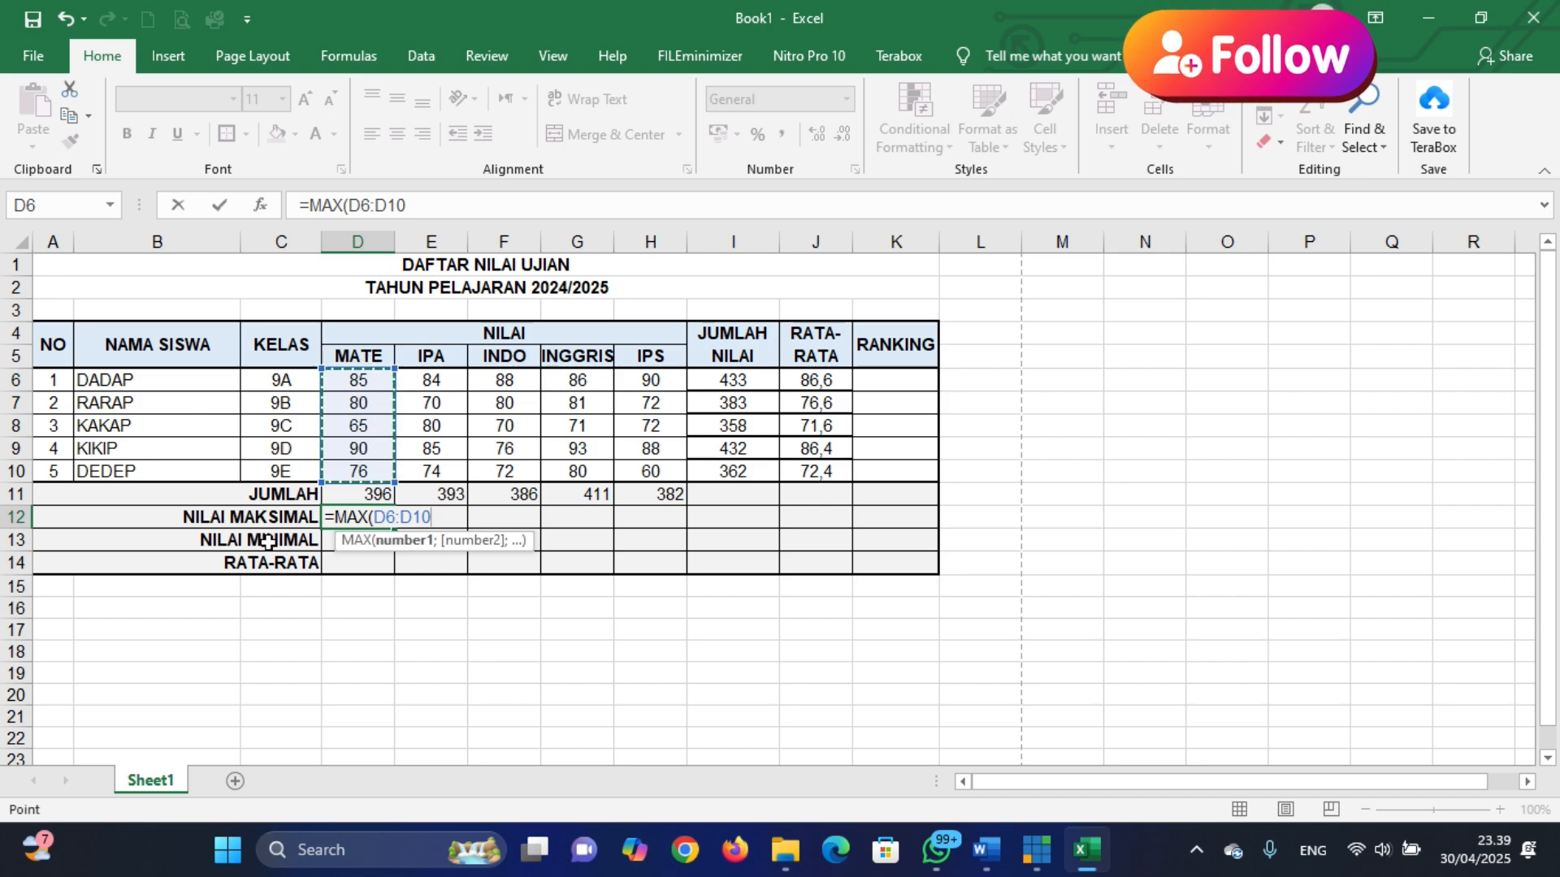
pyautogui.write(')')
pyautogui.press('Return')
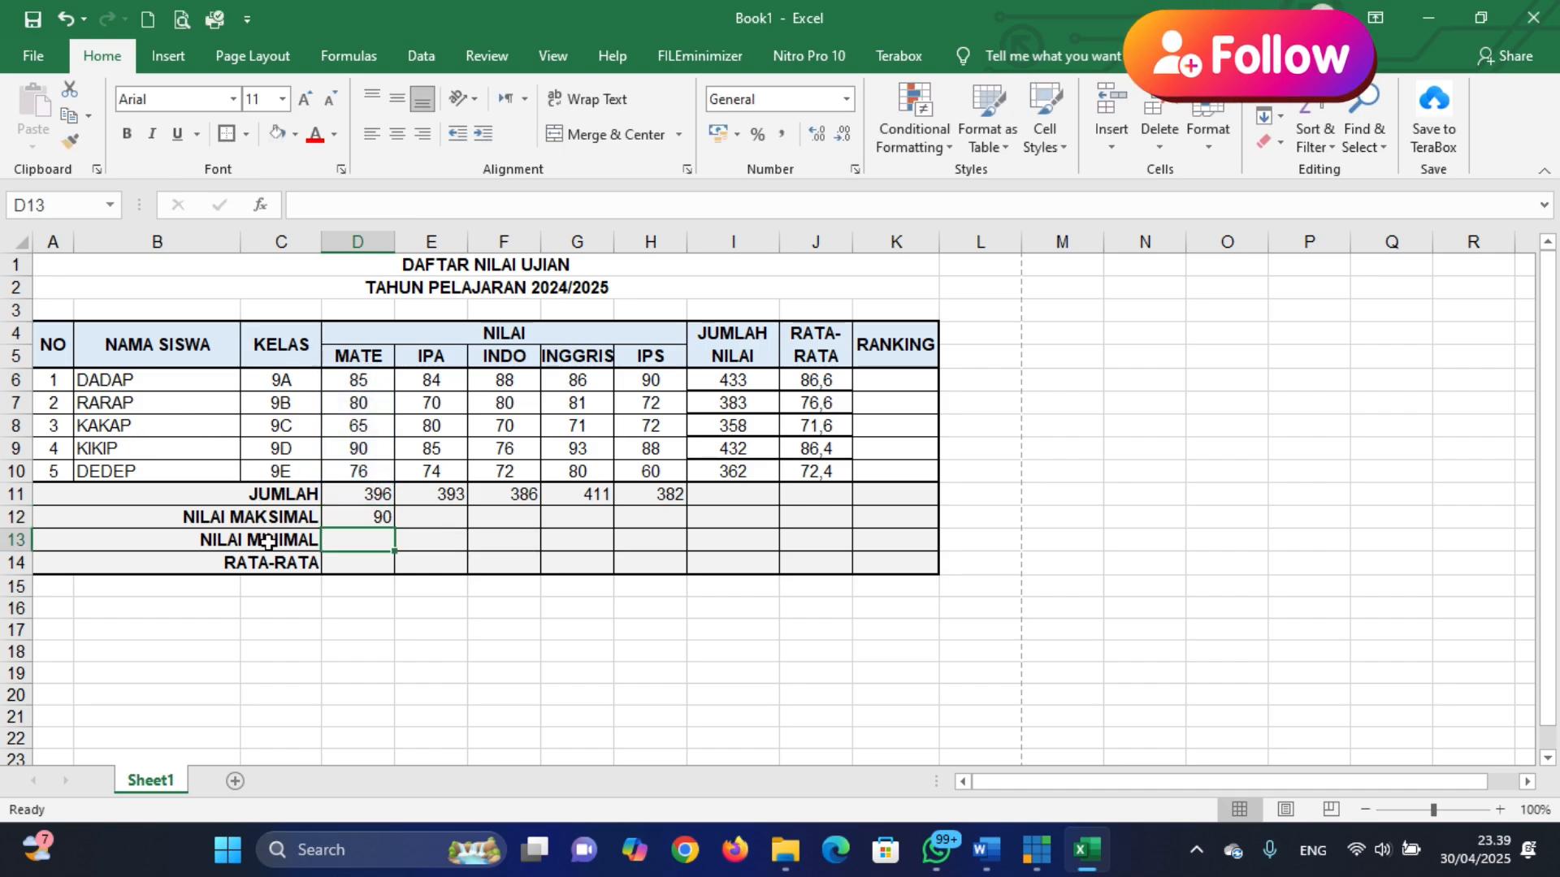
pyautogui.click(389, 520)
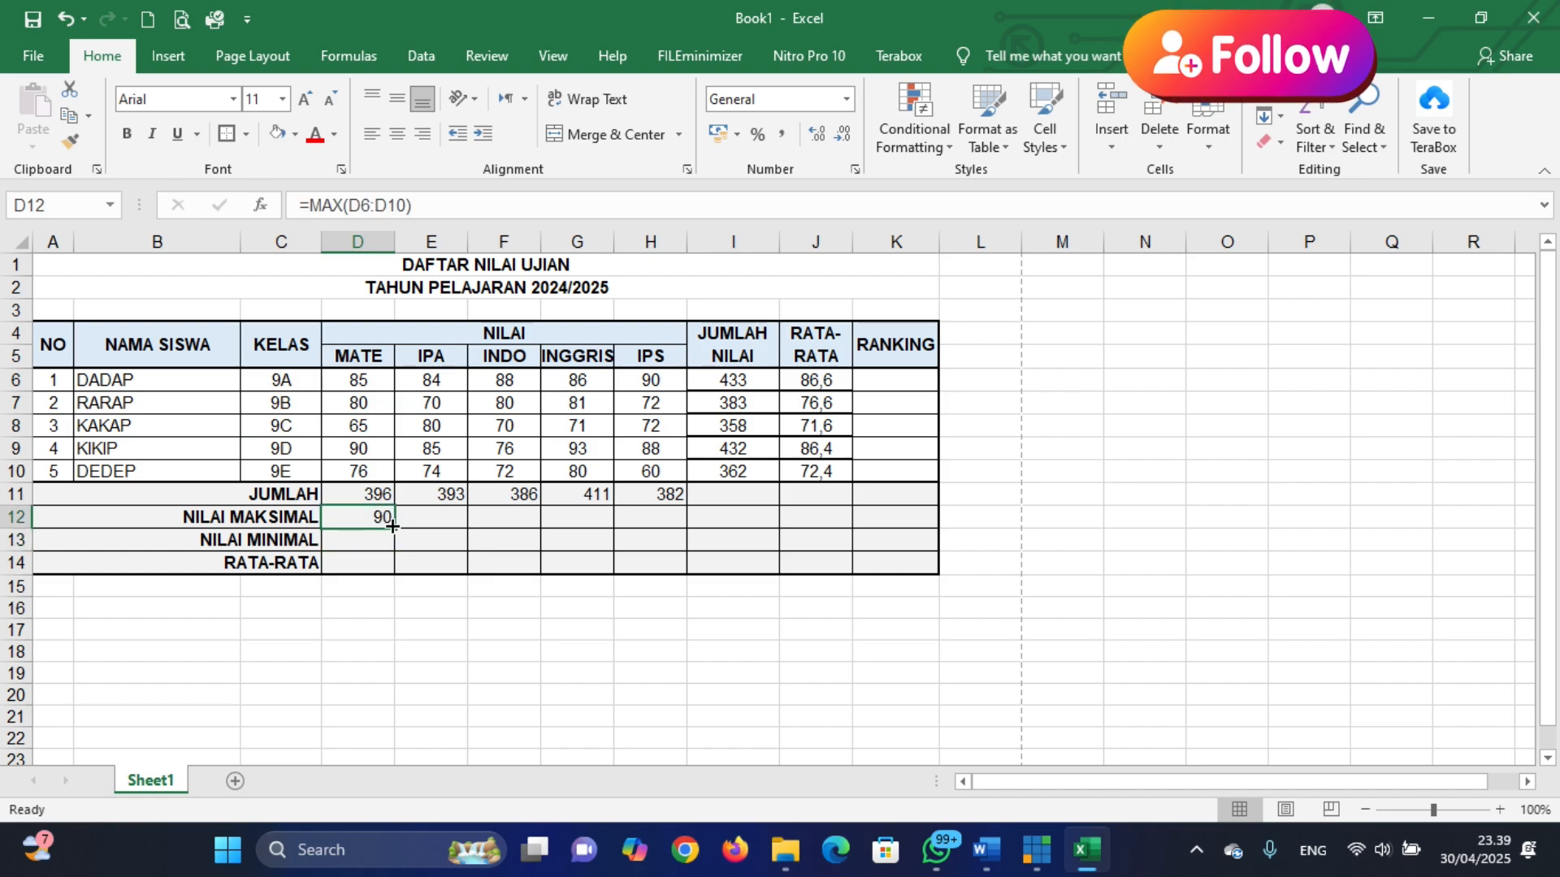
pyautogui.moveTo(394, 528); pyautogui.dragTo(686, 519)
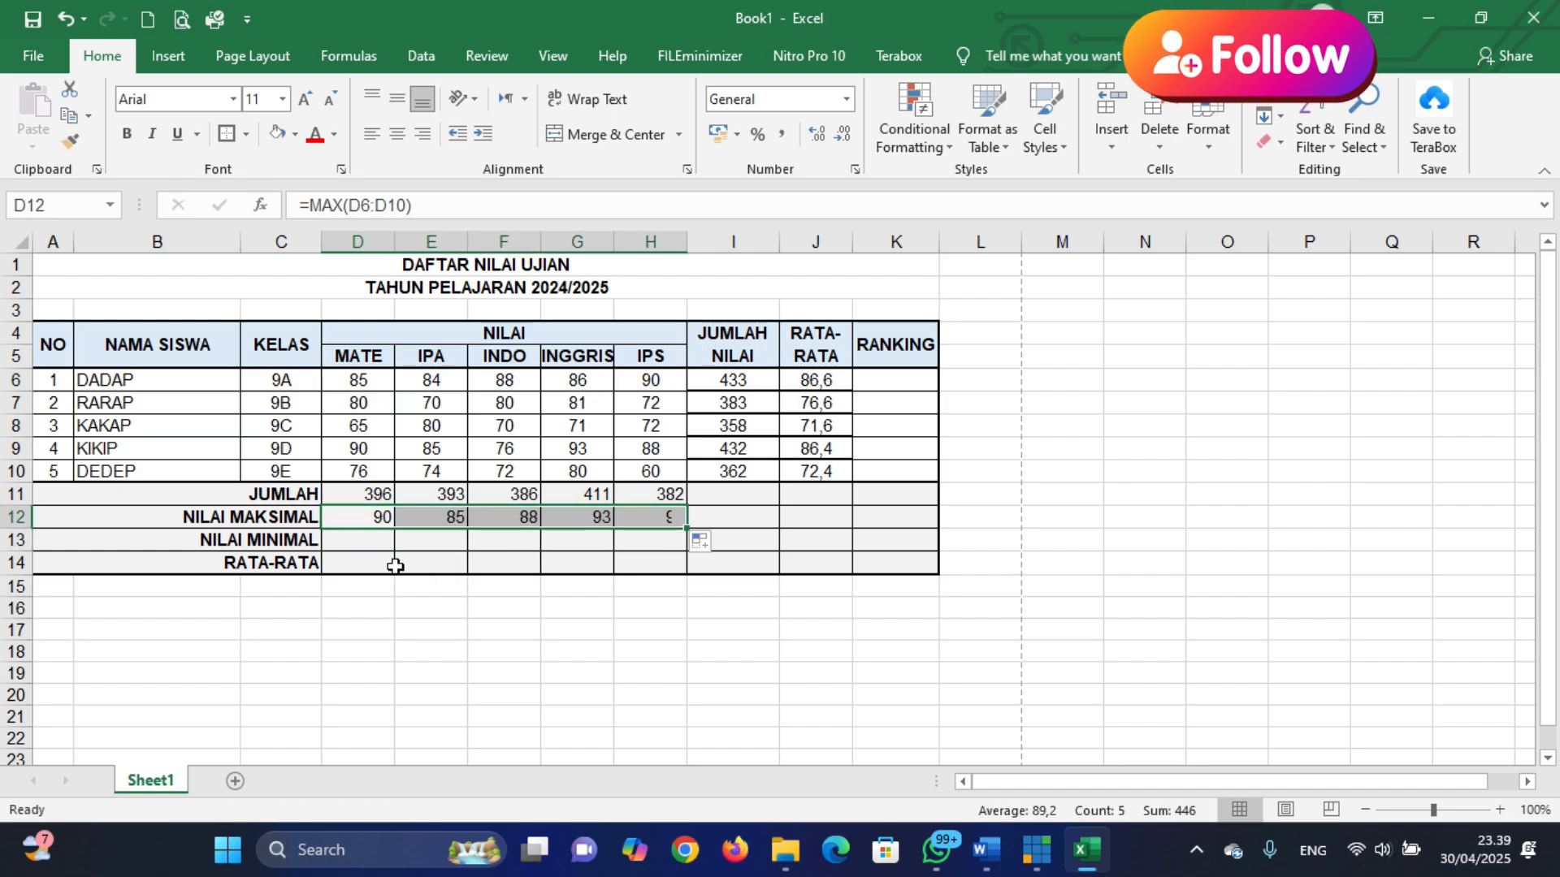
# Enter =MIN(D6:D10) in D13 as the NILAI MINIMAL of the MATE scores and copy it across through H13
pyautogui.click(367, 540)
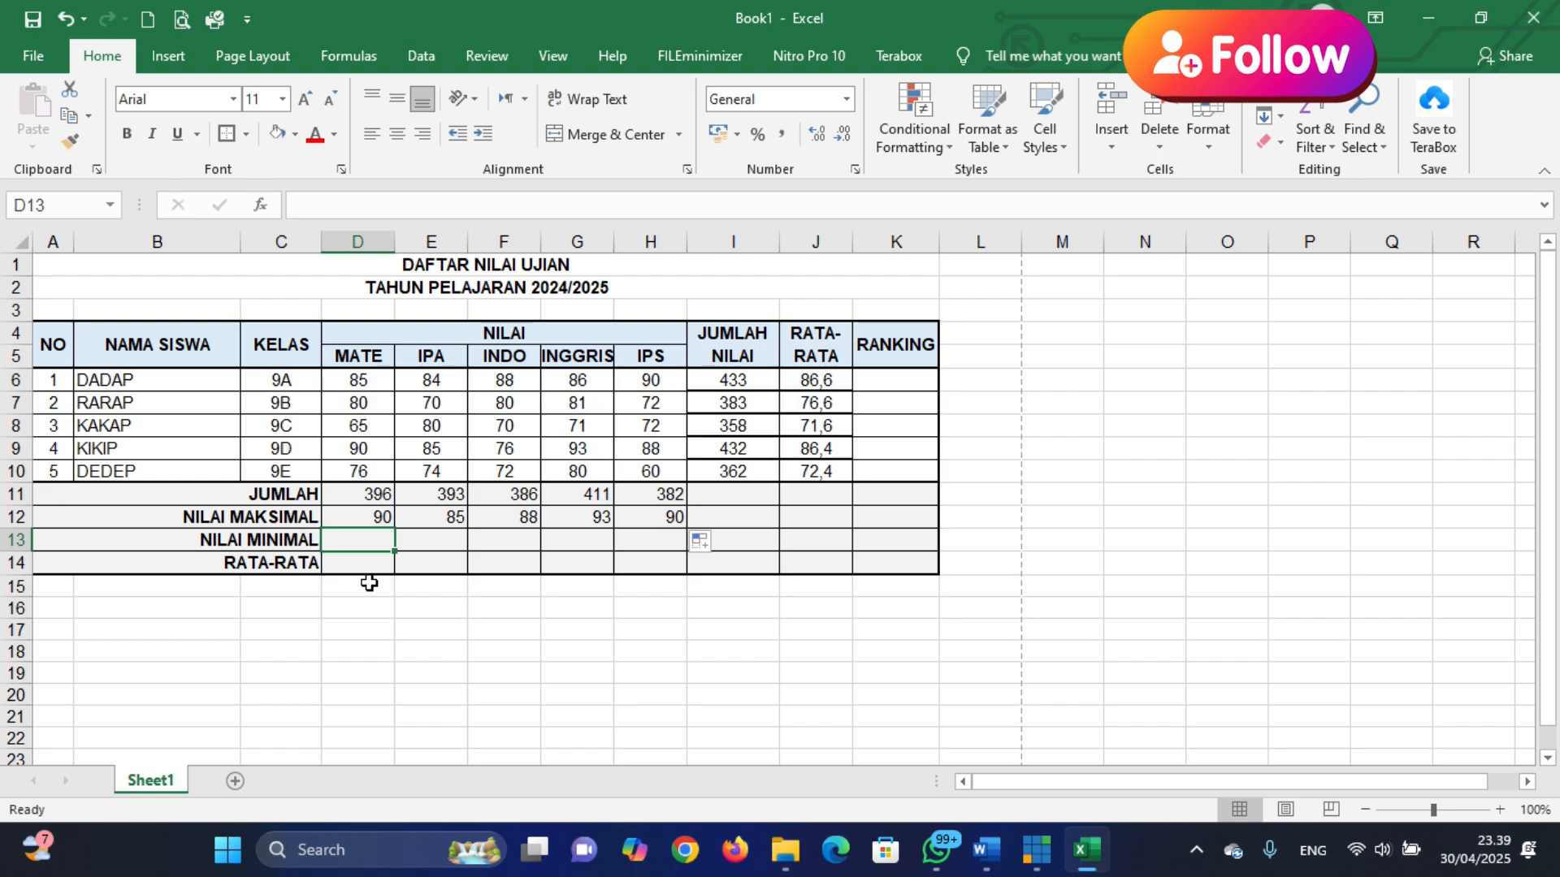
pyautogui.write('=')
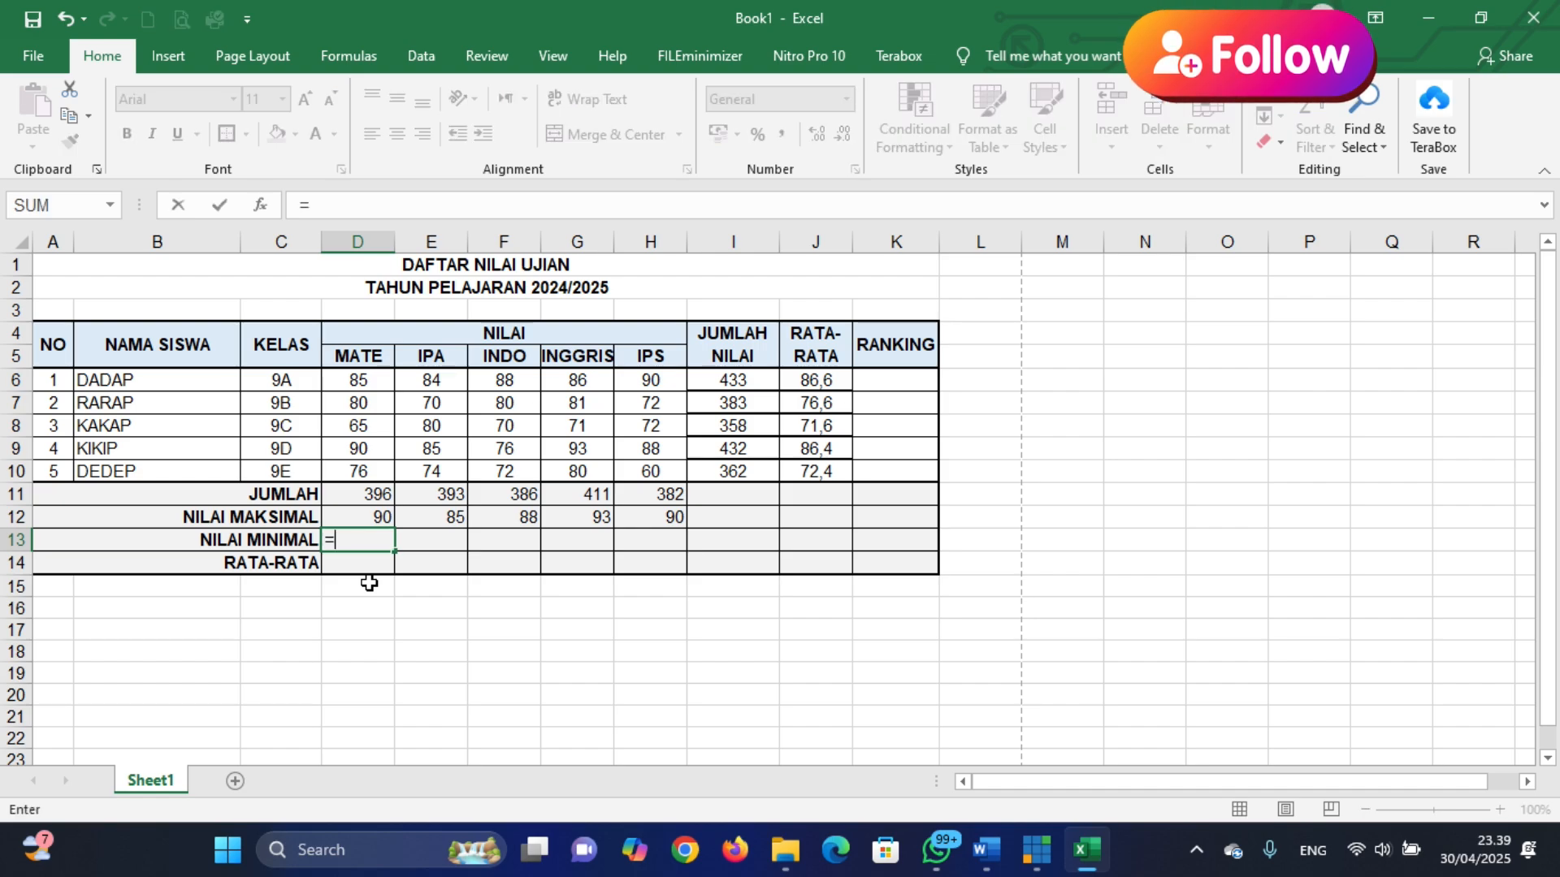
pyautogui.write('MIN')
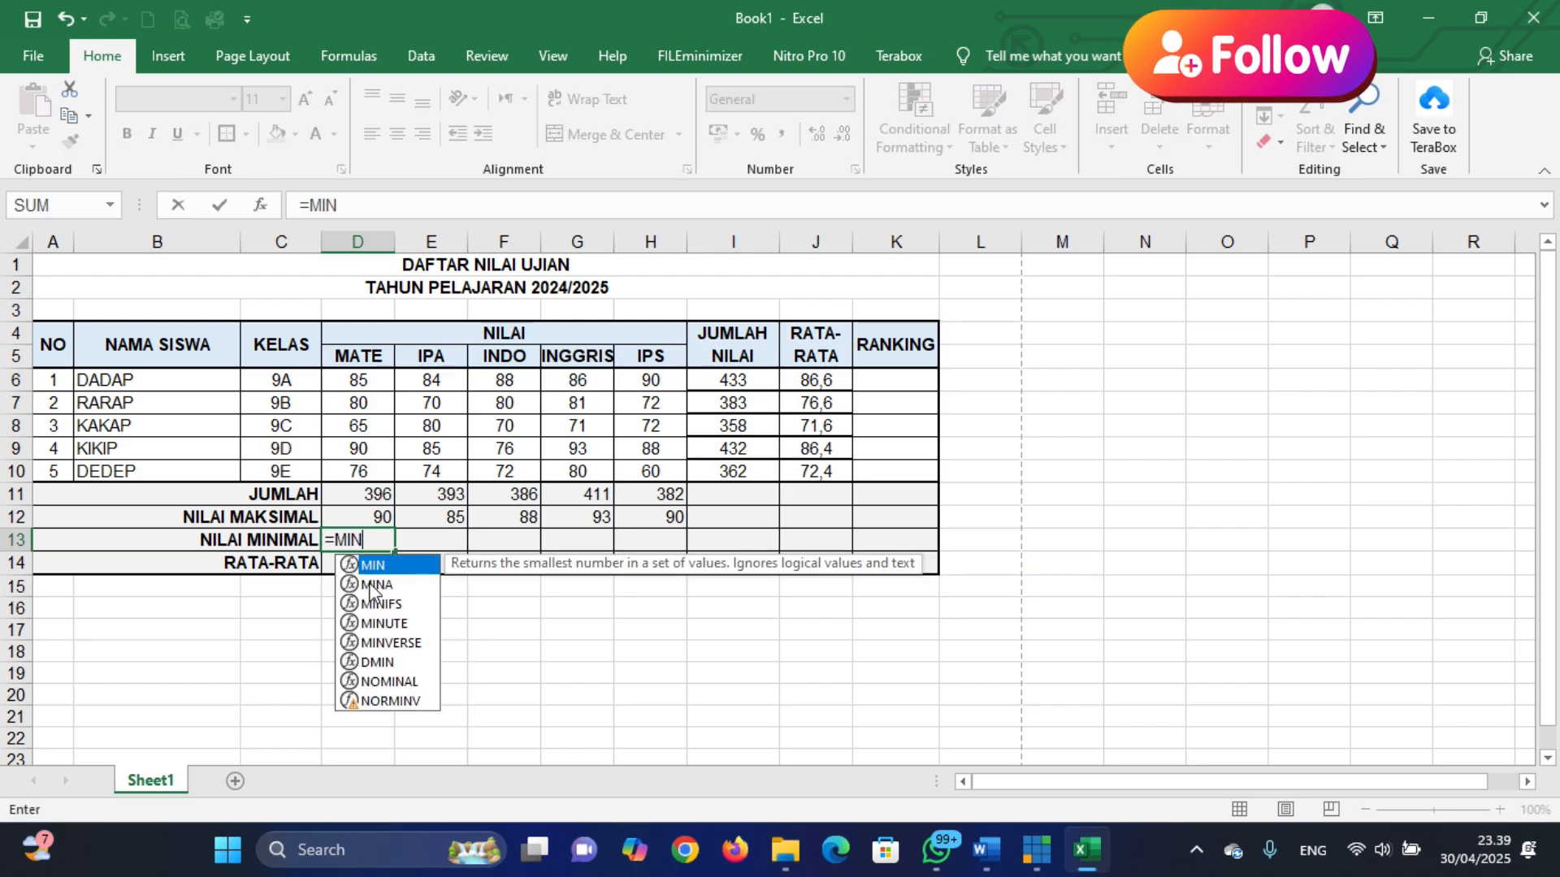
pyautogui.write('(')
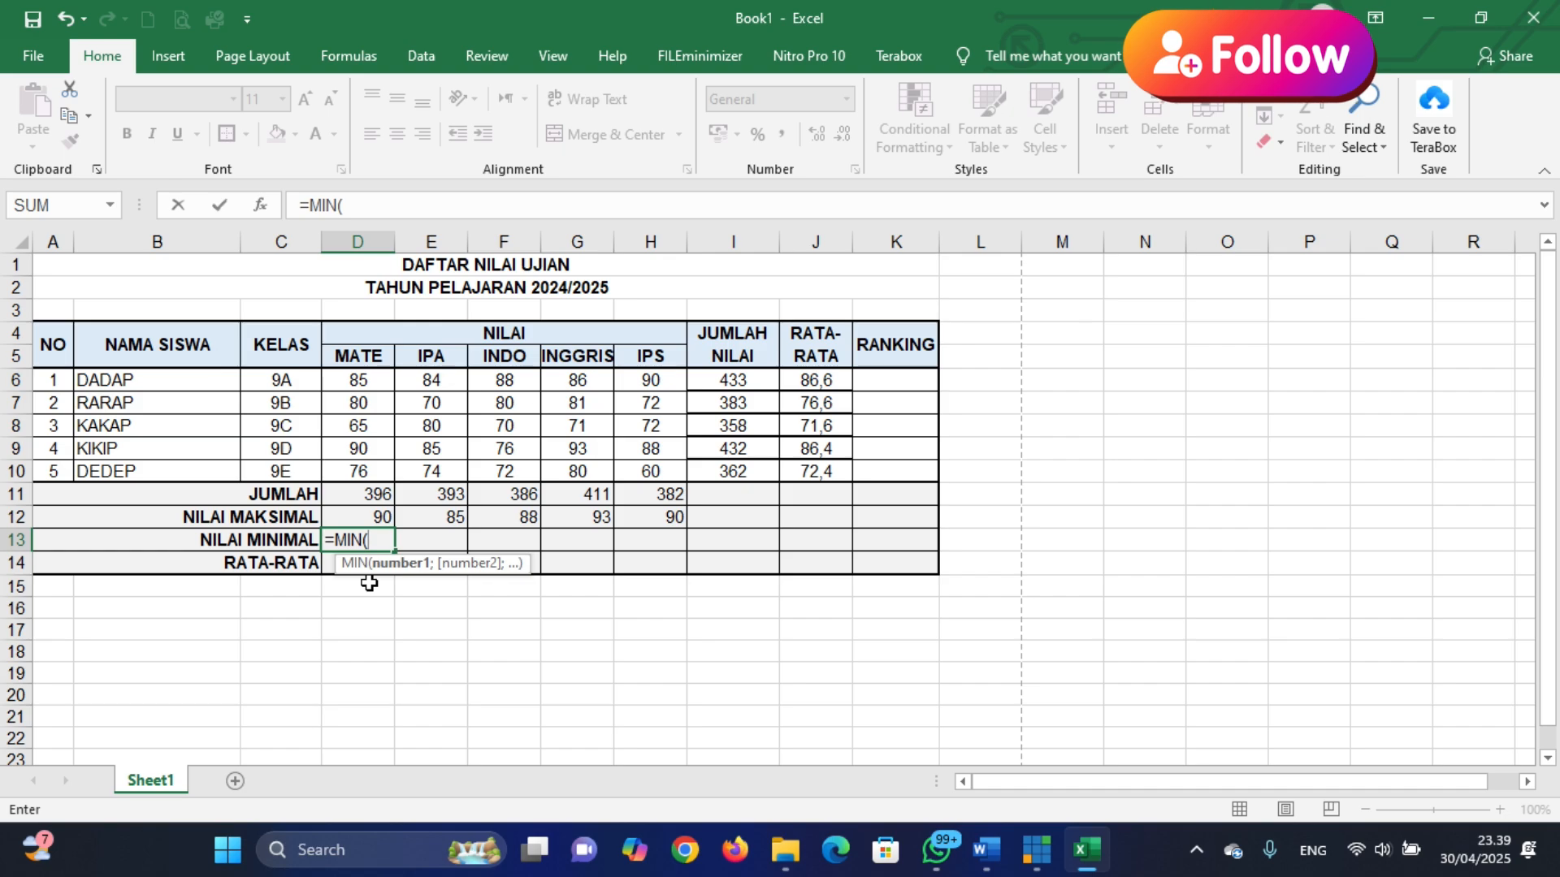
pyautogui.moveTo(358, 379); pyautogui.dragTo(355, 476)
pyautogui.press('Return')
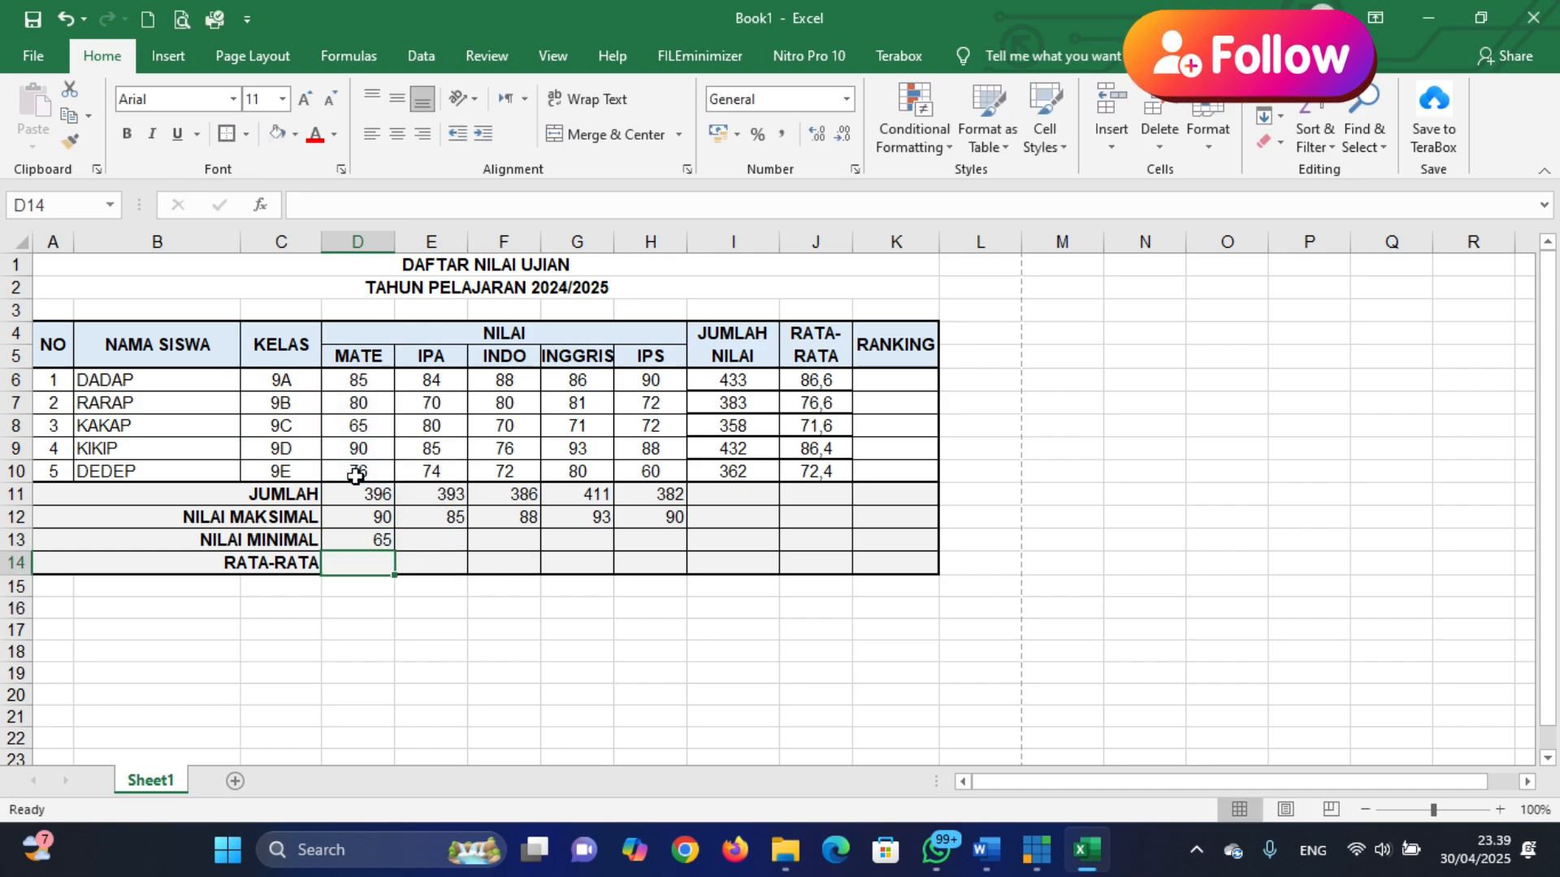
pyautogui.click(376, 538)
pyautogui.moveTo(392, 553); pyautogui.dragTo(674, 548)
pyautogui.click(625, 616)
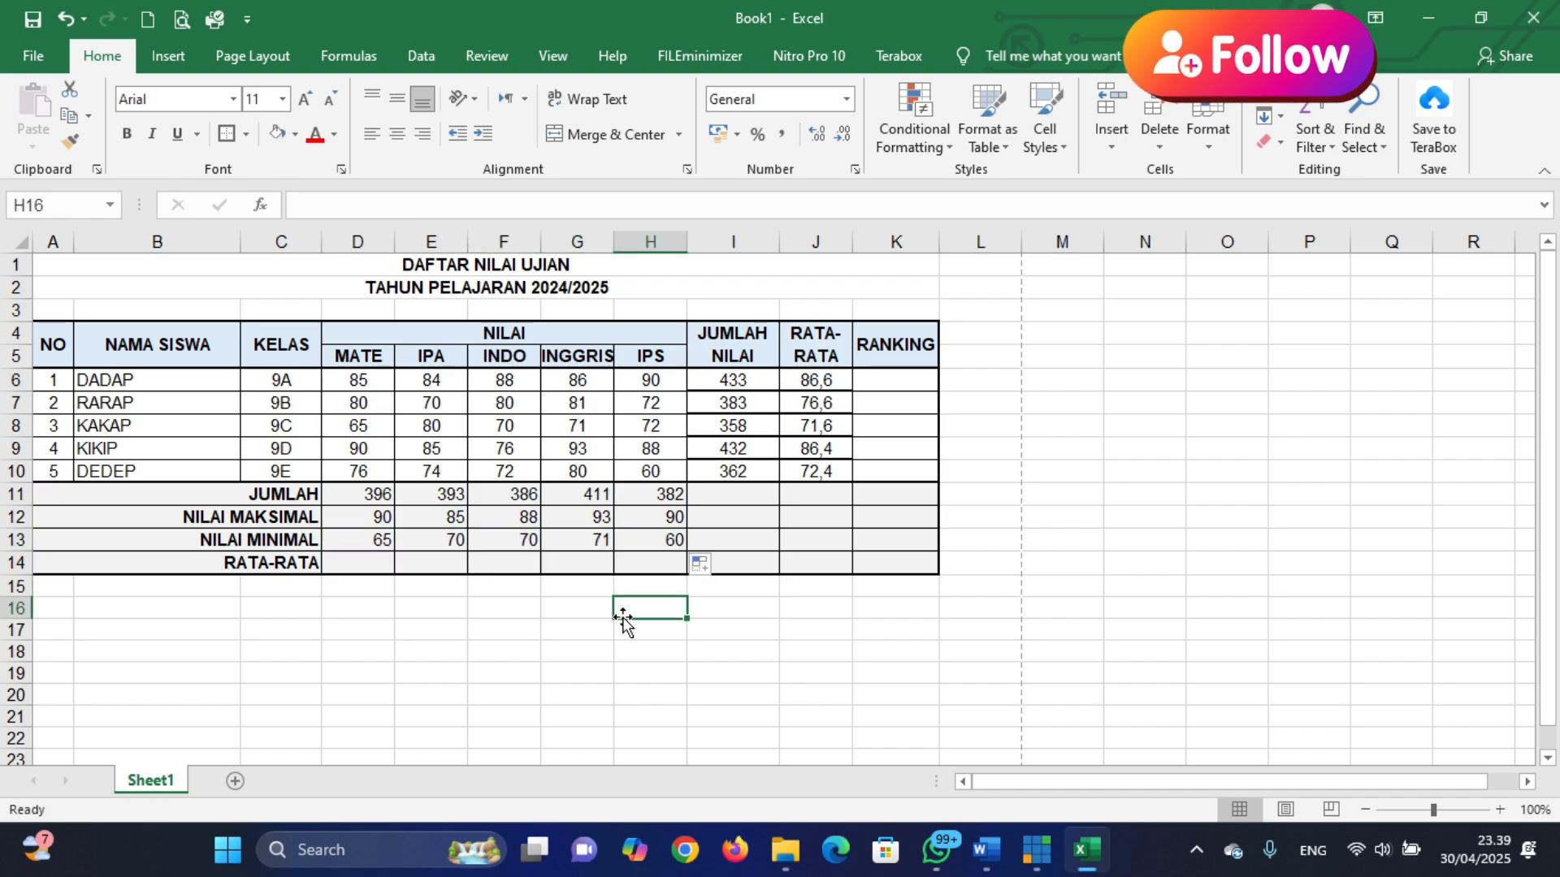
# Enter =AVERAGE(D6:D10) in D14 as the RATA-RATA of the MATE scores and copy it across through H14
pyautogui.click(351, 557)
pyautogui.write('=')
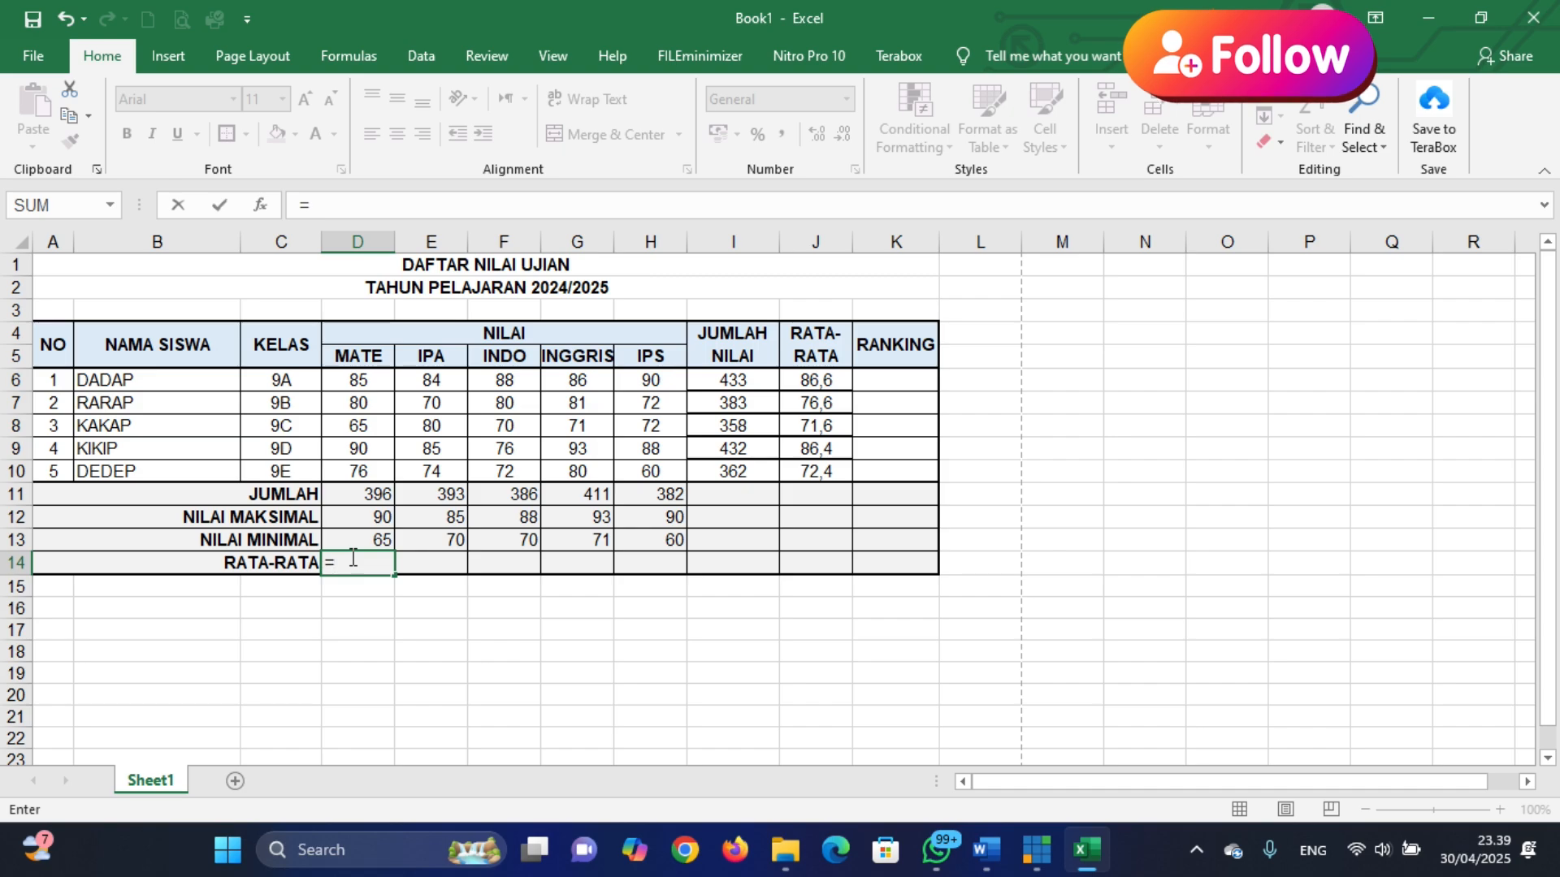
pyautogui.write('AVER')
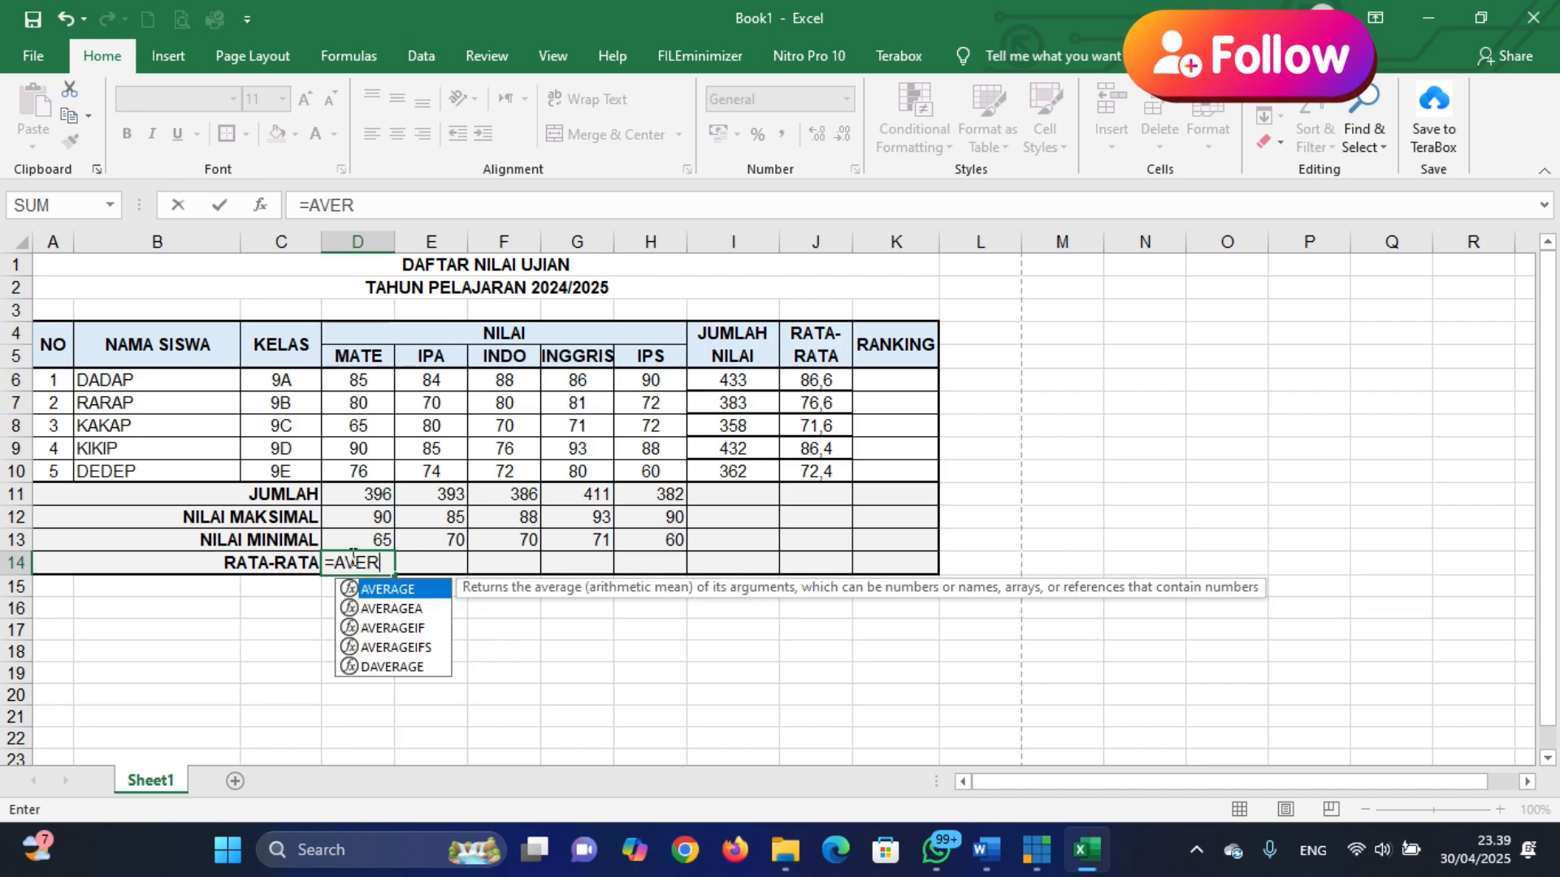
pyautogui.write('AGE(')
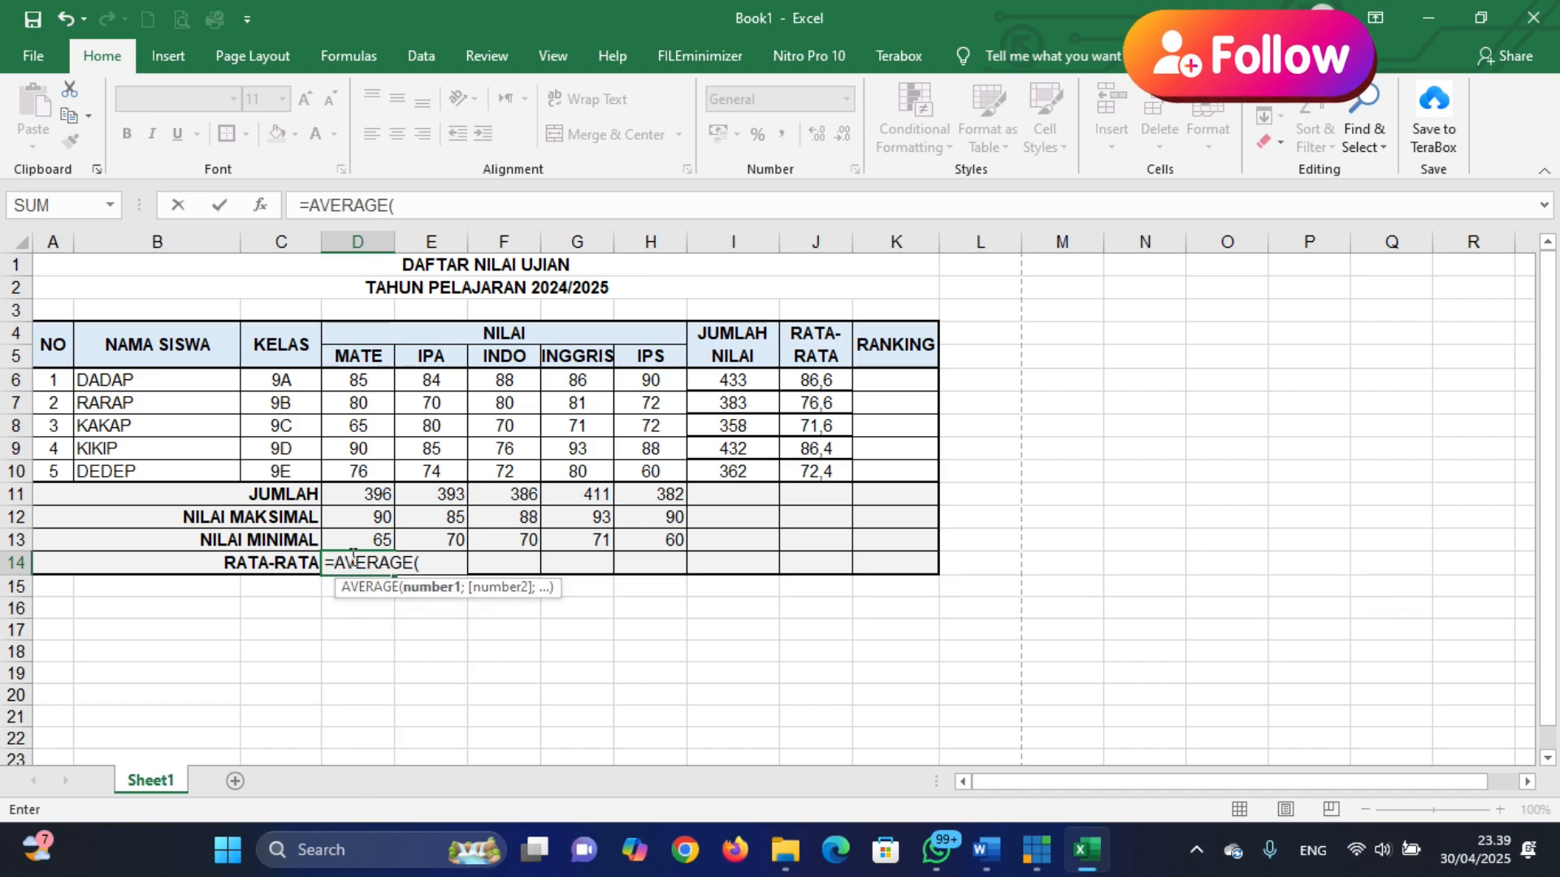
pyautogui.moveTo(358, 379); pyautogui.dragTo(357, 473)
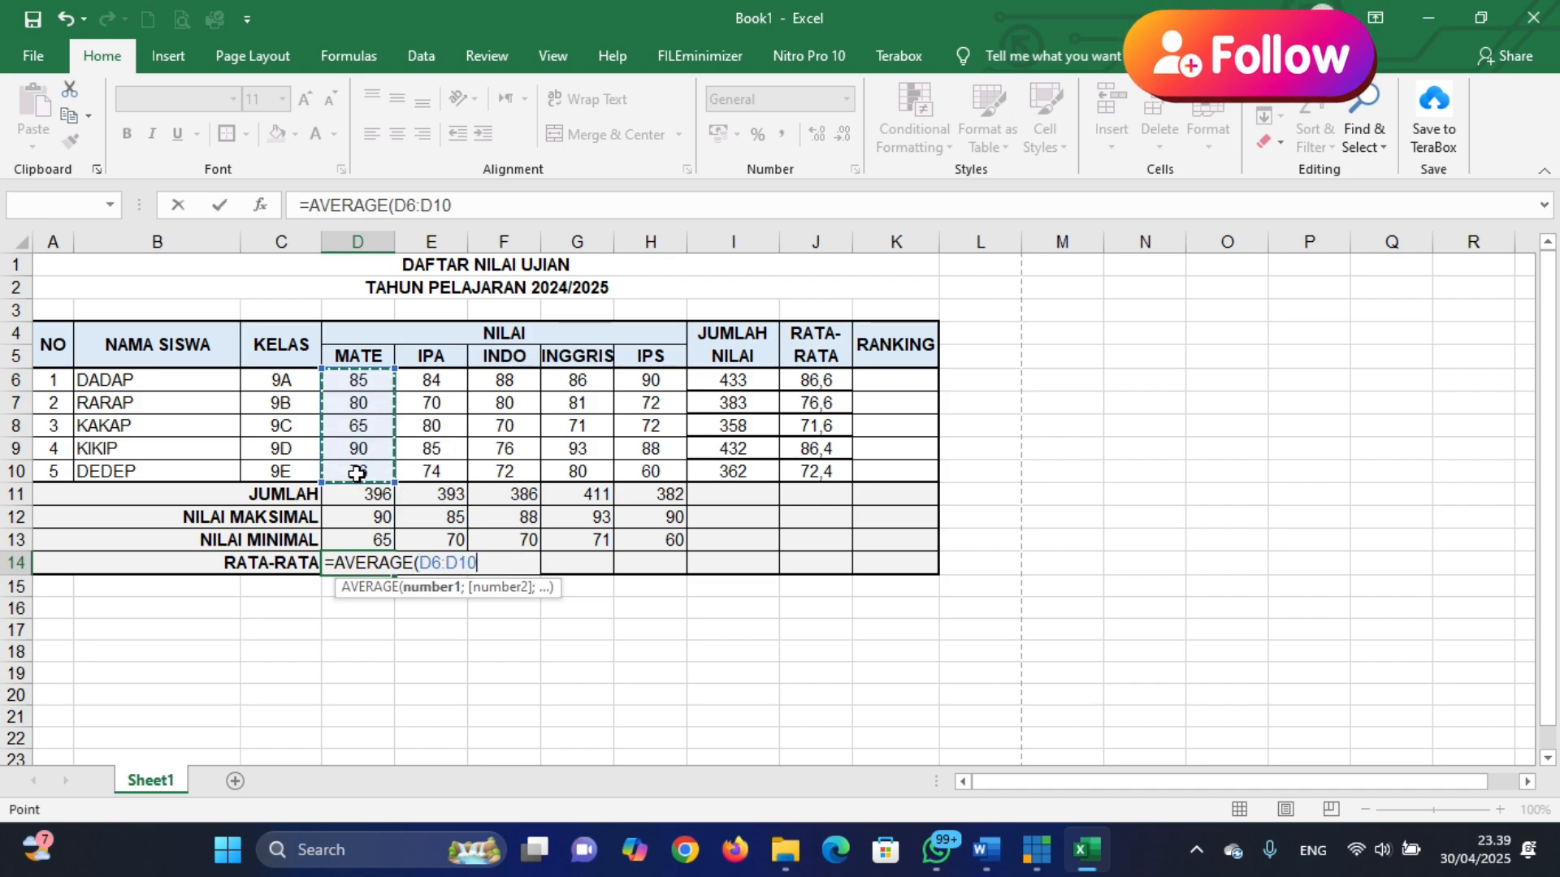
pyautogui.write(')')
pyautogui.press('Return')
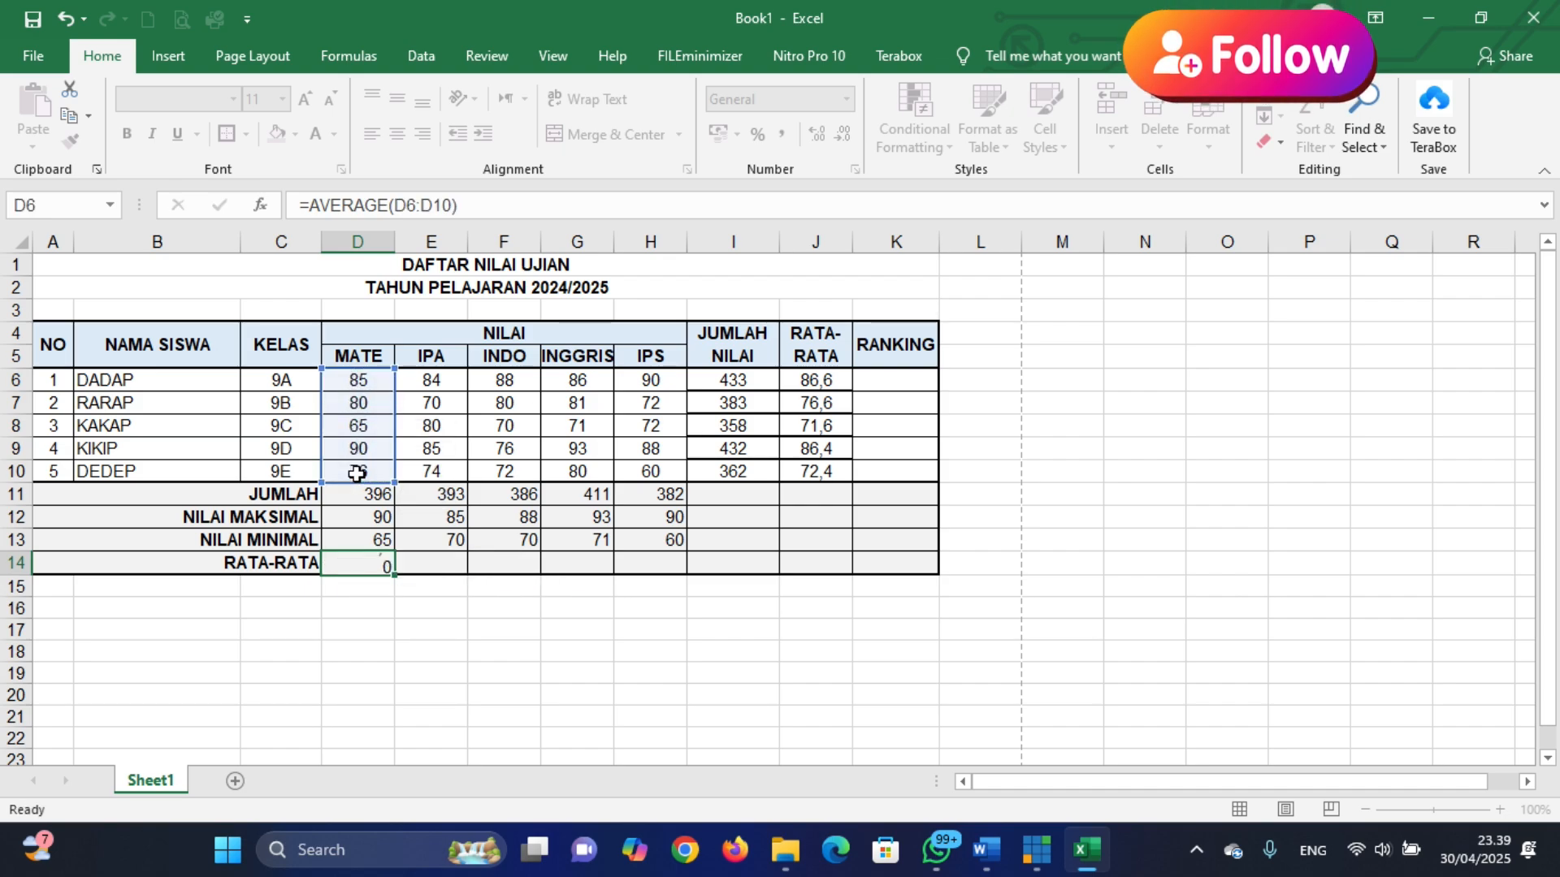
pyautogui.click(382, 560)
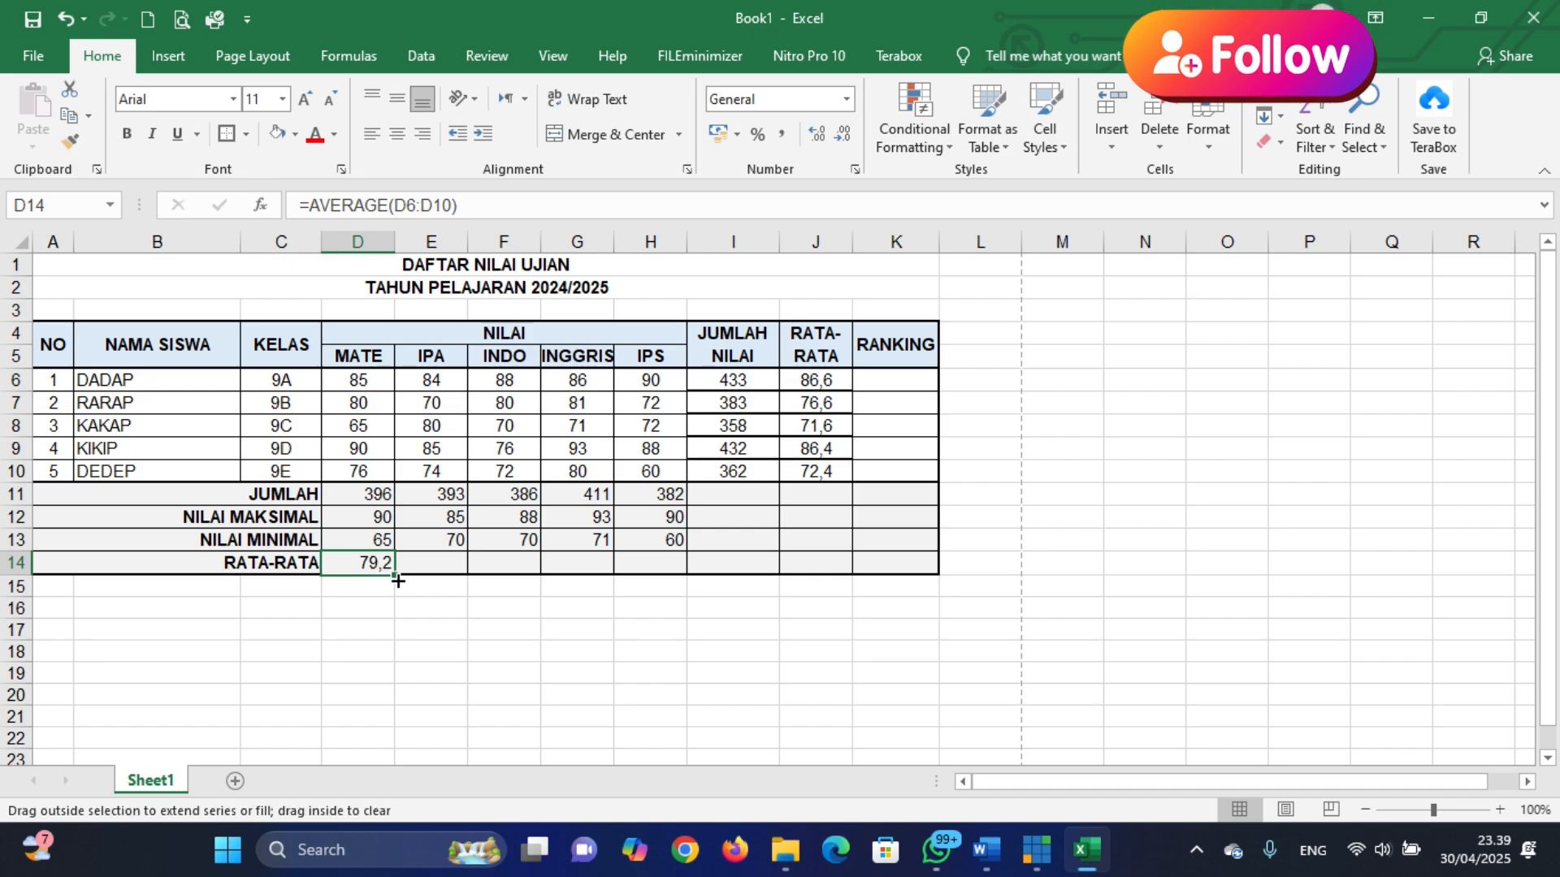
pyautogui.moveTo(398, 581); pyautogui.dragTo(686, 575)
pyautogui.click(679, 630)
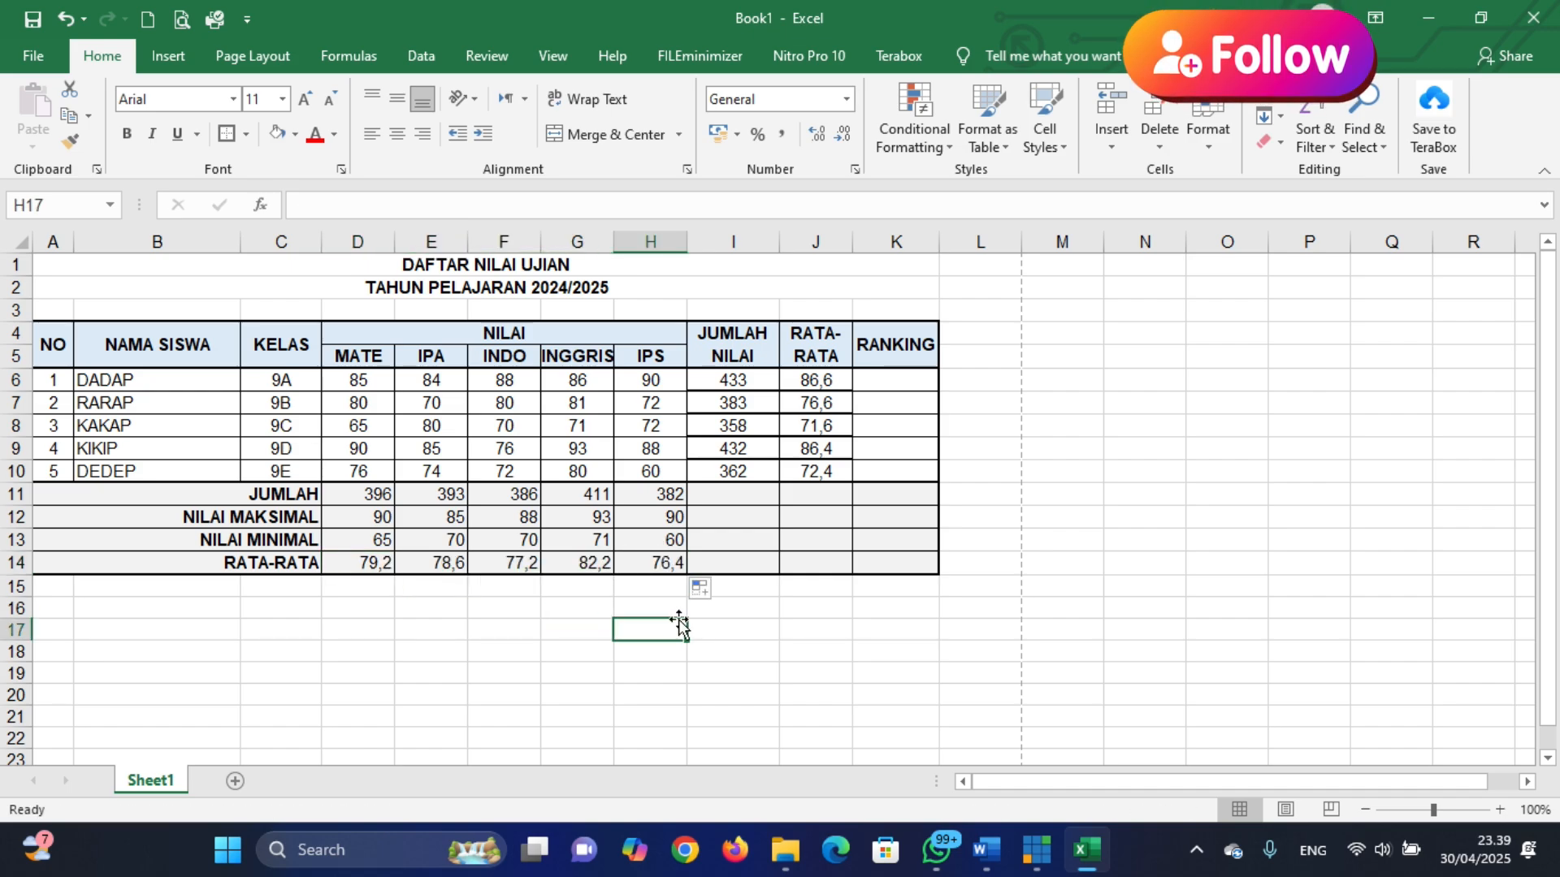
# Center the summary values in D11:H14 horizontally
pyautogui.moveTo(352, 491); pyautogui.dragTo(682, 568)
pyautogui.click(397, 133)
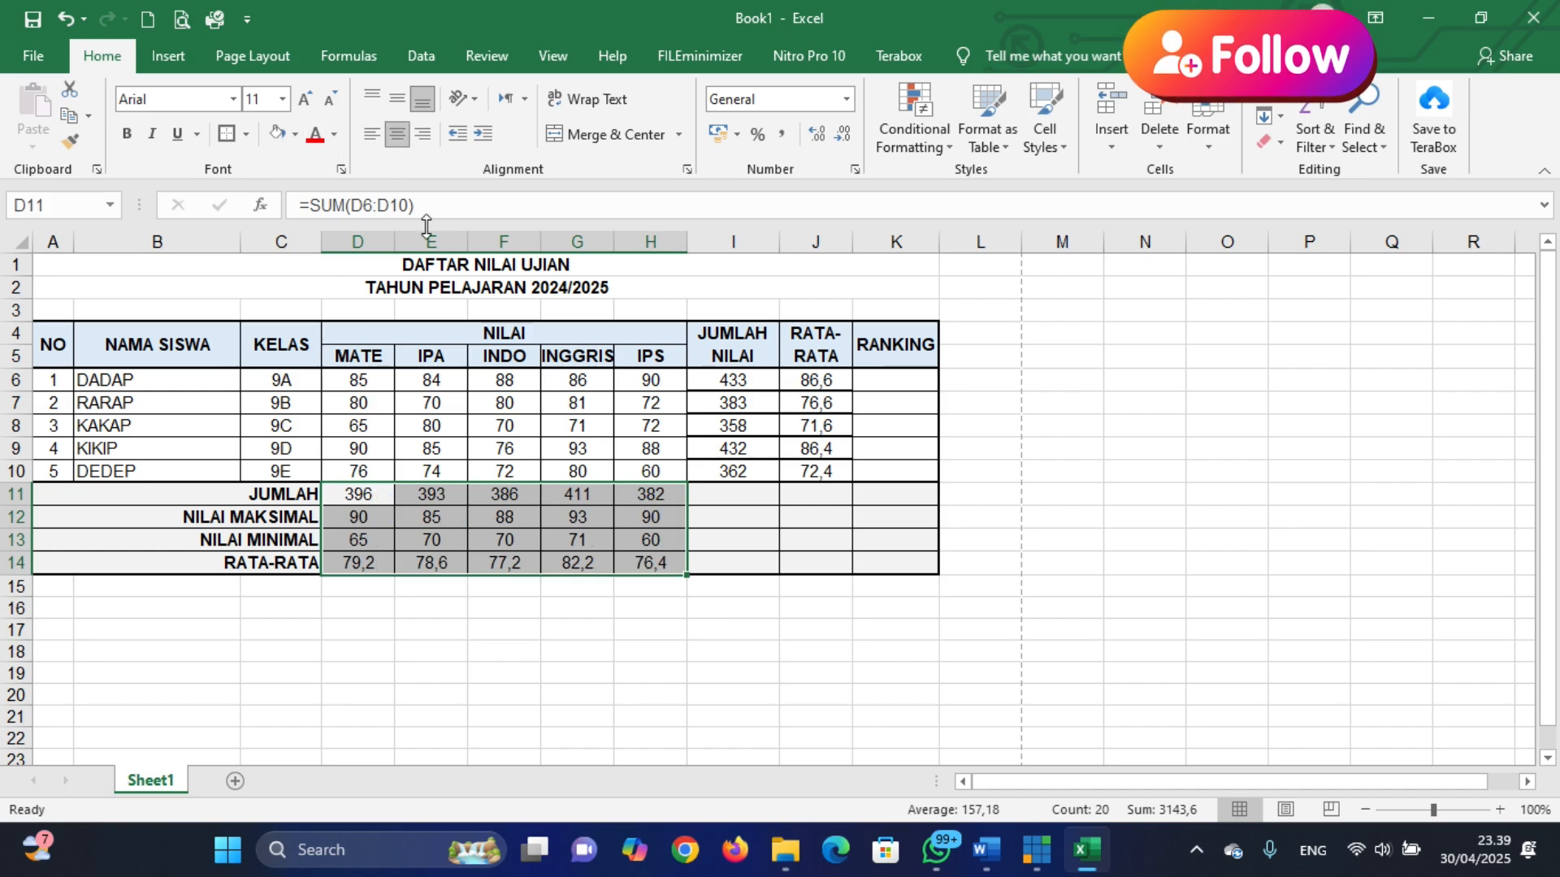
pyautogui.click(512, 646)
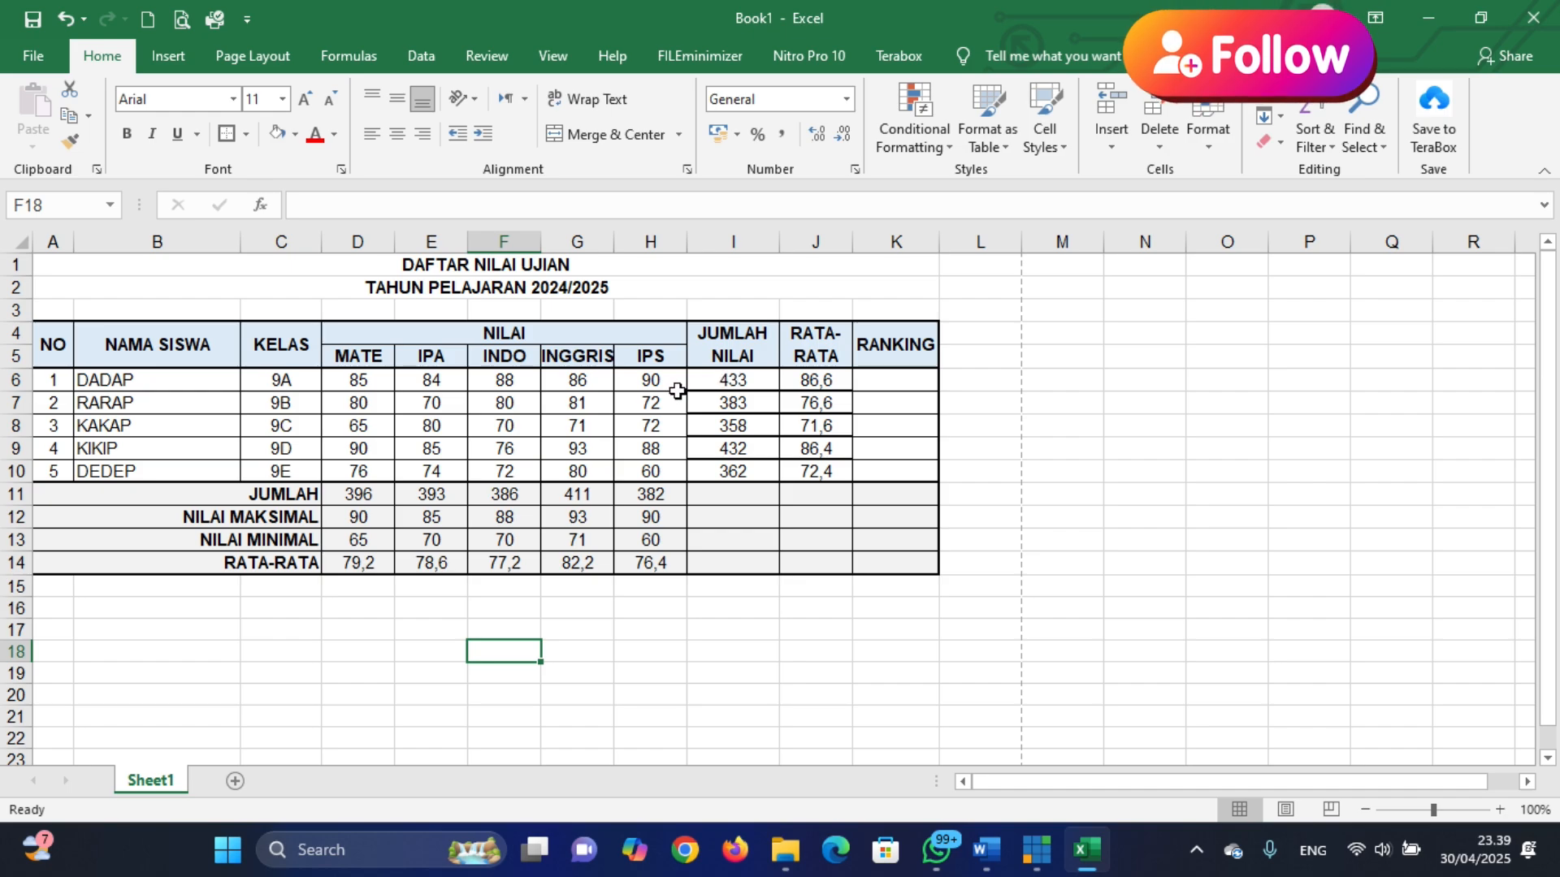
# Enter the note "Jika Nilai Rata-Rata Lebih dari 75 maka" in B16 below the table
pyautogui.click(890, 383)
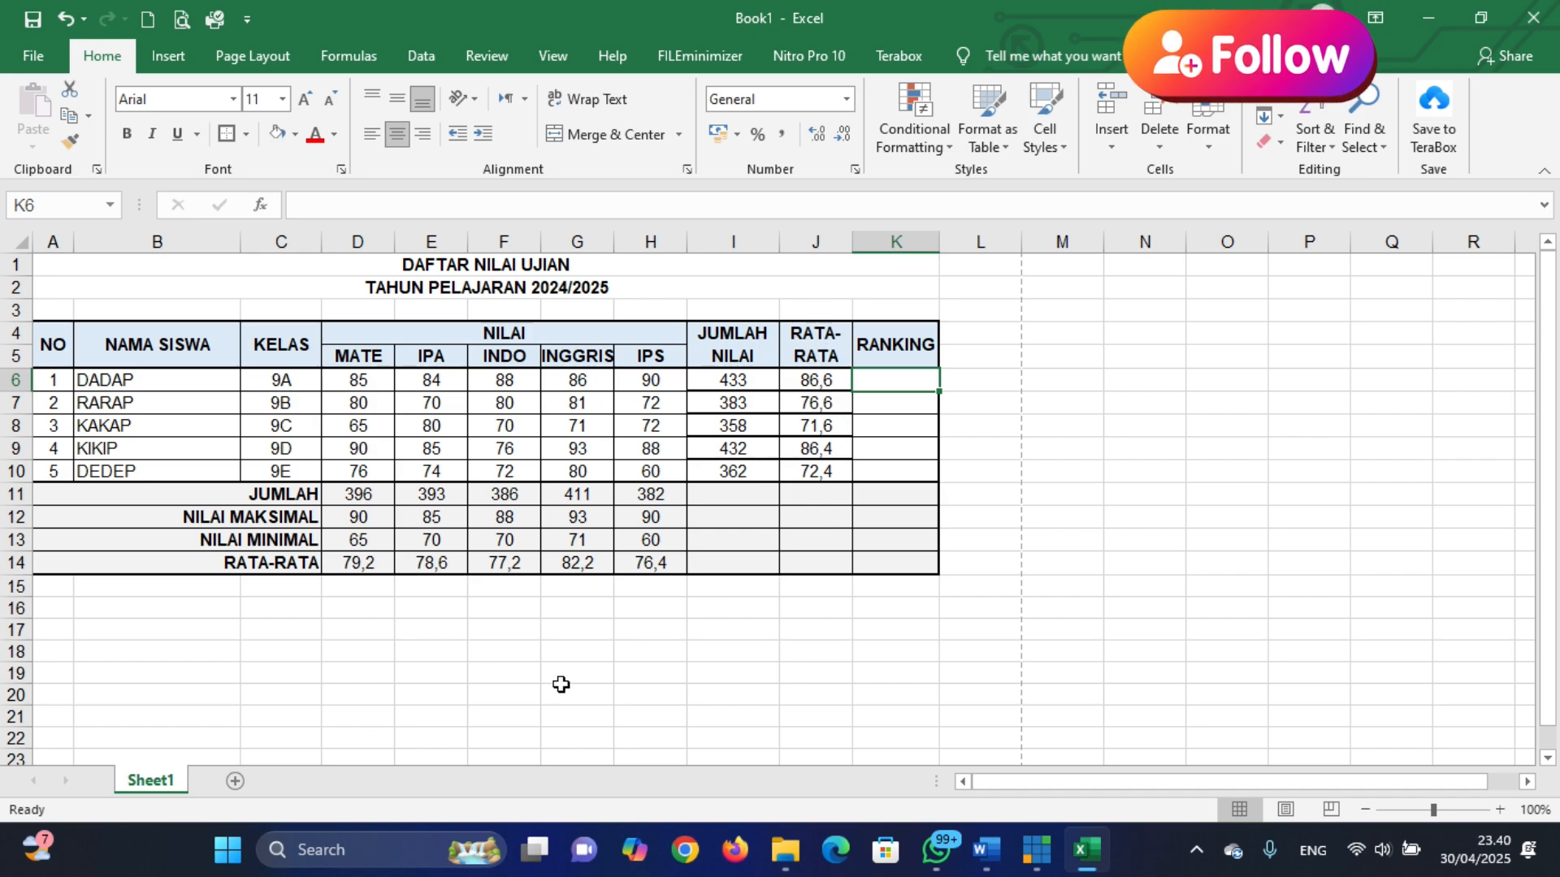
pyautogui.click(196, 613)
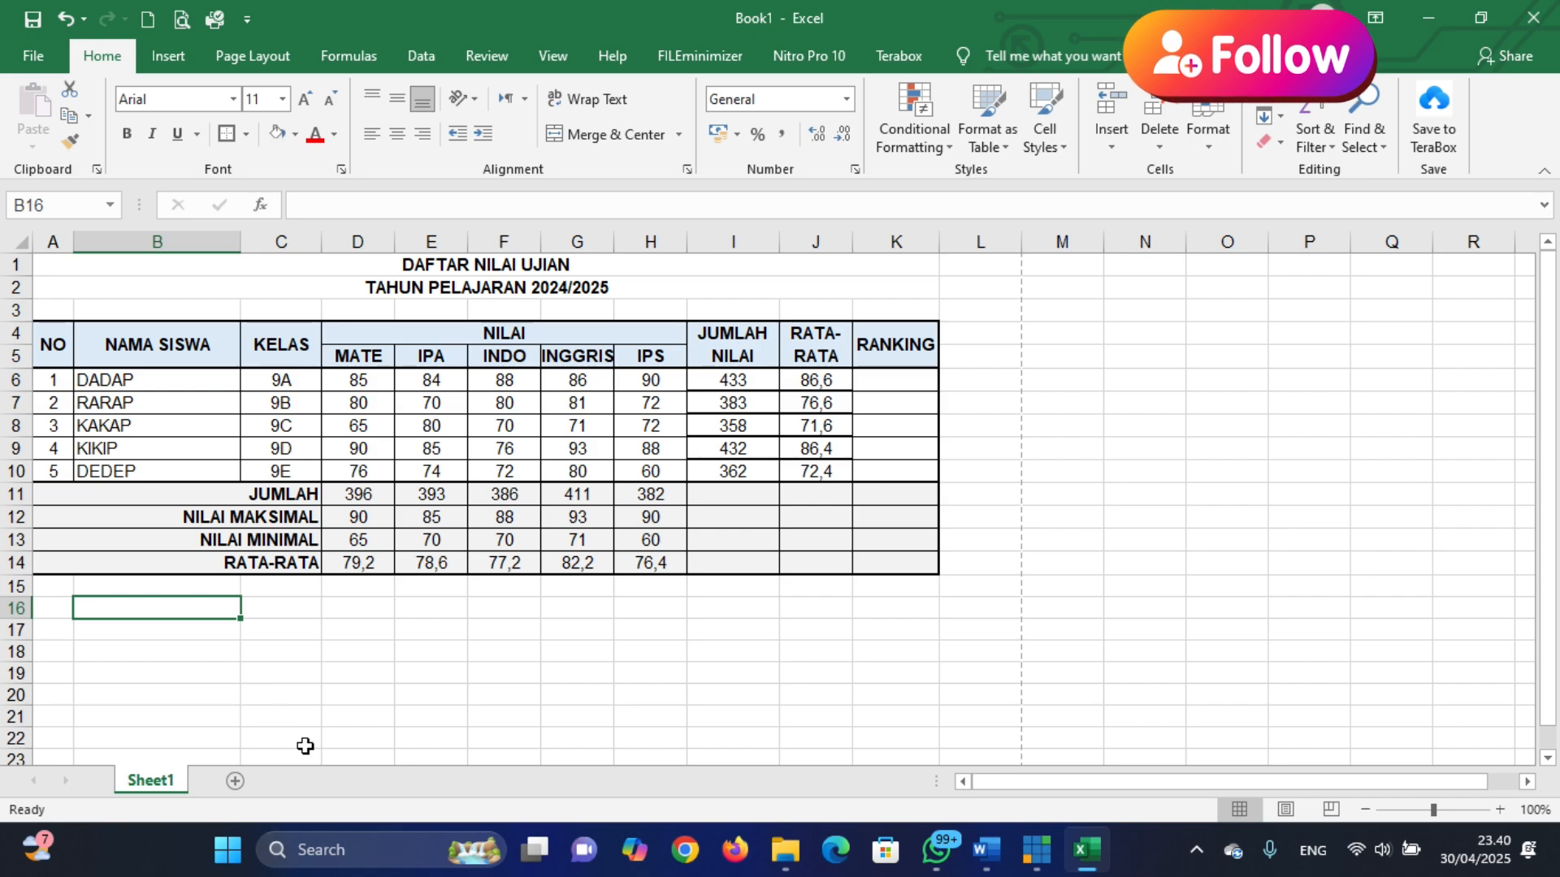
pyautogui.write('Jika')
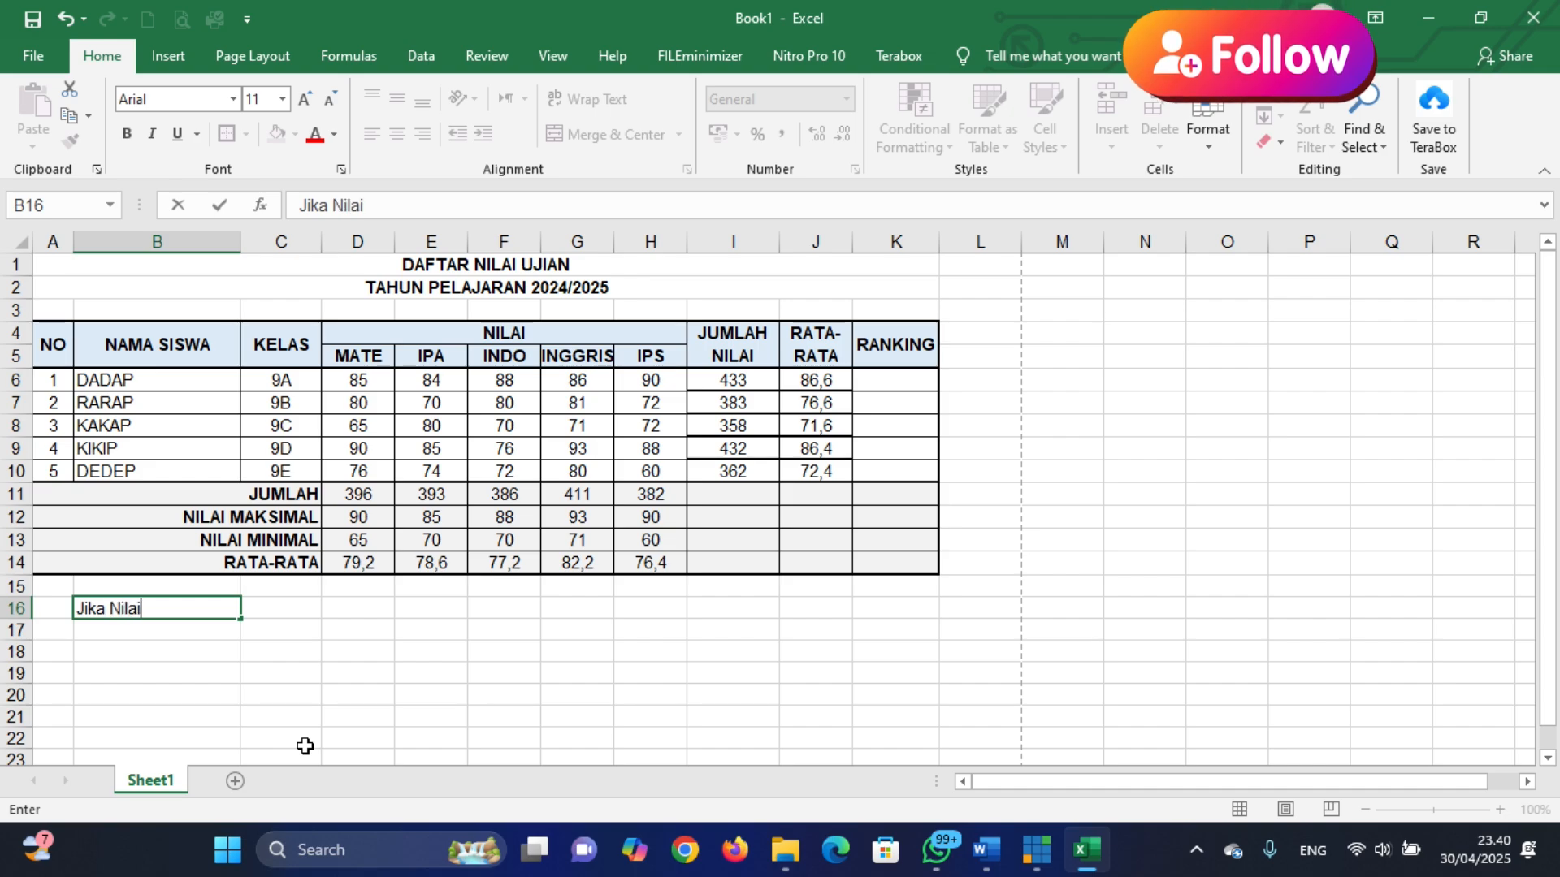
pyautogui.write('Nilai Rata-Rata Kurang')
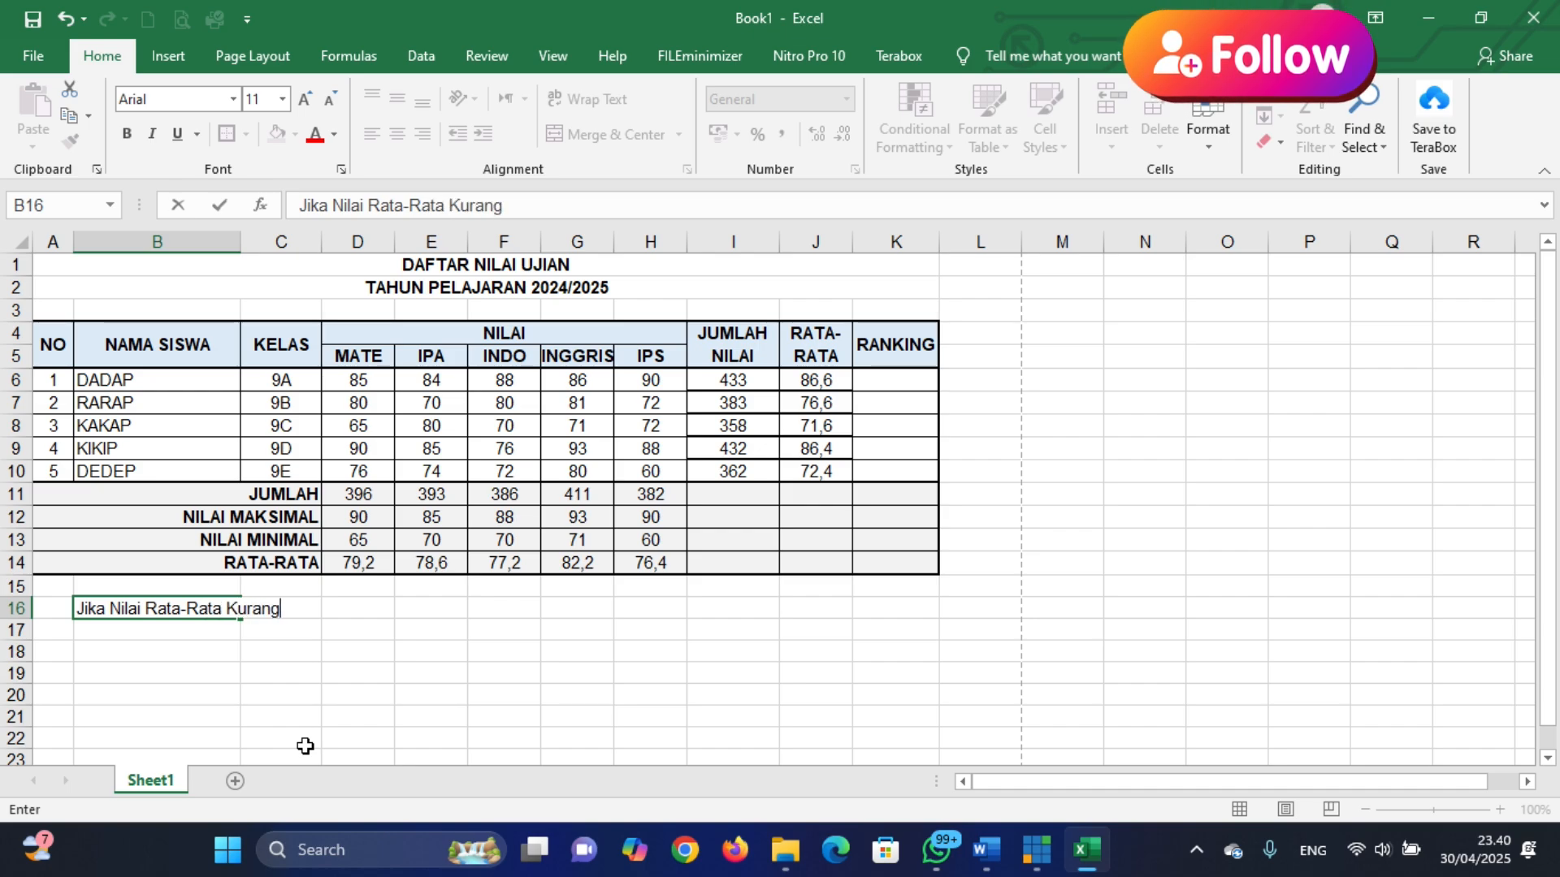
pyautogui.press('BackSpace')
pyautogui.press('BackSpace')
pyautogui.press('BackSpace')
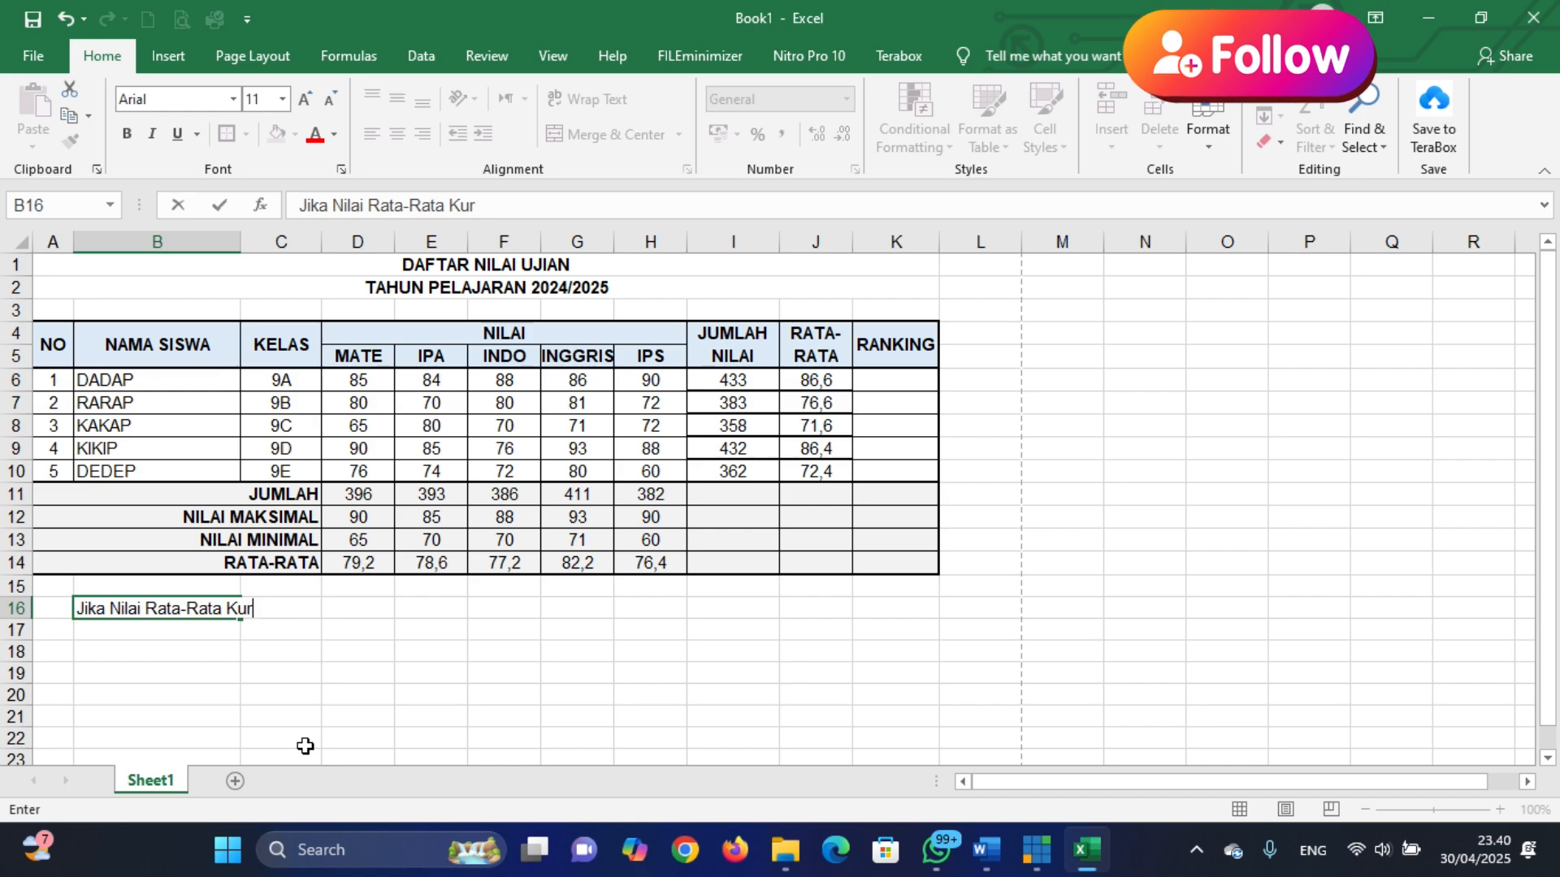
pyautogui.write('Lebih dari')
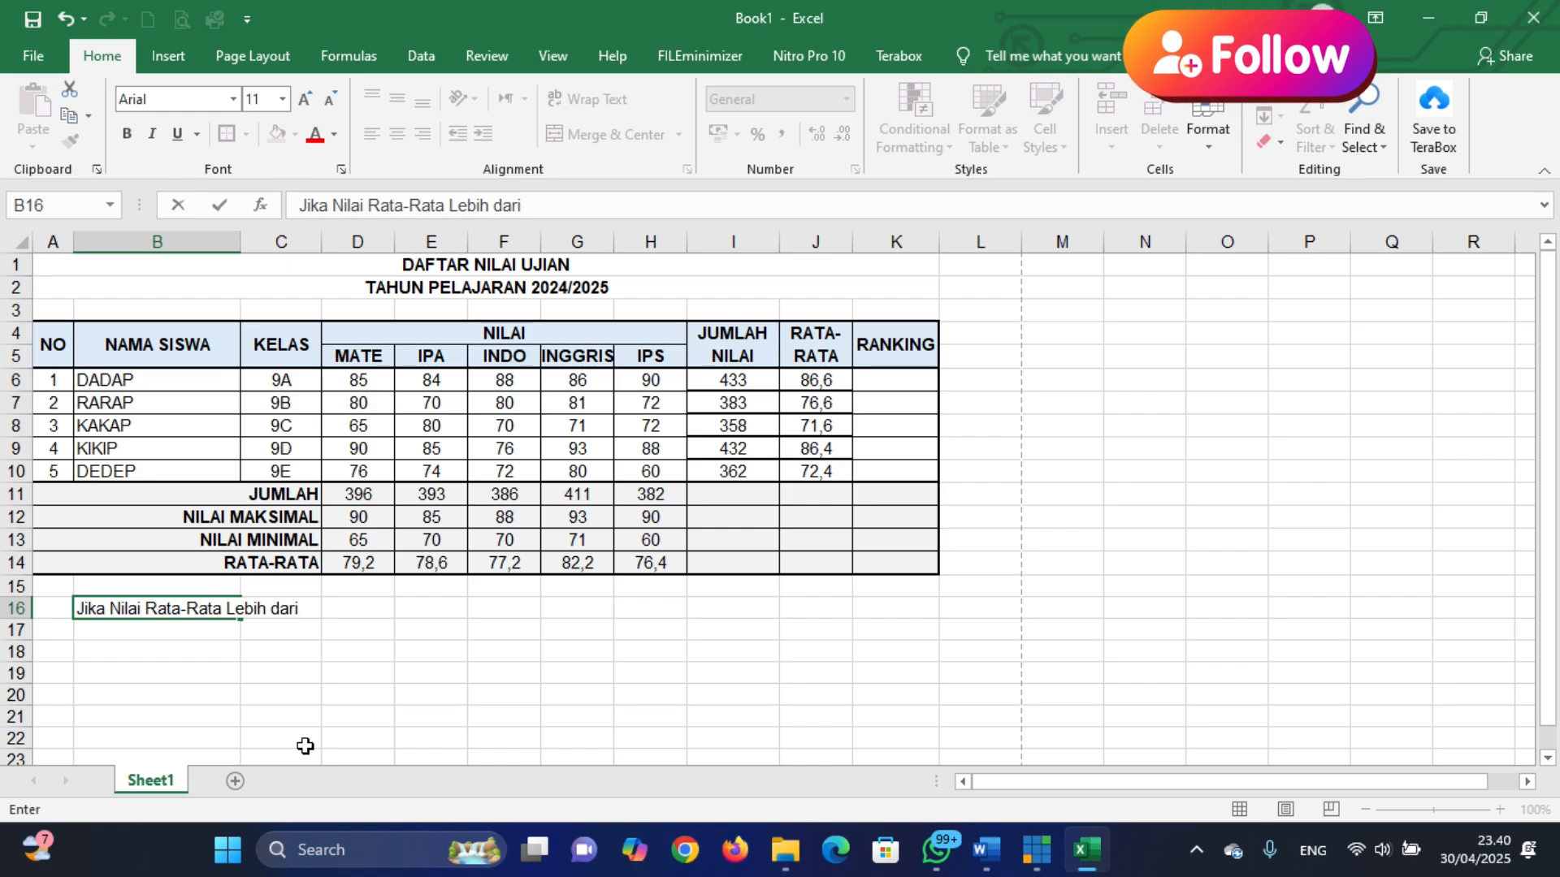
pyautogui.write(' 75 maka')
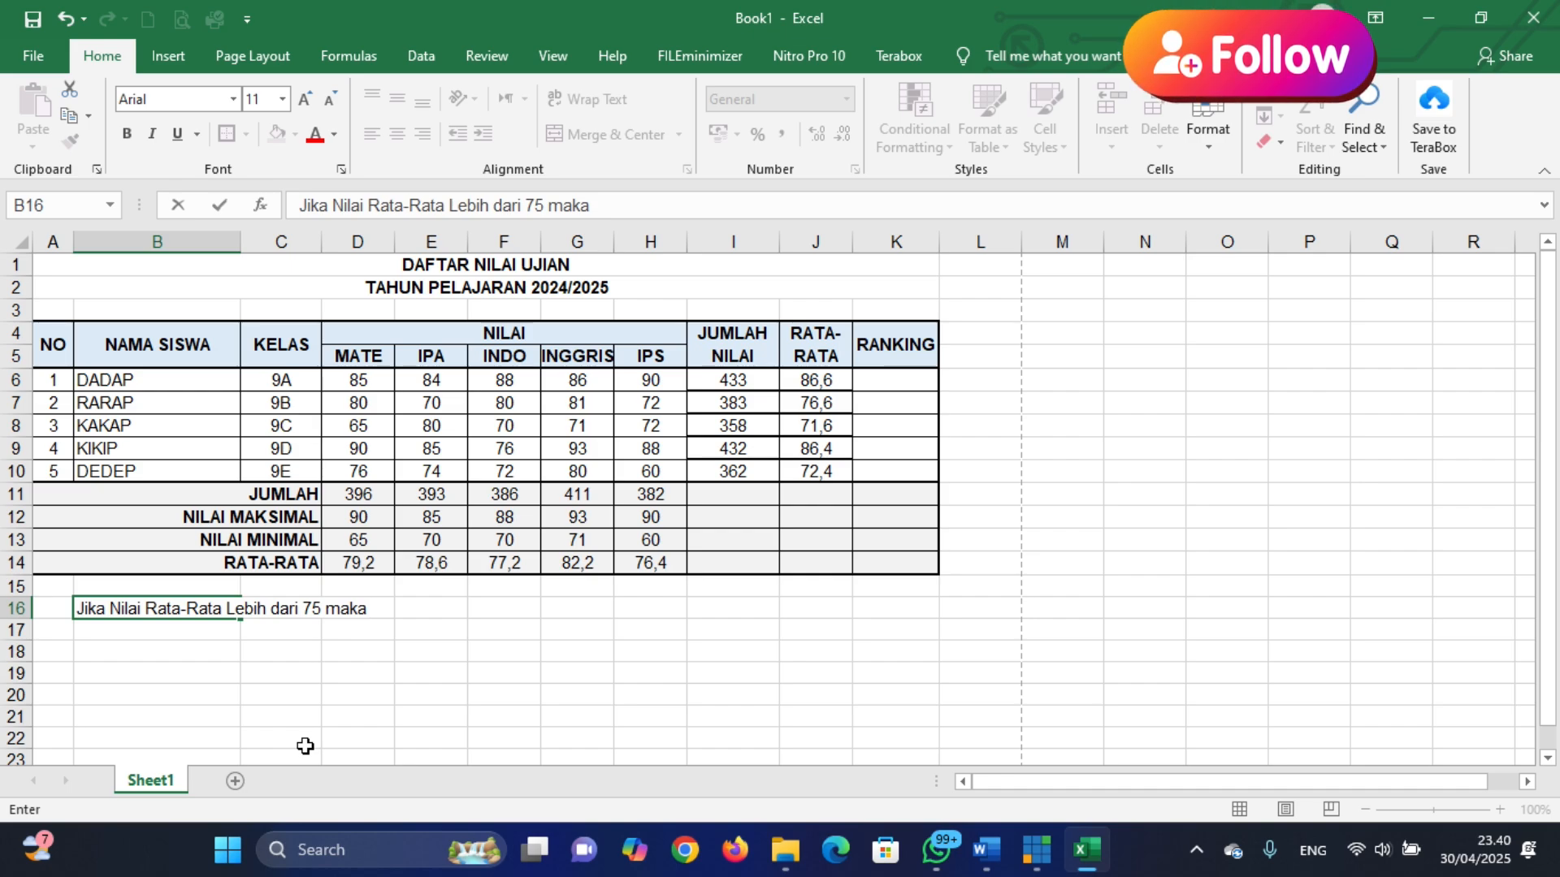
pyautogui.click(282, 676)
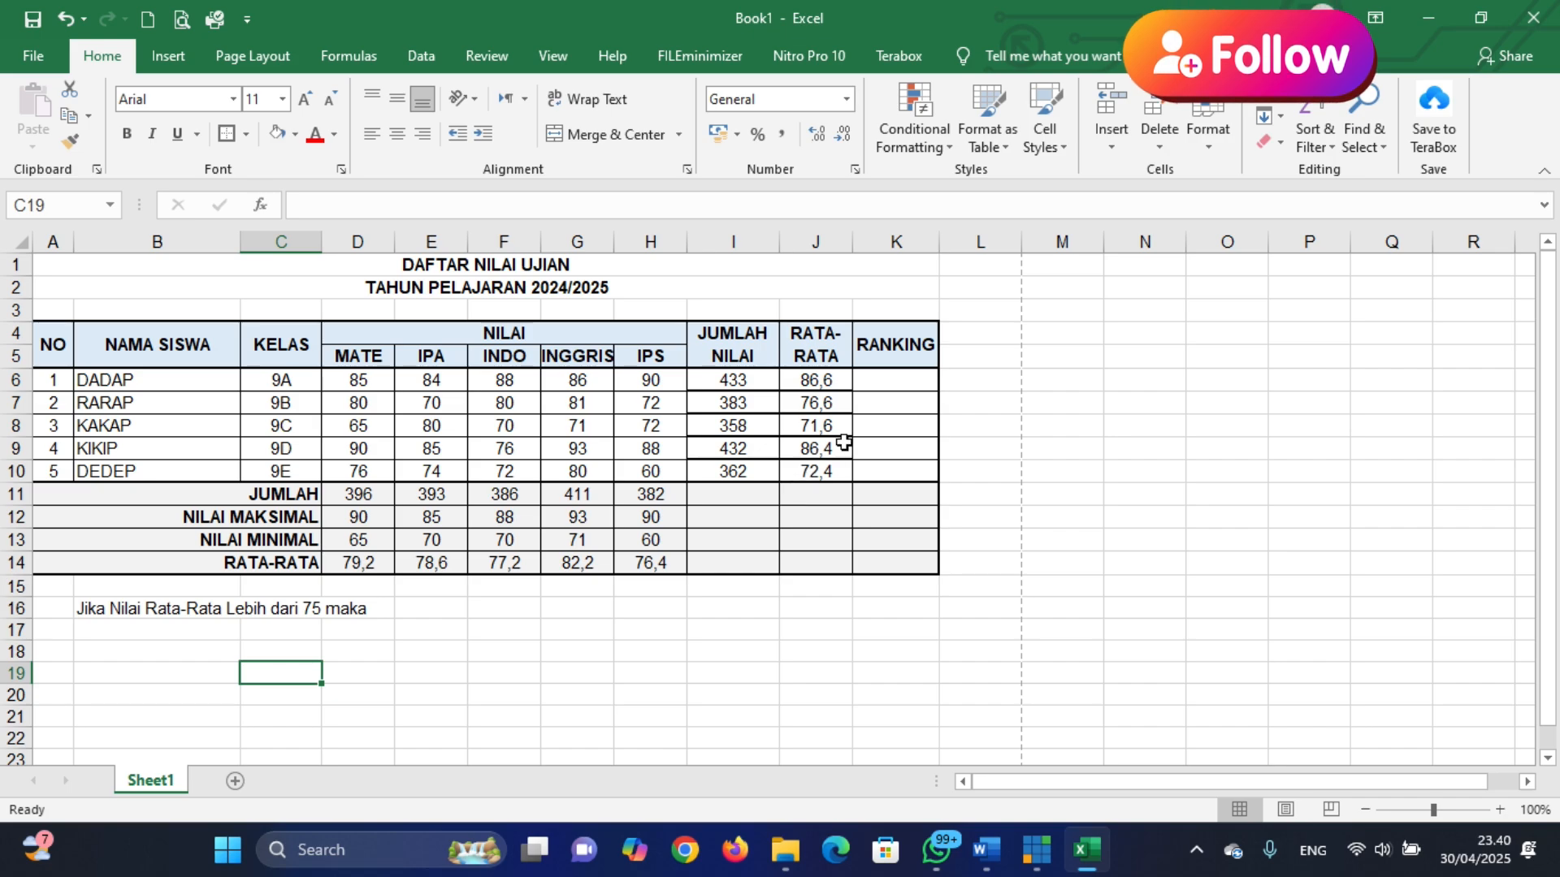
# Copy the merged RANKING header from column K into column L to add another table column
pyautogui.click(891, 383)
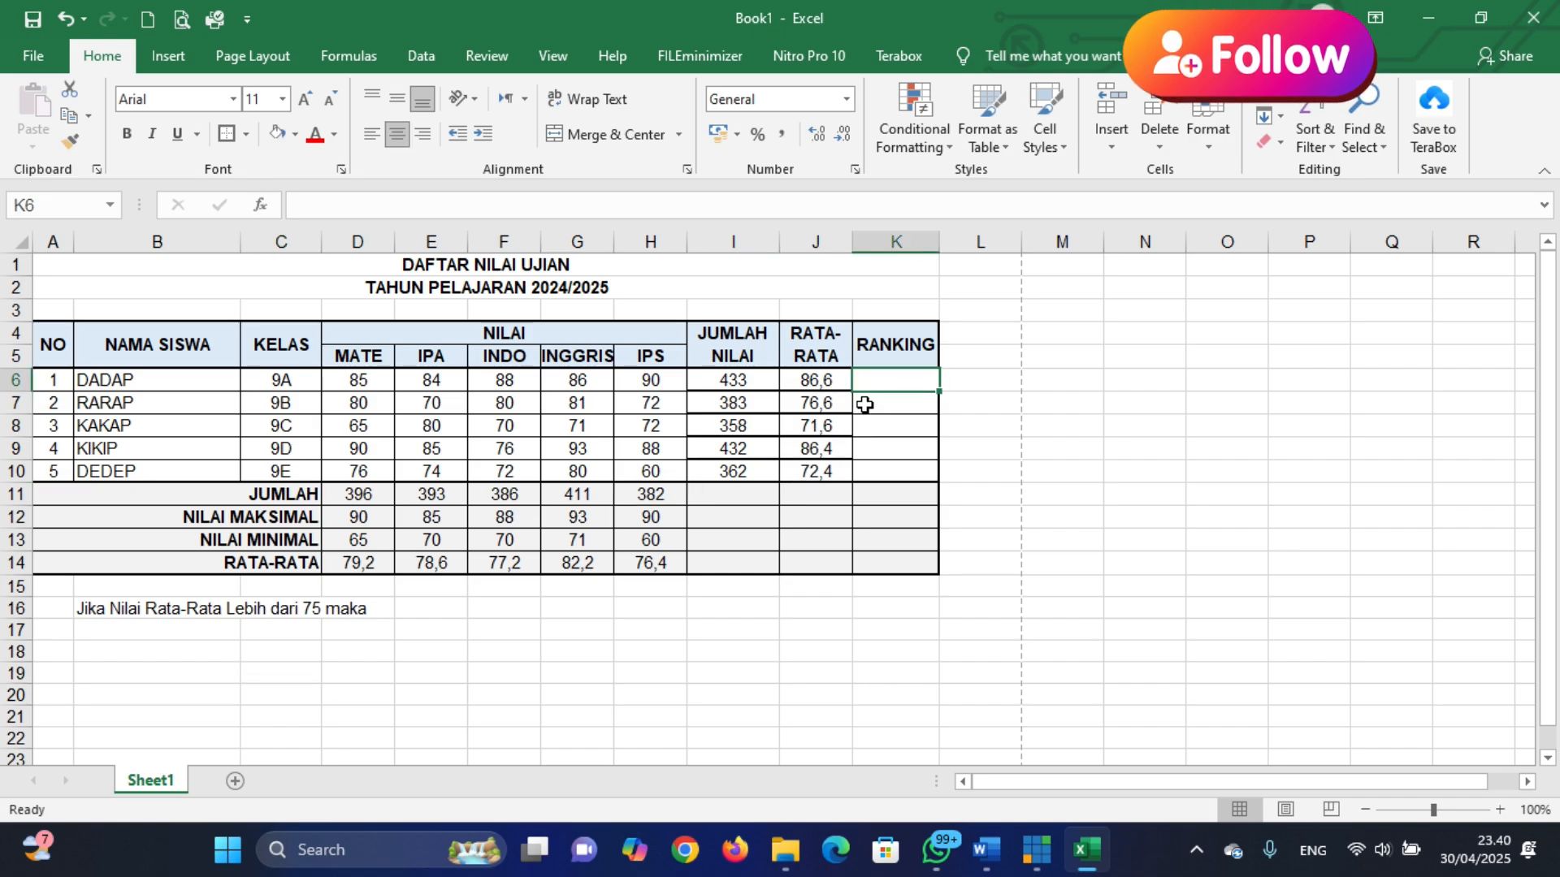
pyautogui.click(924, 355)
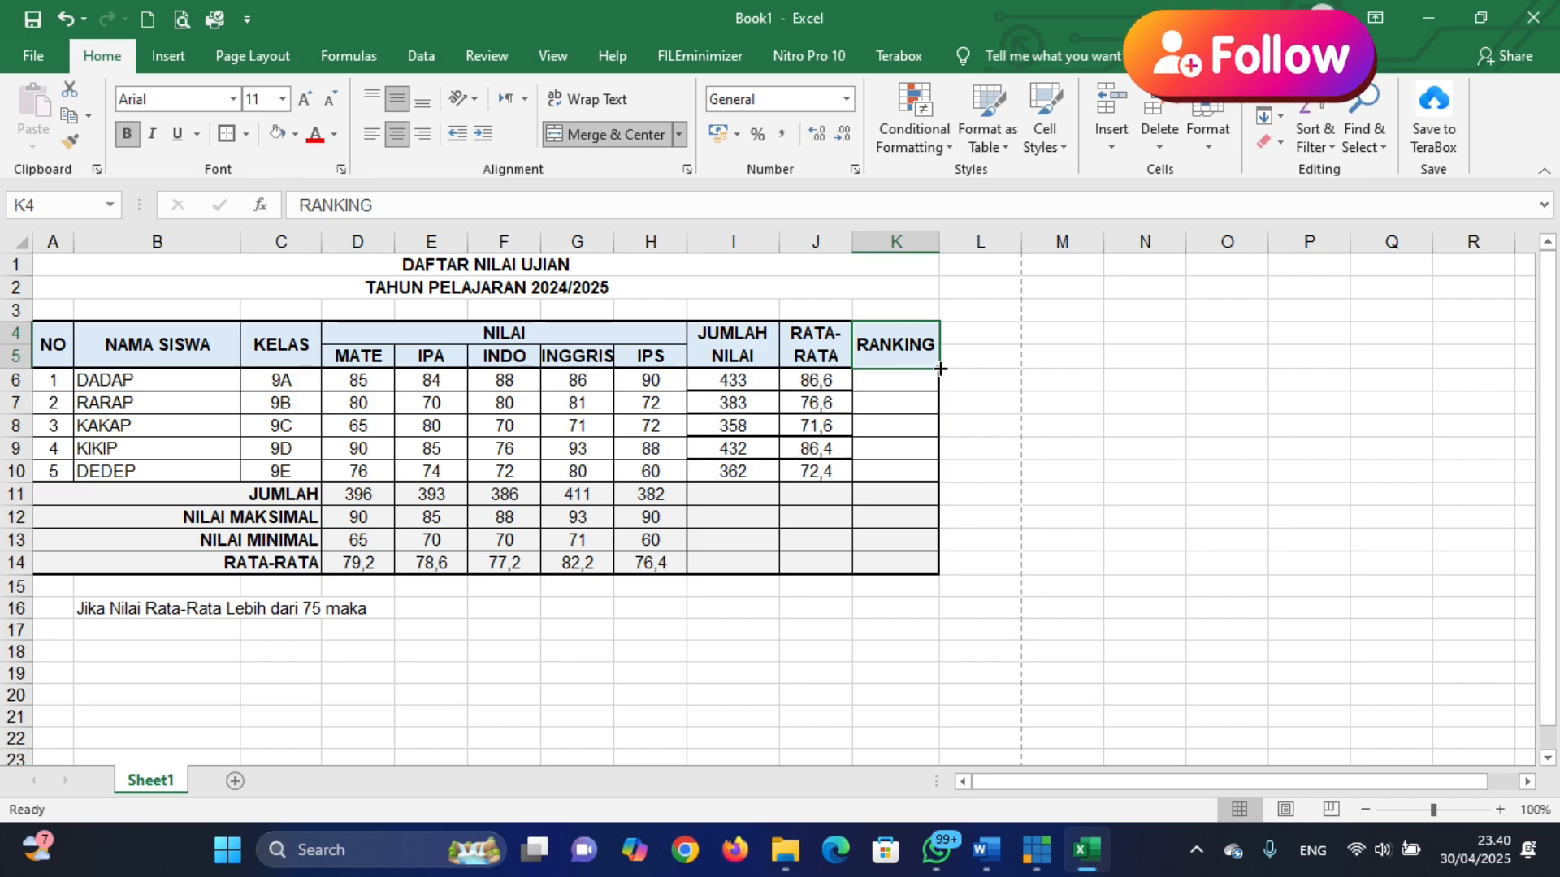
pyautogui.moveTo(940, 369); pyautogui.dragTo(999, 370)
pyautogui.click(978, 407)
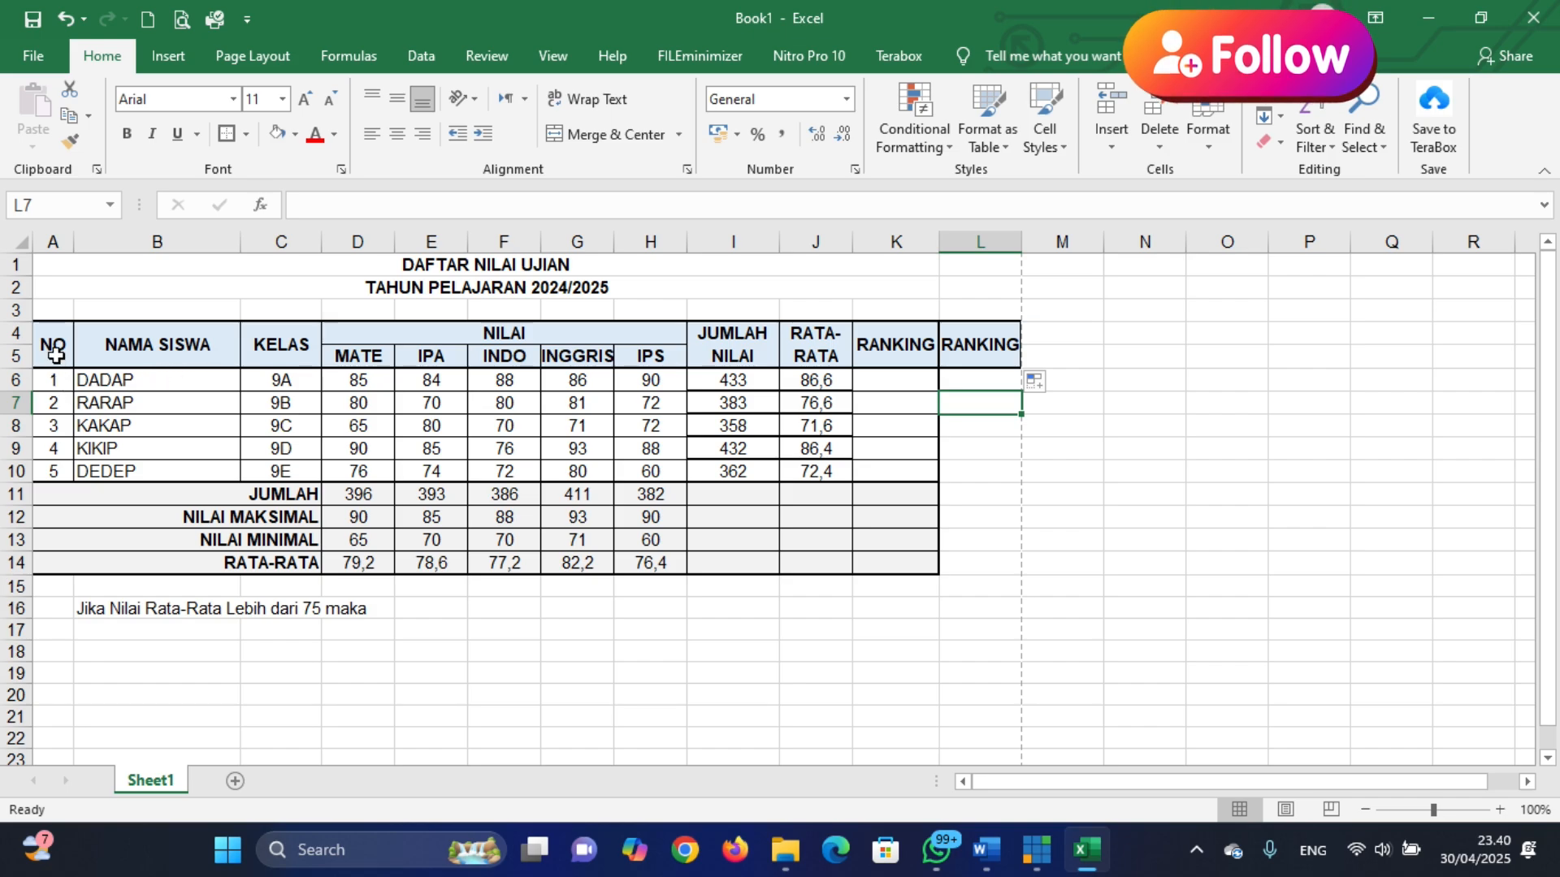
# Apply all borders to the extended table A4:L14 and a thick outside border around the header rows A4:L5
pyautogui.moveTo(52, 345); pyautogui.dragTo(970, 561)
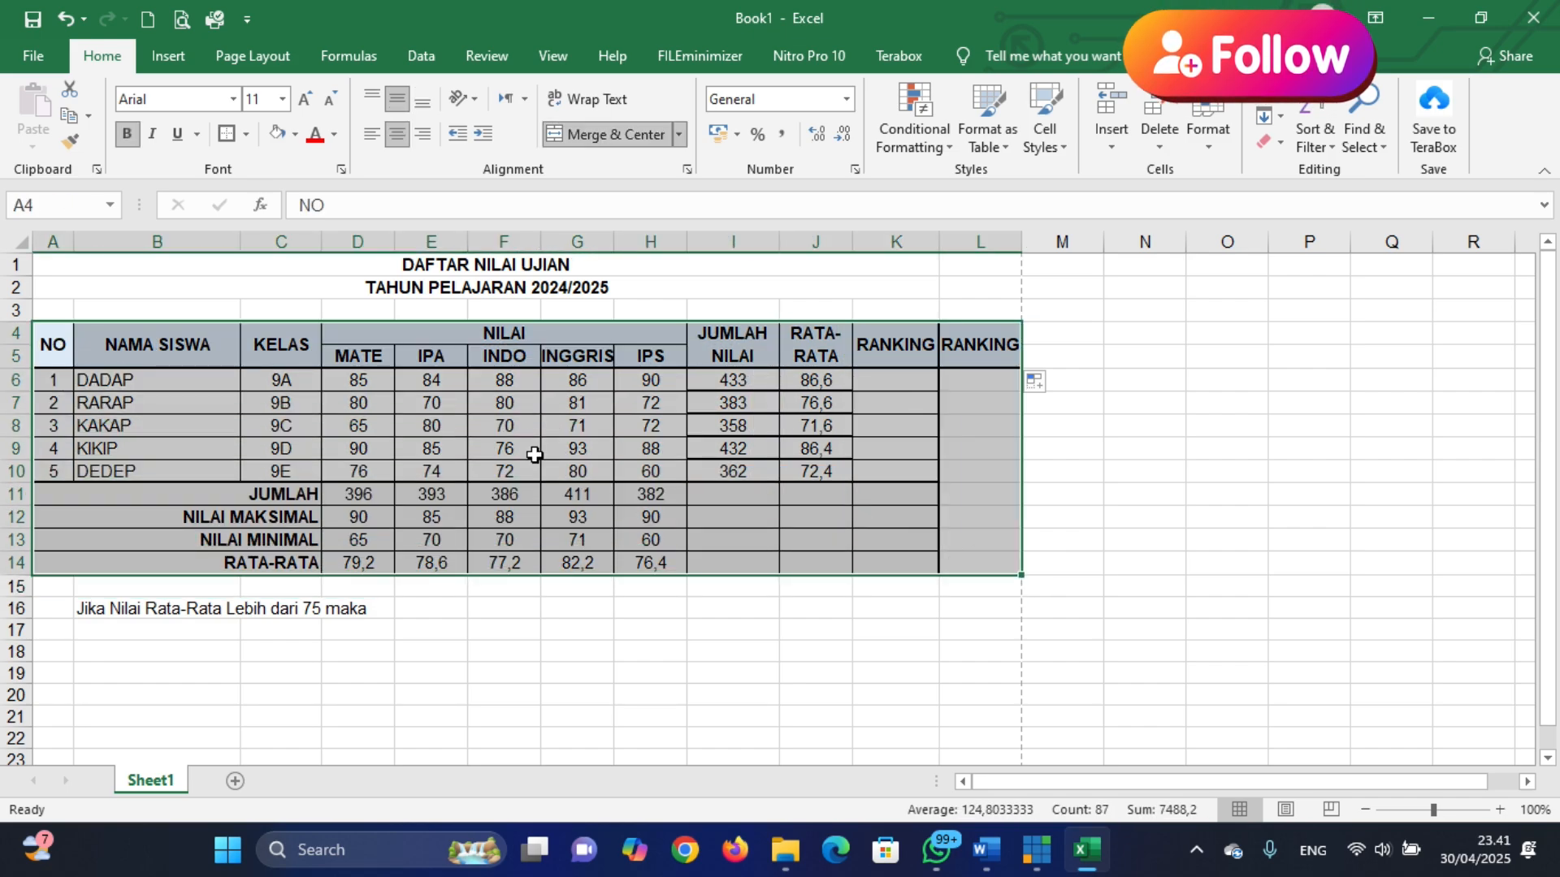
pyautogui.click(244, 134)
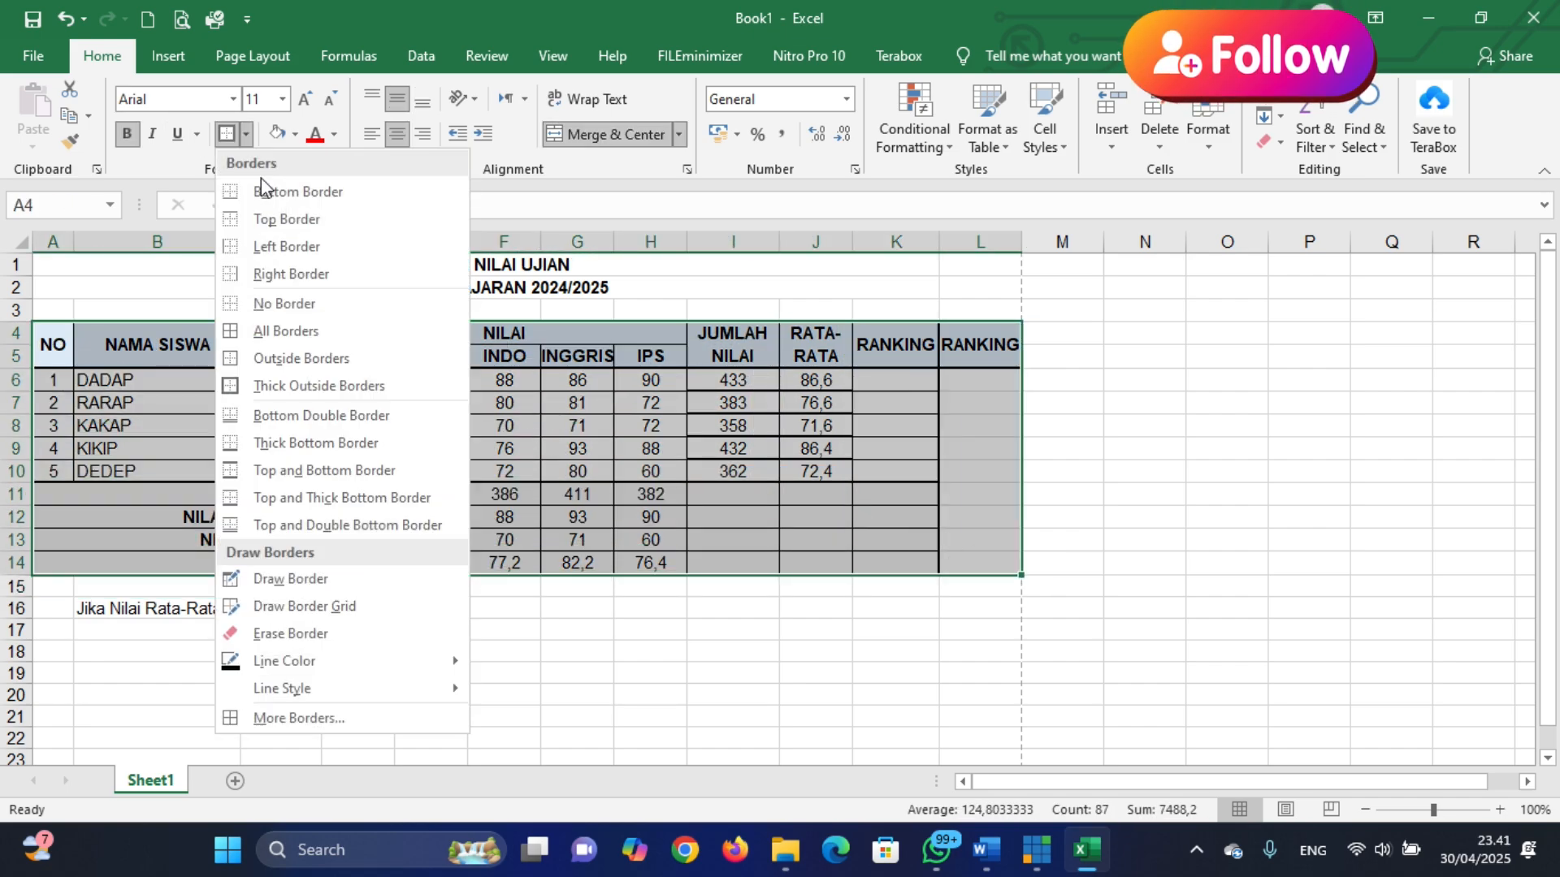
pyautogui.click(247, 336)
pyautogui.moveTo(54, 348); pyautogui.dragTo(975, 345)
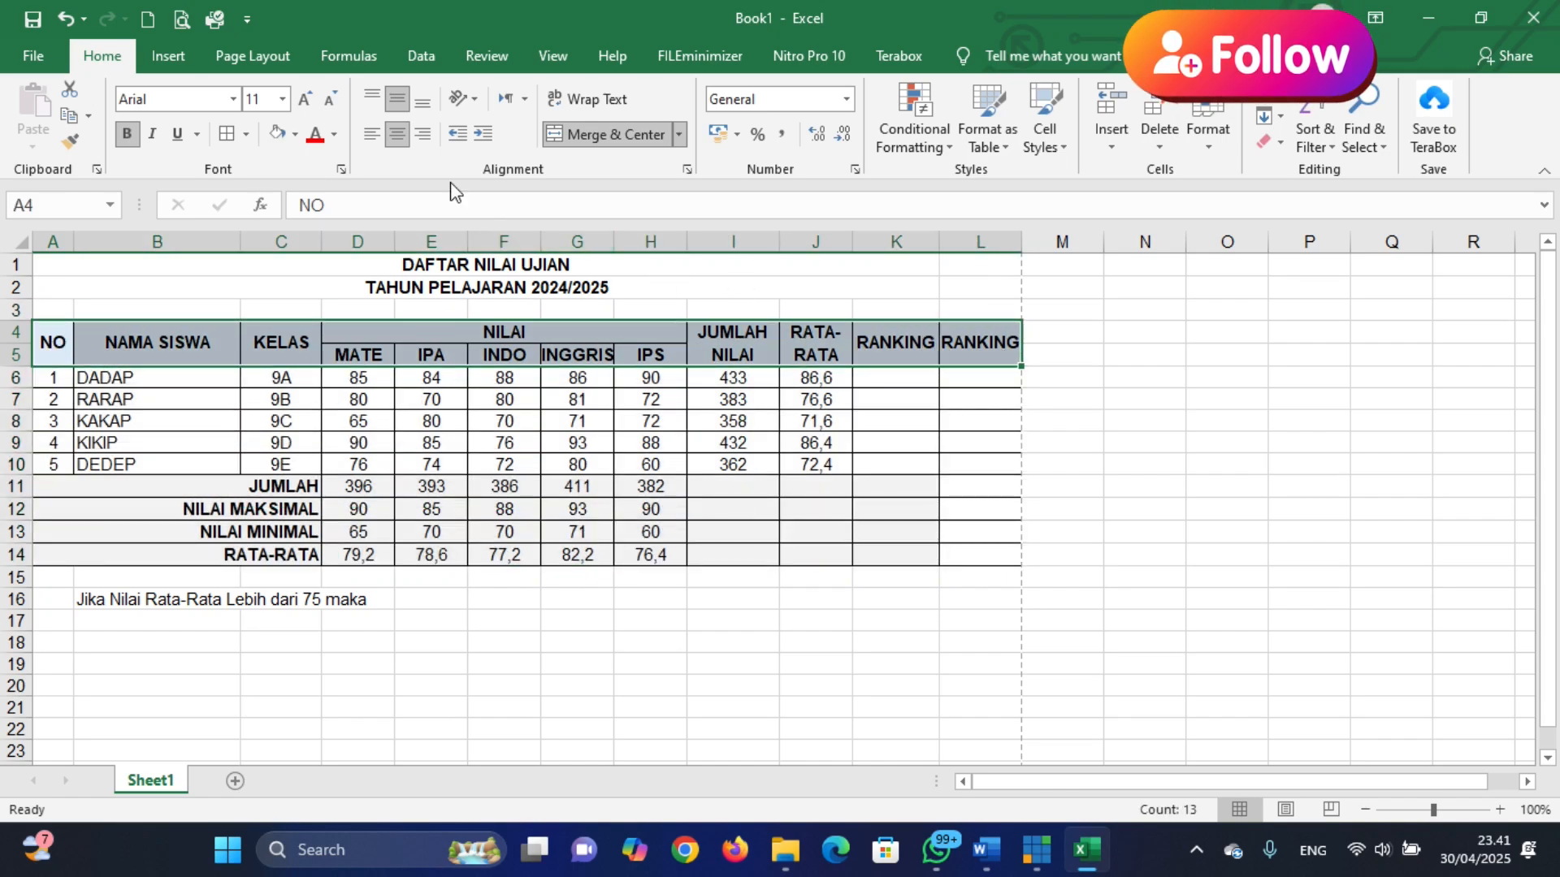
pyautogui.click(245, 135)
pyautogui.click(306, 375)
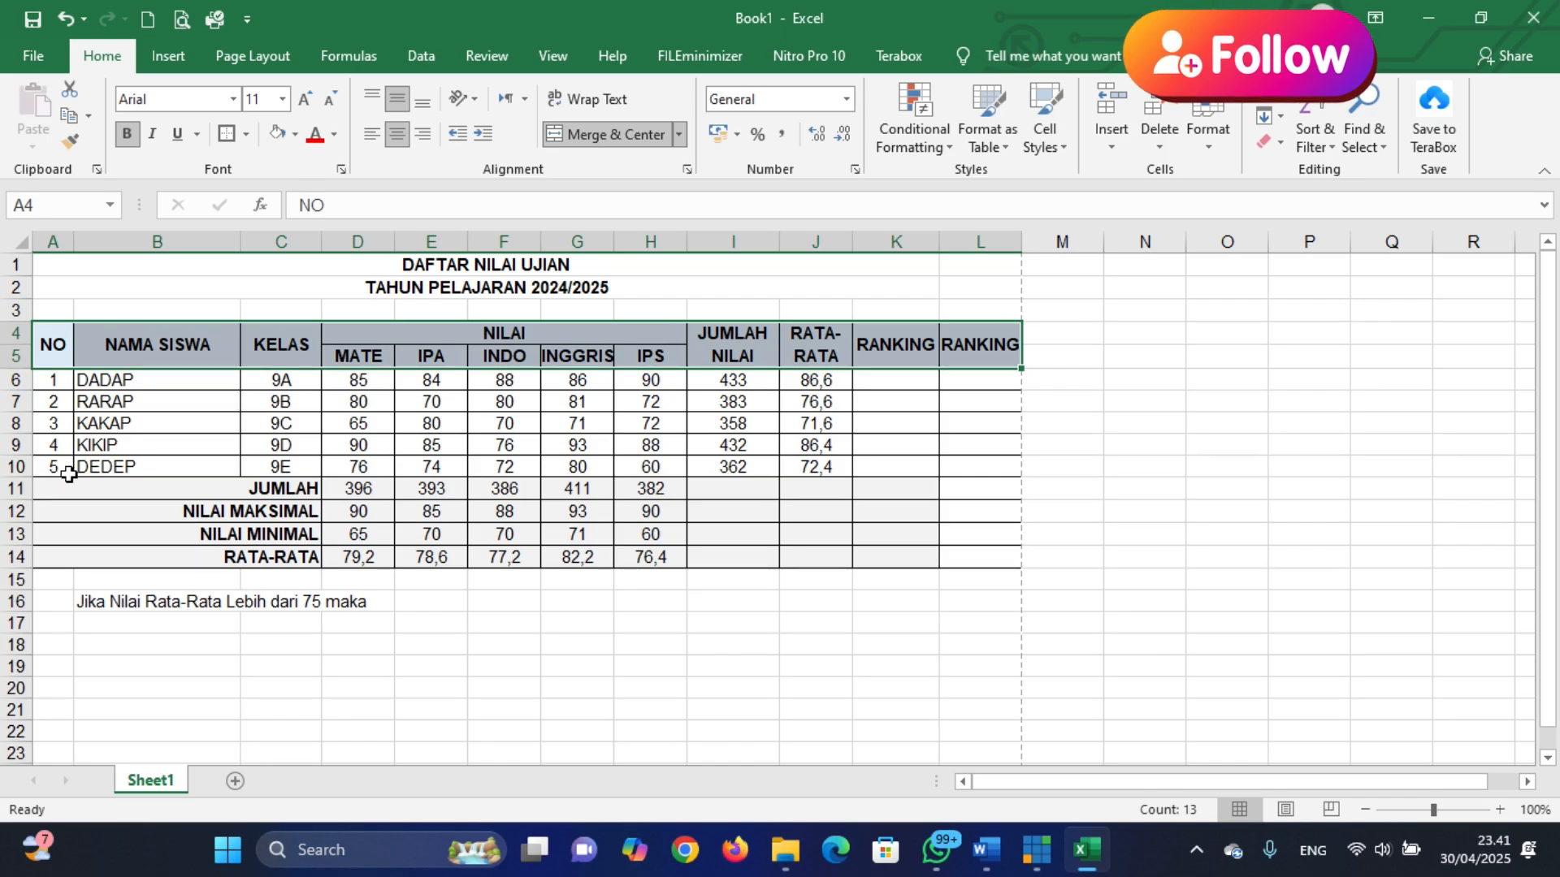
# Apply thick outside borders around the summary rows A11:L14 and around the whole table A4:L14
pyautogui.moveTo(65, 488); pyautogui.dragTo(999, 557)
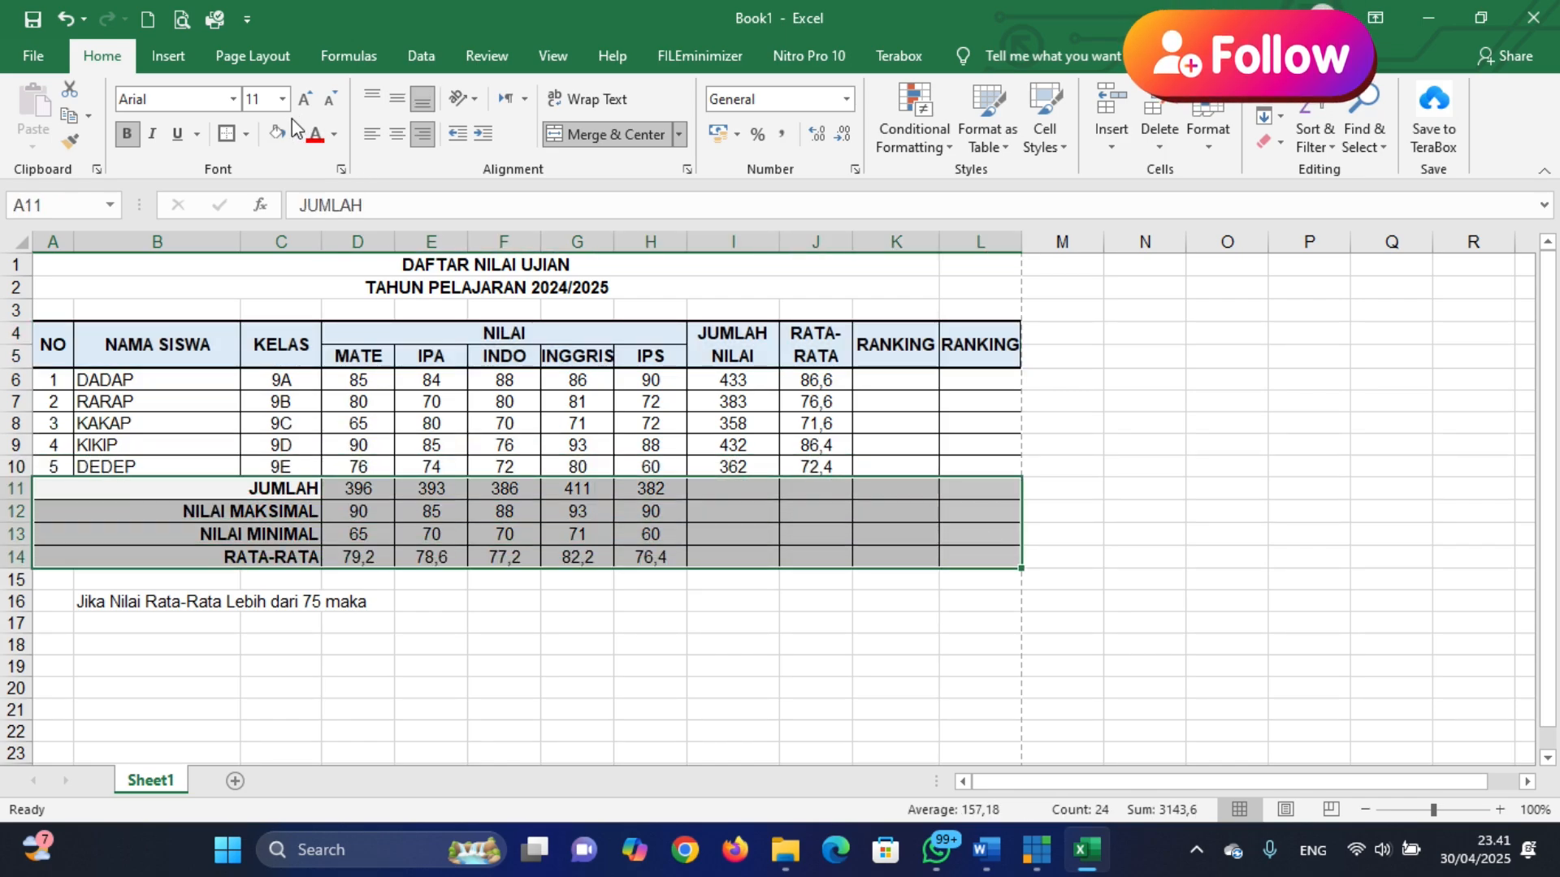
pyautogui.click(227, 134)
pyautogui.click(1149, 534)
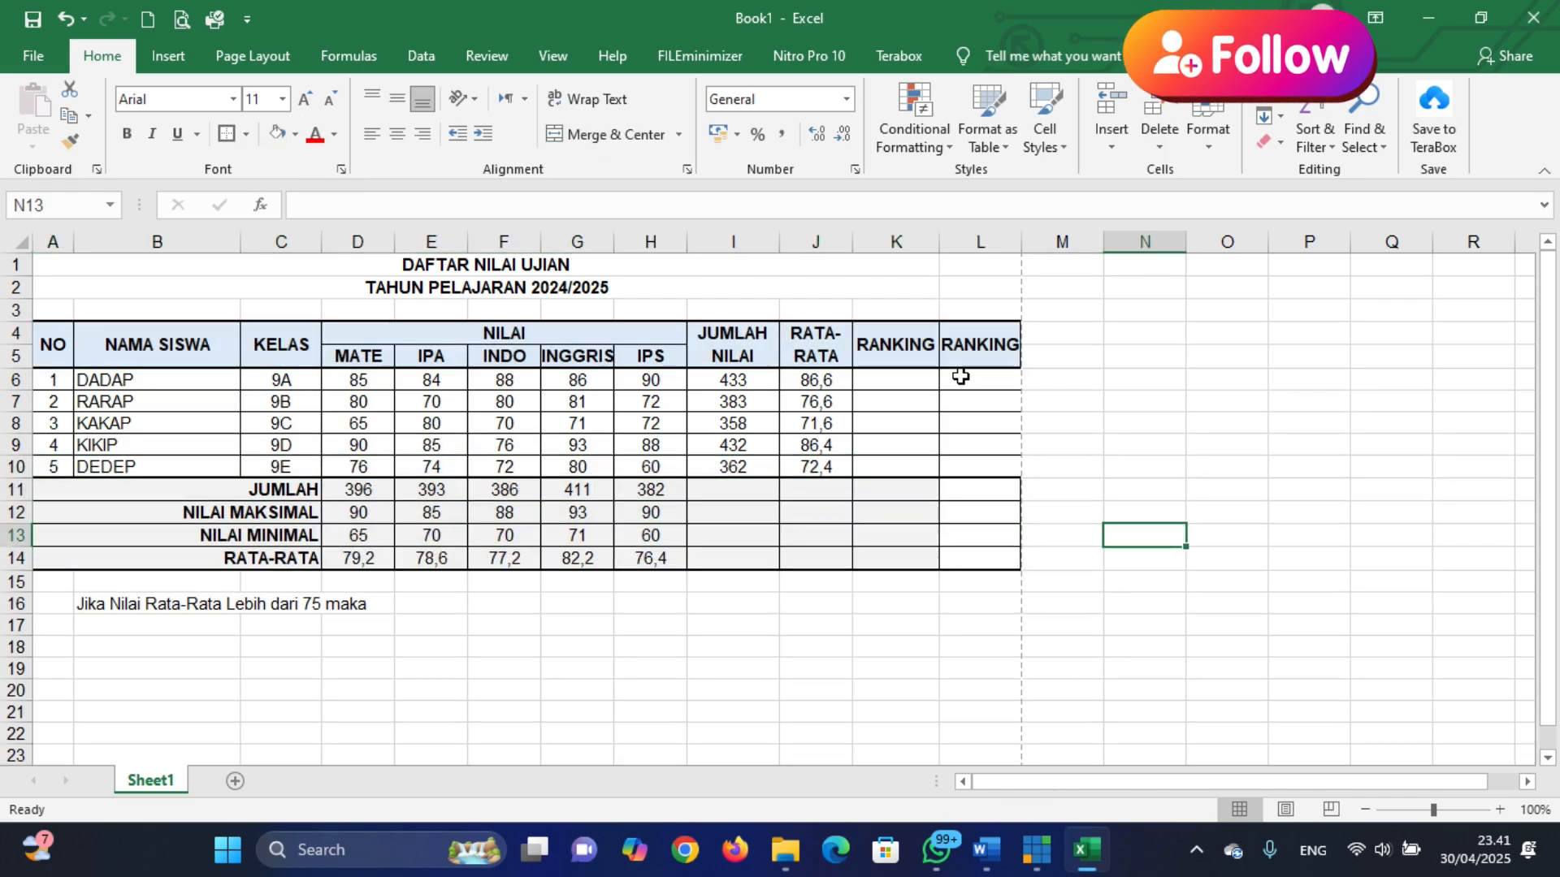
pyautogui.moveTo(54, 344); pyautogui.dragTo(1008, 566)
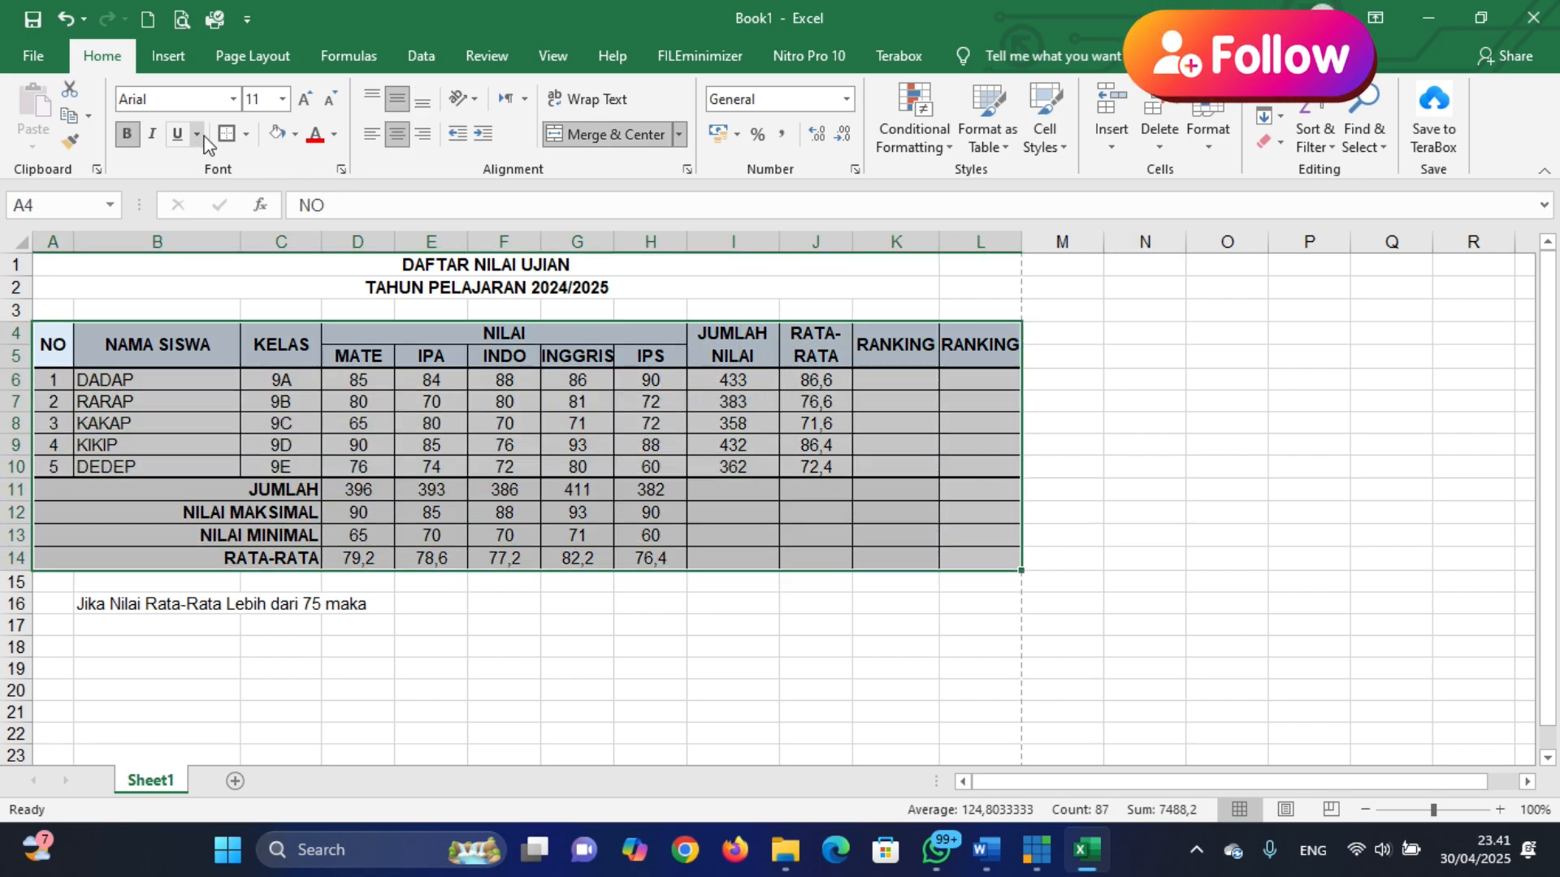
# Replace the header text in L4 with KETERANGAN and autofit column L to its contents
pyautogui.click(988, 344)
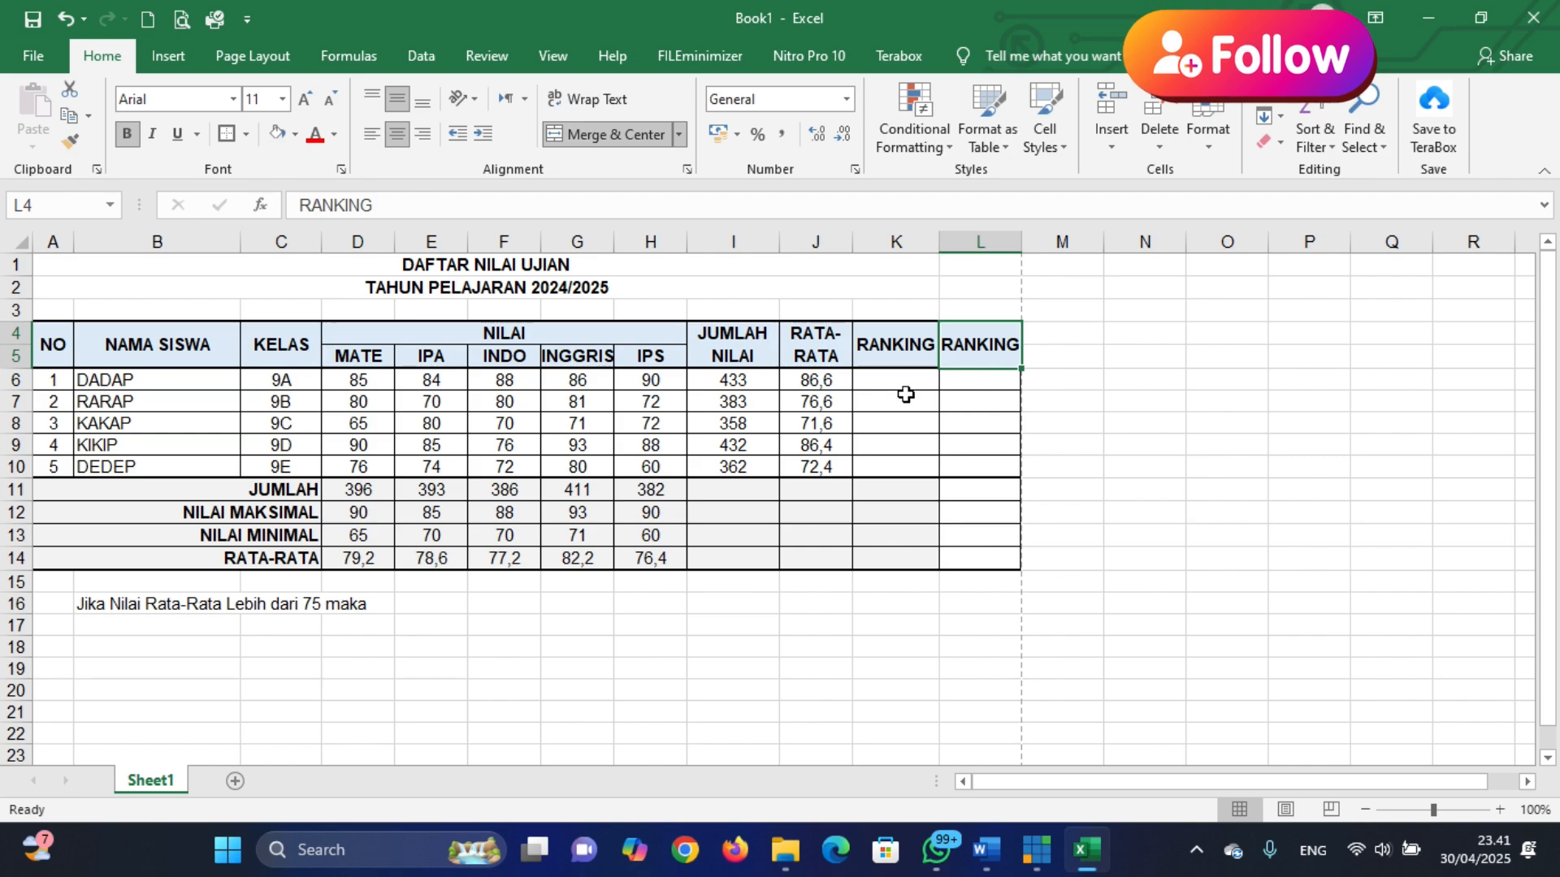
pyautogui.write('KETER')
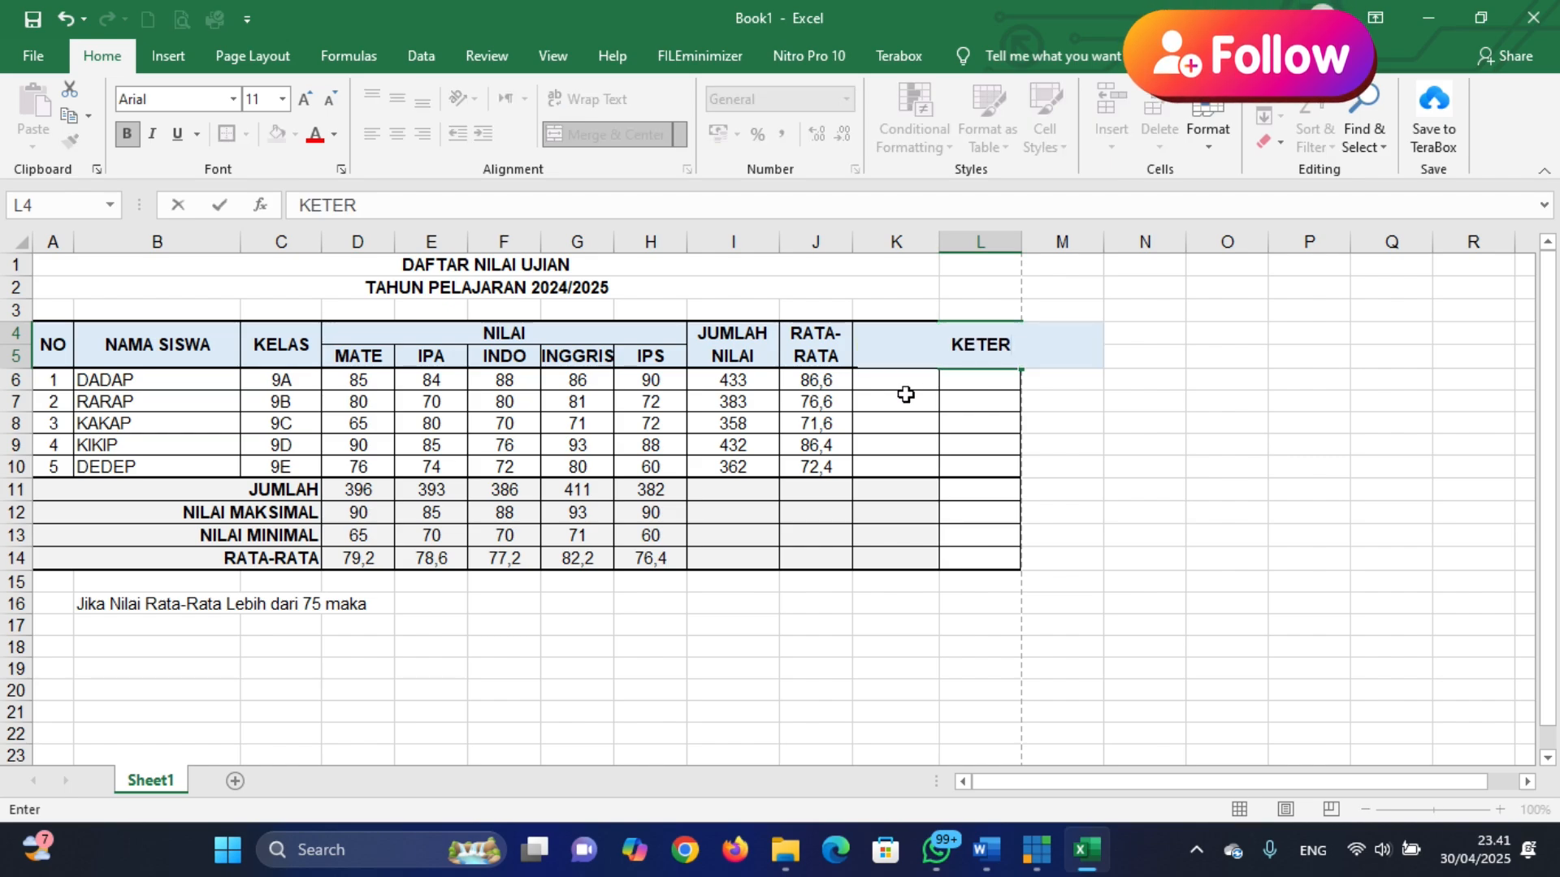
pyautogui.write('ANGAN')
pyautogui.click(1209, 533)
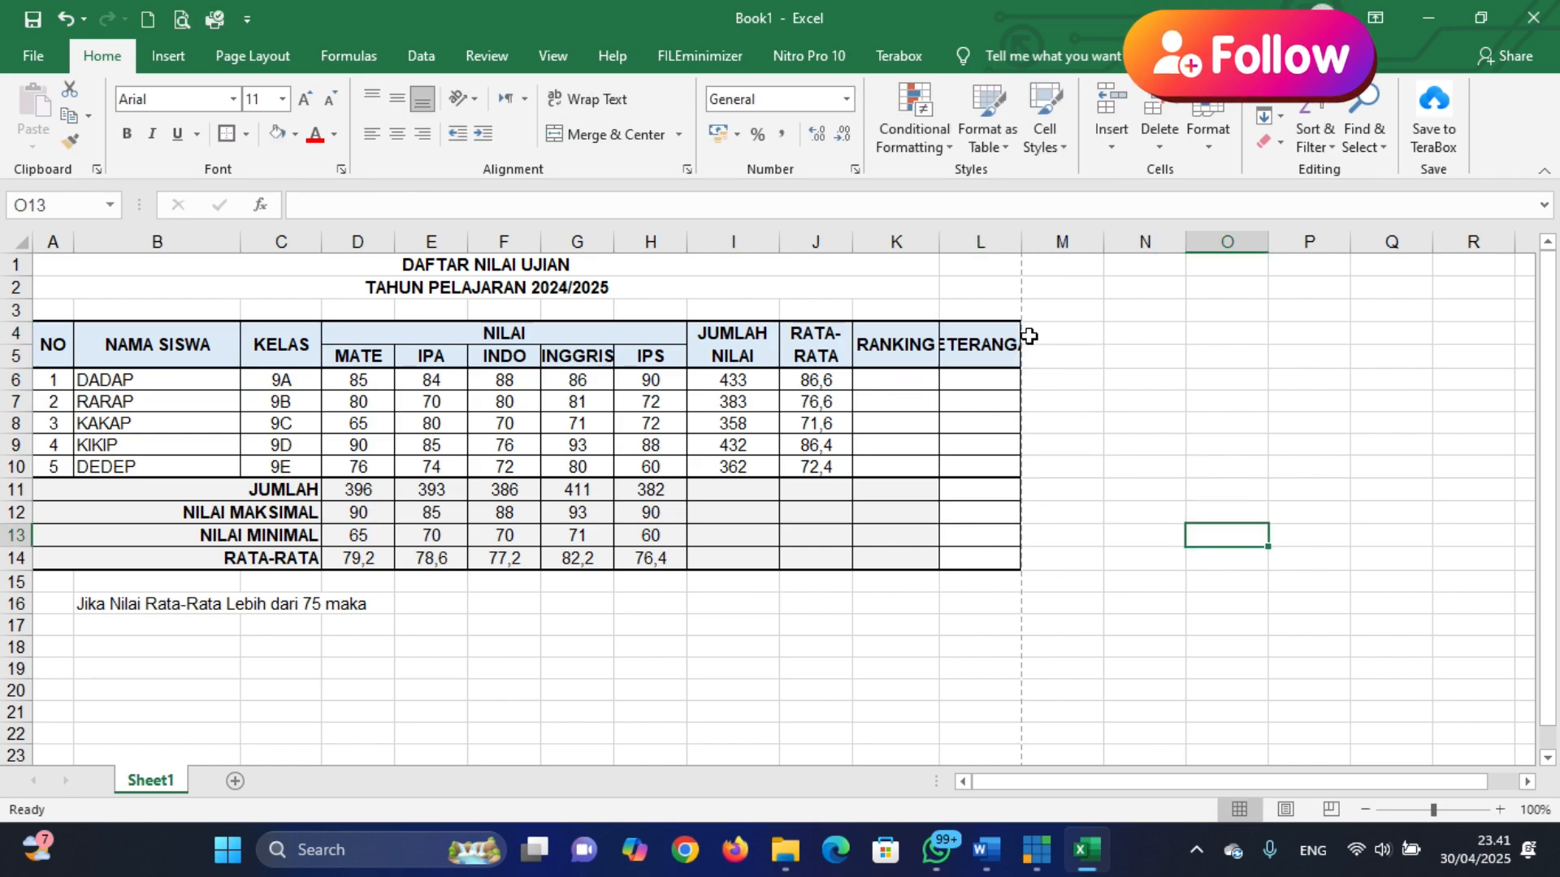
pyautogui.doubleClick(1022, 242)
pyautogui.click(1098, 444)
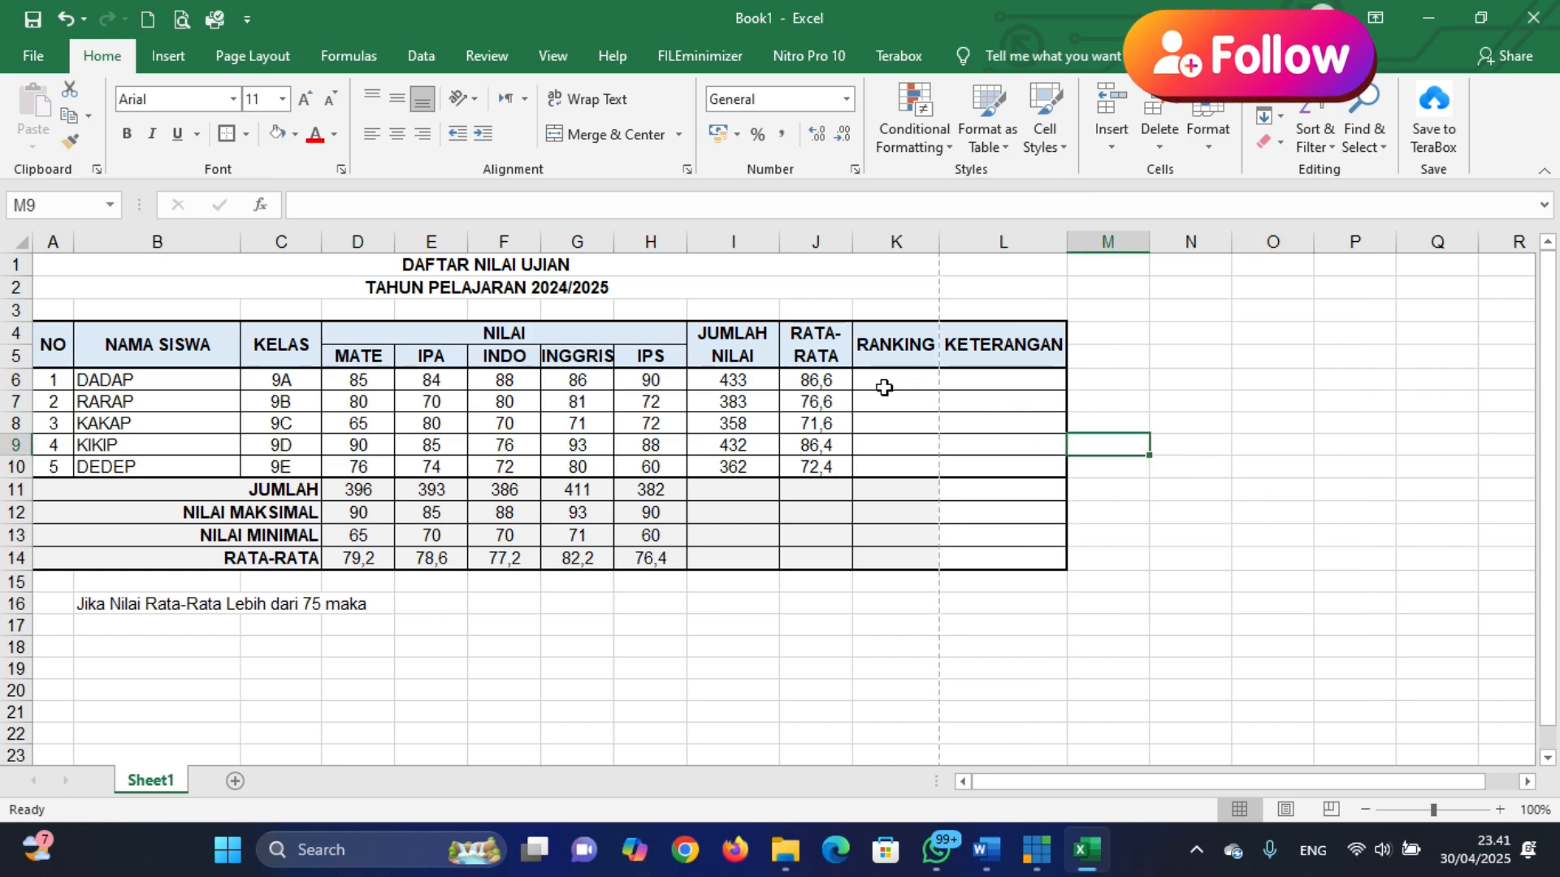
# Move the note about the average score from B16 down to B17
pyautogui.click(94, 600)
pyautogui.moveTo(97, 613); pyautogui.dragTo(106, 632)
pyautogui.click(106, 605)
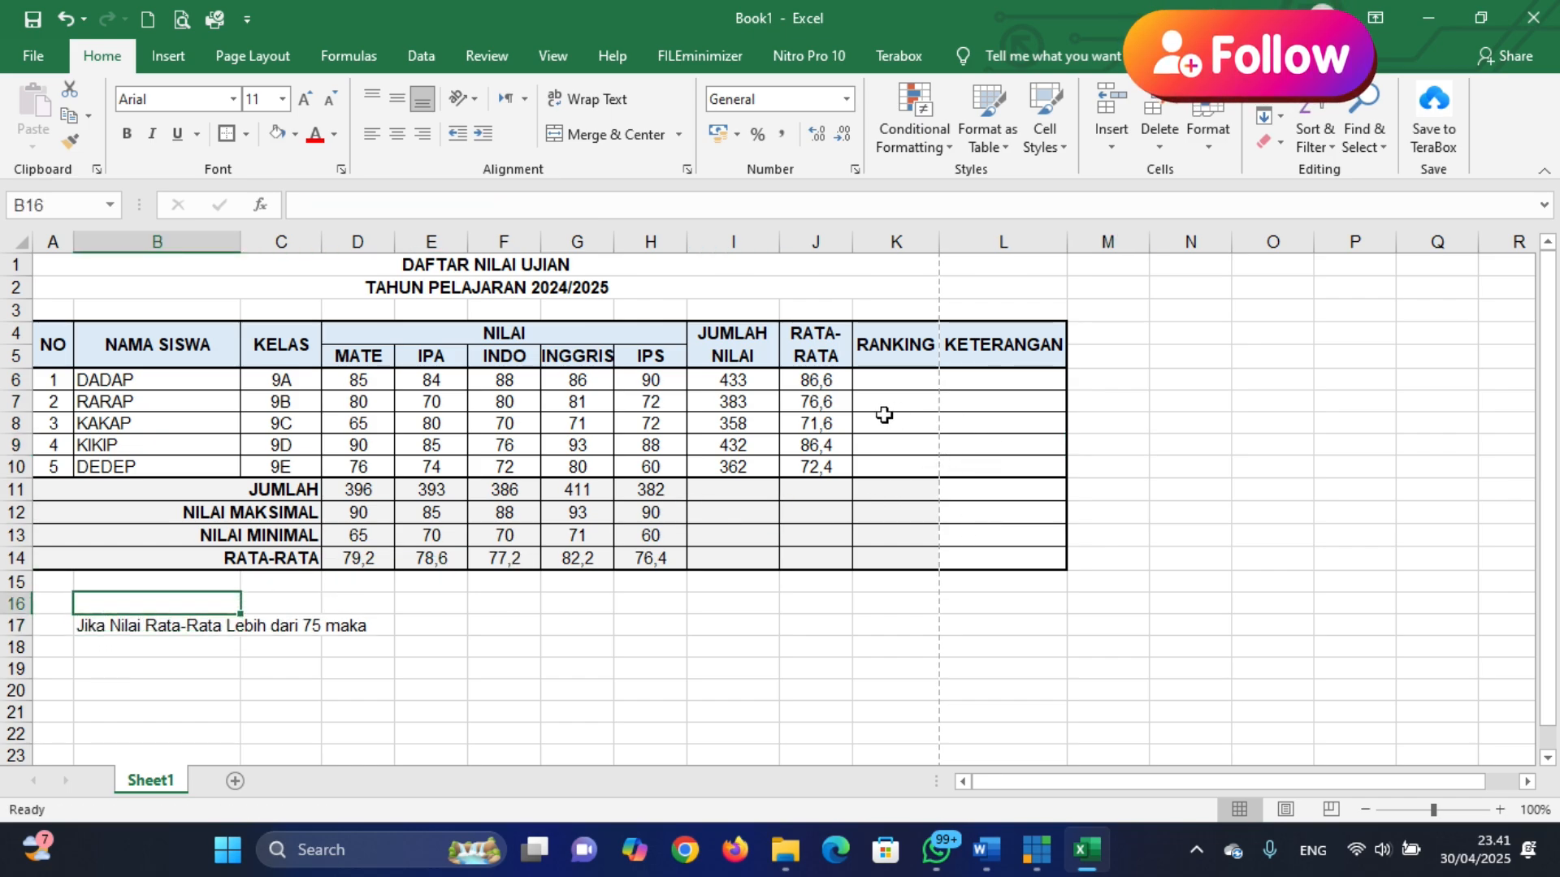
# Enter the formula =RANK(J6;$J$6:$J$10;0) in K6 to rank the first student's average in descending order
pyautogui.click(897, 379)
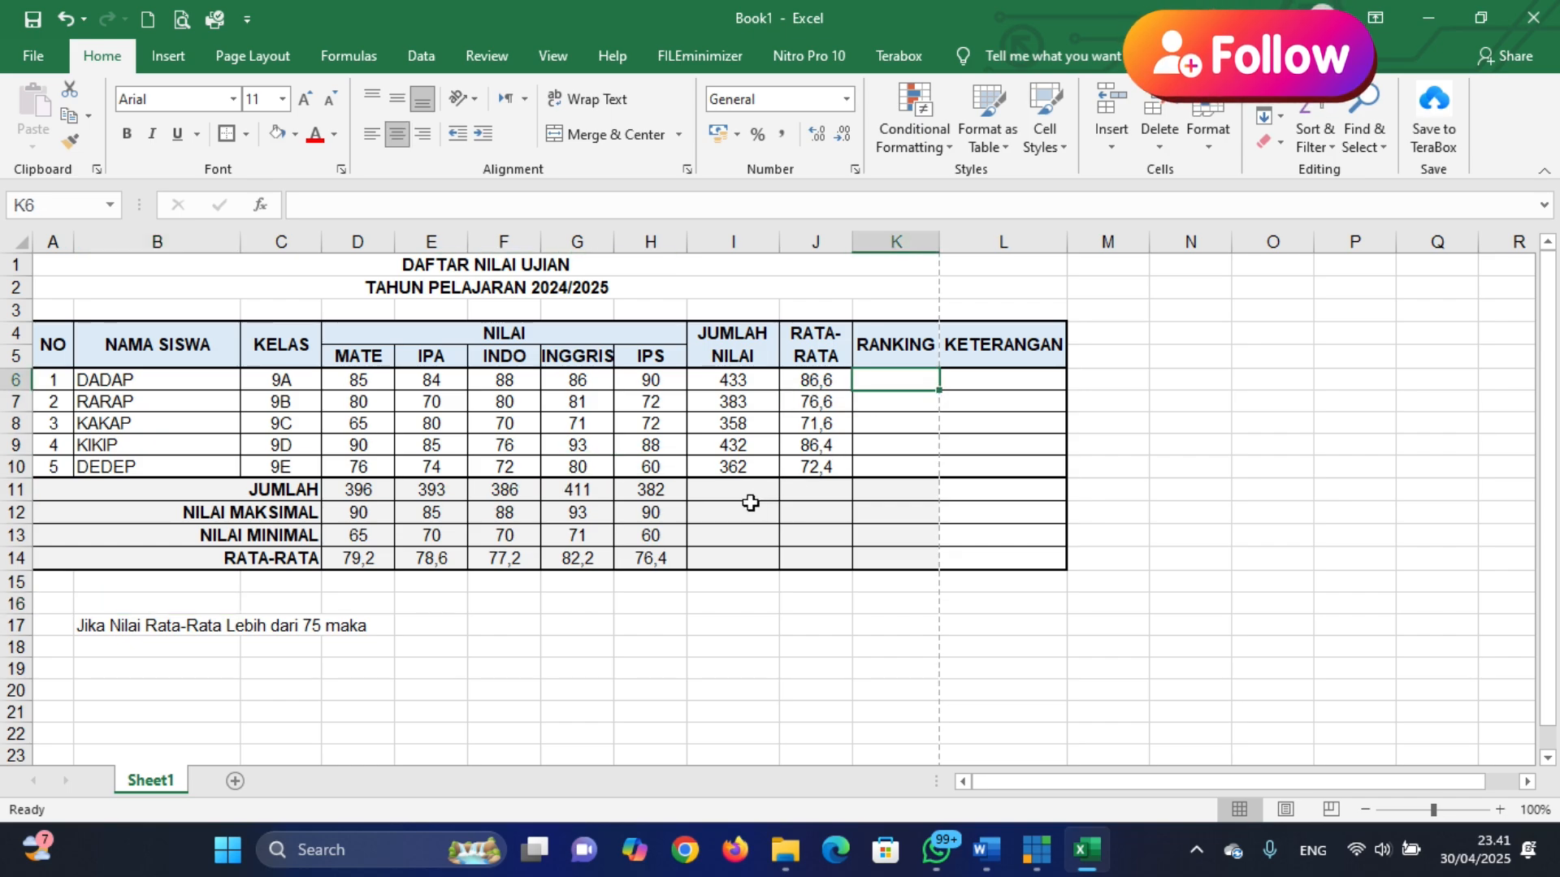
pyautogui.write('=')
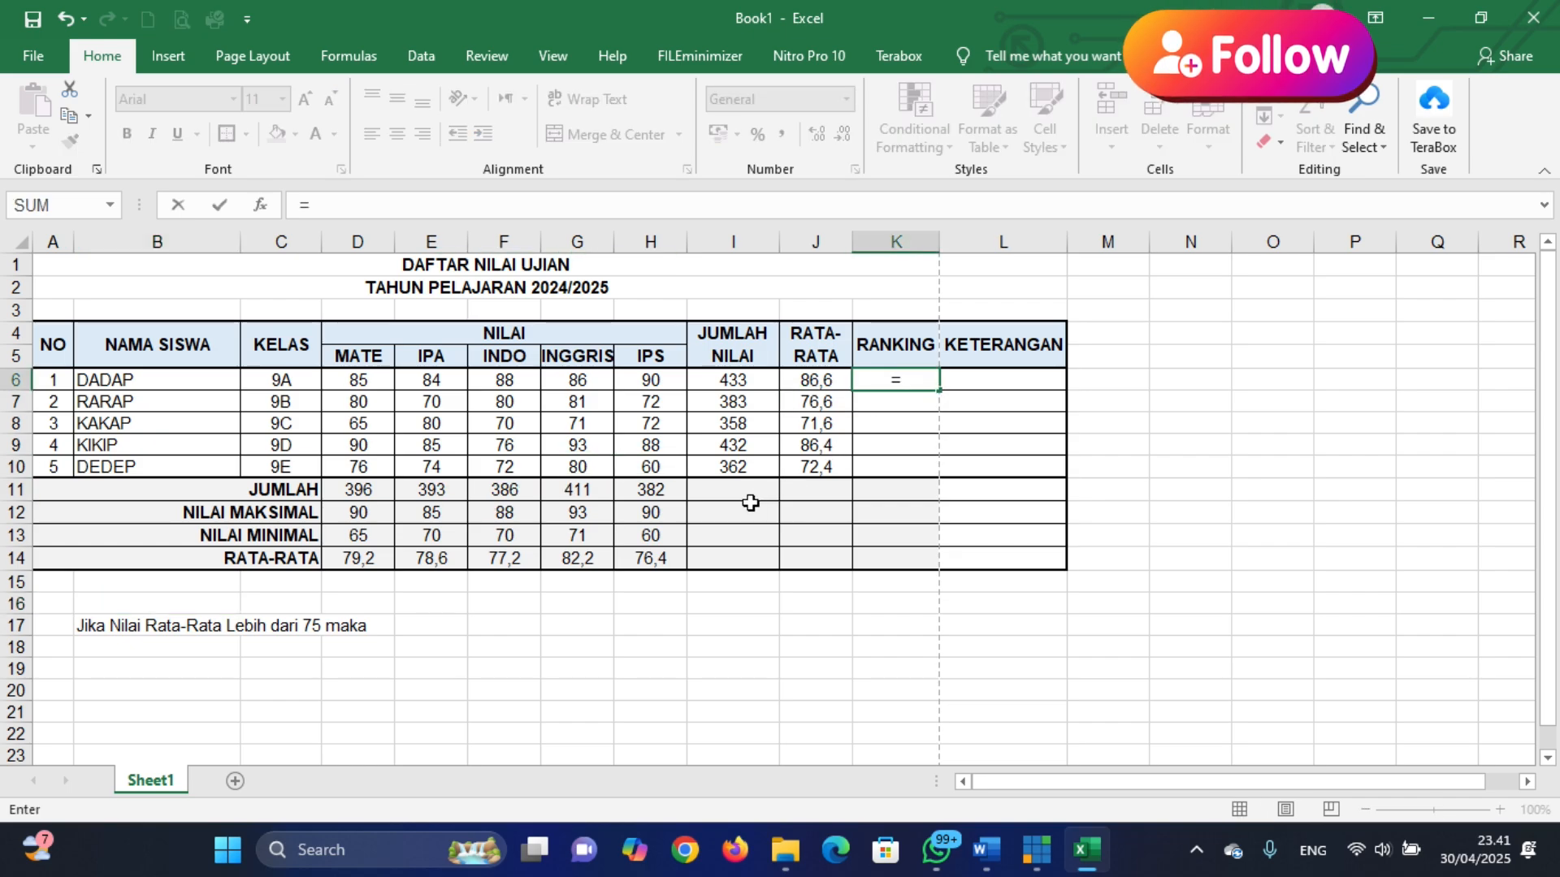
pyautogui.write('R')
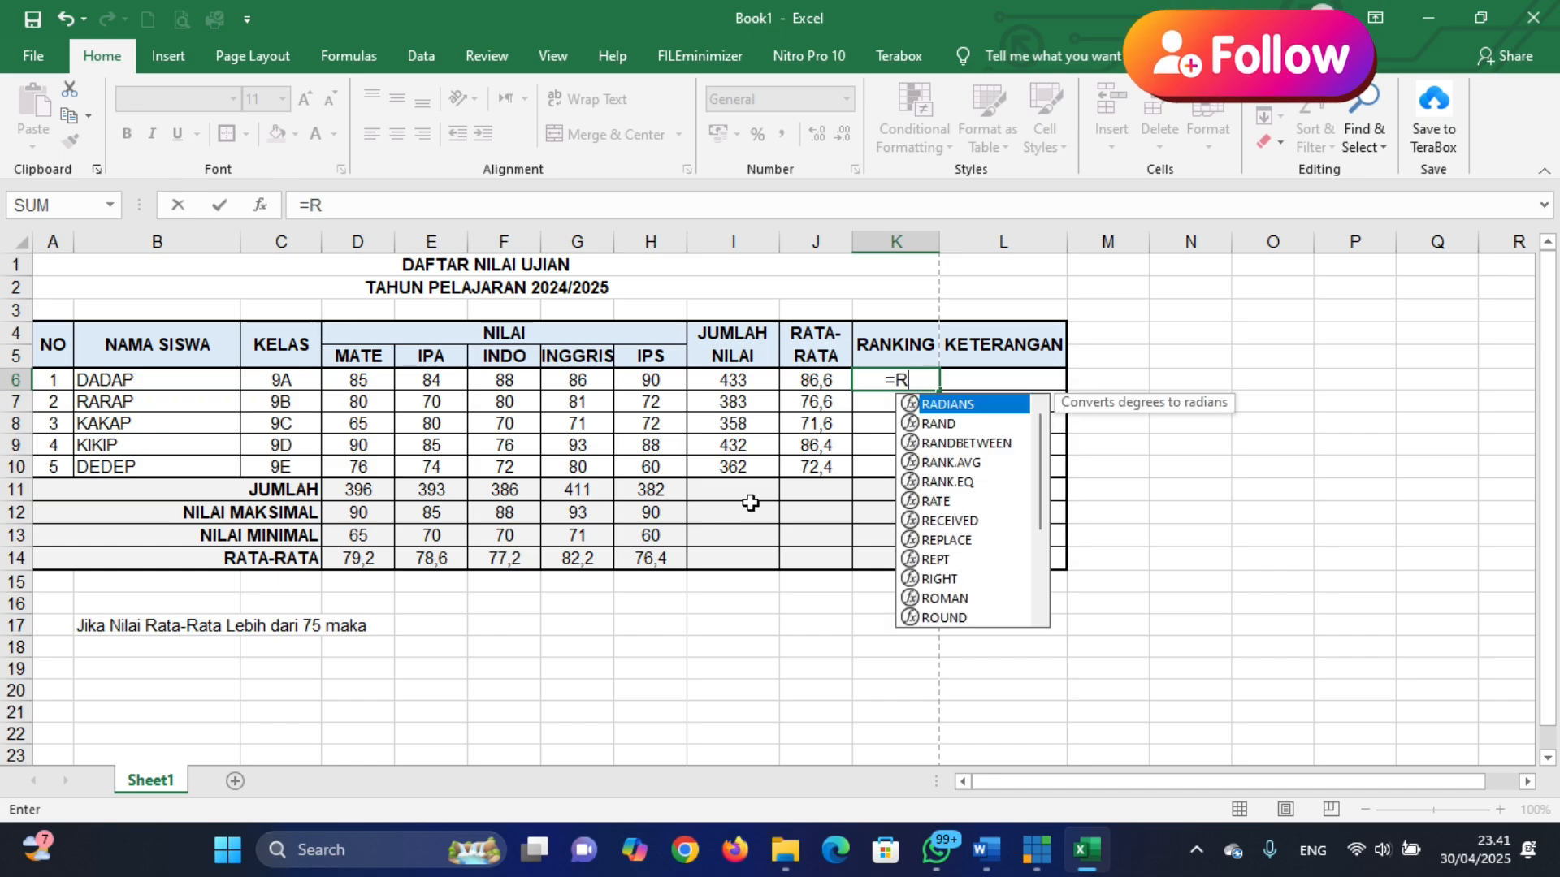
pyautogui.write('ANK')
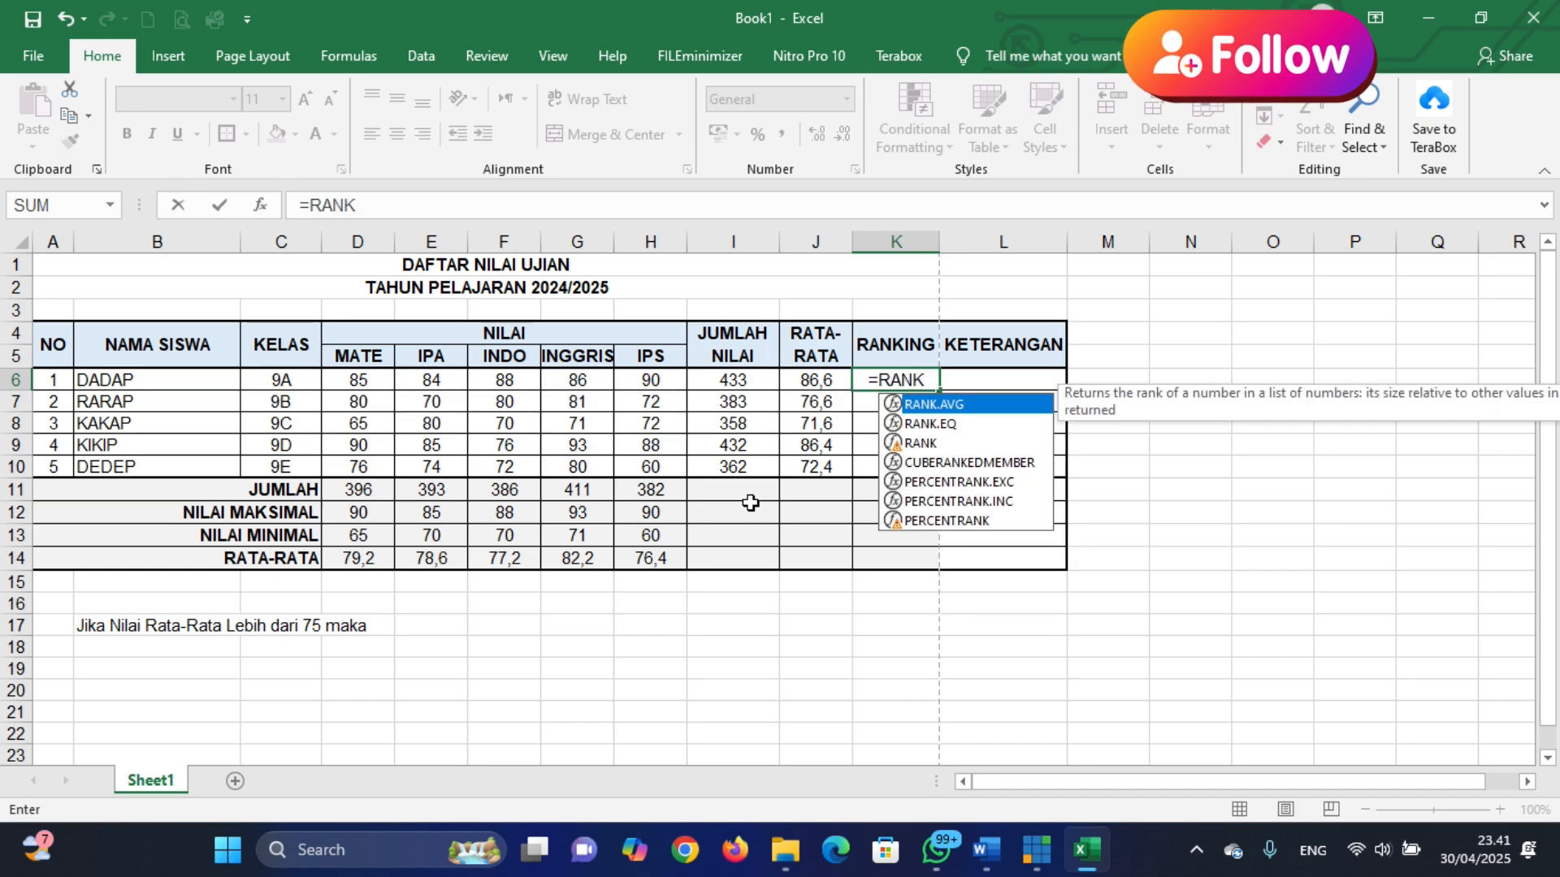
pyautogui.write('(')
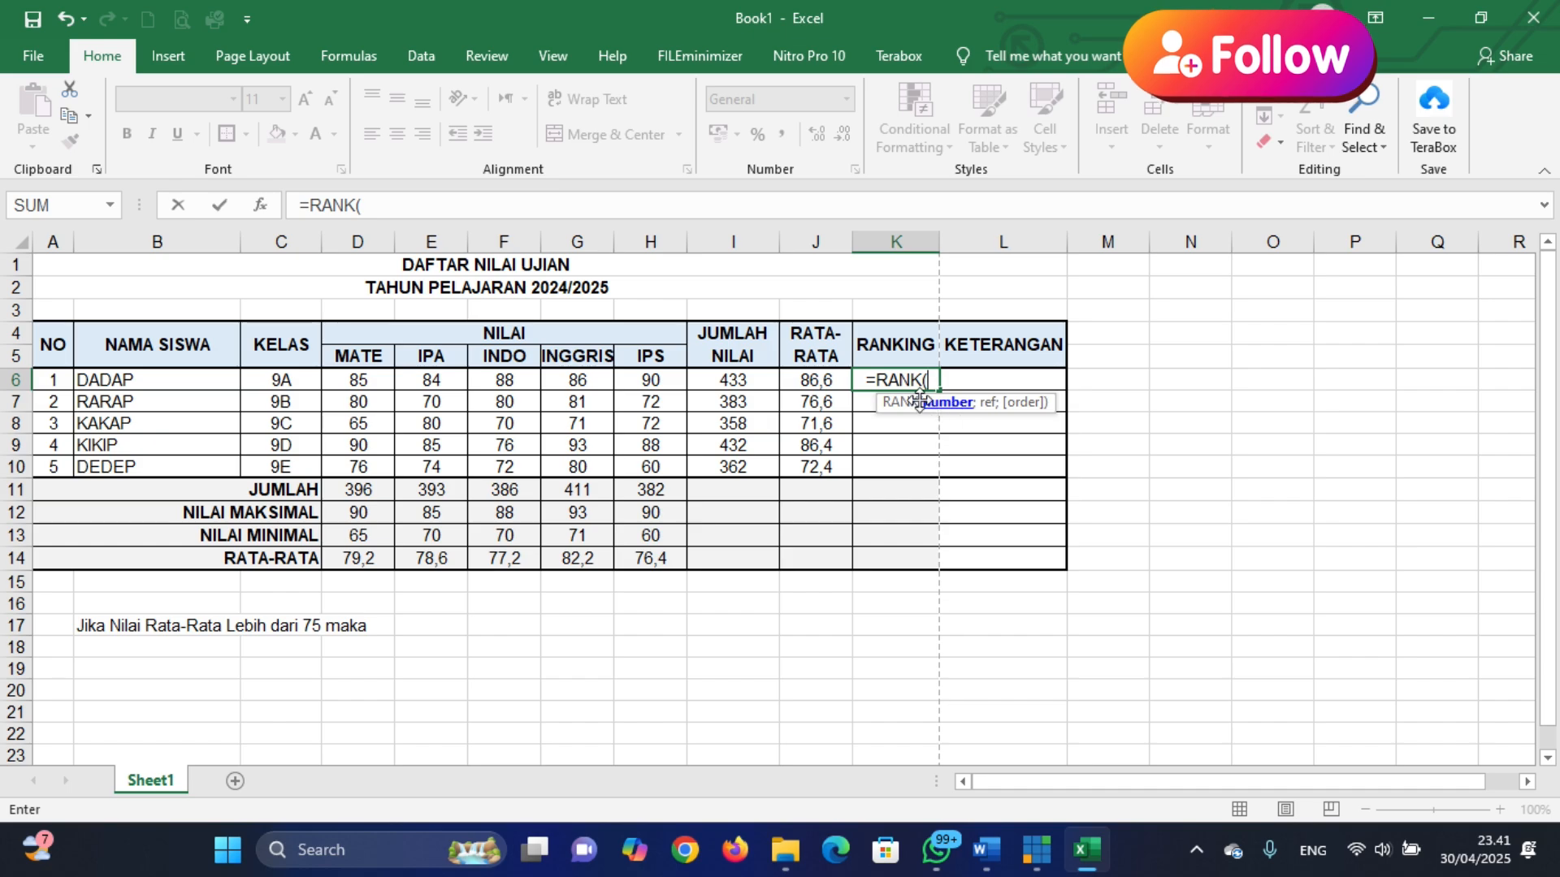
pyautogui.click(820, 378)
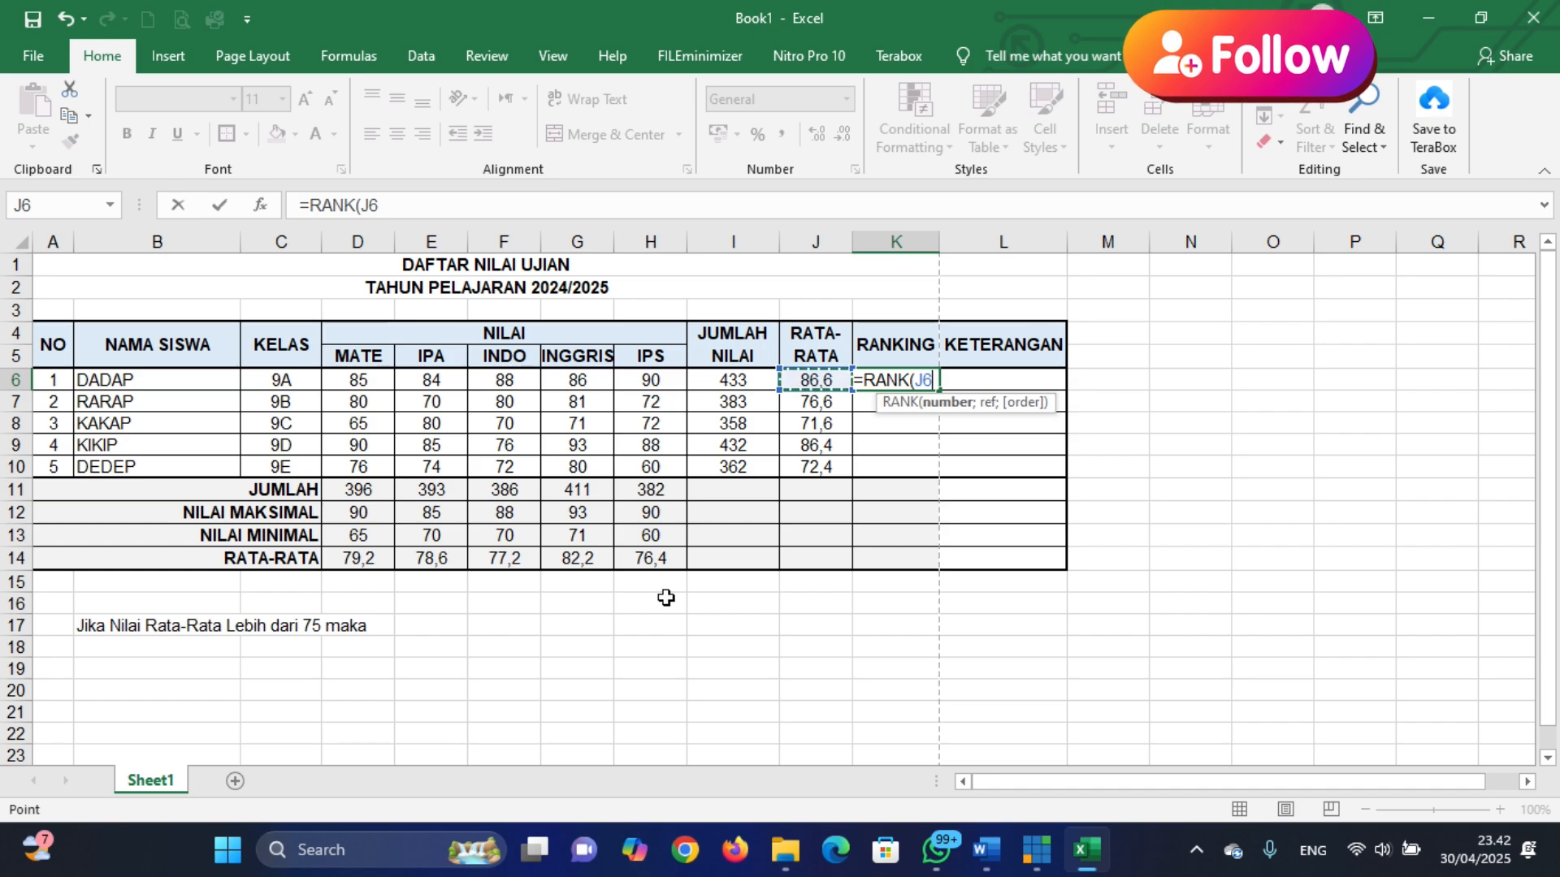
pyautogui.write(';')
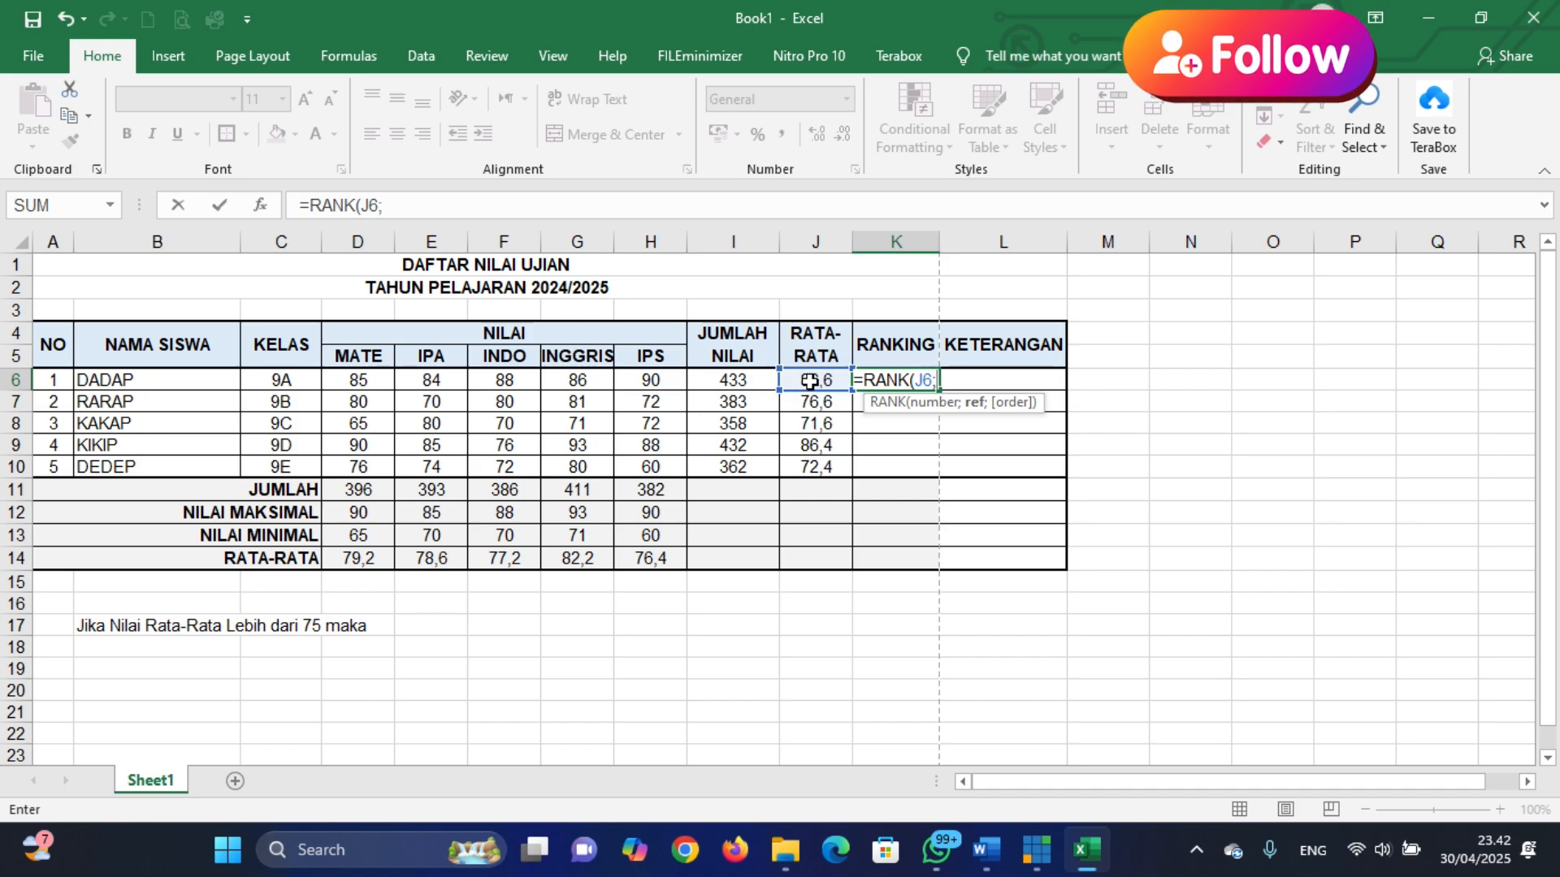
pyautogui.moveTo(809, 380); pyautogui.dragTo(811, 467)
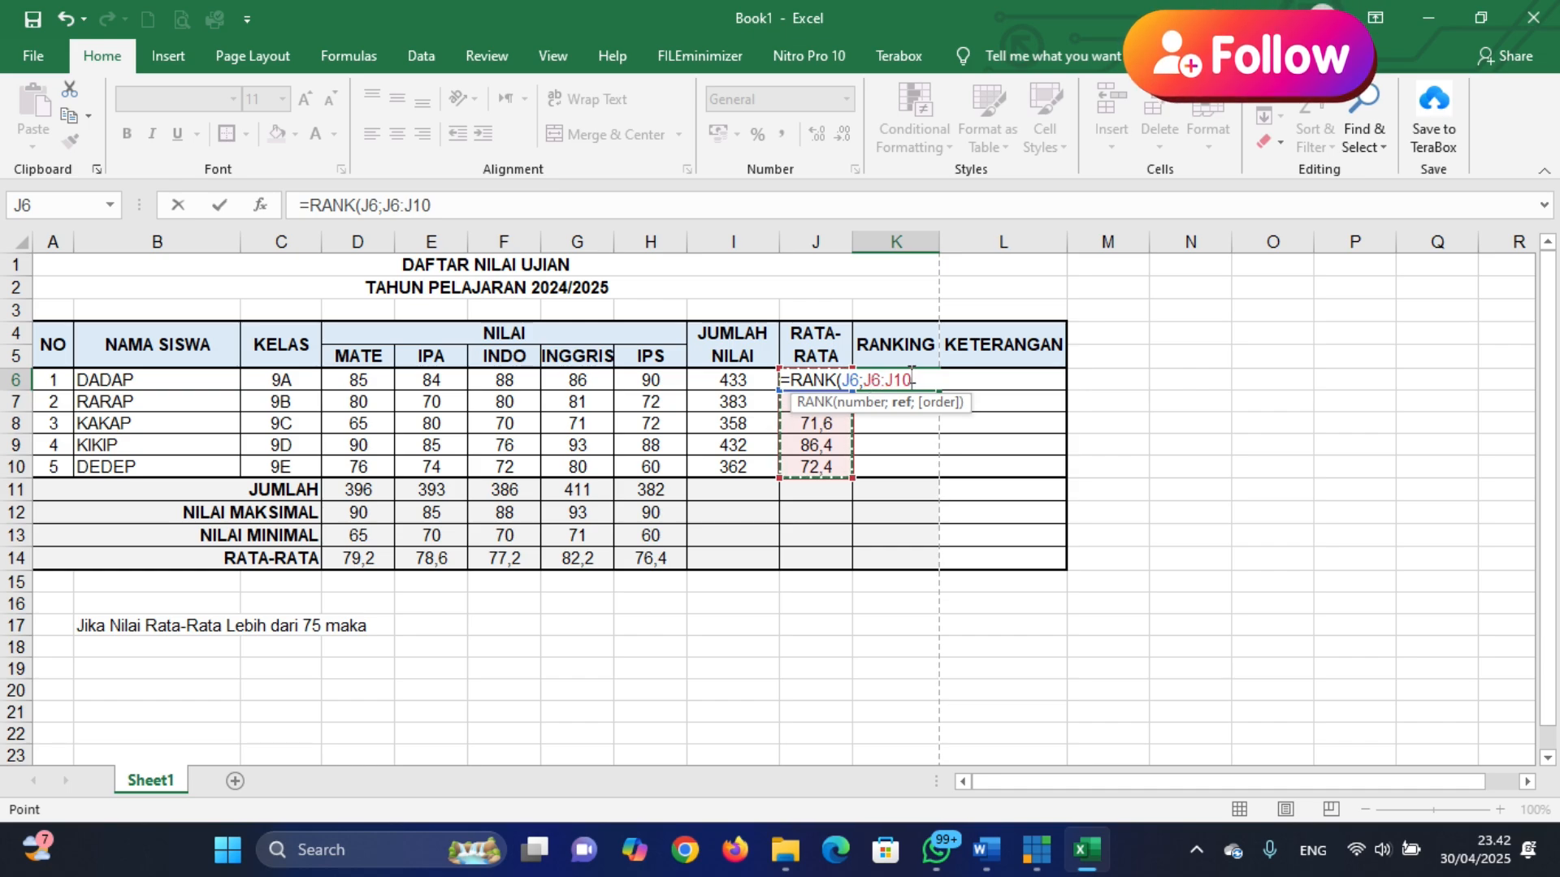
pyautogui.press('F4')
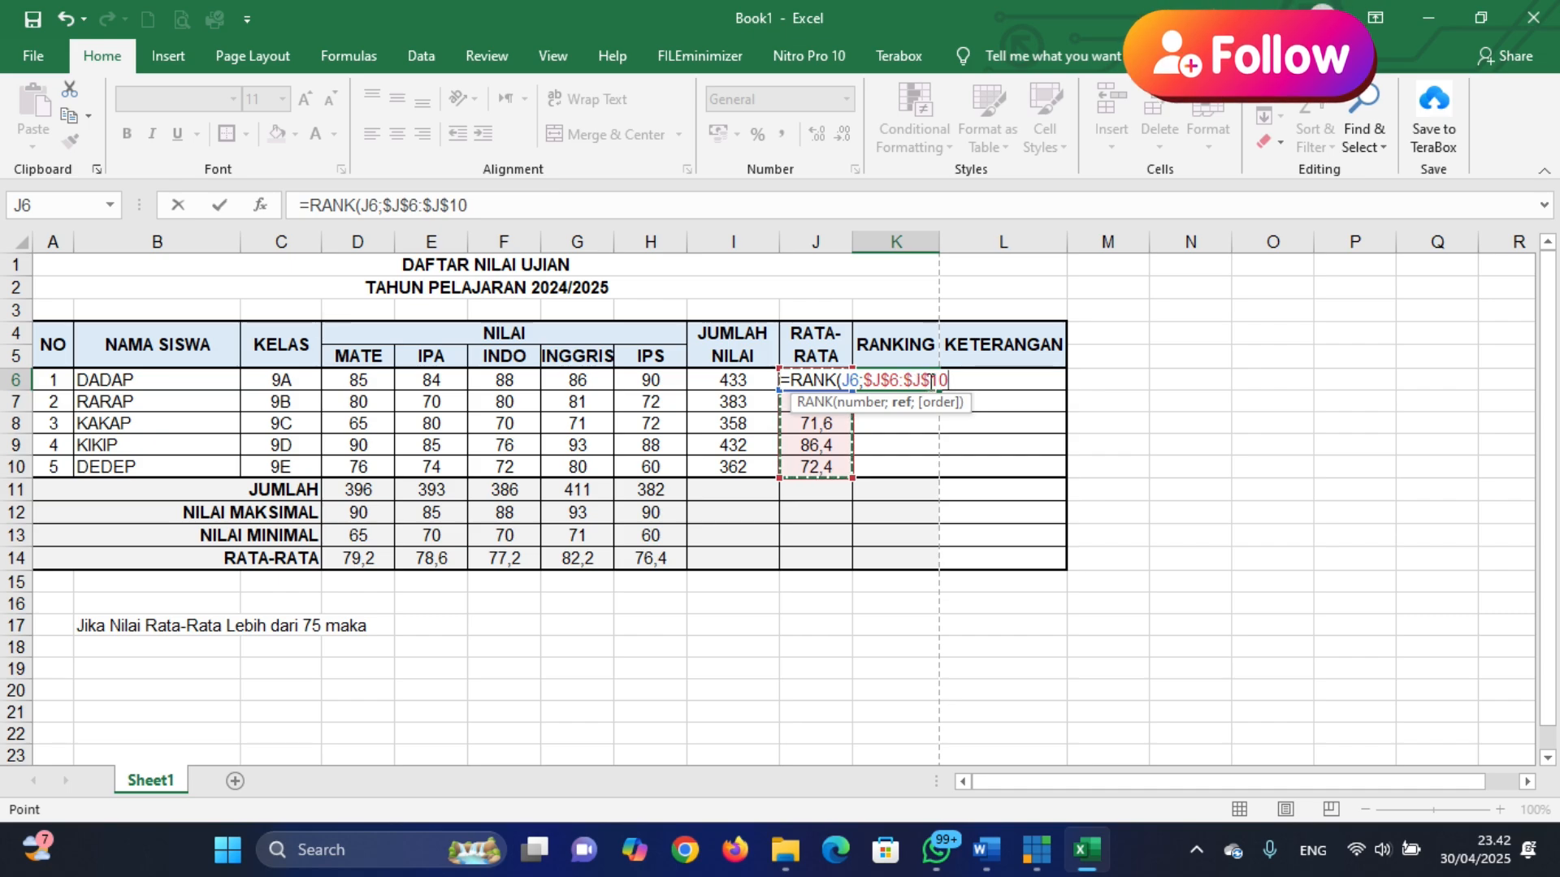
pyautogui.write(';')
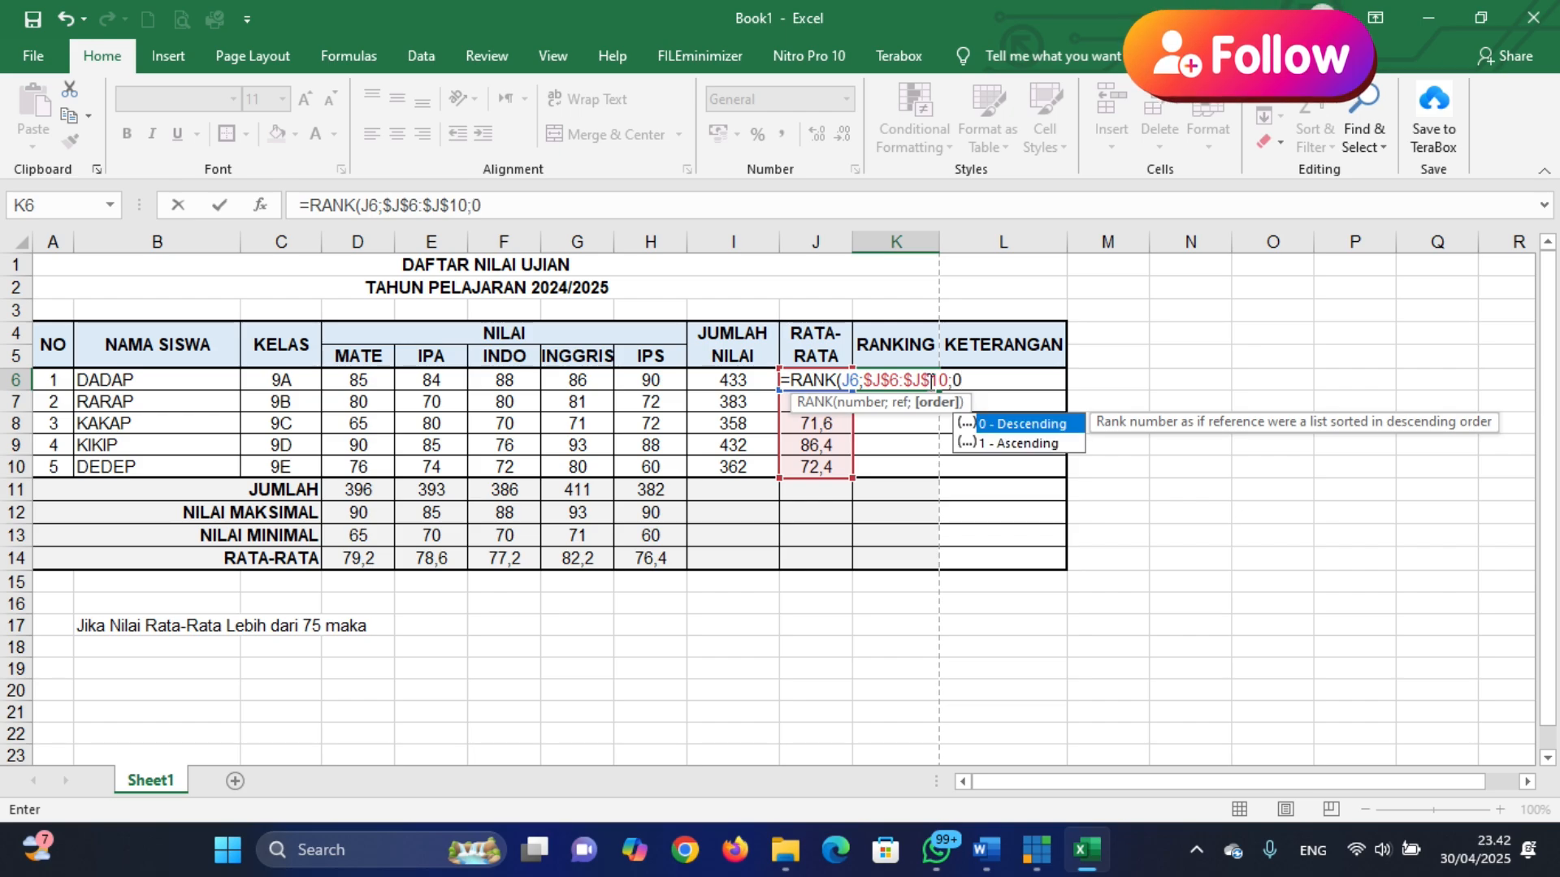
pyautogui.write('0)')
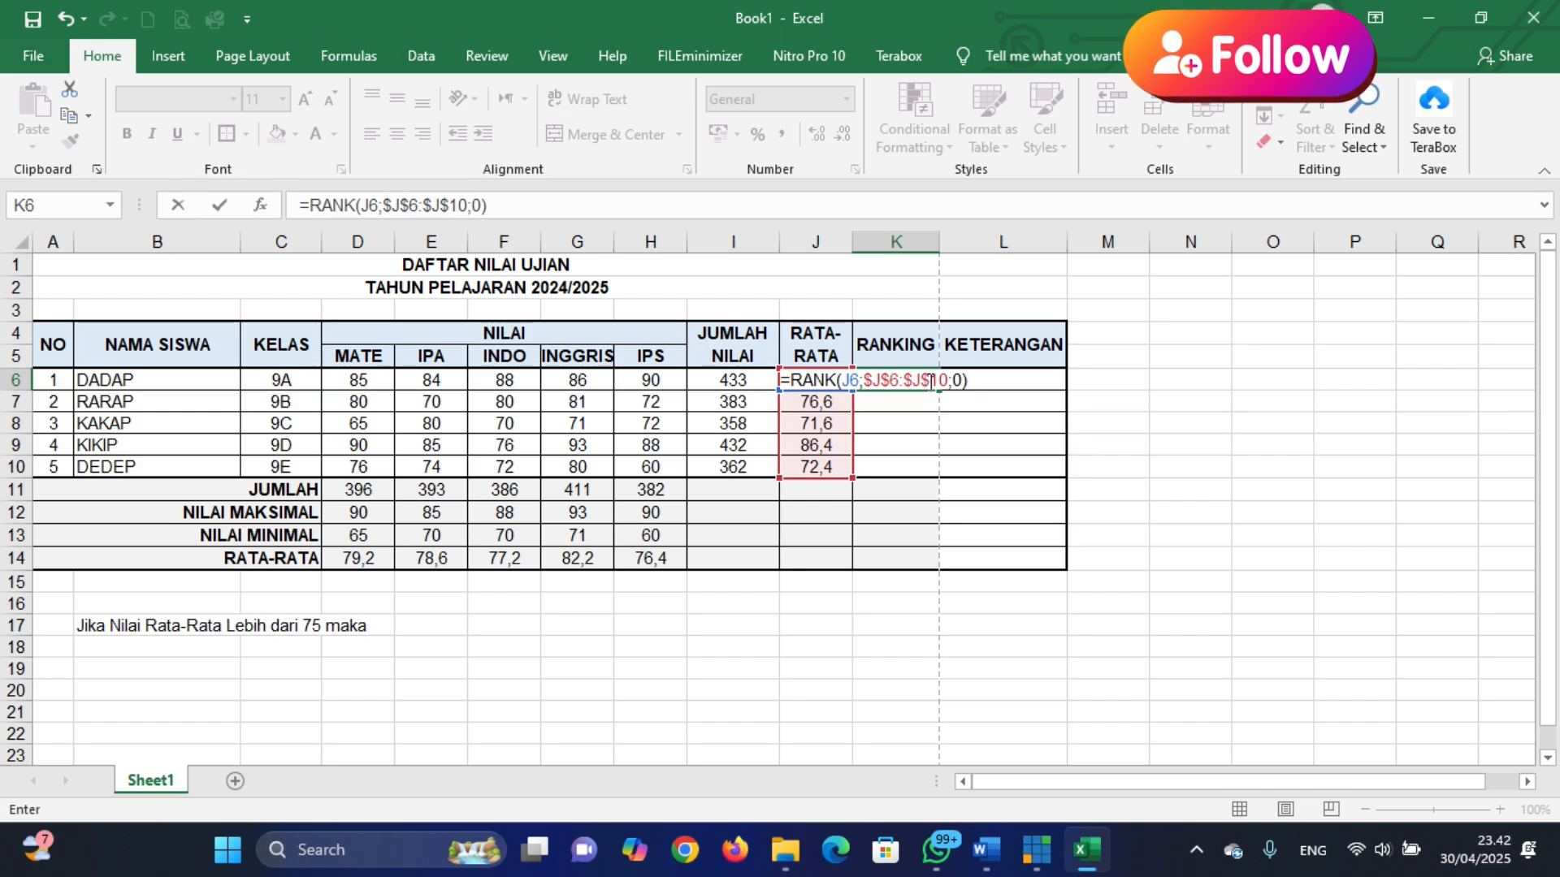
pyautogui.press('Return')
# Copy the ranking formula from K6 down through K10 for the remaining students
pyautogui.click(929, 381)
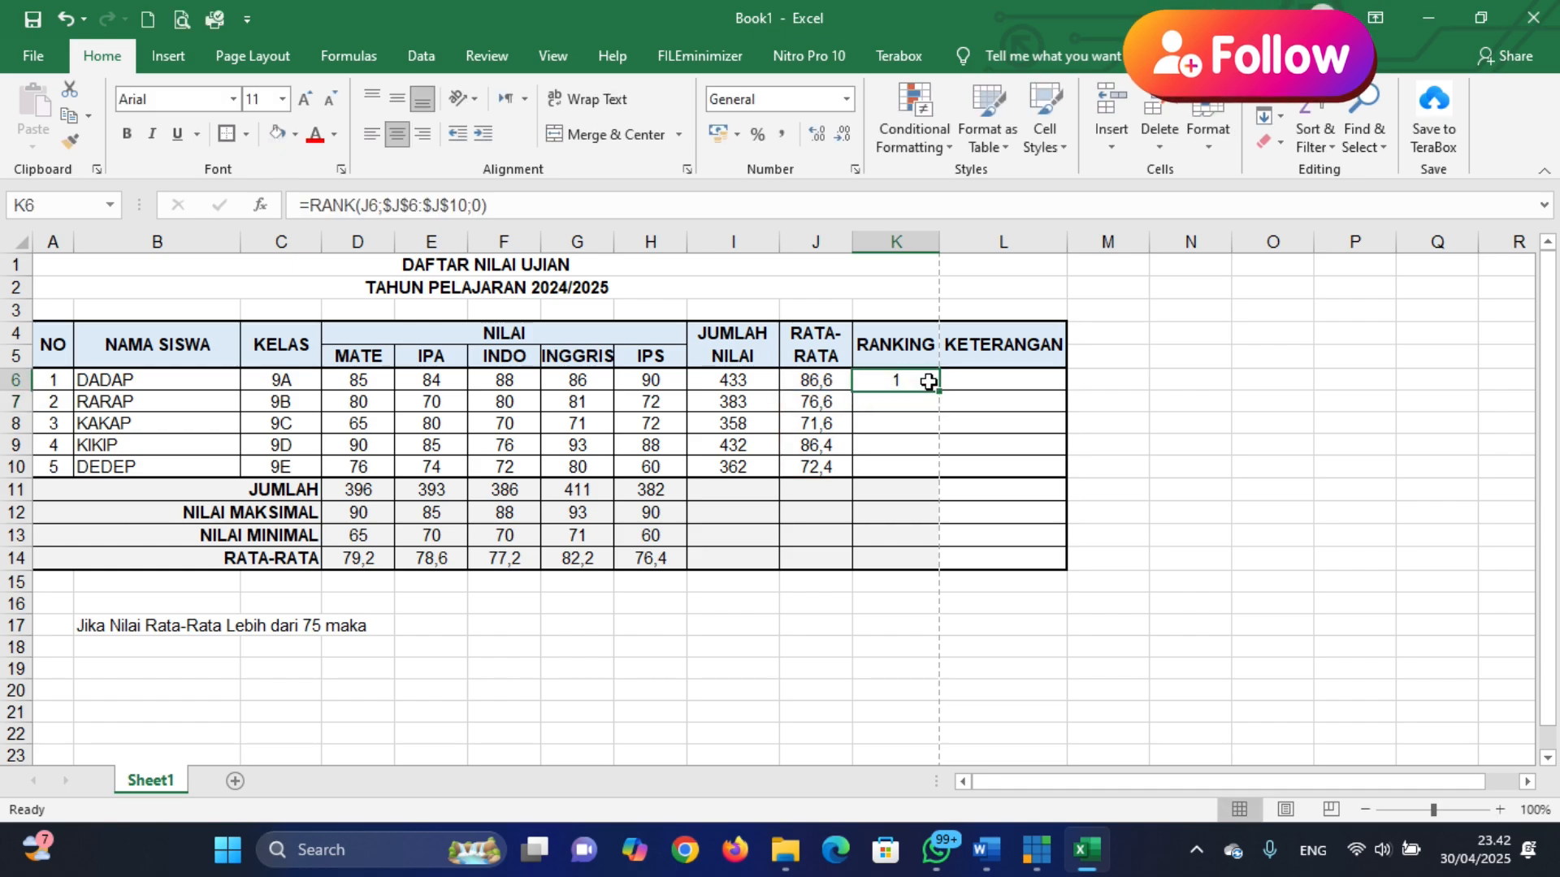
pyautogui.press('Down')
pyautogui.press('Down')
pyautogui.press('Down')
pyautogui.click(900, 380)
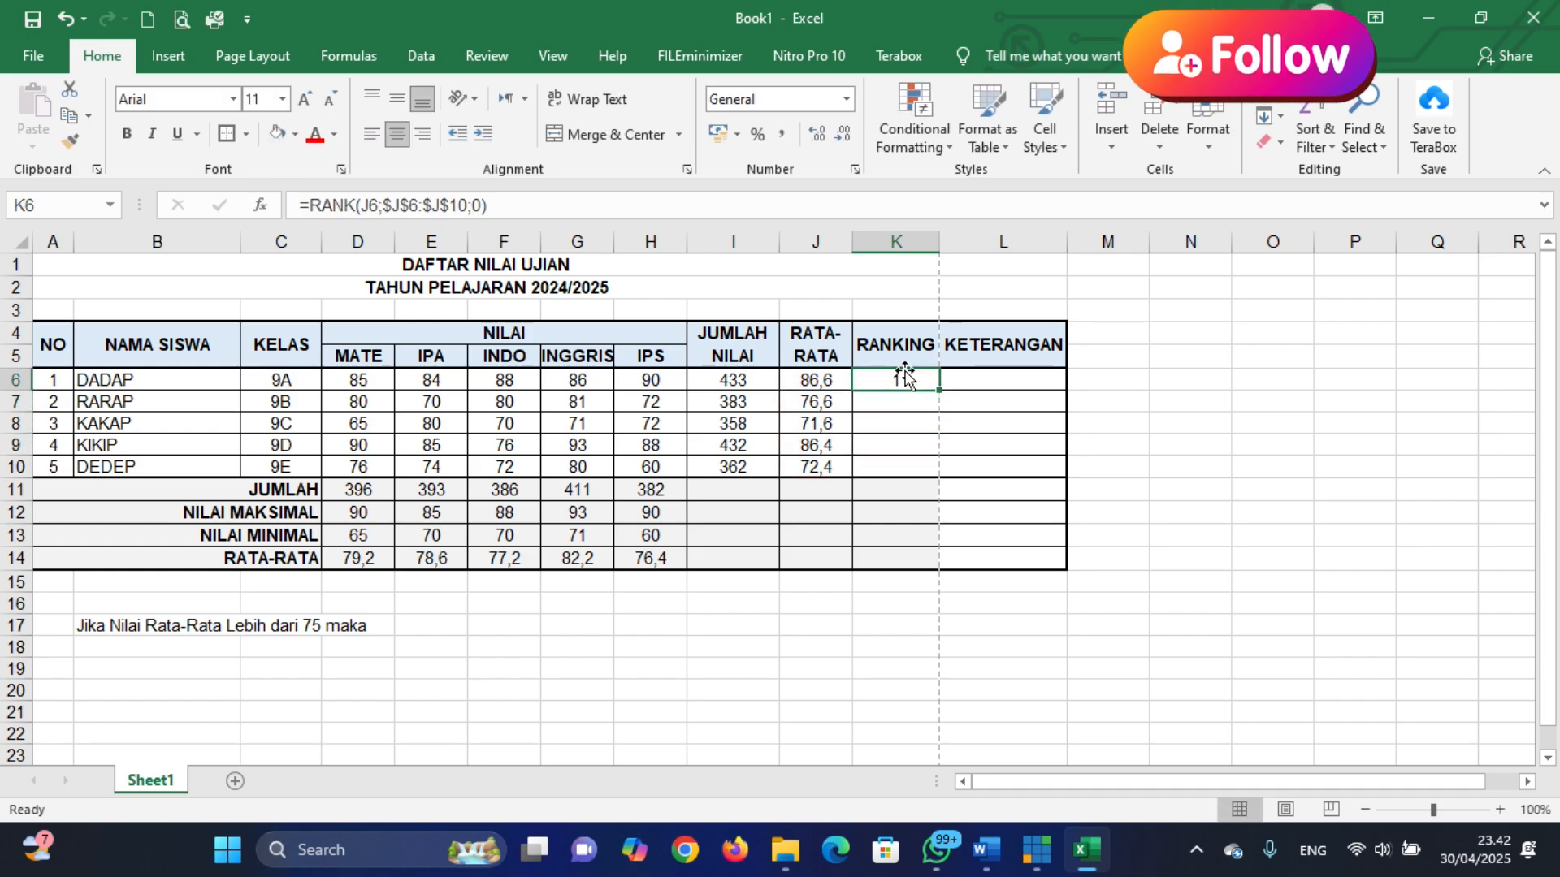
pyautogui.moveTo(939, 390); pyautogui.dragTo(906, 470)
pyautogui.click(946, 638)
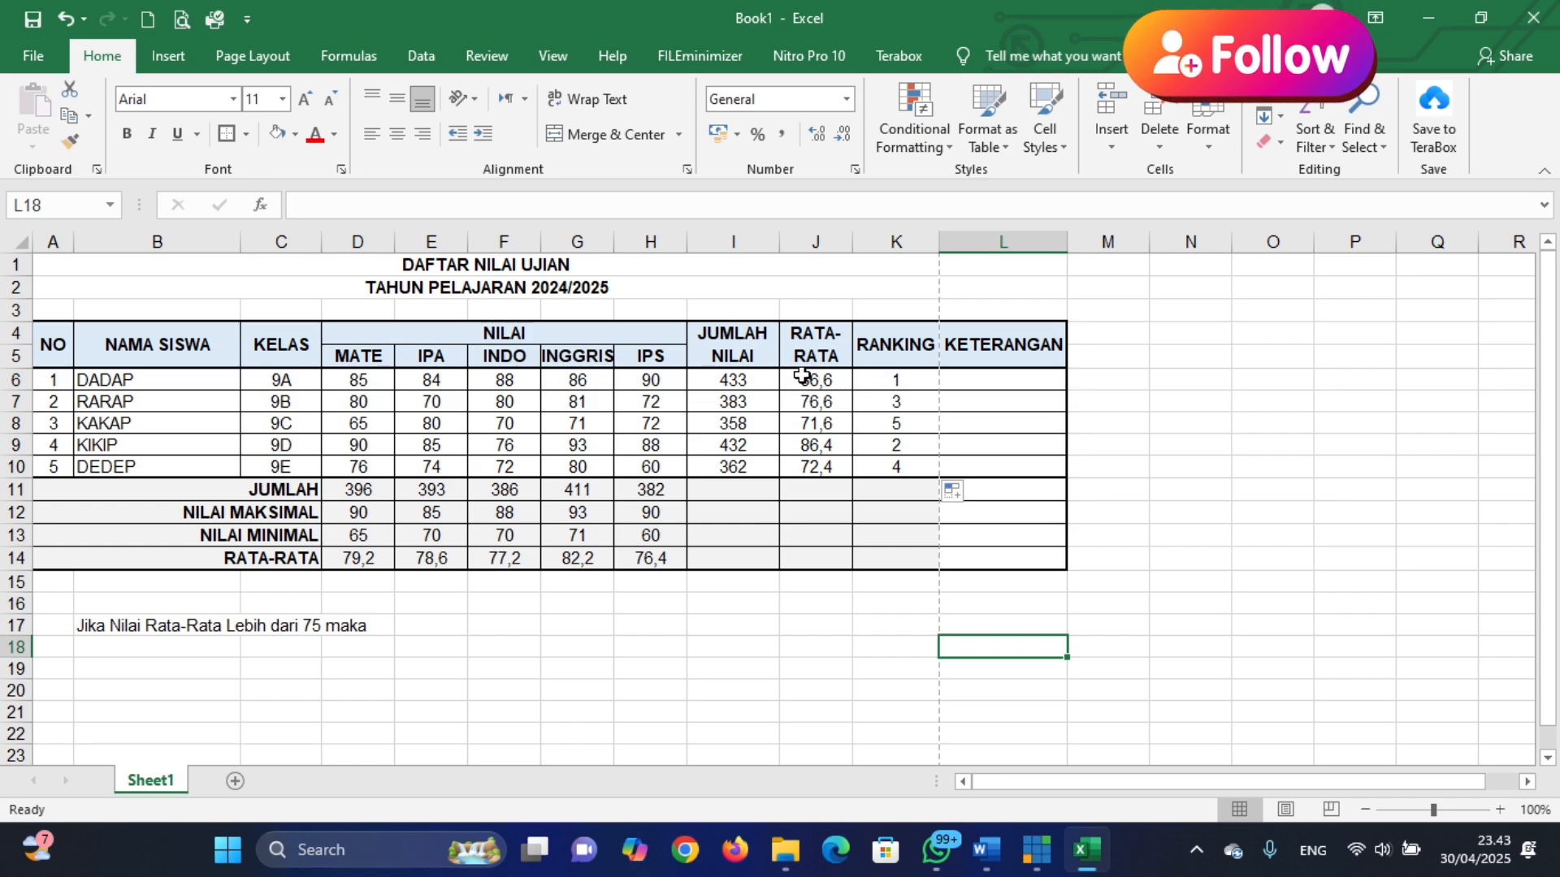
# Review the arguments of the RANK formula in K6 and fill it down to K10 again
pyautogui.click(984, 384)
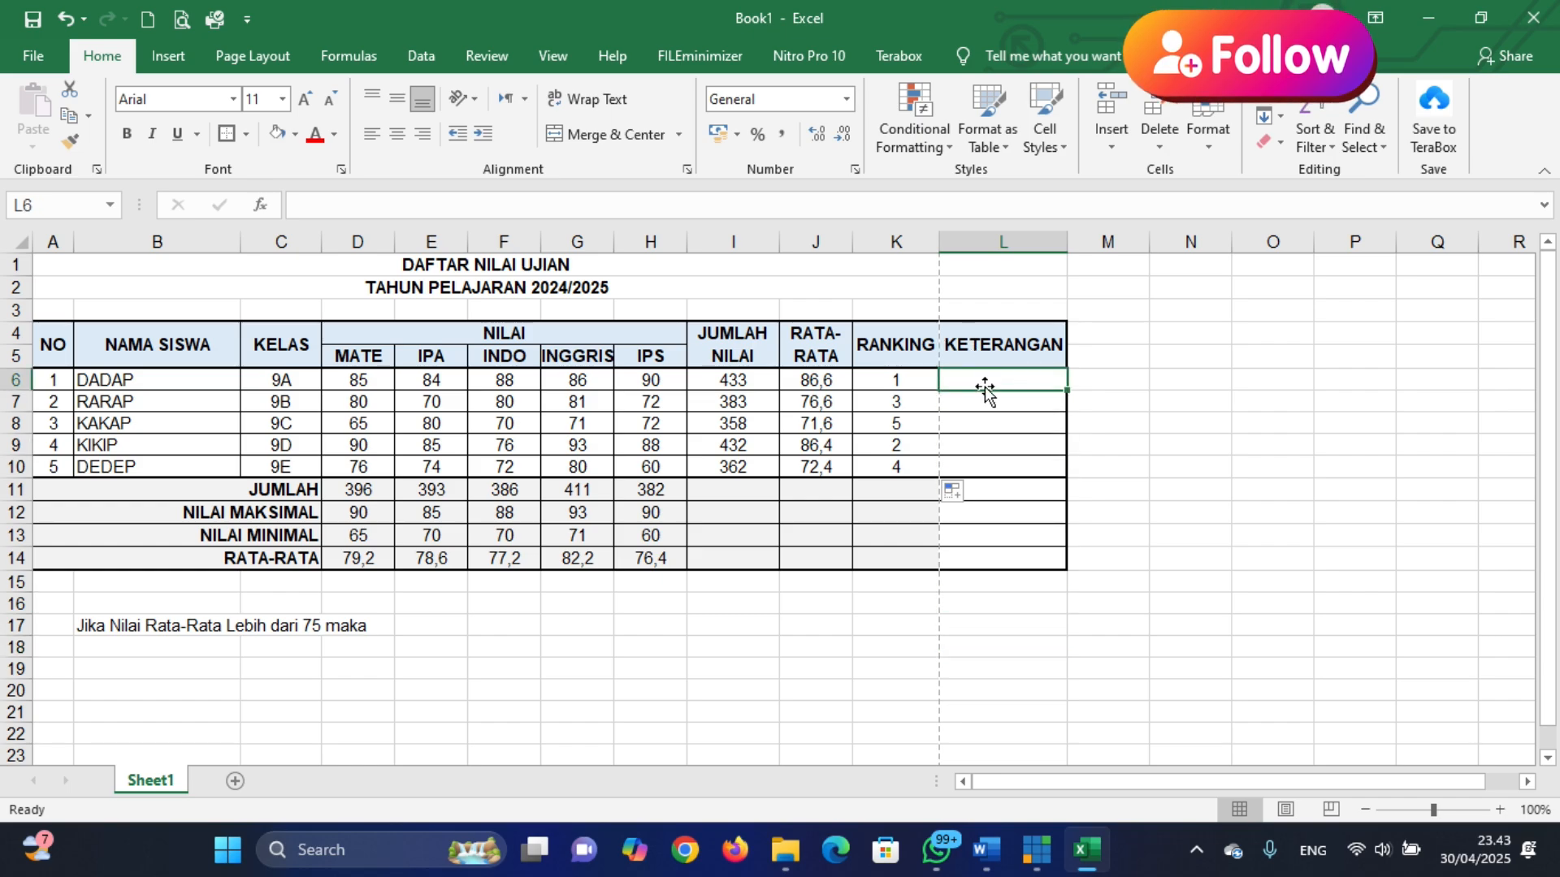
pyautogui.click(903, 384)
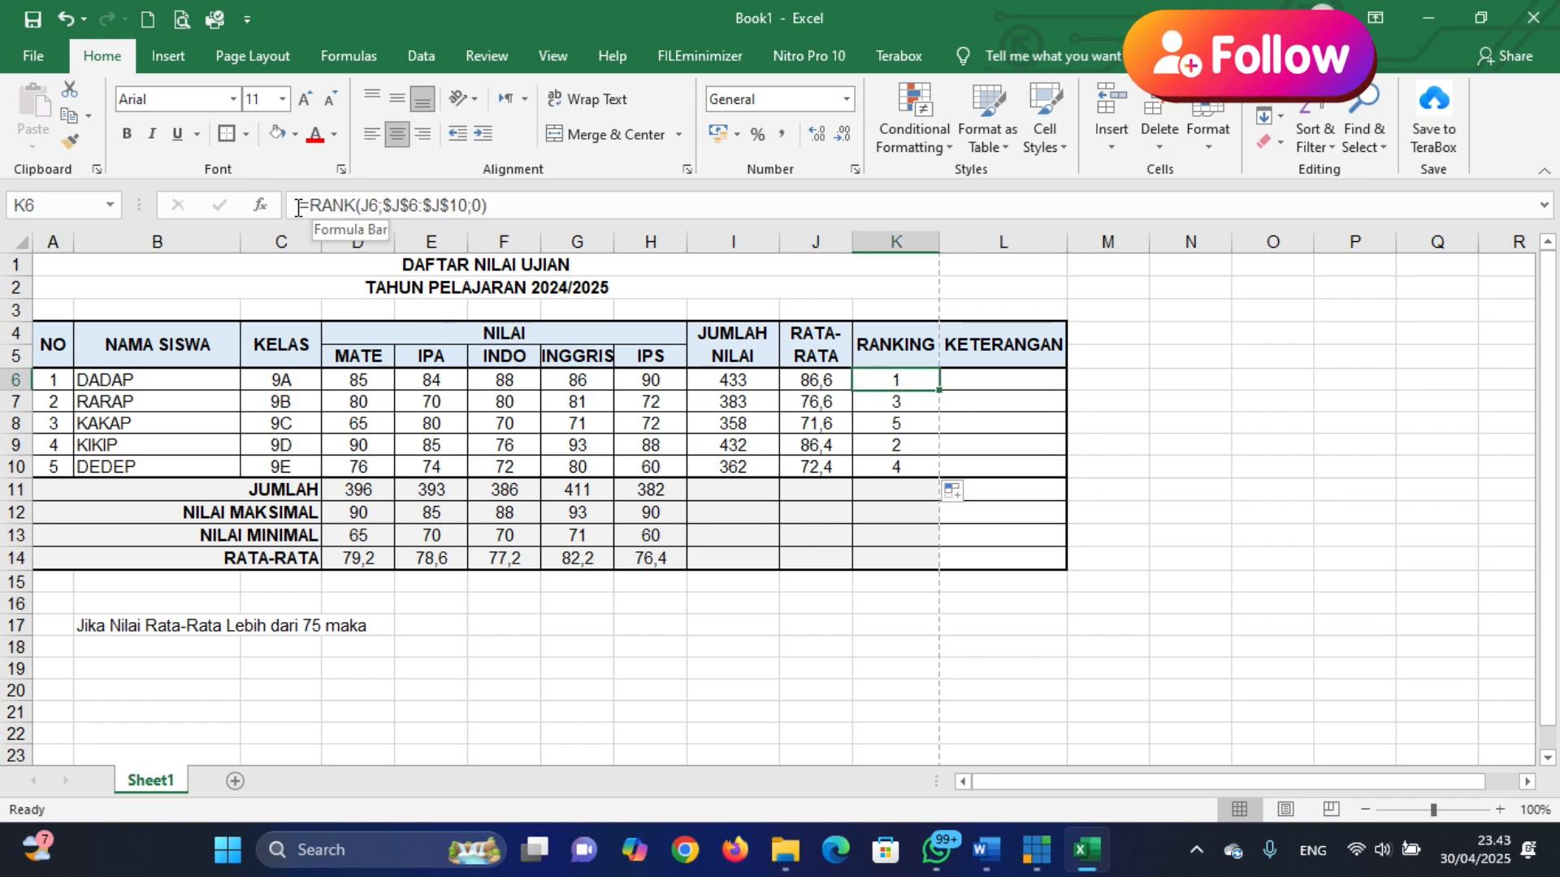
pyautogui.click(363, 205)
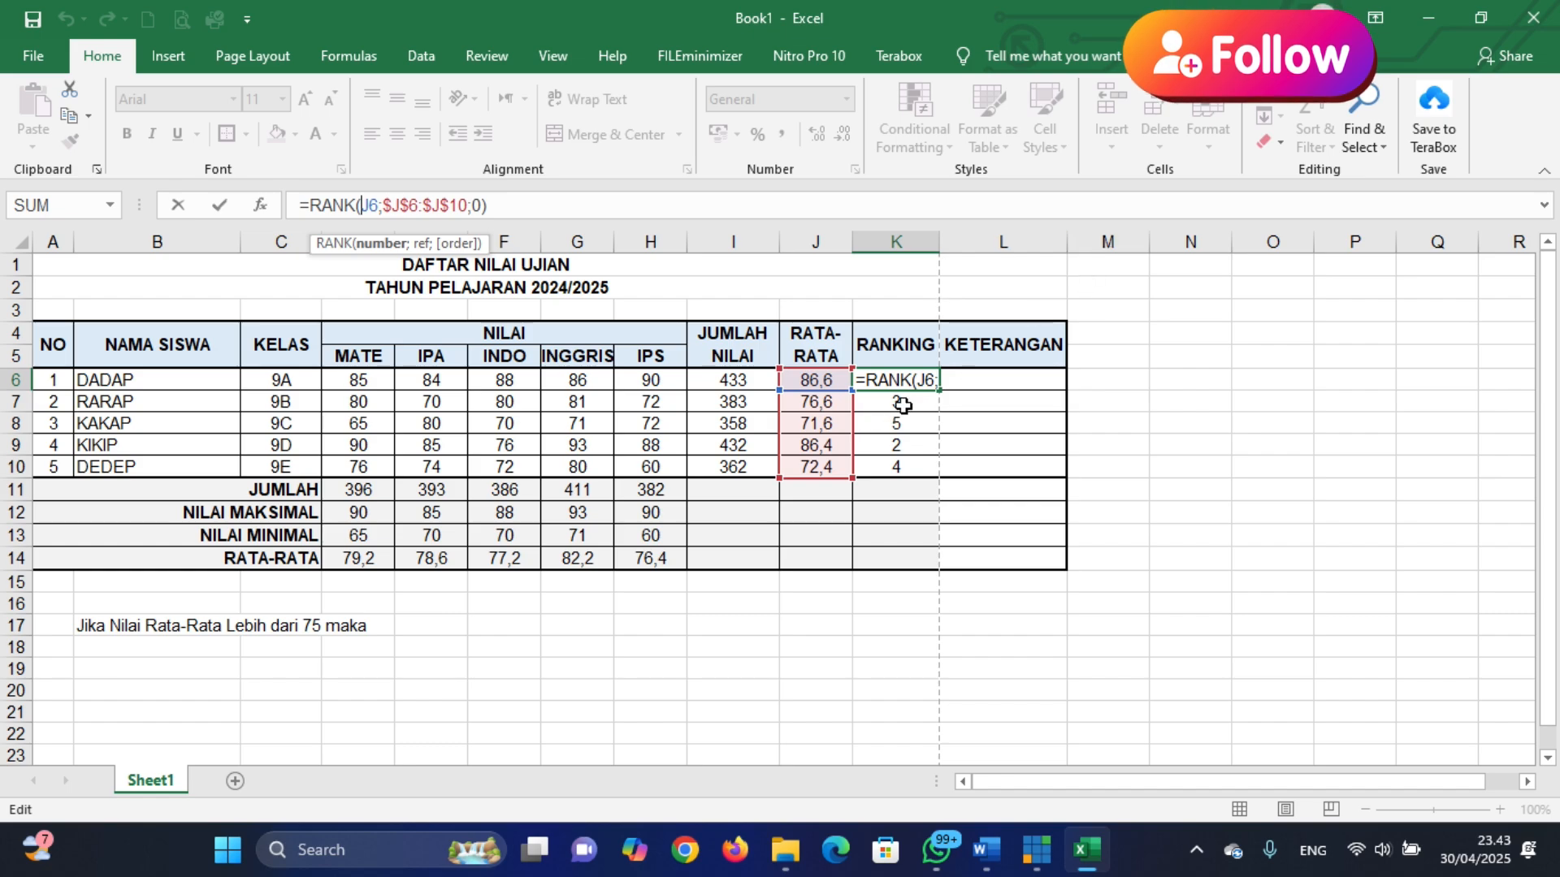
pyautogui.click(487, 208)
pyautogui.click(490, 208)
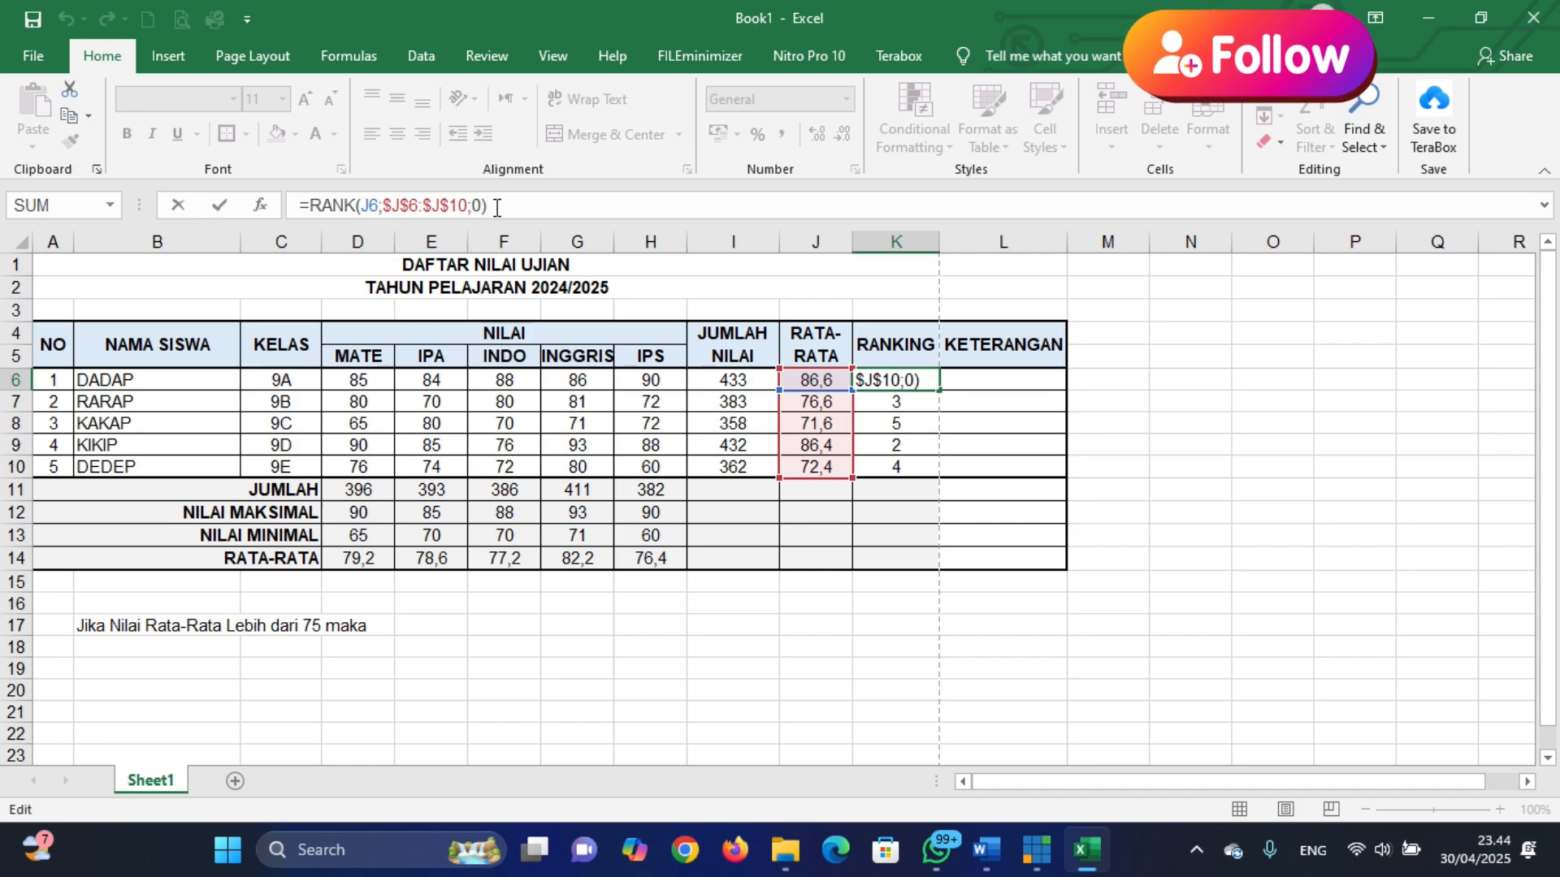
pyautogui.press('Return')
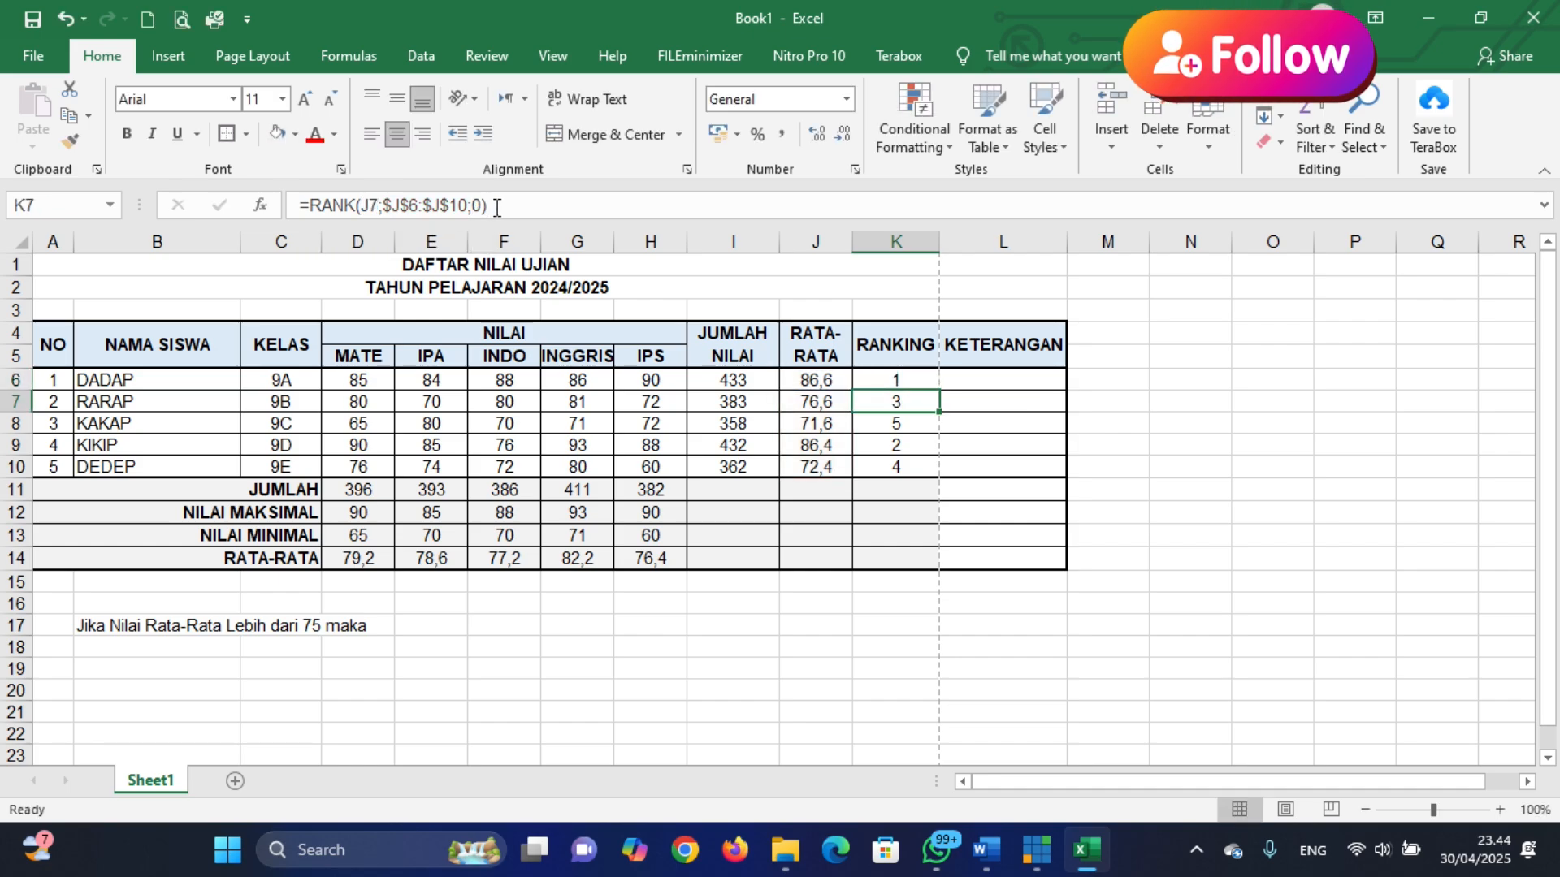
pyautogui.click(921, 378)
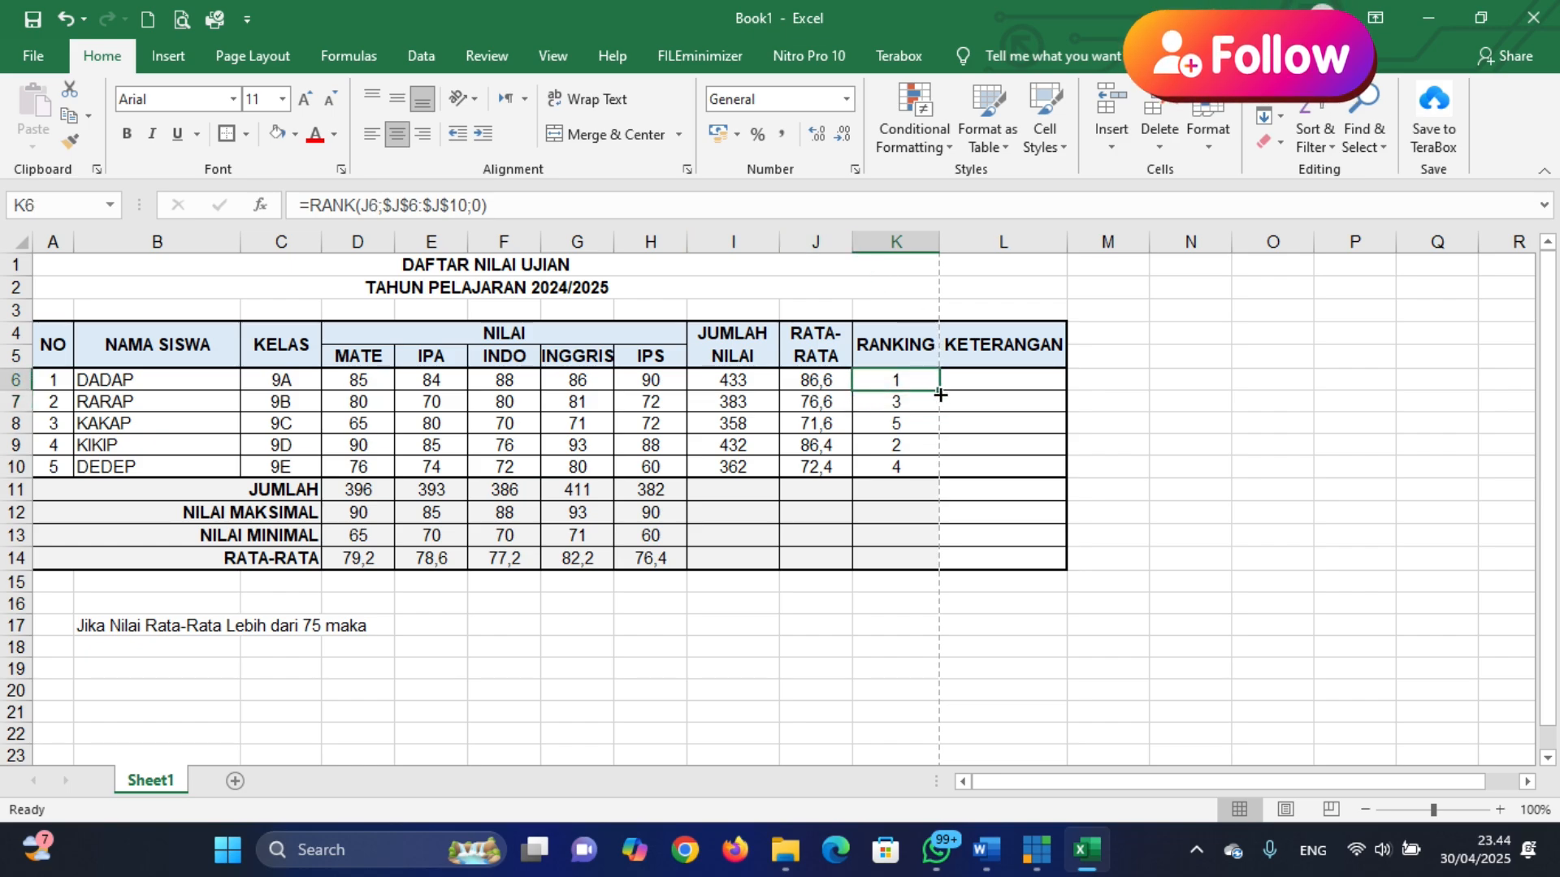
pyautogui.moveTo(940, 394); pyautogui.dragTo(934, 476)
pyautogui.click(918, 647)
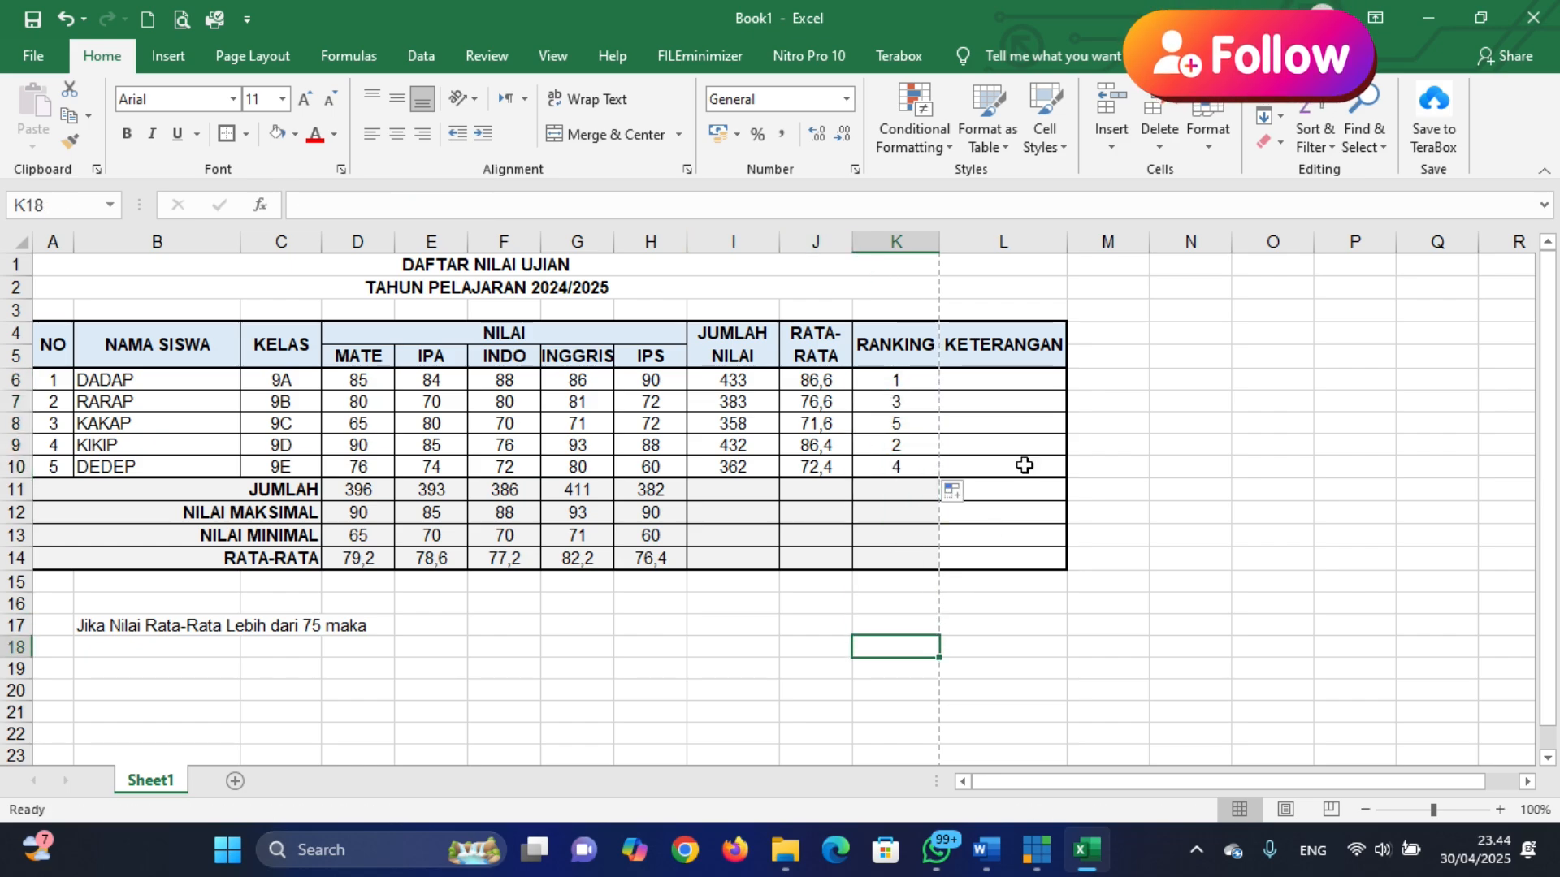
# Enter the heading Keterangan in B16, above the note about the average score
pyautogui.click(1012, 387)
pyautogui.click(133, 625)
pyautogui.click(144, 605)
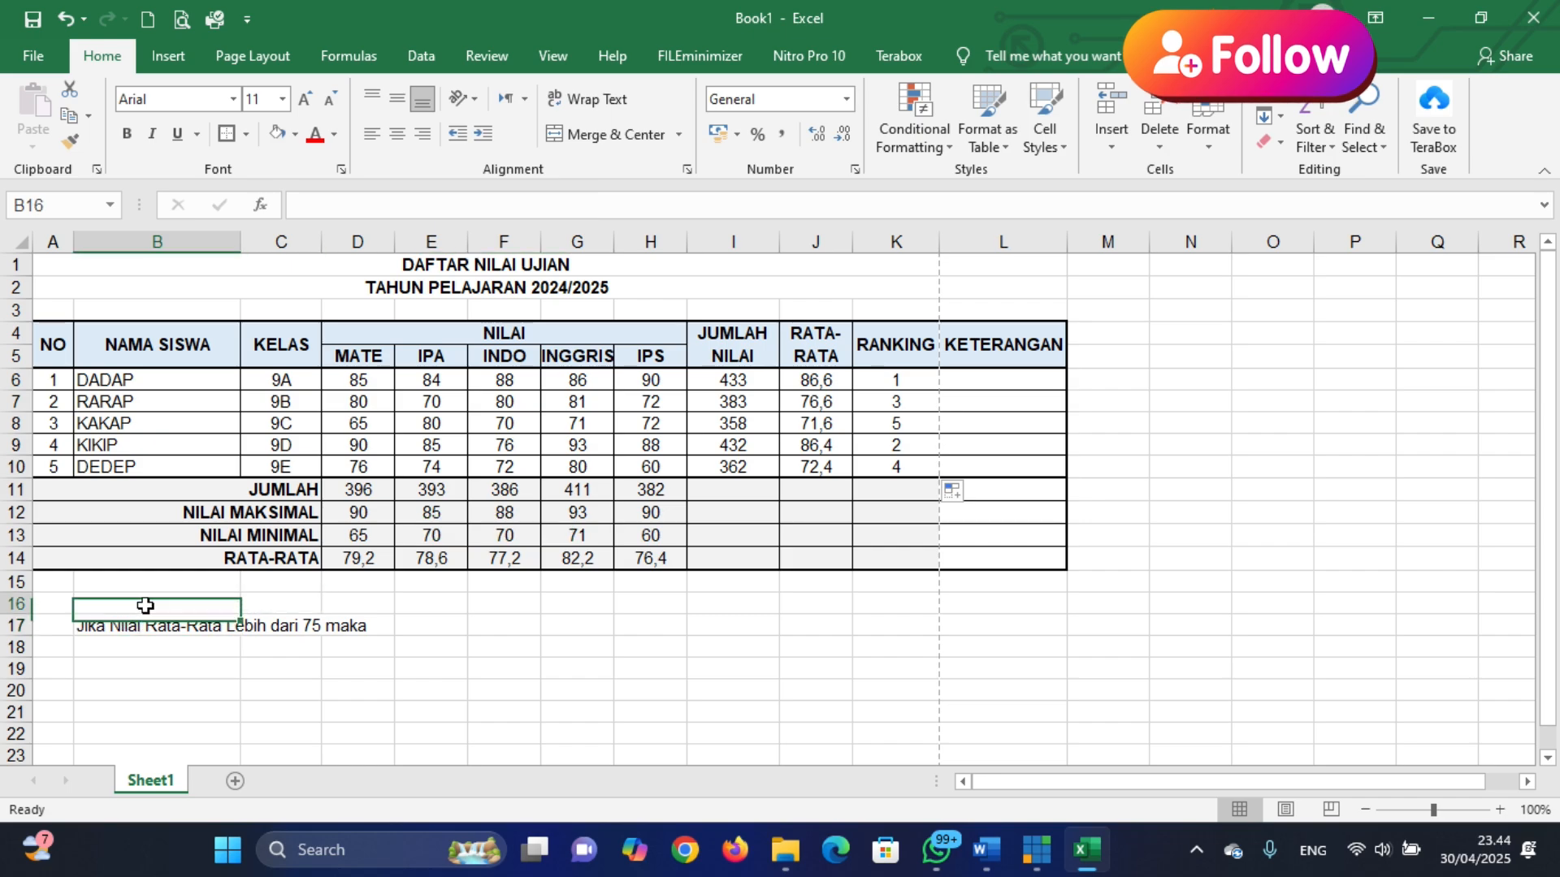
pyautogui.write('k')
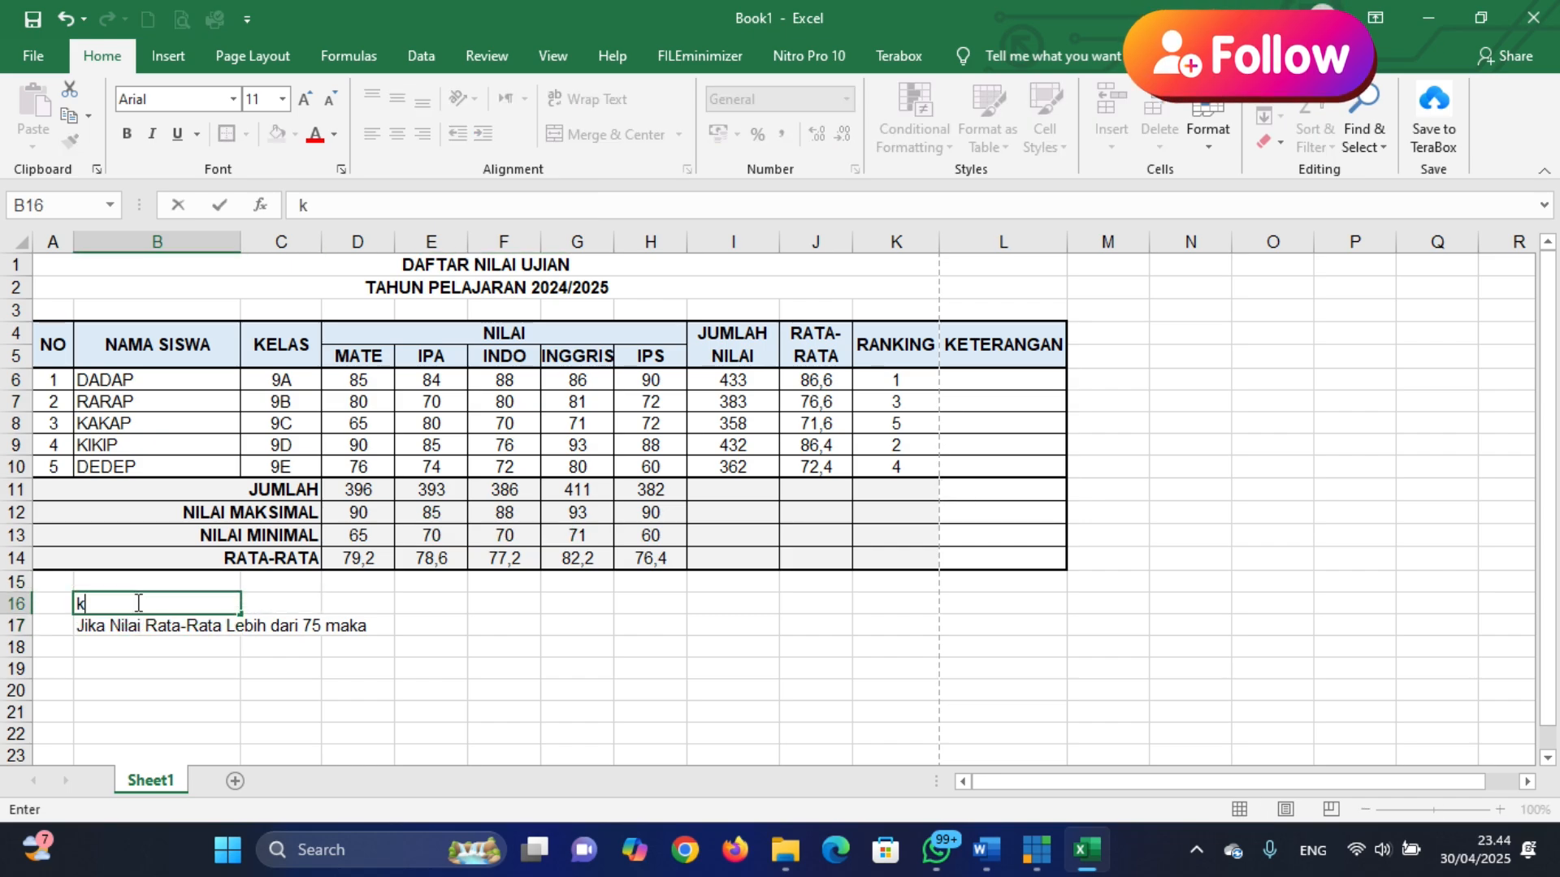
pyautogui.write('ETERANGAN')
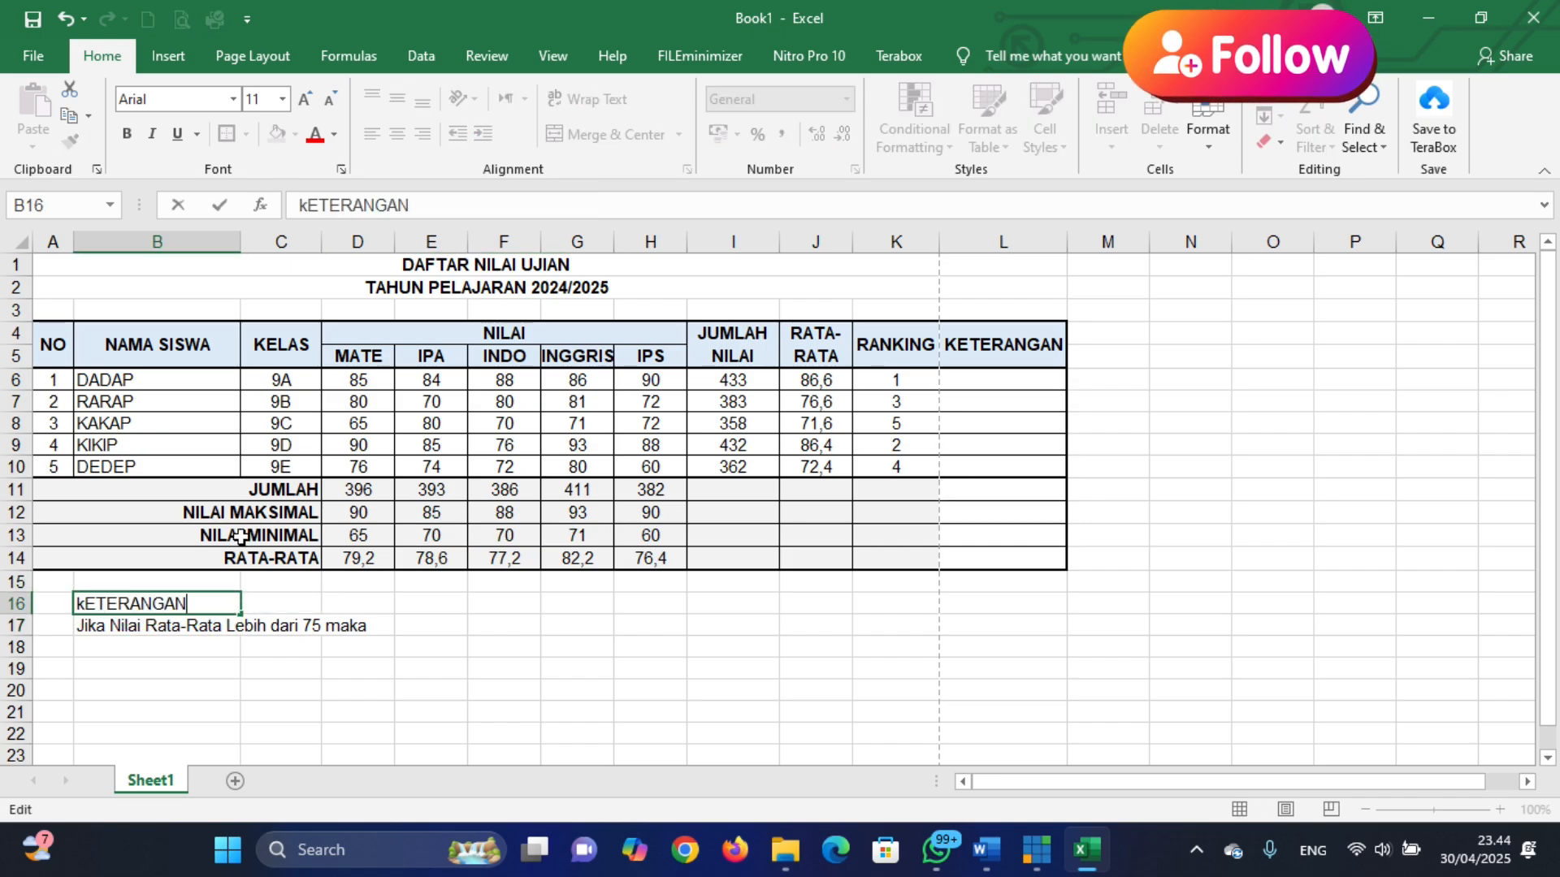
pyautogui.press('Return')
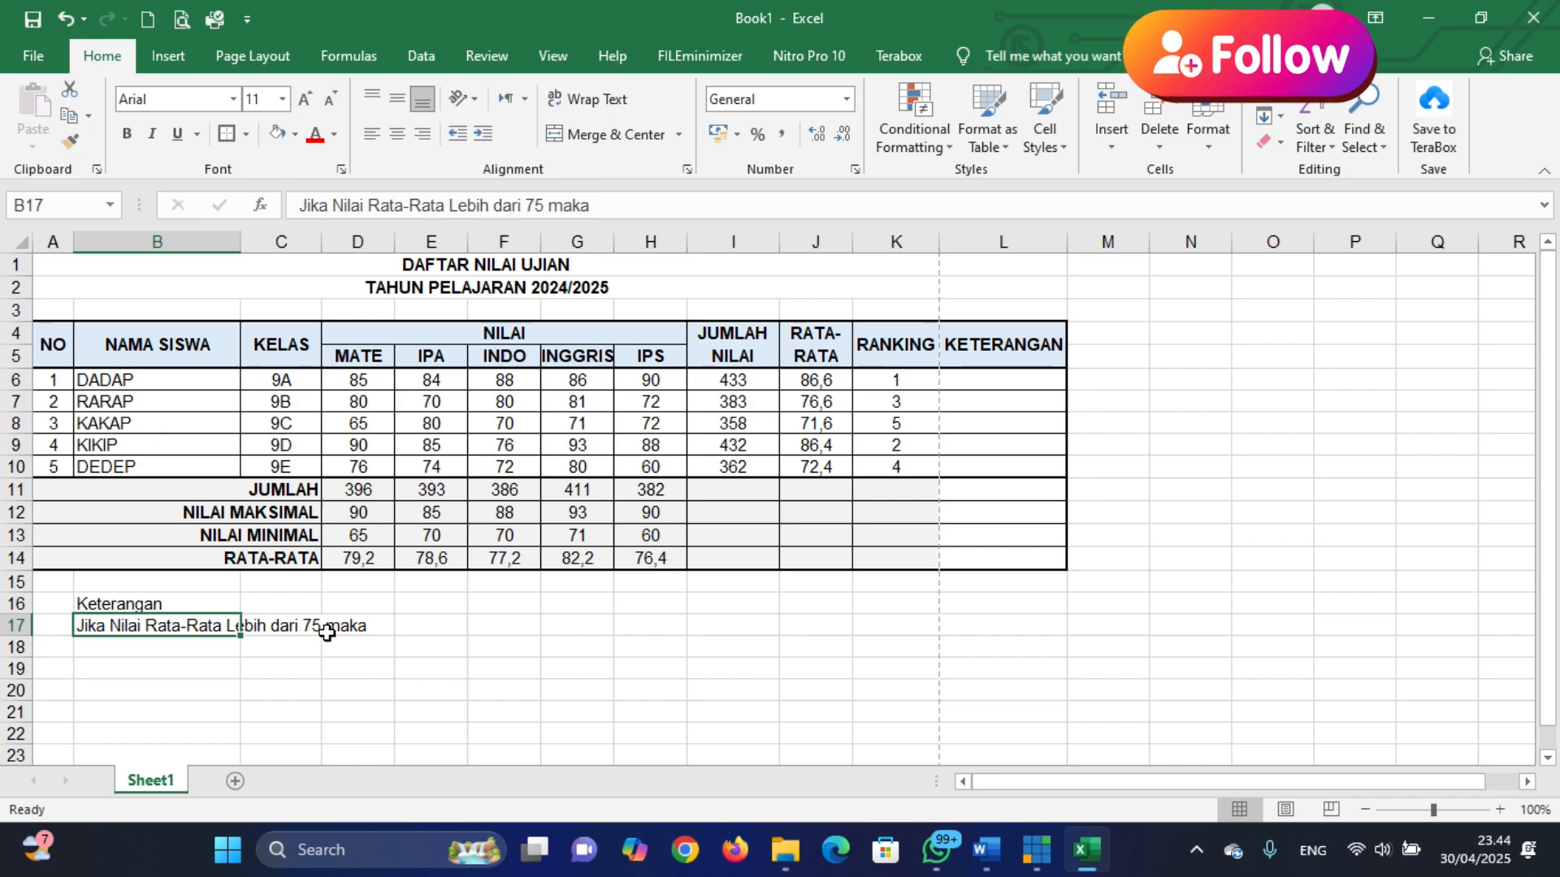
# Extend the note in B17 with: Keterangannya "LULUS" selain itu " TIDAK LULUS"
pyautogui.click(632, 203)
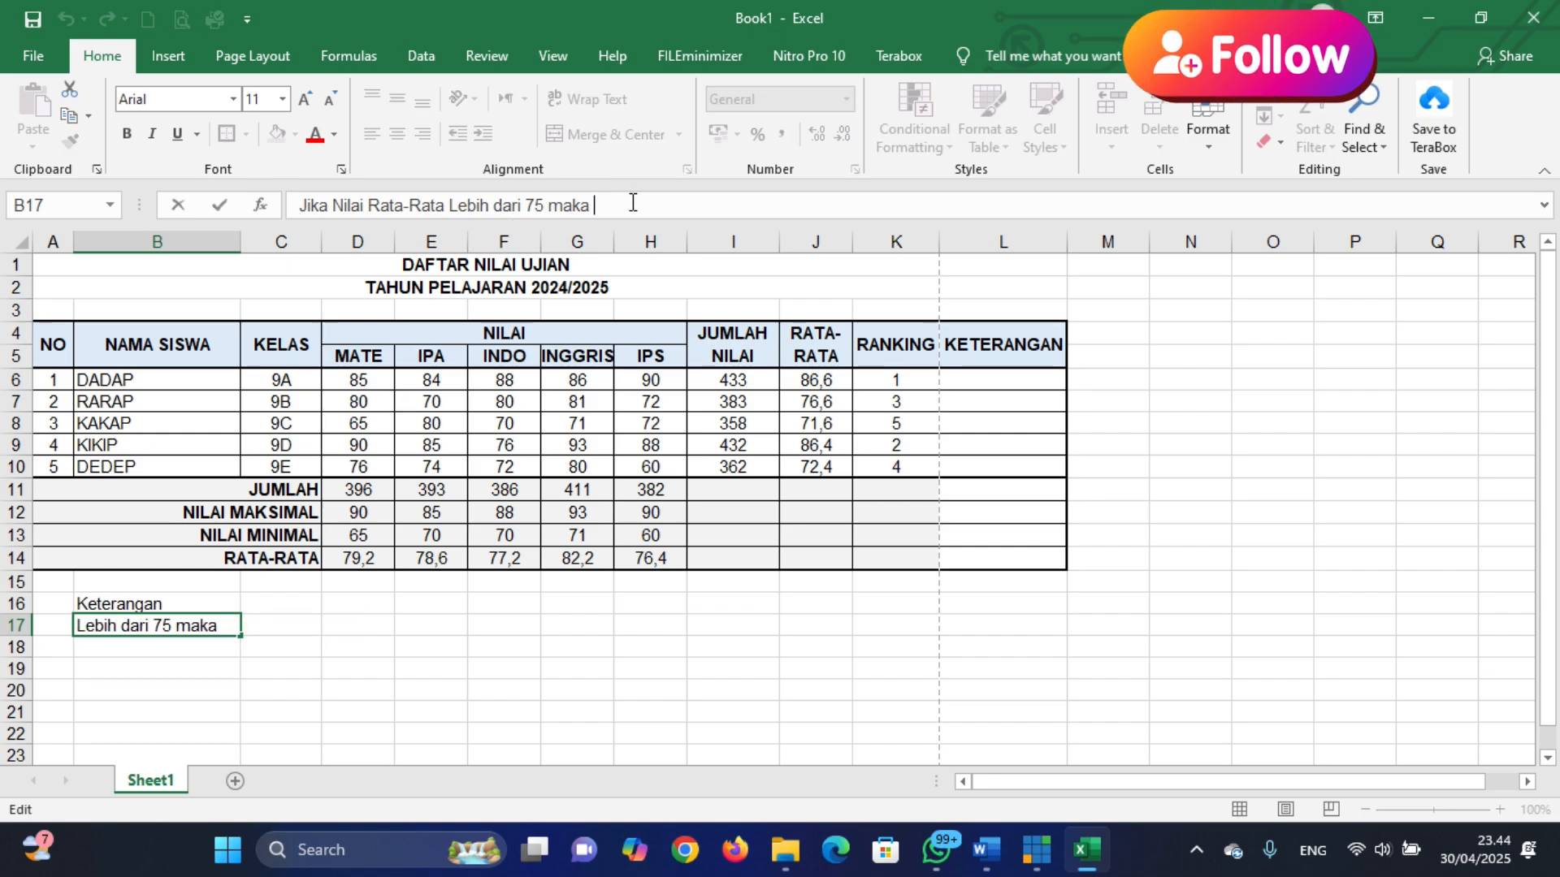
pyautogui.write('Keterangan')
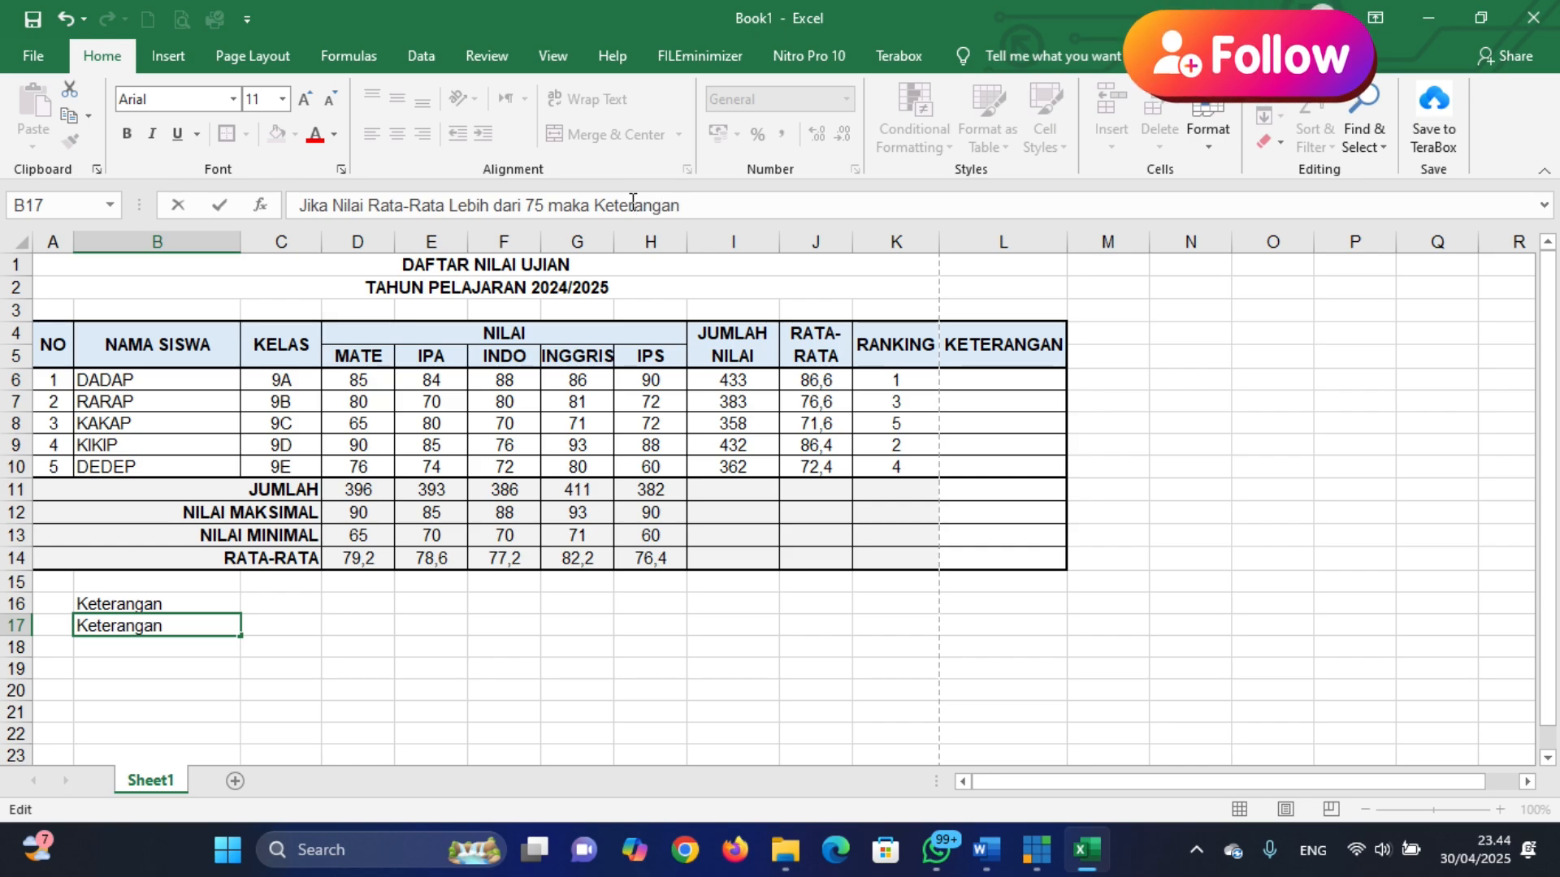
pyautogui.write('nya "LULUS')
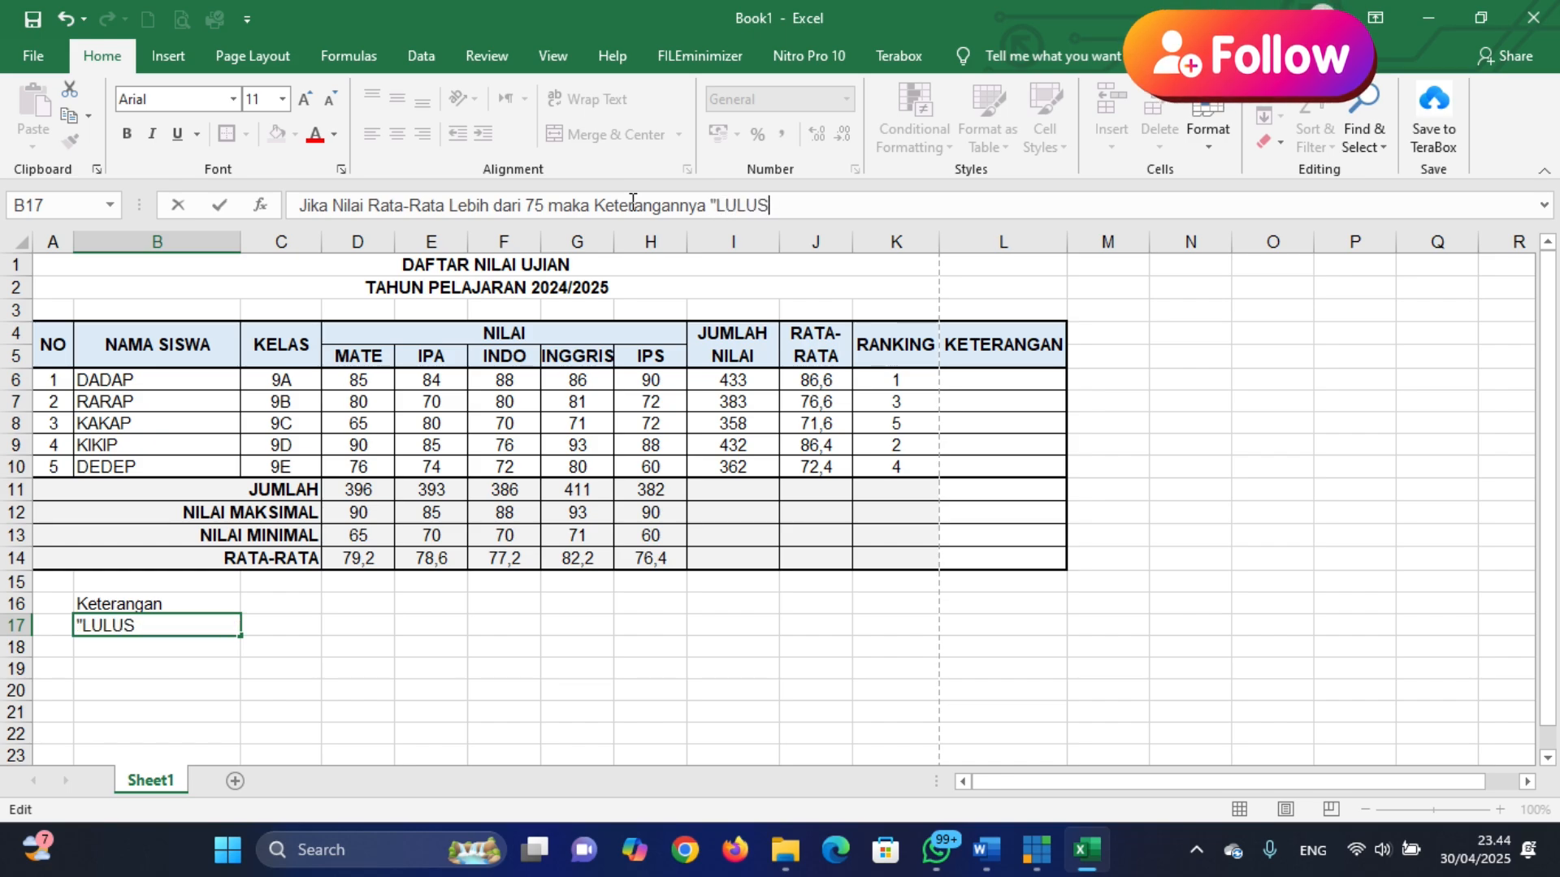
pyautogui.write('" Ji')
pyautogui.write('ela')
pyautogui.write('in i')
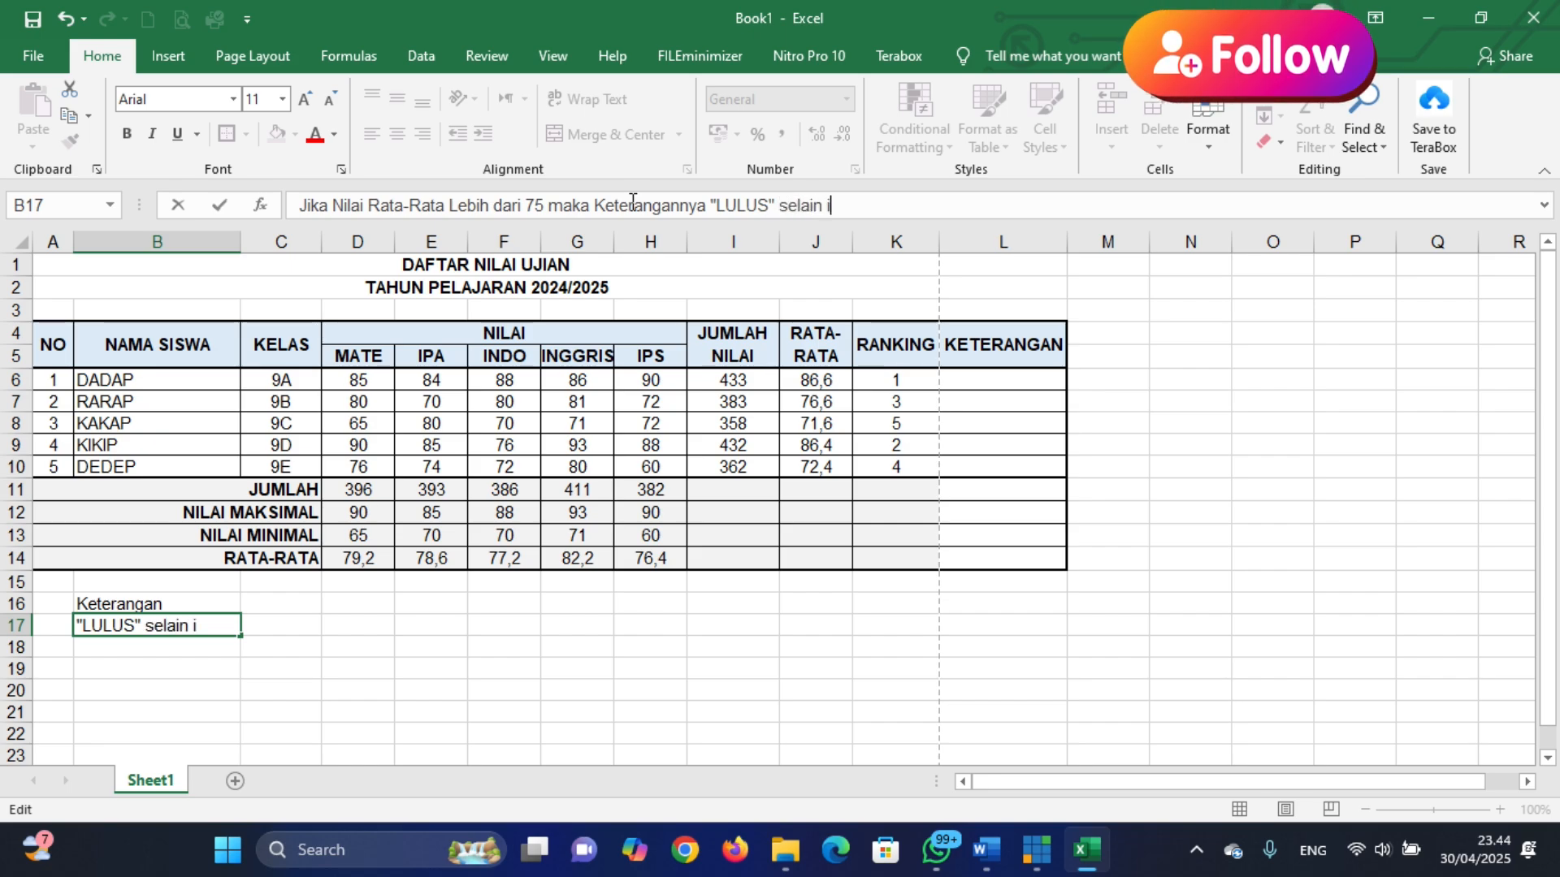
pyautogui.write('tu " TIDAK ')
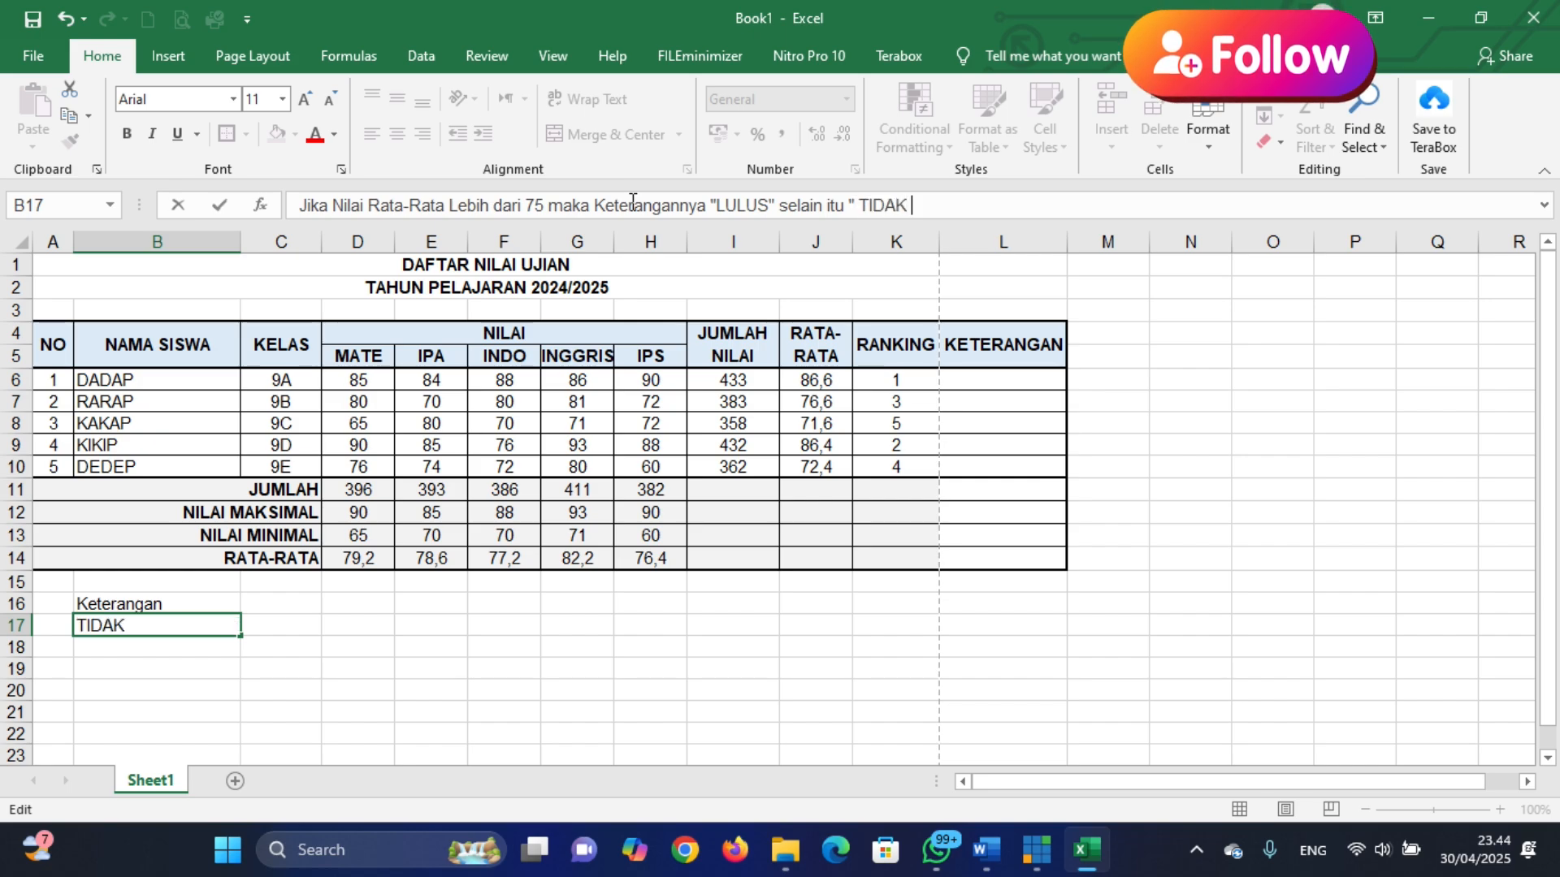
pyautogui.write('LULUS"')
pyautogui.press('Return')
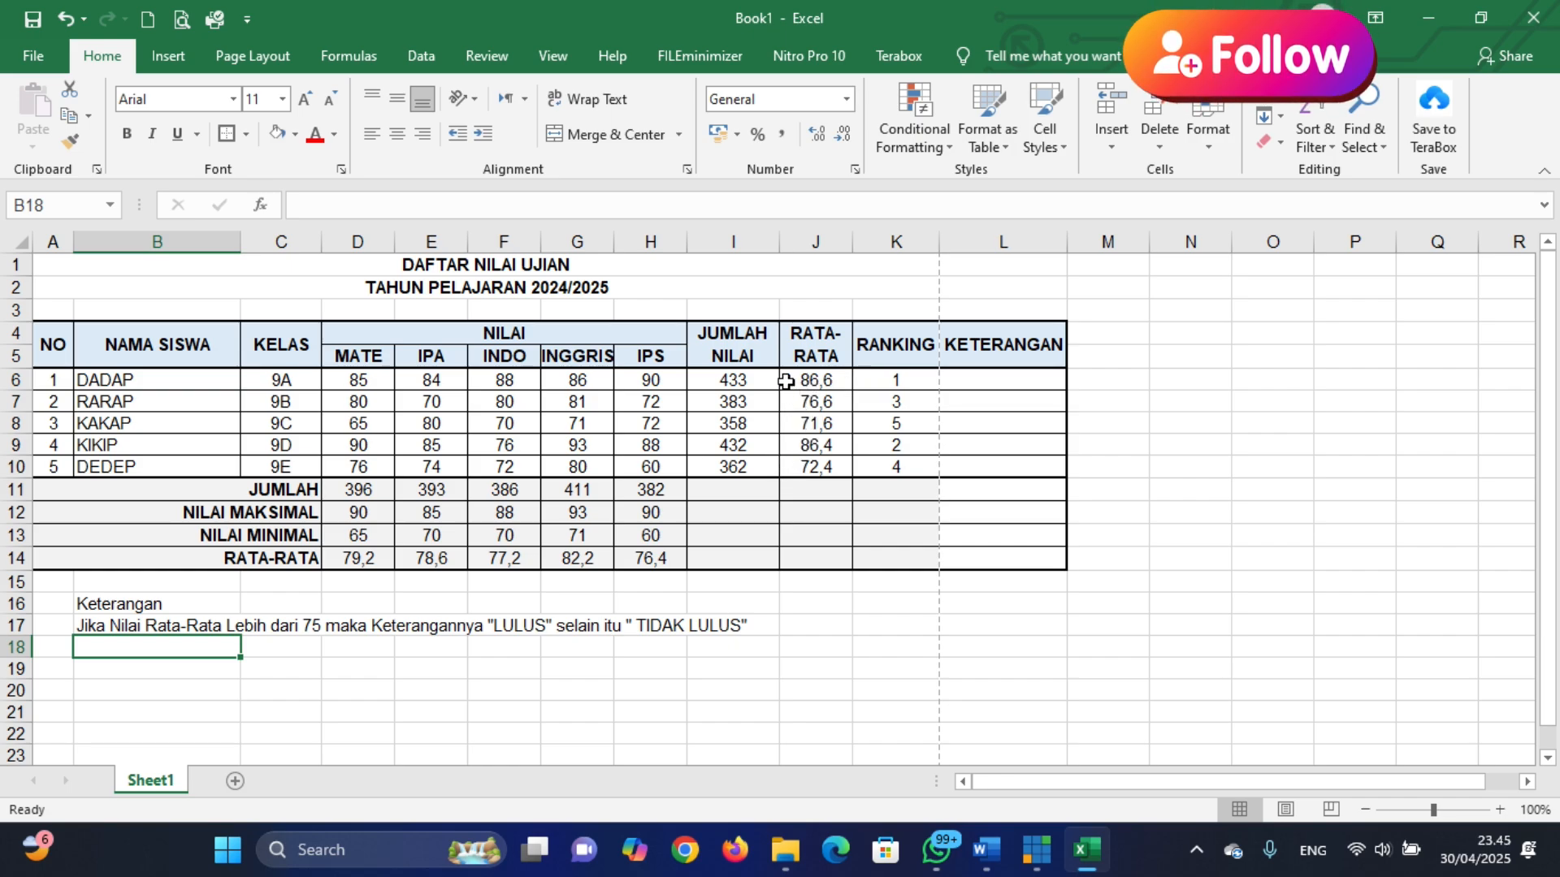
# Remove the extra space before TIDAK LULUS inside the quotation marks of the note in B17
pyautogui.click(990, 379)
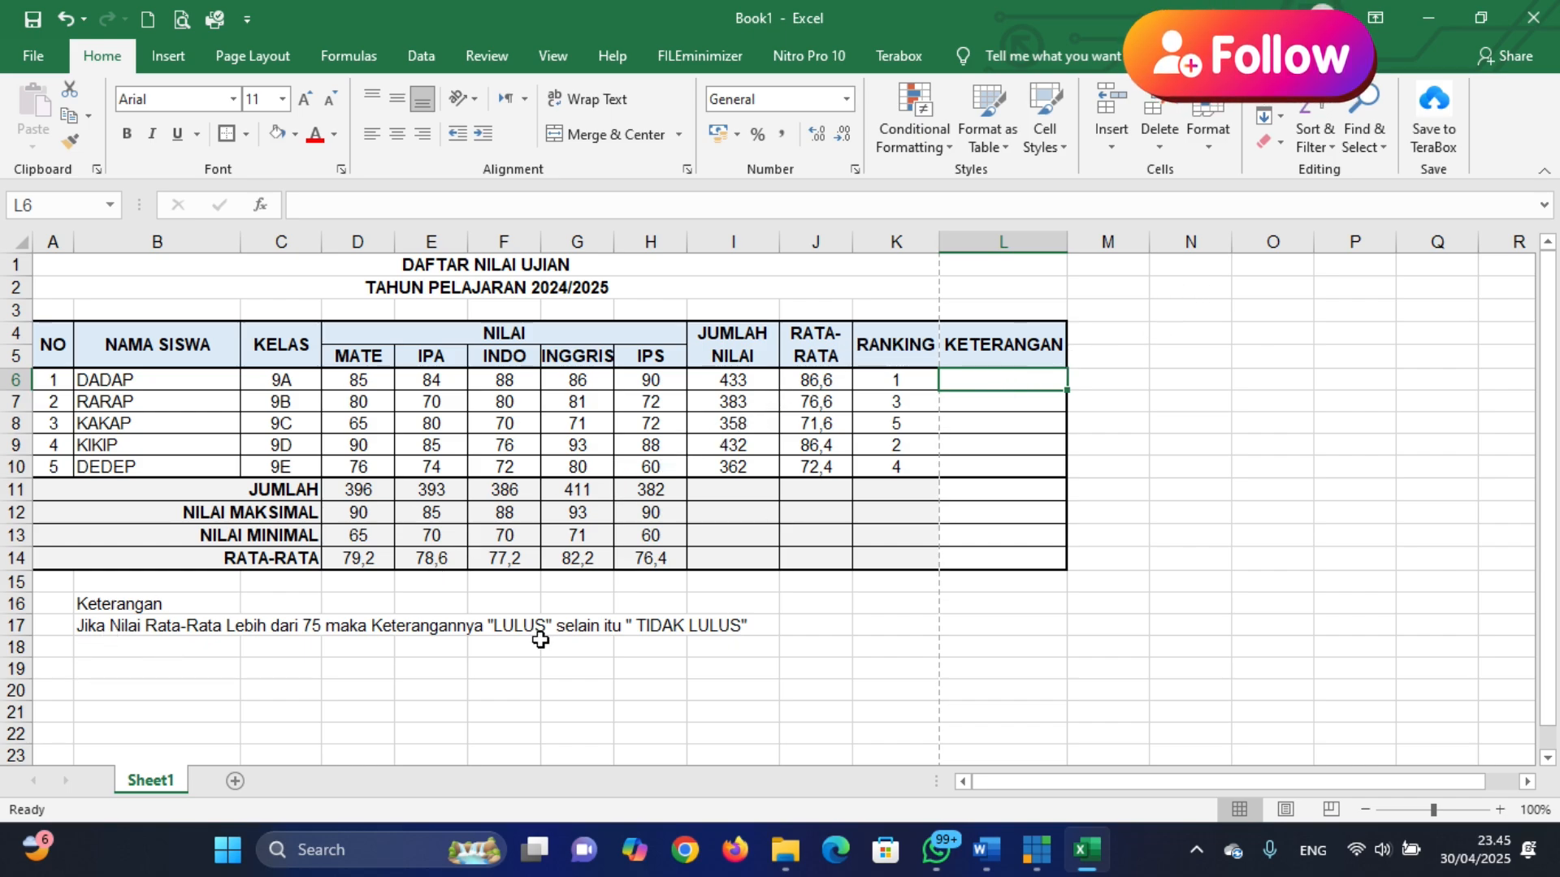
pyautogui.click(644, 626)
pyautogui.click(106, 624)
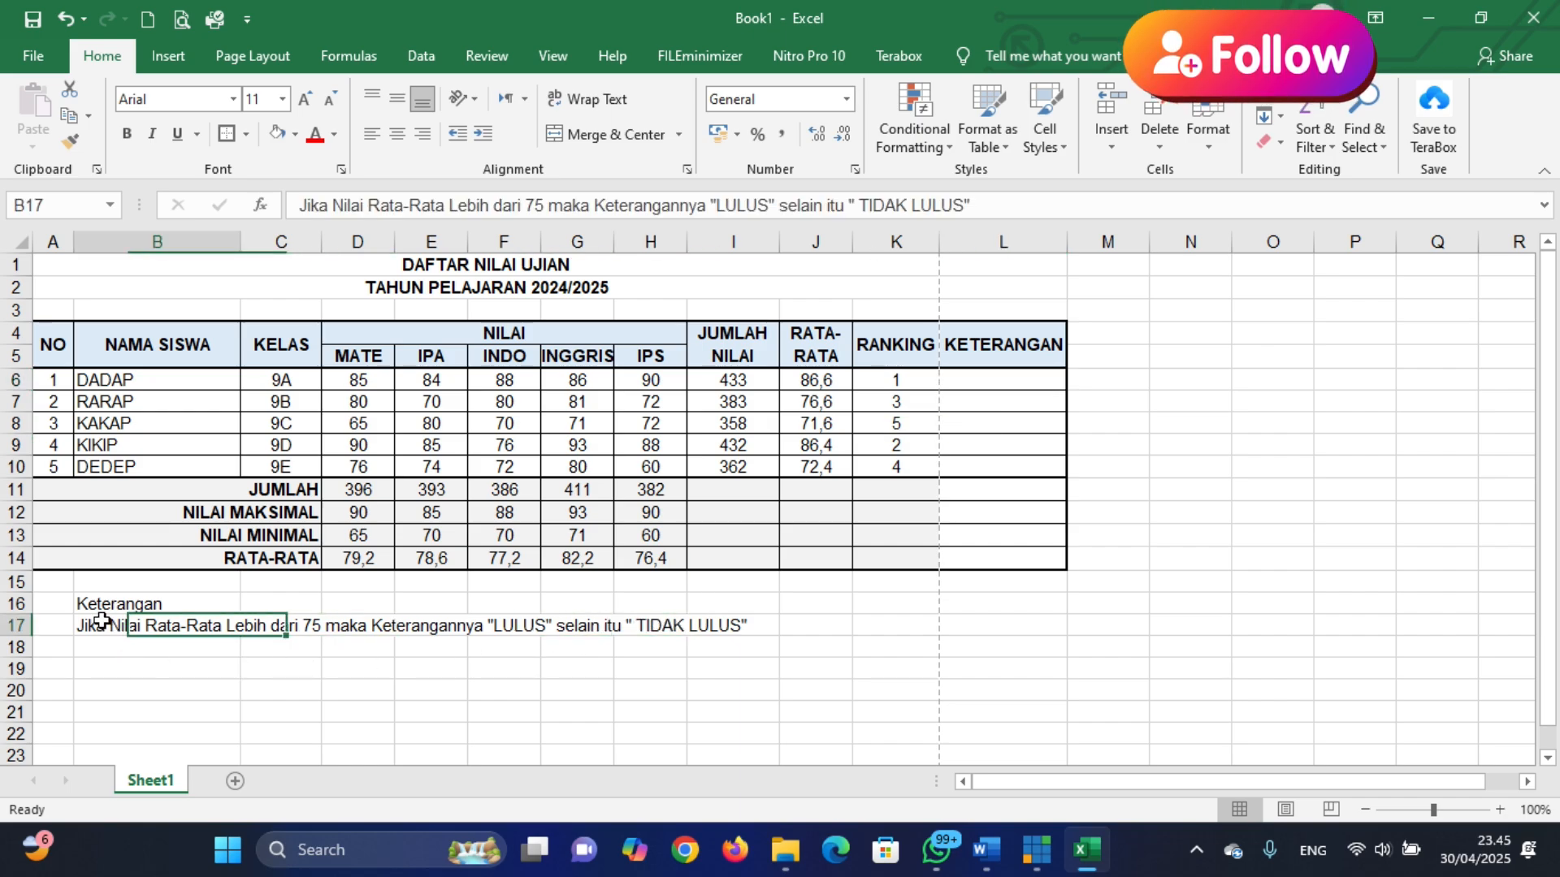
pyautogui.click(861, 205)
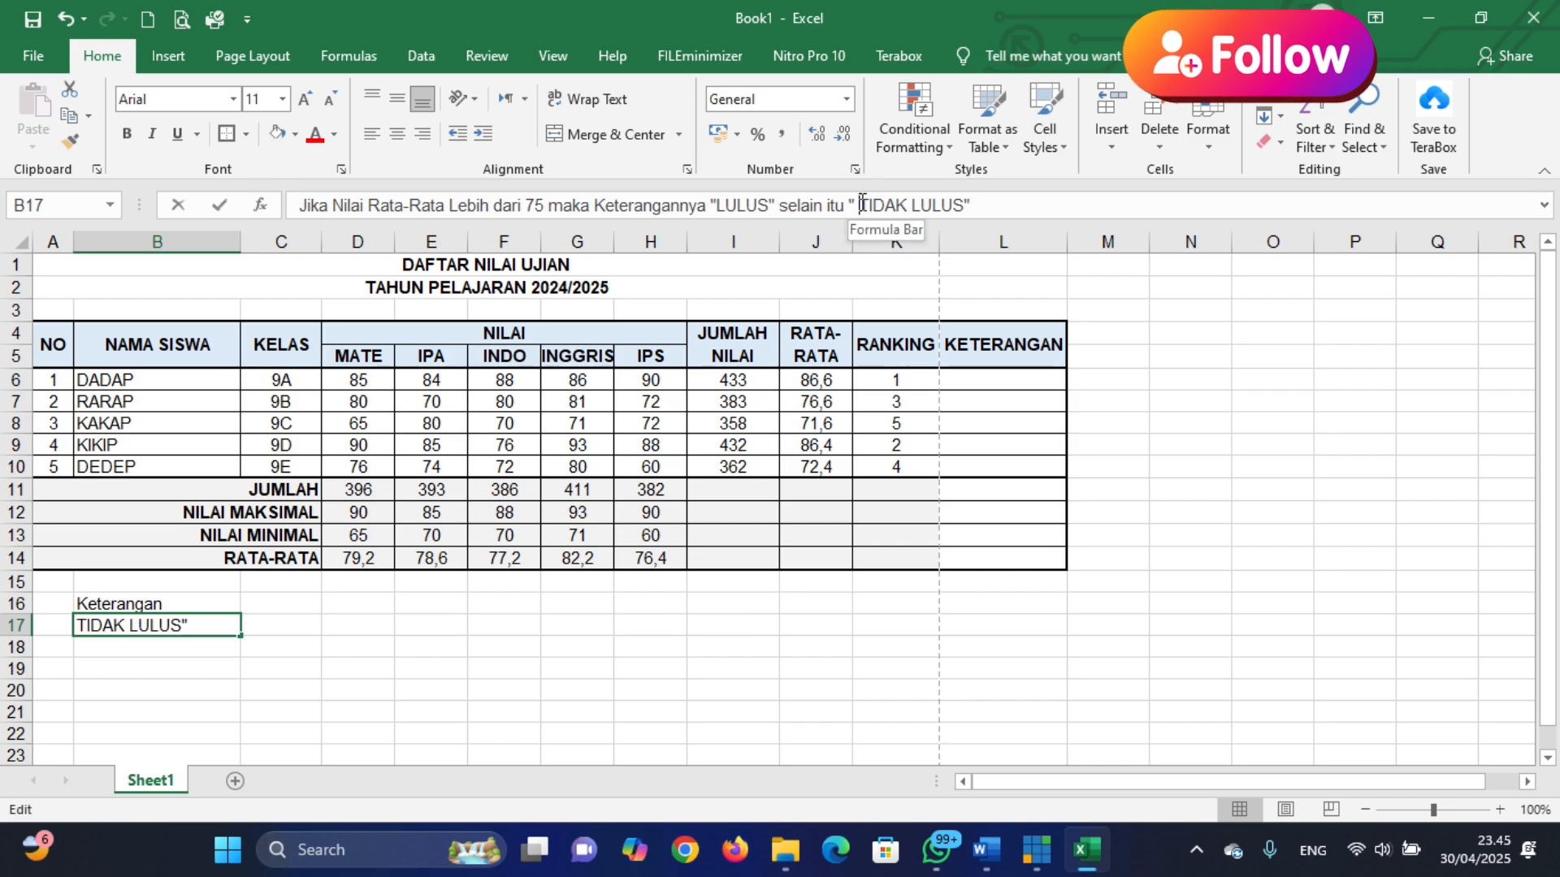
pyautogui.press('BackSpace')
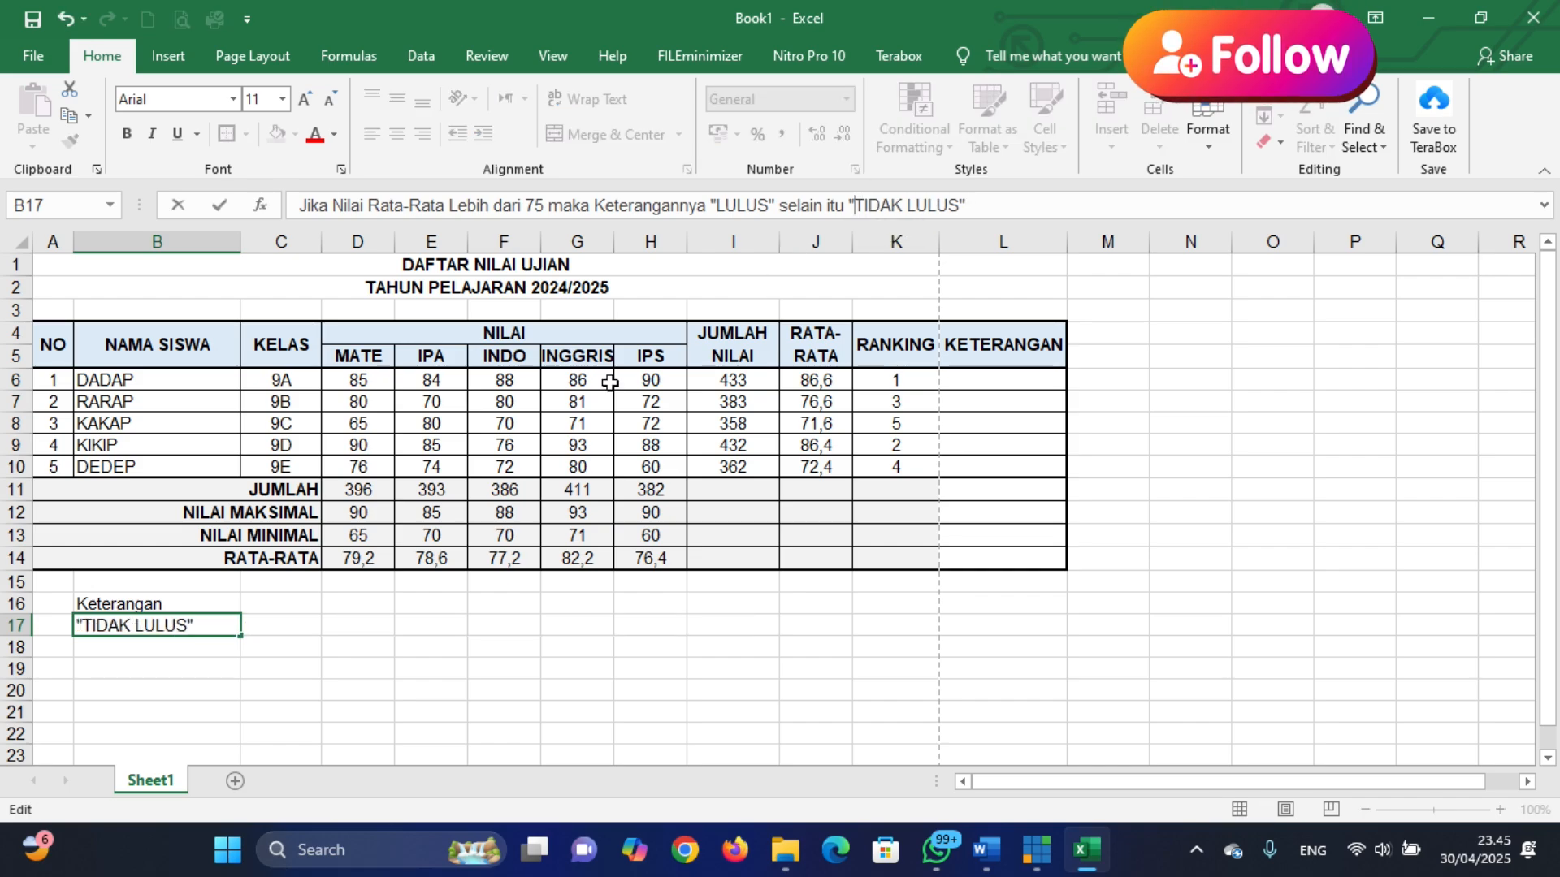
pyautogui.click(208, 686)
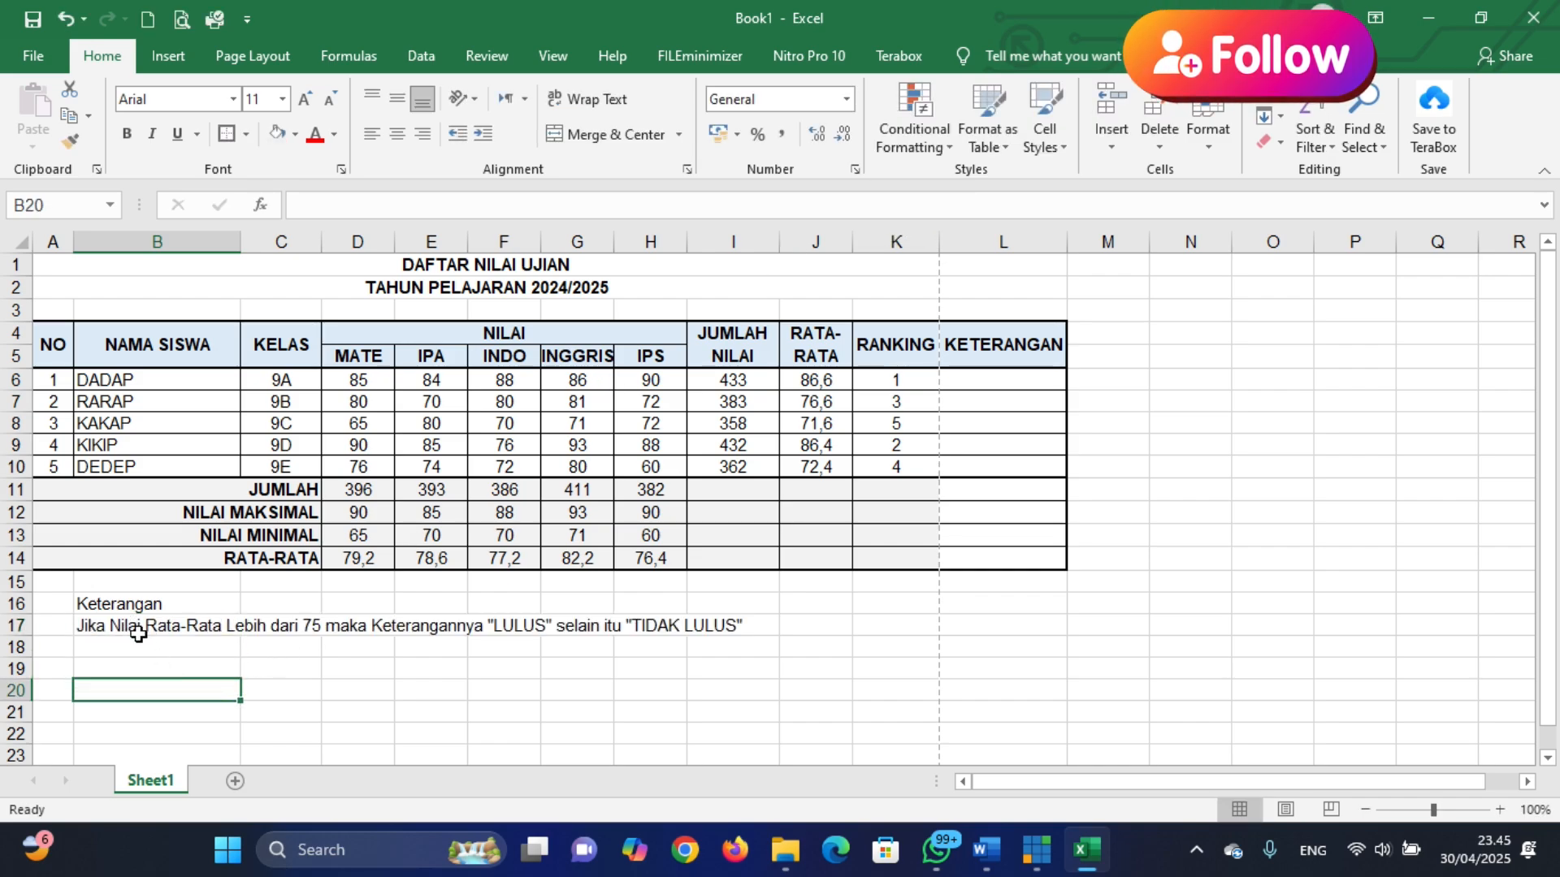
pyautogui.click(520, 654)
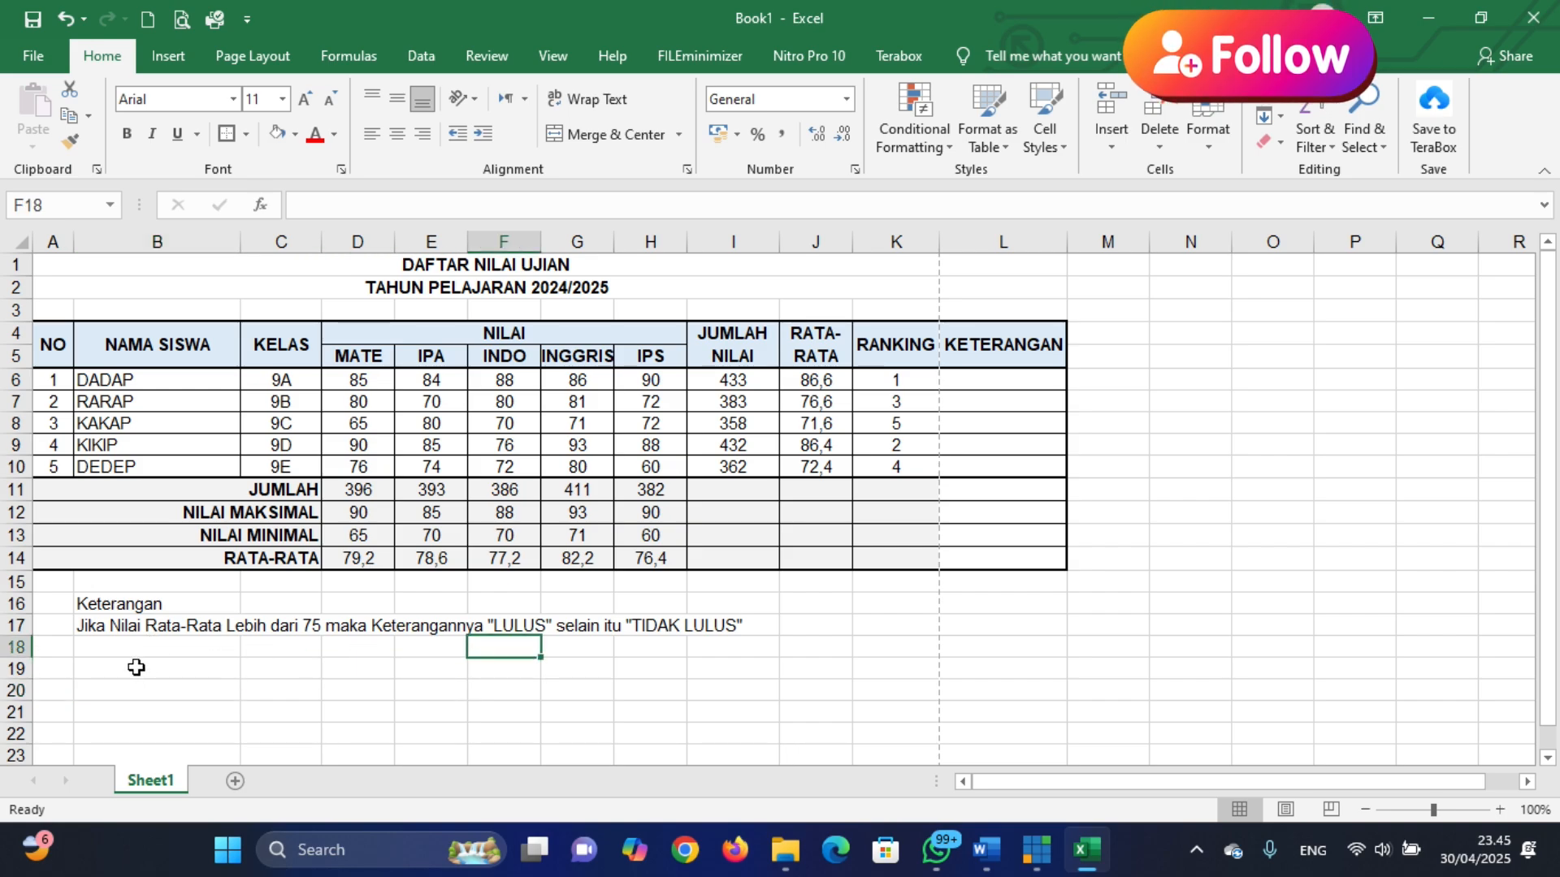
pyautogui.click(111, 648)
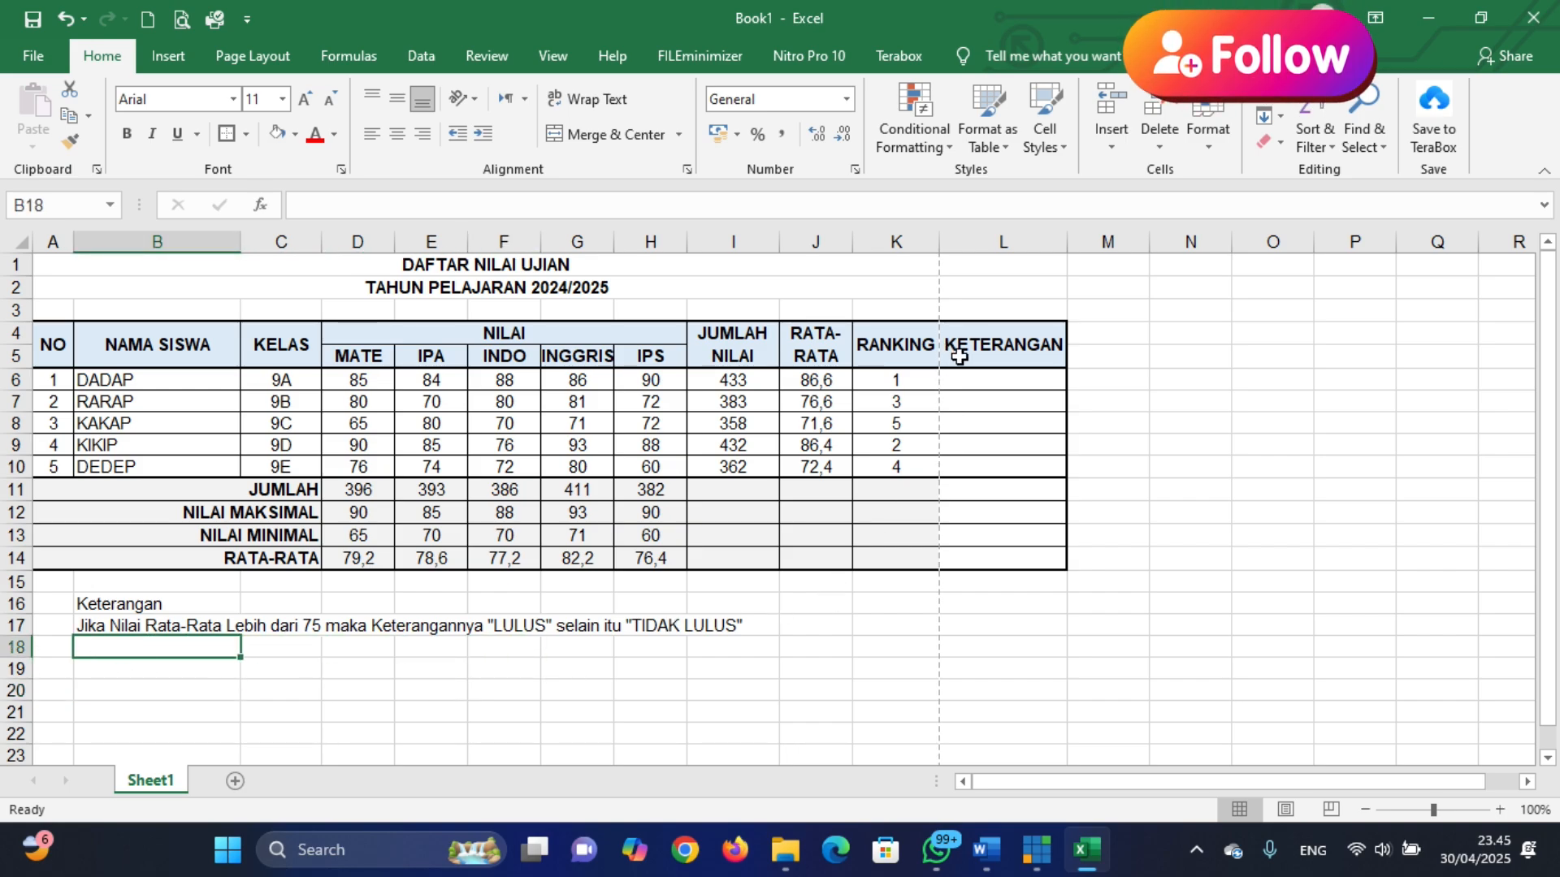
# Begin an IF formula in L6 for the first student with the logical test J6>75
pyautogui.click(975, 382)
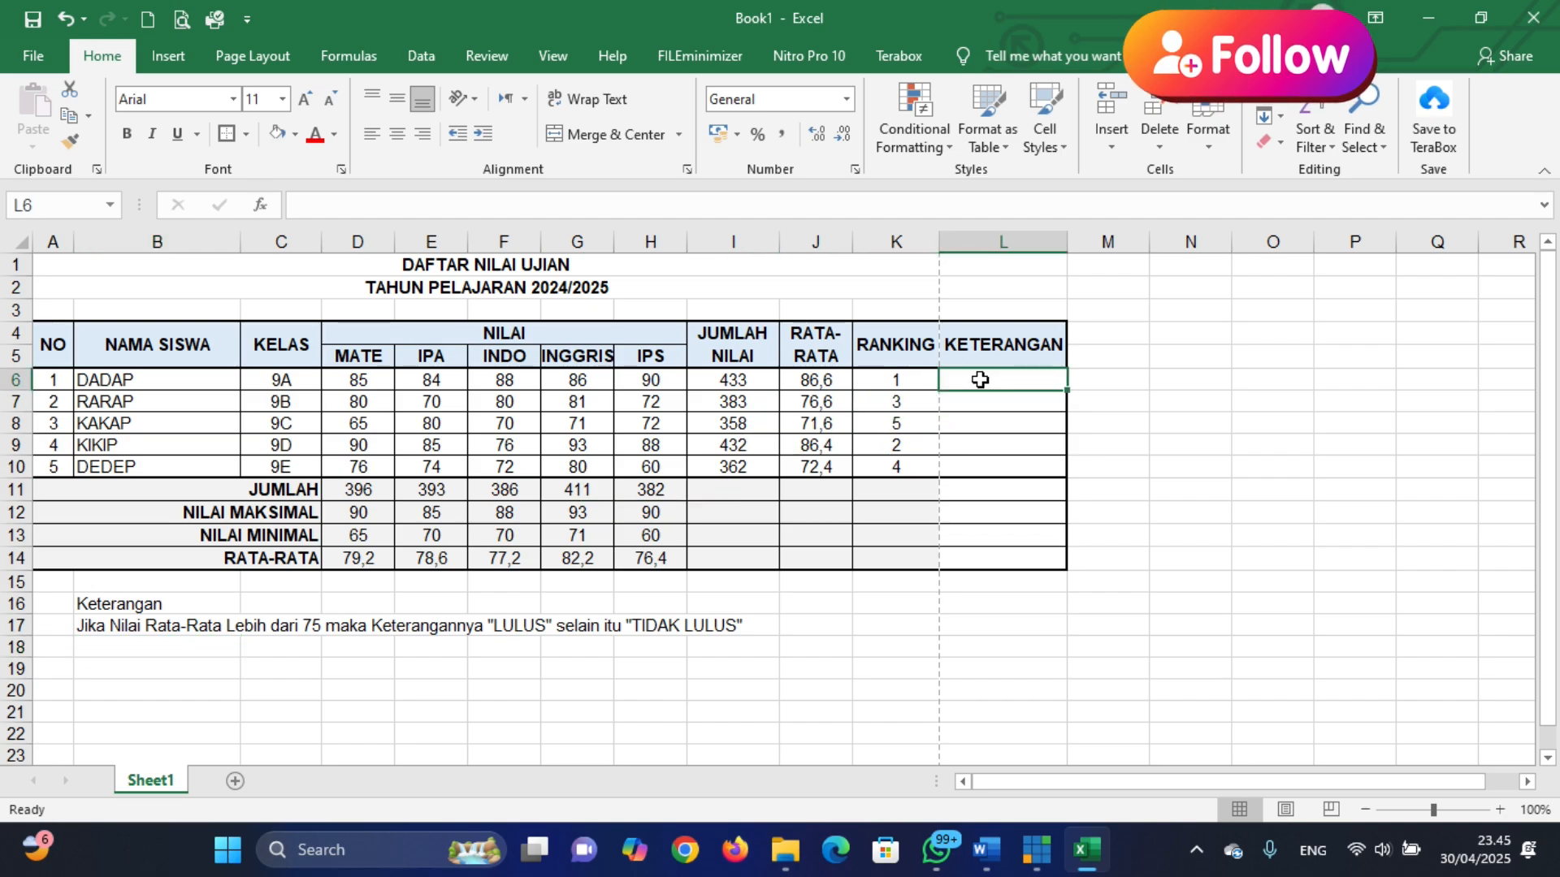
pyautogui.write('=i')
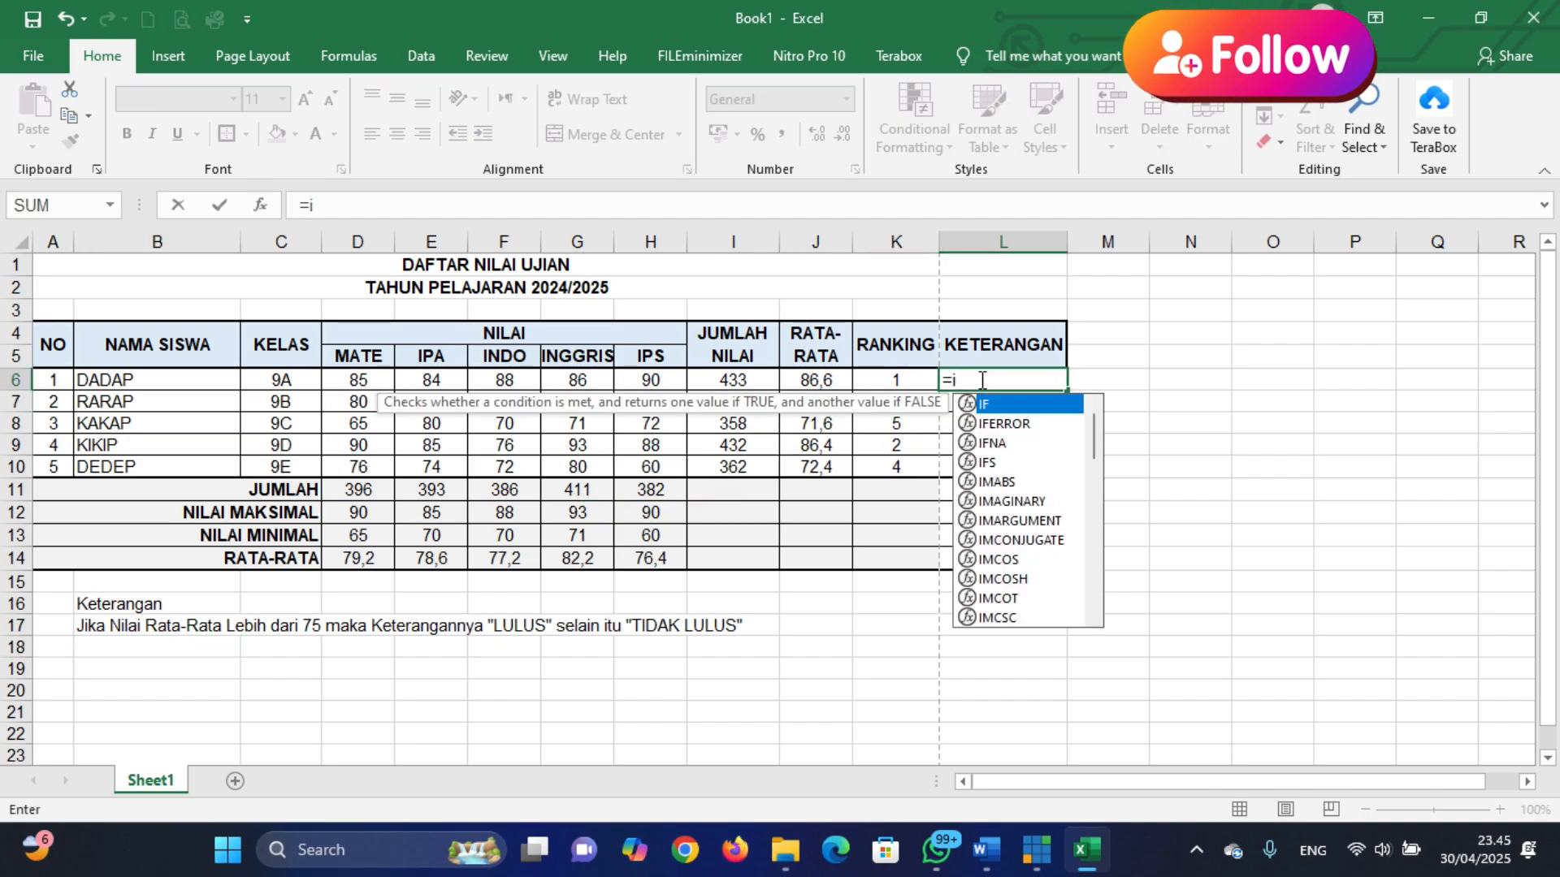
pyautogui.write('f')
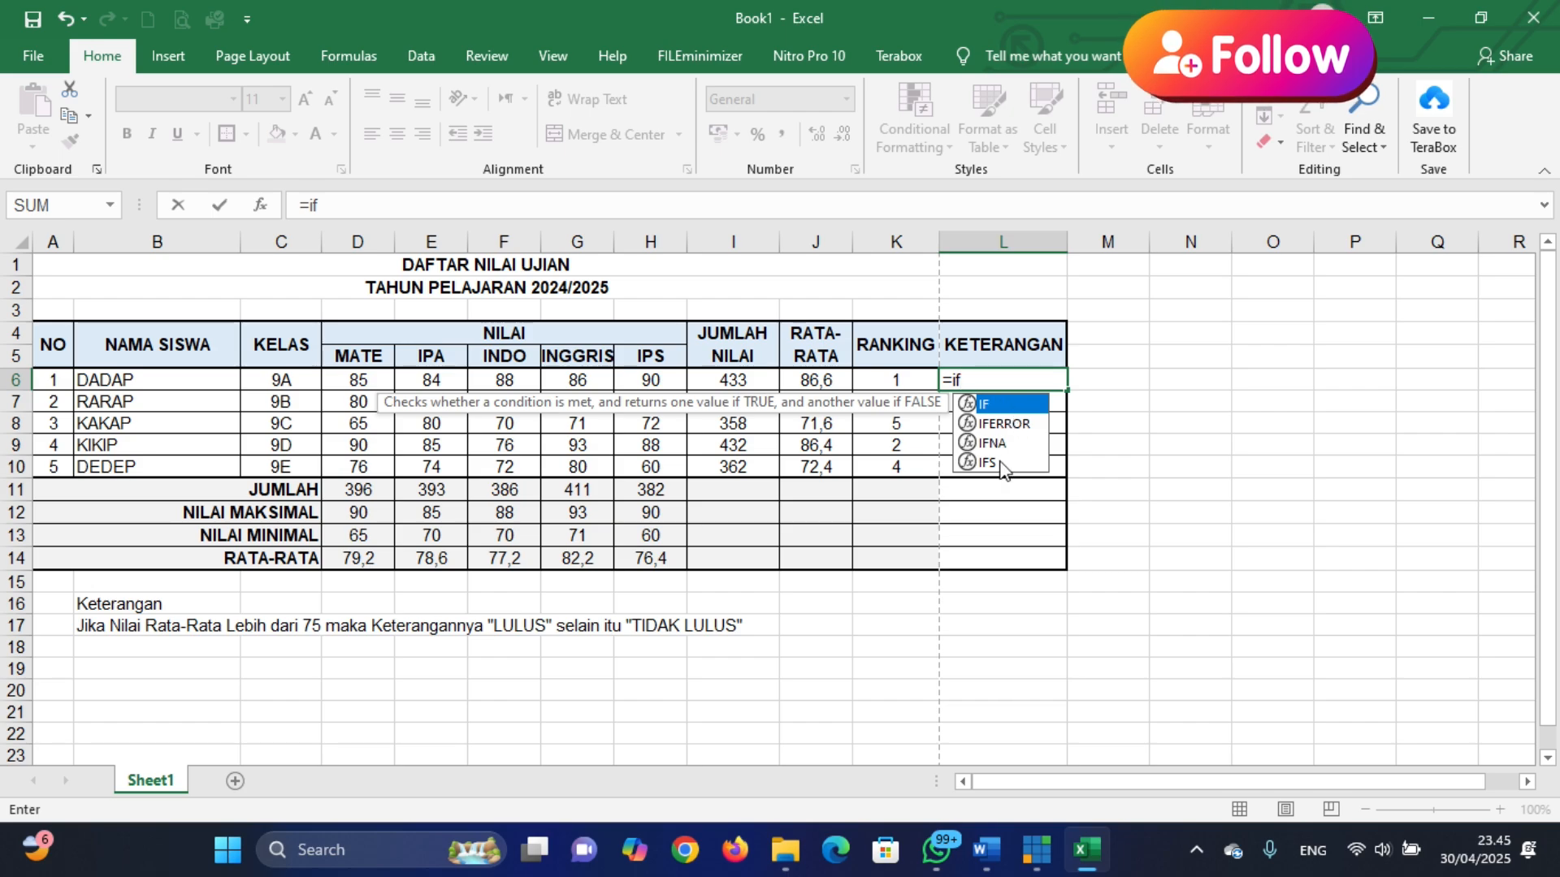
pyautogui.press('BackSpace')
pyautogui.press('BackSpace')
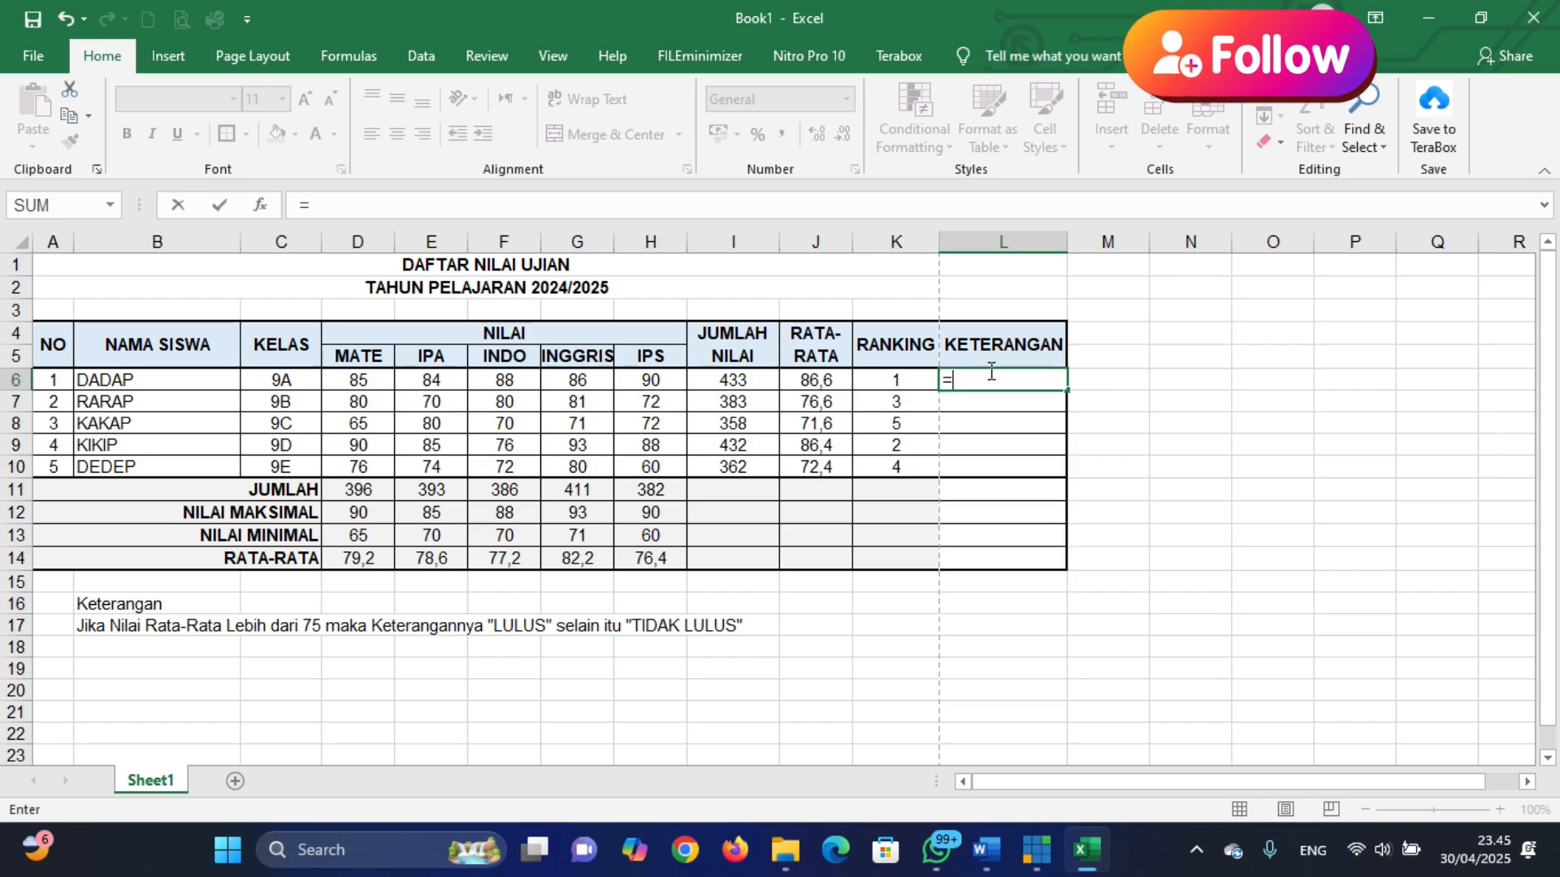
pyautogui.write('IF')
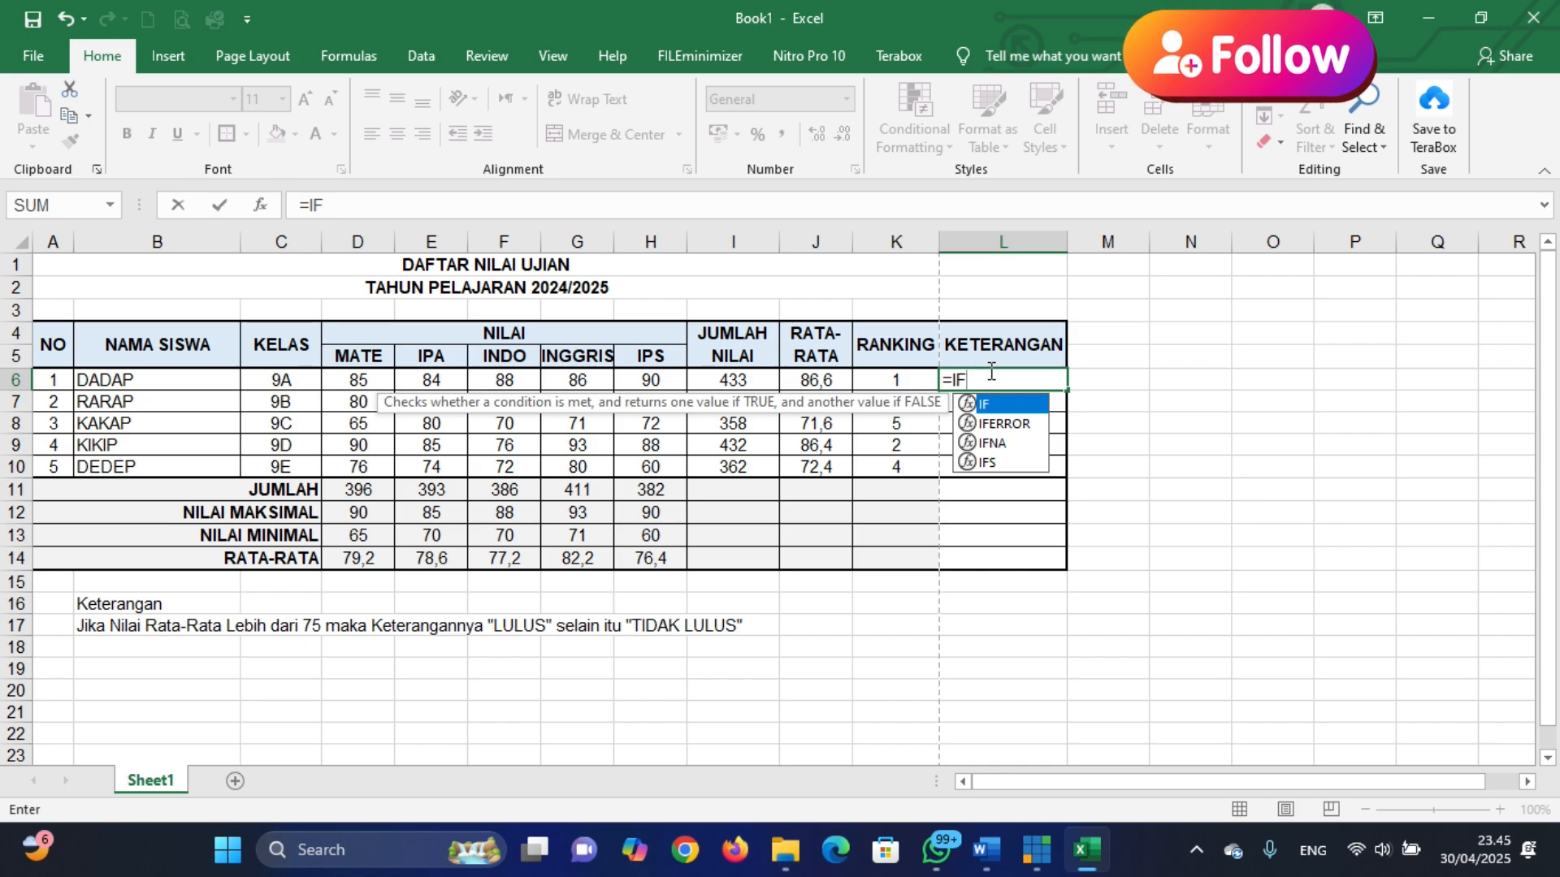
pyautogui.write('(')
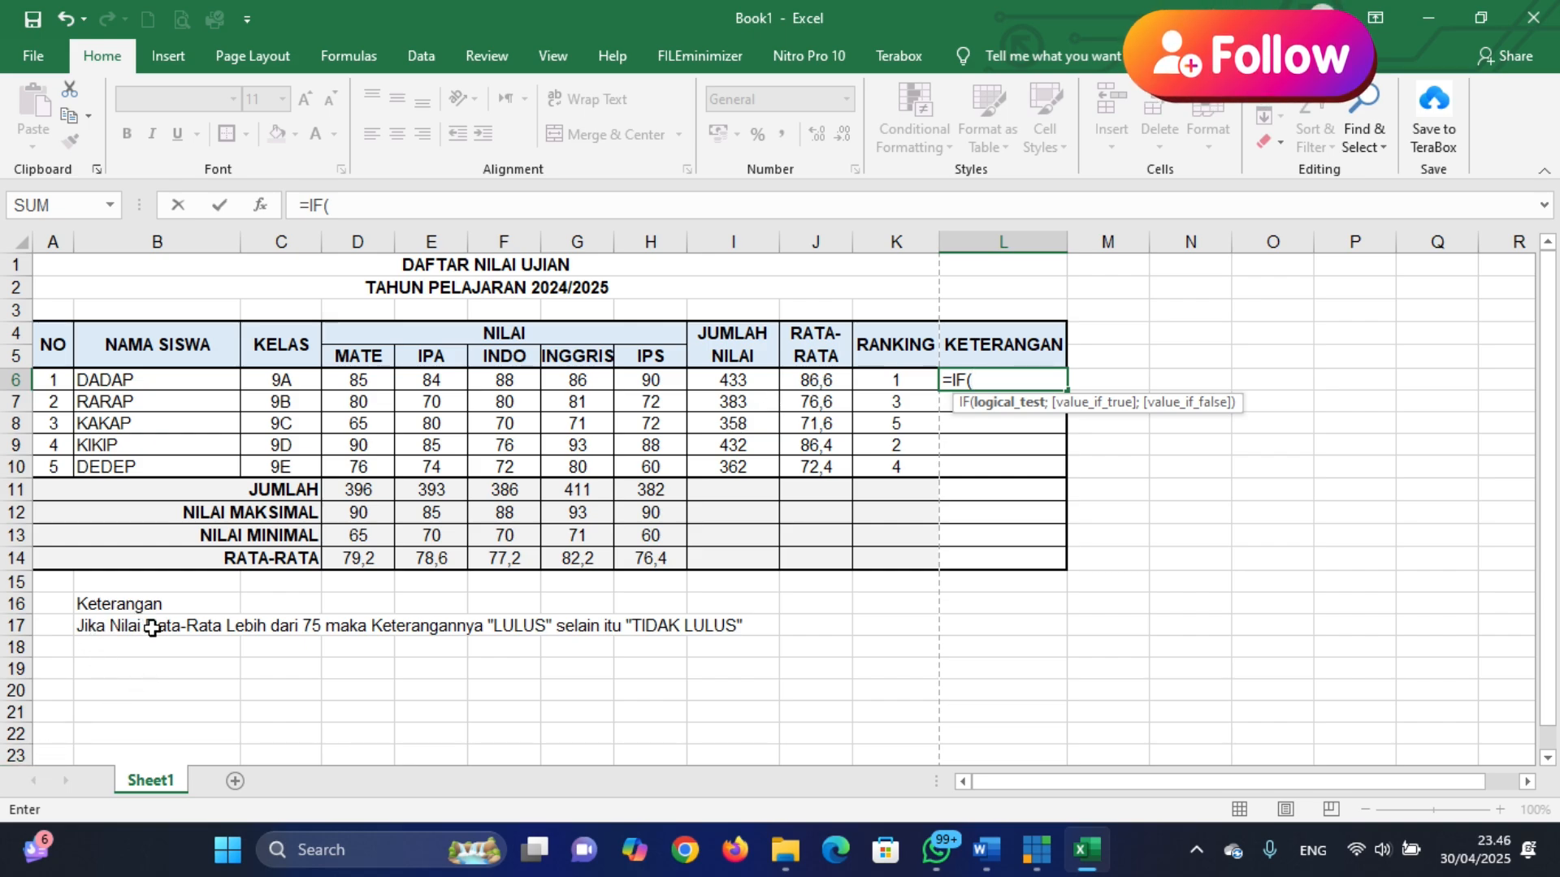
pyautogui.click(801, 378)
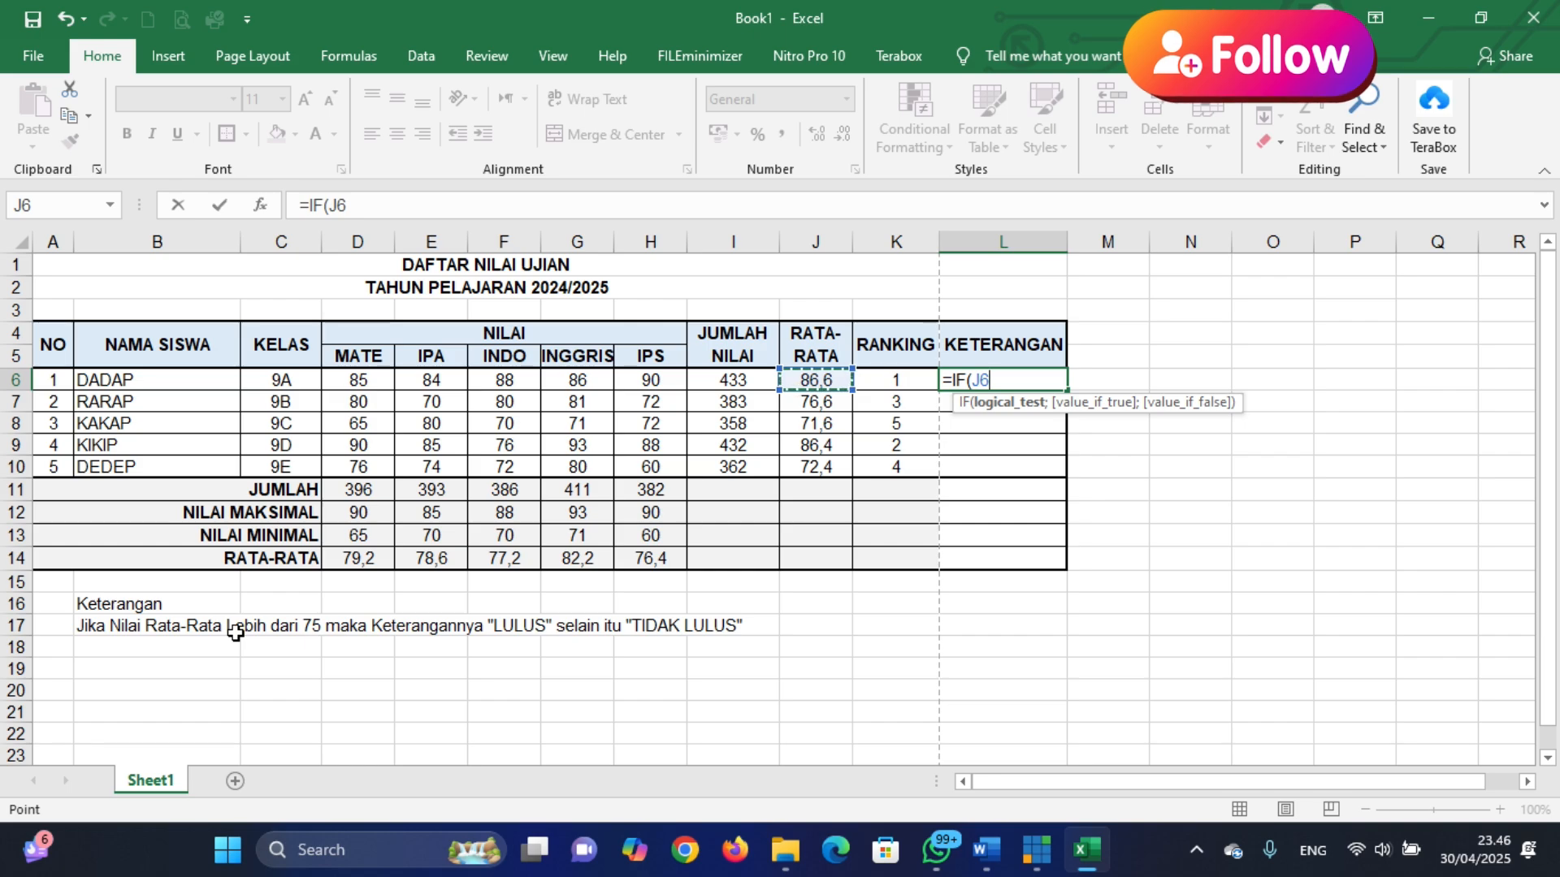
pyautogui.write('>')
pyautogui.write('75')
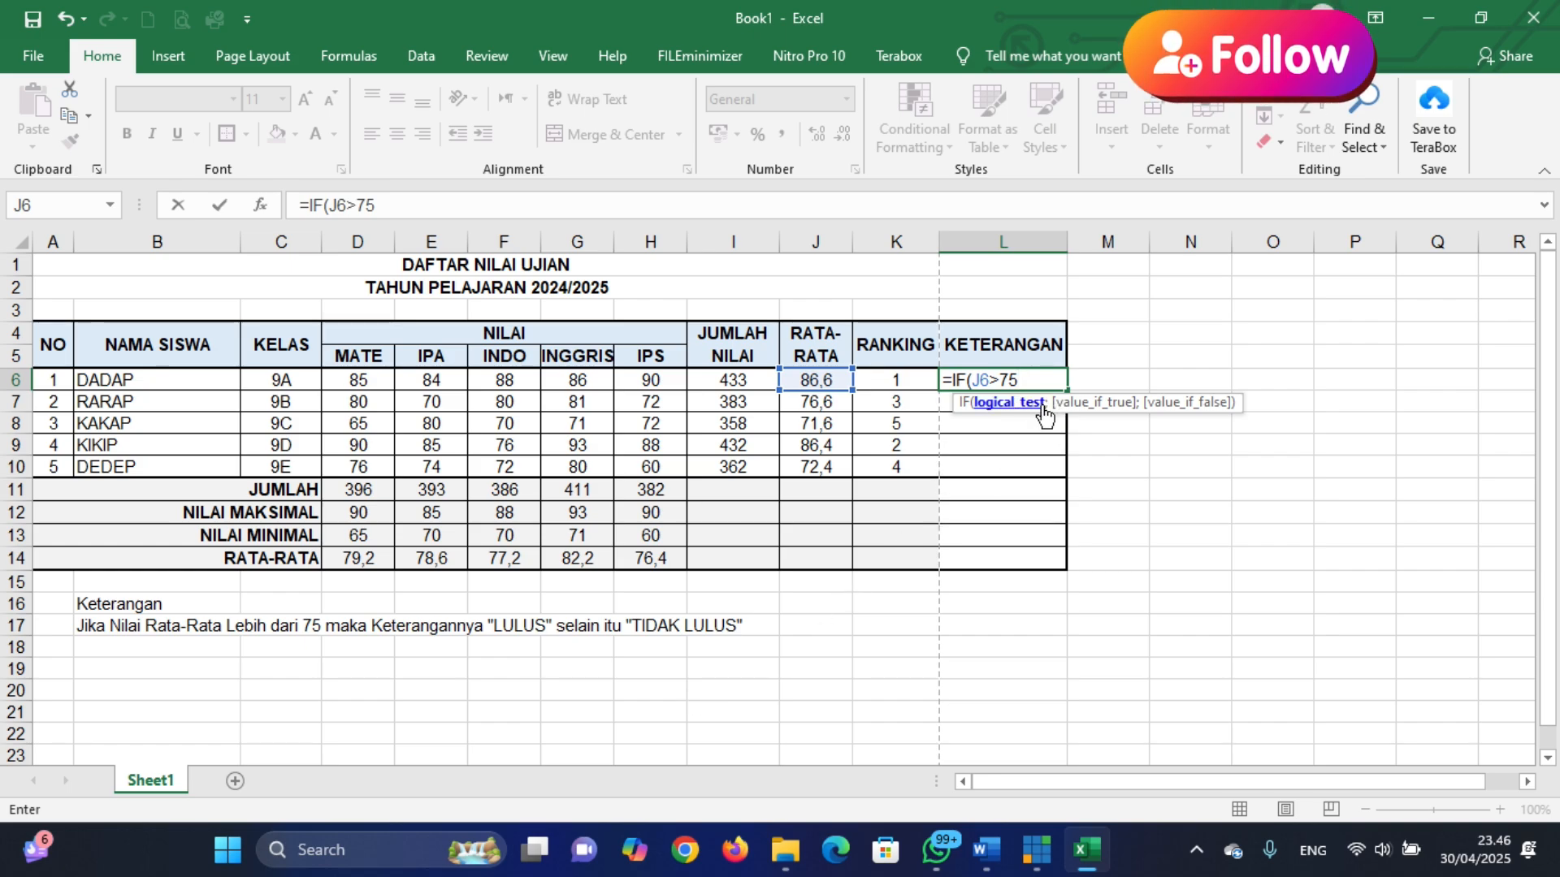
# Complete the IF formula in L6 with "LULUS" as the value if true and "TIDAK LULUS" as the value if false
pyautogui.write(';')
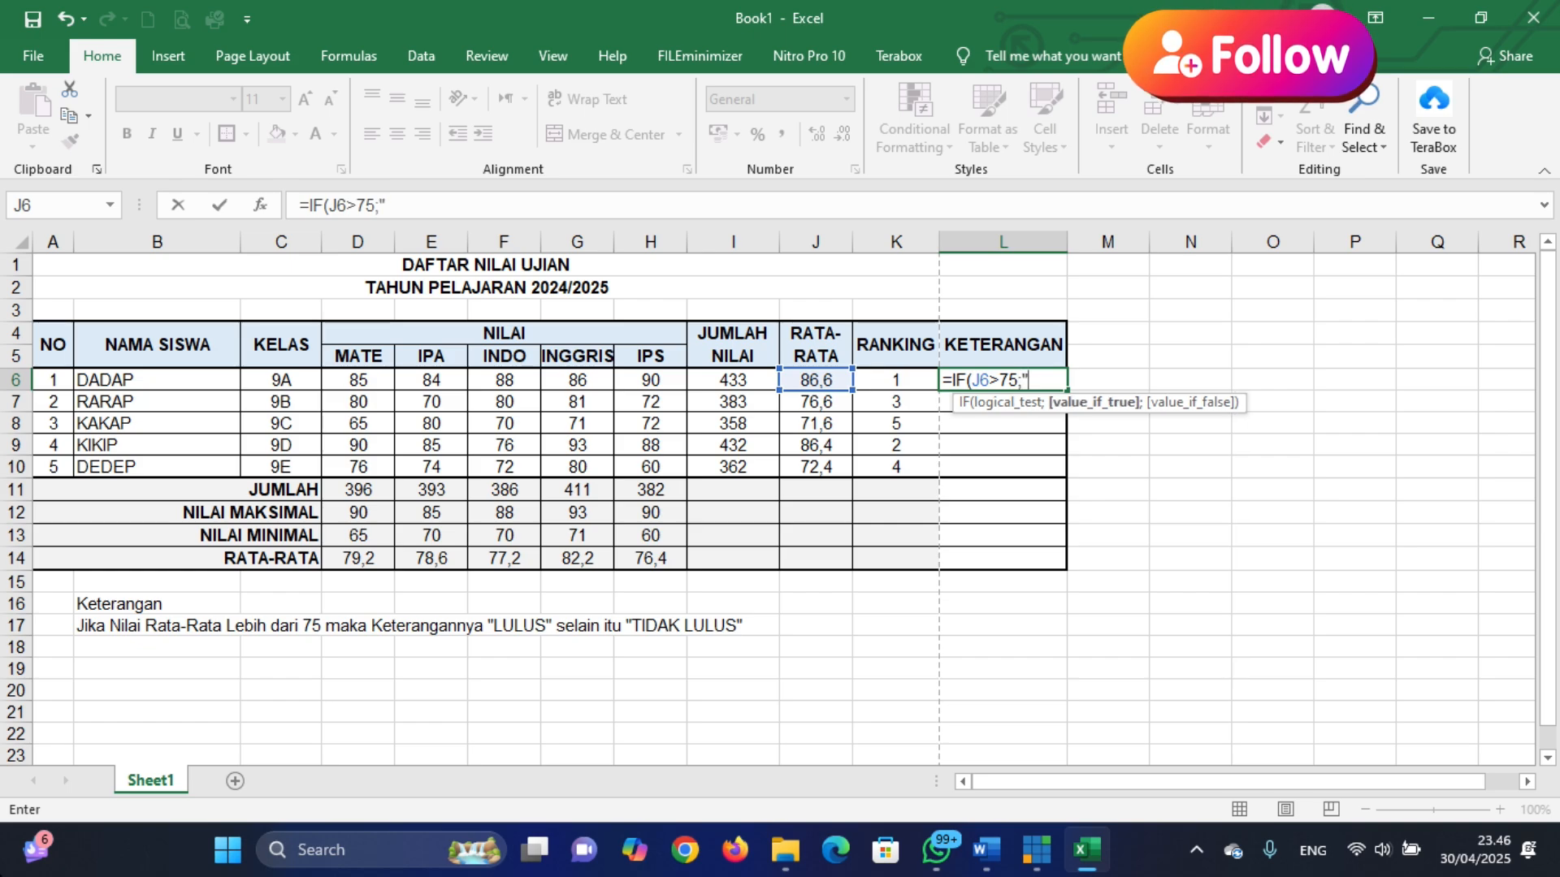
pyautogui.write('"LULUS"')
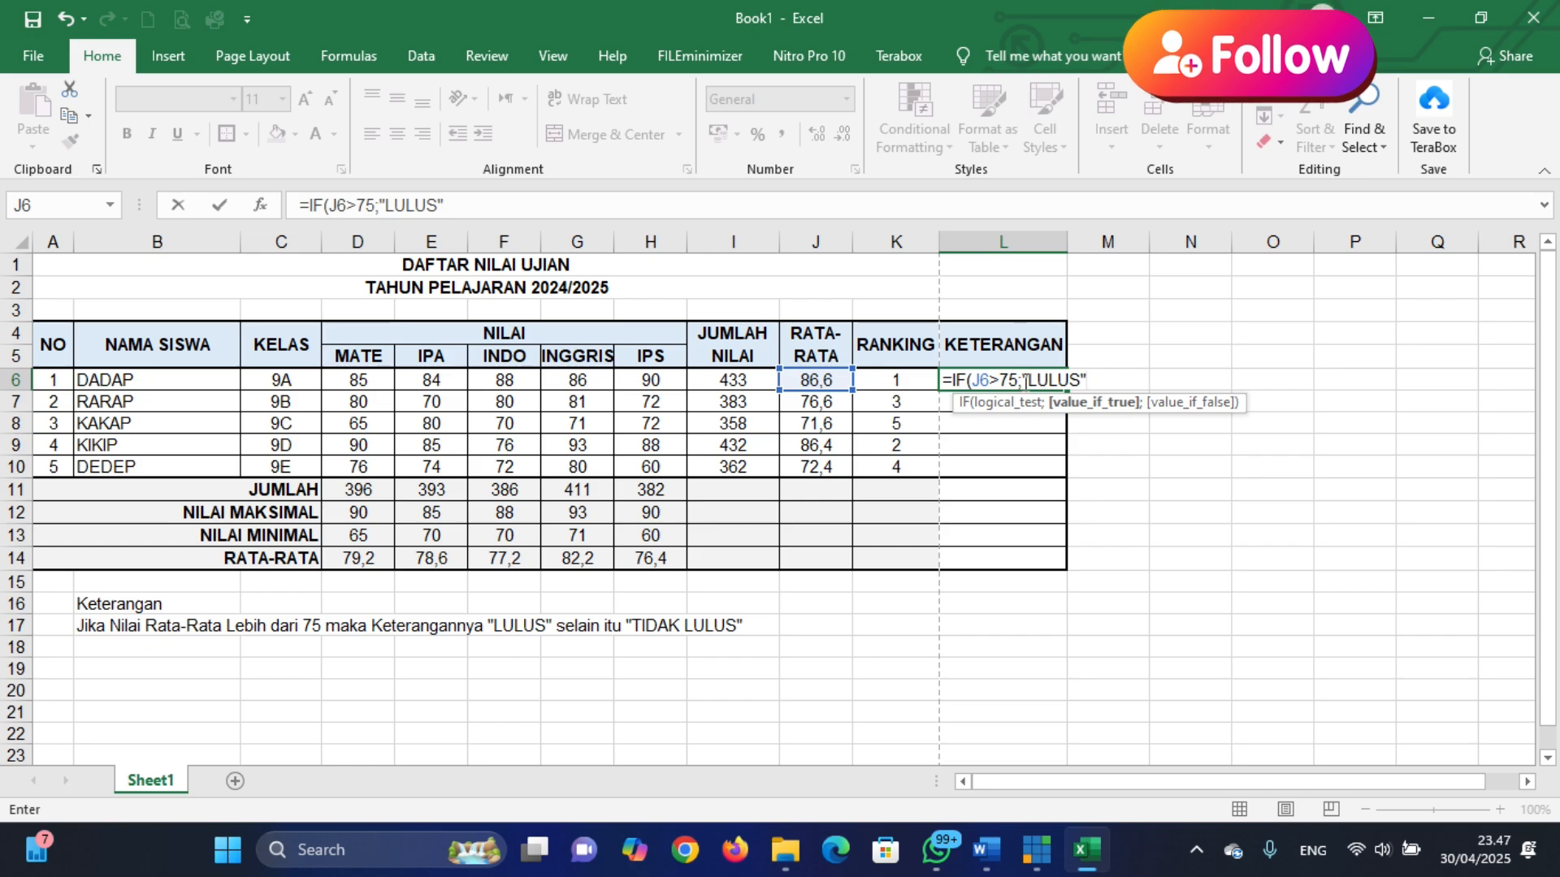
pyautogui.moveTo(1024, 381); pyautogui.dragTo(1093, 378)
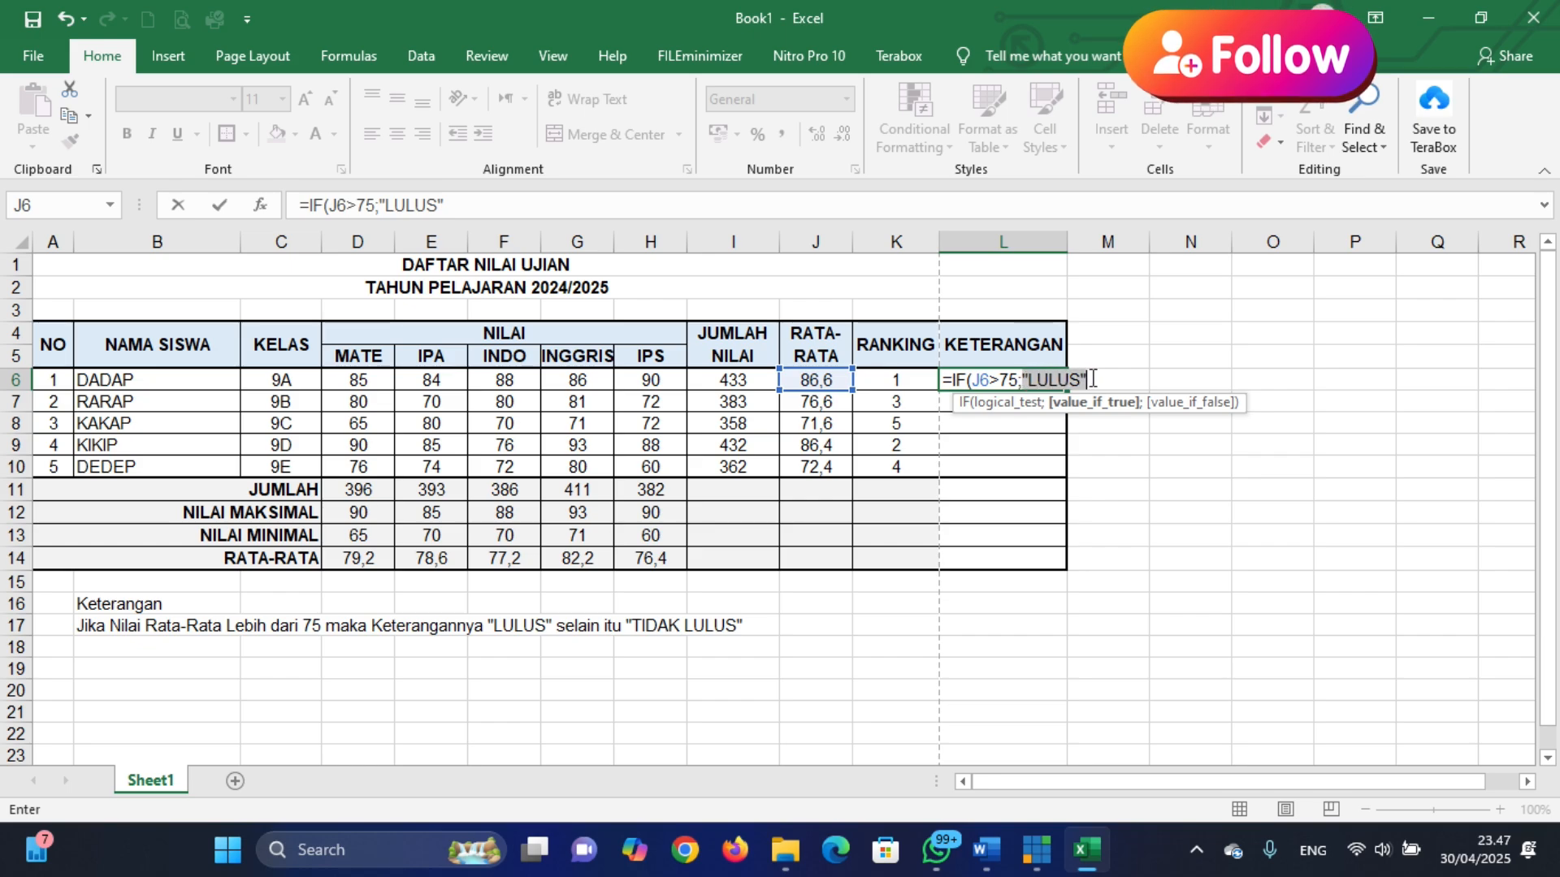
pyautogui.click(1086, 380)
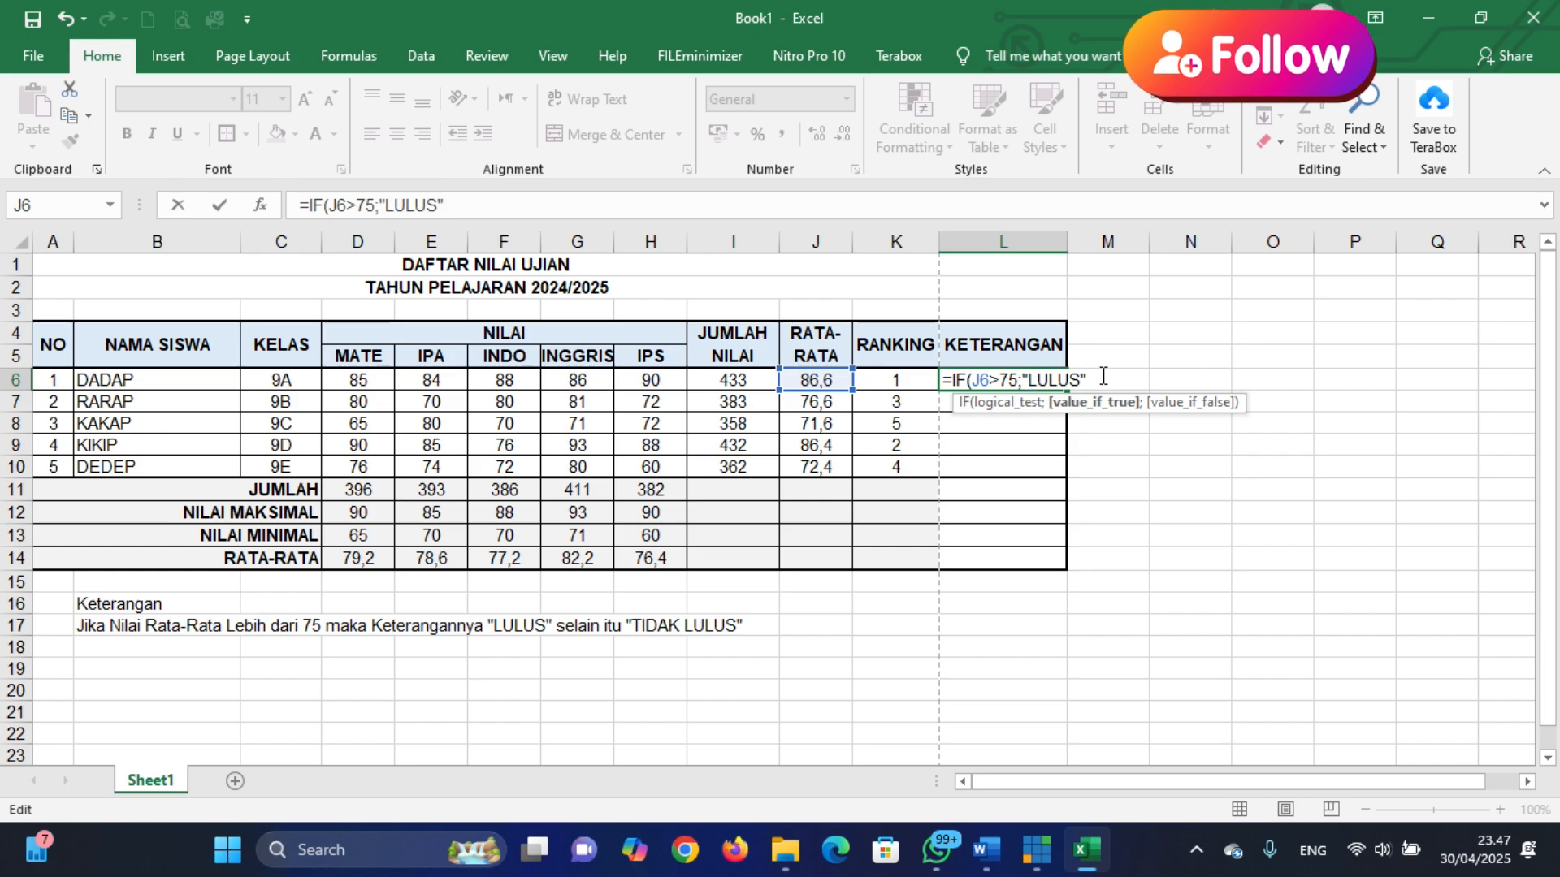
pyautogui.write(';')
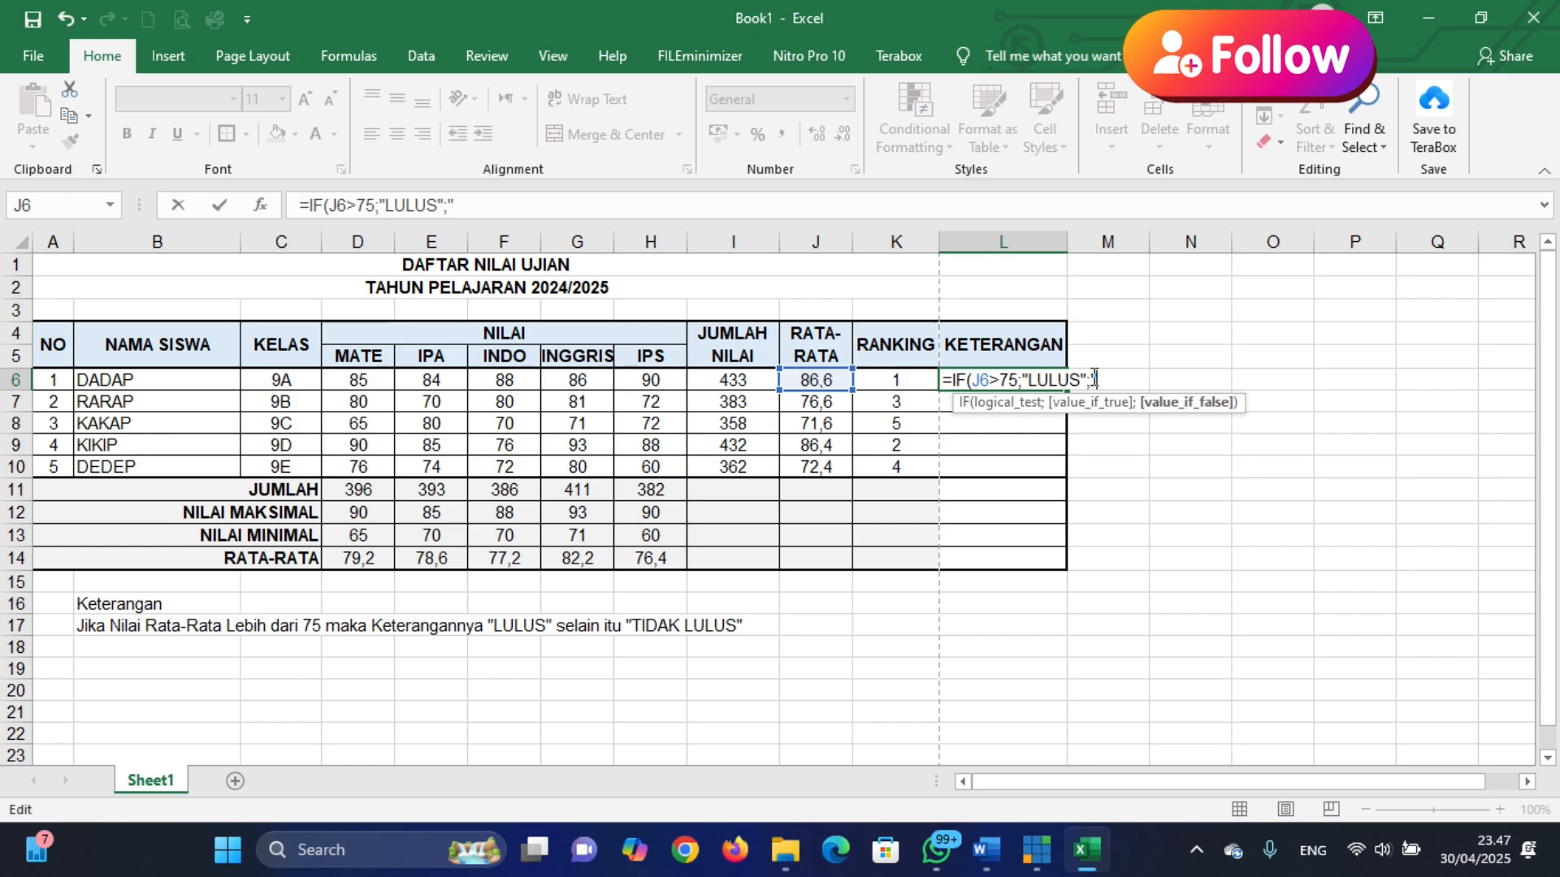
pyautogui.write('"TIDAK LULUS')
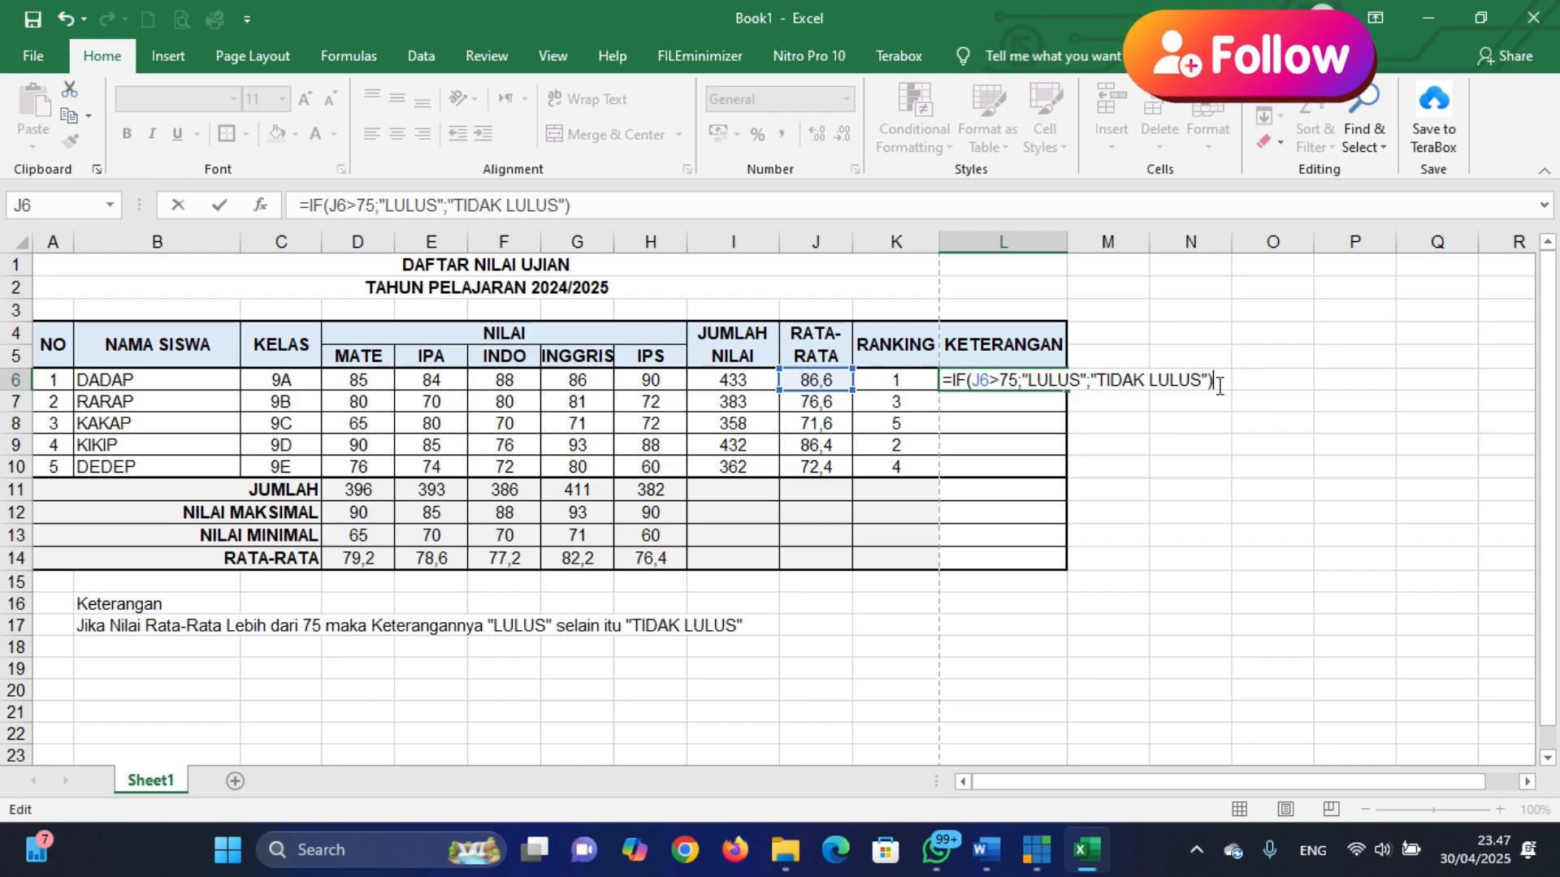
pyautogui.click(1099, 382)
pyautogui.click(1229, 375)
pyautogui.click(1025, 382)
pyautogui.moveTo(1022, 382); pyautogui.dragTo(1028, 382)
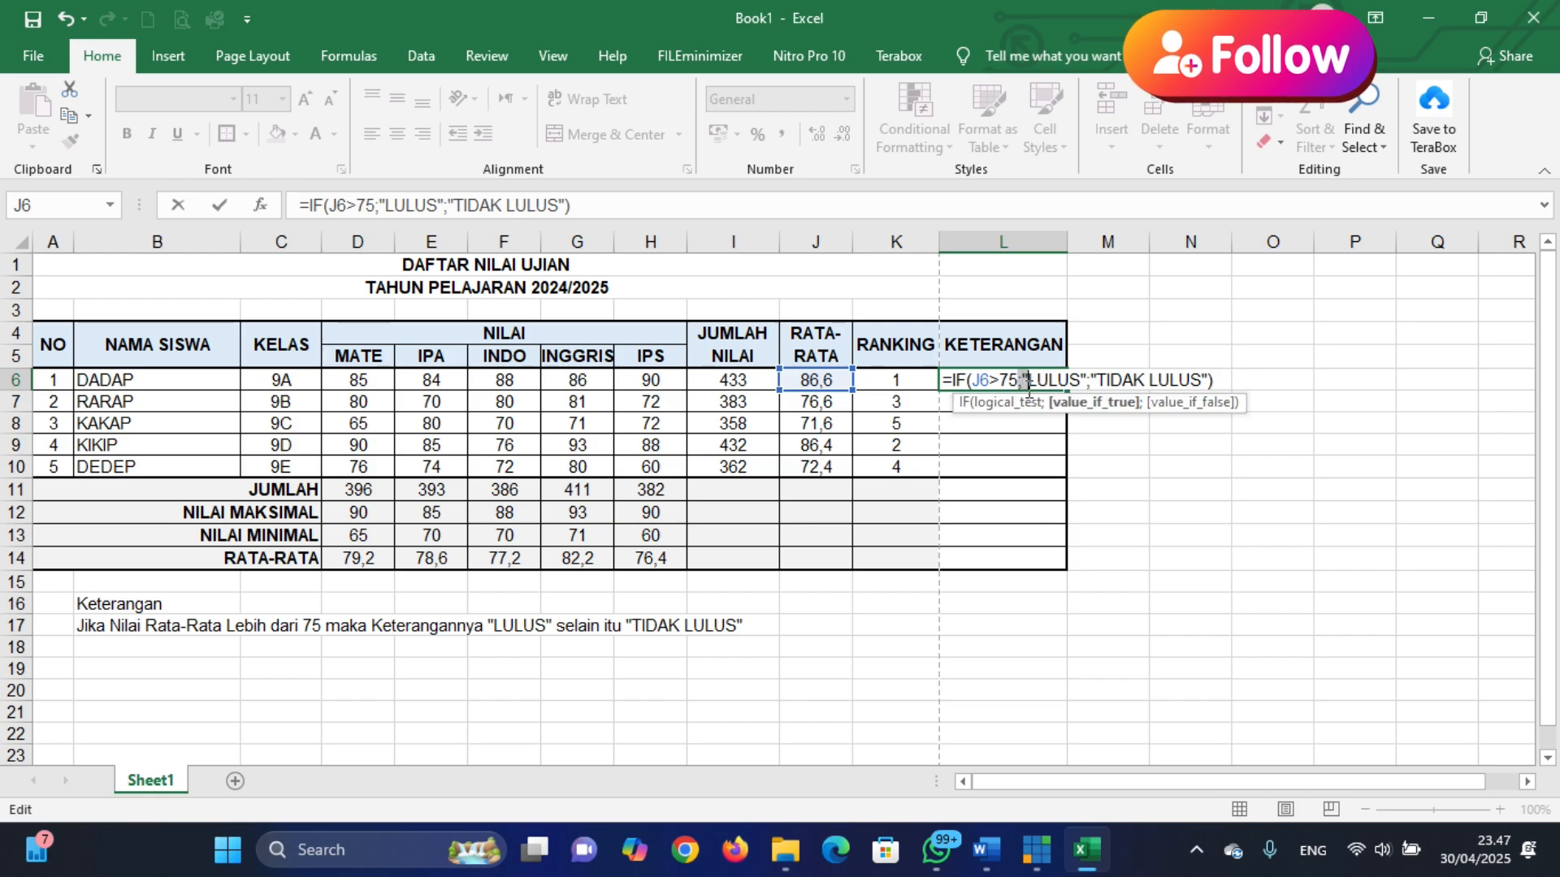
pyautogui.click(1030, 382)
pyautogui.click(1226, 380)
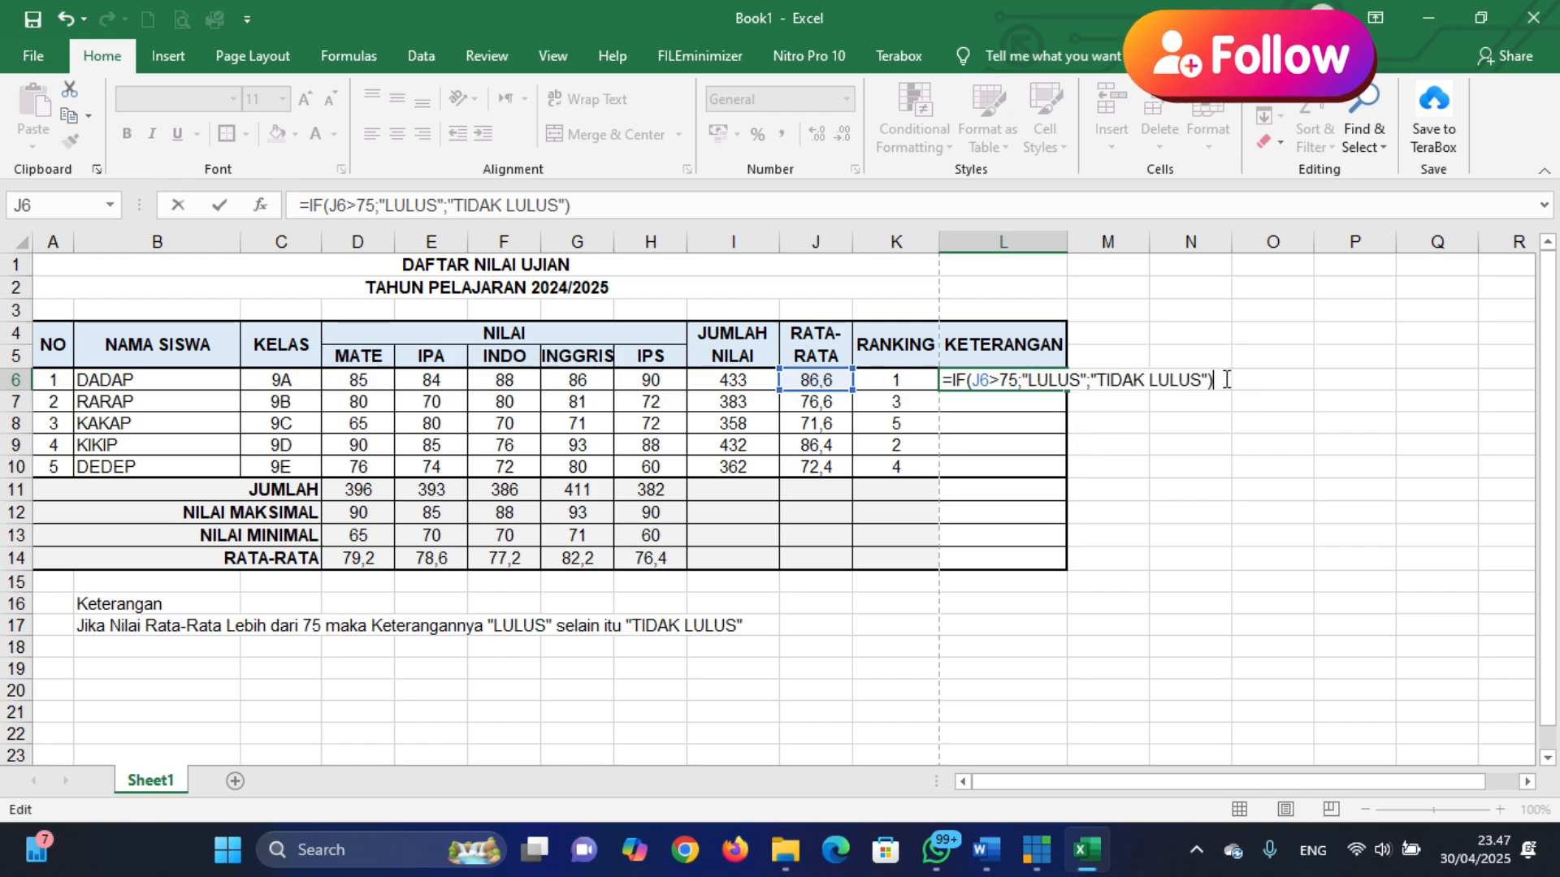
pyautogui.press('Return')
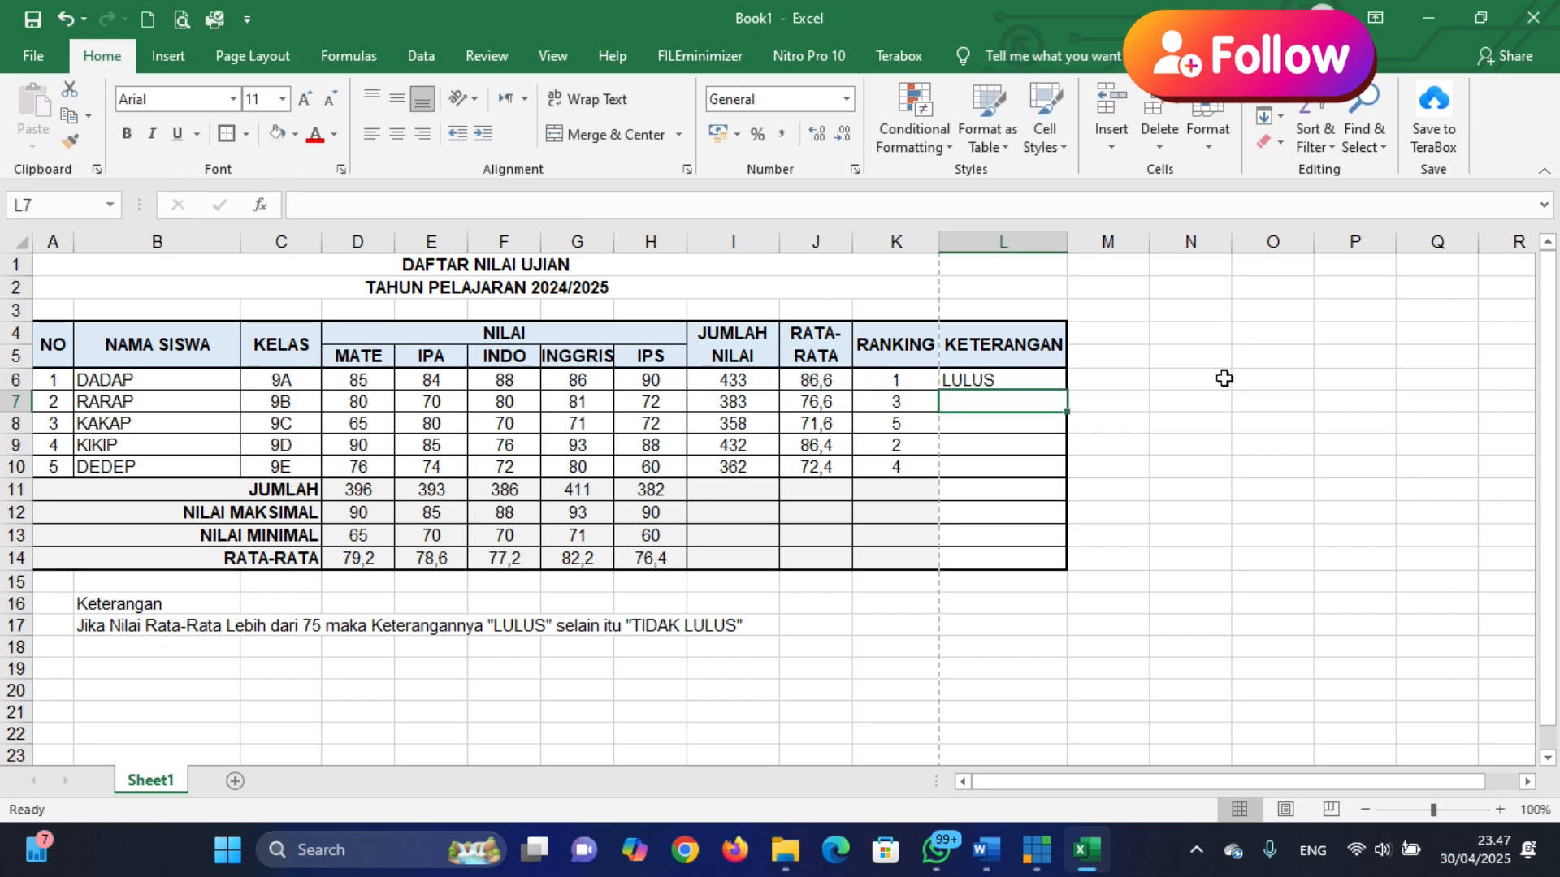
# Center the contents of the KETERANGAN cells L6:L10 horizontally
pyautogui.click(1013, 378)
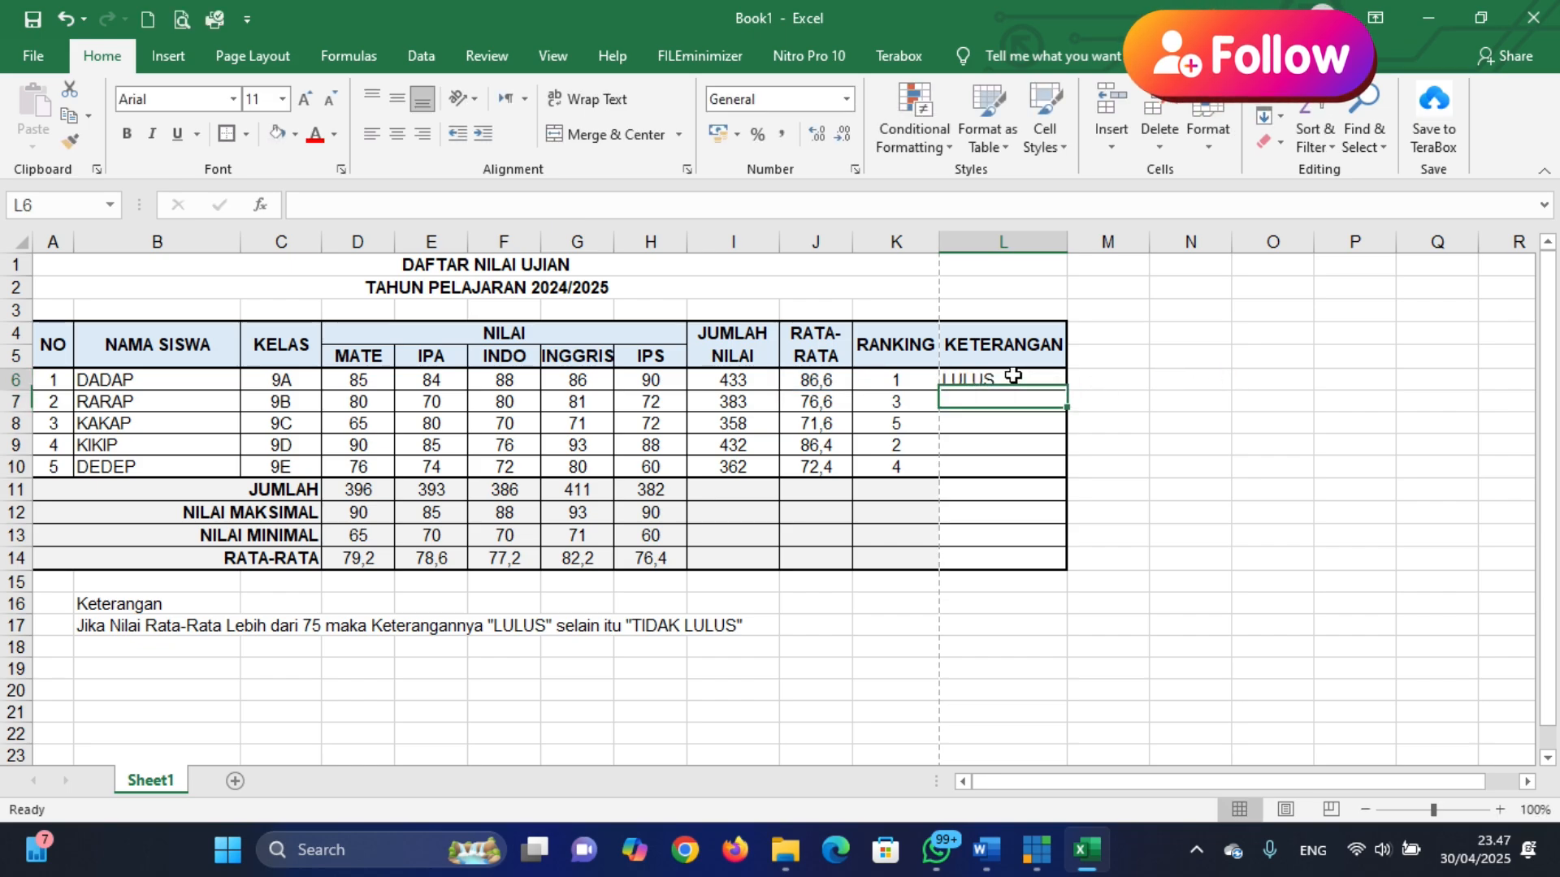
pyautogui.moveTo(1013, 378); pyautogui.dragTo(991, 463)
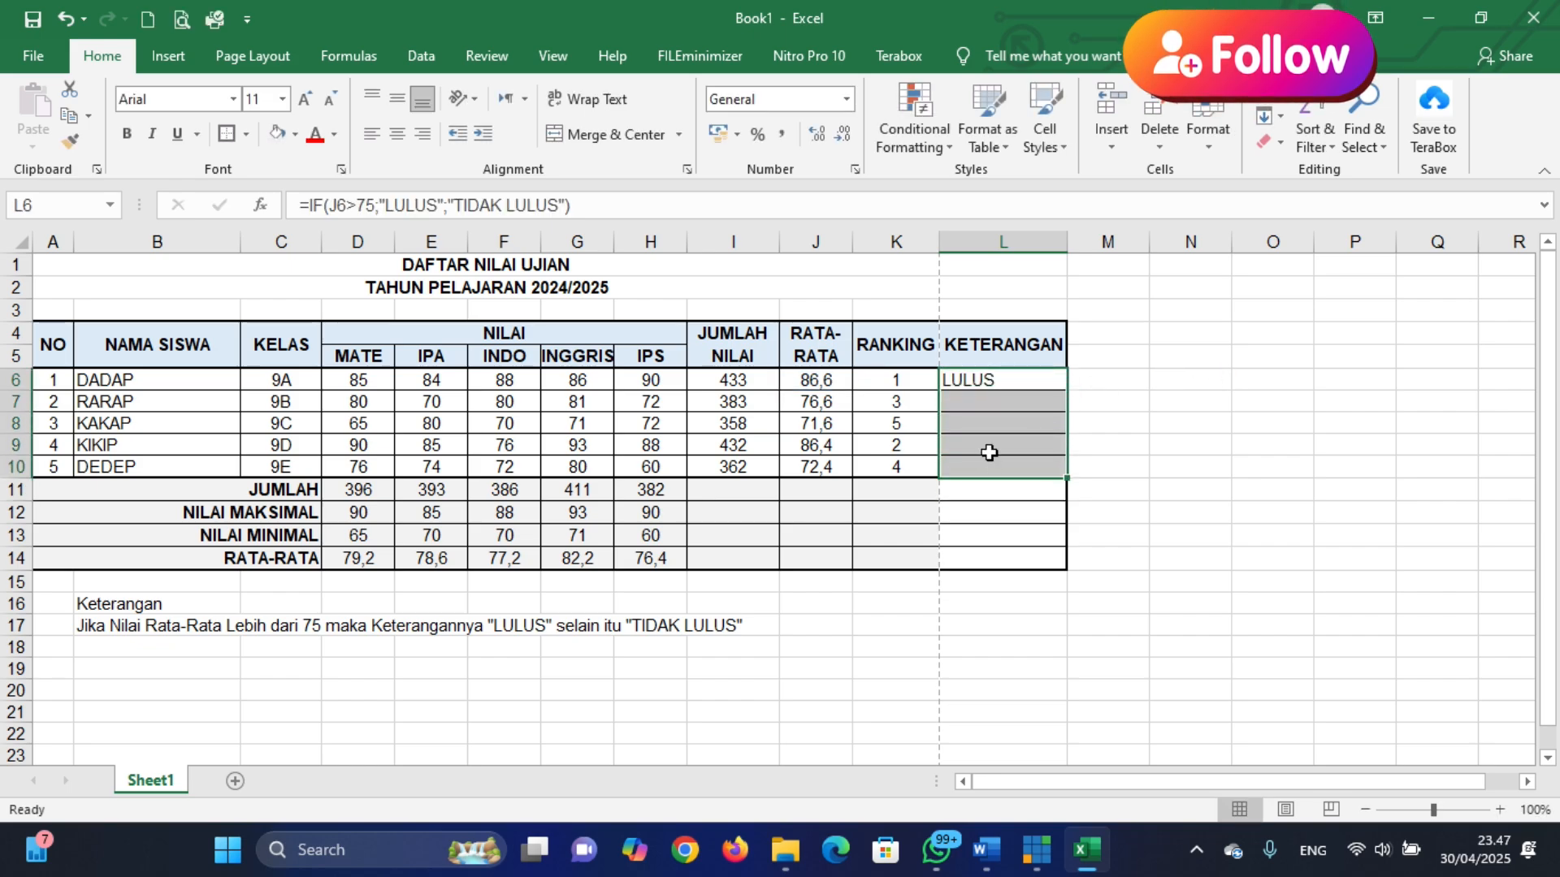
pyautogui.click(398, 135)
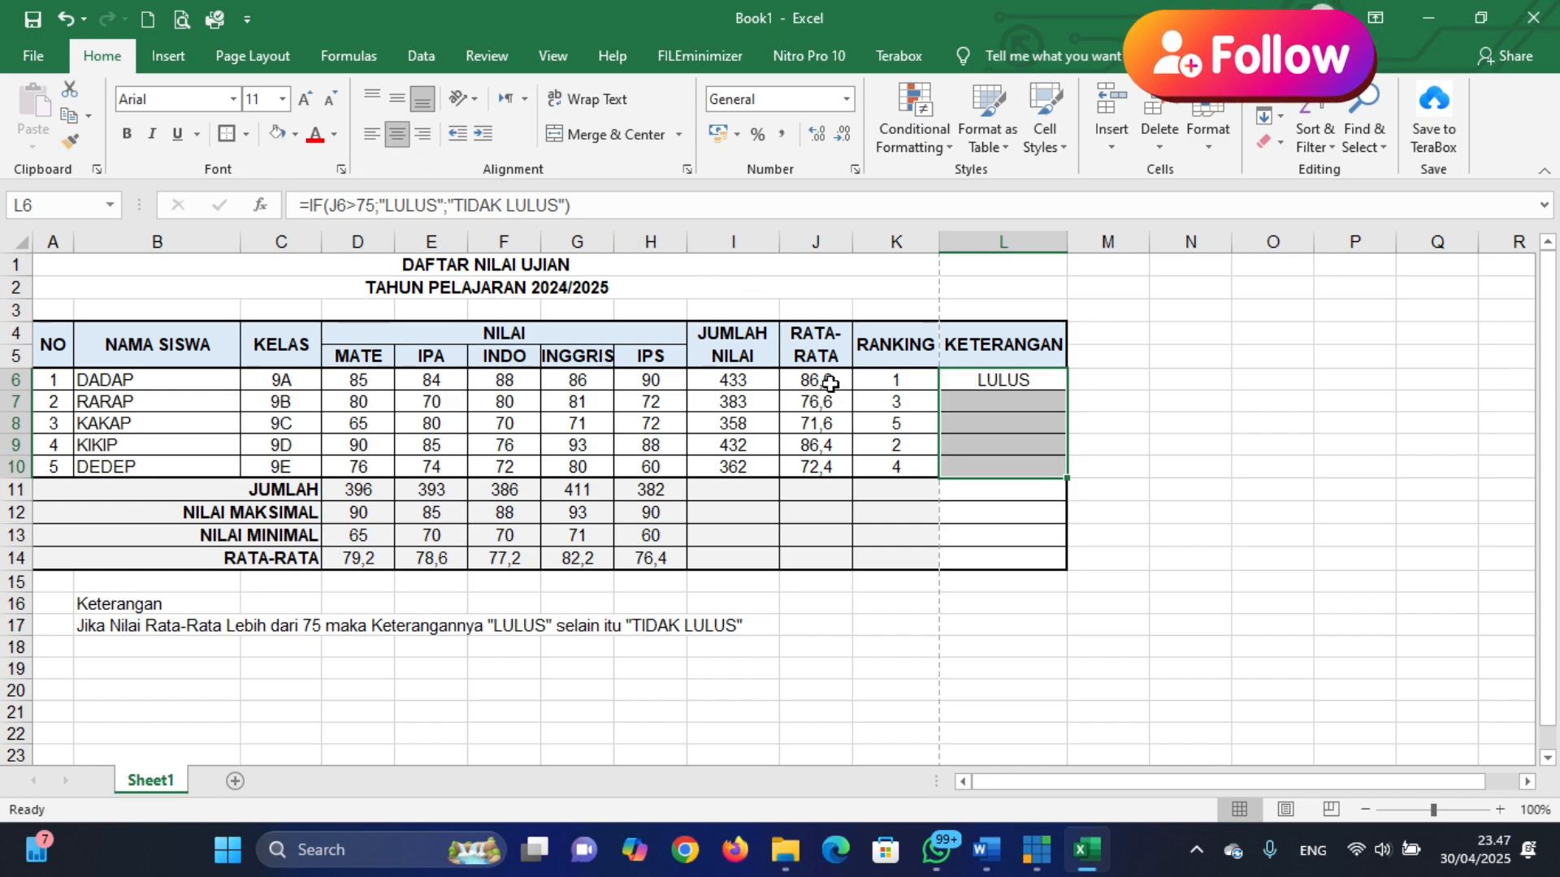
pyautogui.click(1170, 401)
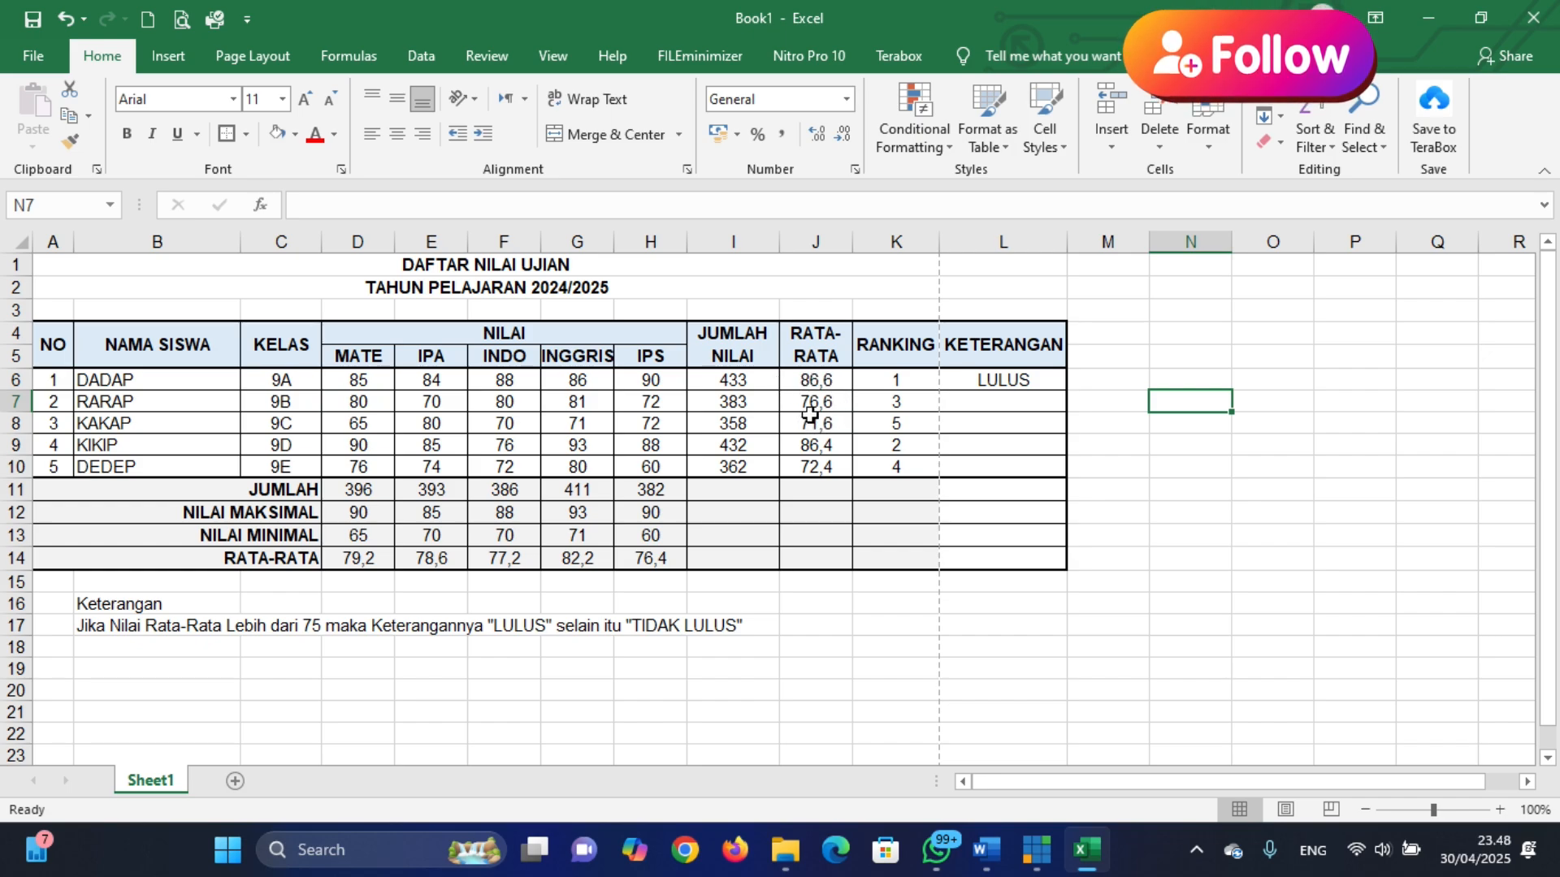
# Copy the IF formula from L6 down through L10 and check the results against the students' averages
pyautogui.click(1048, 378)
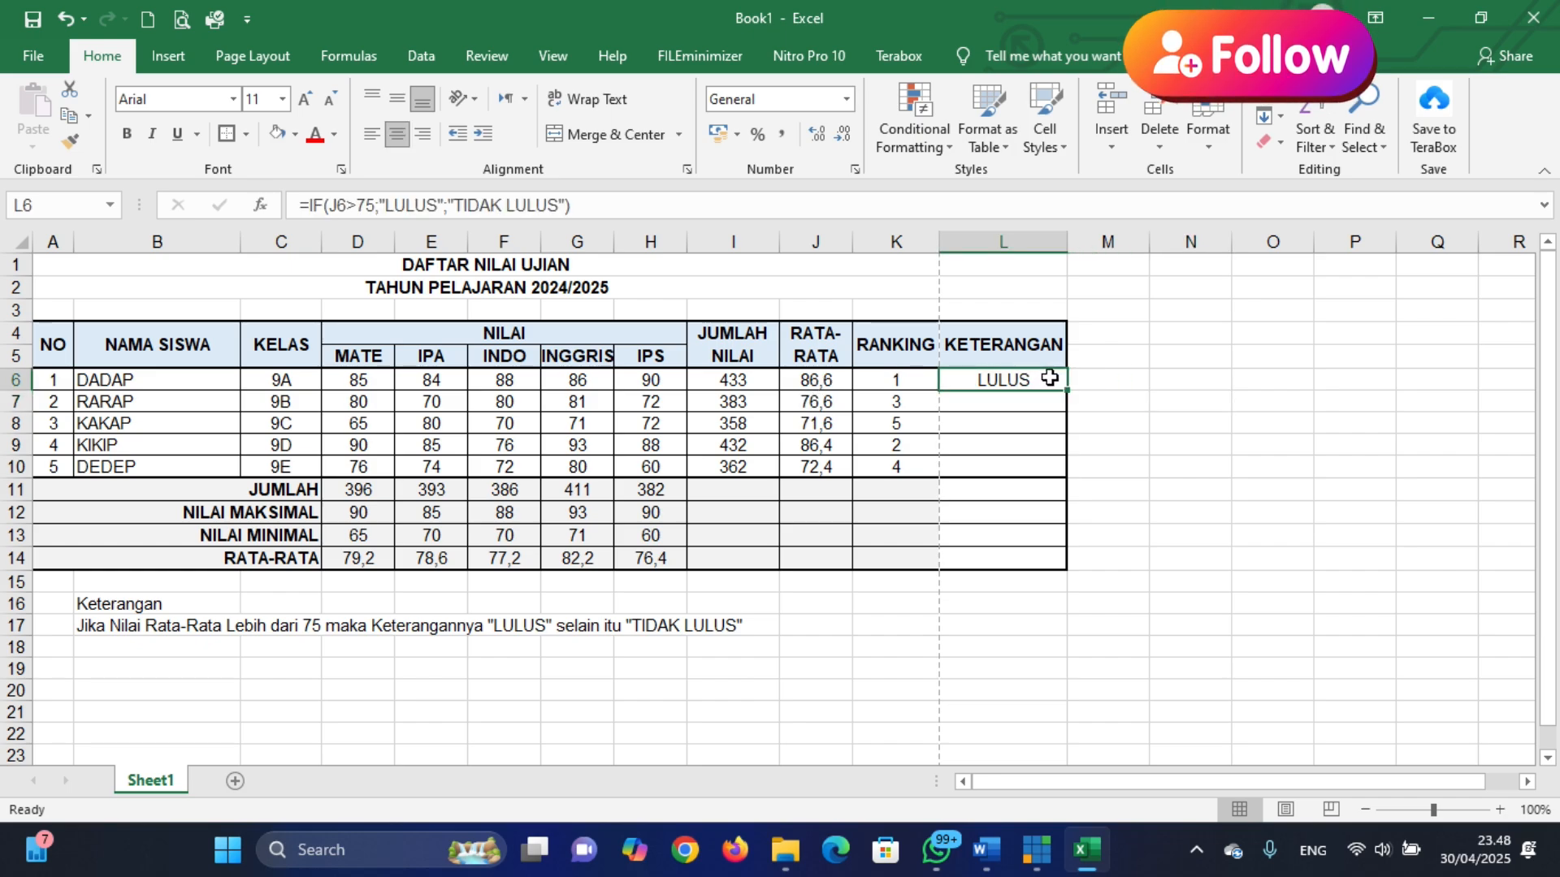
pyautogui.click(977, 402)
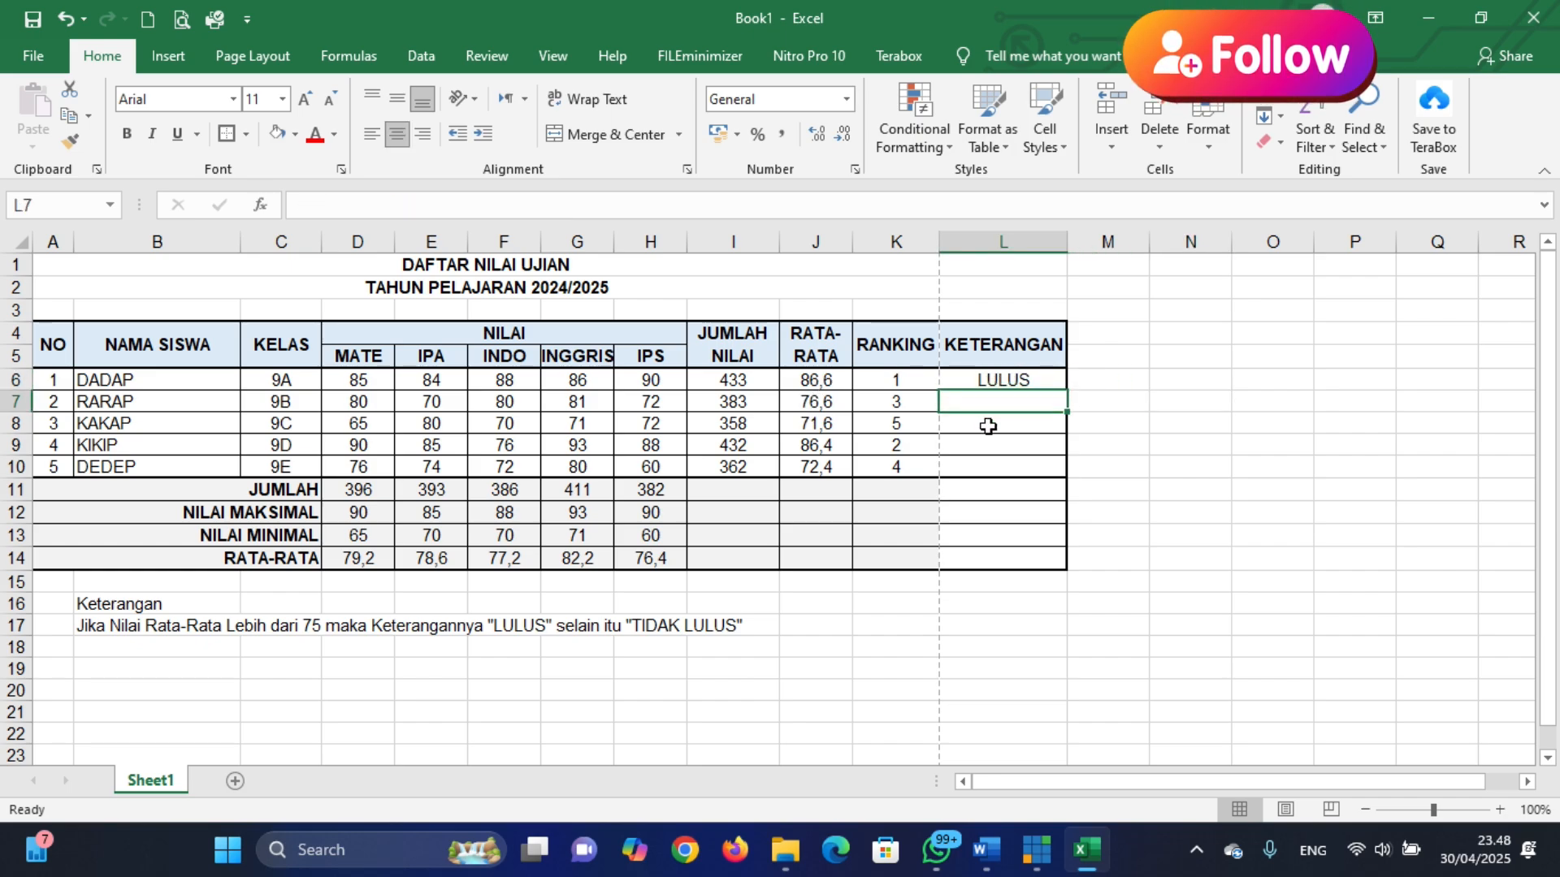
pyautogui.click(1020, 378)
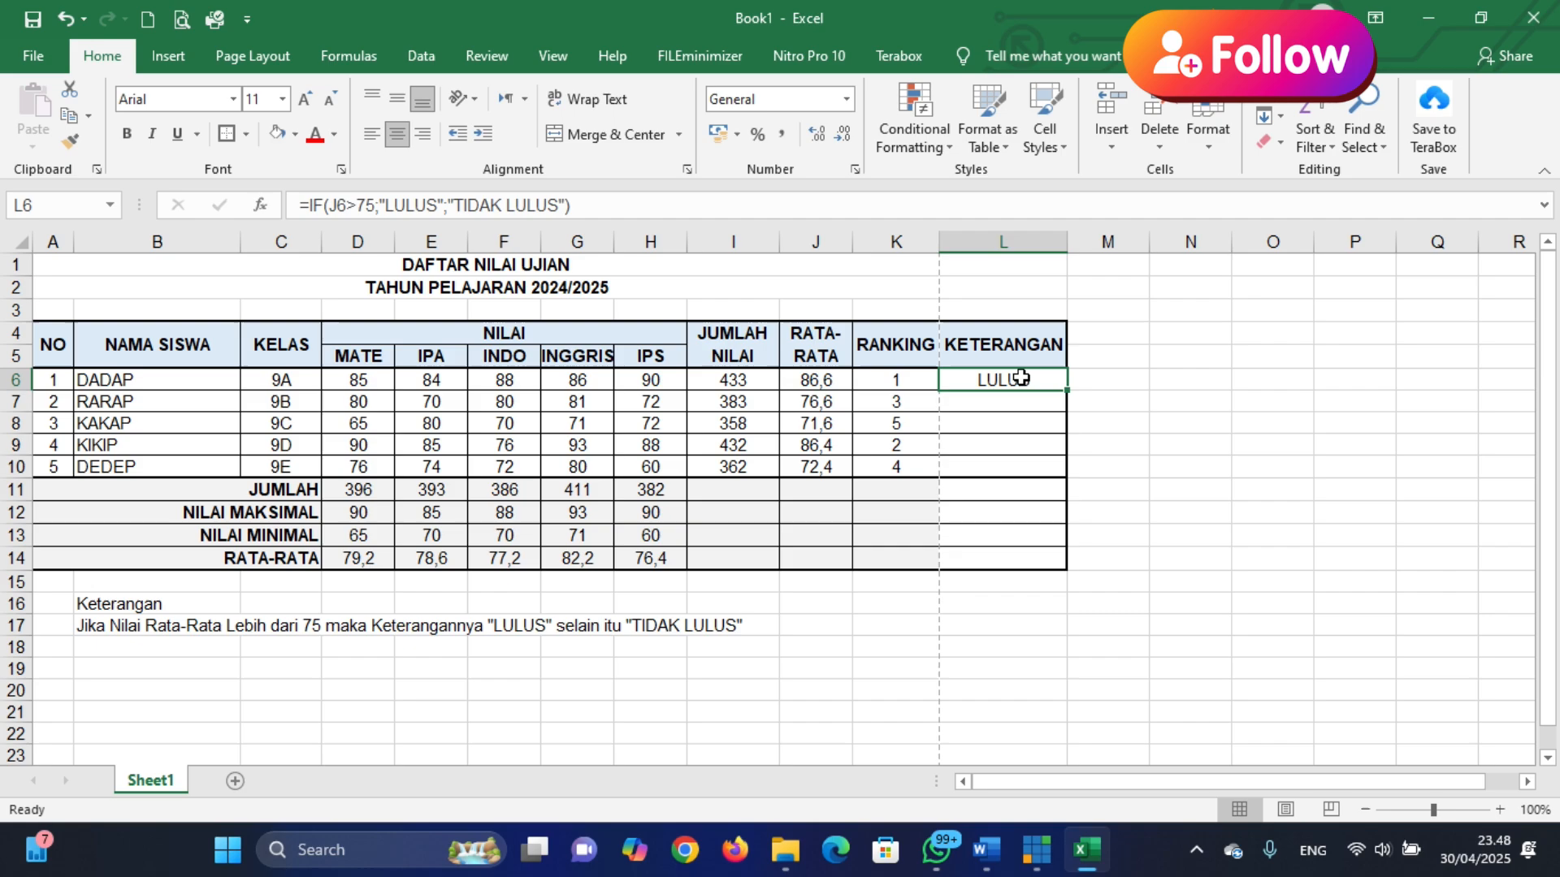
pyautogui.moveTo(1066, 392); pyautogui.dragTo(1051, 471)
pyautogui.click(1092, 393)
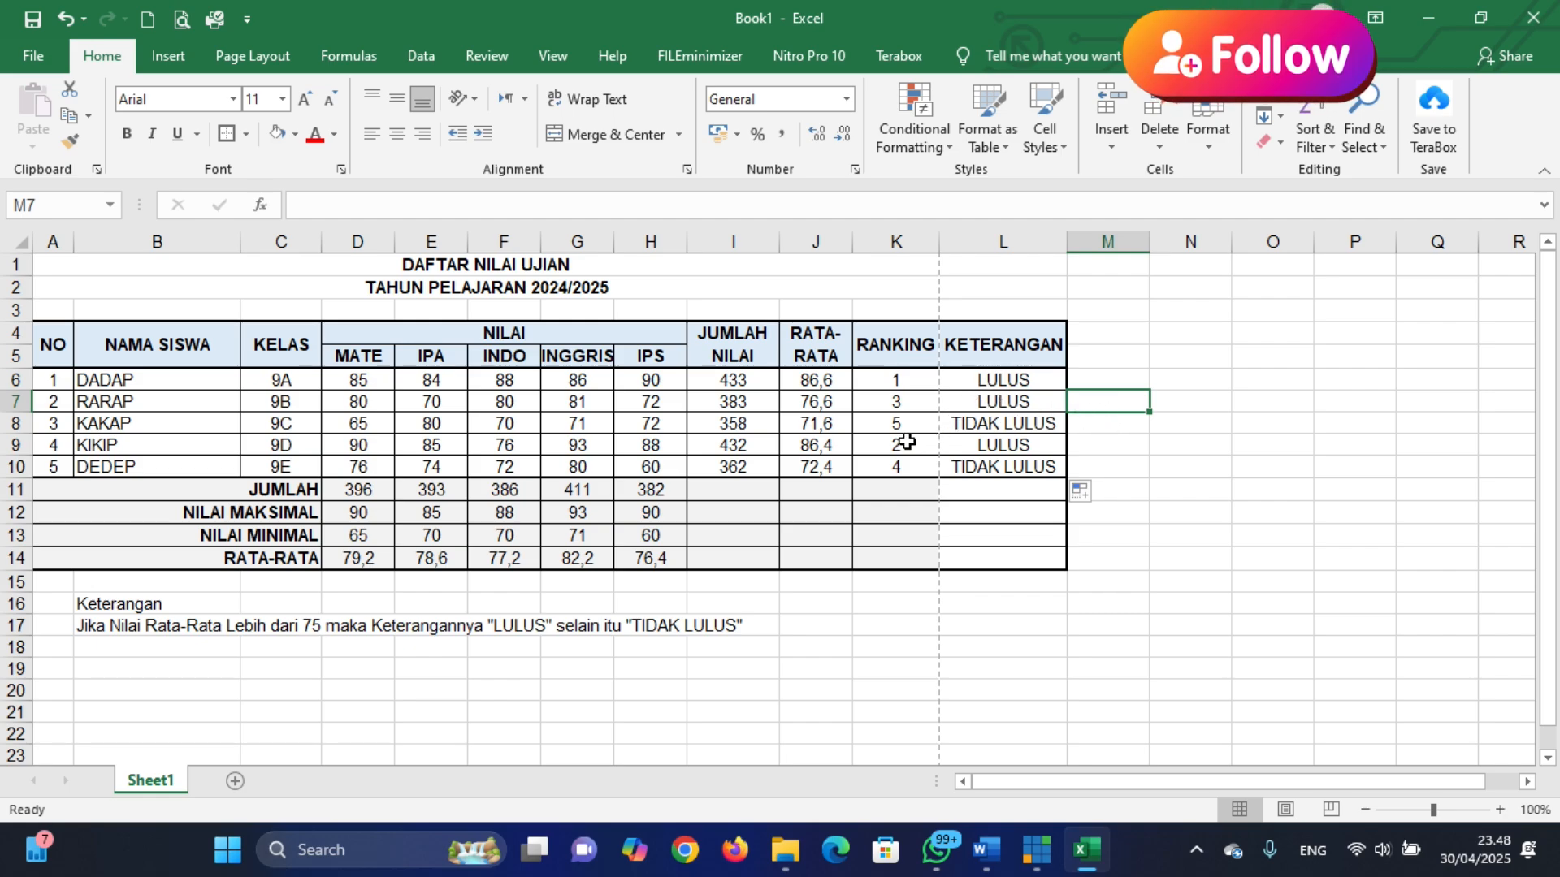
pyautogui.click(962, 420)
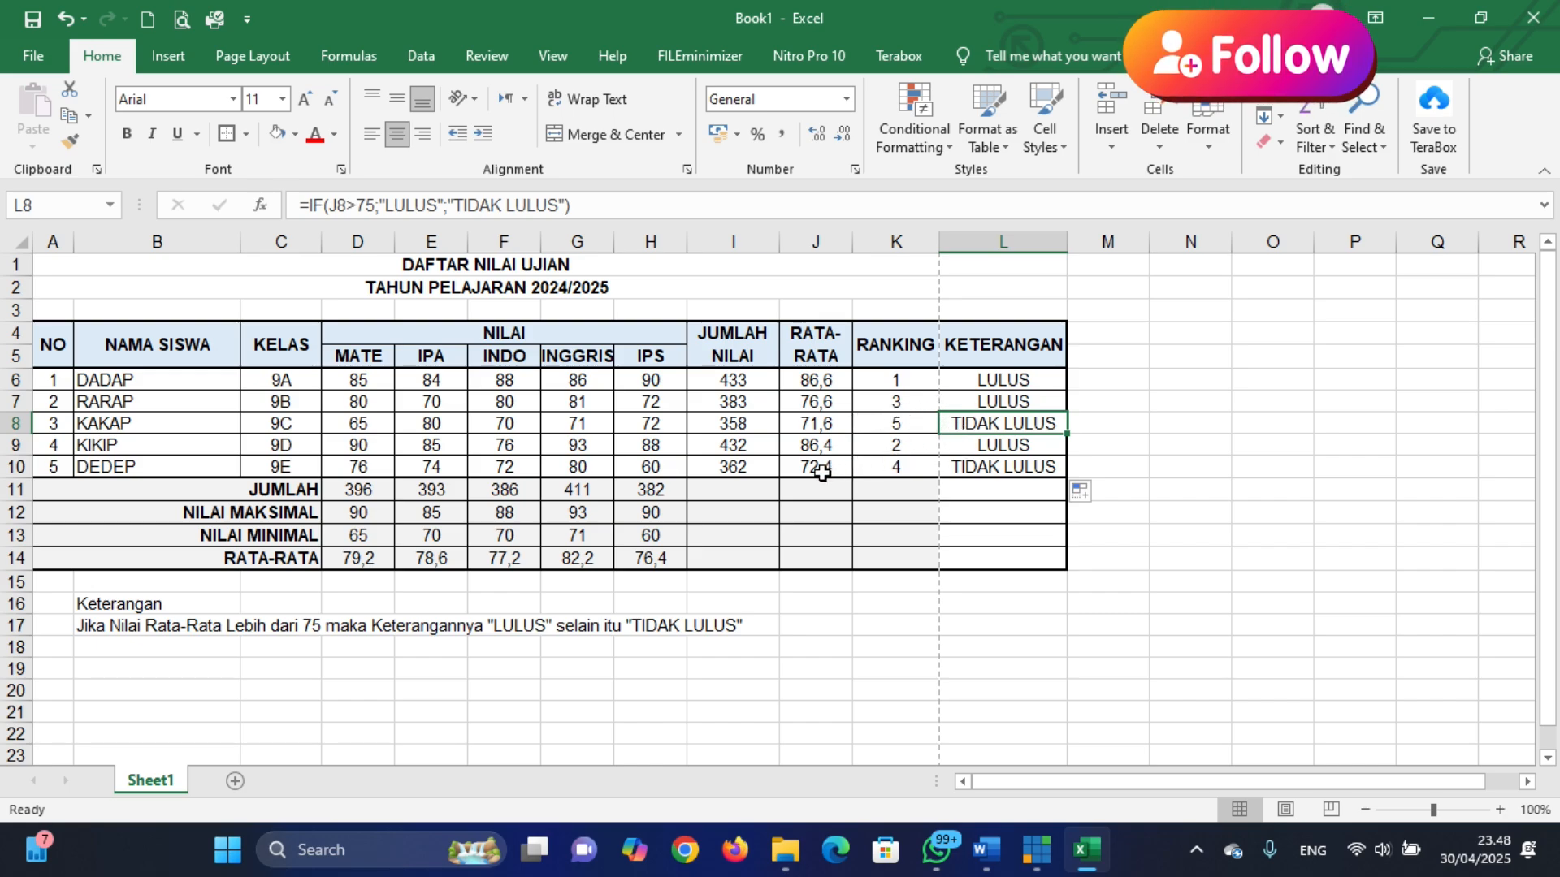
pyautogui.click(1154, 445)
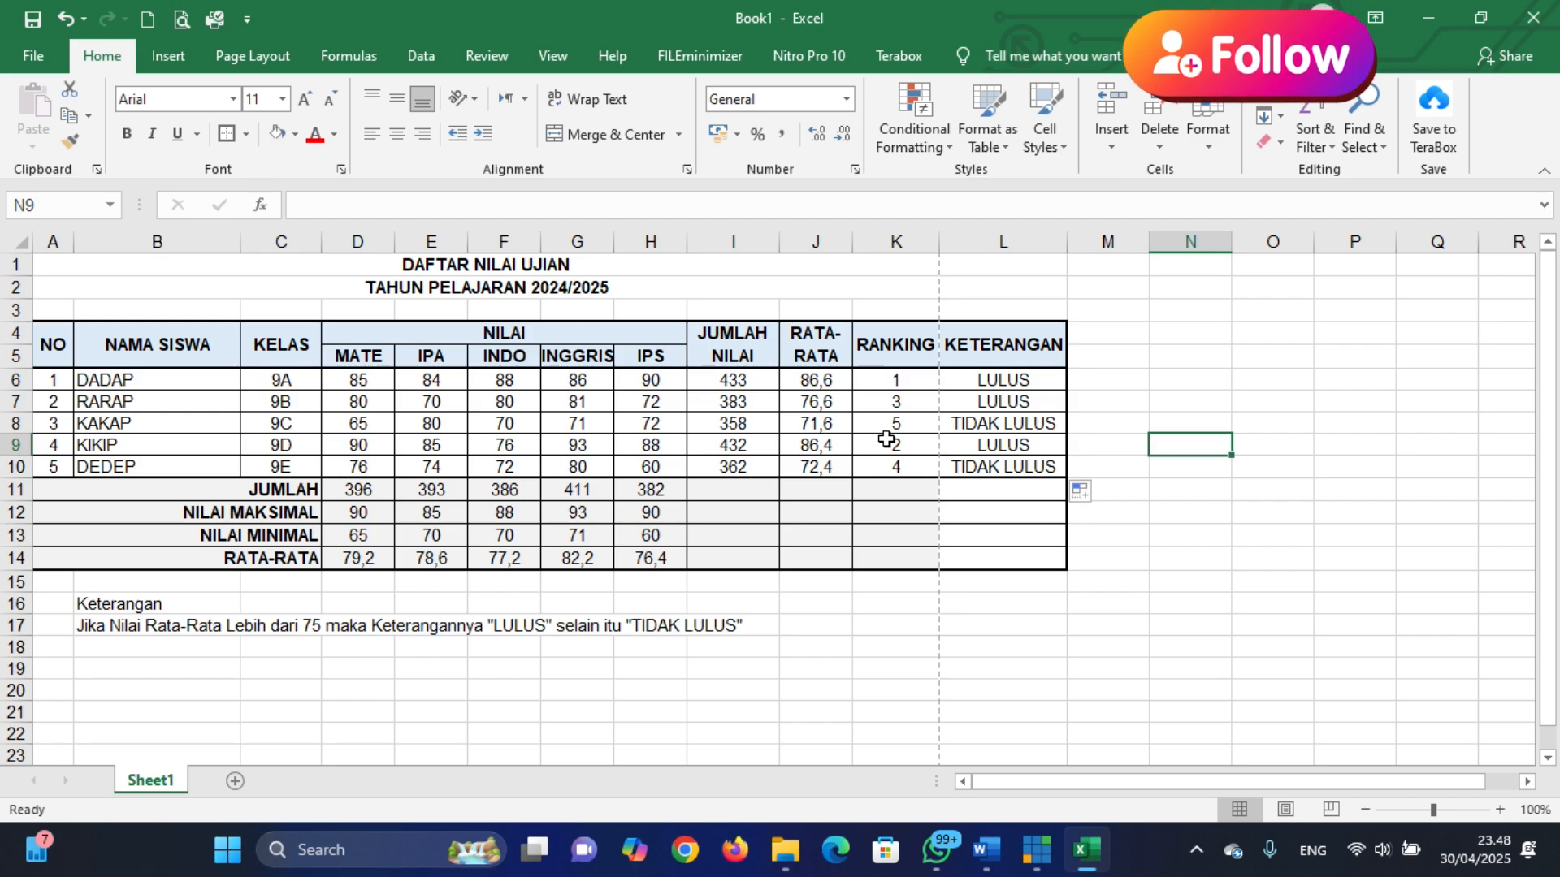
pyautogui.click(340, 519)
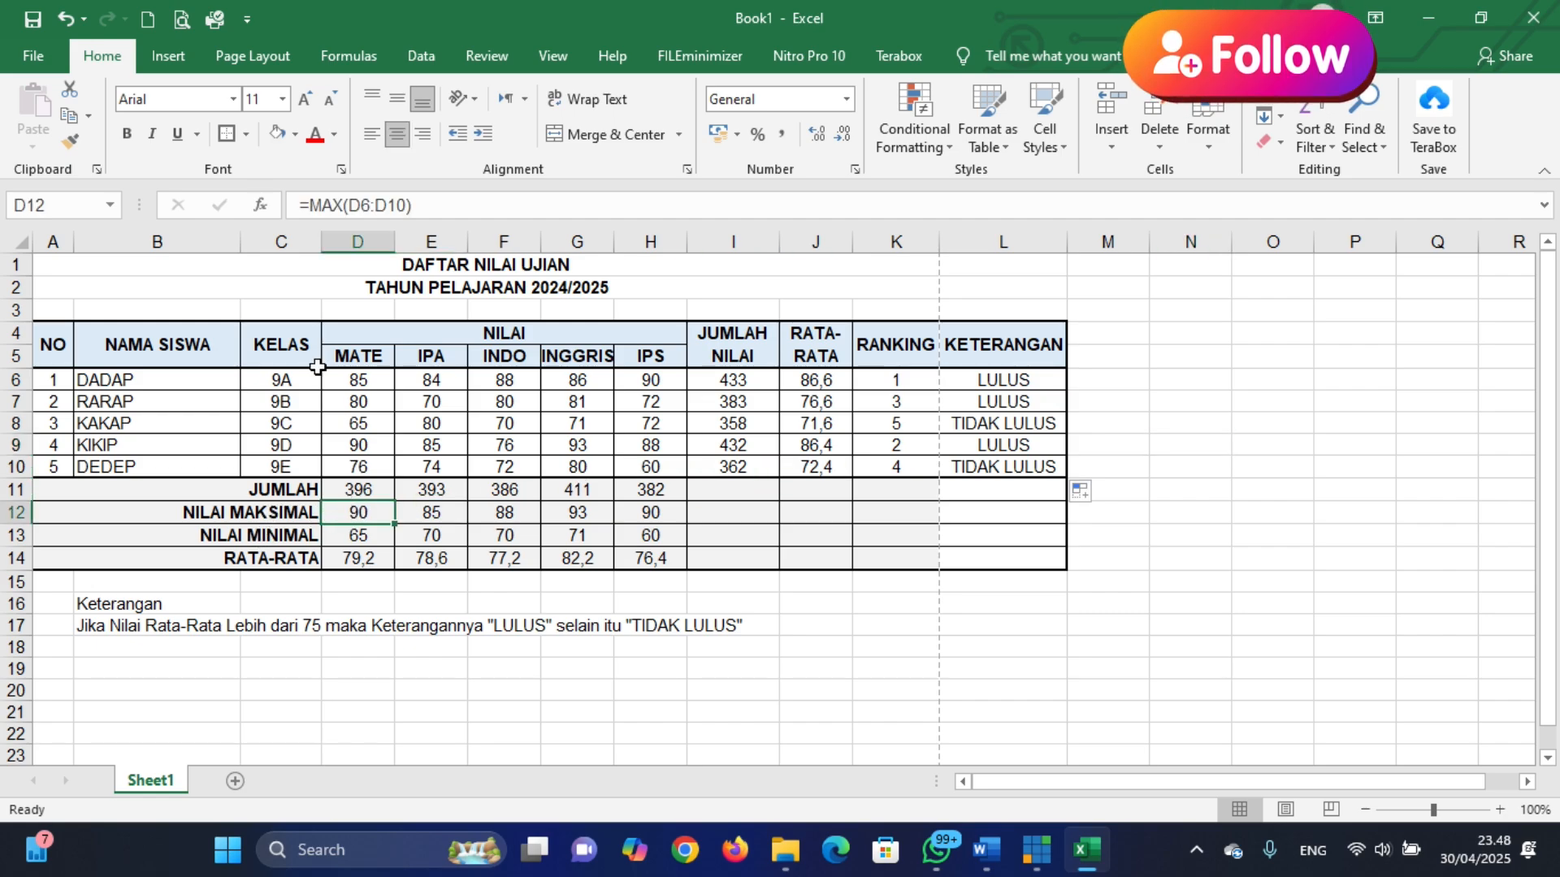
# Review the formulas behind NILAI MINIMAL in D13, RATA-RATA in D14 and RANKING in K6
pyautogui.click(230, 537)
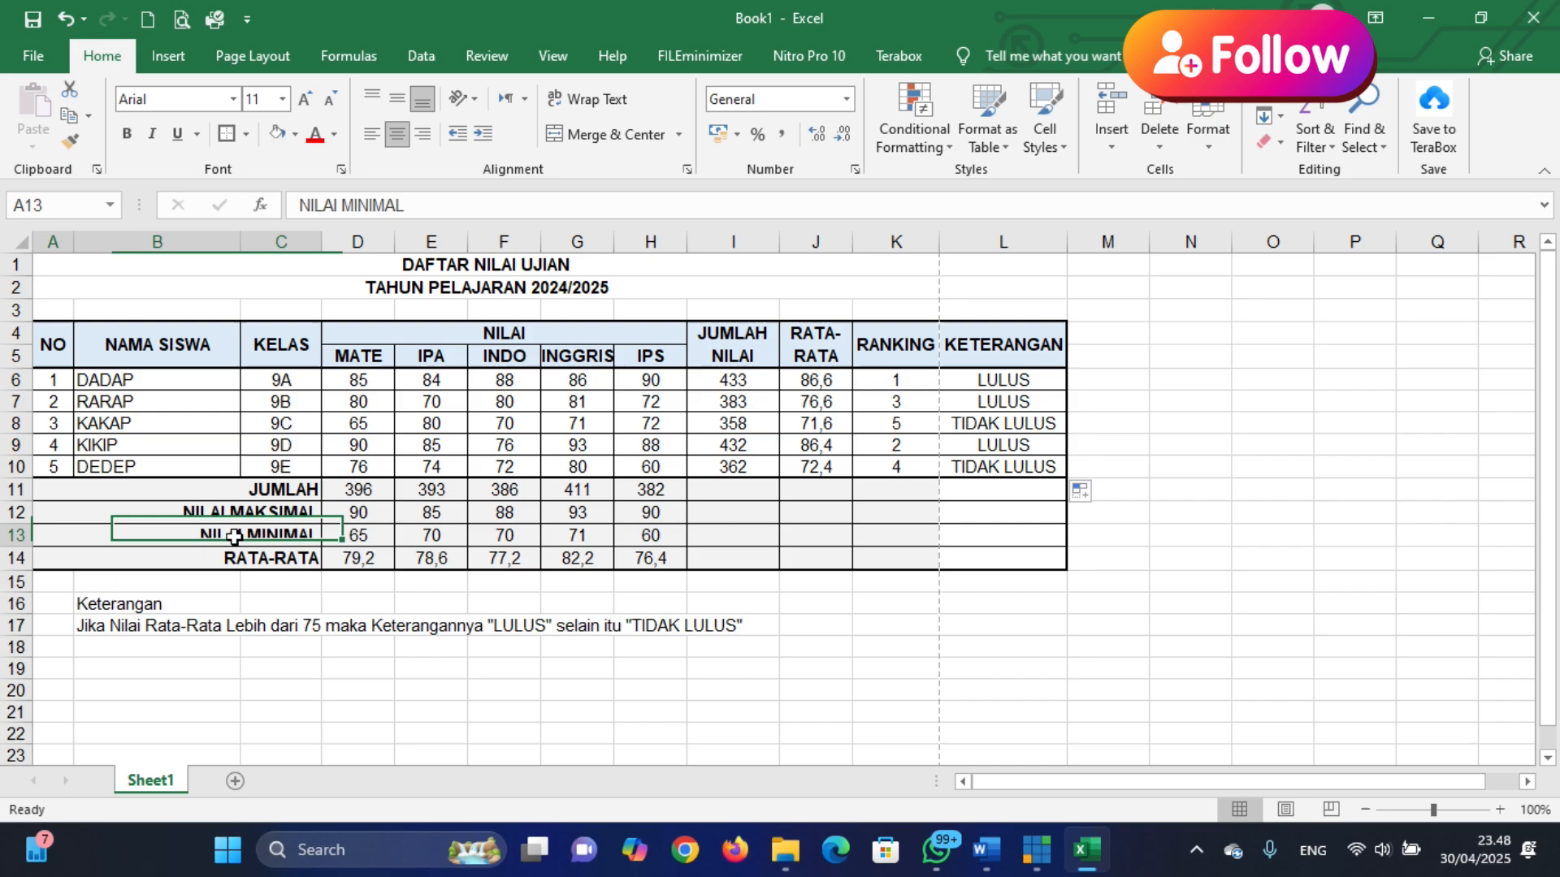
pyautogui.click(358, 537)
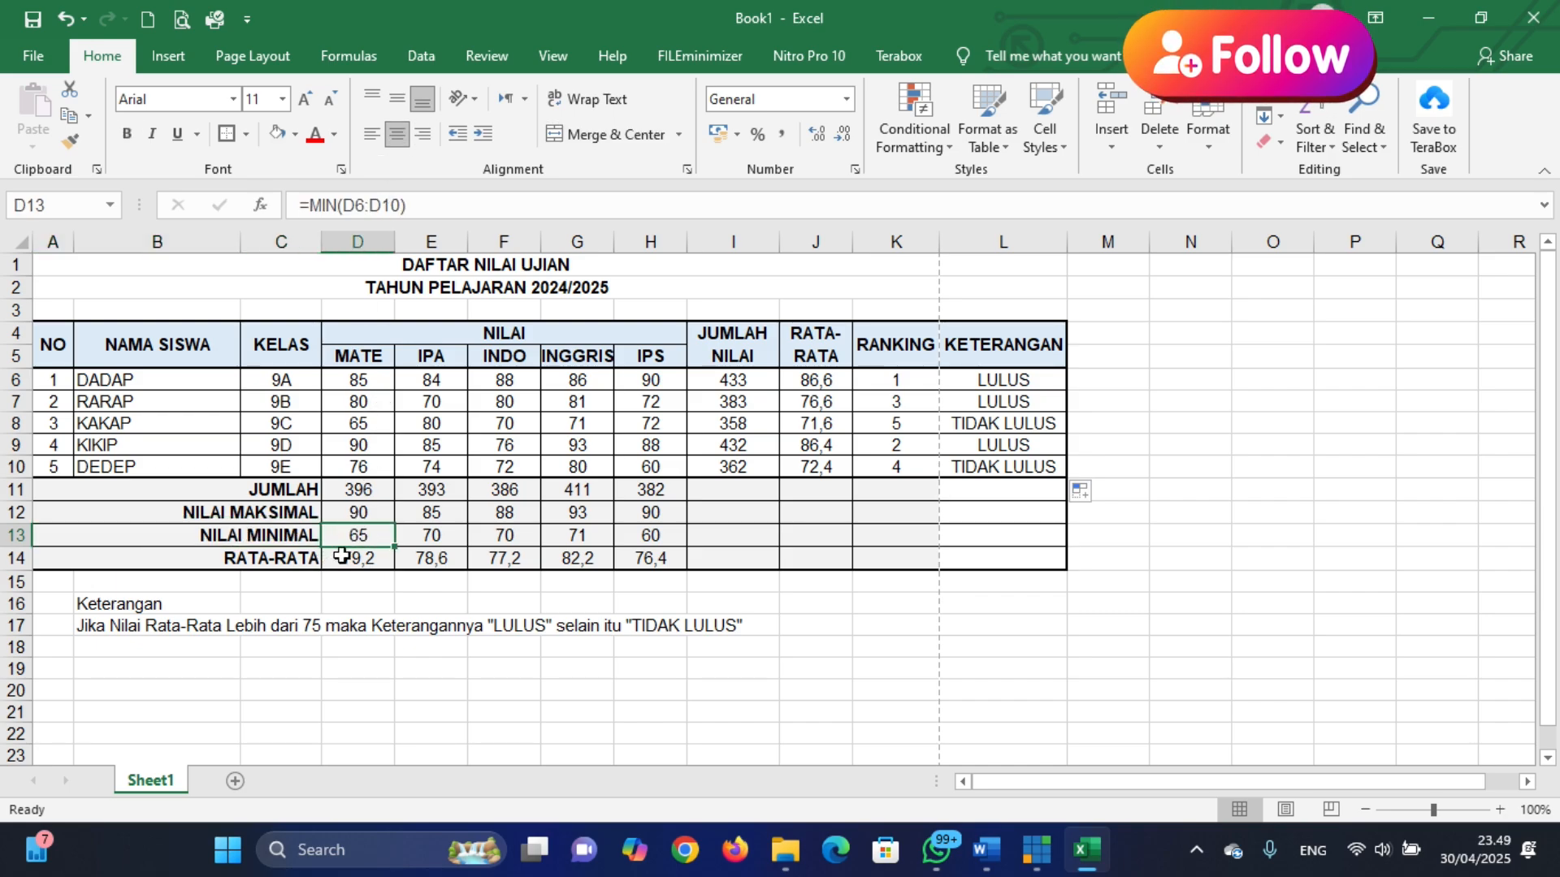
pyautogui.click(341, 556)
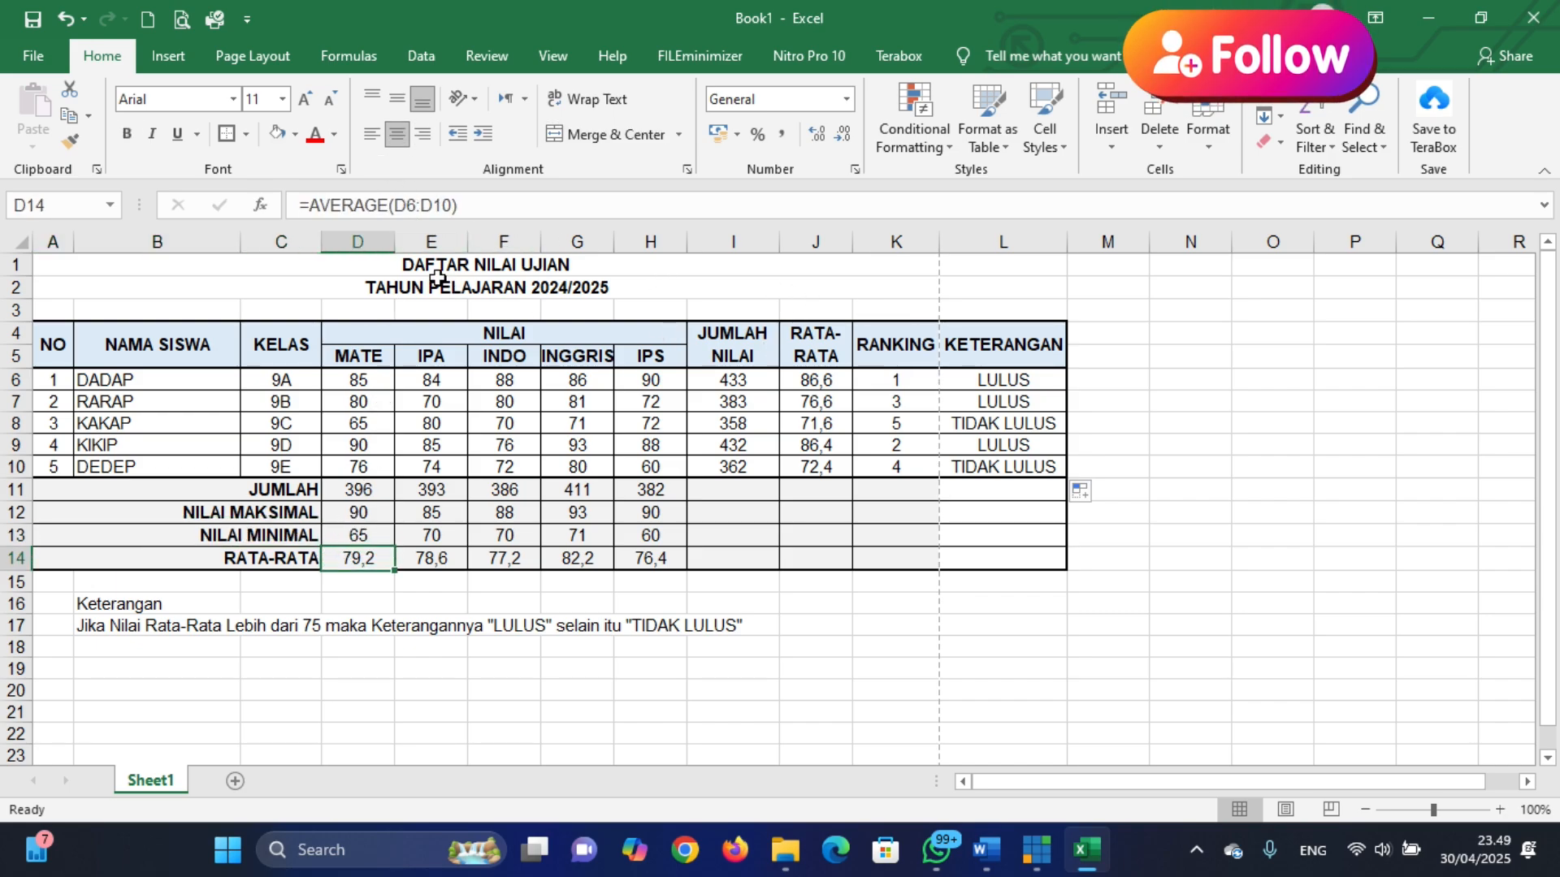
pyautogui.click(890, 344)
pyautogui.click(894, 380)
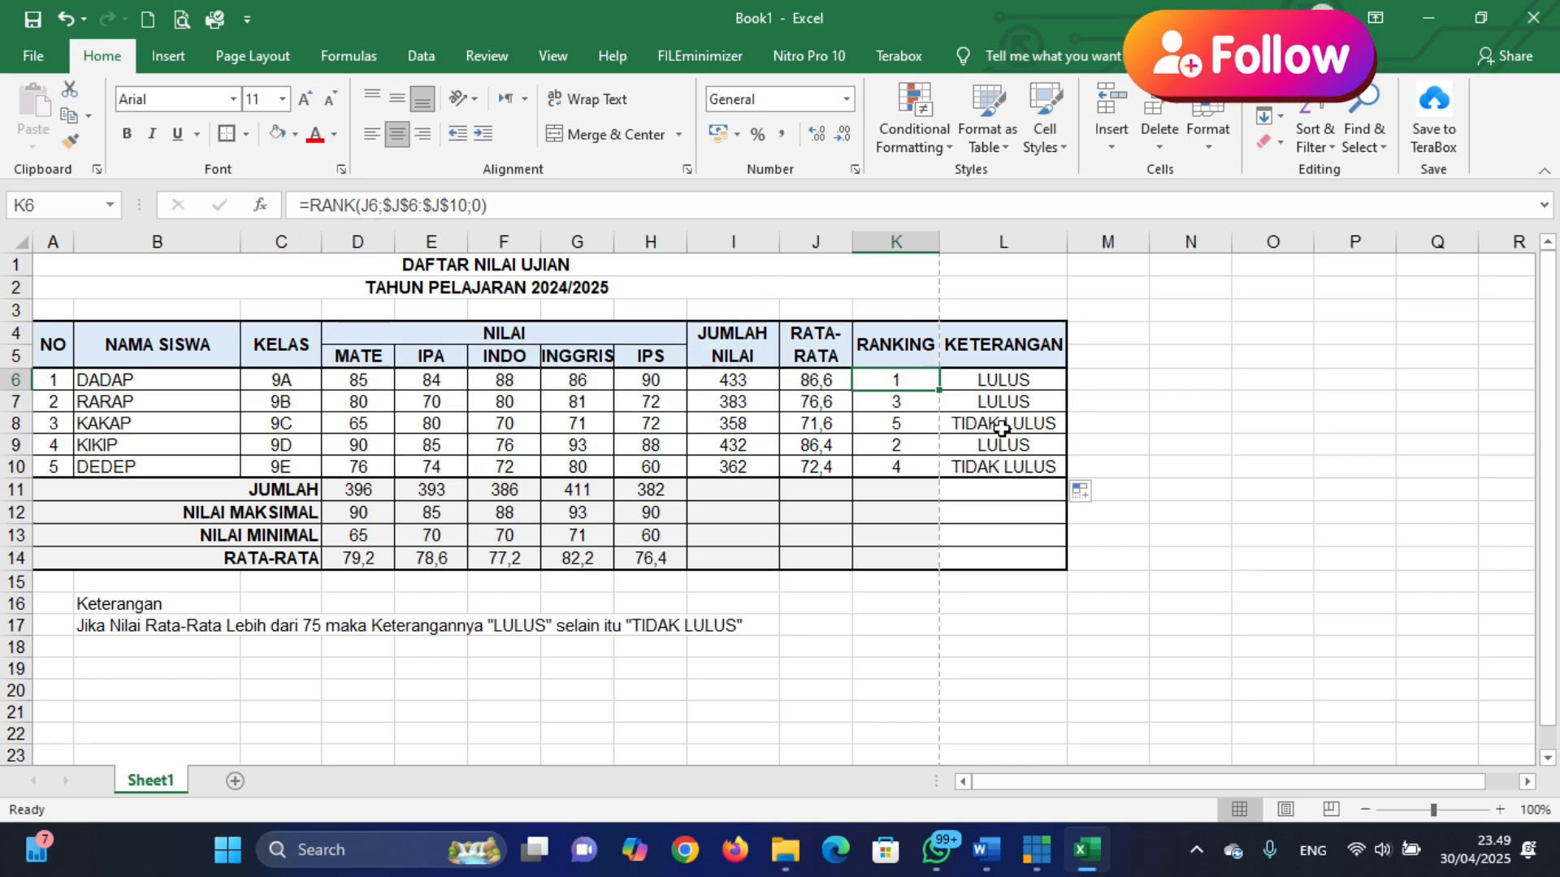
# Open the IF formula in L6 of the KETERANGAN column and examine its full syntax from the equals sign to the closing bracket
pyautogui.click(978, 385)
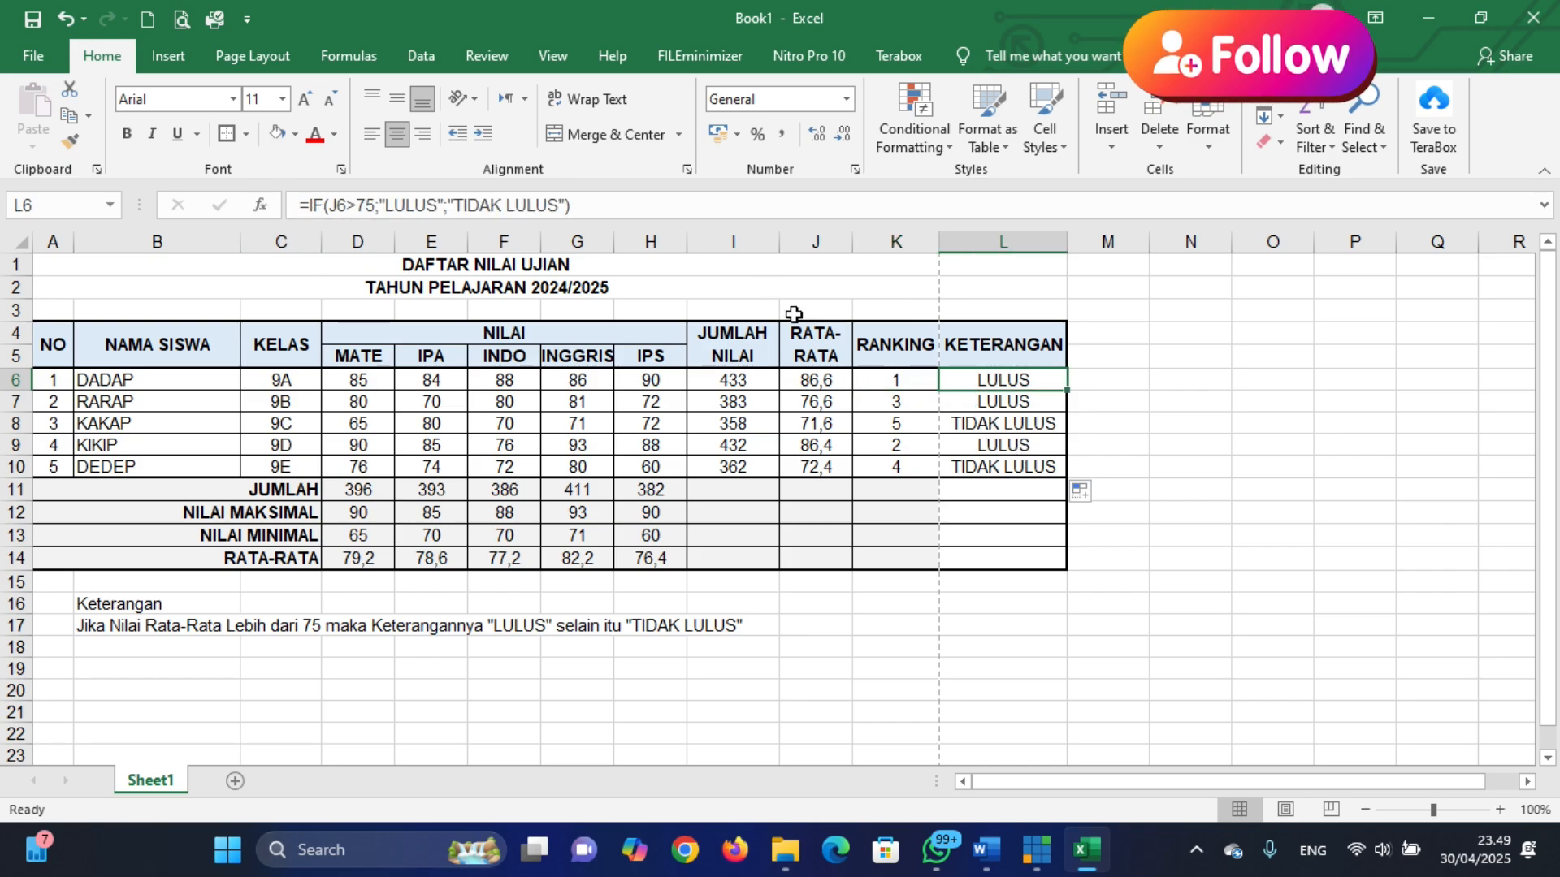
pyautogui.click(302, 203)
pyautogui.moveTo(300, 204); pyautogui.dragTo(620, 204)
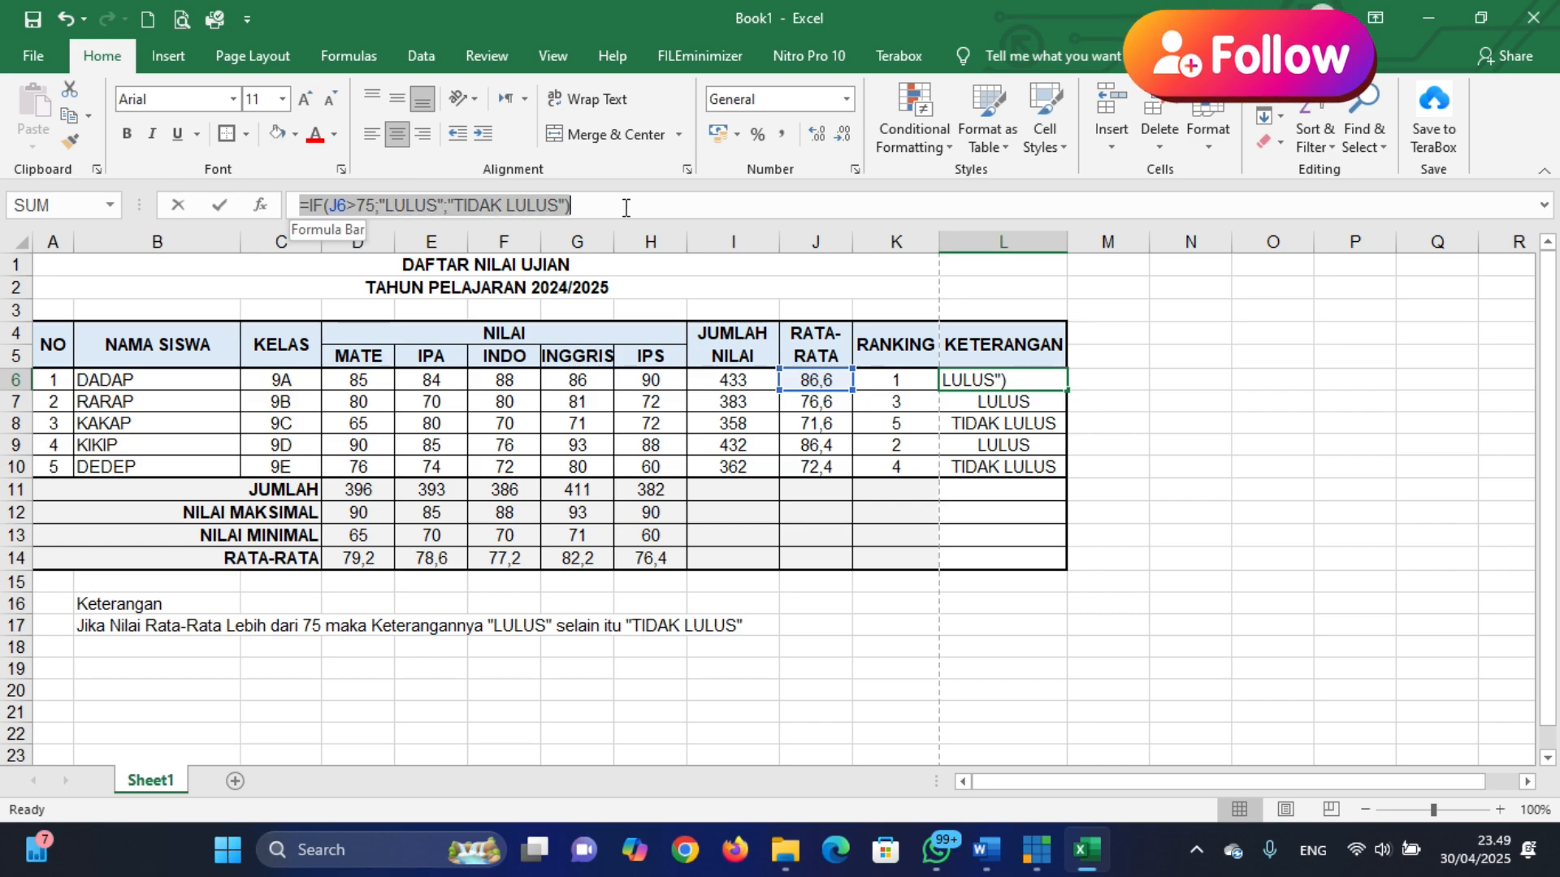
pyautogui.click(601, 204)
pyautogui.moveTo(301, 207); pyautogui.dragTo(593, 200)
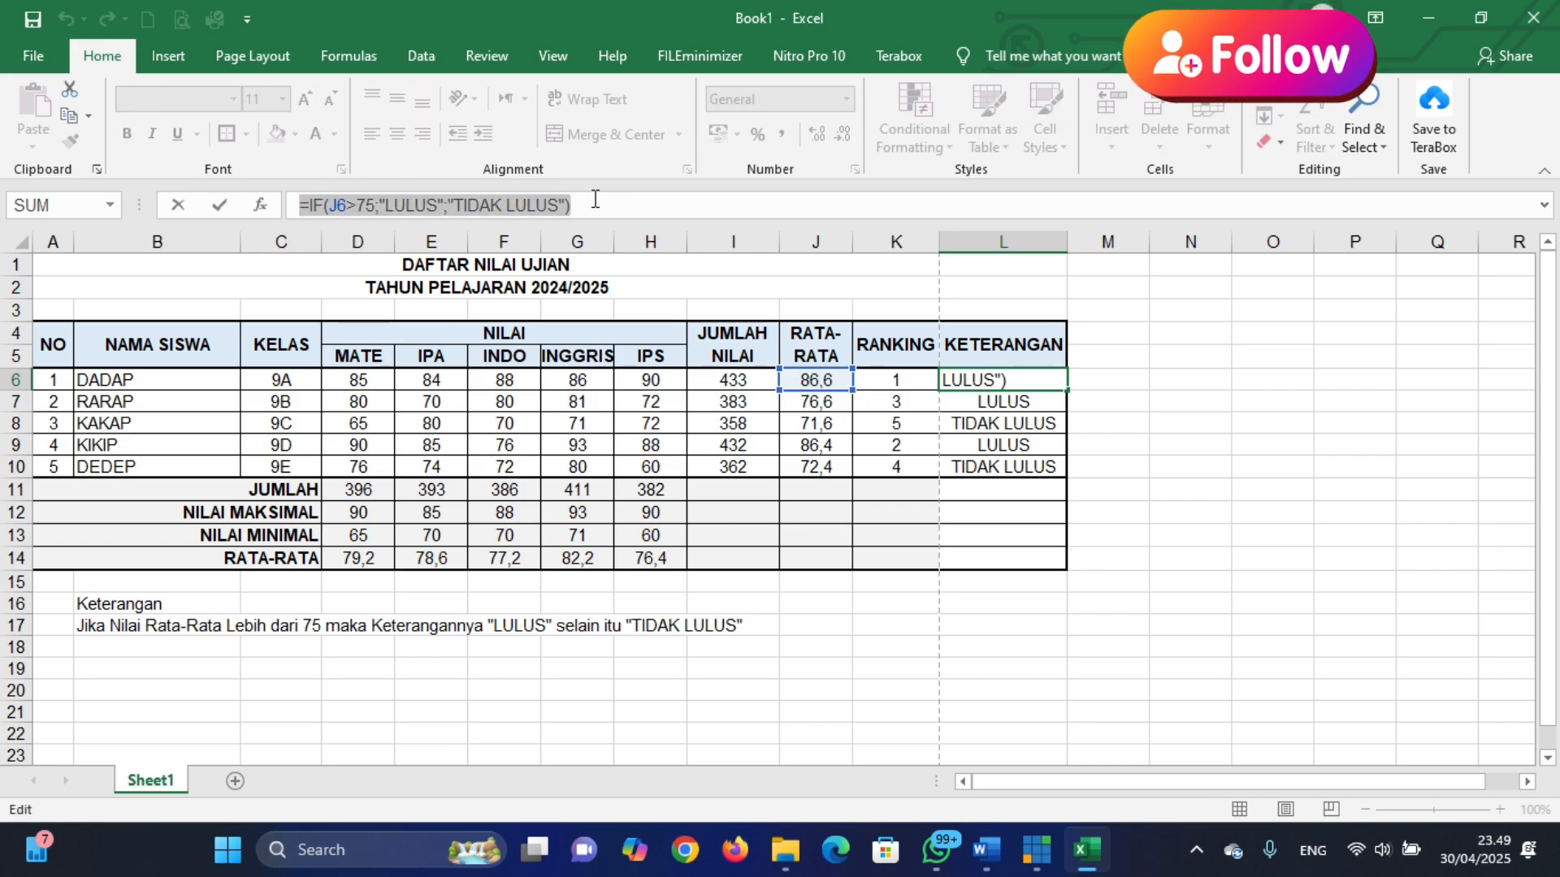
pyautogui.click(594, 199)
pyautogui.moveTo(299, 206); pyautogui.dragTo(309, 207)
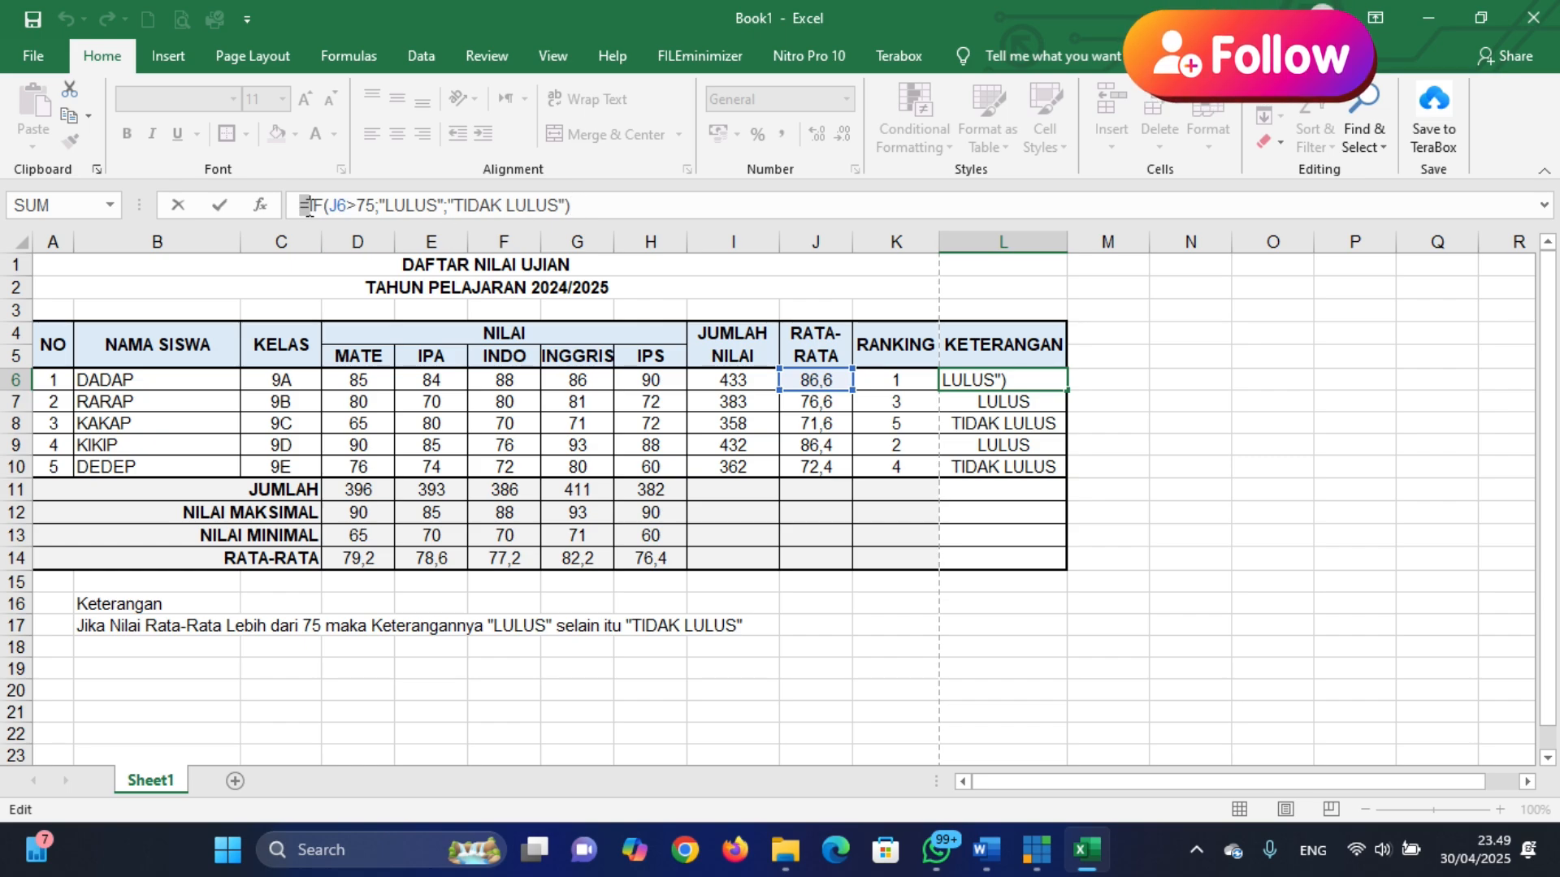
pyautogui.click(617, 210)
# Examine the J6 logical test, the argument separator and the quoted true and false texts in the L6 formula, and leave the formula
pyautogui.click(350, 208)
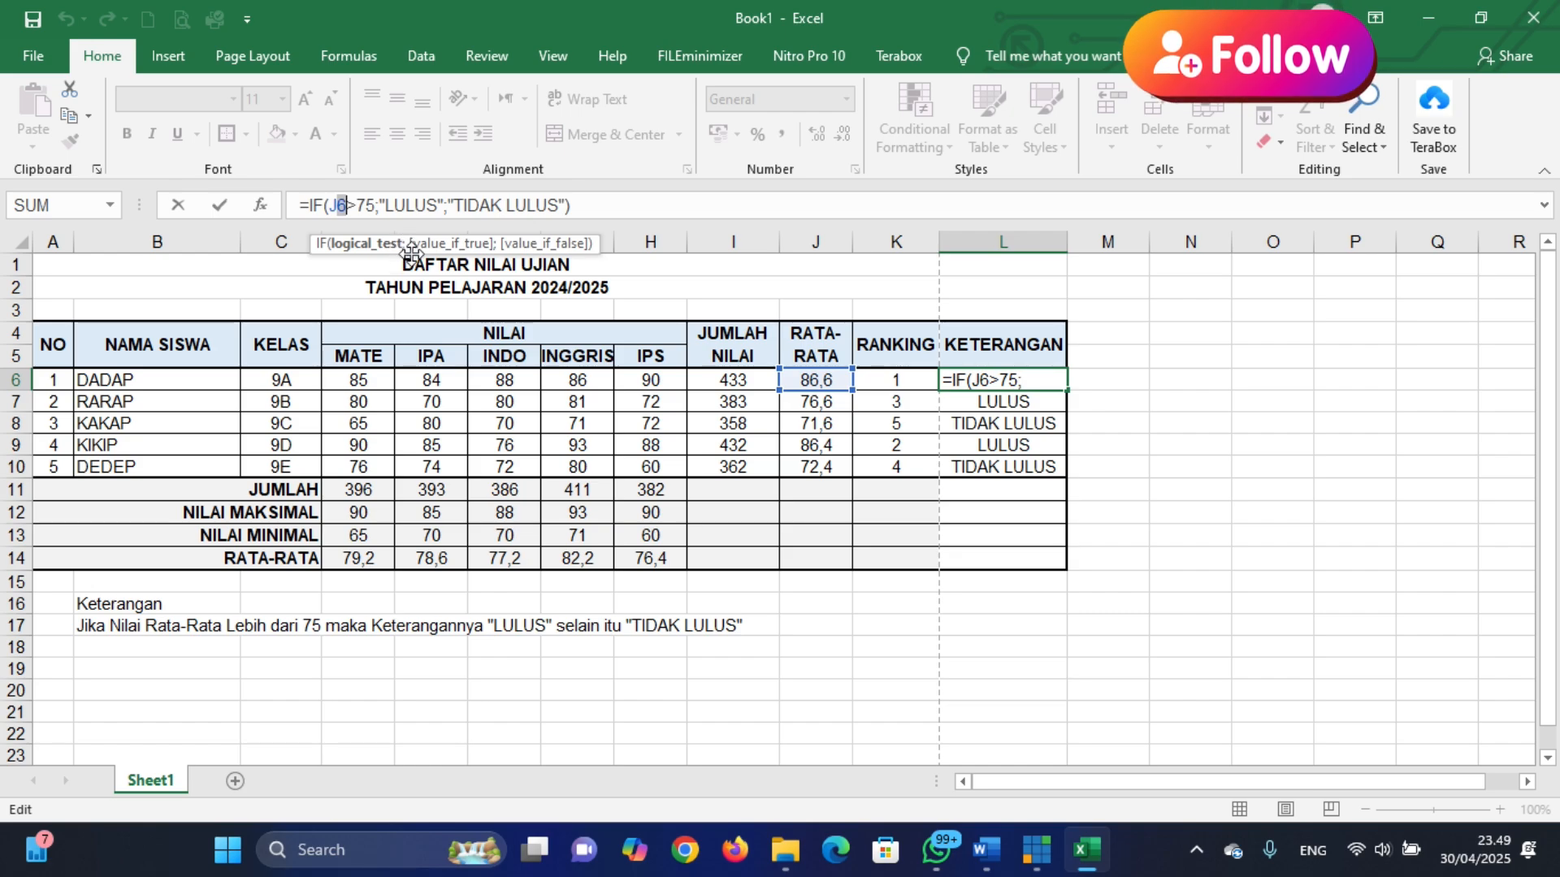
pyautogui.click(379, 206)
pyautogui.moveTo(376, 210); pyautogui.dragTo(383, 211)
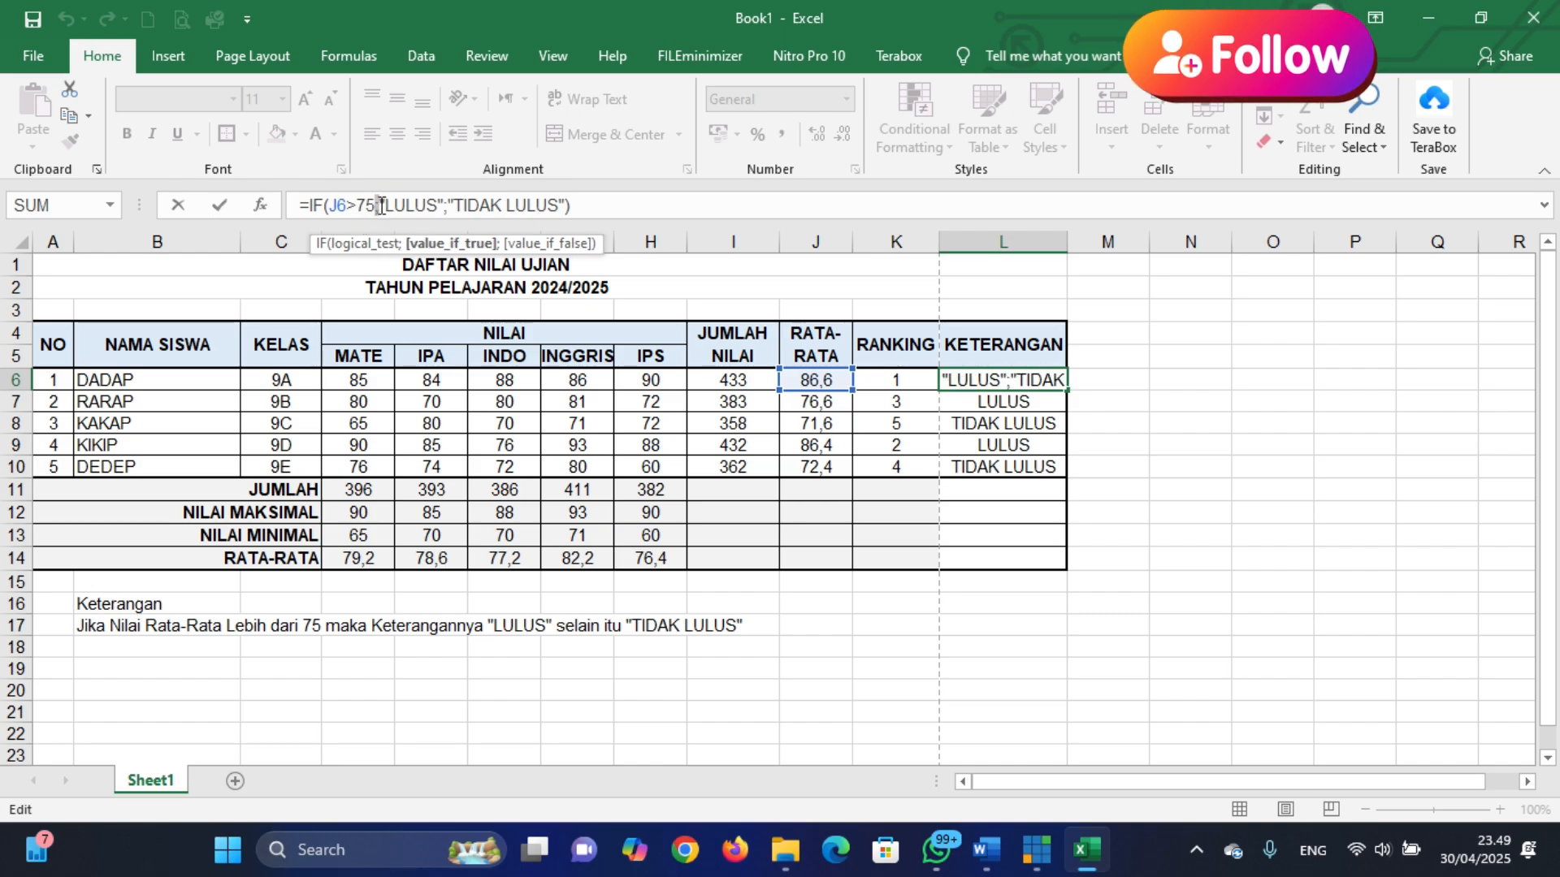
pyautogui.click(381, 207)
pyautogui.moveTo(379, 206); pyautogui.dragTo(444, 206)
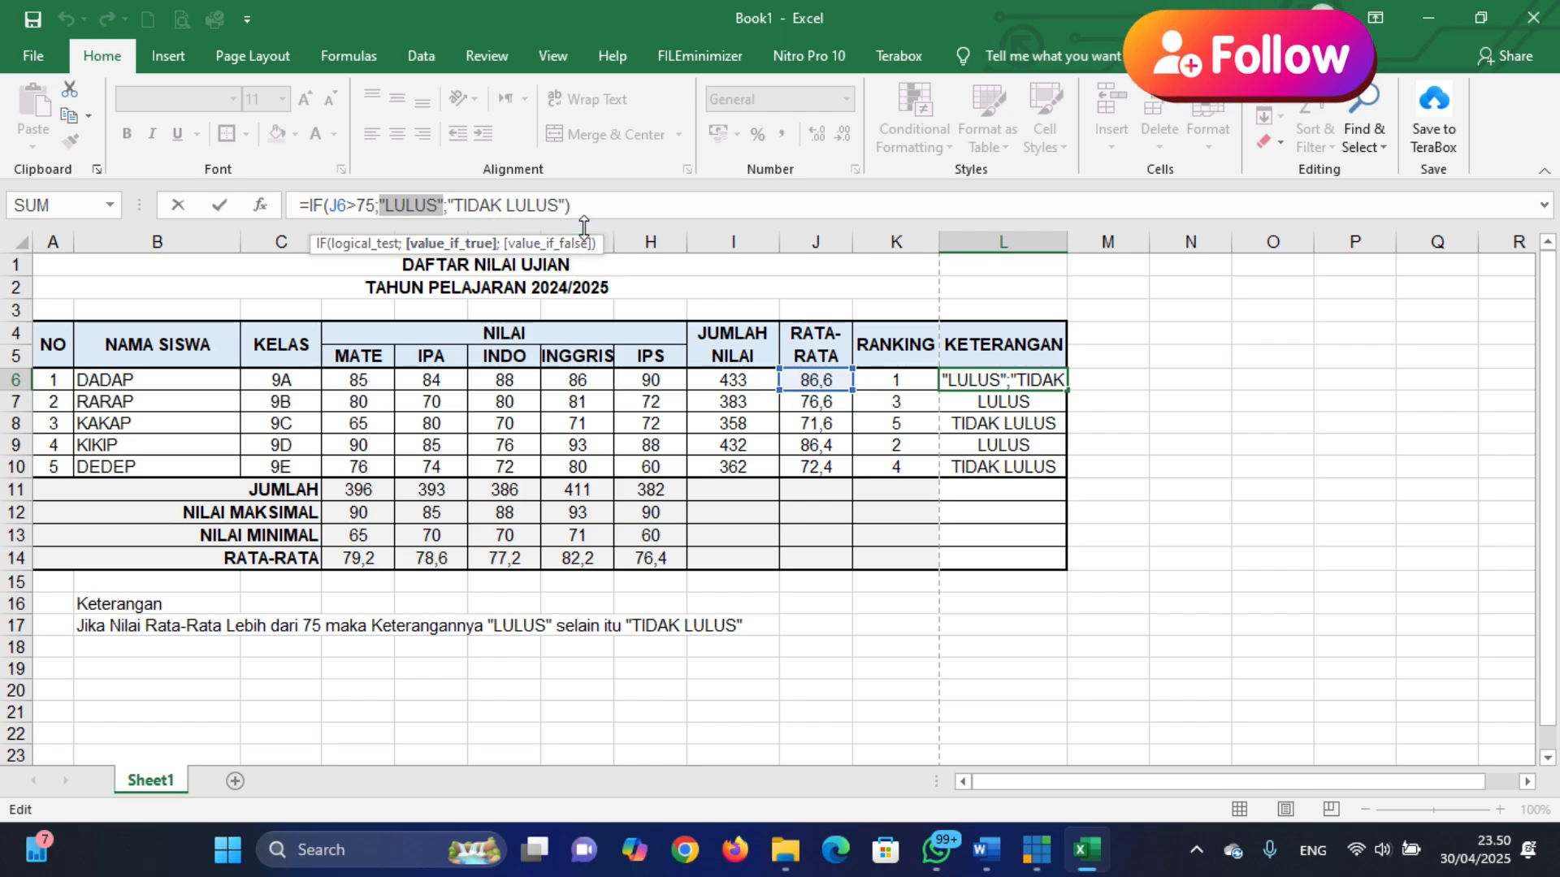
pyautogui.click(406, 207)
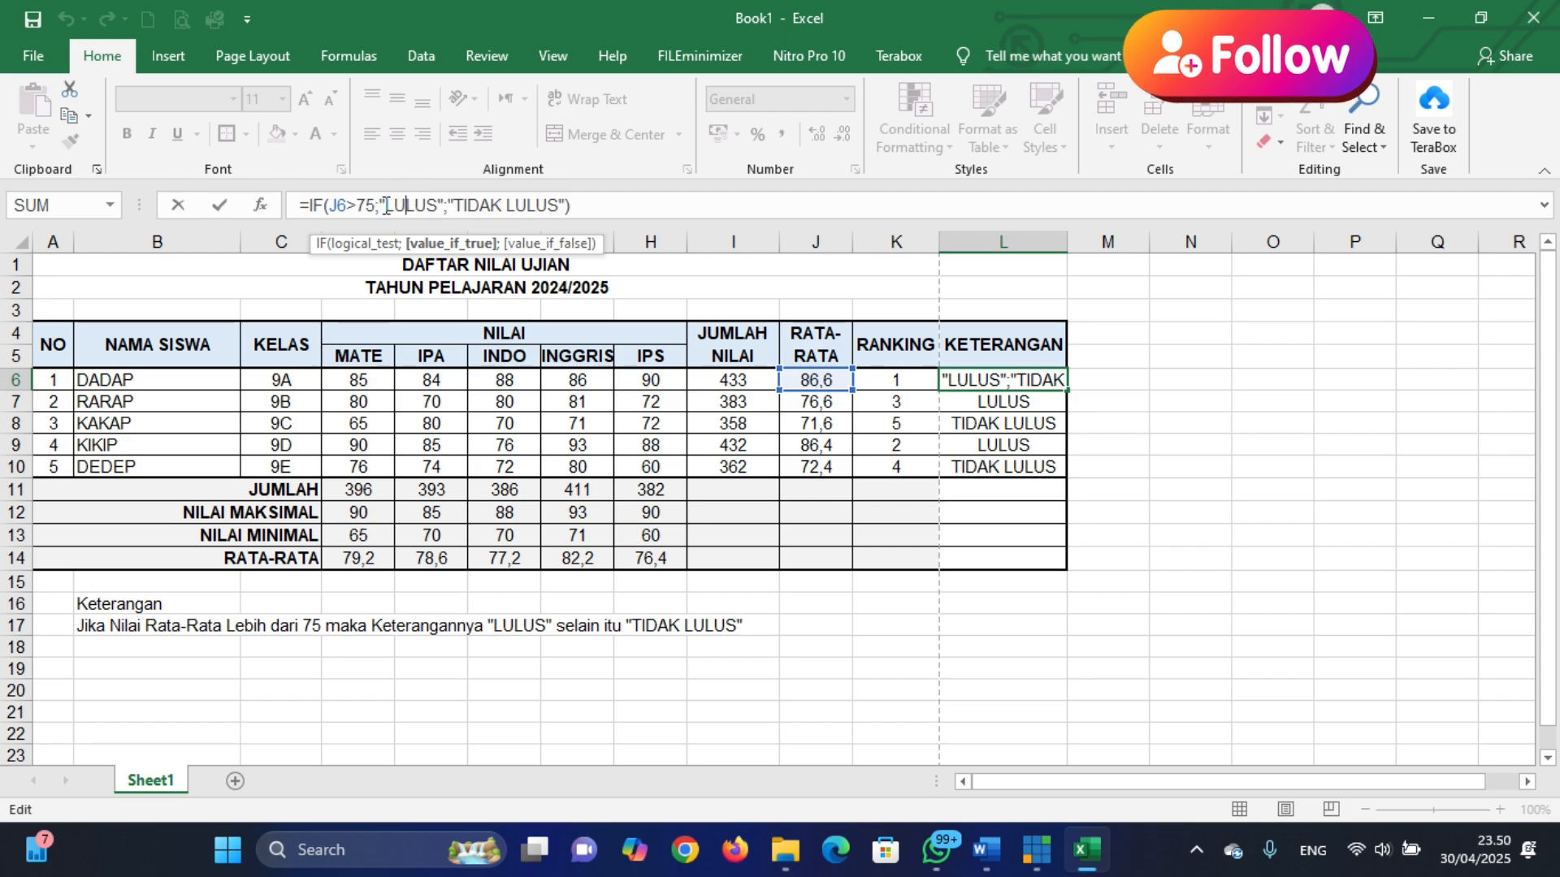
pyautogui.doubleClick(426, 206)
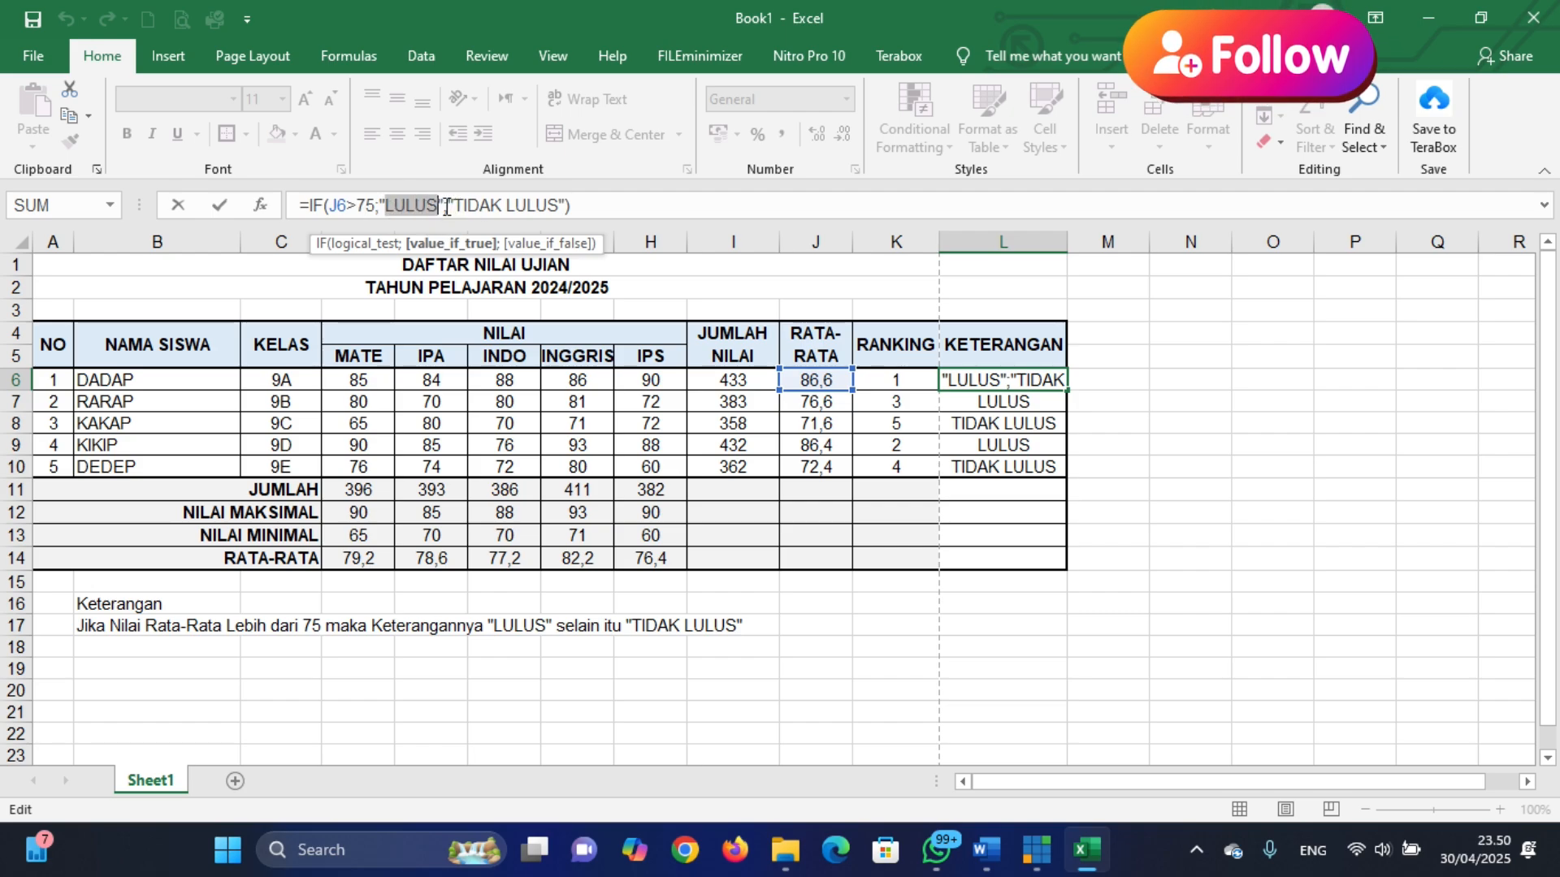
pyautogui.moveTo(446, 206); pyautogui.dragTo(573, 207)
pyautogui.click(583, 204)
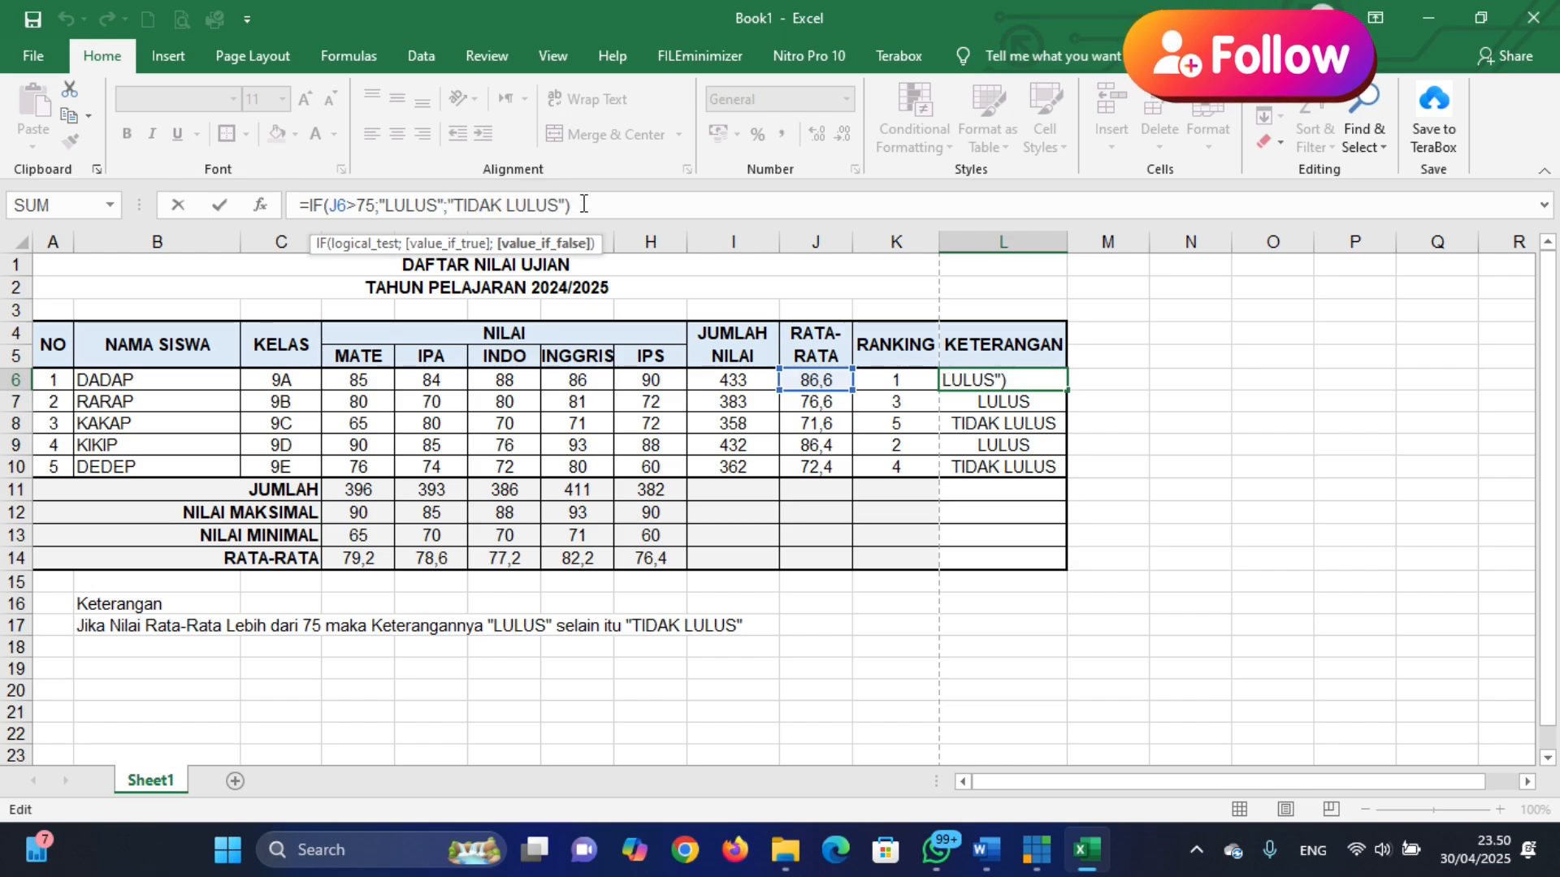
pyautogui.press('Return')
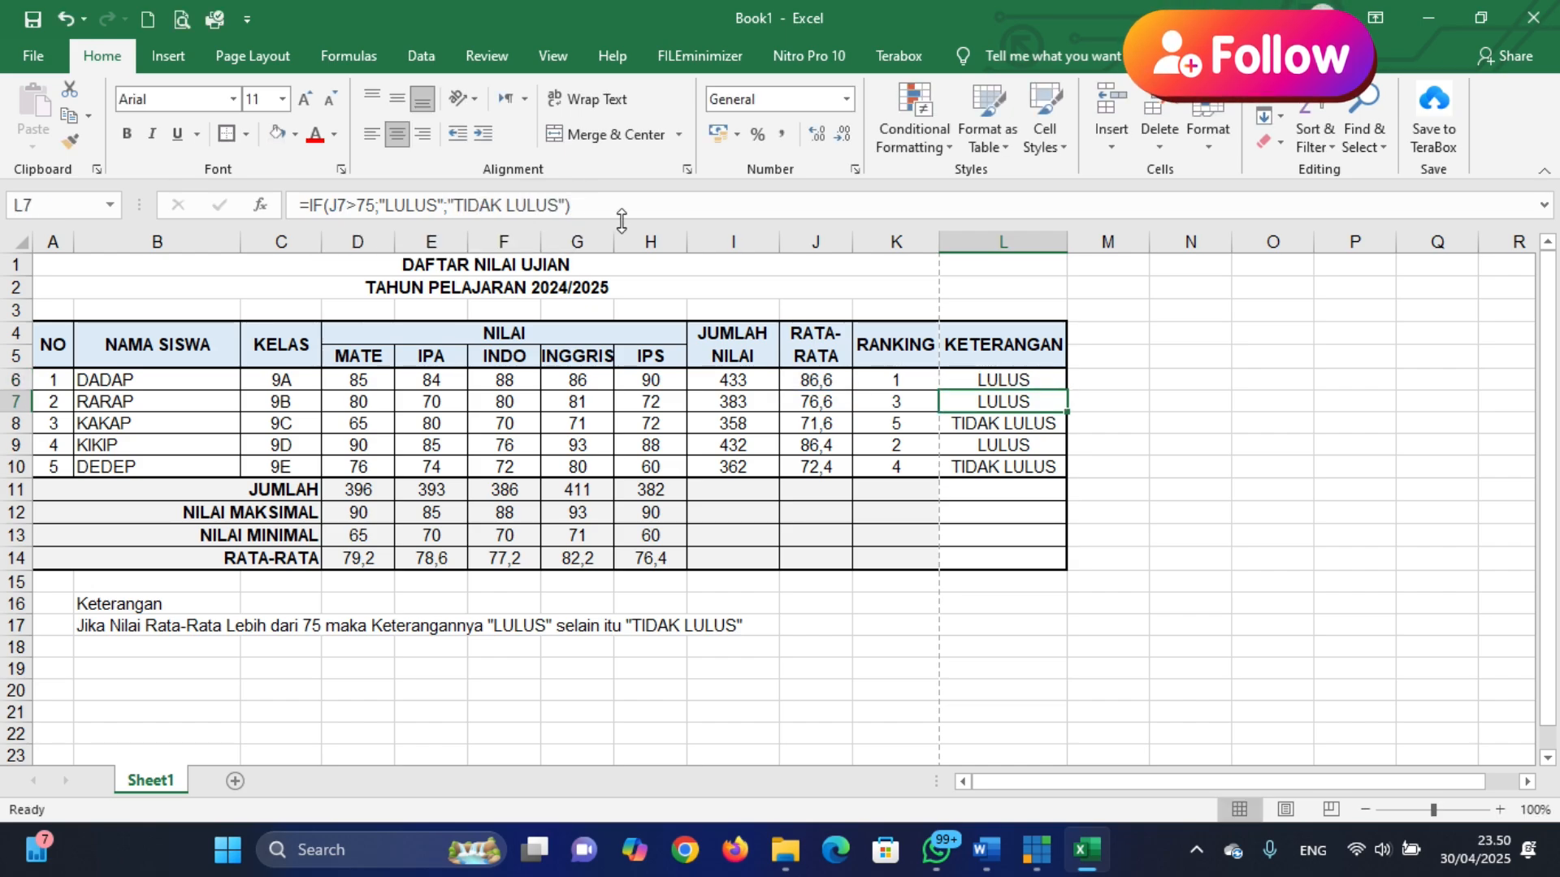
pyautogui.click(1250, 485)
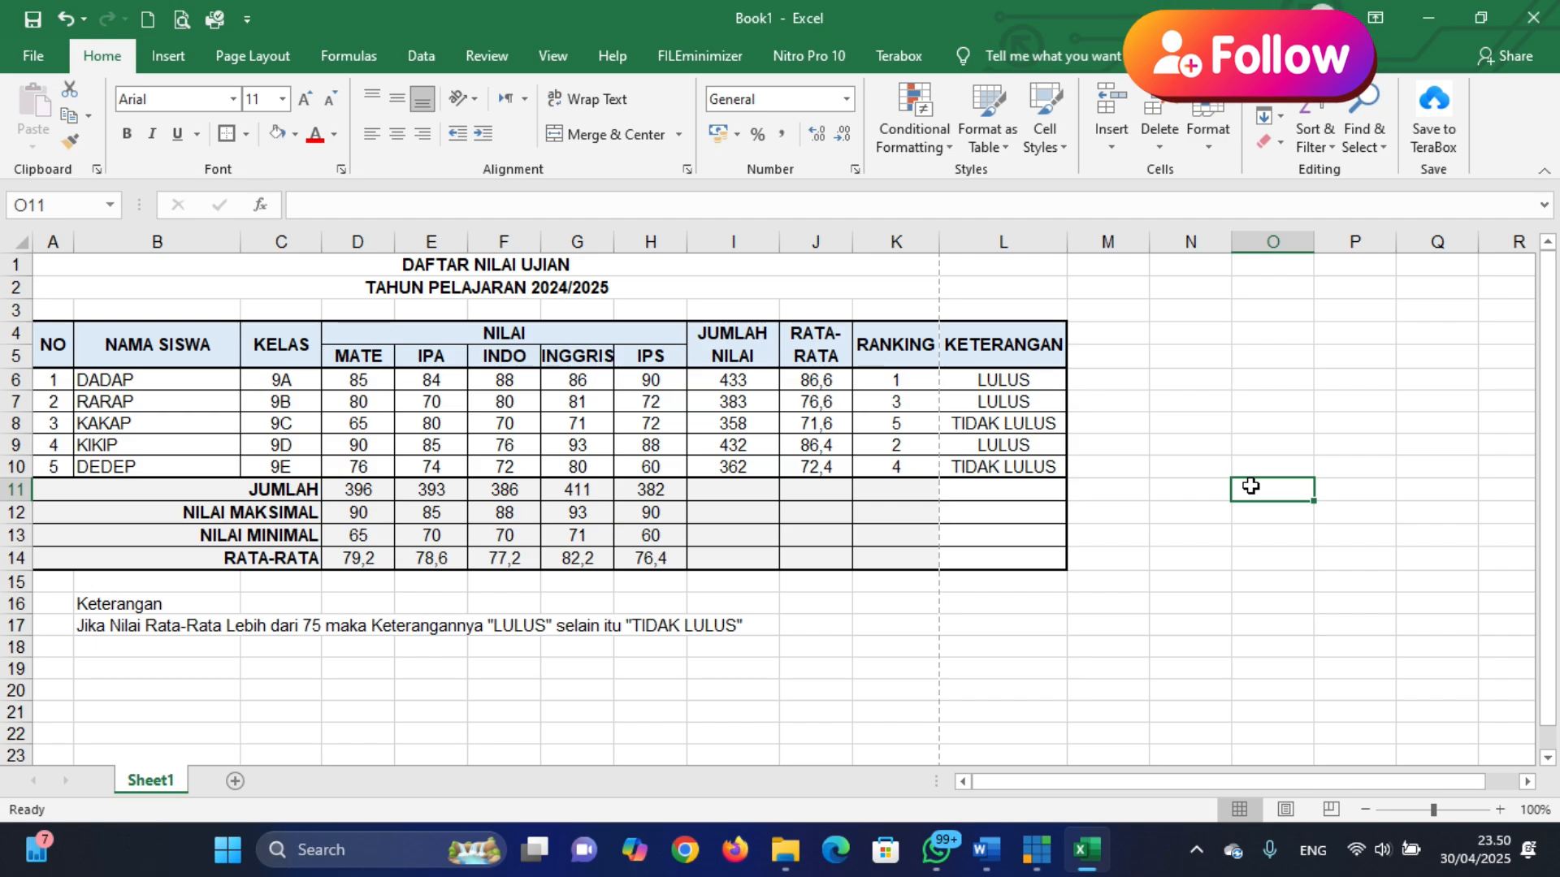